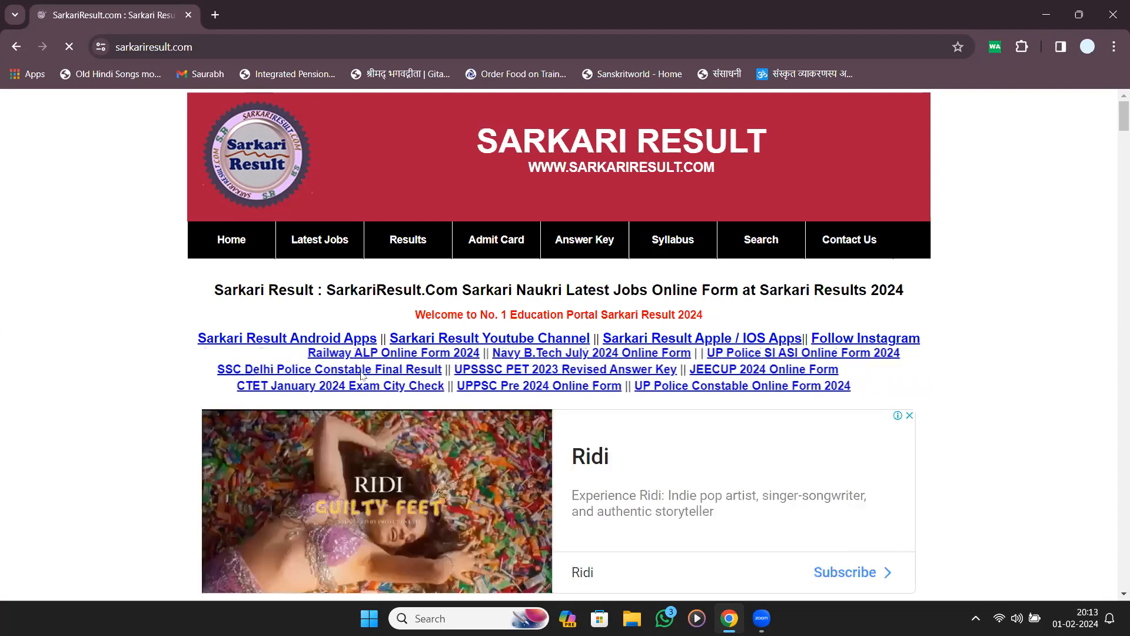
Browse the homepage listings and open the Bihar Sakshamta Pariksha Online Form 2024 post under Latest Jobs
{"action": "scroll", "coordinate": [361, 376], "scroll_direction": "down", "scroll_amount": 10}
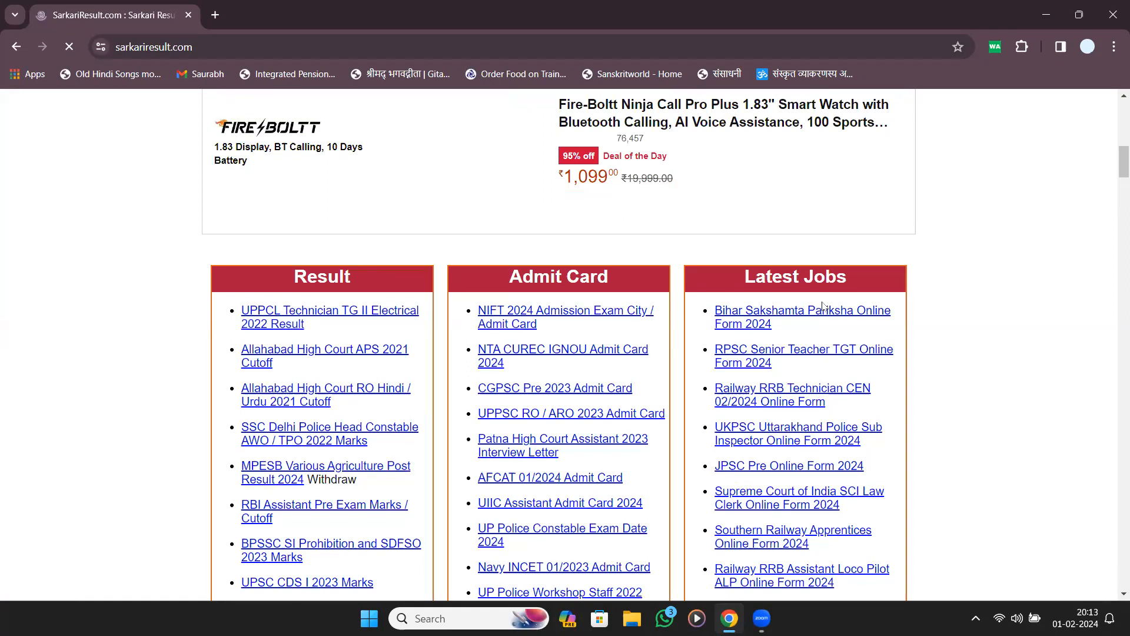
{"action": "scroll", "coordinate": [97, 404], "scroll_direction": "down", "scroll_amount": 15}
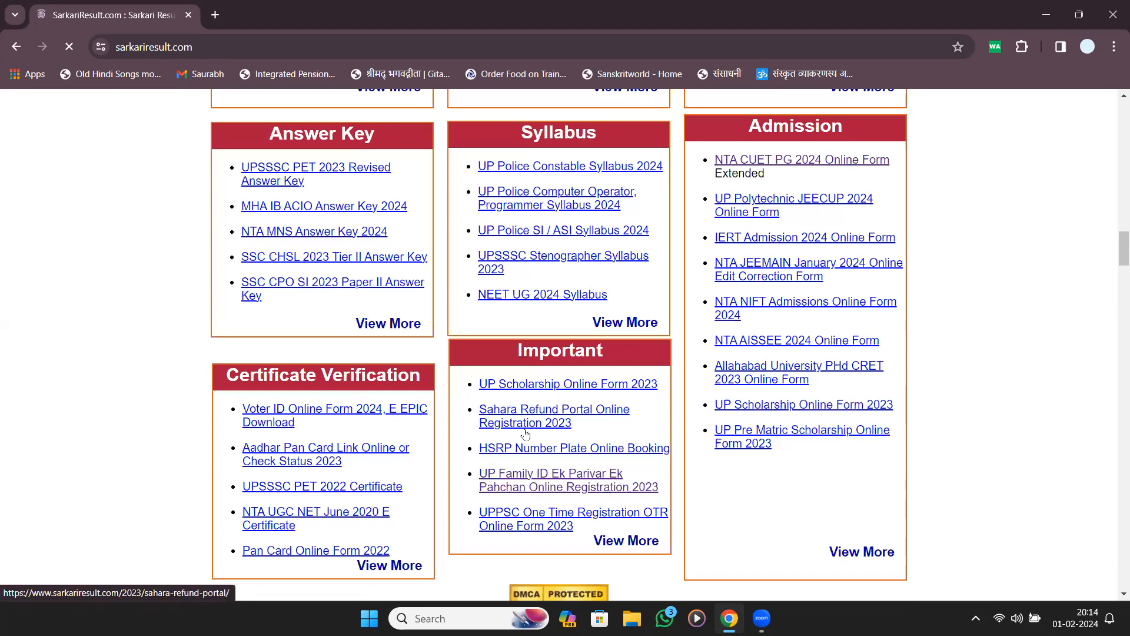
{"action": "scroll", "coordinate": [559, 435], "scroll_direction": "up", "scroll_amount": 13}
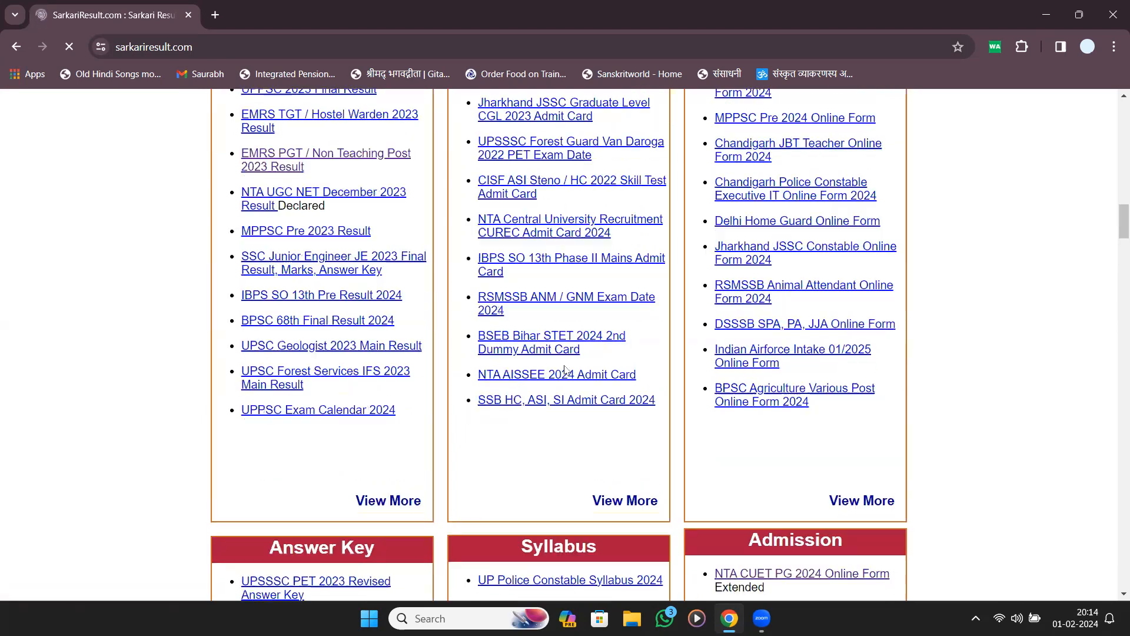
{"action": "scroll", "coordinate": [566, 361], "scroll_direction": "up", "scroll_amount": 4}
{"action": "scroll", "coordinate": [669, 279], "scroll_direction": "down", "scroll_amount": 13}
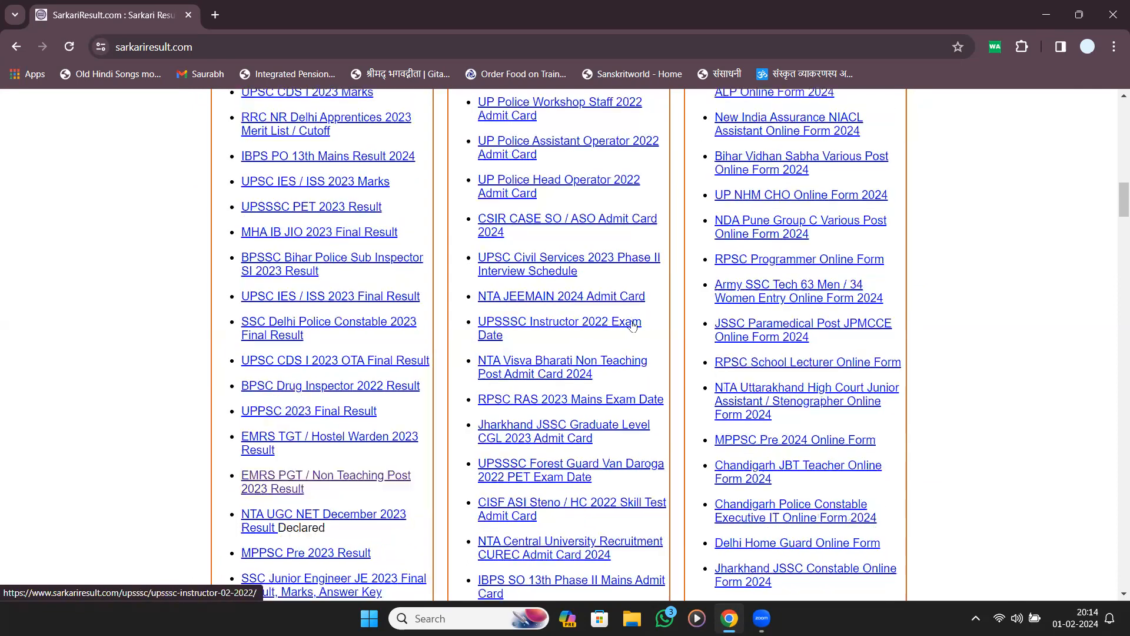
{"action": "scroll", "coordinate": [668, 278], "scroll_direction": "up", "scroll_amount": 8}
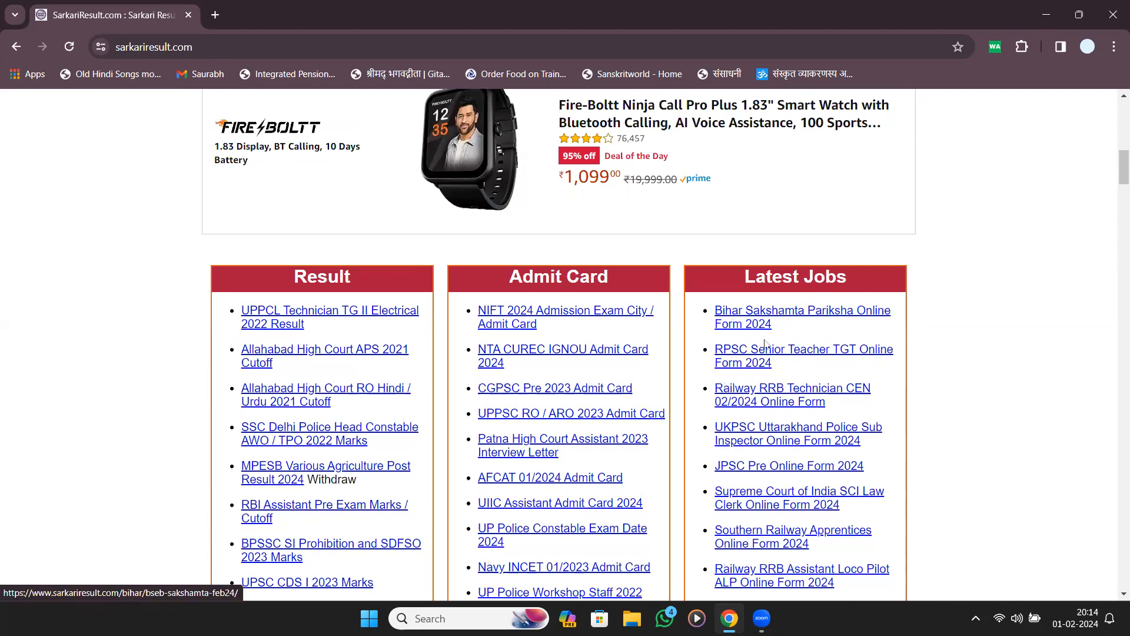
{"action": "left_click", "coordinate": [807, 314]}
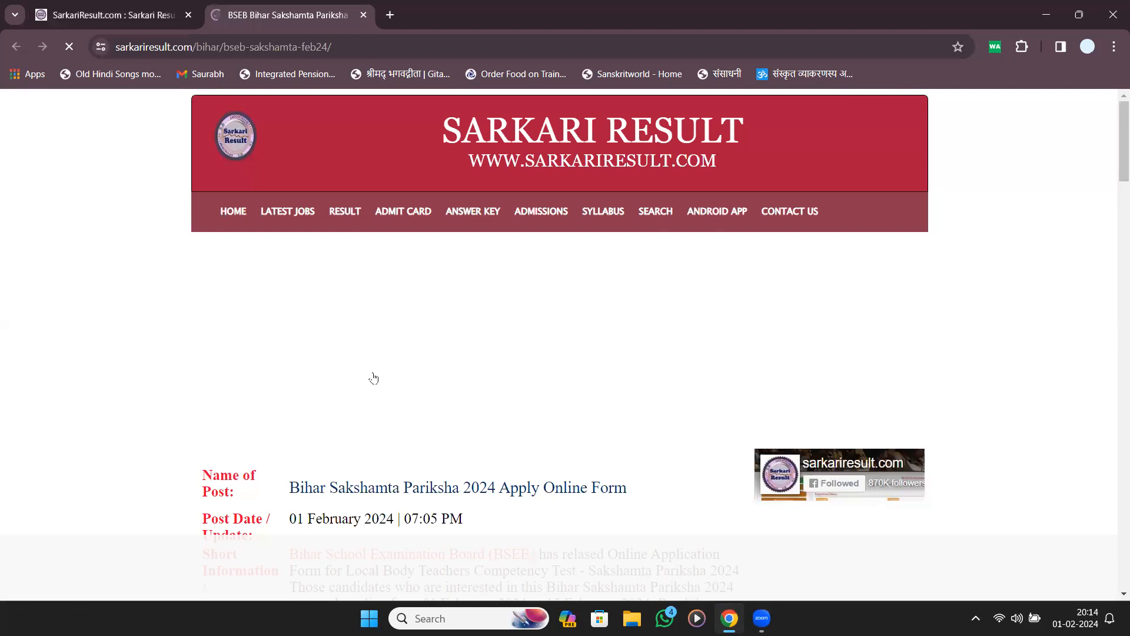
Look through the post's short details, important dates, application fee, age limit and eligibility sections
{"action": "scroll", "coordinate": [375, 377], "scroll_direction": "down", "scroll_amount": 15}
{"action": "scroll", "coordinate": [381, 378], "scroll_direction": "up", "scroll_amount": 8}
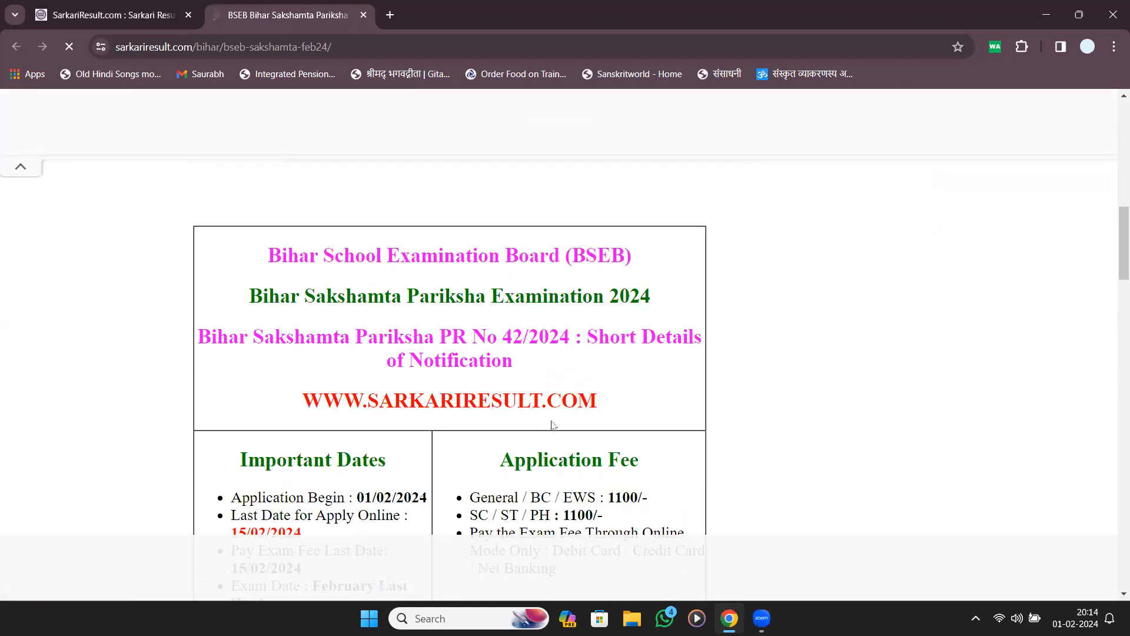
{"action": "scroll", "coordinate": [483, 389], "scroll_direction": "down", "scroll_amount": 15}
{"action": "scroll", "coordinate": [483, 388], "scroll_direction": "up", "scroll_amount": 15}
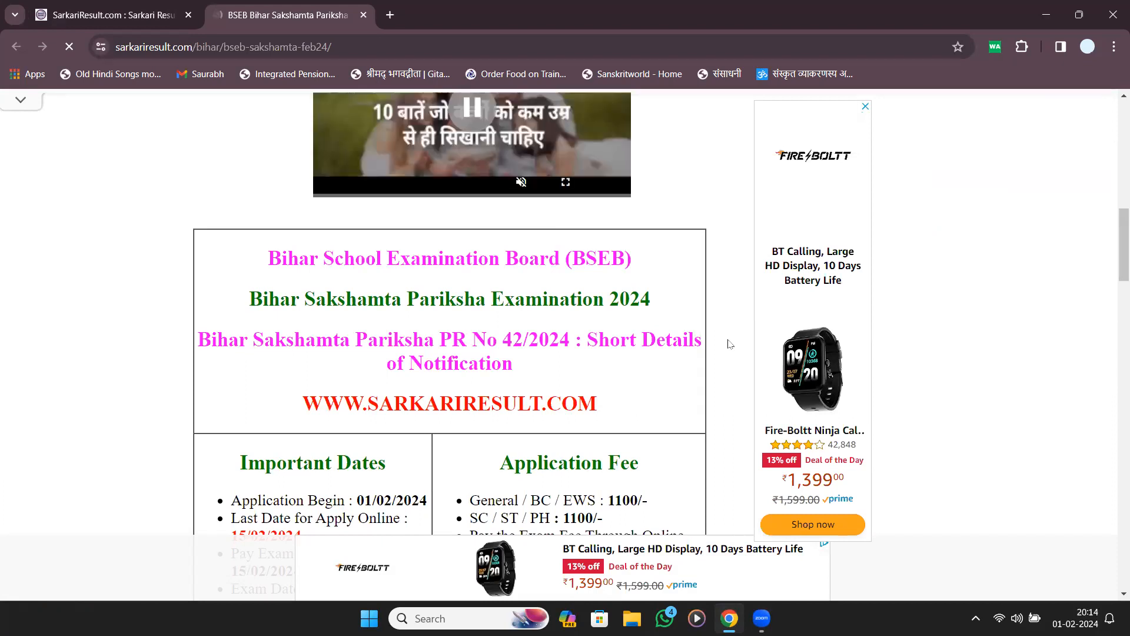
{"action": "scroll", "coordinate": [729, 341], "scroll_direction": "down", "scroll_amount": 7}
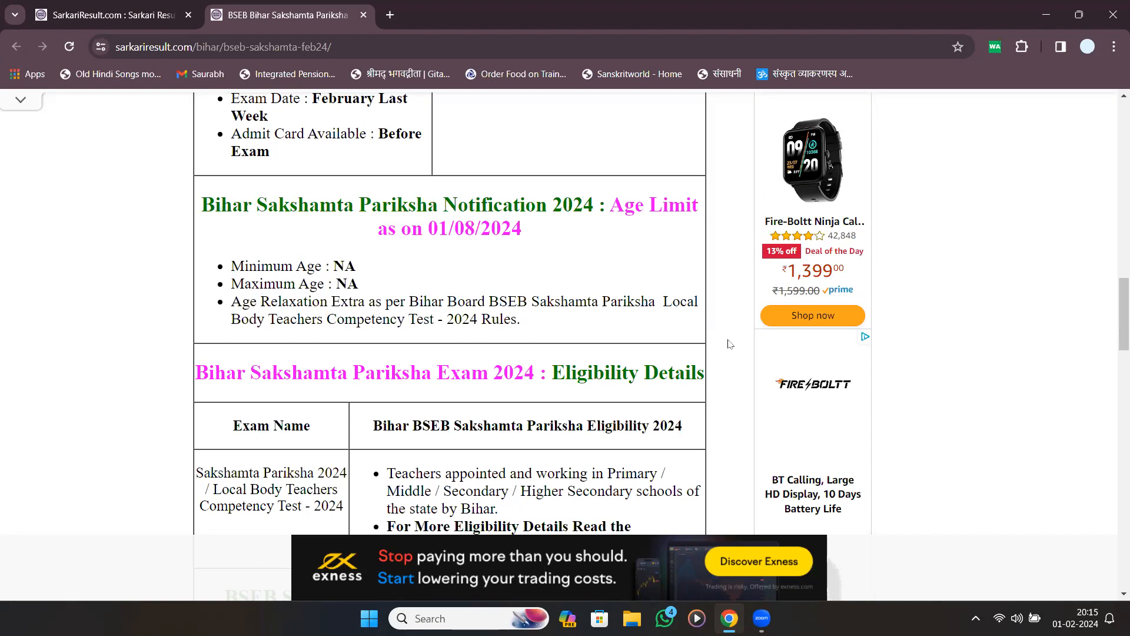
{"action": "scroll", "coordinate": [662, 302], "scroll_direction": "down", "scroll_amount": 14}
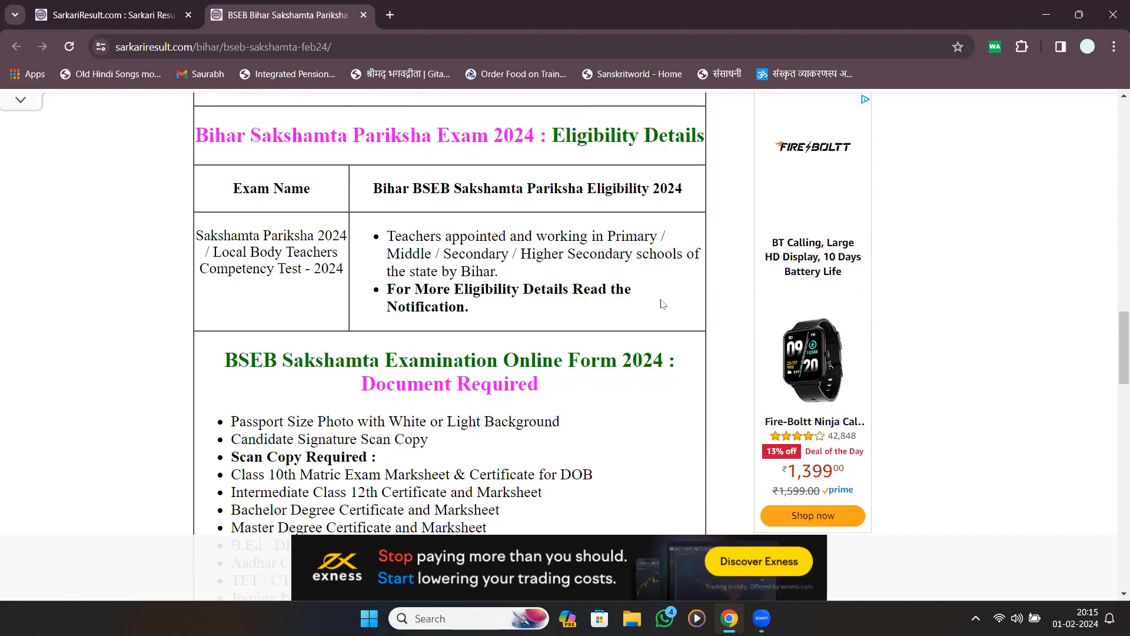
{"action": "scroll", "coordinate": [662, 302], "scroll_direction": "up", "scroll_amount": 18}
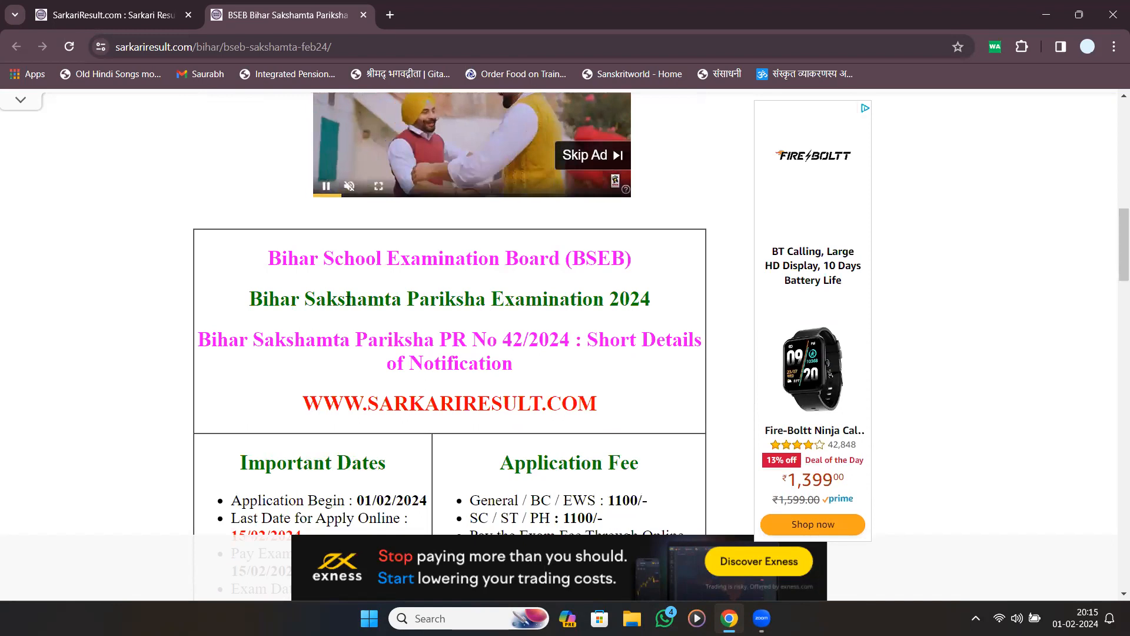
Skip the video ad and highlight the application start, last apply date and exam date under Important Dates
{"action": "left_click", "coordinate": [599, 157]}
{"action": "scroll", "coordinate": [287, 301], "scroll_direction": "down", "scroll_amount": 4}
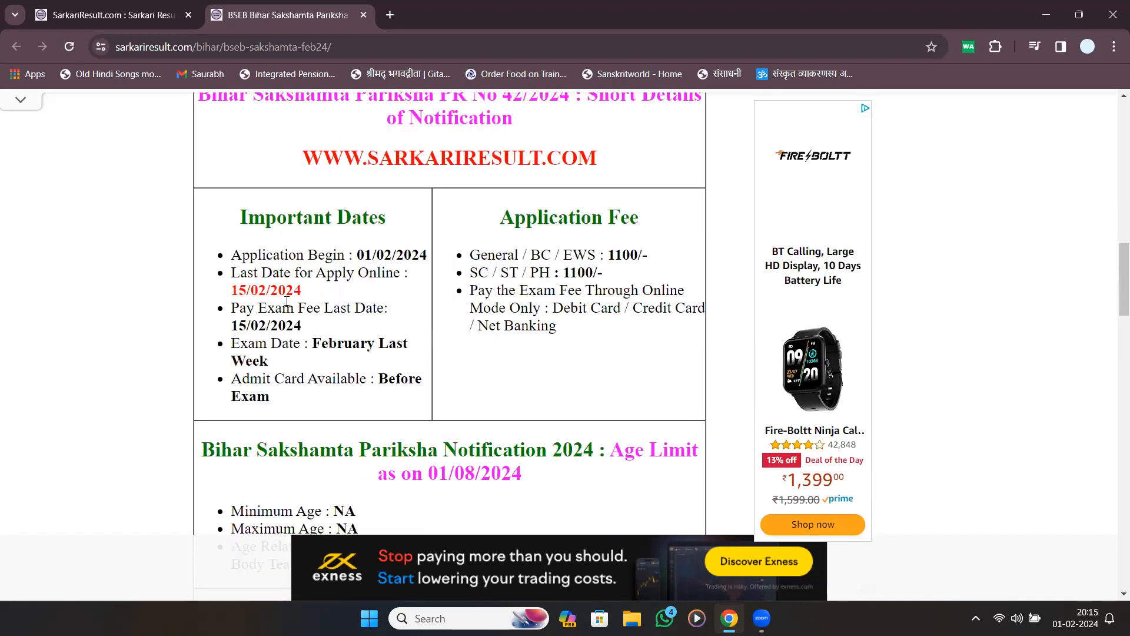
{"action": "left_click_drag", "start_coordinate": [243, 254], "coordinate": [431, 260]}
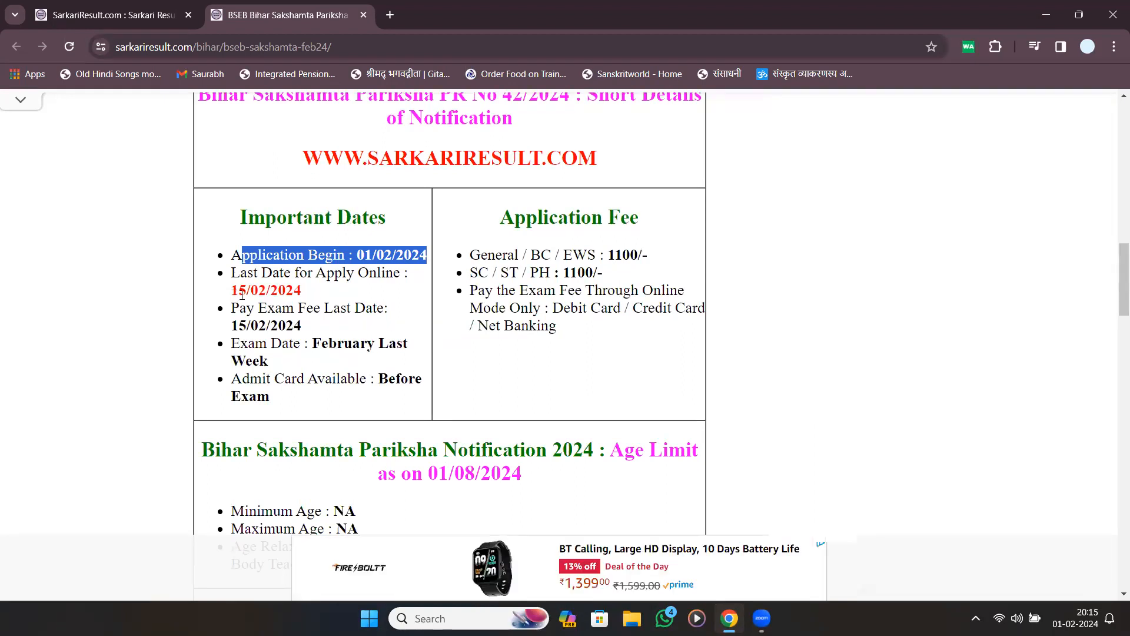
{"action": "left_click_drag", "start_coordinate": [232, 291], "coordinate": [304, 297]}
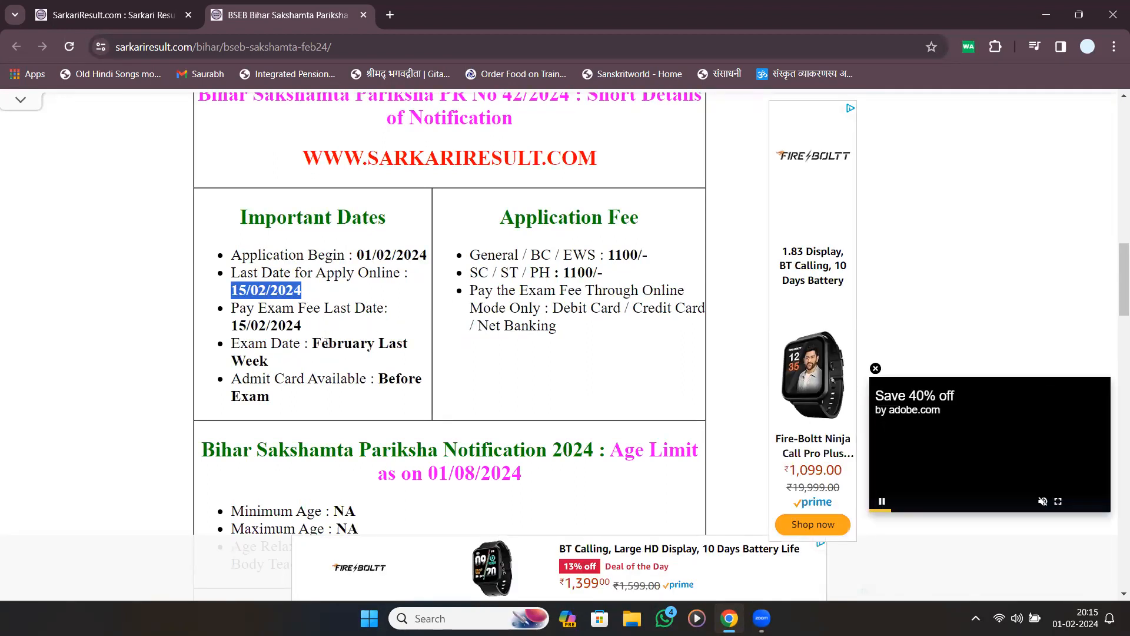
{"action": "left_click_drag", "start_coordinate": [329, 349], "coordinate": [355, 369]}
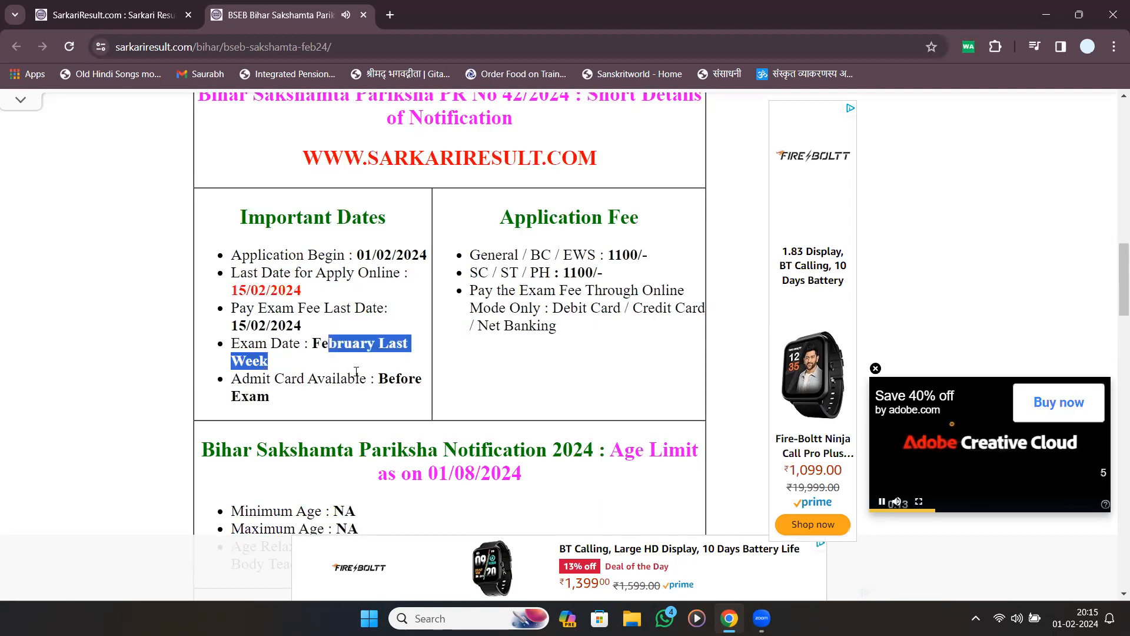
Dismiss the floating video ad and highlight the Image Resizer, JPG to PDF and Bio Data Maker entry among the useful links
{"action": "scroll", "coordinate": [706, 339], "scroll_direction": "down", "scroll_amount": 15}
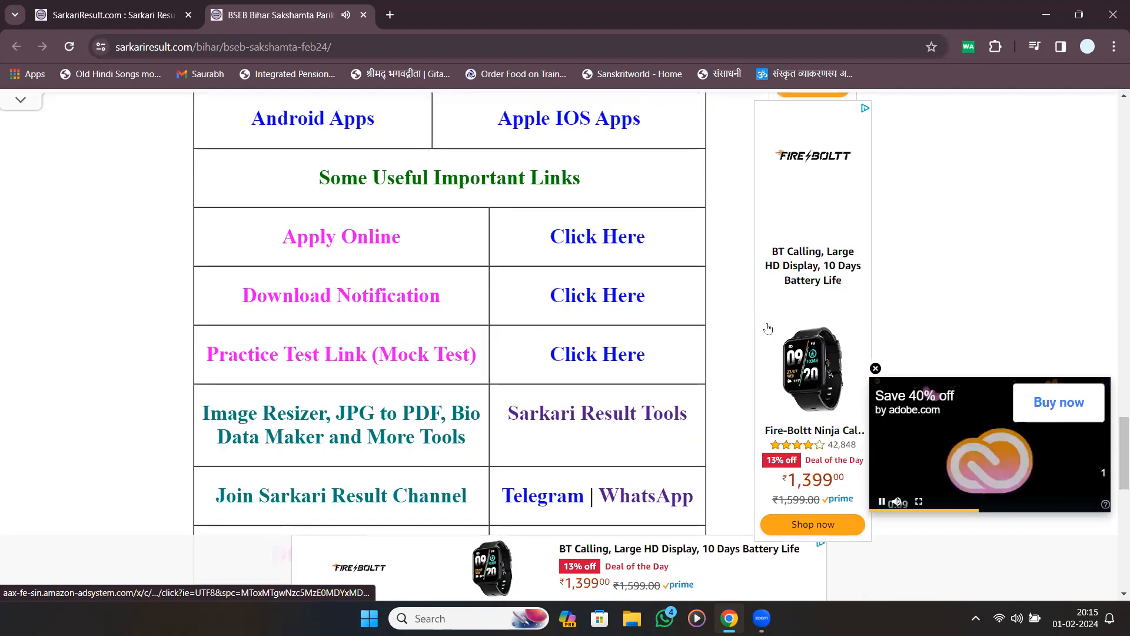
{"action": "left_click", "coordinate": [897, 502]}
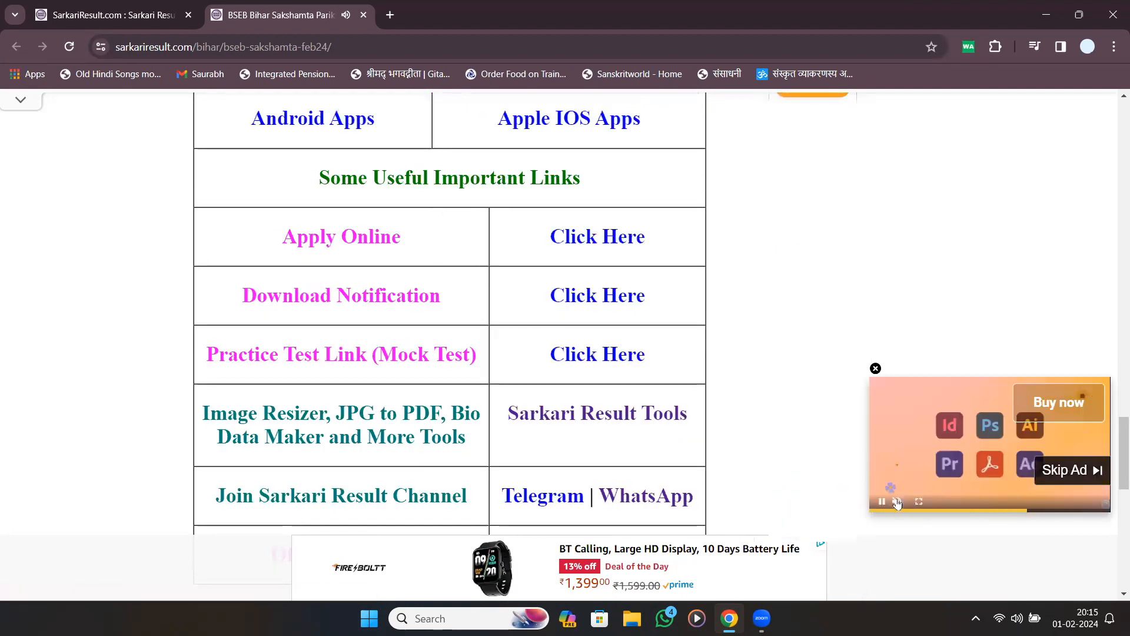
{"action": "left_click", "coordinate": [875, 369]}
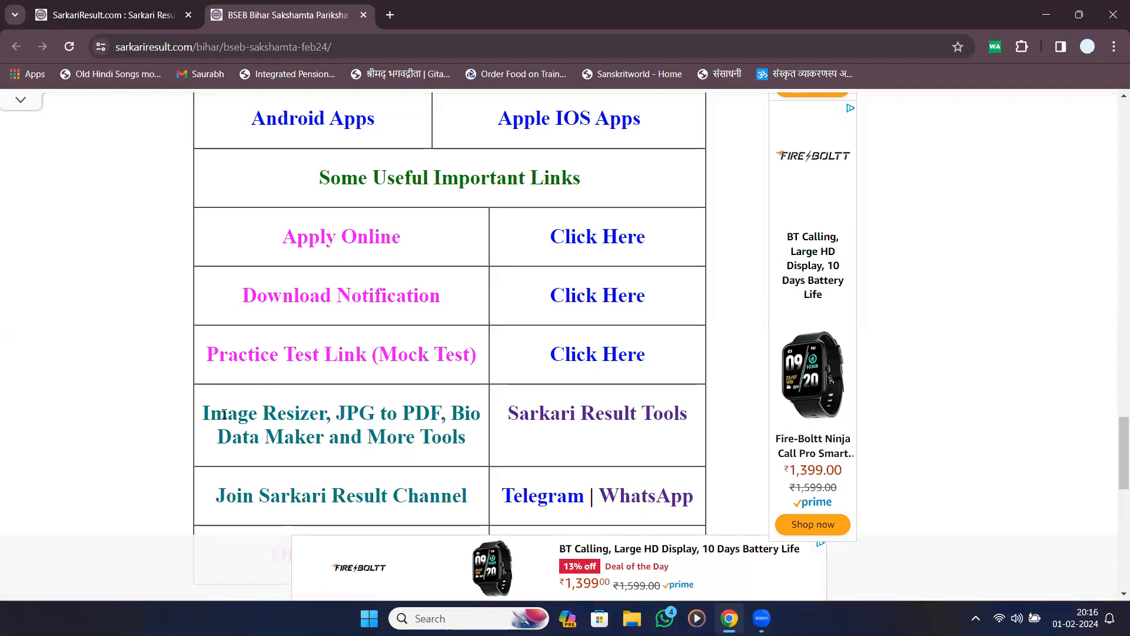
{"action": "left_click_drag", "start_coordinate": [205, 412], "coordinate": [475, 446]}
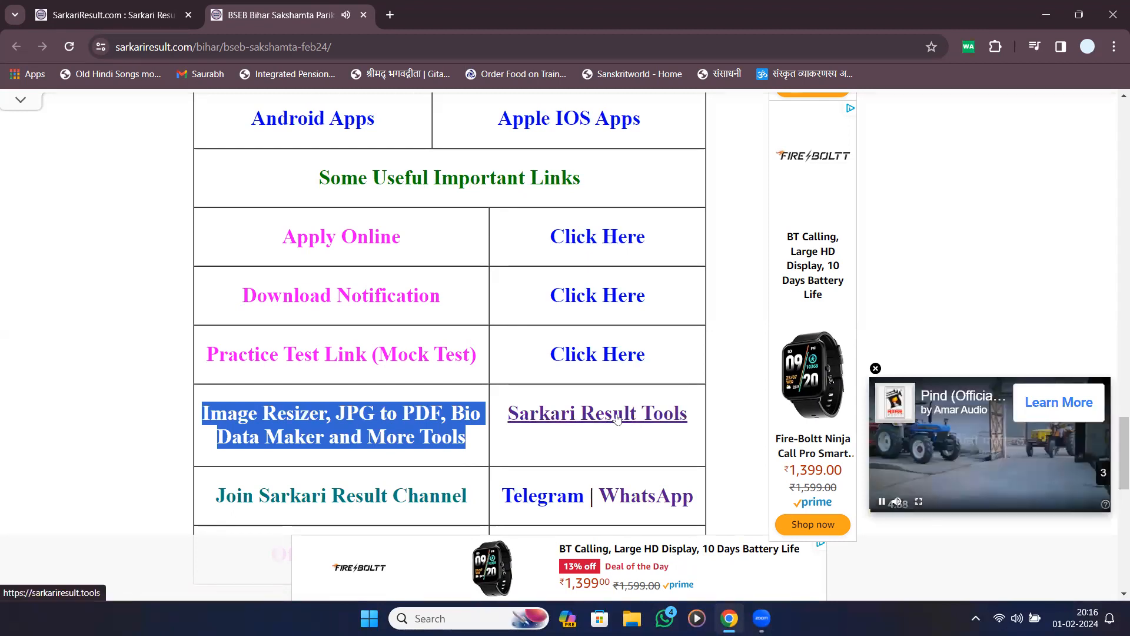
Close the floating video ad again and check the Official Website entry at the end of the useful links
{"action": "scroll", "coordinate": [618, 413], "scroll_direction": "down", "scroll_amount": 8}
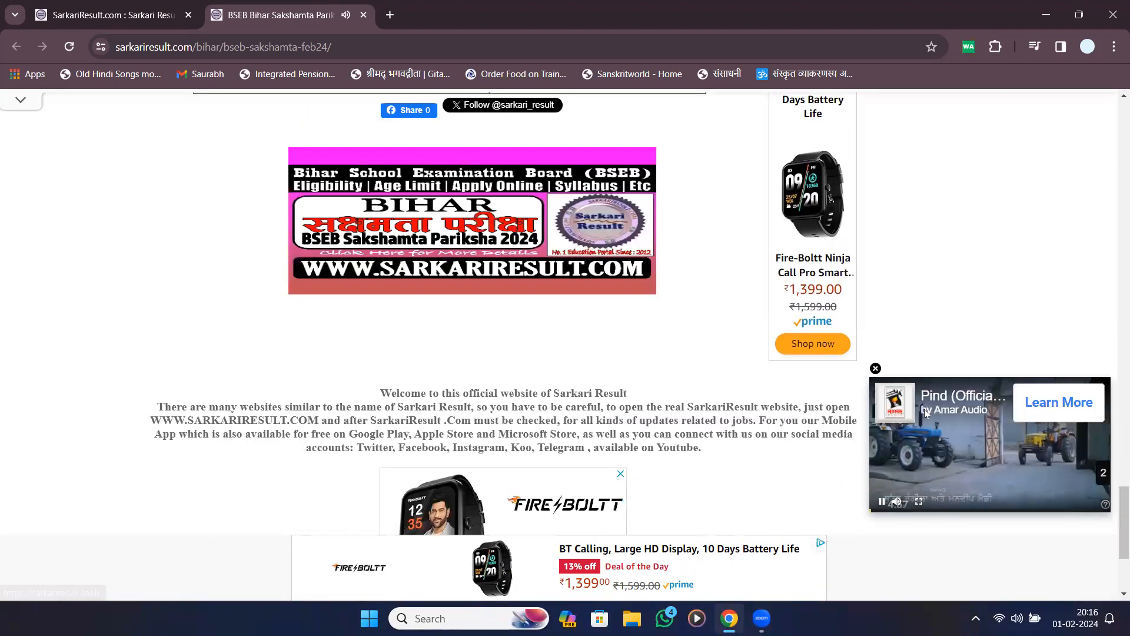
{"action": "left_click", "coordinate": [875, 369]}
{"action": "scroll", "coordinate": [494, 340], "scroll_direction": "up", "scroll_amount": 4}
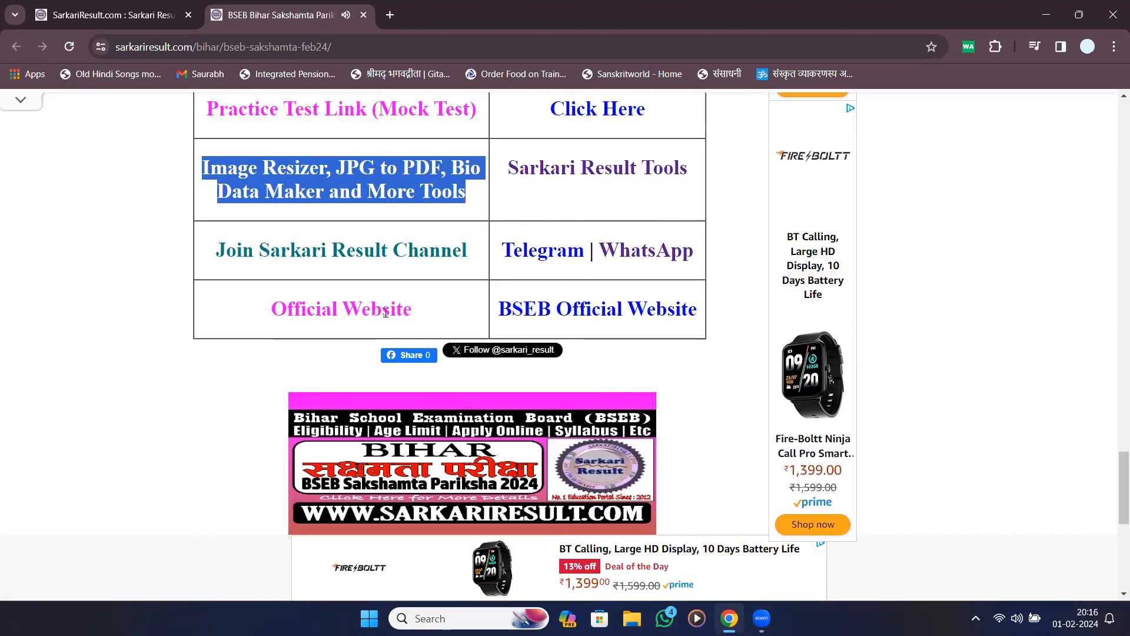
{"action": "scroll", "coordinate": [621, 316], "scroll_direction": "down", "scroll_amount": 4}
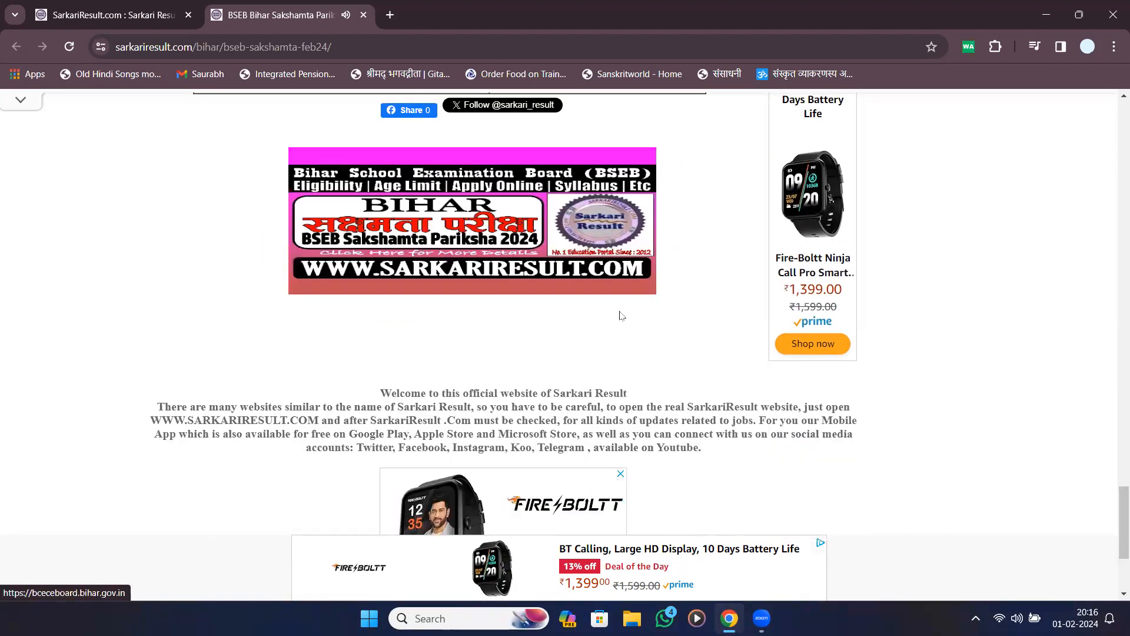
Highlight part of the Document Required section heading and the eligibility text for the exam
{"action": "scroll", "coordinate": [621, 316], "scroll_direction": "up", "scroll_amount": 20}
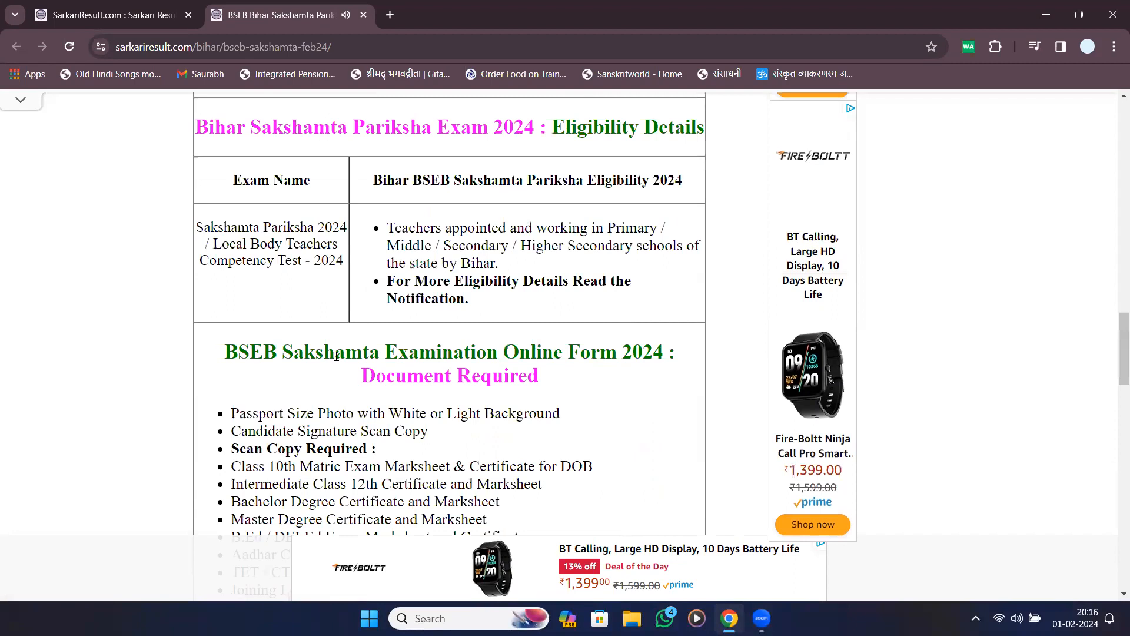
{"action": "left_click_drag", "start_coordinate": [250, 351], "coordinate": [553, 353]}
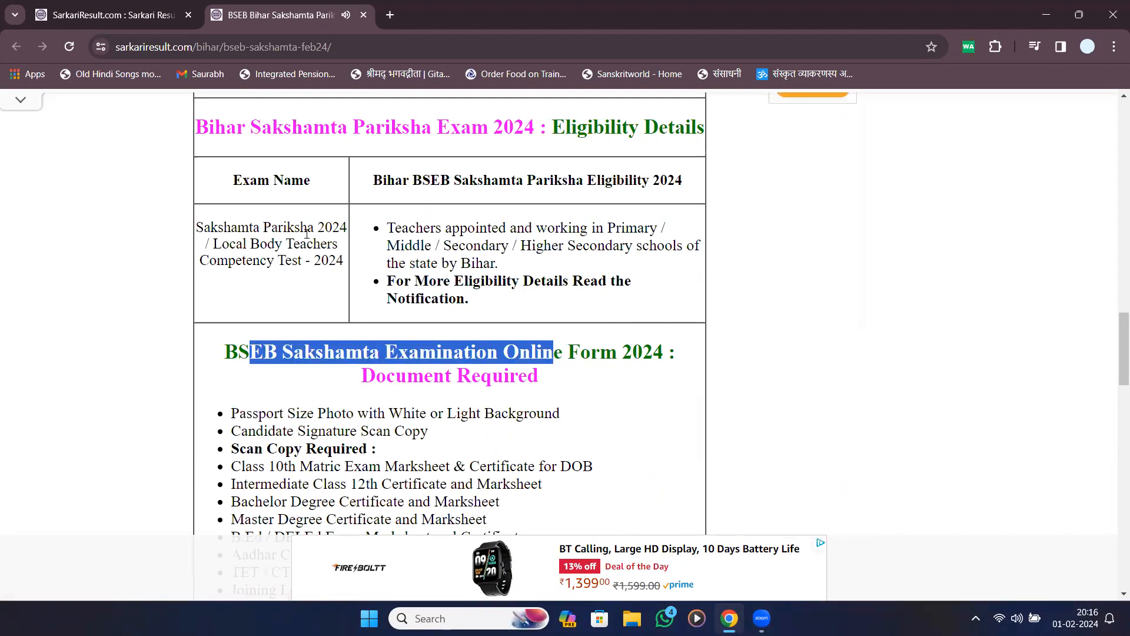
{"action": "left_click_drag", "start_coordinate": [387, 180], "coordinate": [474, 247]}
Mute the video ad embedded below the post's short information
{"action": "scroll", "coordinate": [905, 338], "scroll_direction": "up", "scroll_amount": 6}
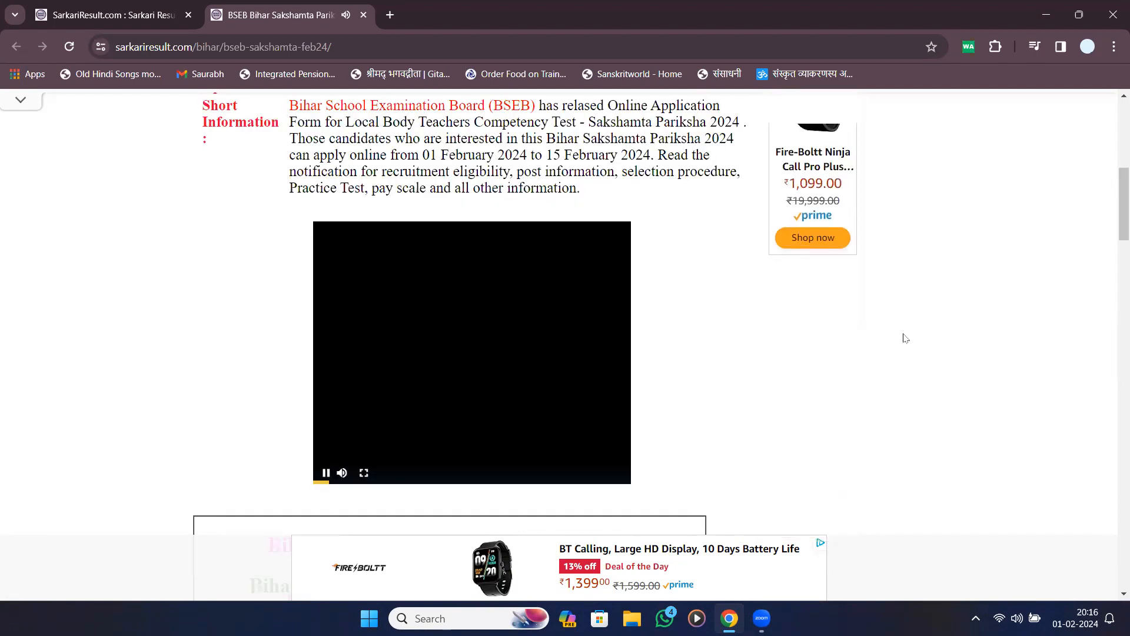
{"action": "scroll", "coordinate": [759, 339], "scroll_direction": "down", "scroll_amount": 1}
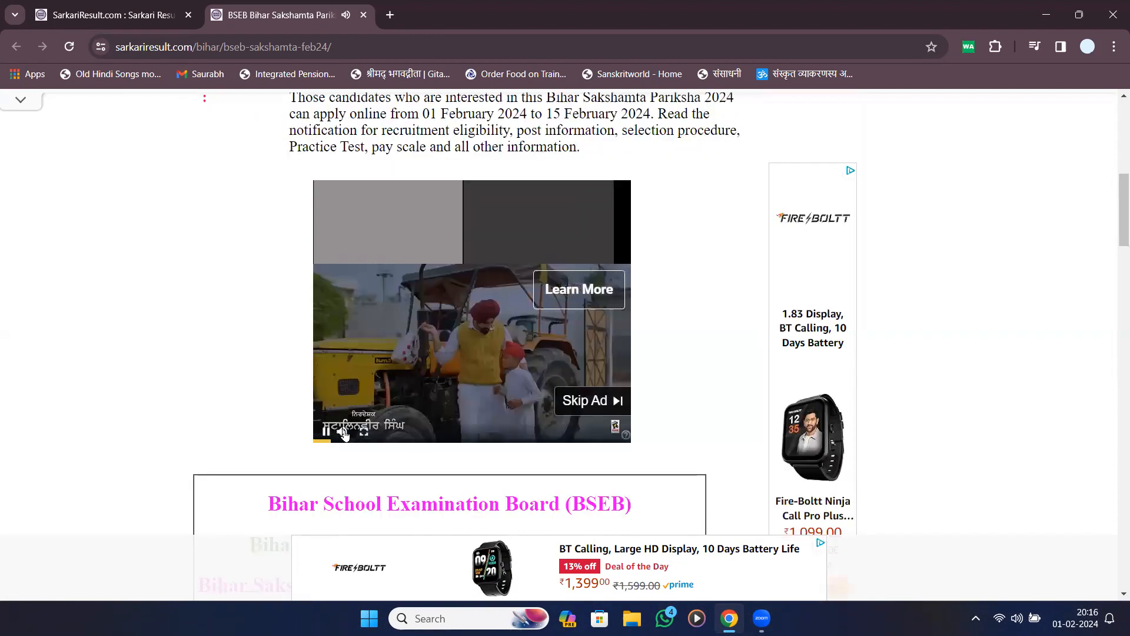
{"action": "left_click", "coordinate": [345, 434]}
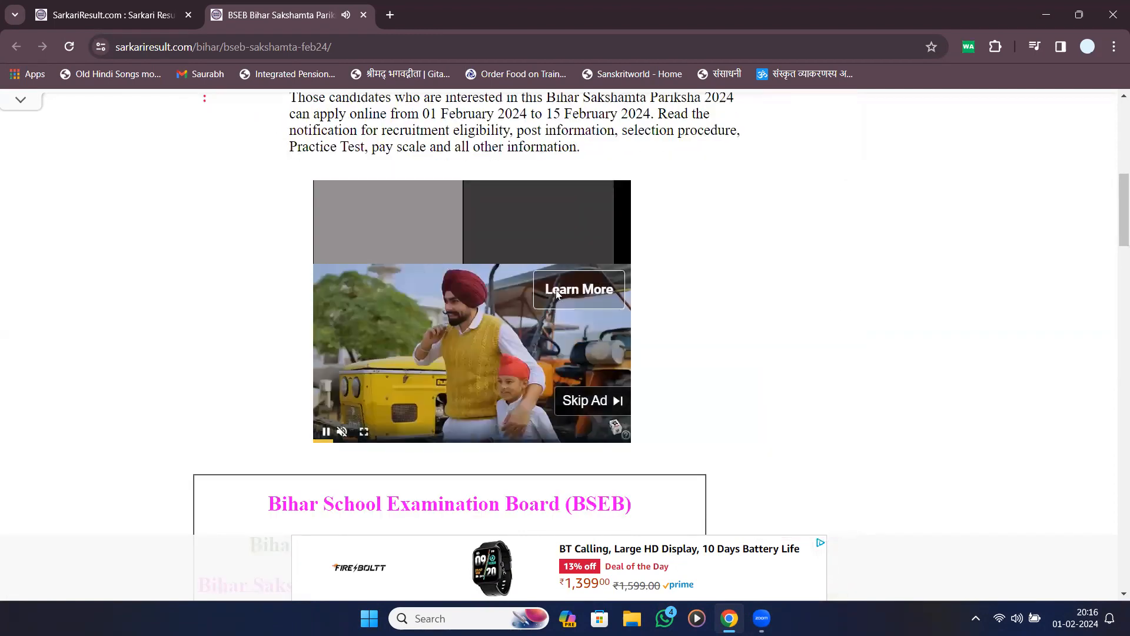
Review the dates, fee and age limit, and highlight the eligibility condition for teachers working in Bihar's schools
{"action": "scroll", "coordinate": [557, 294], "scroll_direction": "down", "scroll_amount": 5}
{"action": "scroll", "coordinate": [492, 297], "scroll_direction": "down", "scroll_amount": 1}
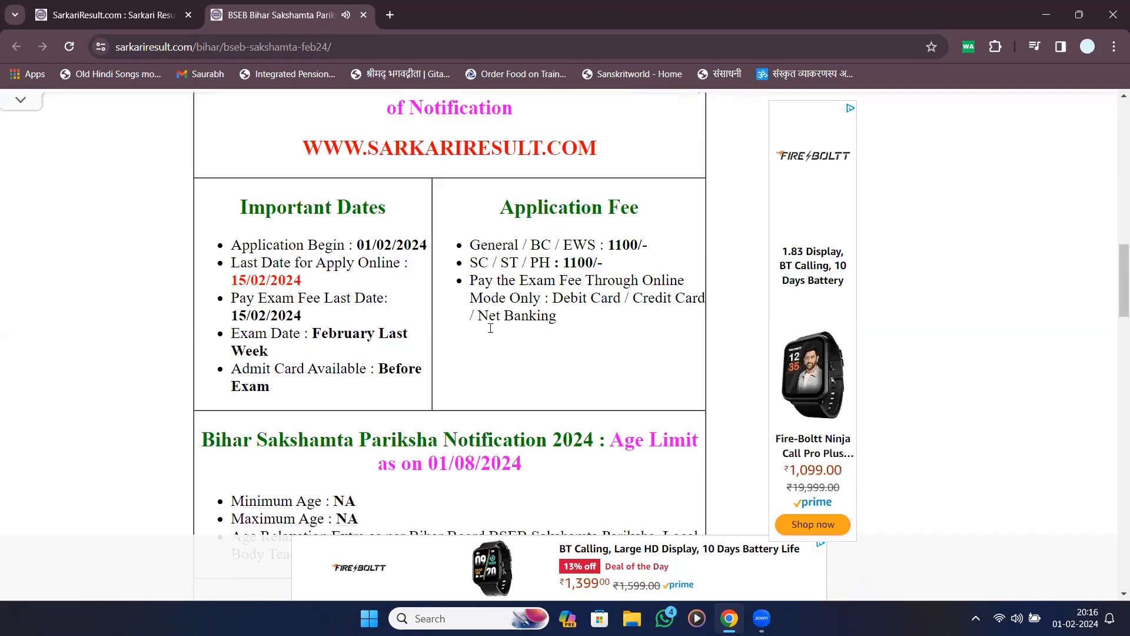
{"action": "scroll", "coordinate": [486, 335], "scroll_direction": "up", "scroll_amount": 1}
{"action": "scroll", "coordinate": [135, 270], "scroll_direction": "down", "scroll_amount": 4}
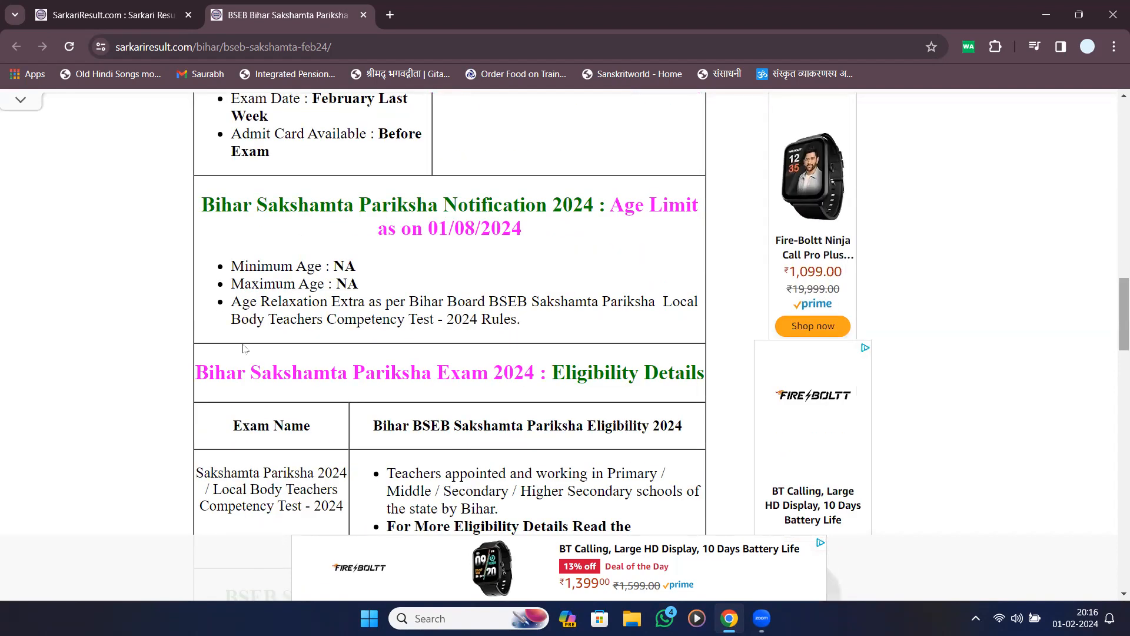
{"action": "scroll", "coordinate": [518, 212], "scroll_direction": "down", "scroll_amount": 4}
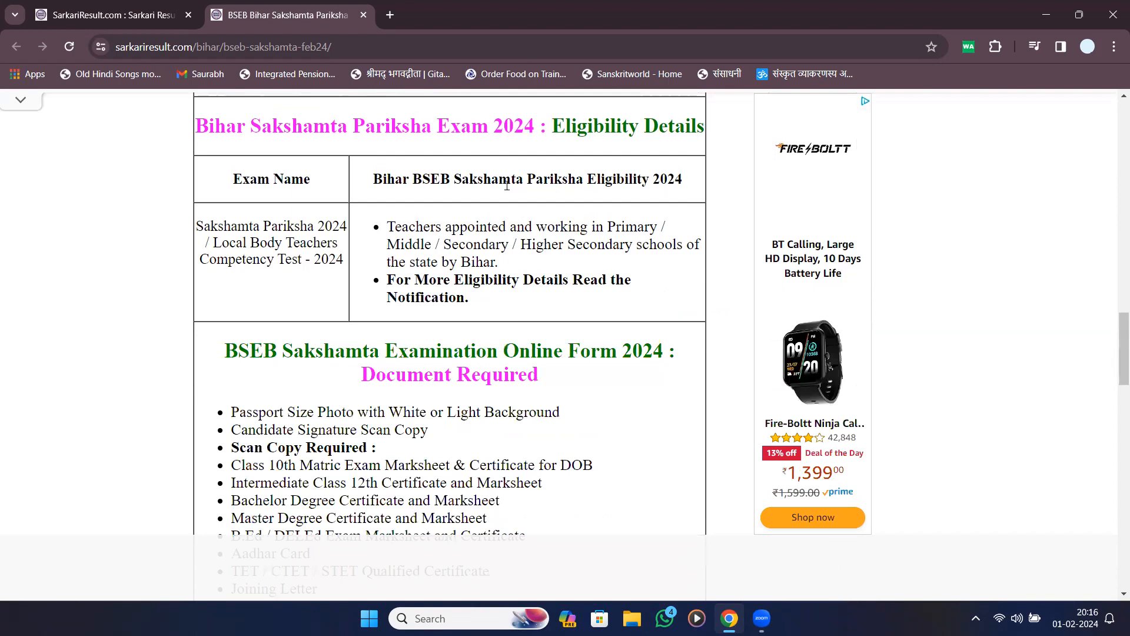
{"action": "triple_click", "coordinate": [514, 272]}
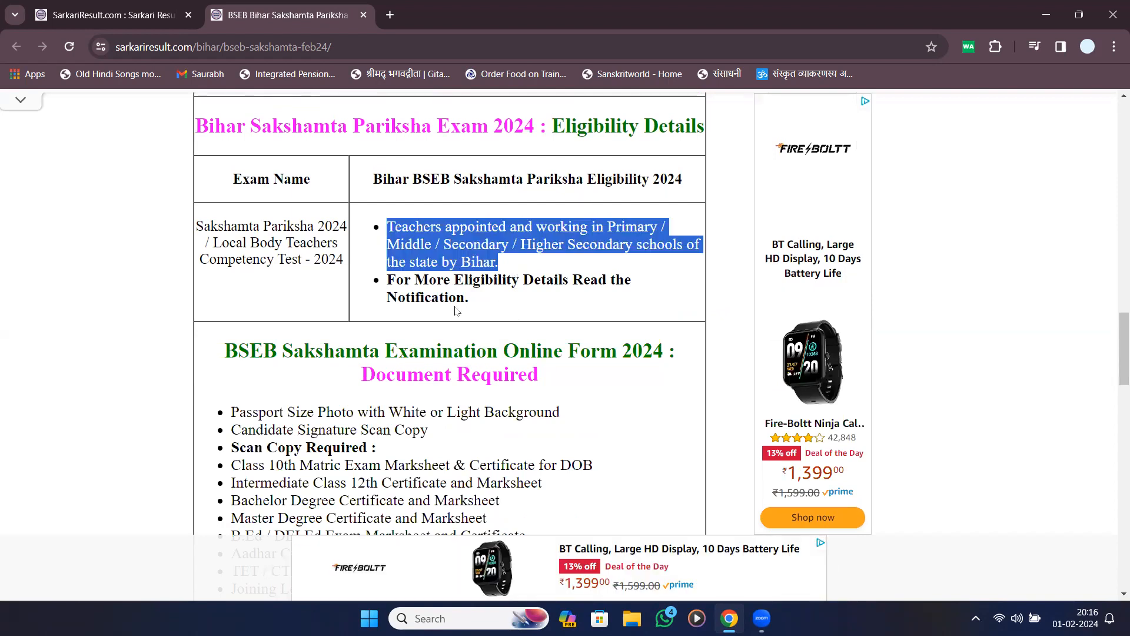
Go through the Document Required list, highlighting the signature scan copy and the certificates from Class 10th marksheet onward
{"action": "scroll", "coordinate": [213, 228], "scroll_direction": "down", "scroll_amount": 4}
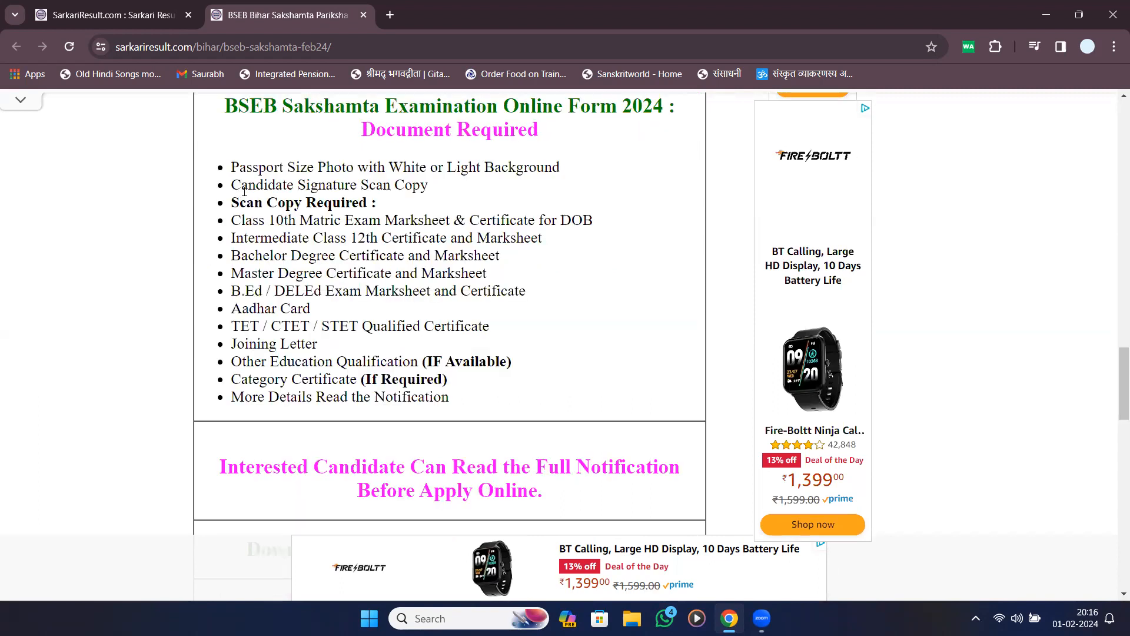
{"action": "left_click_drag", "start_coordinate": [256, 166], "coordinate": [441, 200]}
{"action": "left_click_drag", "start_coordinate": [269, 180], "coordinate": [369, 167]}
{"action": "left_click", "coordinate": [486, 170]}
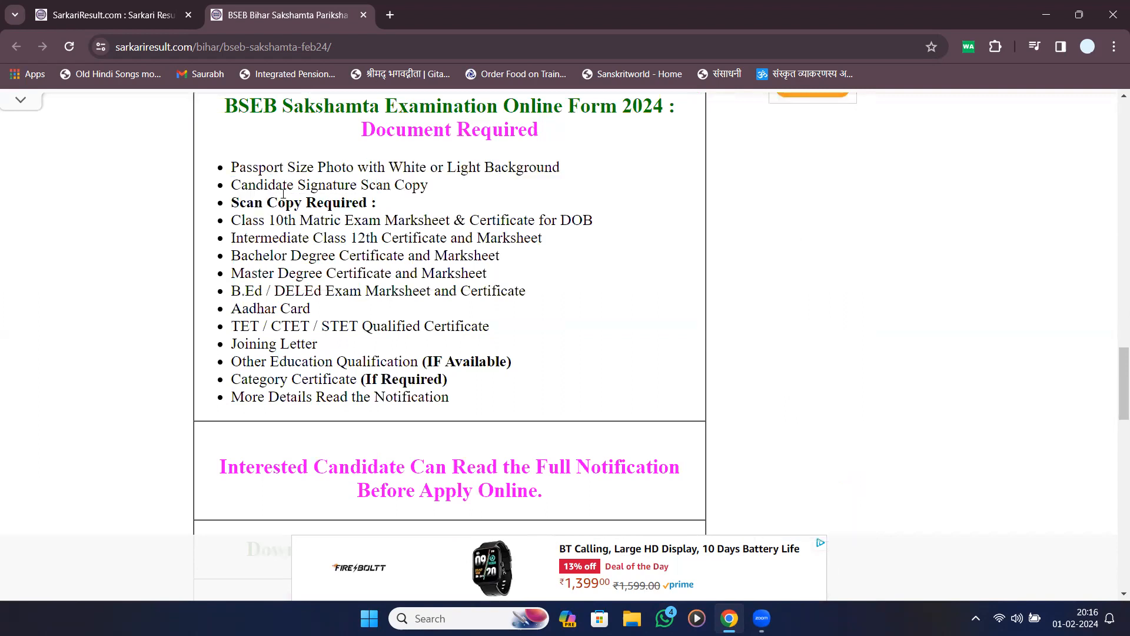
{"action": "left_click_drag", "start_coordinate": [283, 180], "coordinate": [390, 186]}
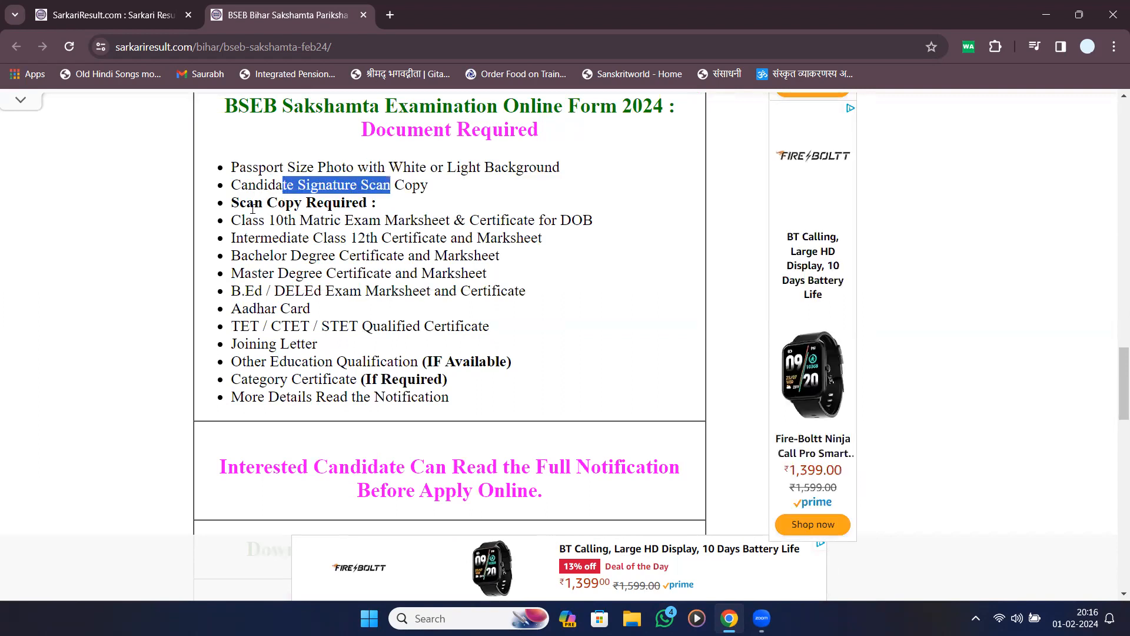
{"action": "left_click_drag", "start_coordinate": [251, 208], "coordinate": [351, 405]}
{"action": "left_click", "coordinate": [336, 224]}
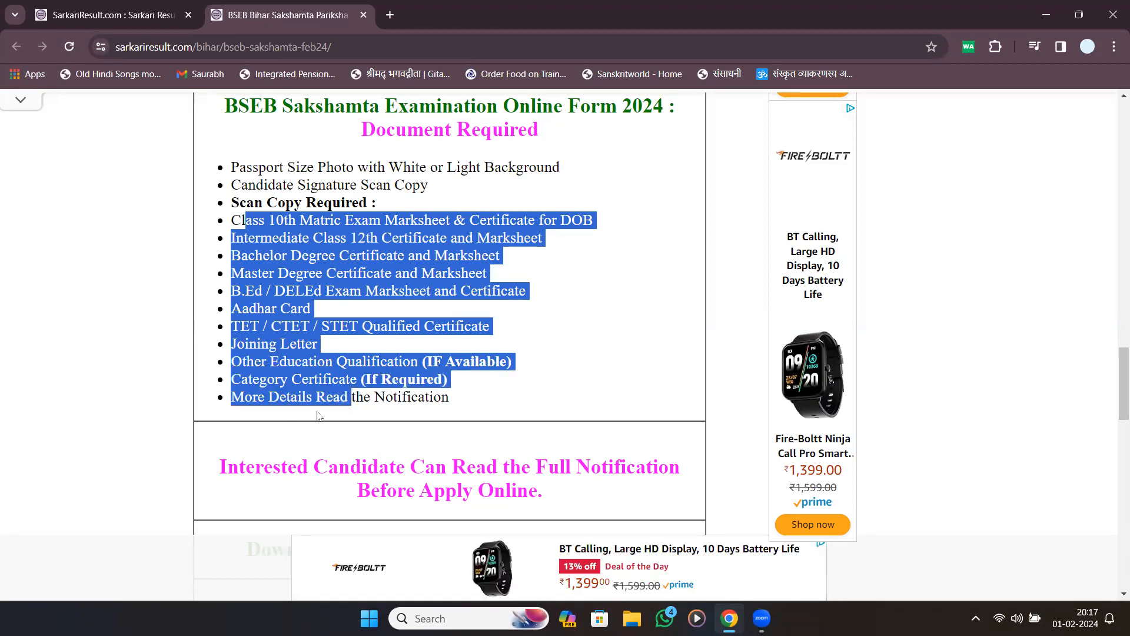
Return from the Bihar Sakshamta post to the SarkariResult home page, closing the pop-up ad
{"action": "left_click", "coordinate": [529, 401]}
{"action": "key", "text": "Home"}
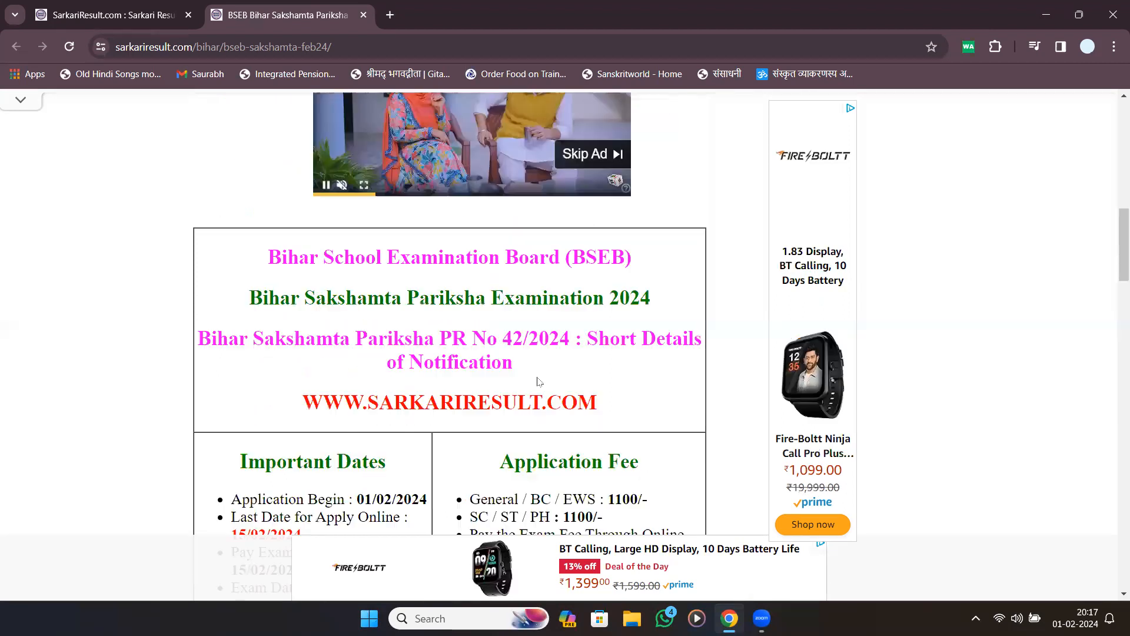
{"action": "left_click", "coordinate": [242, 229]}
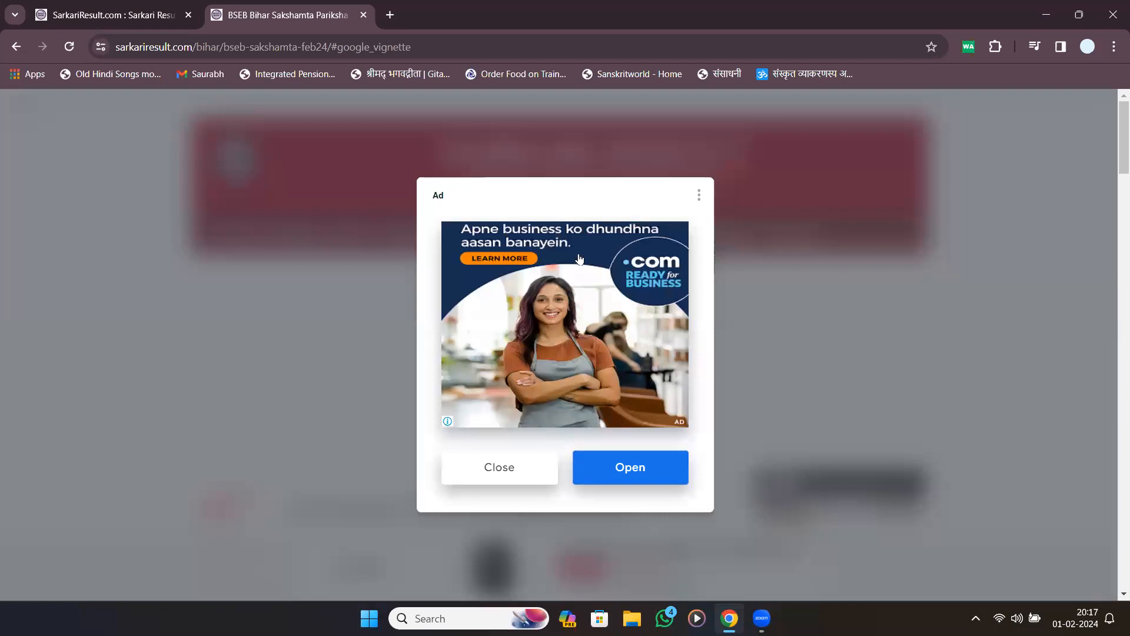
{"action": "left_click", "coordinate": [499, 467]}
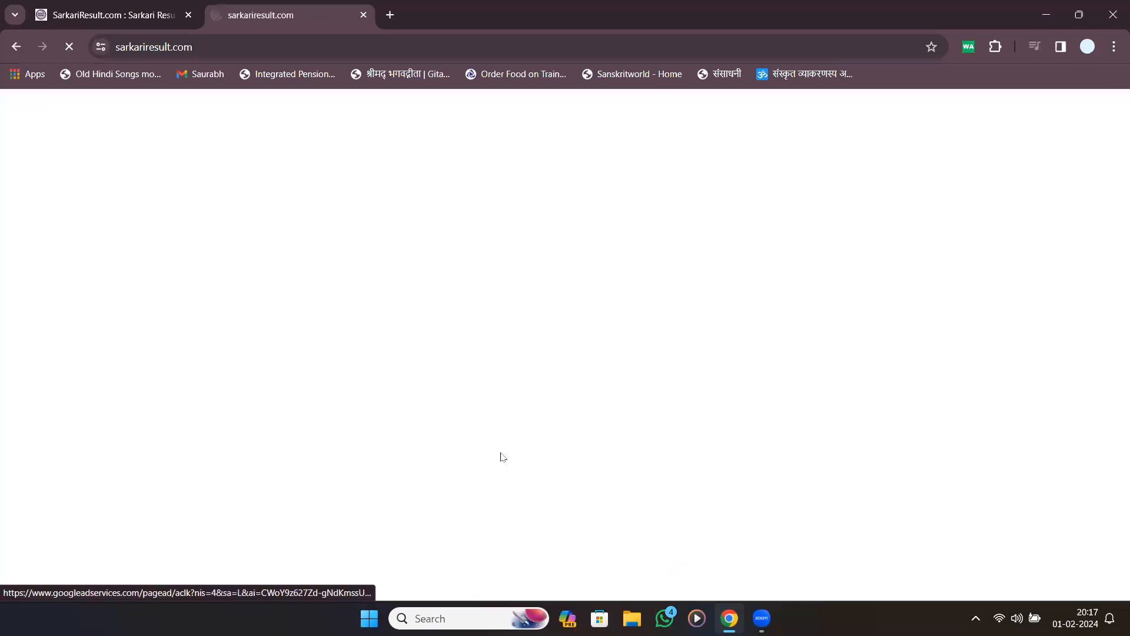
Find the Admission list on the home page and open the NTA CUET PG 2024 Online Form post
{"action": "scroll", "coordinate": [567, 270], "scroll_direction": "down", "scroll_amount": 5}
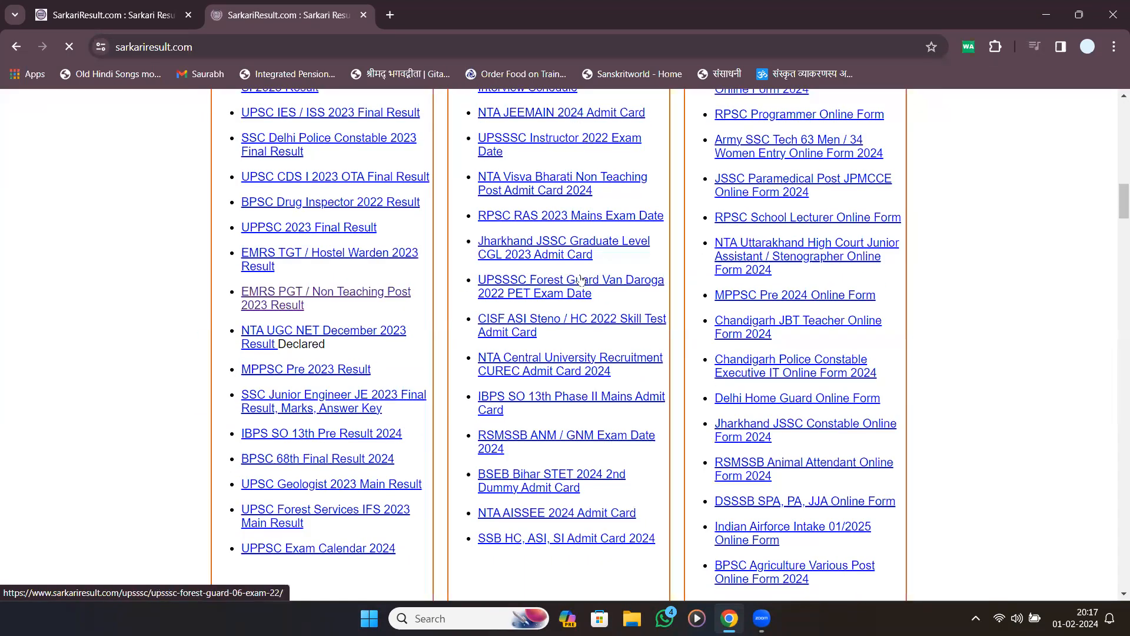
{"action": "scroll", "coordinate": [647, 289], "scroll_direction": "down", "scroll_amount": 10}
{"action": "scroll", "coordinate": [712, 302], "scroll_direction": "up", "scroll_amount": 4}
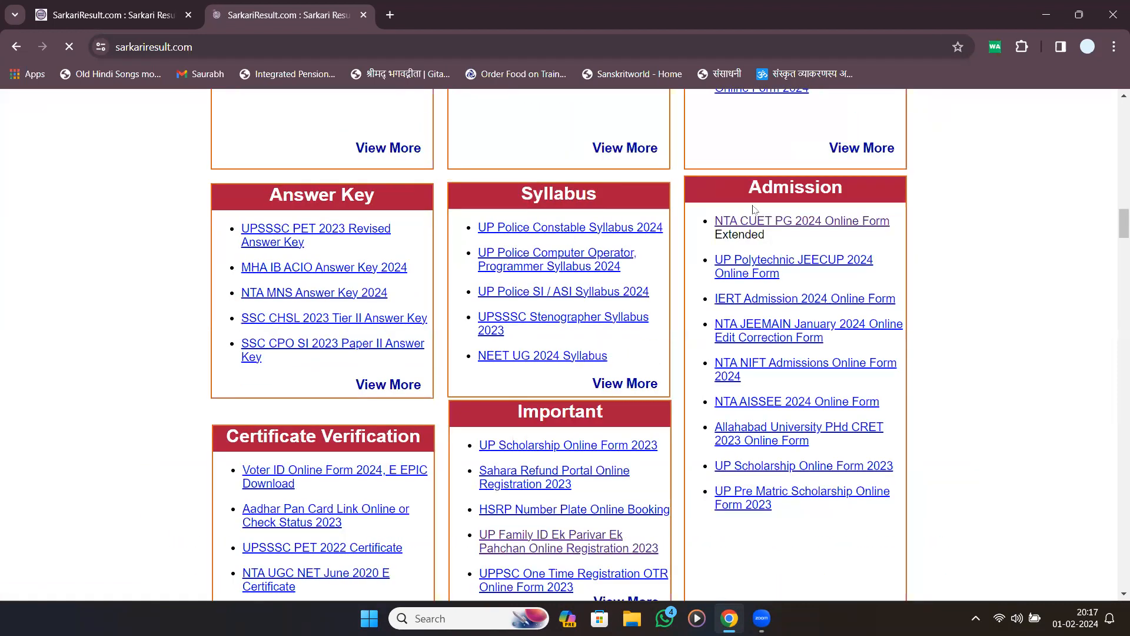
{"action": "left_click", "coordinate": [833, 229]}
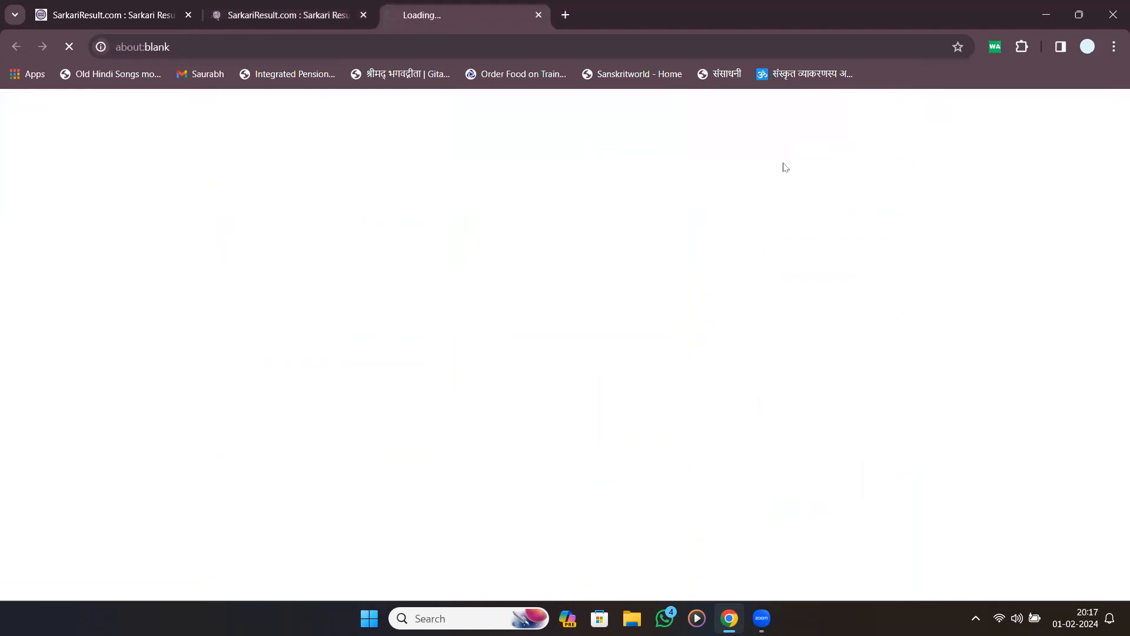
Review the CUET PG 2024 important dates and application fee, highlighting the correction date, exam date and EWS / OBC fee
{"action": "scroll", "coordinate": [454, 385], "scroll_direction": "down", "scroll_amount": 4}
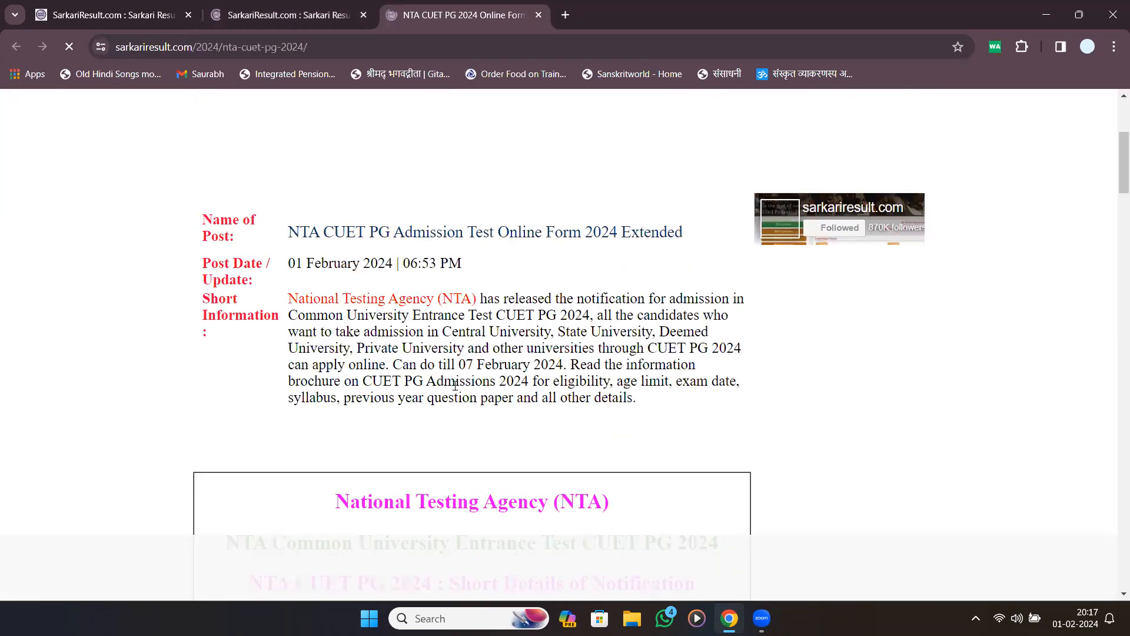
{"action": "scroll", "coordinate": [454, 388], "scroll_direction": "down", "scroll_amount": 8}
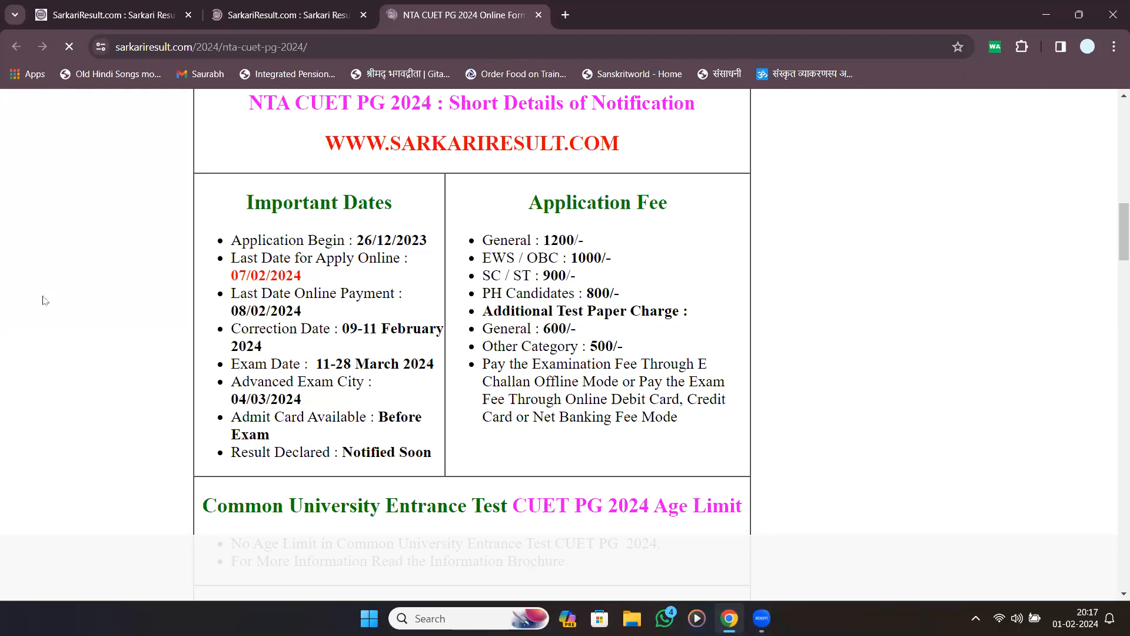
{"action": "scroll", "coordinate": [420, 226], "scroll_direction": "down", "scroll_amount": 10}
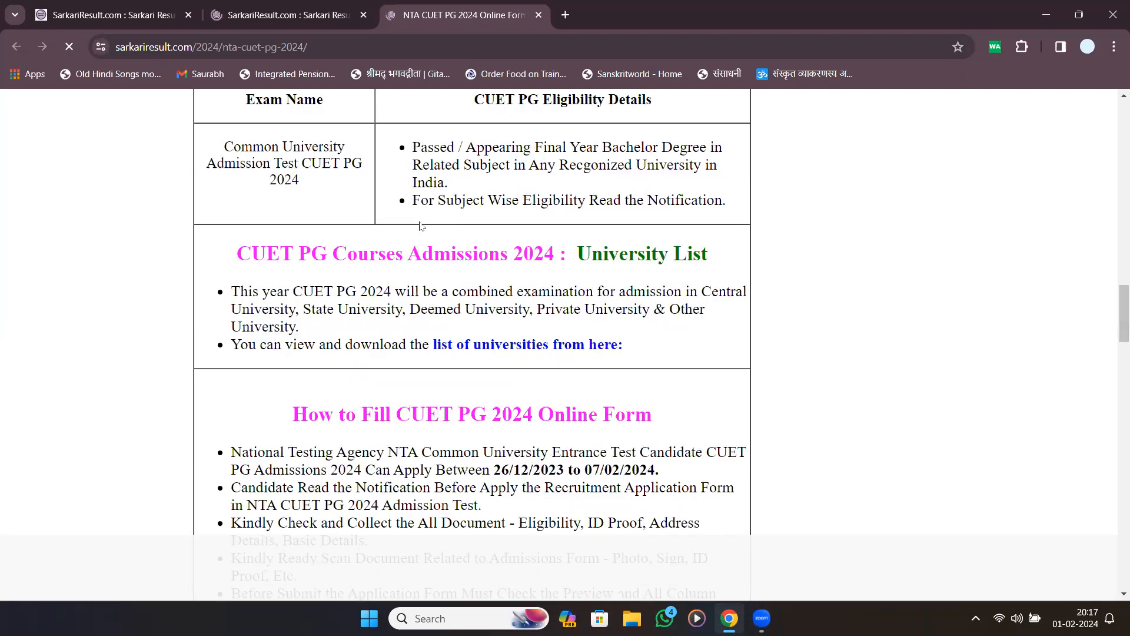
{"action": "scroll", "coordinate": [420, 226], "scroll_direction": "up", "scroll_amount": 10}
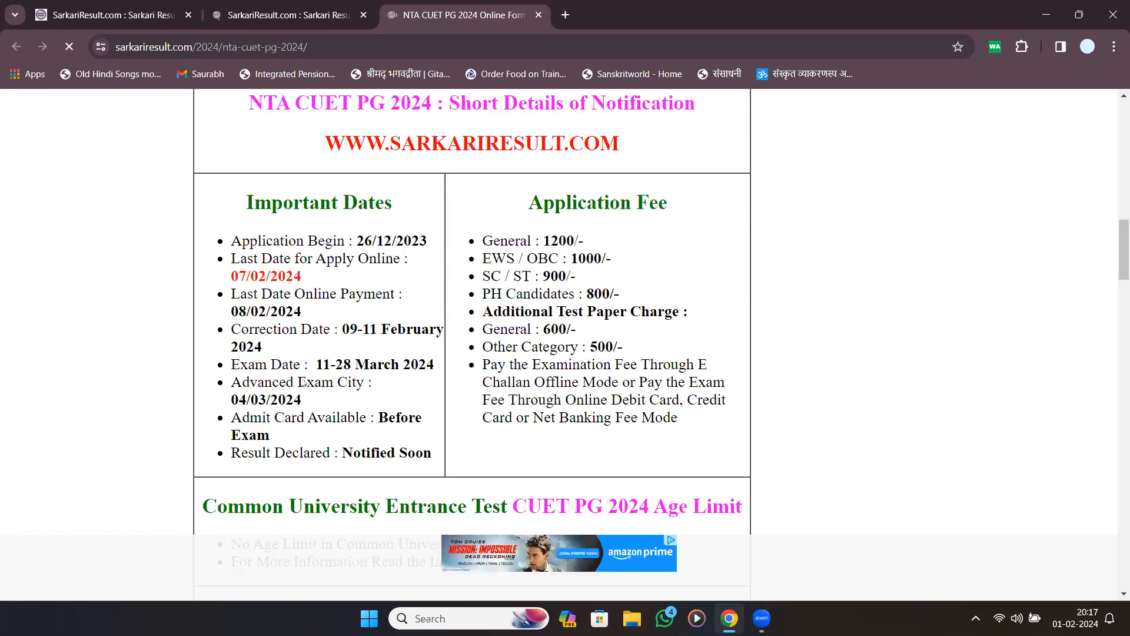
{"action": "left_click_drag", "start_coordinate": [228, 322], "coordinate": [382, 336]}
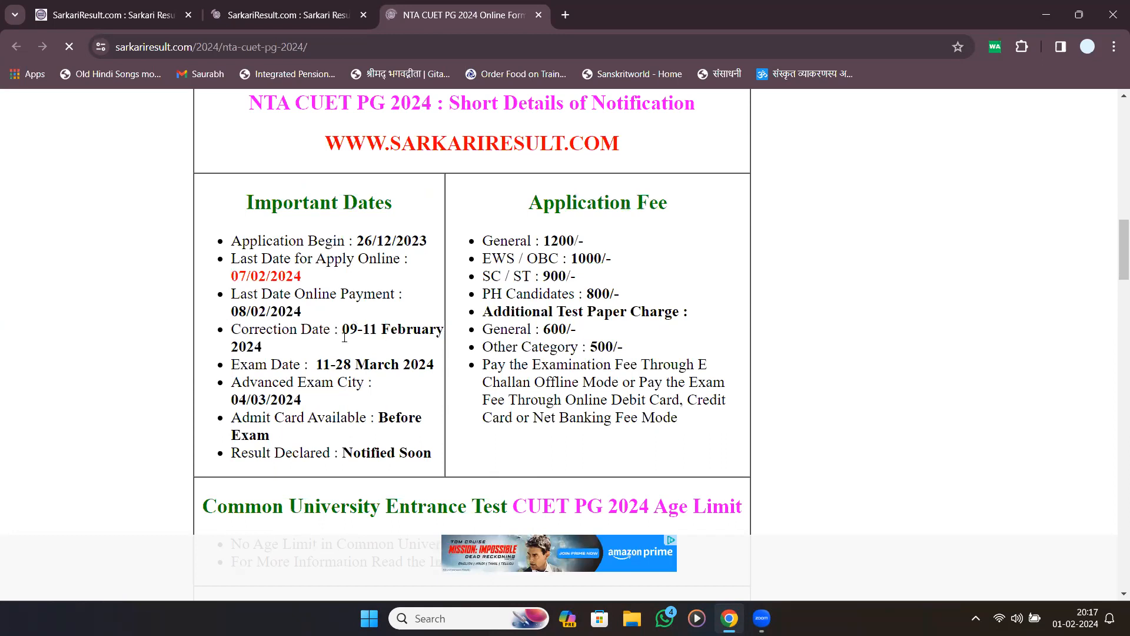
{"action": "left_click", "coordinate": [323, 365]}
{"action": "left_click", "coordinate": [413, 373], "text": "shift"}
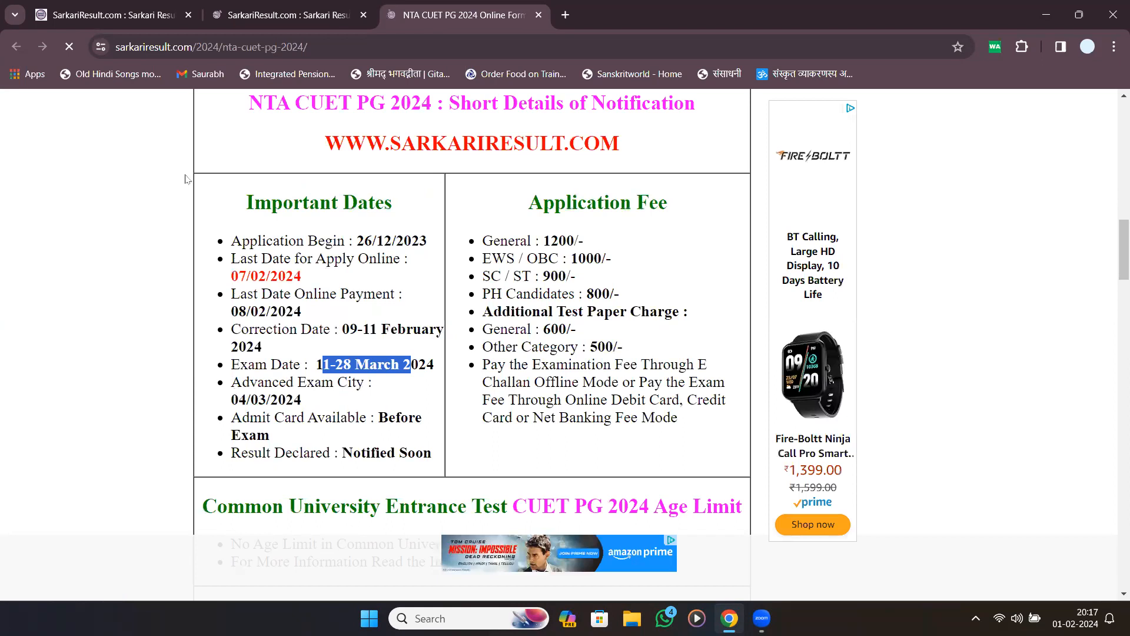
{"action": "left_click", "coordinate": [553, 260]}
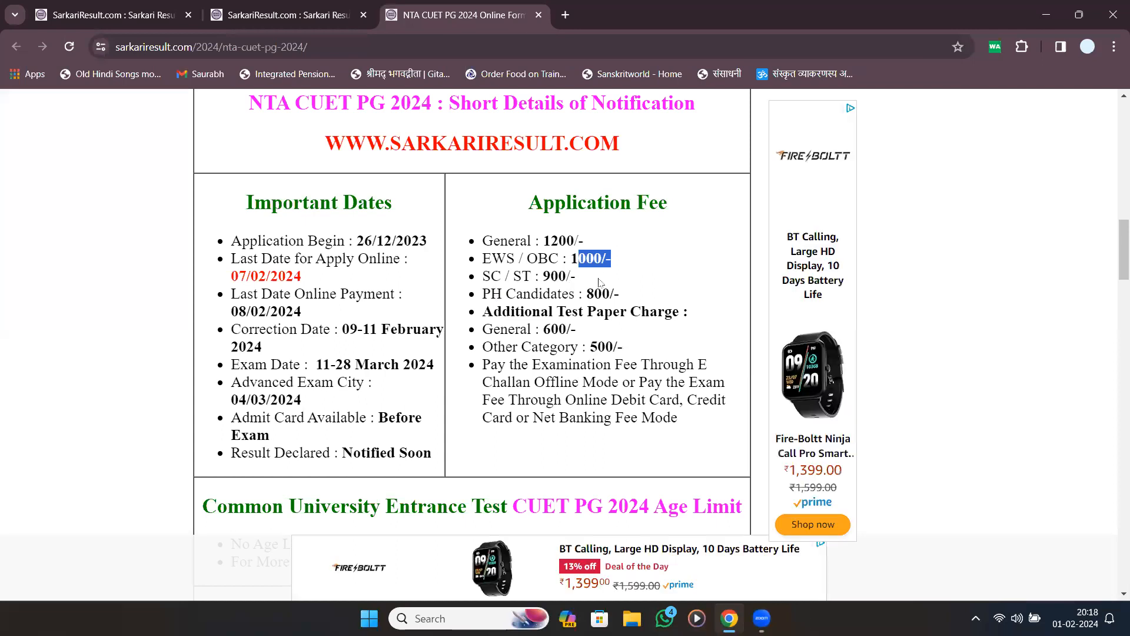
Review the age limit, course details and eligibility of CUET PG 2024, highlighting the age limit heading and the bachelor degree condition
{"action": "scroll", "coordinate": [600, 282], "scroll_direction": "down", "scroll_amount": 8}
{"action": "scroll", "coordinate": [412, 276], "scroll_direction": "up", "scroll_amount": 4}
{"action": "left_click_drag", "start_coordinate": [288, 262], "coordinate": [351, 300]}
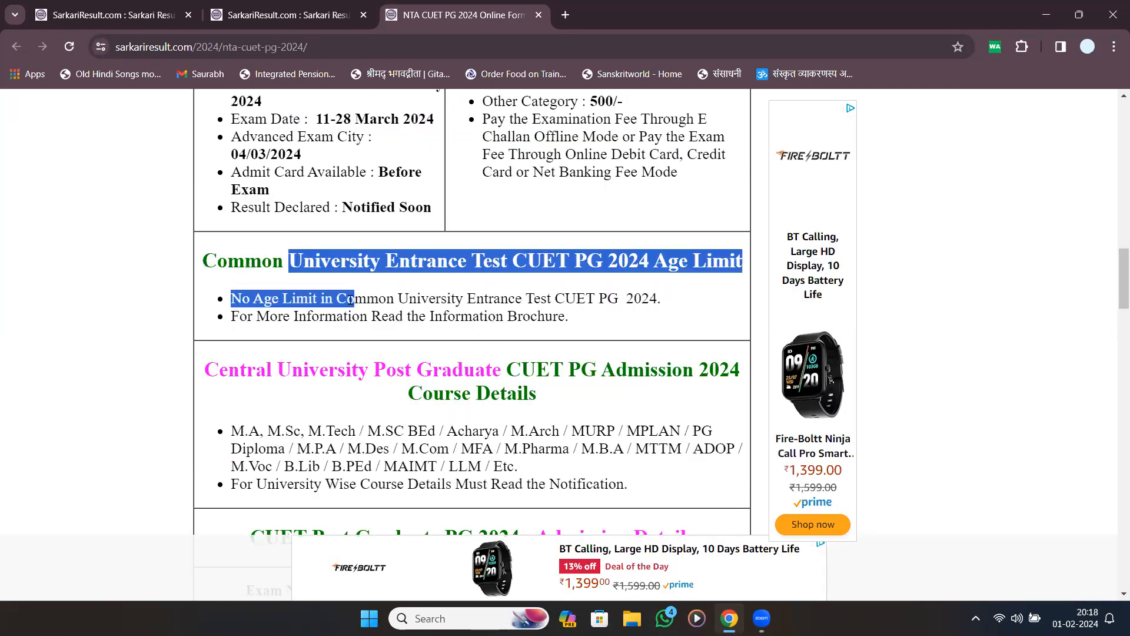
{"action": "scroll", "coordinate": [361, 294], "scroll_direction": "down", "scroll_amount": 4}
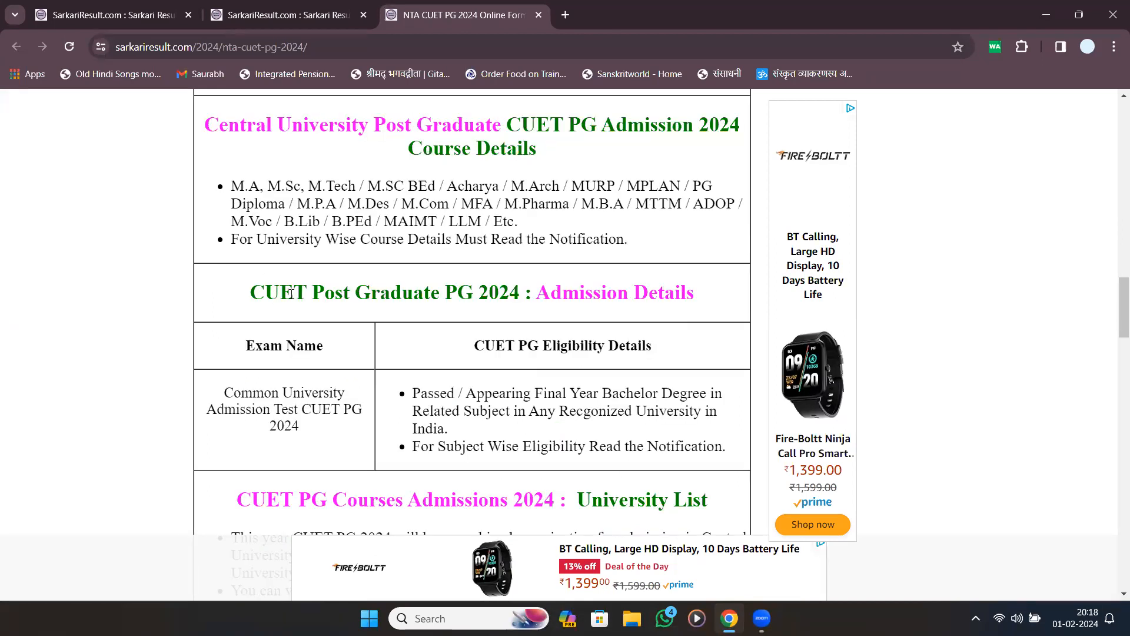
{"action": "scroll", "coordinate": [327, 284], "scroll_direction": "down", "scroll_amount": 4}
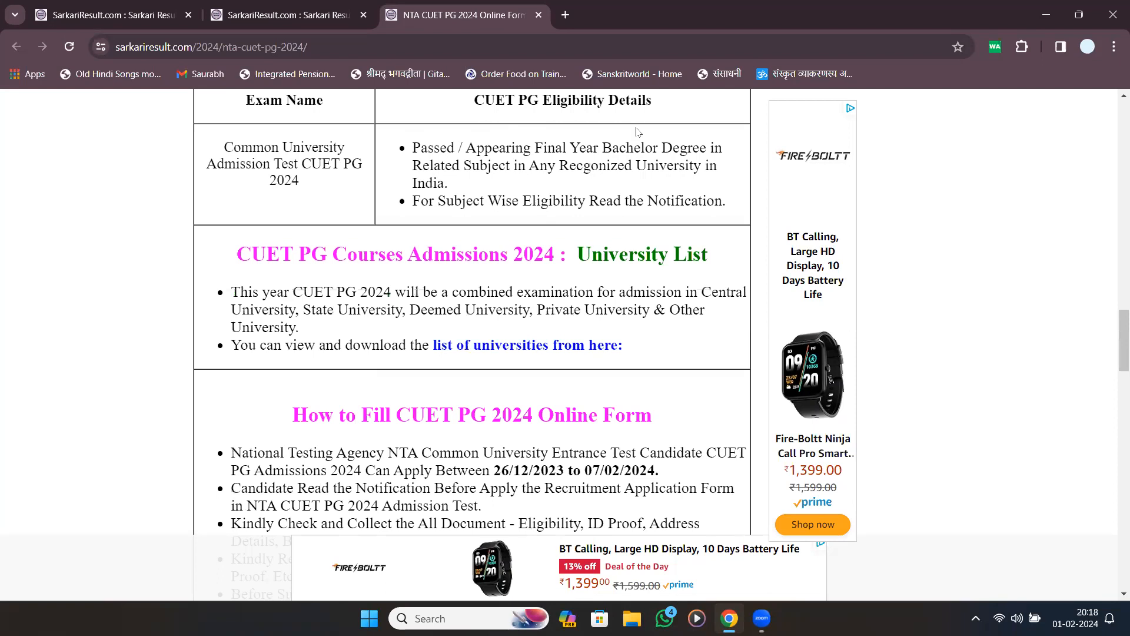
{"action": "left_click_drag", "start_coordinate": [446, 165], "coordinate": [570, 181]}
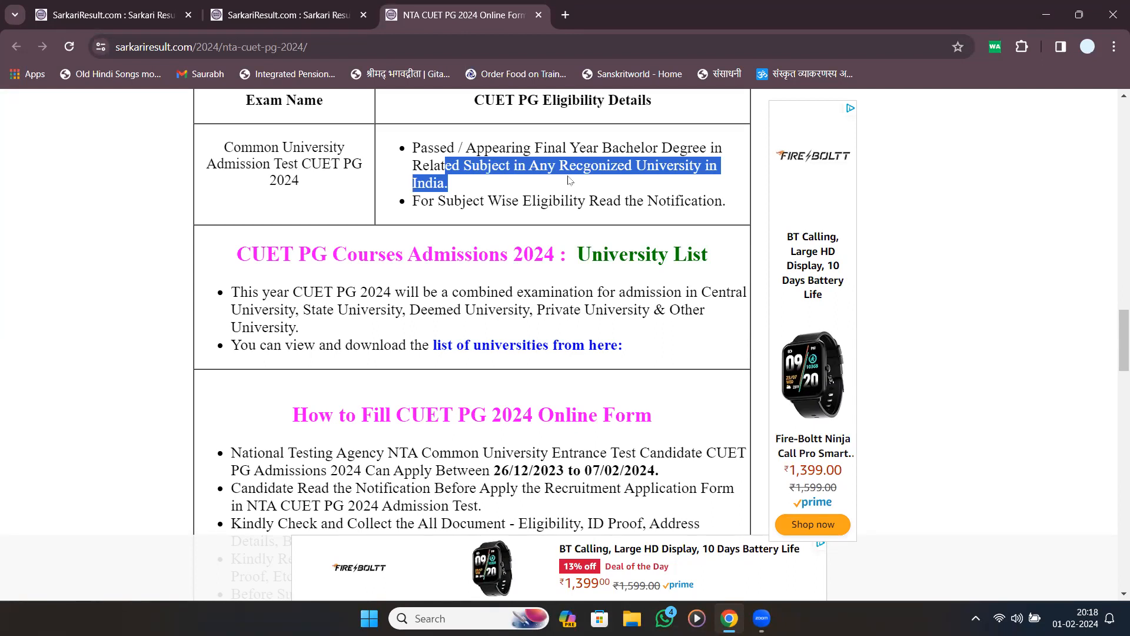
Read the How to Fill CUET PG 2024 Online Form instructions, highlighting the documents to collect
{"action": "scroll", "coordinate": [569, 180], "scroll_direction": "down", "scroll_amount": 4}
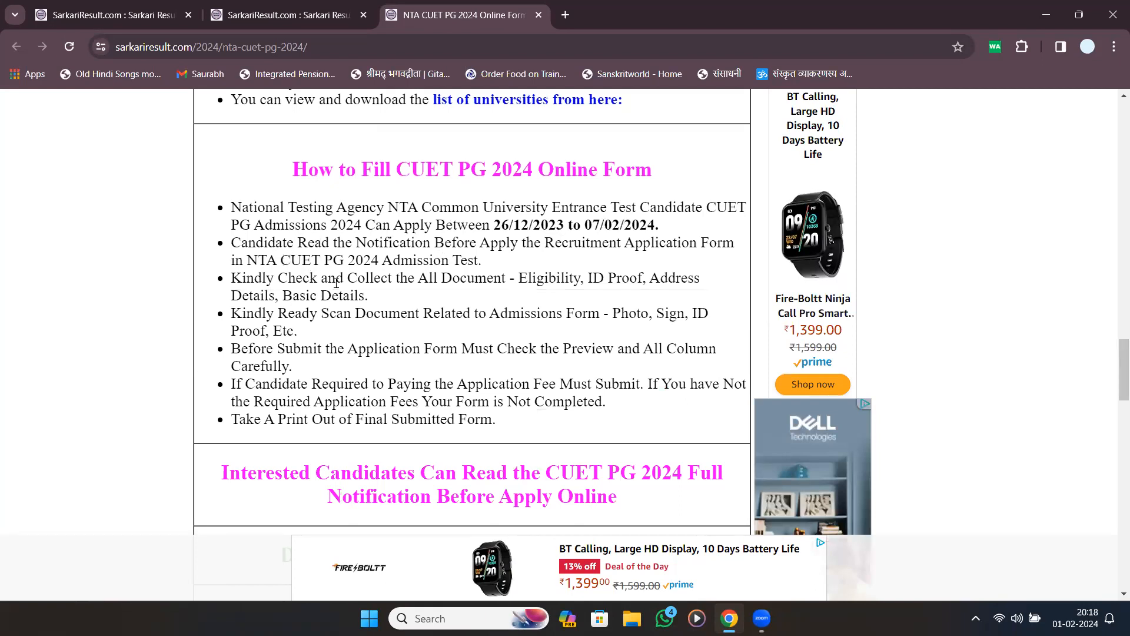
{"action": "left_click_drag", "start_coordinate": [422, 284], "coordinate": [557, 294]}
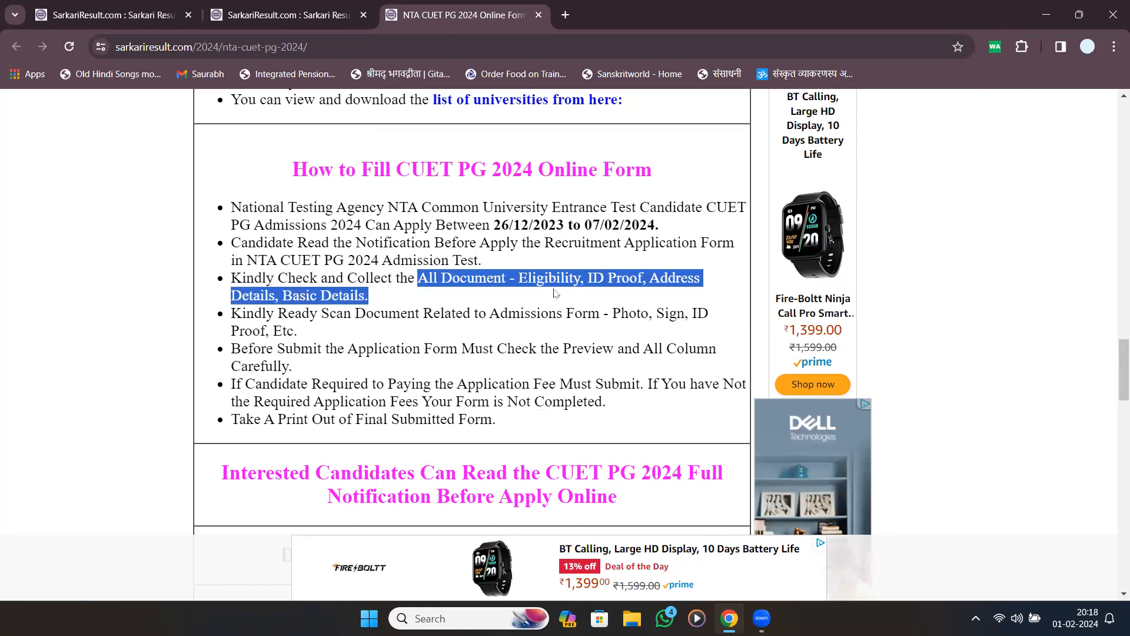
{"action": "left_click", "coordinate": [607, 283]}
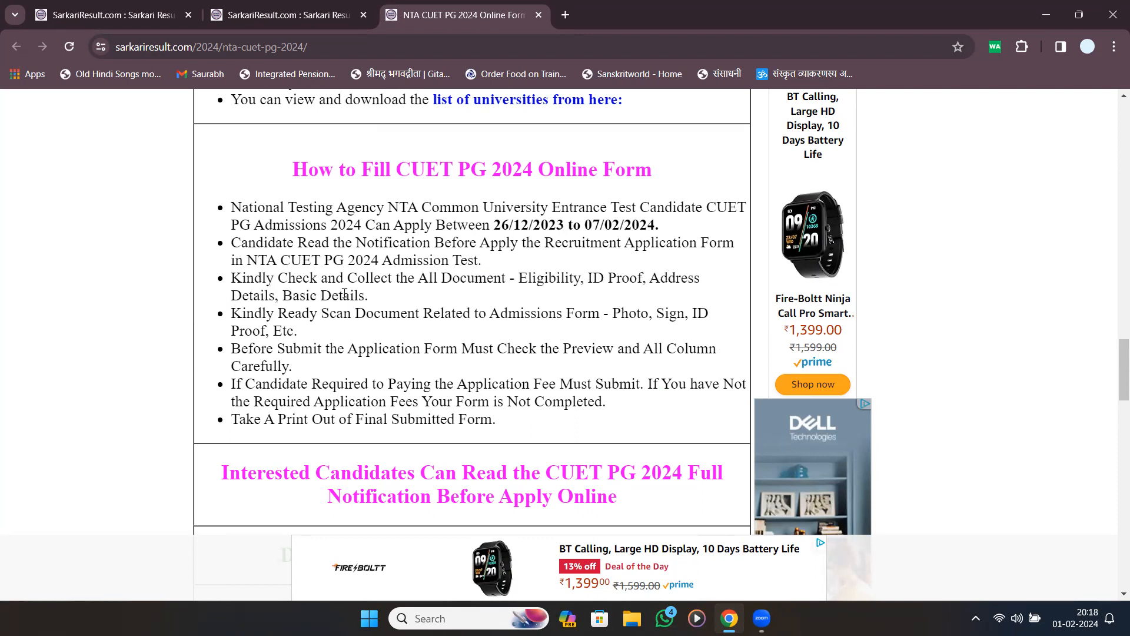
Open the CUET PG 2024 Registration link from the useful links and accept the declaration below the application instructions
{"action": "scroll", "coordinate": [346, 293], "scroll_direction": "down", "scroll_amount": 4}
{"action": "scroll", "coordinate": [347, 292], "scroll_direction": "down", "scroll_amount": 8}
{"action": "scroll", "coordinate": [347, 293], "scroll_direction": "up", "scroll_amount": 4}
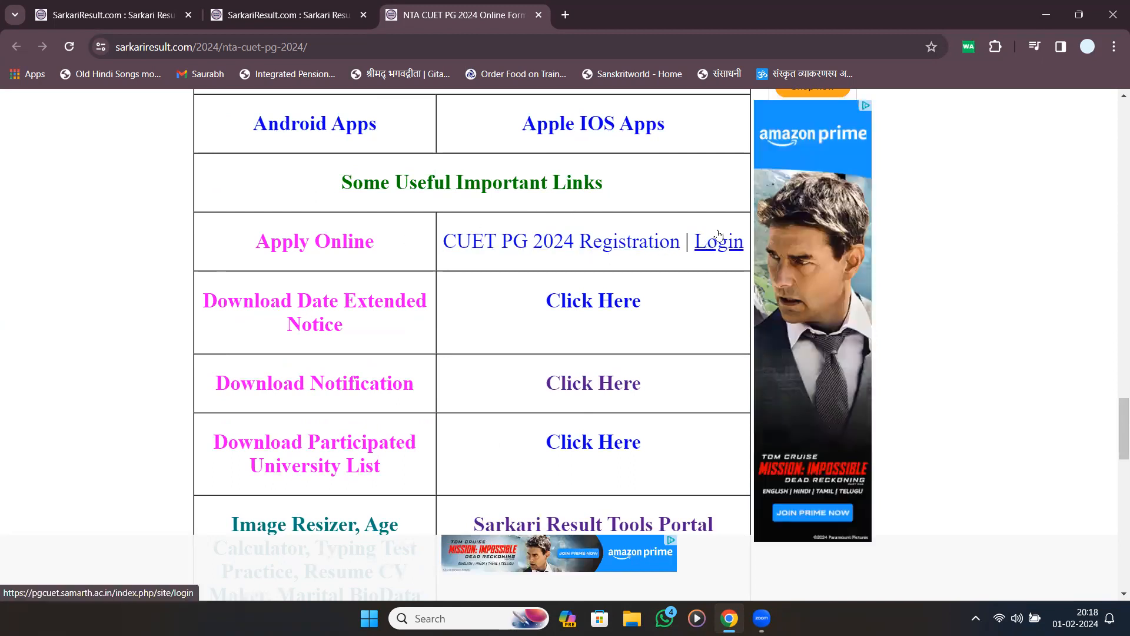
{"action": "left_click", "coordinate": [596, 252]}
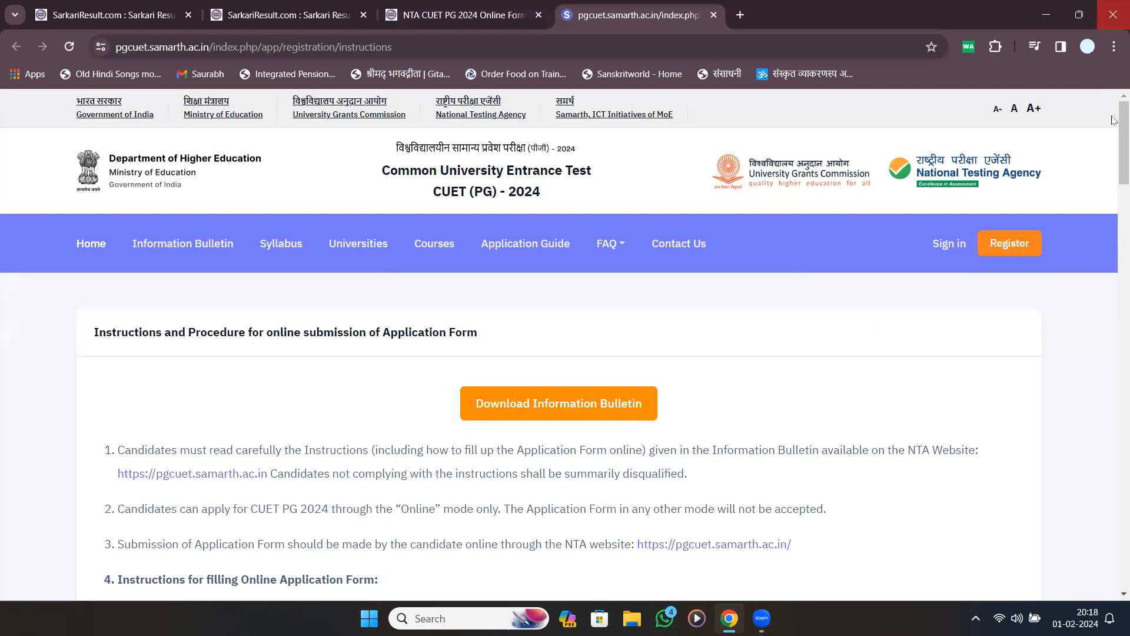
{"action": "left_click_drag", "start_coordinate": [1113, 141], "coordinate": [1096, 524]}
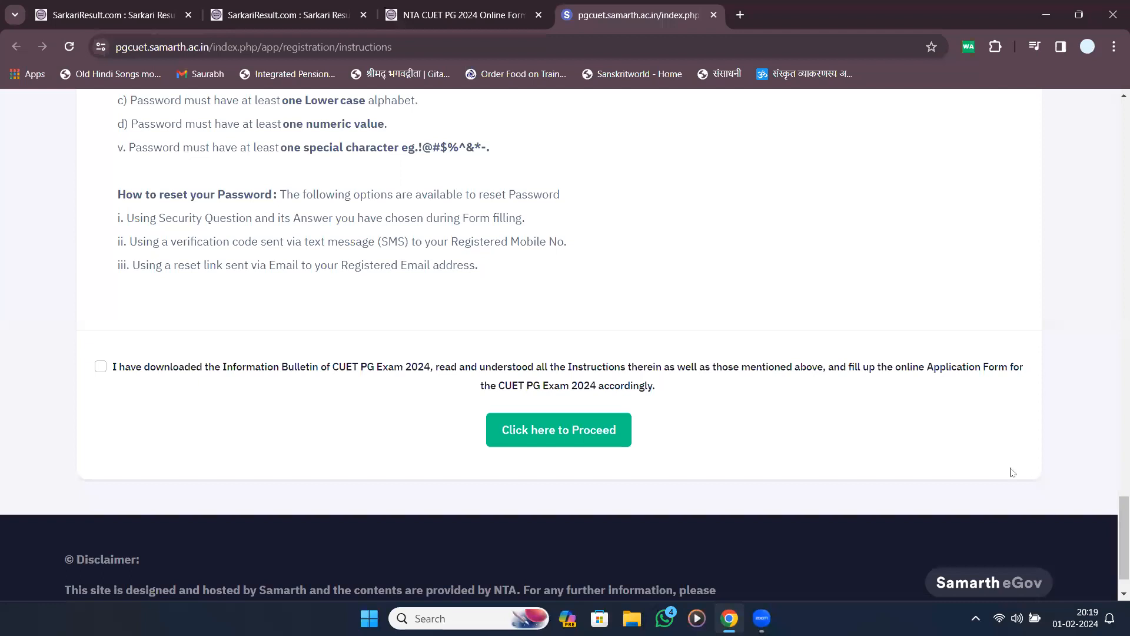
{"action": "left_click", "coordinate": [101, 368]}
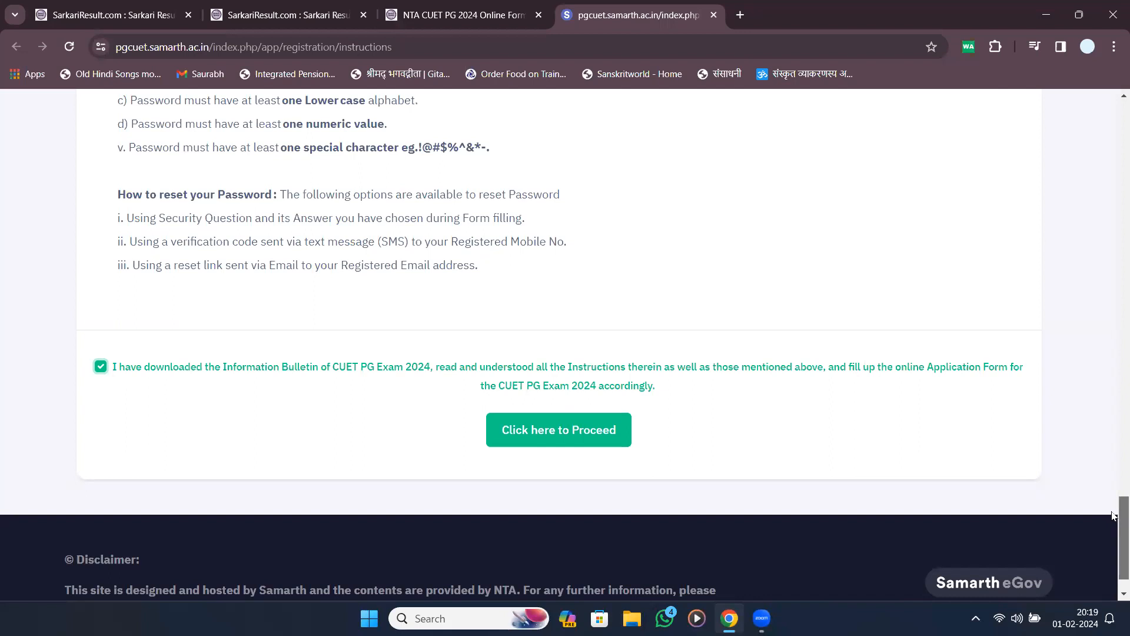
Review the password policy in the instructions, highlighting the length, uppercase, lowercase and special character rules
{"action": "scroll", "coordinate": [1114, 494], "scroll_direction": "up", "scroll_amount": 2}
{"action": "scroll", "coordinate": [1114, 494], "scroll_direction": "up", "scroll_amount": 1}
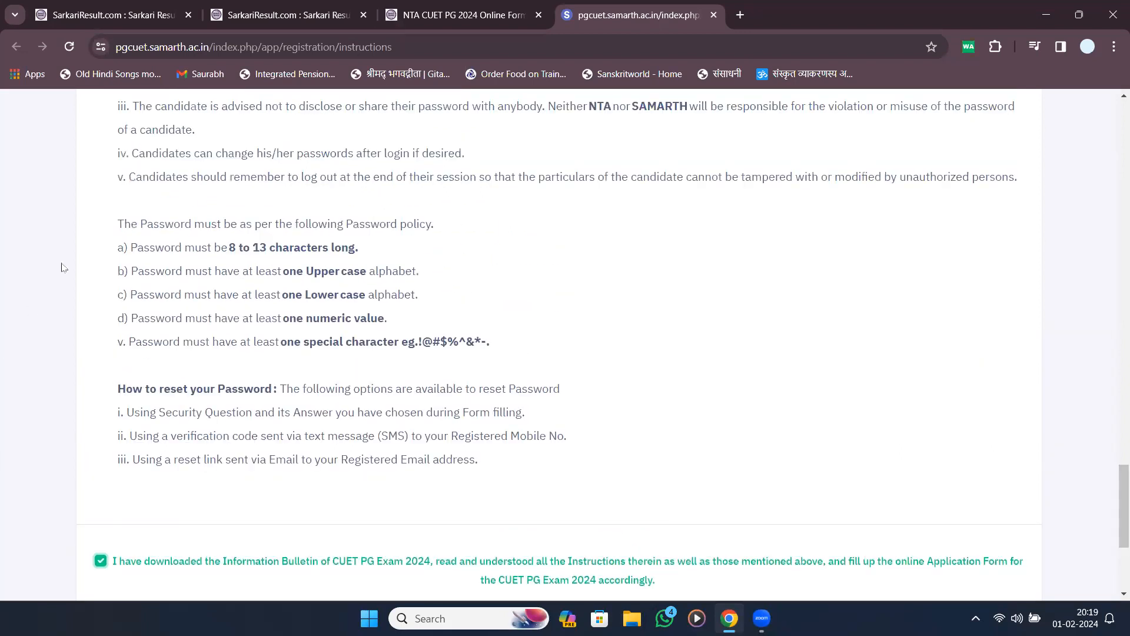
{"action": "left_click_drag", "start_coordinate": [116, 245], "coordinate": [486, 343]}
{"action": "left_click", "coordinate": [208, 263]}
{"action": "double_click", "coordinate": [219, 247]}
{"action": "left_click_drag", "start_coordinate": [268, 249], "coordinate": [331, 265]}
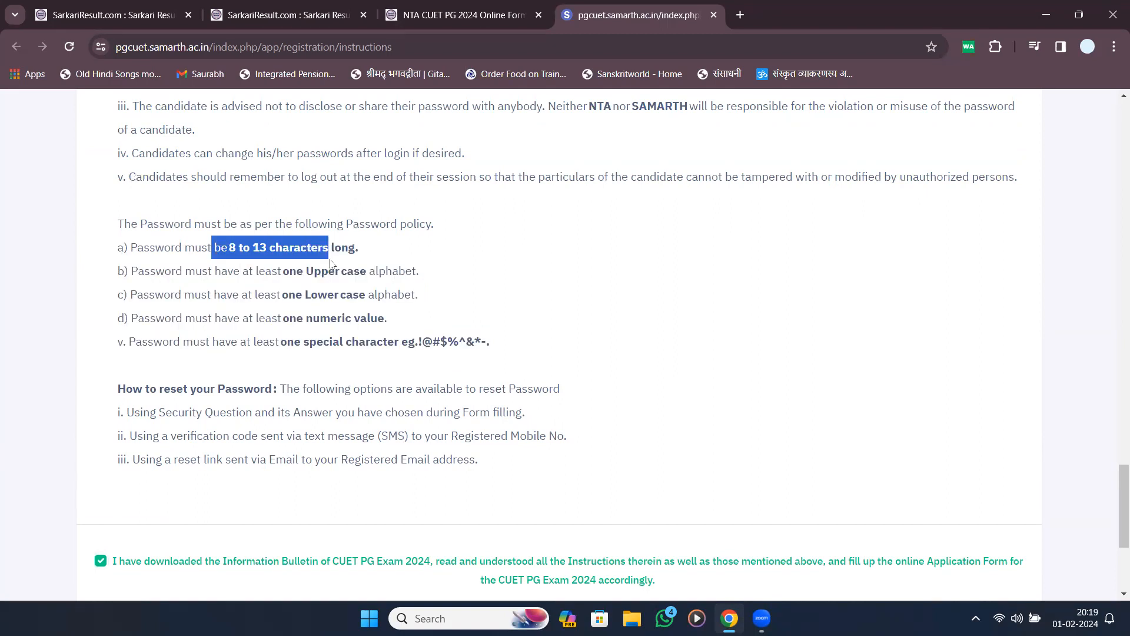
{"action": "left_click_drag", "start_coordinate": [317, 271], "coordinate": [377, 314]}
{"action": "left_click_drag", "start_coordinate": [423, 344], "coordinate": [484, 346]}
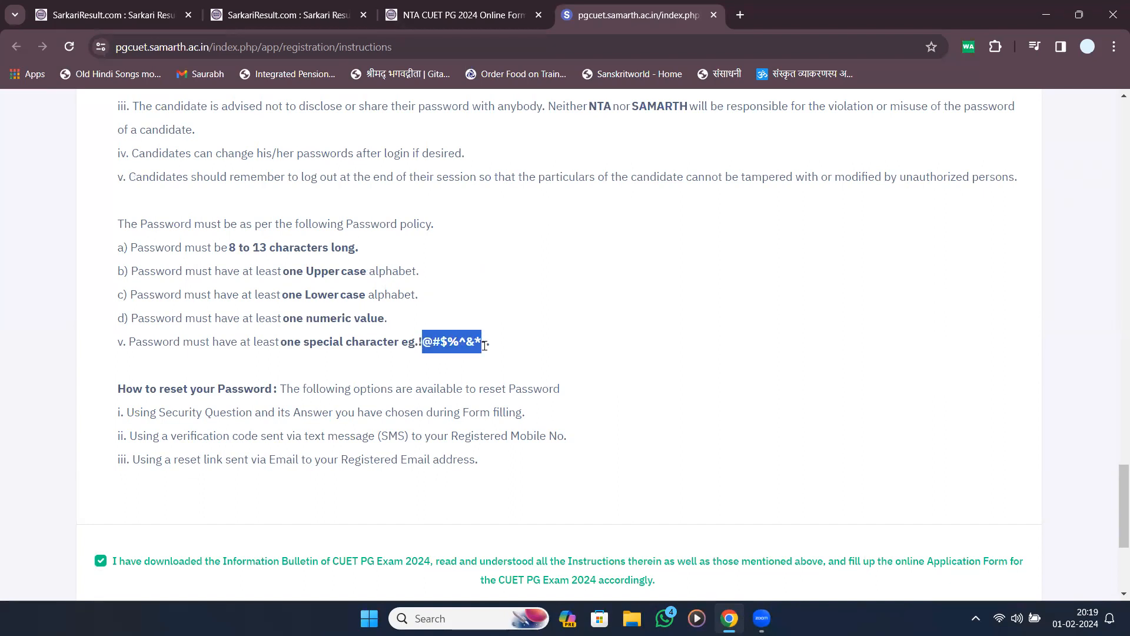
Proceed from the accepted instructions to the CUET PG registration form
{"action": "scroll", "coordinate": [485, 347], "scroll_direction": "up", "scroll_amount": 6}
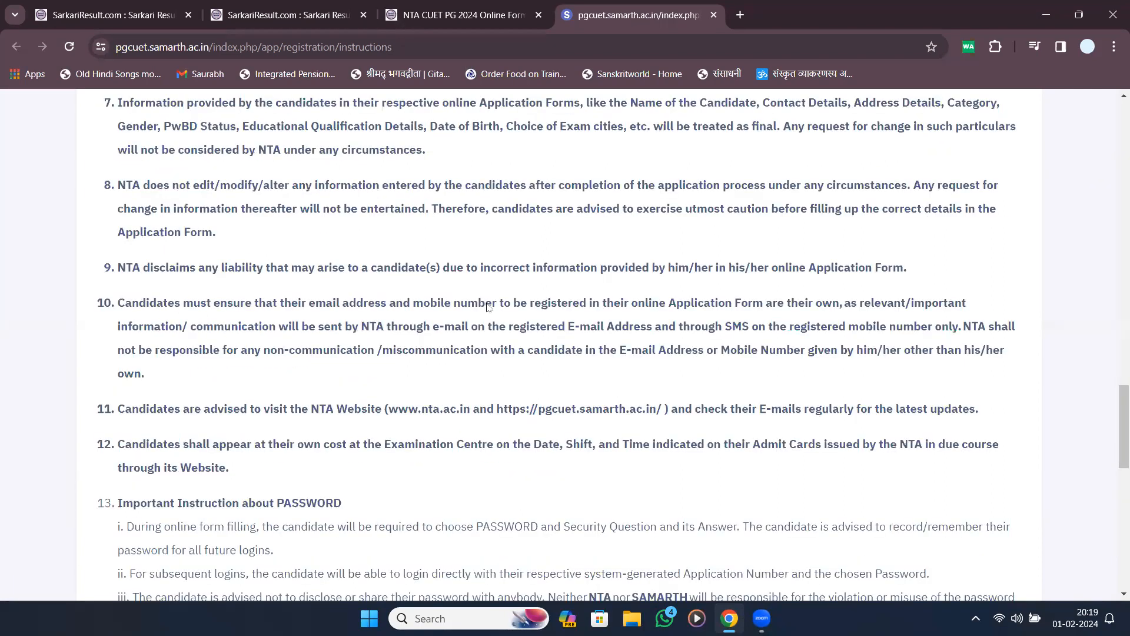
{"action": "scroll", "coordinate": [473, 310], "scroll_direction": "down", "scroll_amount": 7}
{"action": "scroll", "coordinate": [473, 310], "scroll_direction": "down", "scroll_amount": 2}
{"action": "left_click", "coordinate": [558, 382]}
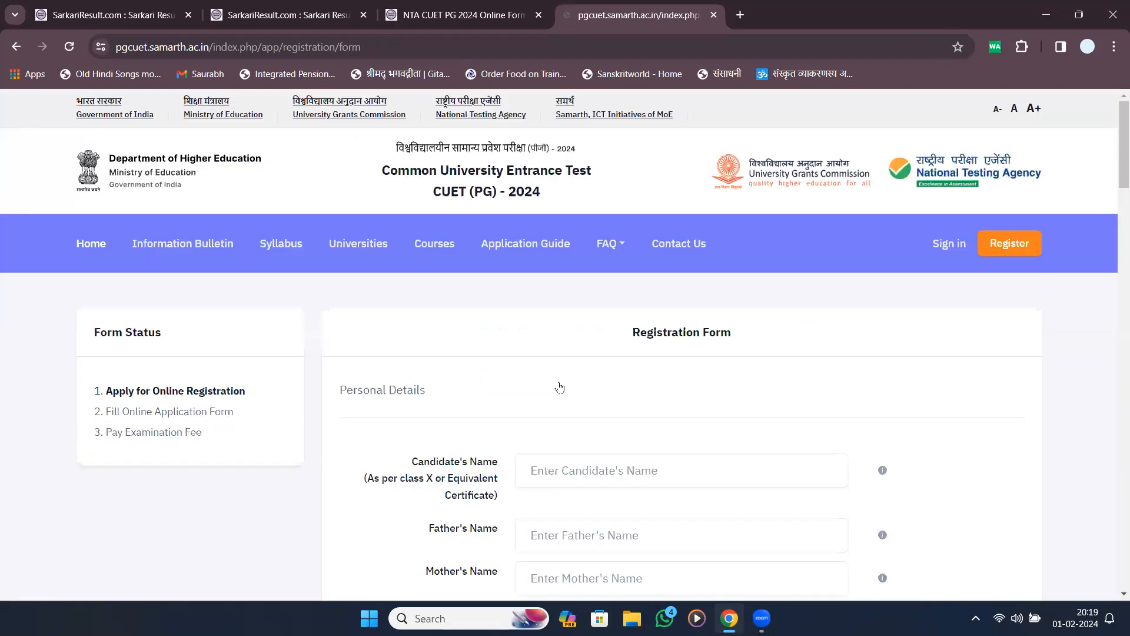
Enter the candidate's name in Personal Details and NA for both the father's and mother's names
{"action": "scroll", "coordinate": [634, 264], "scroll_direction": "down", "scroll_amount": 4}
{"action": "left_click", "coordinate": [655, 226]}
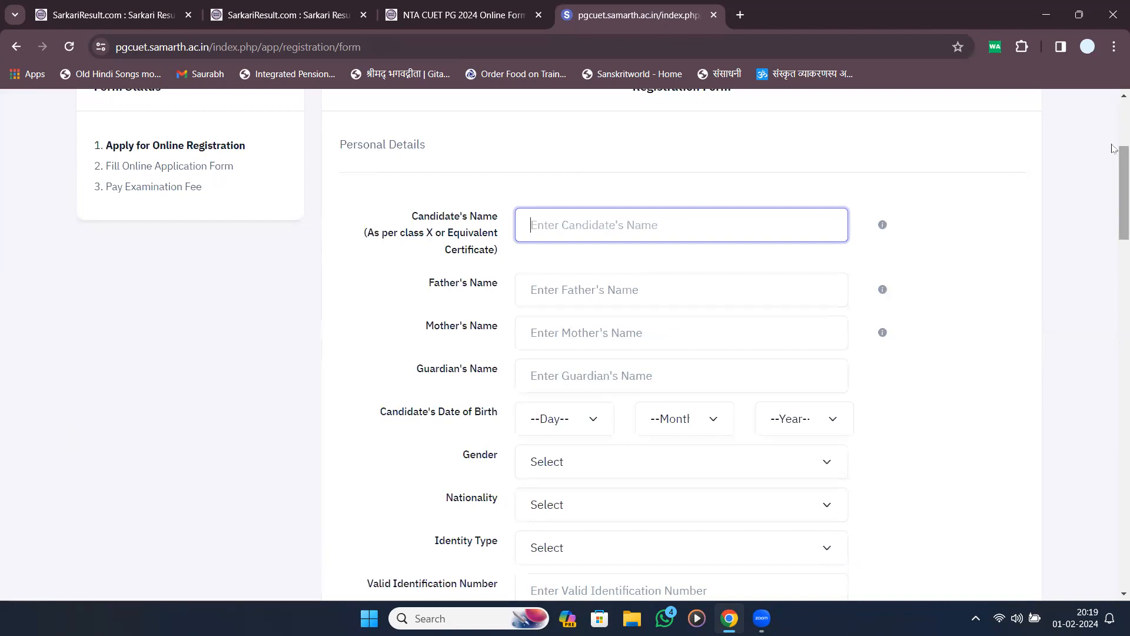
{"action": "type", "text": "ABC XYZ"}
{"action": "key", "text": "Tab"}
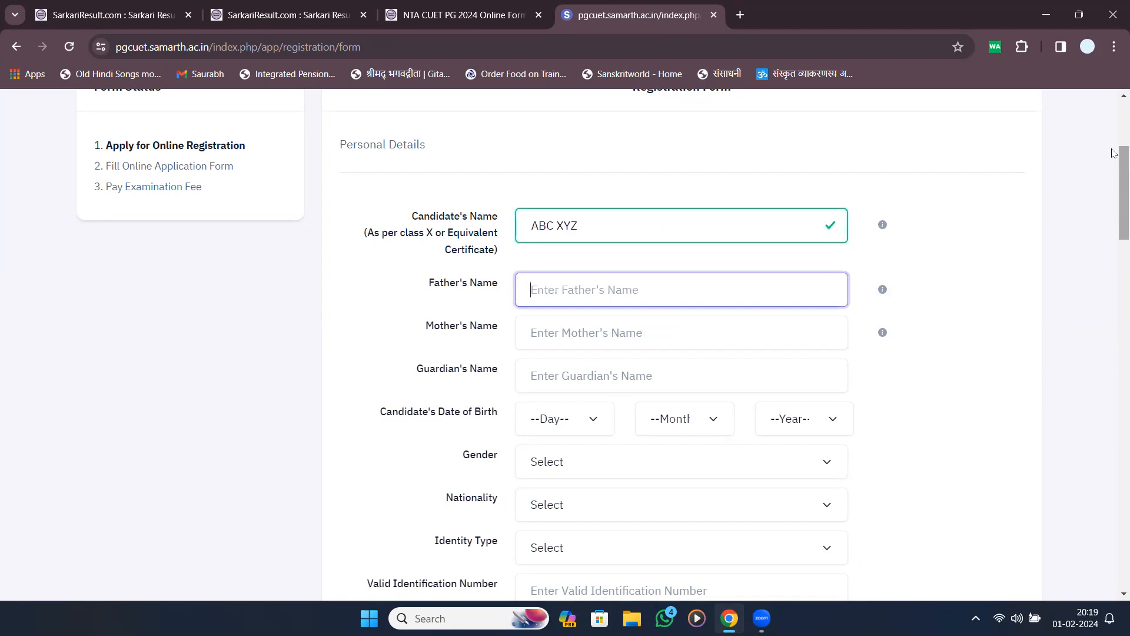
{"action": "type", "text": "NA"}
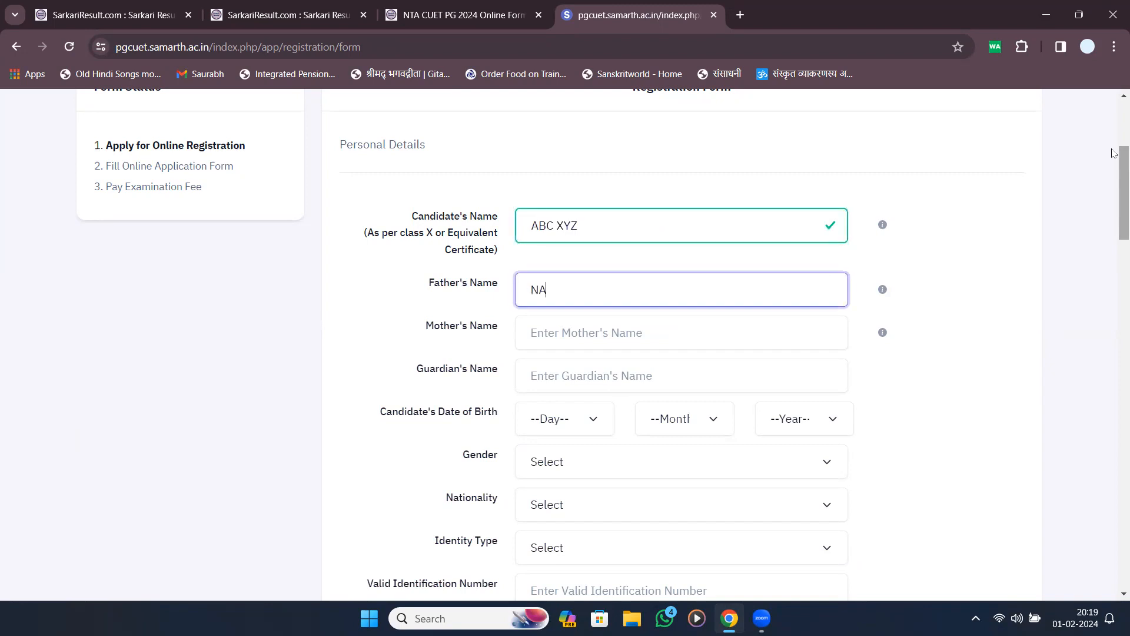
{"action": "key", "text": "Tab"}
{"action": "type", "text": "NA"}
{"action": "key", "text": "Tab"}
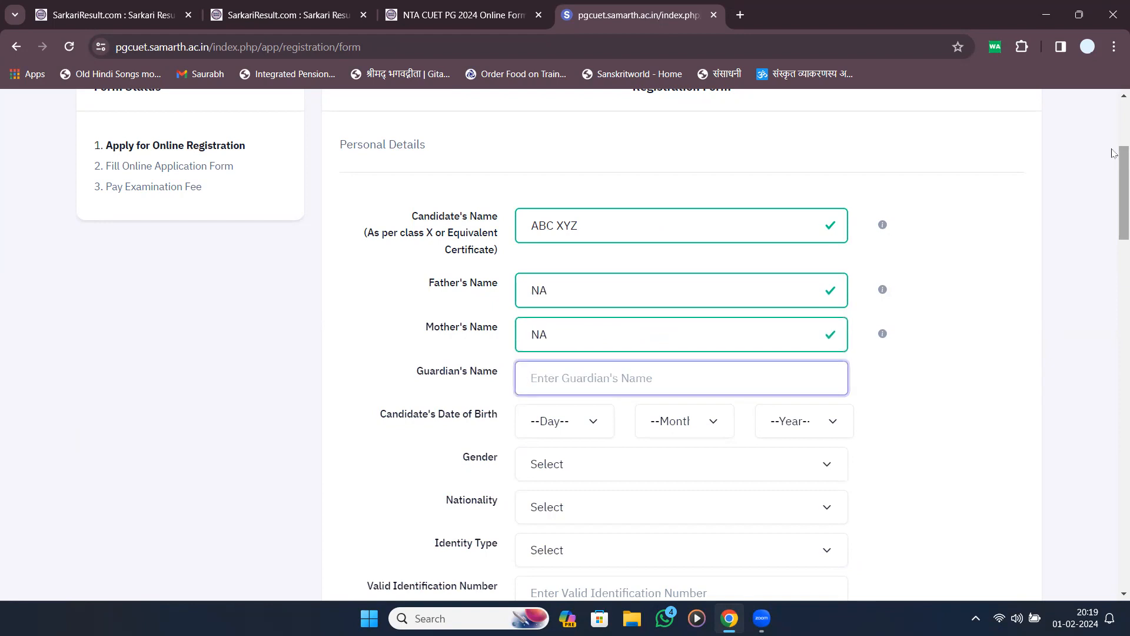
Leave the guardian's name blank and select the day, month and year of the candidate's date of birth
{"action": "key", "text": "Tab"}
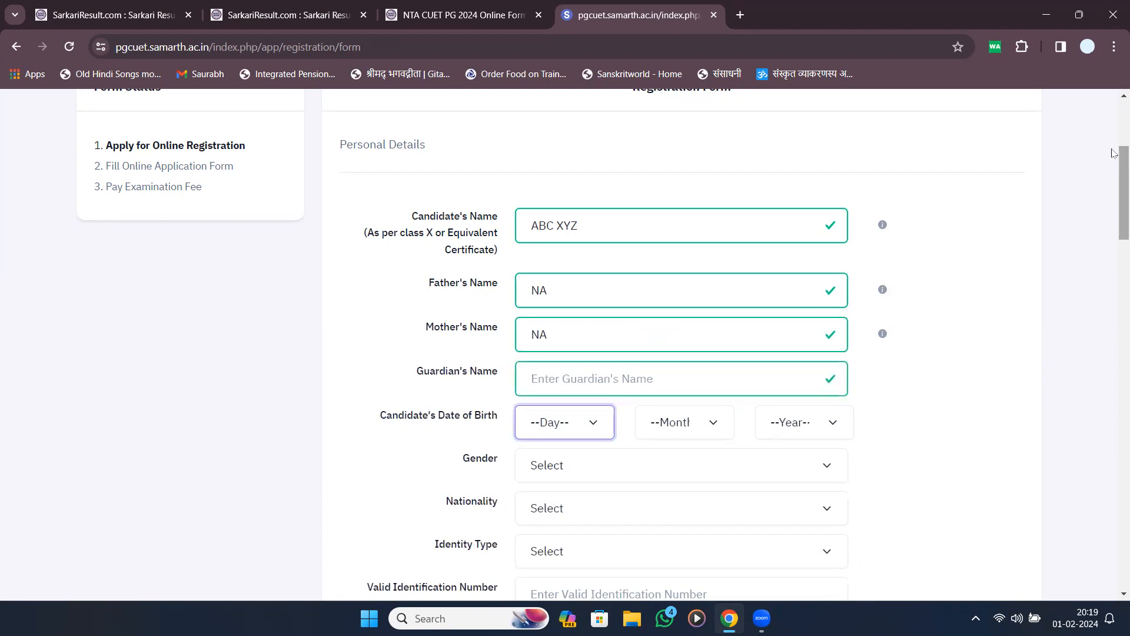
{"action": "key", "text": "Tab"}
{"action": "key", "text": "shift+Tab"}
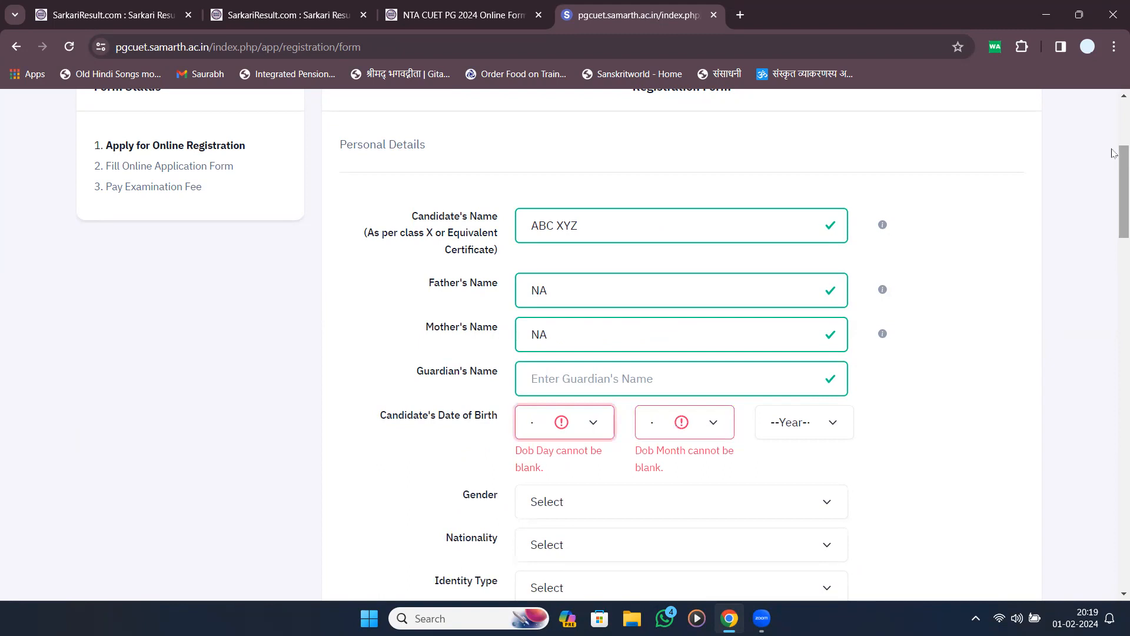
{"action": "key", "text": "1"}
{"action": "key", "text": "Tab"}
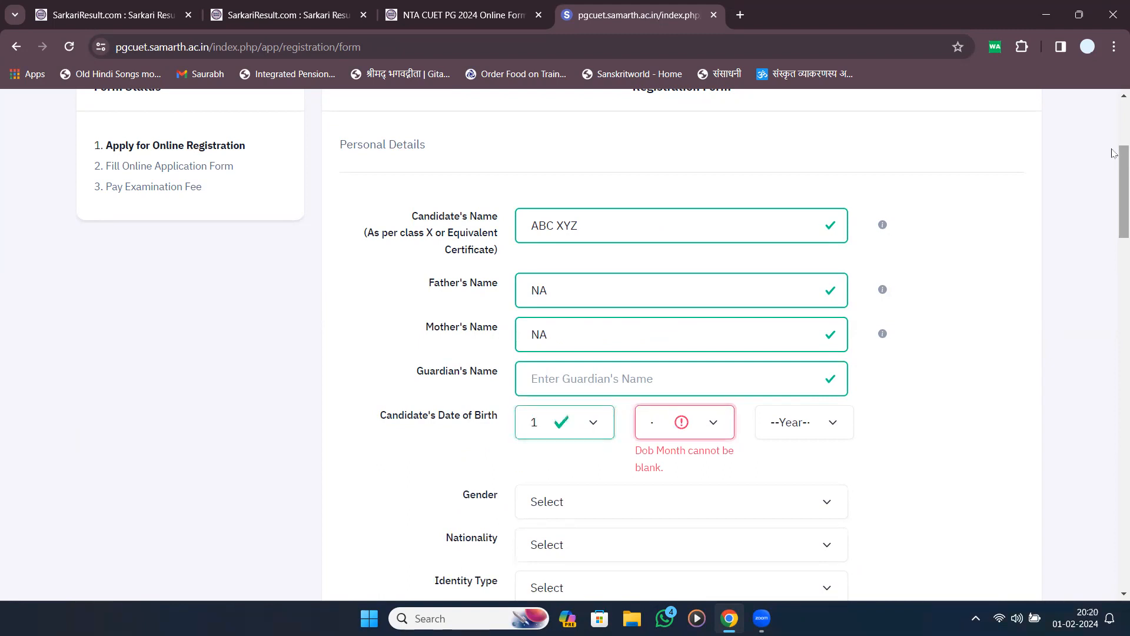
{"action": "key", "text": "j"}
{"action": "key", "text": "Tab"}
{"action": "type", "text": "2011"}
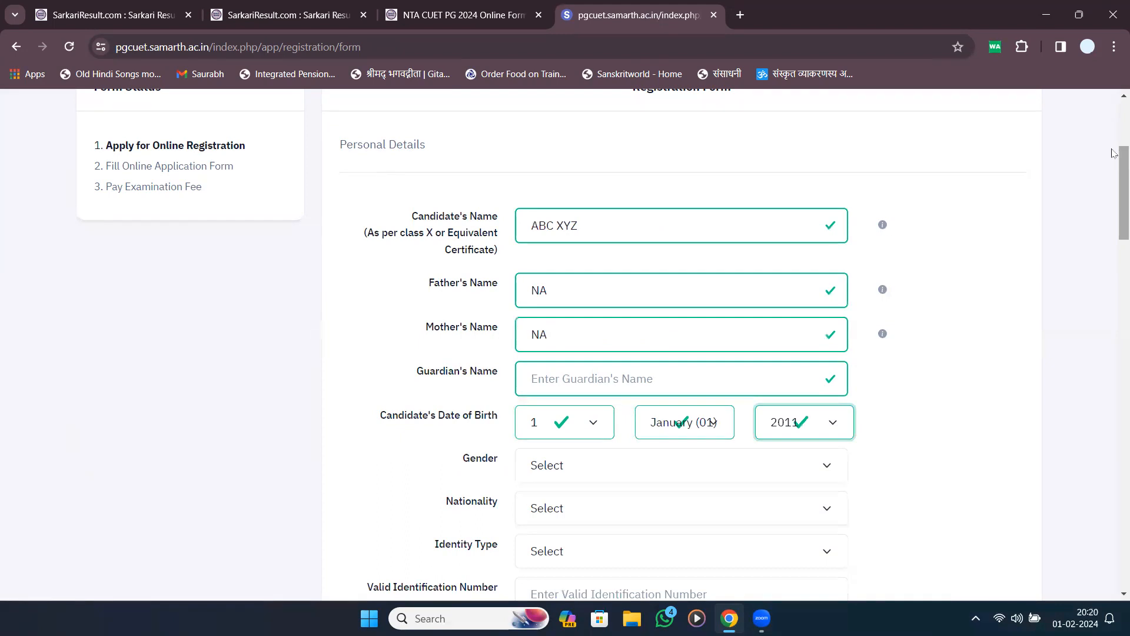
{"action": "type", "text": "2009"}
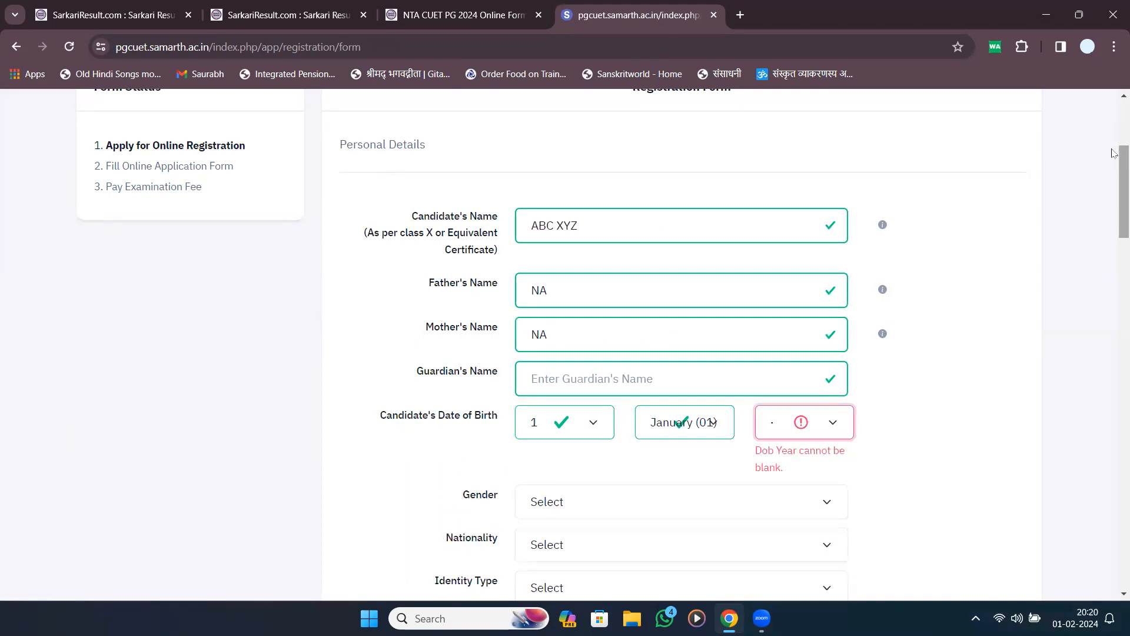
{"action": "type", "text": "2004"}
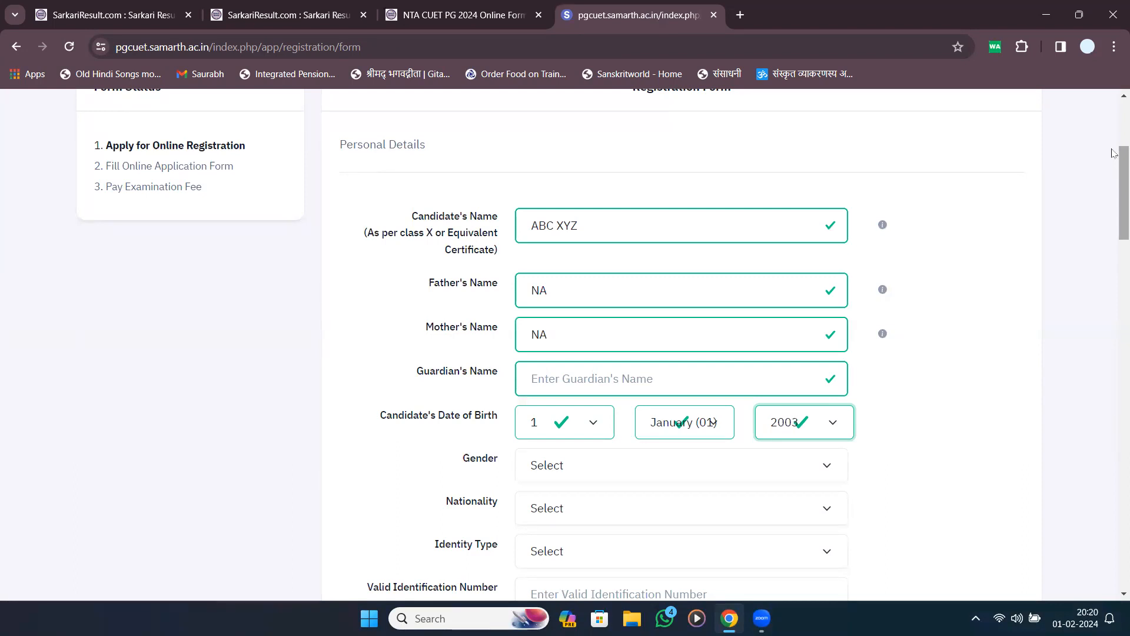
{"action": "key", "text": "Tab"}
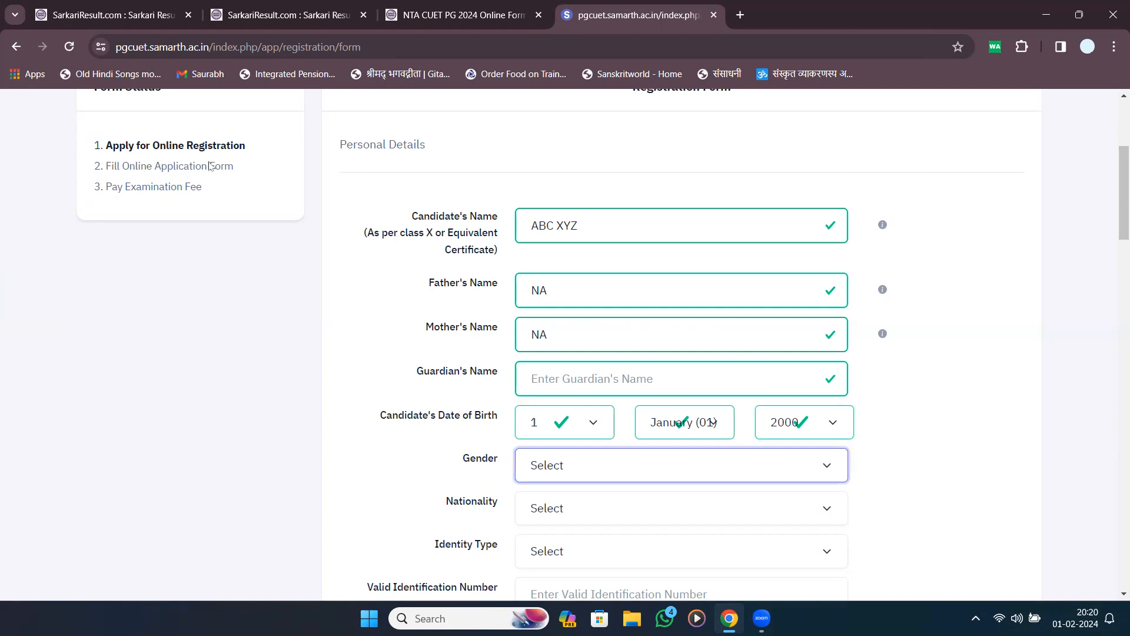
Look through the registration form down to the Security Pin section and recheck the name fields in Personal Details
{"action": "left_click_drag", "start_coordinate": [1114, 236], "coordinate": [1113, 489]}
{"action": "scroll", "coordinate": [1114, 489], "scroll_direction": "down", "scroll_amount": 6}
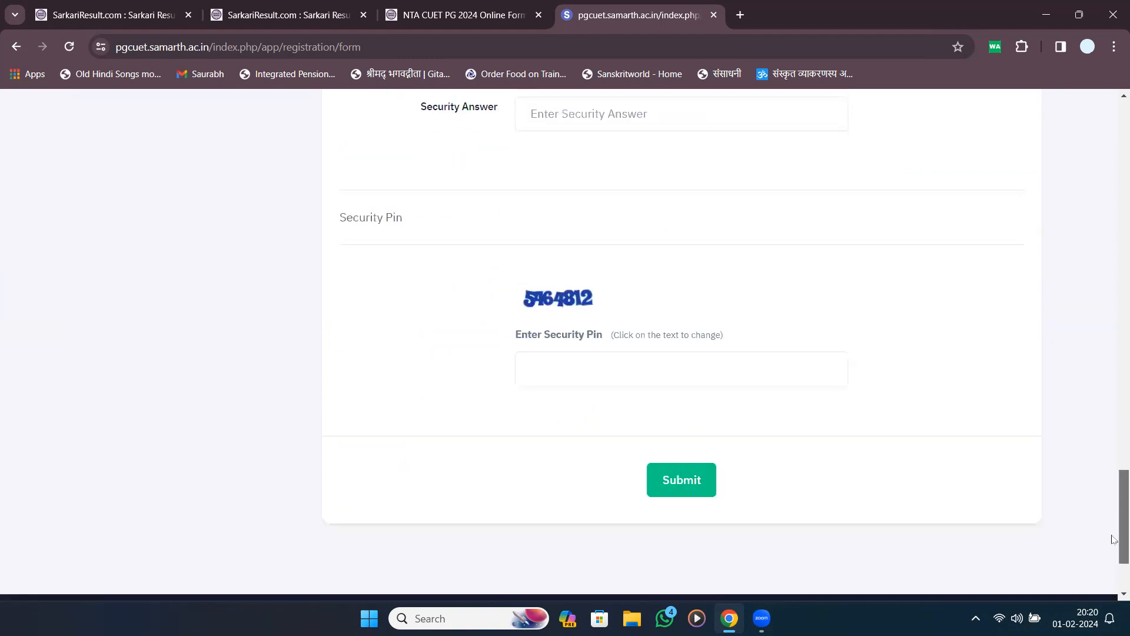
{"action": "left_click_drag", "start_coordinate": [1112, 450], "coordinate": [1113, 189]}
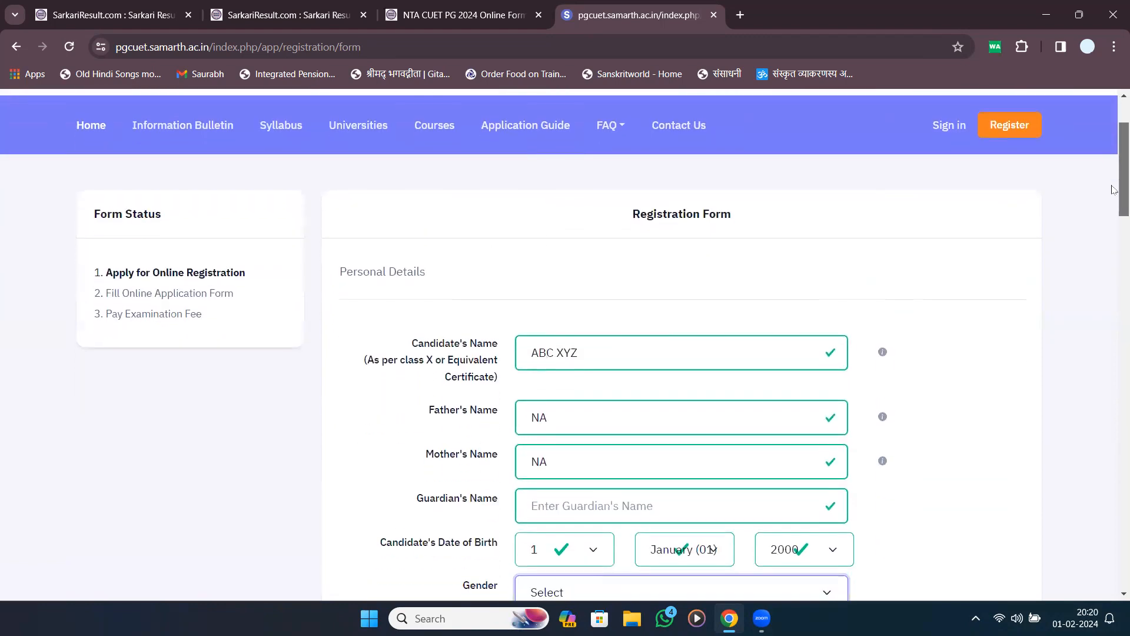
{"action": "scroll", "coordinate": [672, 243], "scroll_direction": "down", "scroll_amount": 6}
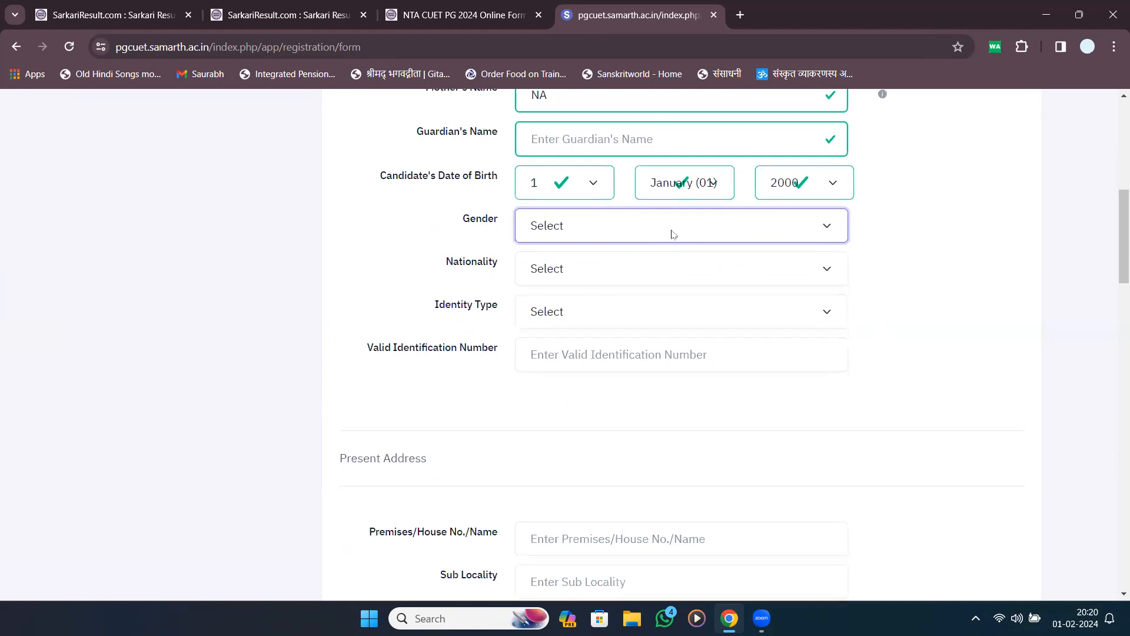
{"action": "scroll", "coordinate": [671, 233], "scroll_direction": "up", "scroll_amount": 4}
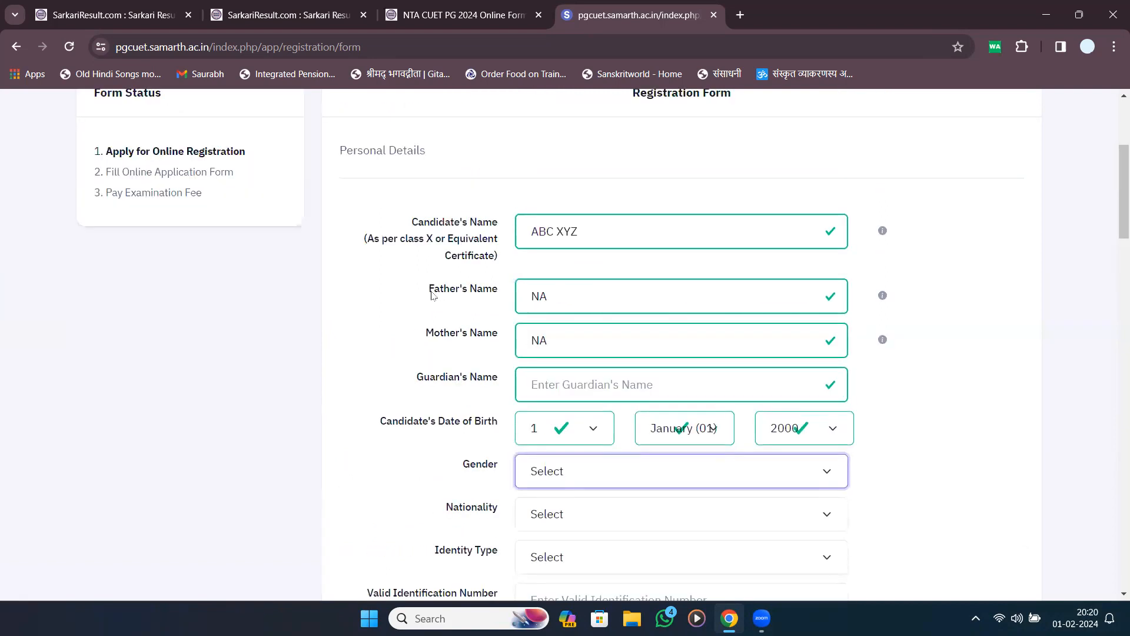
{"action": "left_click_drag", "start_coordinate": [452, 259], "coordinate": [482, 390]}
{"action": "scroll", "coordinate": [468, 378], "scroll_direction": "down", "scroll_amount": 4}
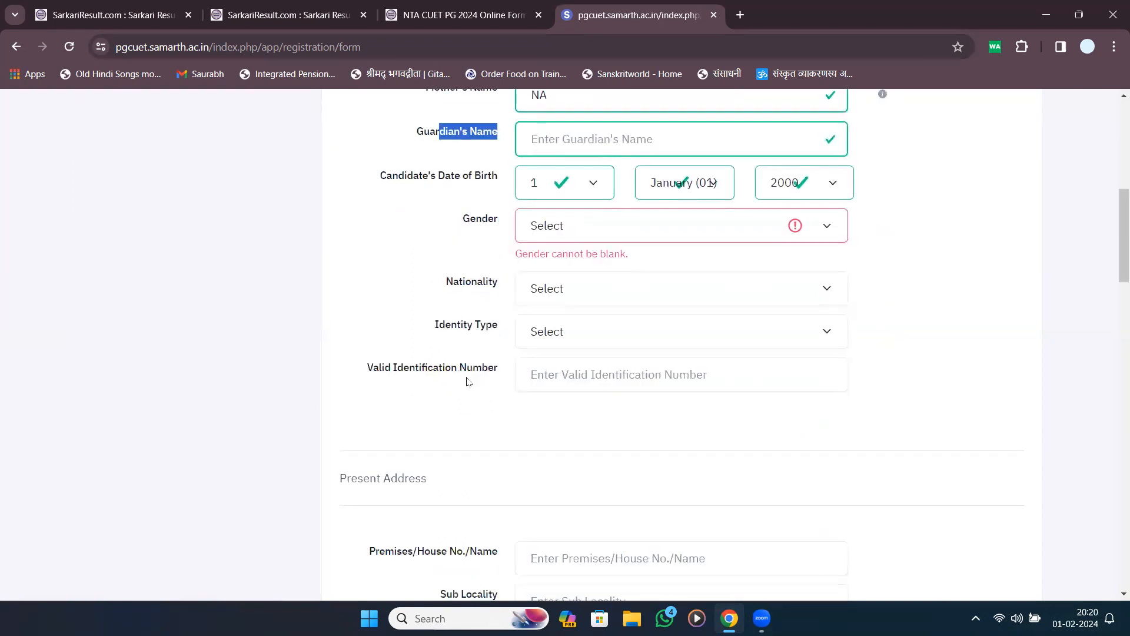
Set the candidate's gender to Male and the nationality to Indian
{"action": "left_click", "coordinate": [550, 224]}
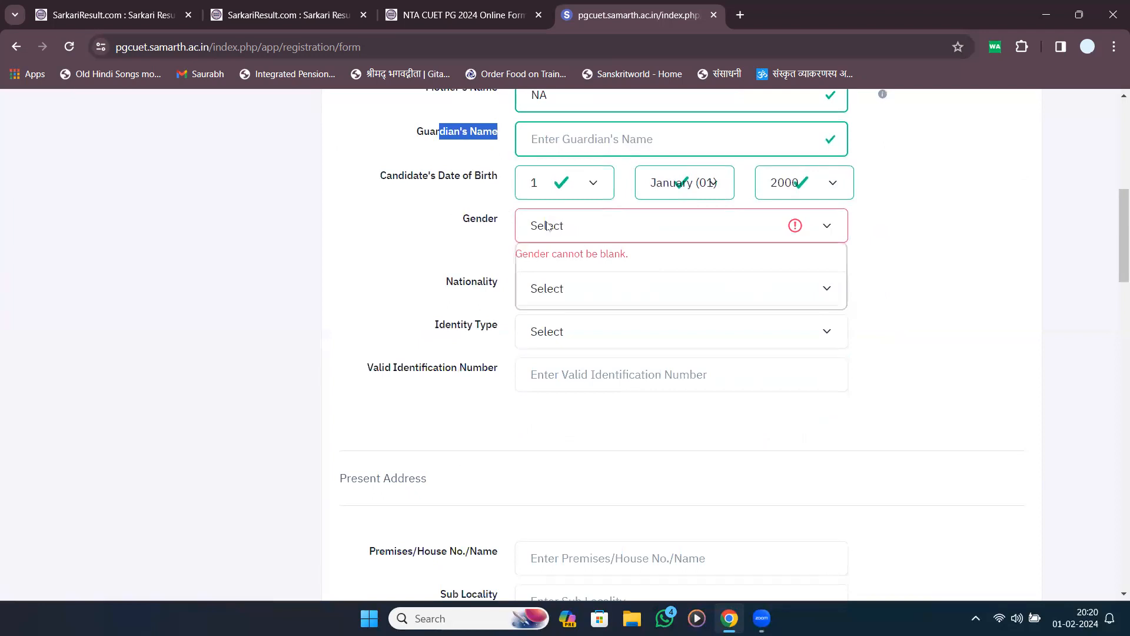
{"action": "left_click", "coordinate": [579, 266]}
{"action": "left_click", "coordinate": [577, 262]}
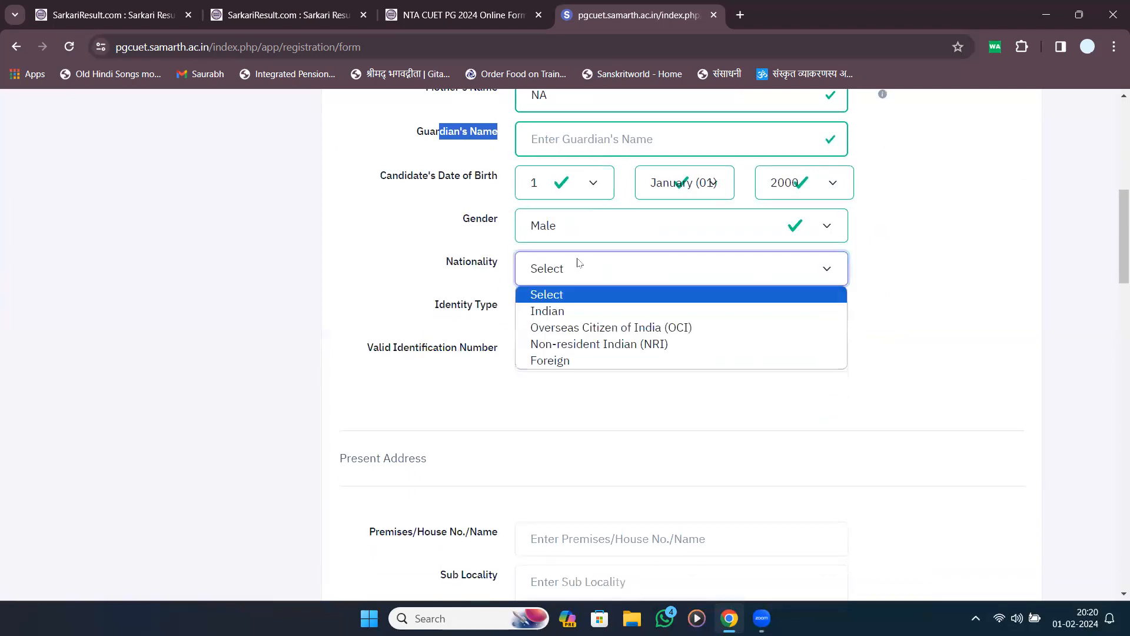
{"action": "left_click", "coordinate": [566, 312]}
Choose Other Valid Govt Identity with photograph as the identity type and enter the candidate's identification number
{"action": "left_click", "coordinate": [567, 317]}
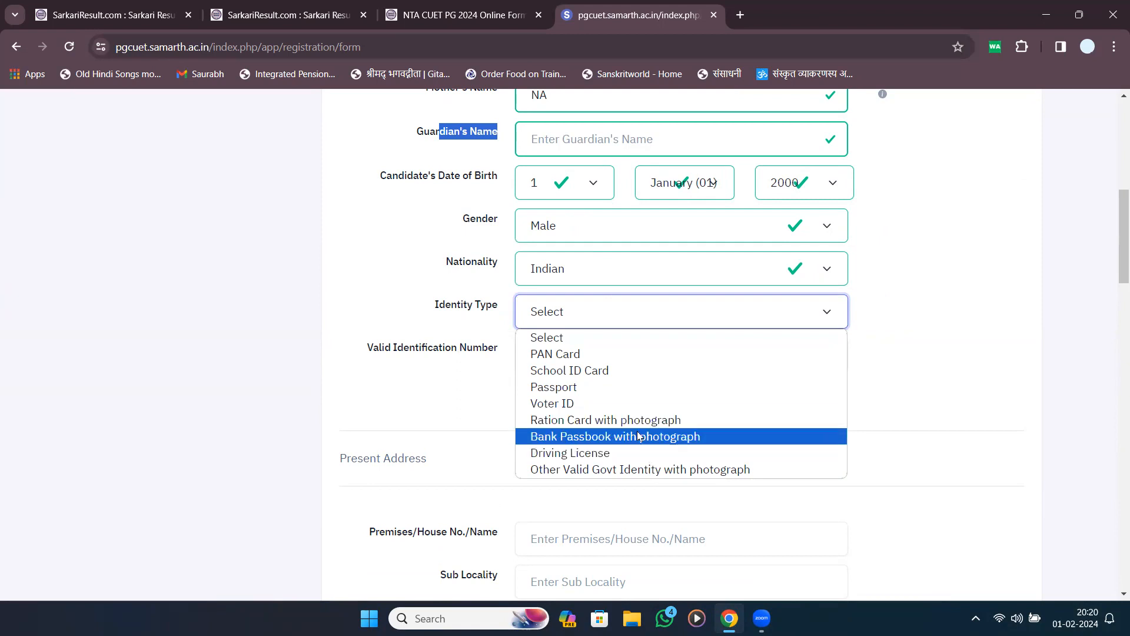
{"action": "left_click", "coordinate": [661, 469]}
{"action": "left_click", "coordinate": [643, 361]}
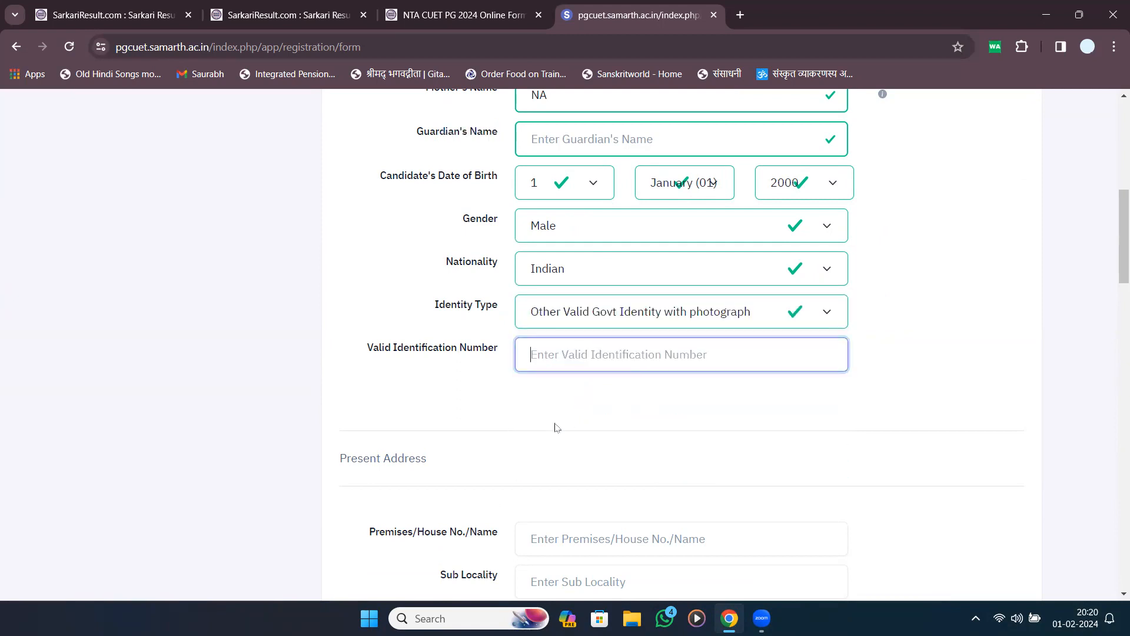
{"action": "type", "text": "123456"}
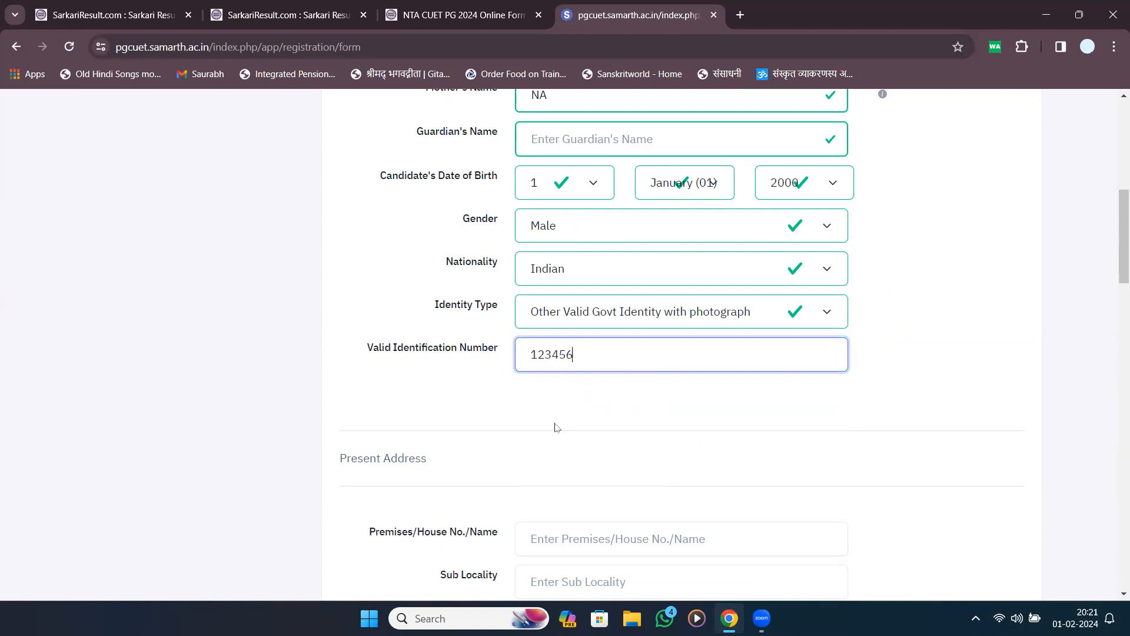
{"action": "type", "text": "789"}
{"action": "key", "text": "Tab"}
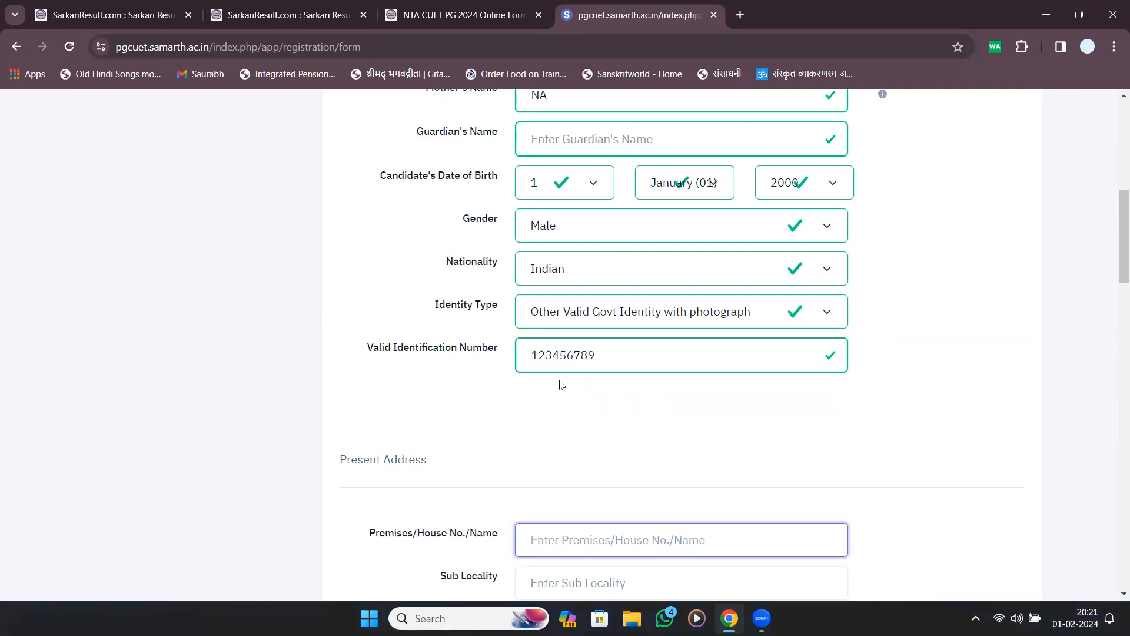
Enter the house number and the sub locality under Present Address
{"action": "left_click_drag", "start_coordinate": [1114, 274], "coordinate": [1115, 331]}
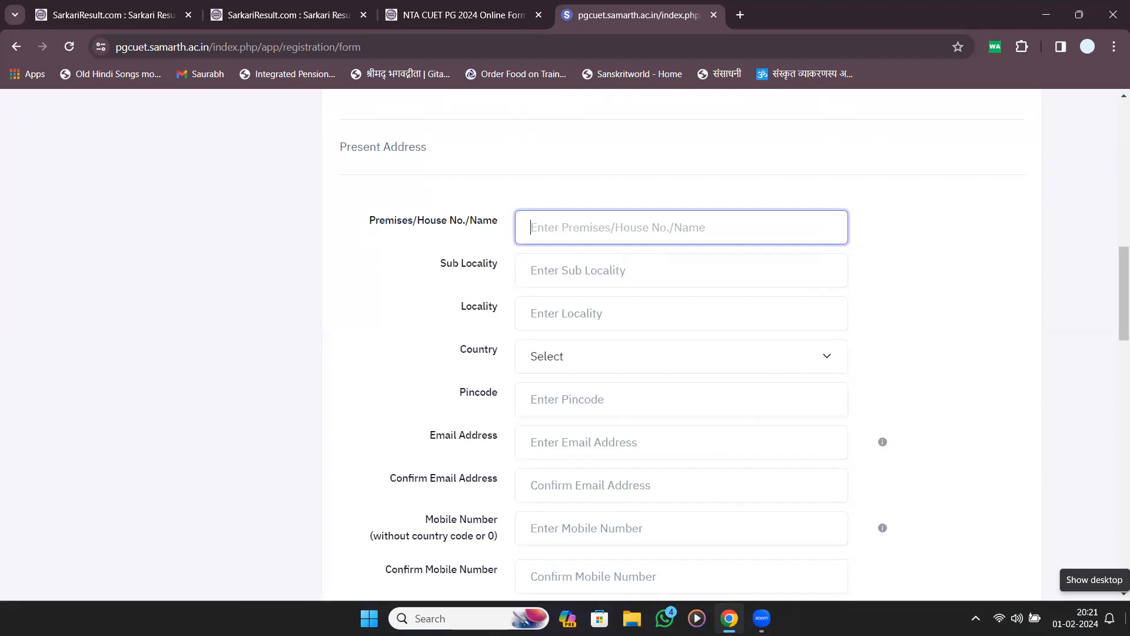
{"action": "type", "text": "N"}
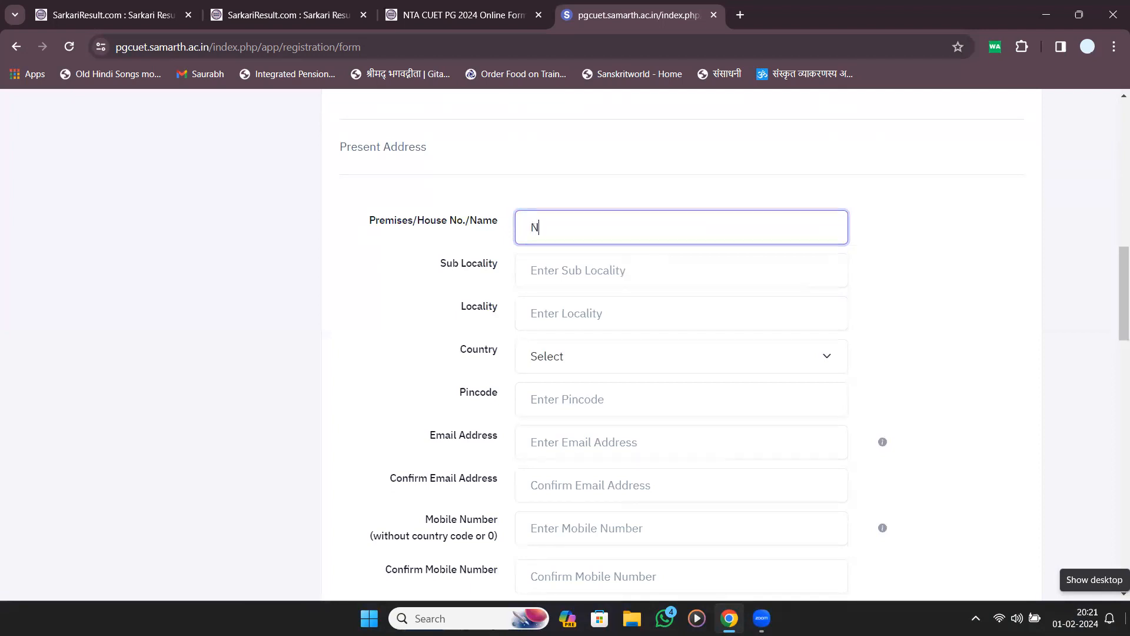
{"action": "key", "text": "BackSpace"}
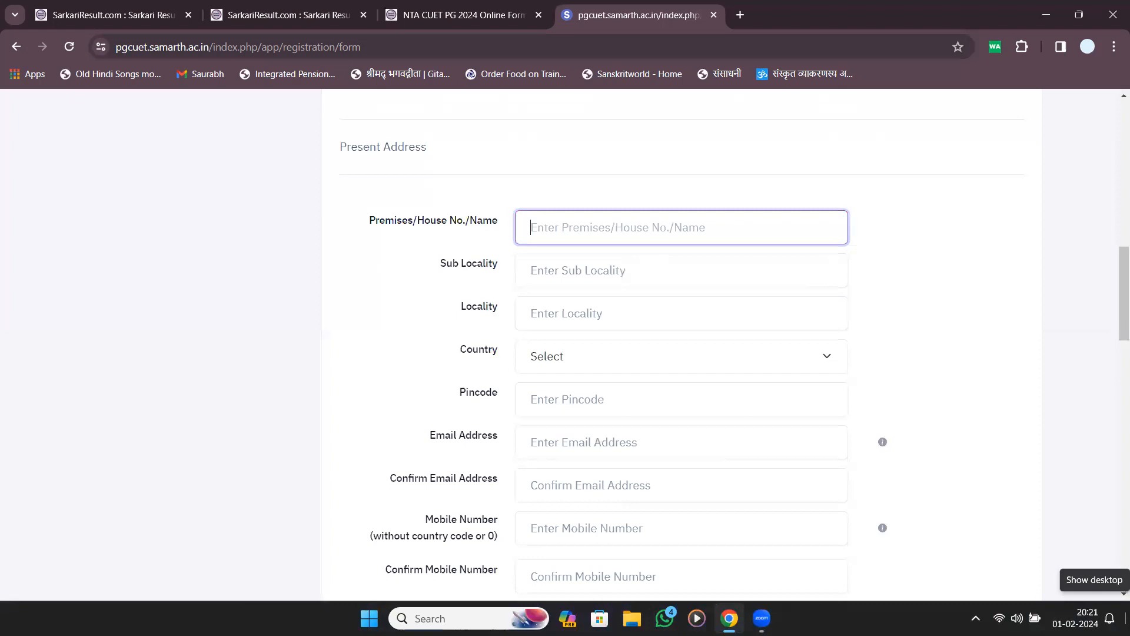
{"action": "key", "text": "Tab"}
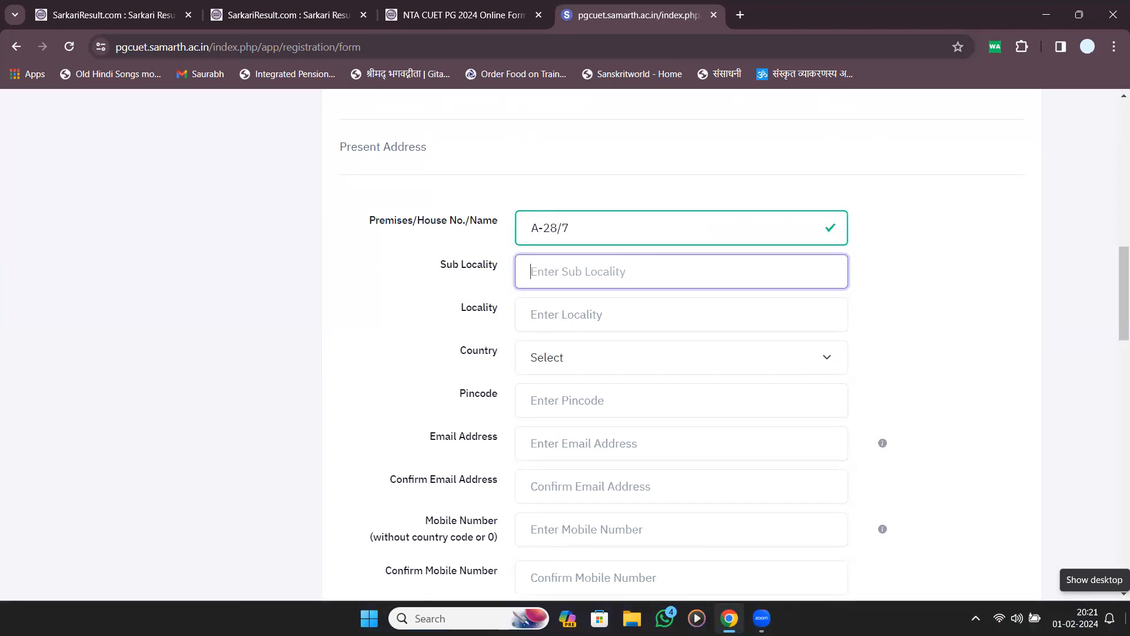
{"action": "type", "text": "Chhatarpur"}
{"action": "key", "text": "Tab"}
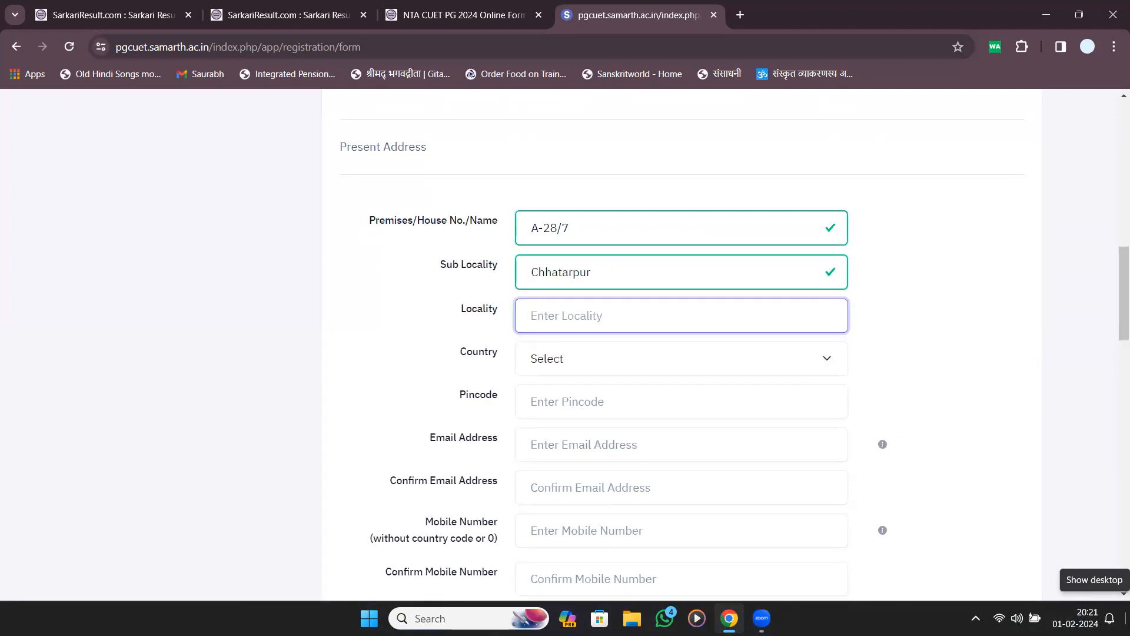
Leave the locality blank and set the present address's country to India, state to DELHI and district to SOUTH
{"action": "key", "text": "Tab"}
{"action": "key", "text": "i"}
{"action": "key", "text": "Tab"}
{"action": "key", "text": "d"}
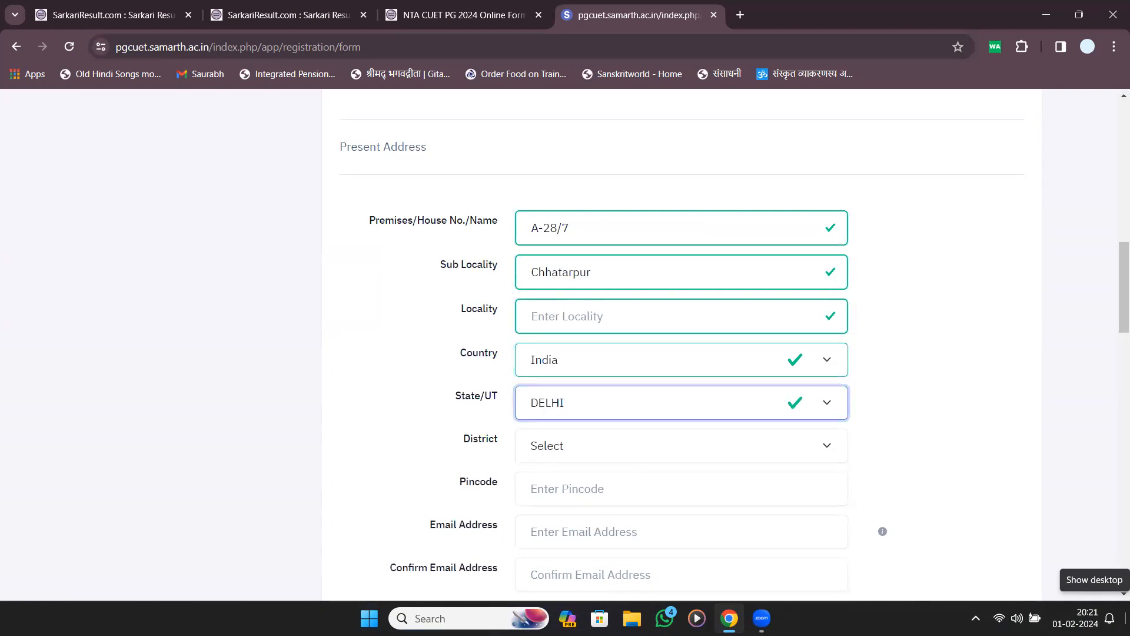
{"action": "key", "text": "Tab"}
{"action": "key", "text": "s"}
{"action": "key", "text": "s"}
{"action": "key", "text": "s"}
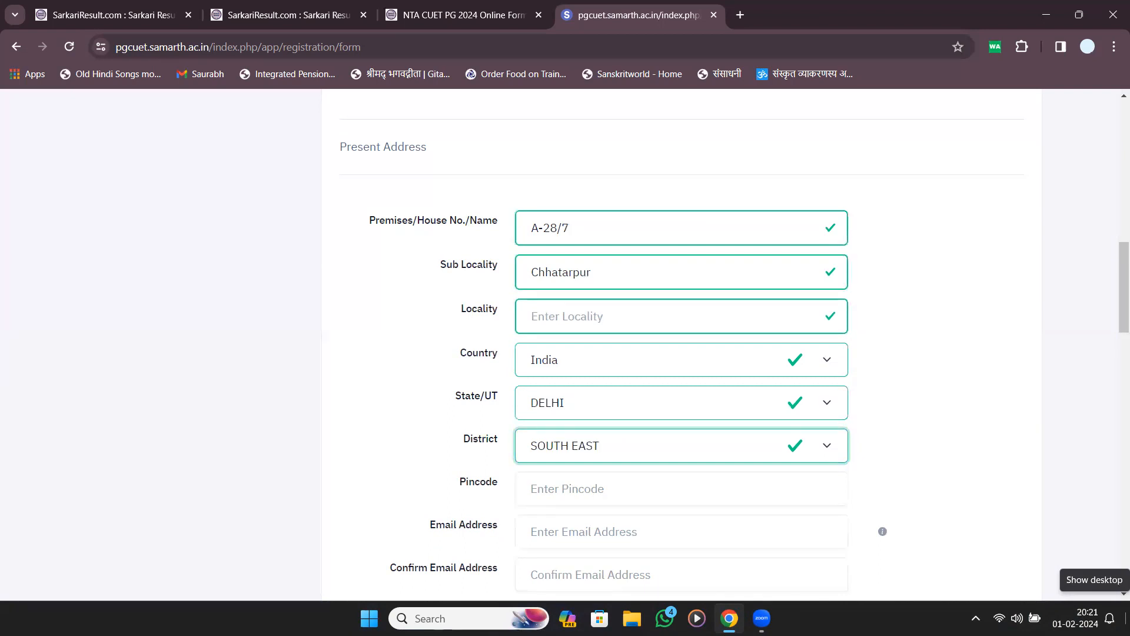
{"action": "key", "text": "Up"}
{"action": "key", "text": "Tab"}
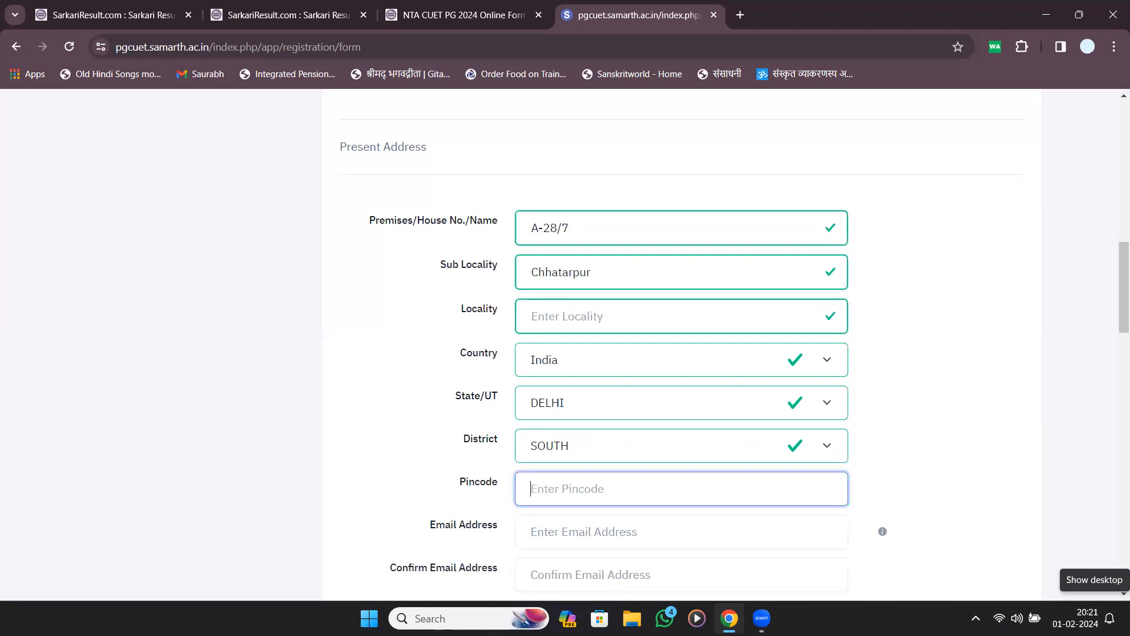
Enter the postal pincode of the present address
{"action": "type", "text": "1100"}
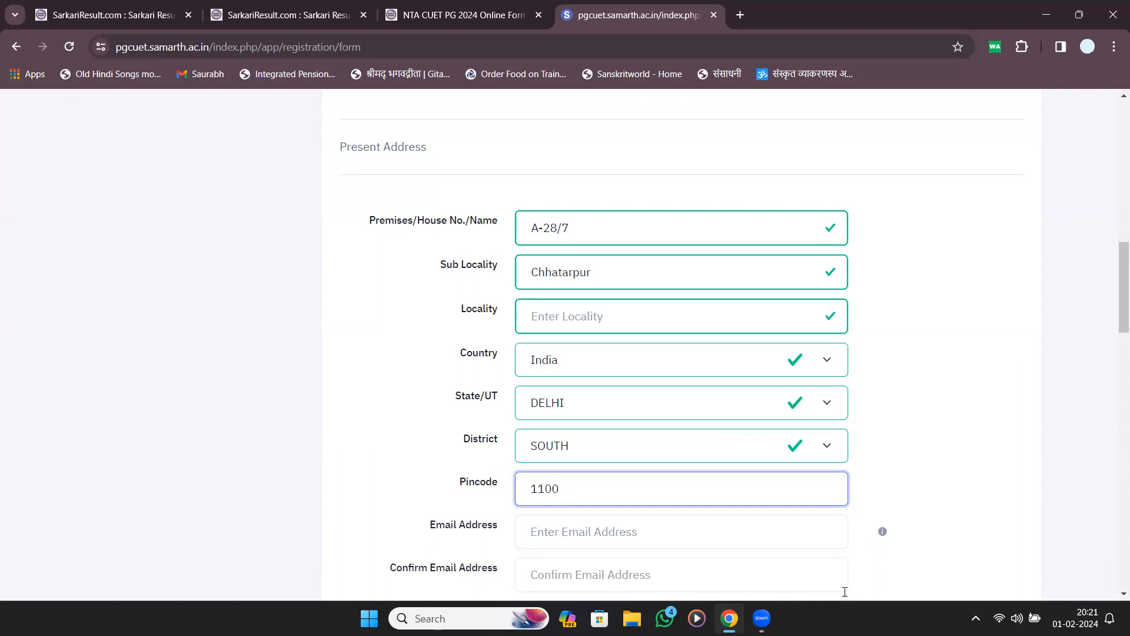
{"action": "type", "text": "47"}
{"action": "key", "text": "Tab"}
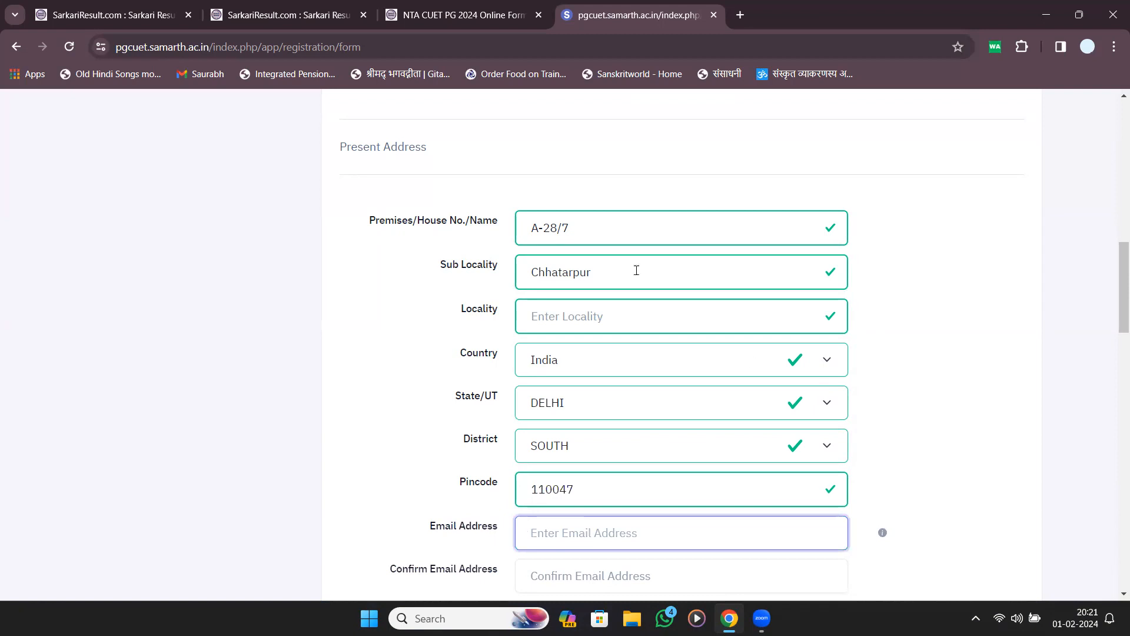
Enter the candidate's email address and repeat it in the confirmation field
{"action": "left_click_drag", "start_coordinate": [1114, 286], "coordinate": [1114, 327]}
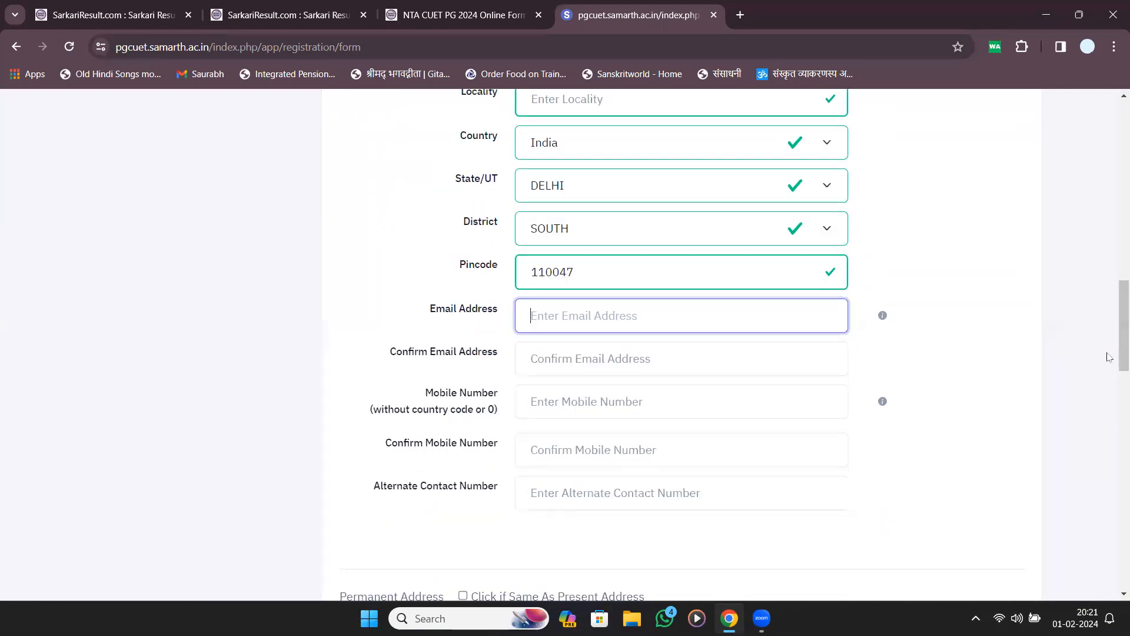
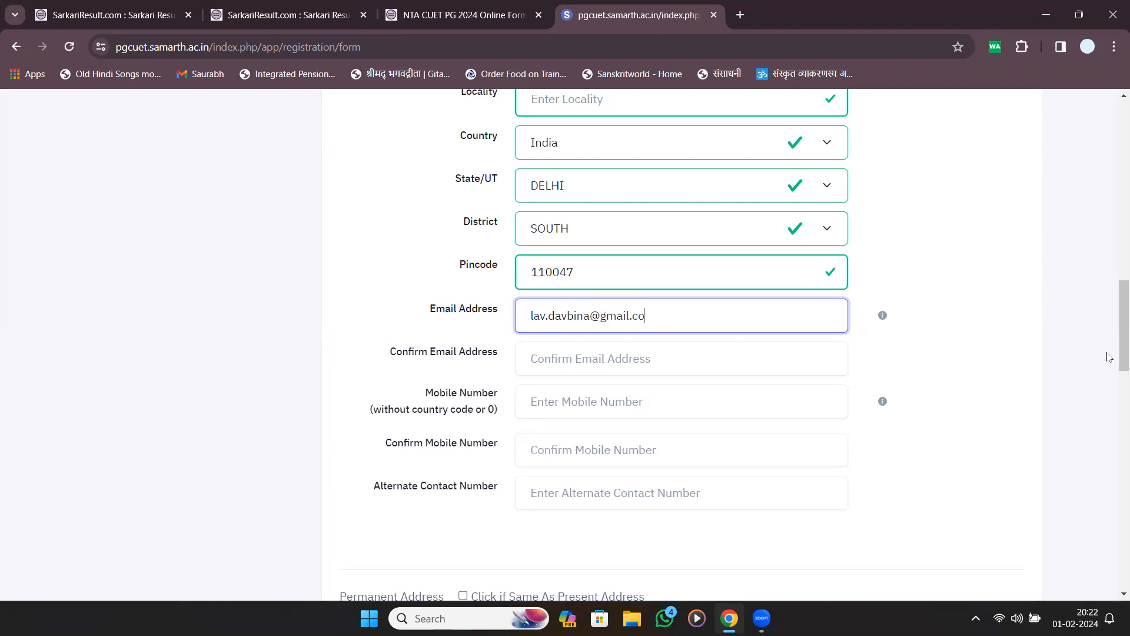
{"action": "key", "text": "Tab"}
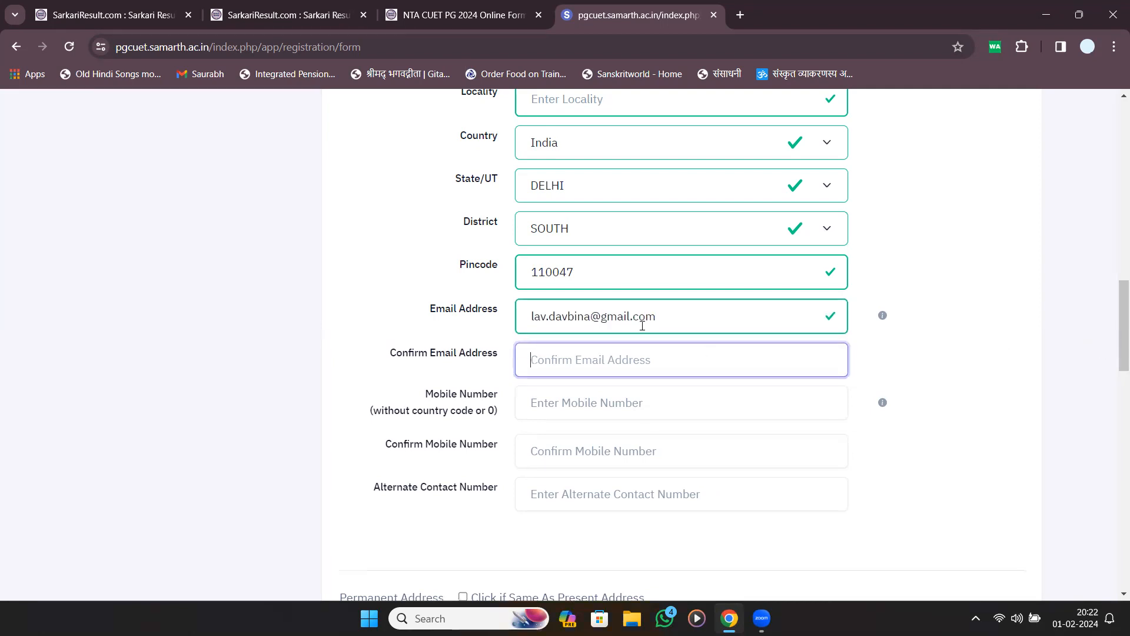
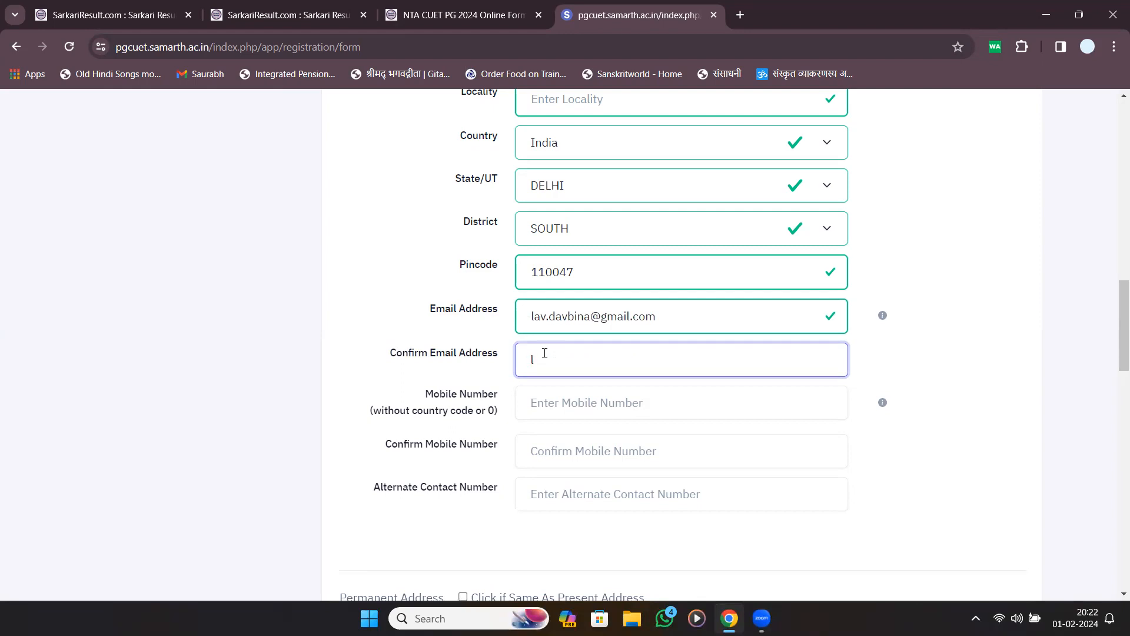
{"action": "key", "text": "Tab"}
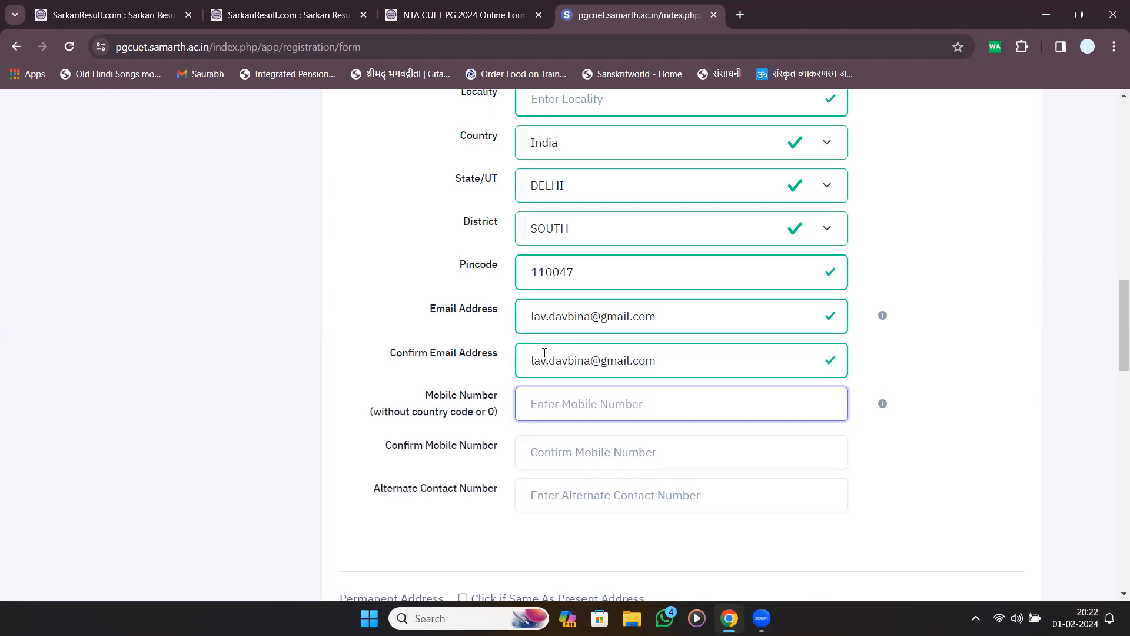
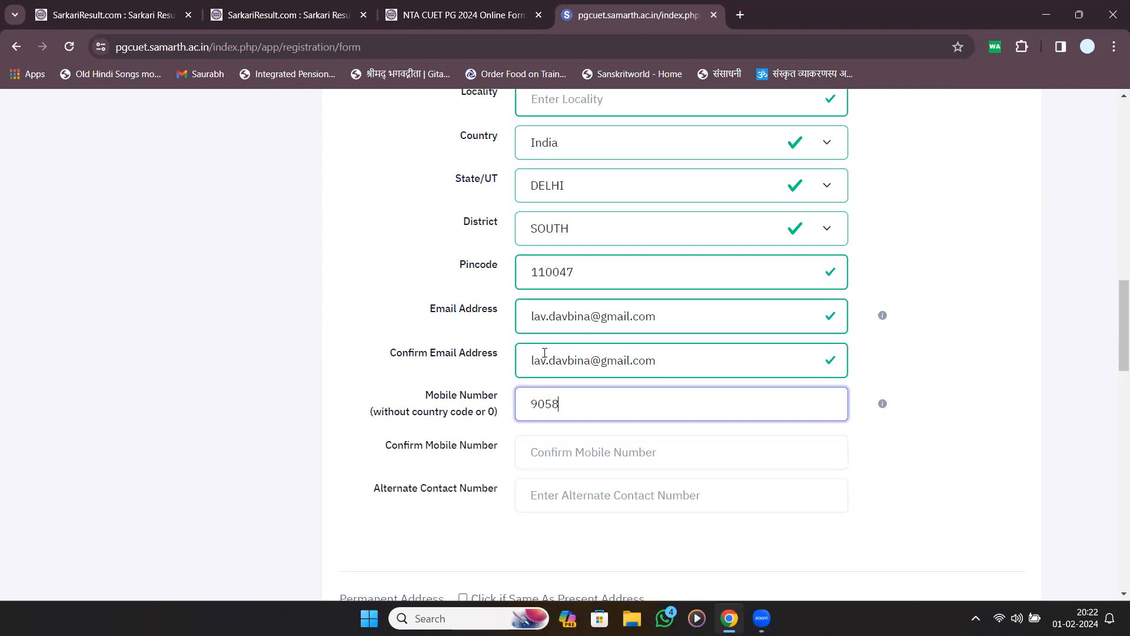
Enter the candidate's mobile number, repeat it in the confirmation field and leave the alternate contact number blank
{"action": "key", "text": "Tab"}
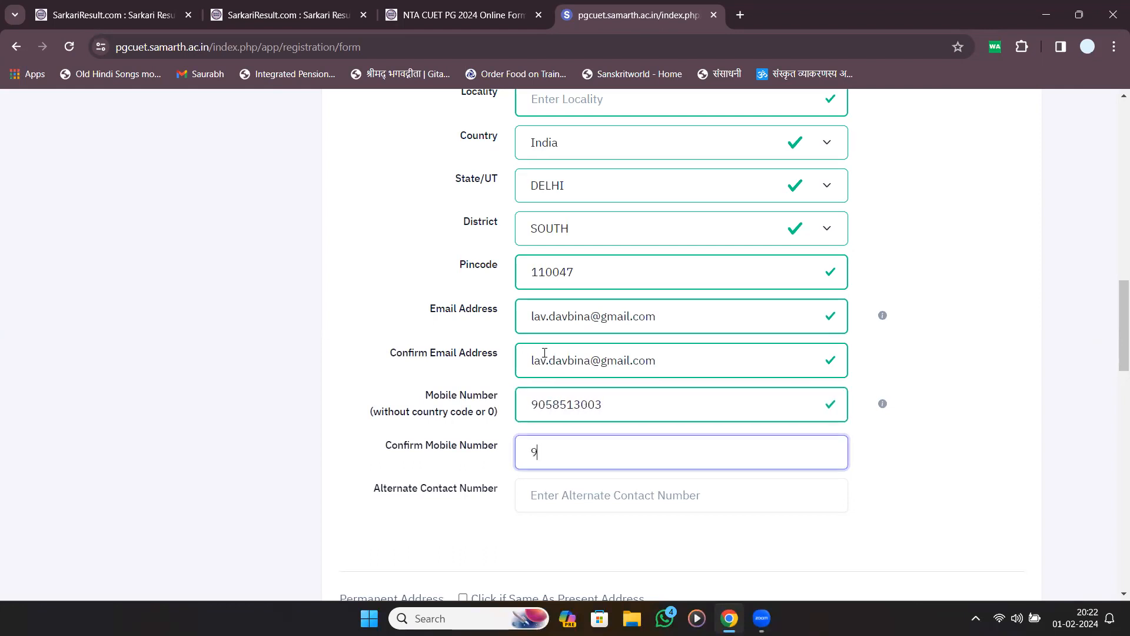
{"action": "key", "text": "Tab"}
{"action": "left_click", "coordinate": [626, 445]}
{"action": "type", "text": "3"}
{"action": "key", "text": "Tab"}
Mark the permanent address as the same as the present address and check the copied fields
{"action": "scroll", "coordinate": [612, 389], "scroll_direction": "down", "scroll_amount": 4}
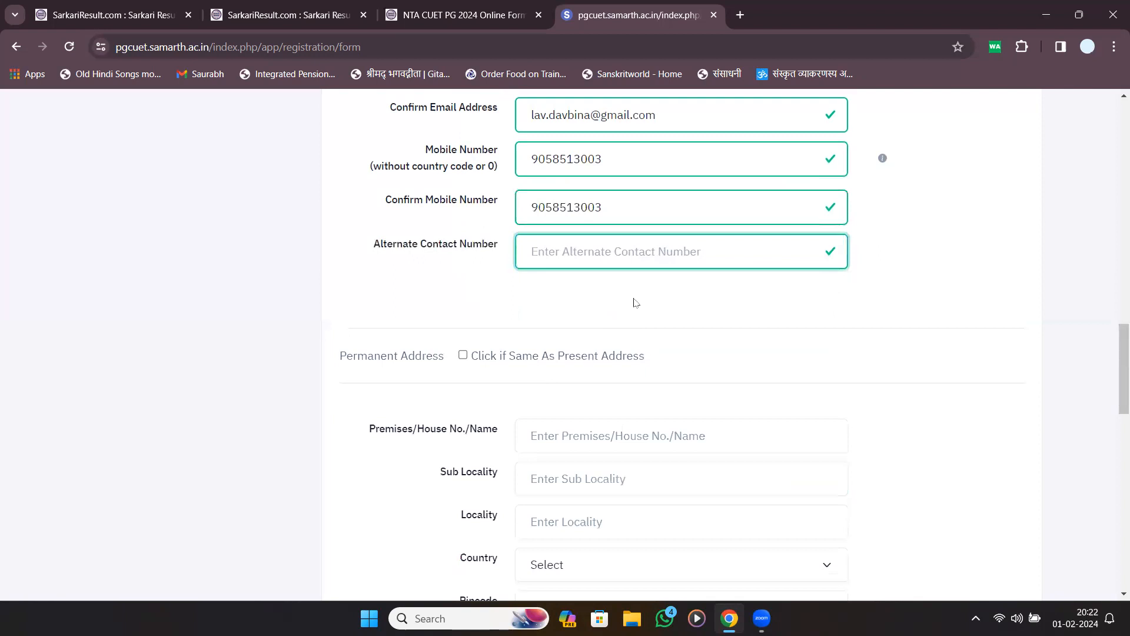
{"action": "scroll", "coordinate": [633, 211], "scroll_direction": "down", "scroll_amount": 4}
{"action": "left_click", "coordinate": [646, 201]}
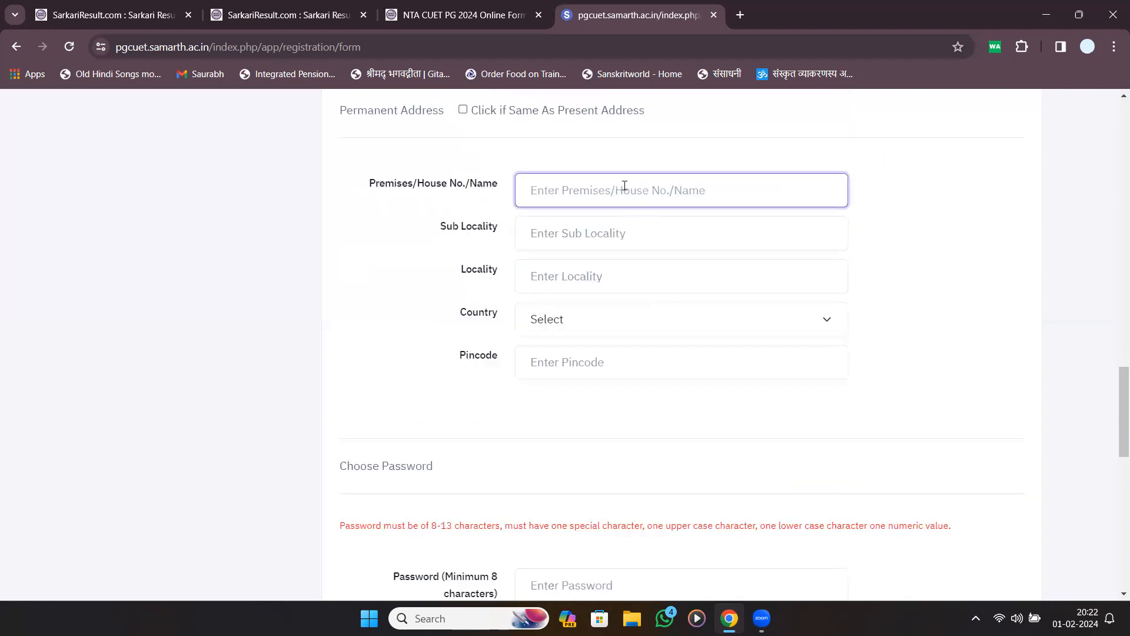
{"action": "scroll", "coordinate": [707, 218], "scroll_direction": "up", "scroll_amount": 4}
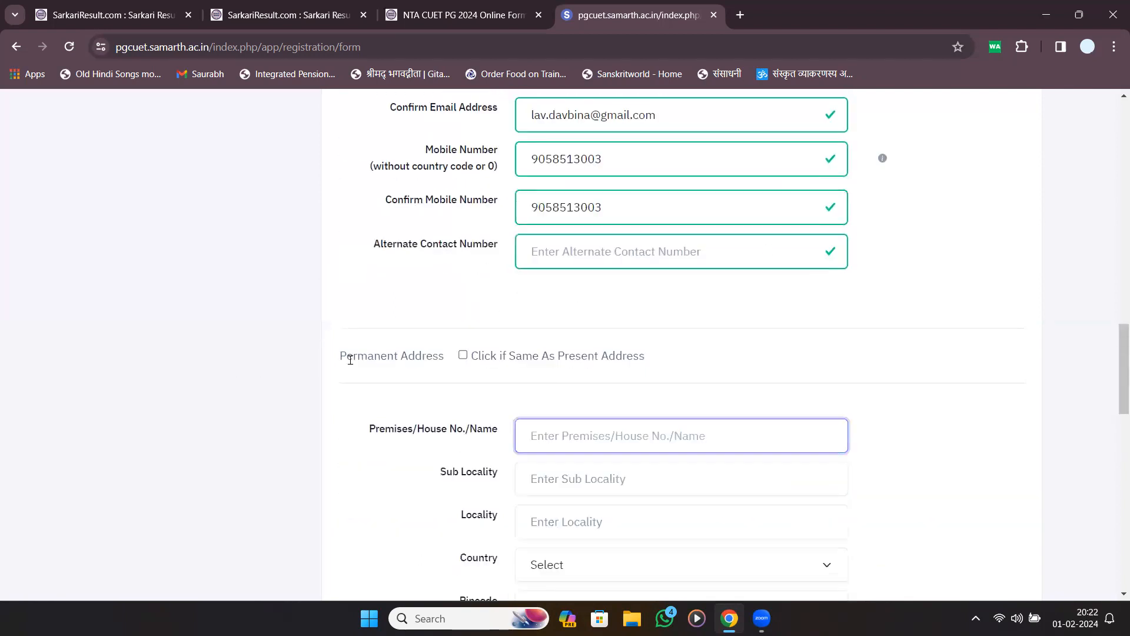
{"action": "triple_click", "coordinate": [429, 355]}
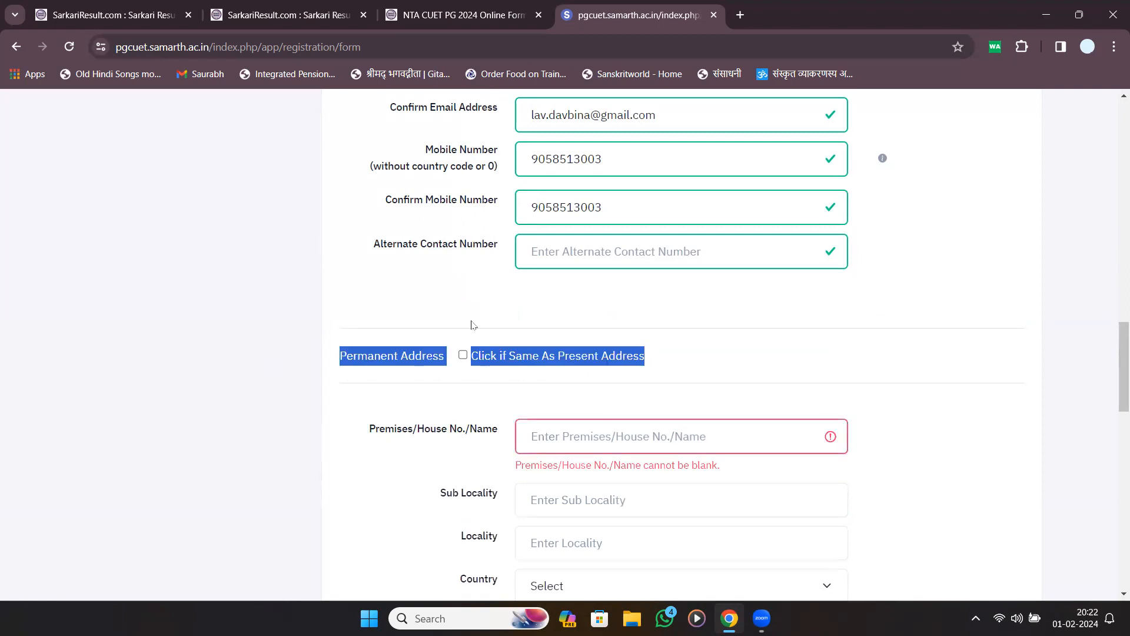
{"action": "scroll", "coordinate": [471, 324], "scroll_direction": "up", "scroll_amount": 8}
{"action": "scroll", "coordinate": [513, 330], "scroll_direction": "down", "scroll_amount": 8}
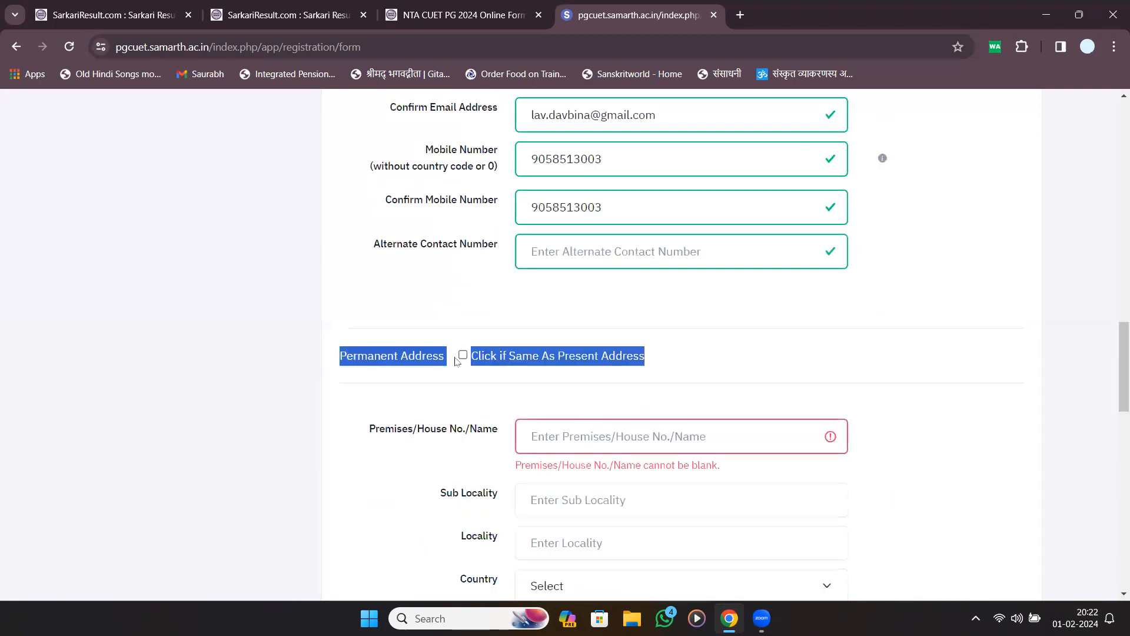
{"action": "left_click", "coordinate": [463, 355]}
{"action": "scroll", "coordinate": [585, 376], "scroll_direction": "down", "scroll_amount": 4}
{"action": "scroll", "coordinate": [522, 373], "scroll_direction": "up", "scroll_amount": 4}
{"action": "left_click", "coordinate": [471, 358]}
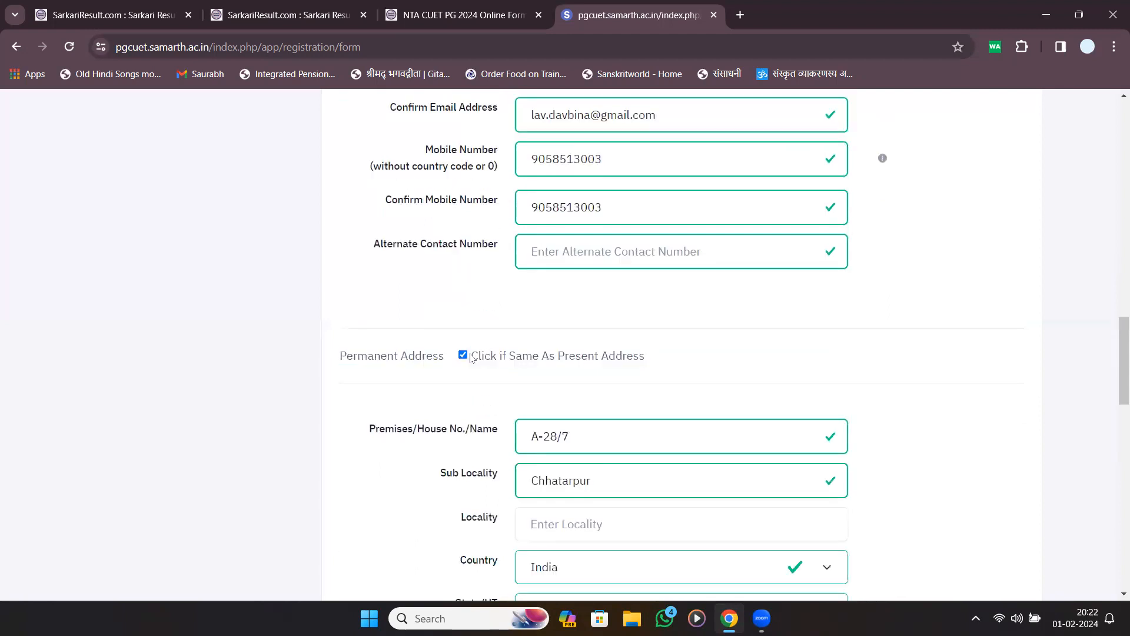
{"action": "left_click", "coordinate": [471, 357]}
{"action": "scroll", "coordinate": [559, 436], "scroll_direction": "down", "scroll_amount": 8}
{"action": "scroll", "coordinate": [554, 436], "scroll_direction": "up", "scroll_amount": 4}
{"action": "left_click", "coordinate": [462, 110]}
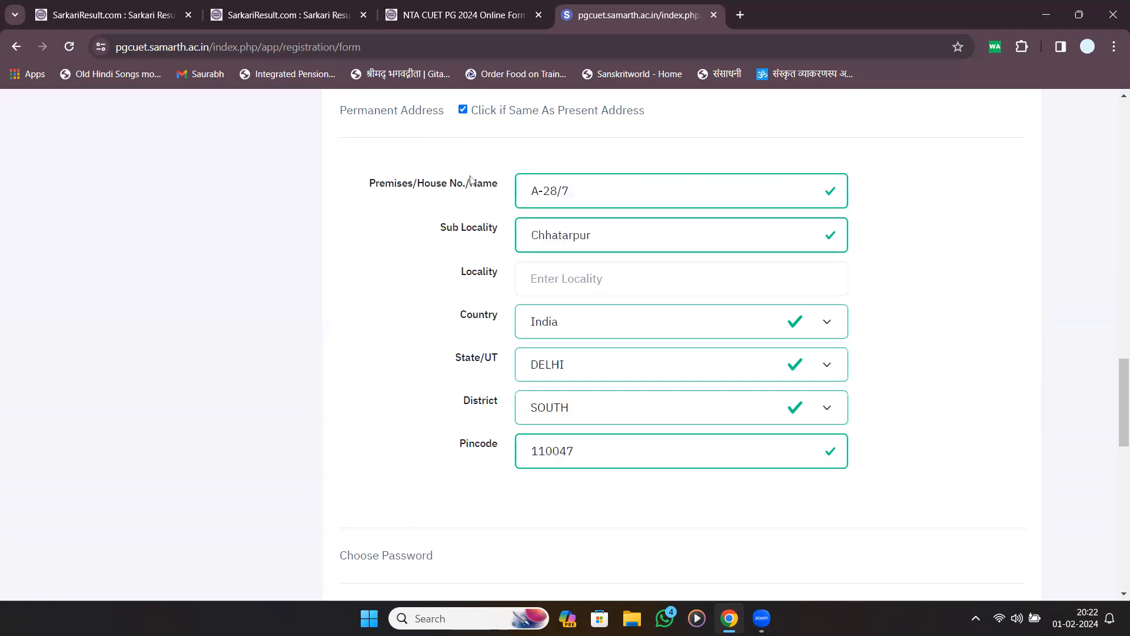
Enter the account password in the Choose Password section without using a saved or suggested one
{"action": "scroll", "coordinate": [465, 206], "scroll_direction": "down", "scroll_amount": 8}
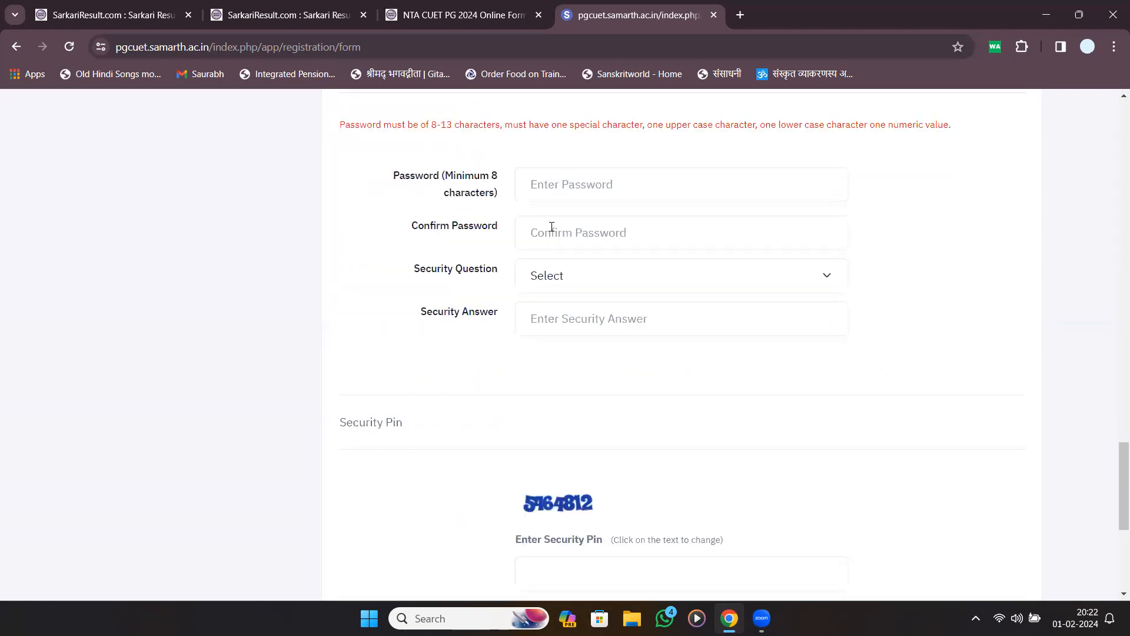
{"action": "left_click", "coordinate": [593, 188]}
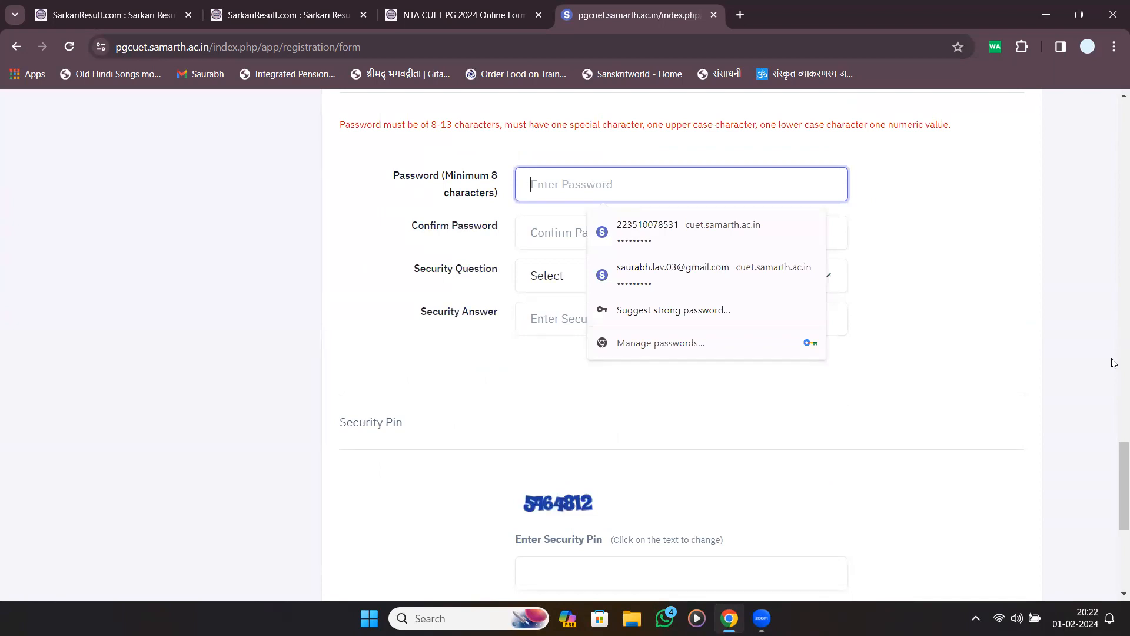
{"action": "left_click", "coordinate": [754, 494]}
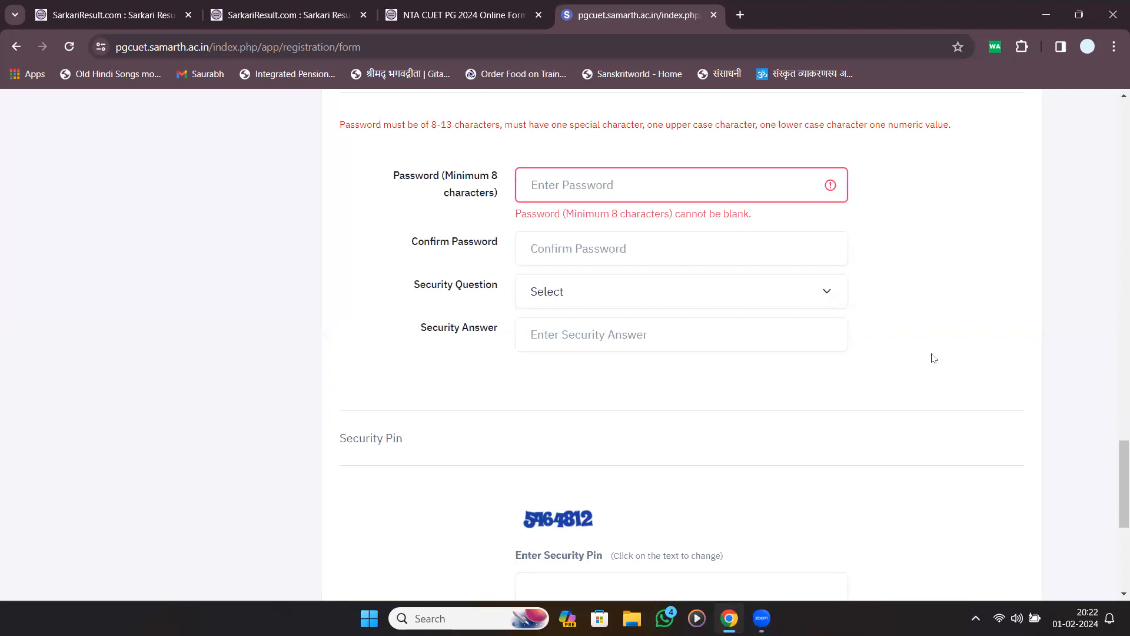
{"action": "left_click", "coordinate": [673, 196]}
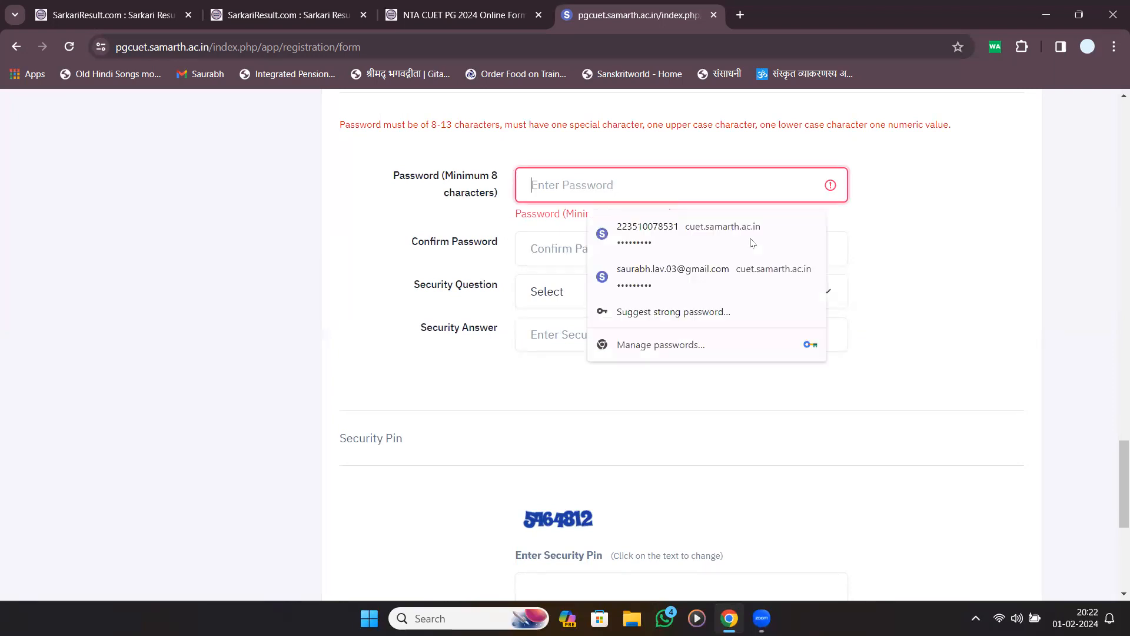
{"action": "type", "text": "•••"}
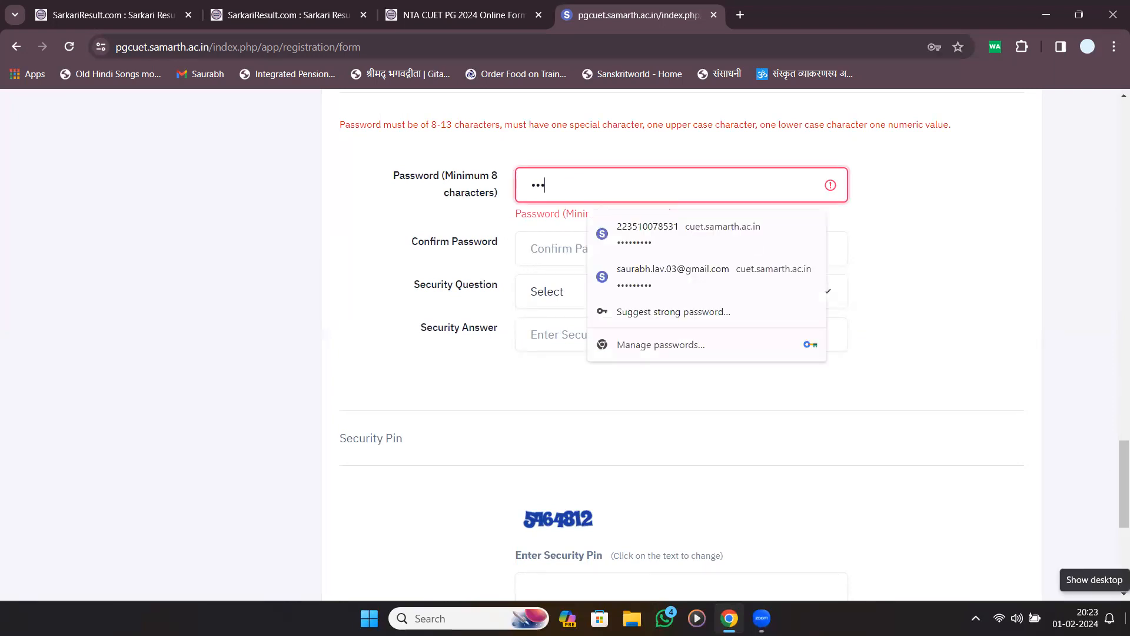
{"action": "type", "text": "•••••"}
{"action": "key", "text": "Tab"}
Try to repeat the account password in the Confirm Password field
{"action": "type", "text": "•••"}
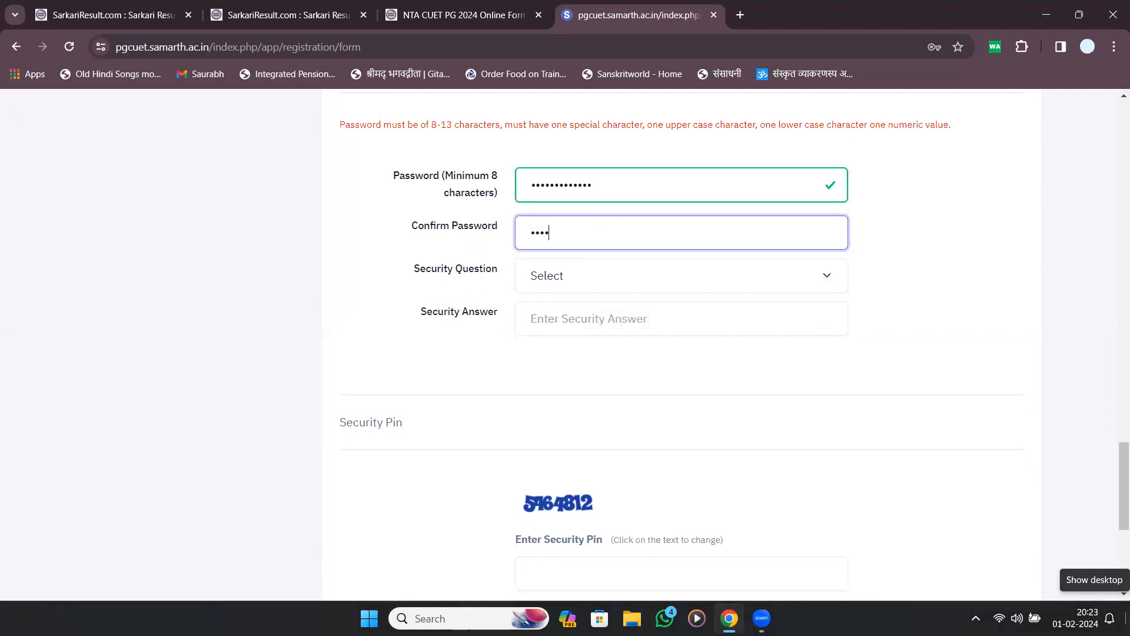
{"action": "type", "text": "•••••••••••"}
{"action": "key", "text": "ctrl+a"}
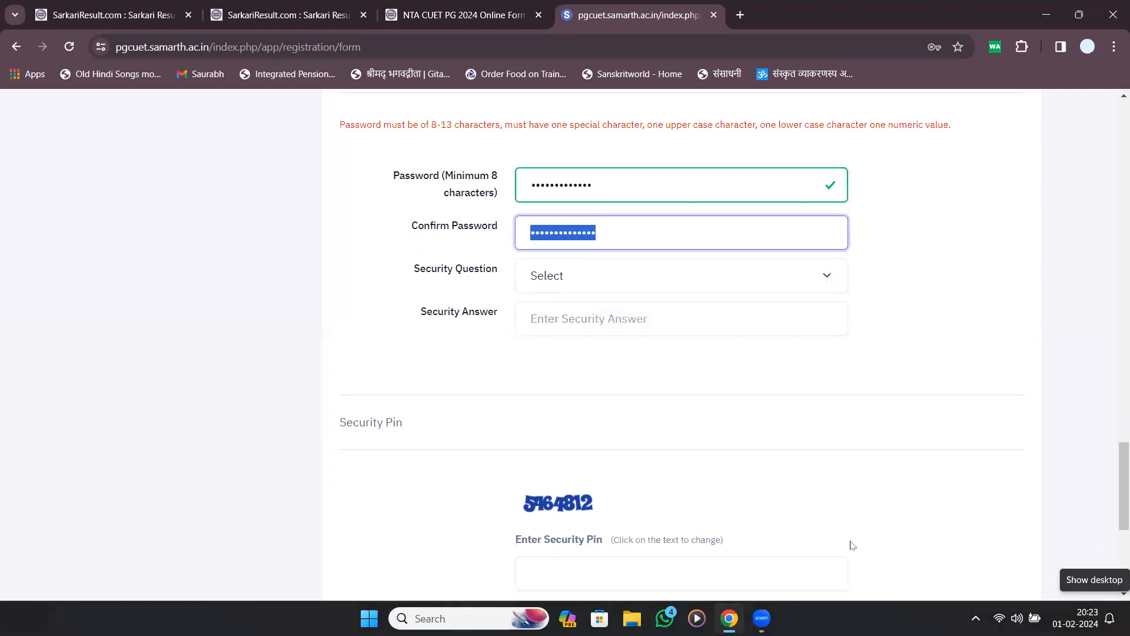
Paste the copied text into the Security Answer and into the permanent address's Locality
{"action": "left_click", "coordinate": [630, 330]}
{"action": "left_click", "coordinate": [642, 378]}
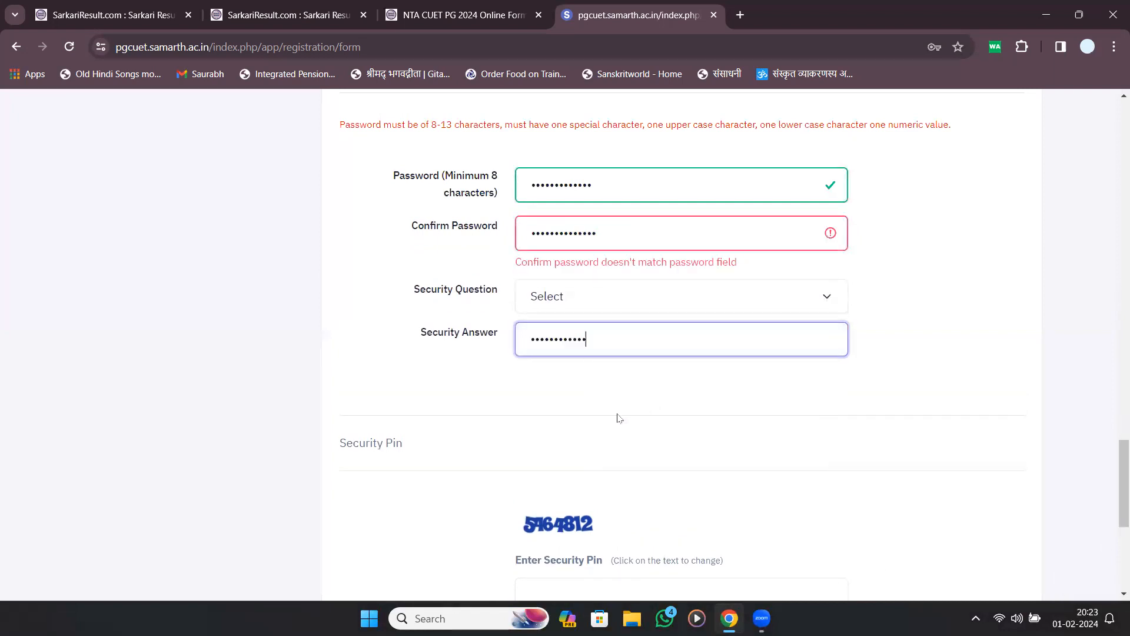
{"action": "key", "text": "ctrl+a"}
{"action": "scroll", "coordinate": [469, 361], "scroll_direction": "up", "scroll_amount": 8}
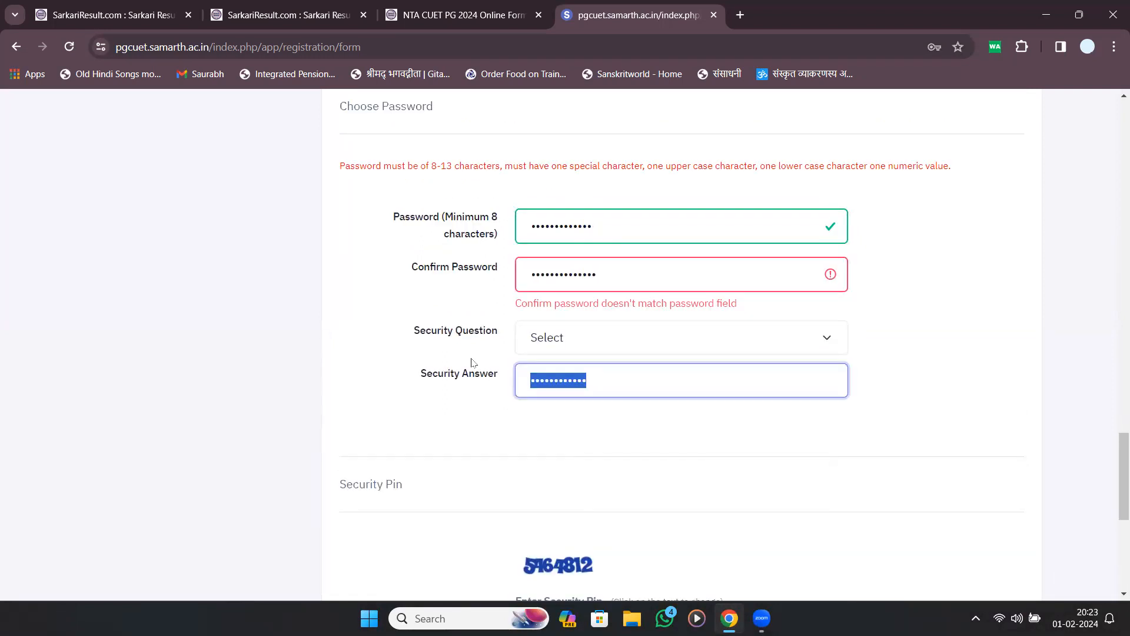
{"action": "left_click", "coordinate": [597, 278]}
{"action": "type", "text": "filetype:ppt"}
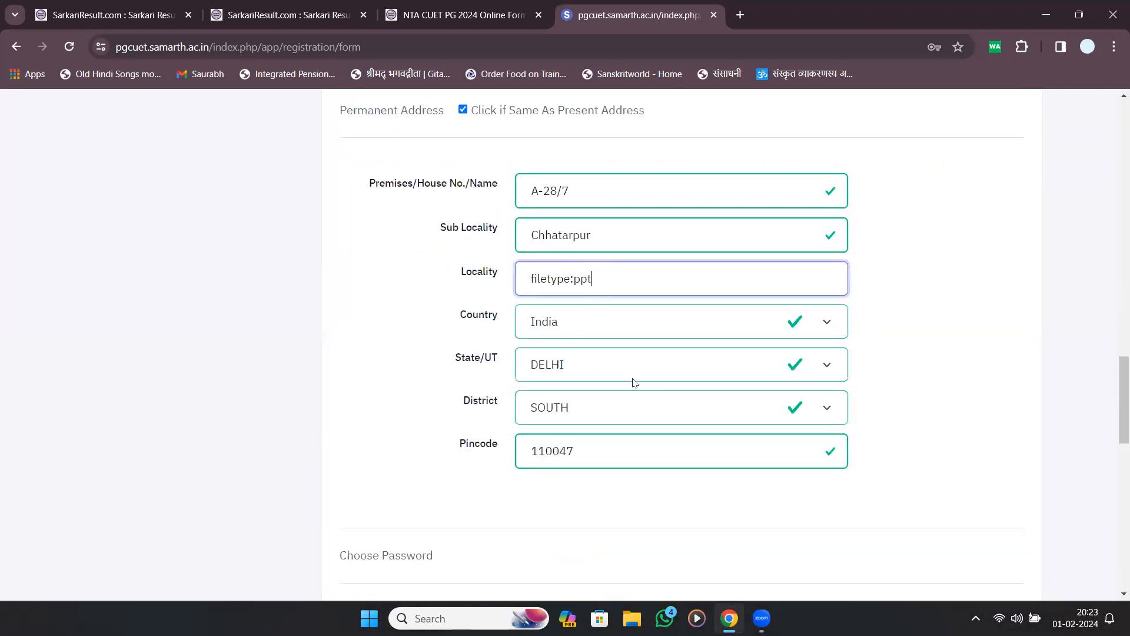
Write out the example password in readable form in the permanent address's Locality and select it
{"action": "key", "text": "ctrl+a"}
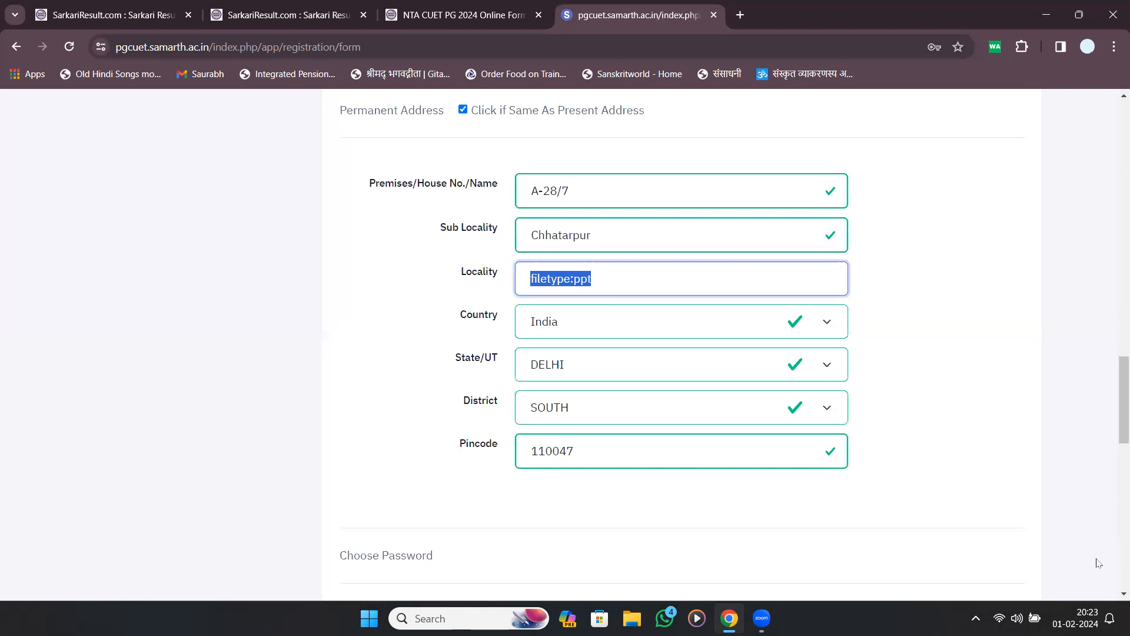
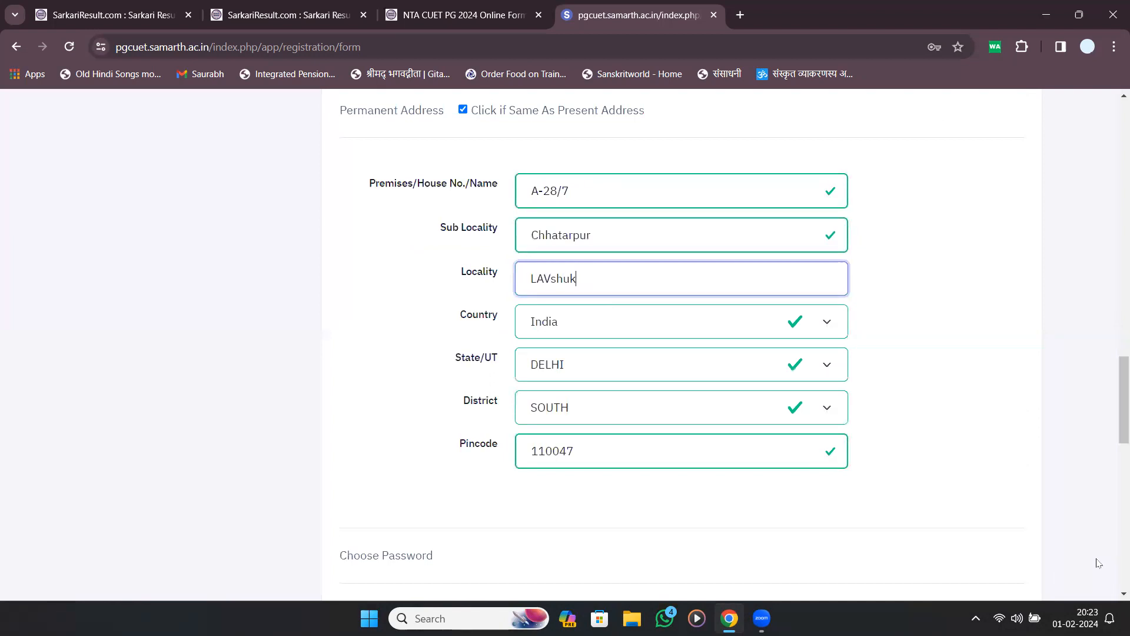
{"action": "left_click_drag", "start_coordinate": [530, 279], "coordinate": [585, 287]}
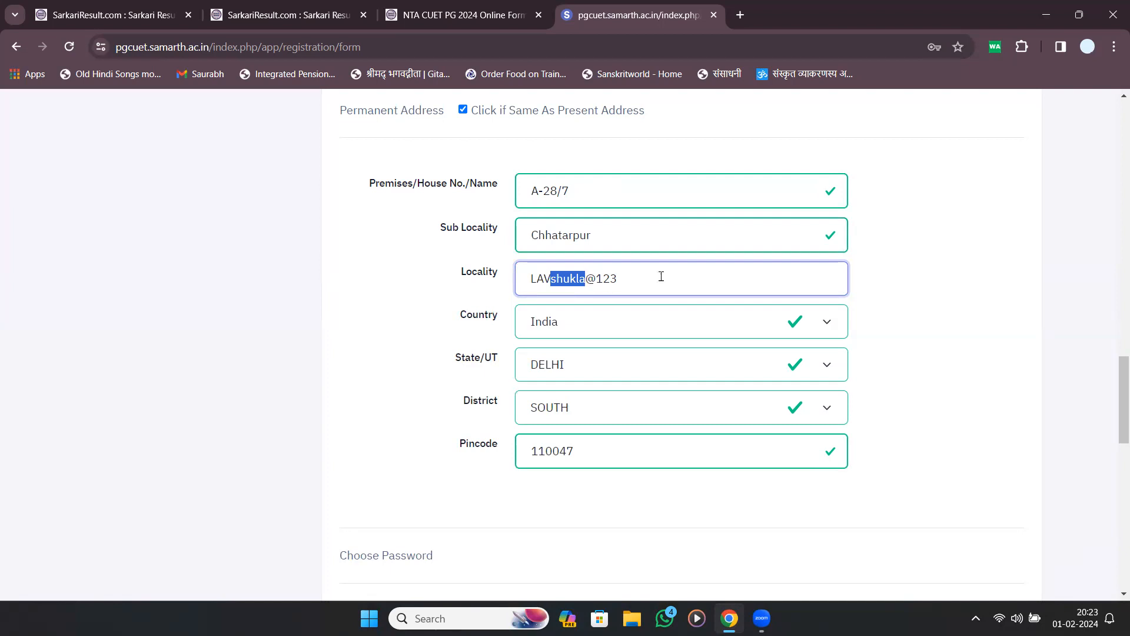
{"action": "left_click", "coordinate": [618, 320]}
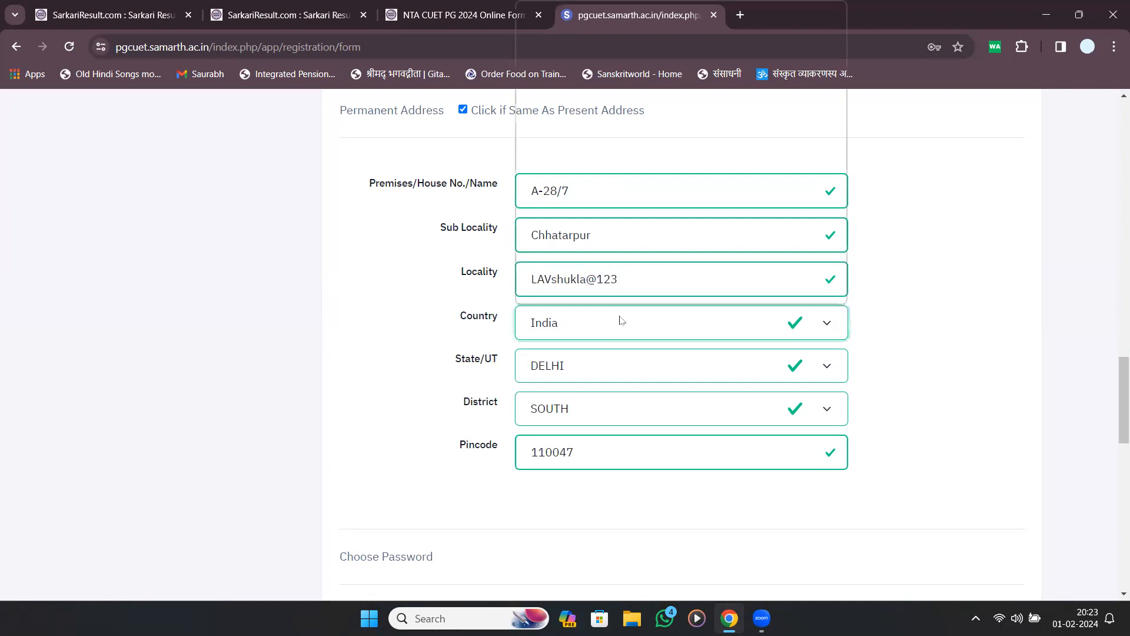
{"action": "left_click", "coordinate": [424, 321]}
{"action": "left_click_drag", "start_coordinate": [632, 283], "coordinate": [454, 287]}
Replace the Confirm Password entry with the account password
{"action": "scroll", "coordinate": [454, 287], "scroll_direction": "down", "scroll_amount": 4}
{"action": "scroll", "coordinate": [471, 292], "scroll_direction": "up", "scroll_amount": 1}
{"action": "scroll", "coordinate": [507, 298], "scroll_direction": "down", "scroll_amount": 4}
{"action": "left_click", "coordinate": [624, 400]}
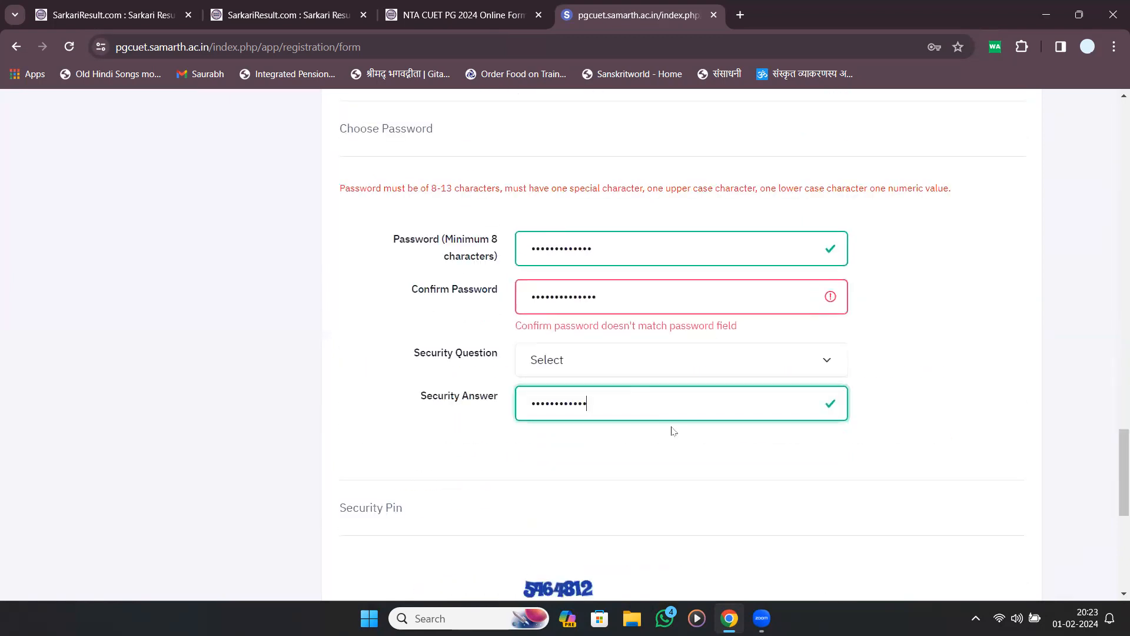
{"action": "left_click_drag", "start_coordinate": [666, 298], "coordinate": [257, 303]}
{"action": "type", "text": "•••"}
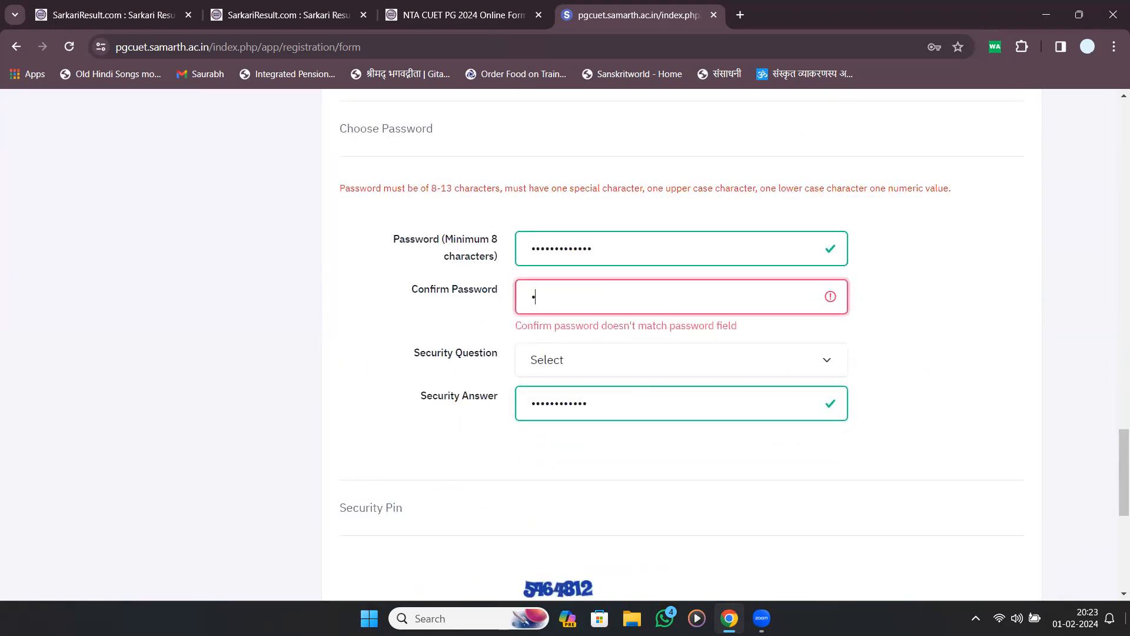
{"action": "type", "text": "••••••••••"}
{"action": "key", "text": "Tab"}
{"action": "key", "text": "Tab"}
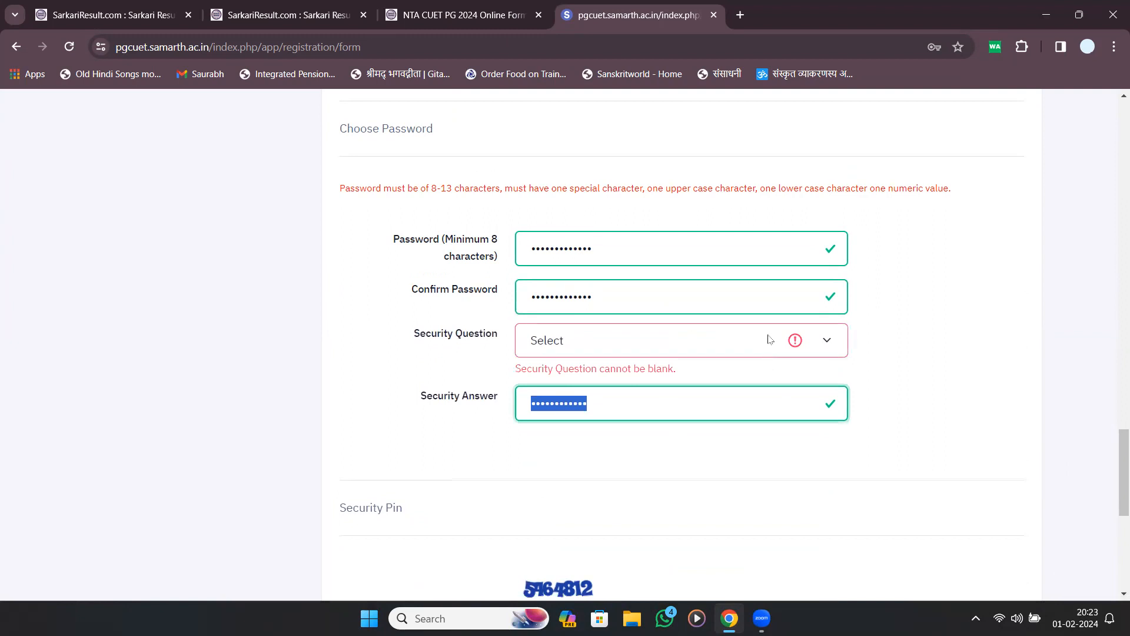
Set the security question to "What is the registration number of your first vehicle ?" and replace the security answer with the vehicle's registration number
{"action": "left_click", "coordinate": [769, 339]}
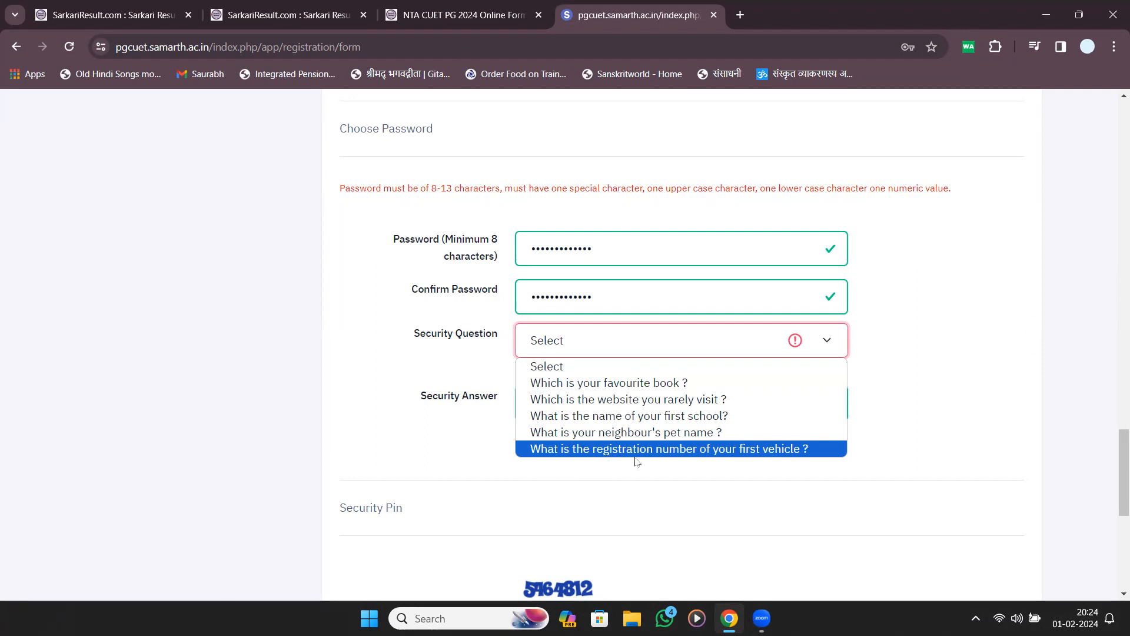
{"action": "left_click", "coordinate": [763, 454]}
{"action": "left_click_drag", "start_coordinate": [648, 383], "coordinate": [227, 388]}
{"action": "type", "text": "UP"}
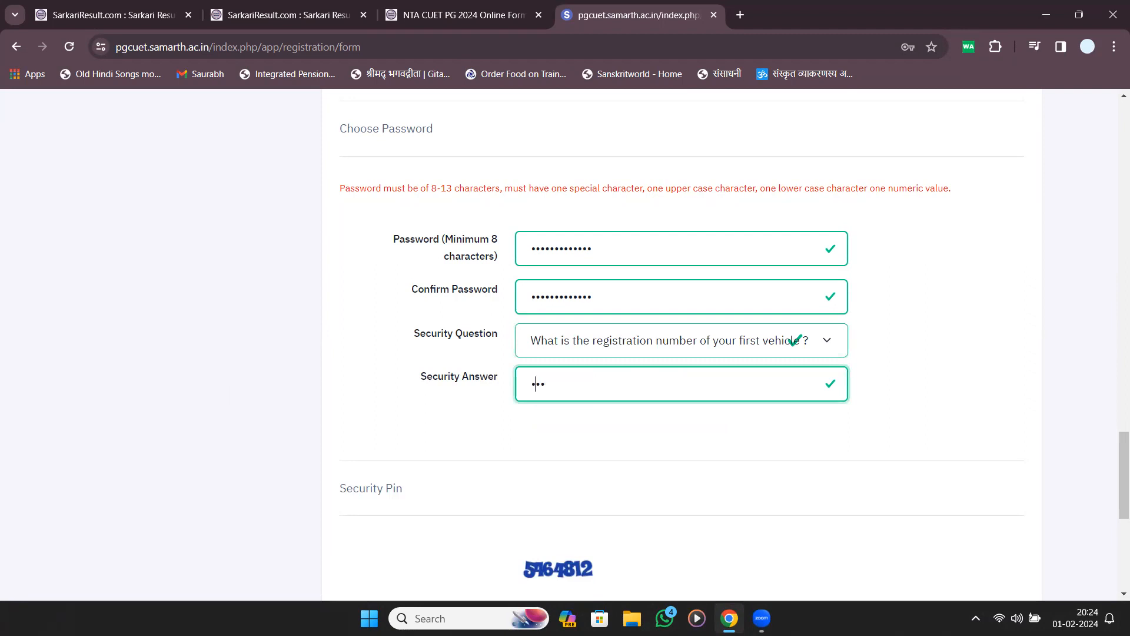
{"action": "scroll", "coordinate": [682, 345], "scroll_direction": "up", "scroll_amount": 8}
{"action": "scroll", "coordinate": [717, 373], "scroll_direction": "down", "scroll_amount": 13}
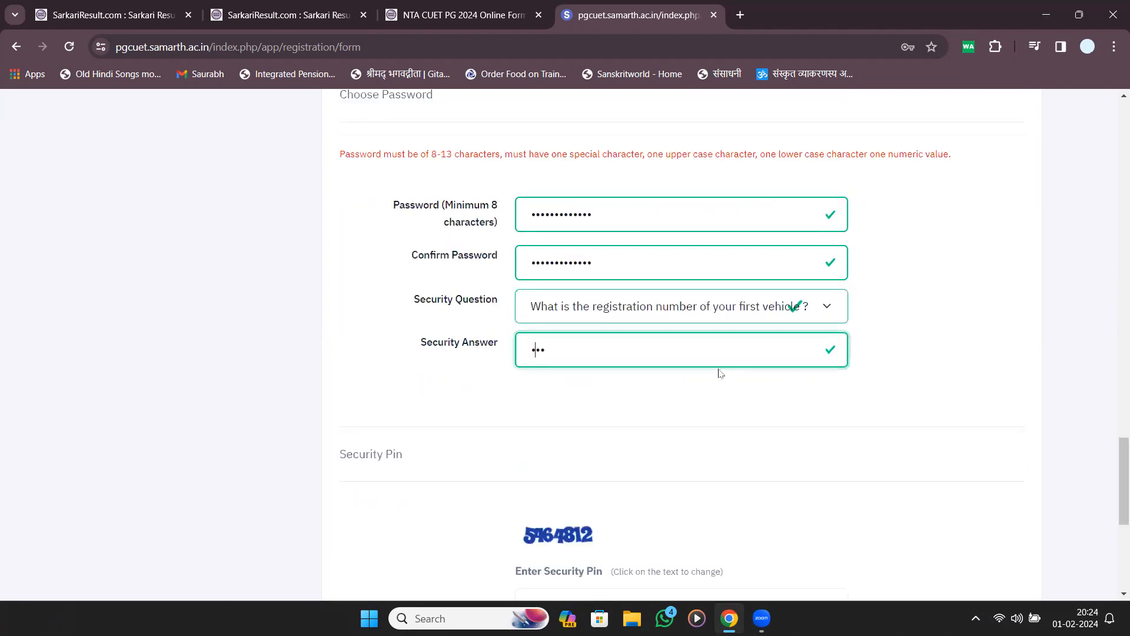
{"action": "scroll", "coordinate": [651, 284], "scroll_direction": "up", "scroll_amount": 5}
{"action": "left_click_drag", "start_coordinate": [605, 341], "coordinate": [406, 342]}
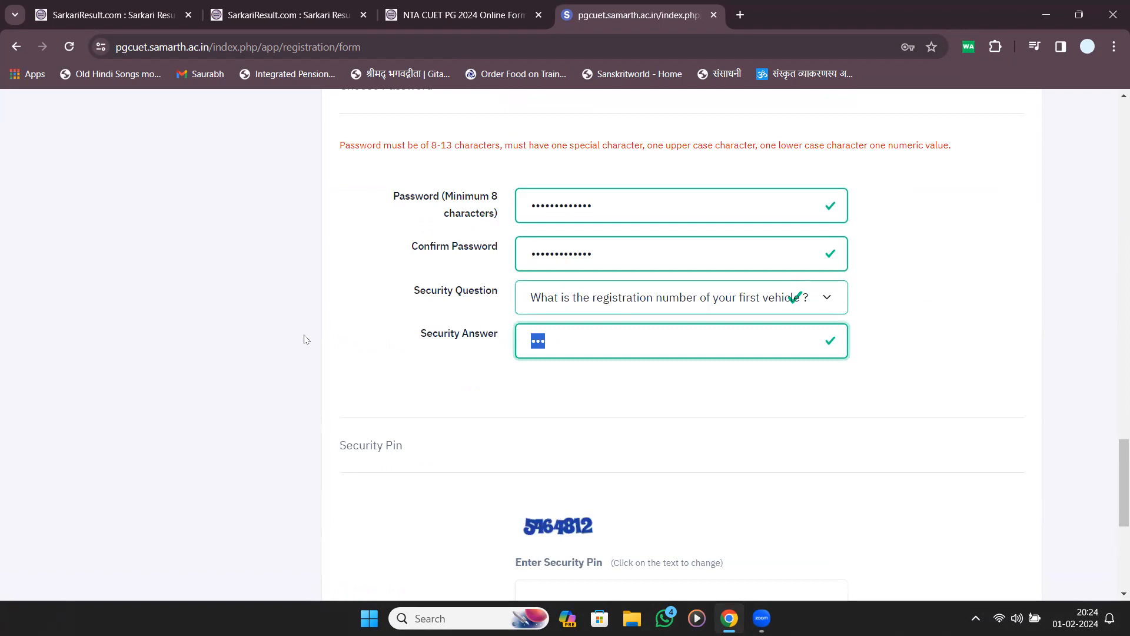
{"action": "type", "text": "•••••••••"}
{"action": "key", "text": "Tab"}
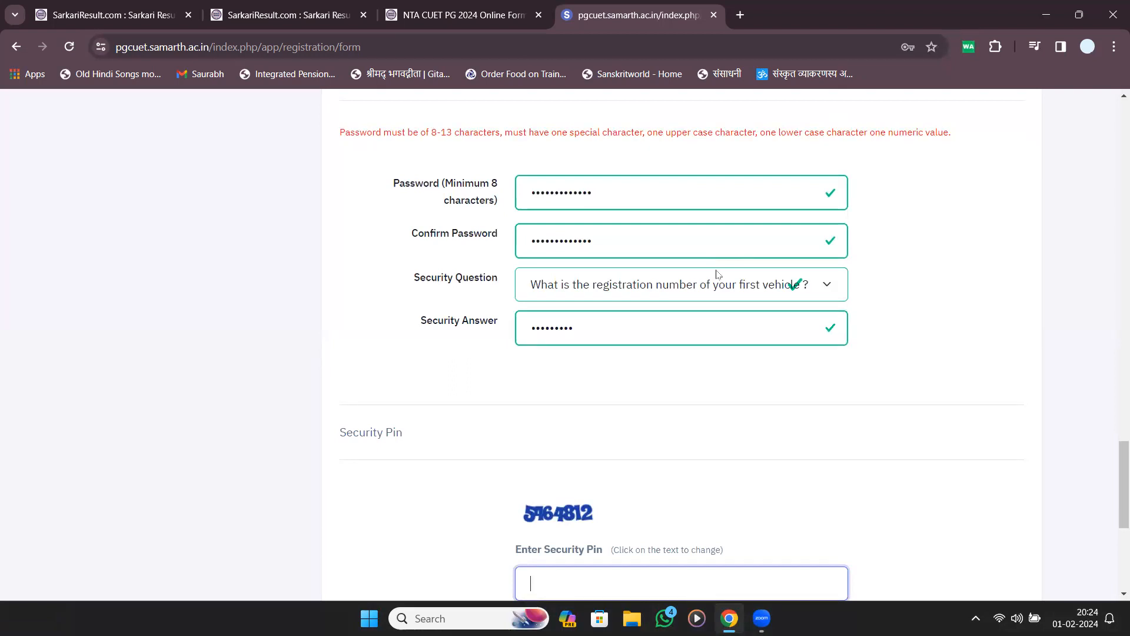
Enter the security pin shown in the image and submit the registration form
{"action": "scroll", "coordinate": [717, 274], "scroll_direction": "down", "scroll_amount": 4}
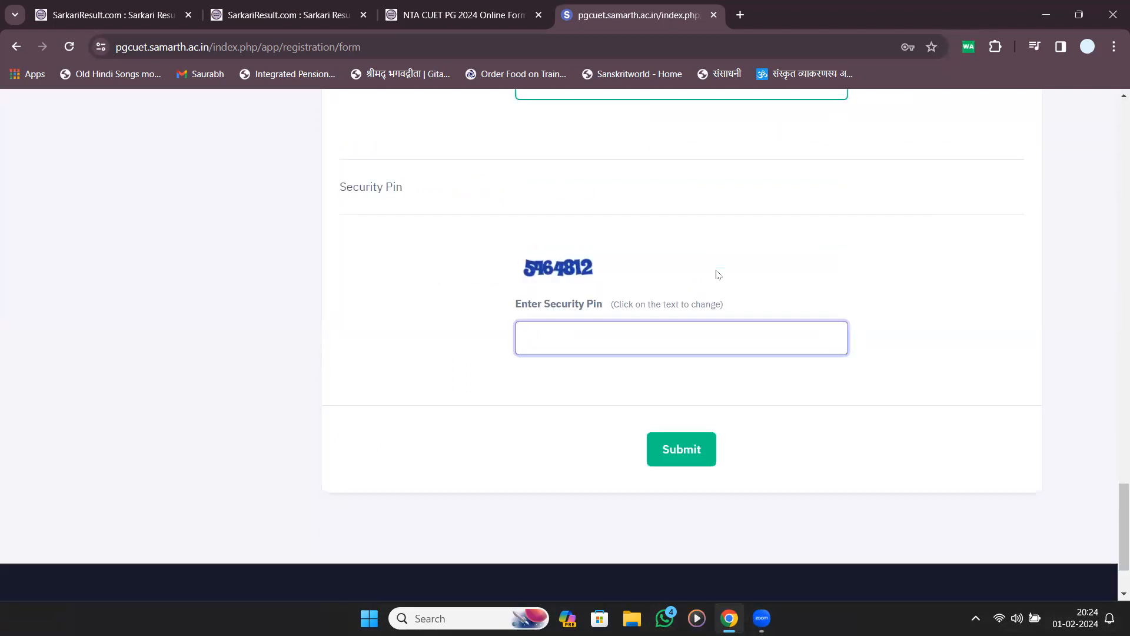
{"action": "type", "text": "5"}
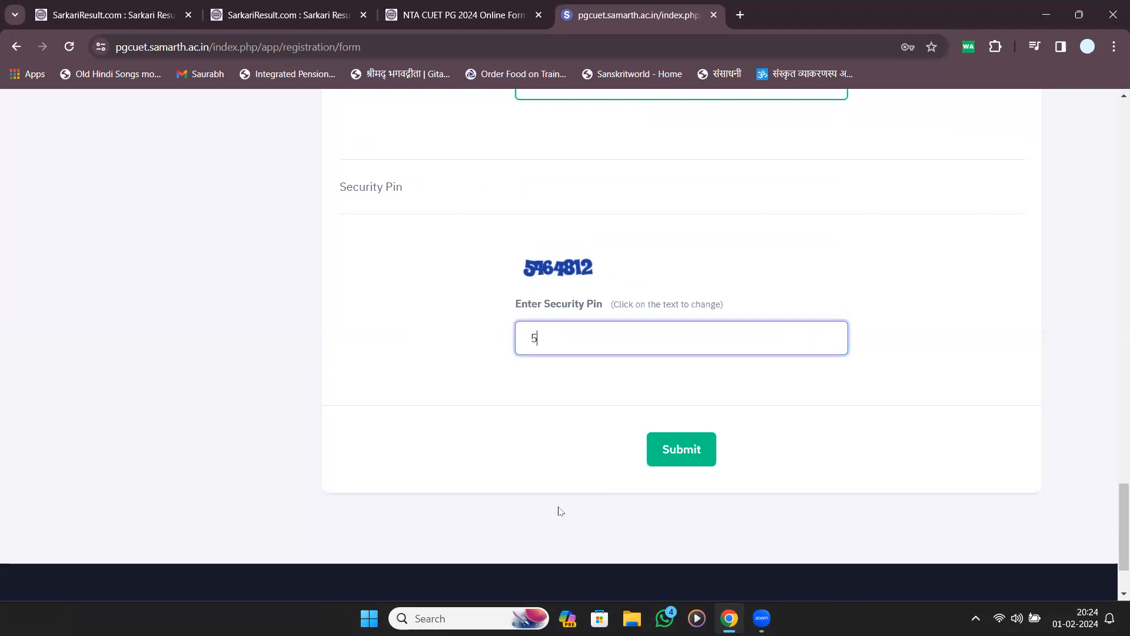
{"action": "type", "text": "464812"}
{"action": "left_click", "coordinate": [560, 512]}
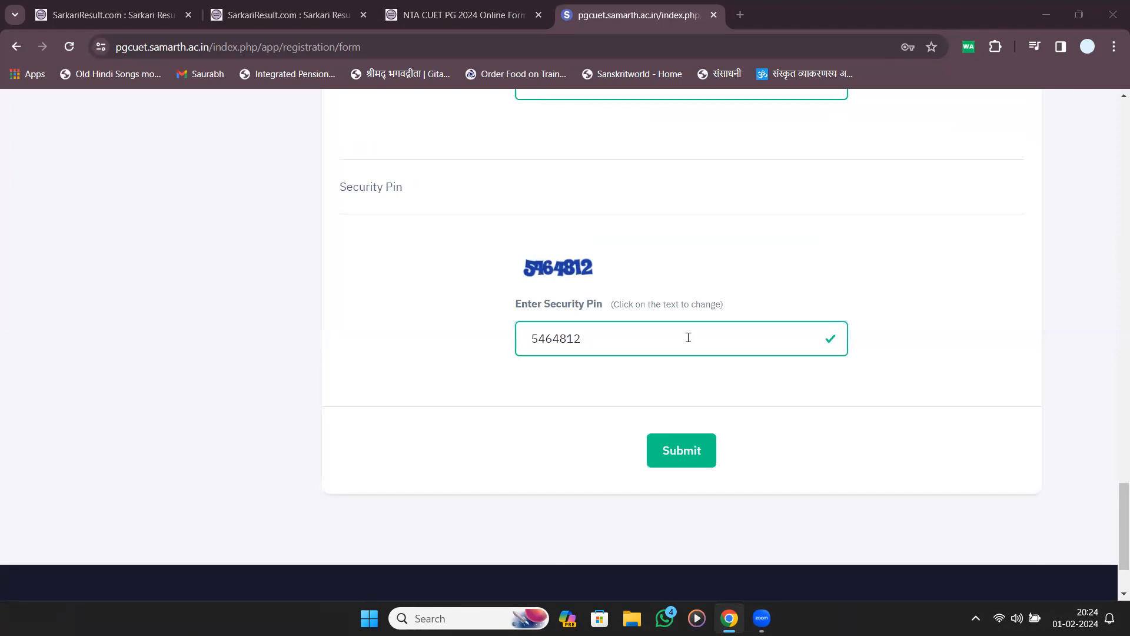
{"action": "left_click", "coordinate": [701, 453]}
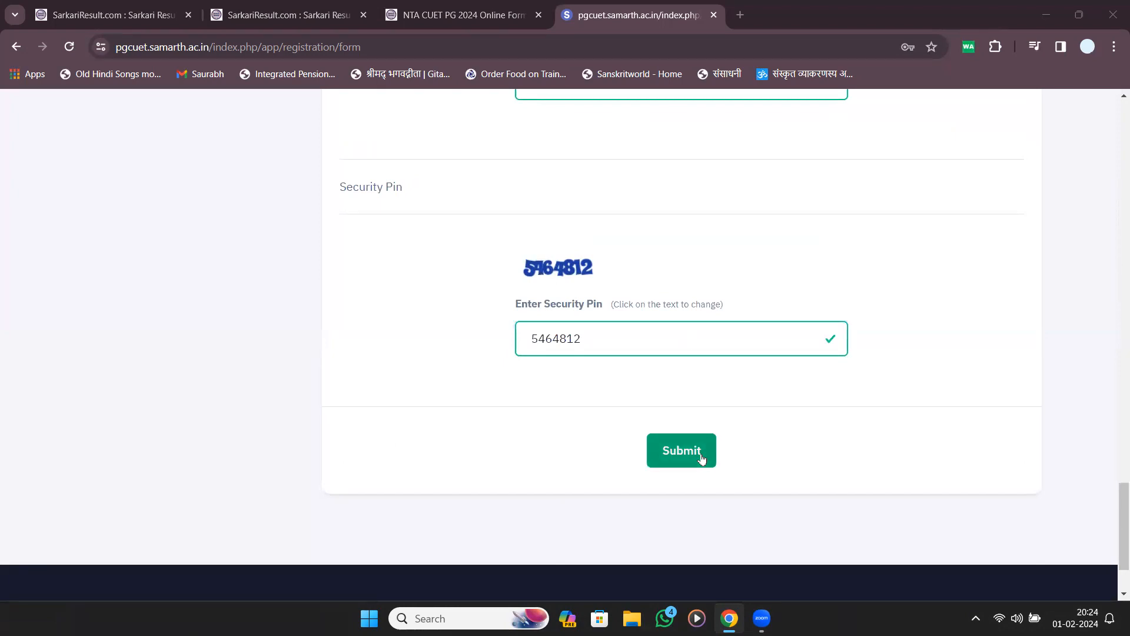
Submit the completed registration form after rechecking its password and security answer fields, and decline saving the password in the browser
{"action": "scroll", "coordinate": [694, 391], "scroll_direction": "up", "scroll_amount": 13}
{"action": "scroll", "coordinate": [694, 391], "scroll_direction": "down", "scroll_amount": 10}
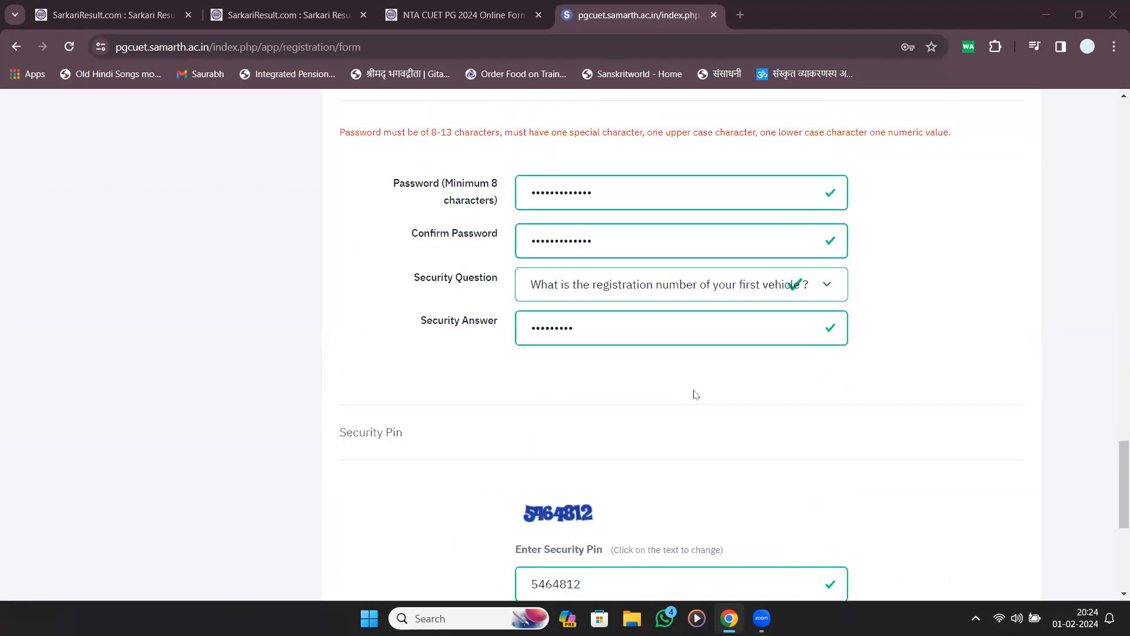
{"action": "scroll", "coordinate": [694, 395], "scroll_direction": "down", "scroll_amount": 4}
{"action": "left_click", "coordinate": [681, 449]}
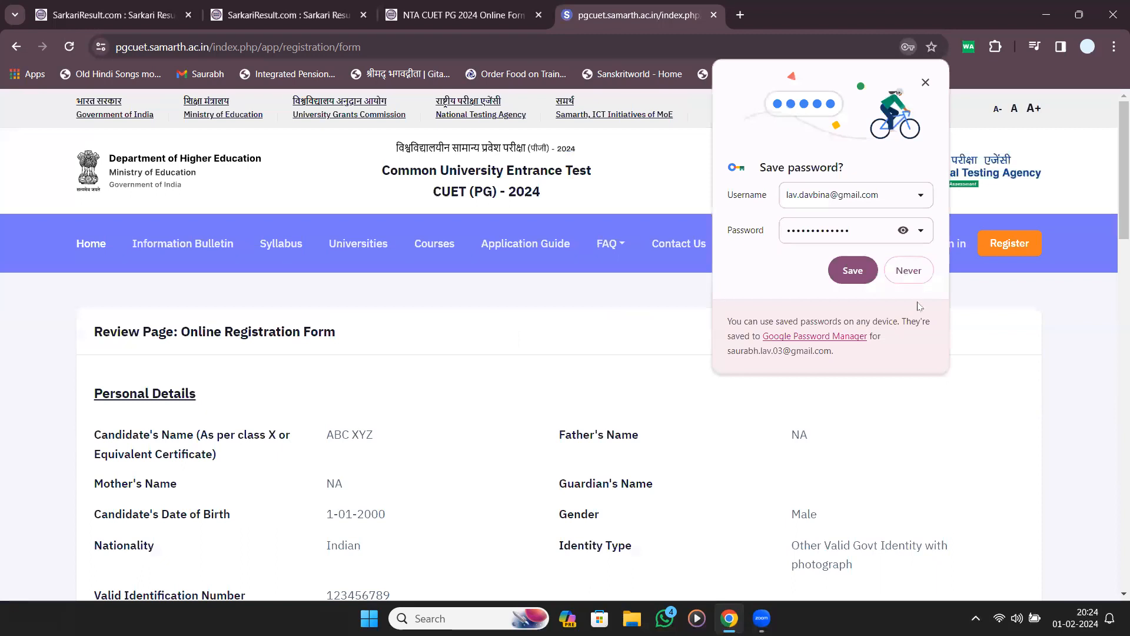
{"action": "left_click", "coordinate": [910, 272]}
Review the personal details, present and permanent addresses and security question on the registration review page
{"action": "scroll", "coordinate": [876, 242], "scroll_direction": "down", "scroll_amount": 15}
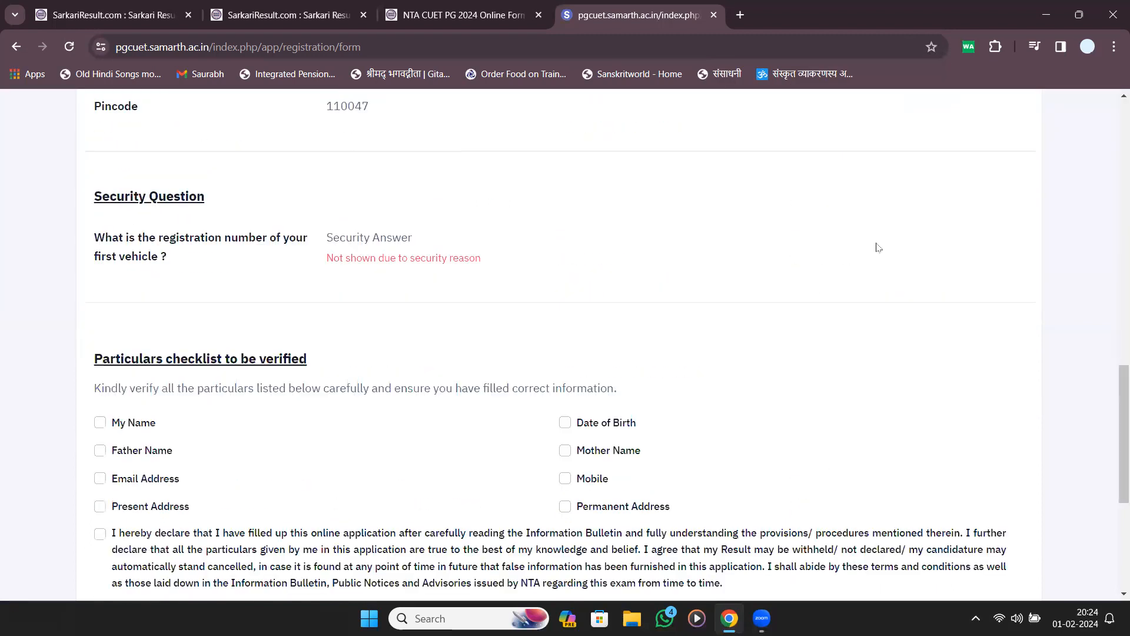
{"action": "scroll", "coordinate": [876, 243], "scroll_direction": "up", "scroll_amount": 20}
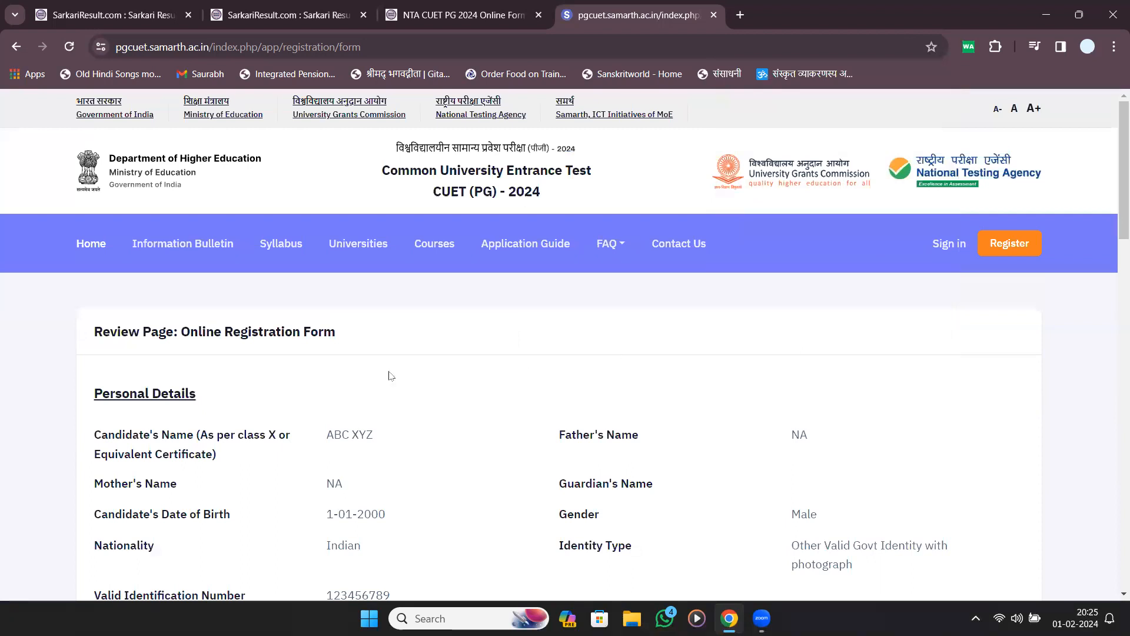
{"action": "scroll", "coordinate": [318, 386], "scroll_direction": "down", "scroll_amount": 4}
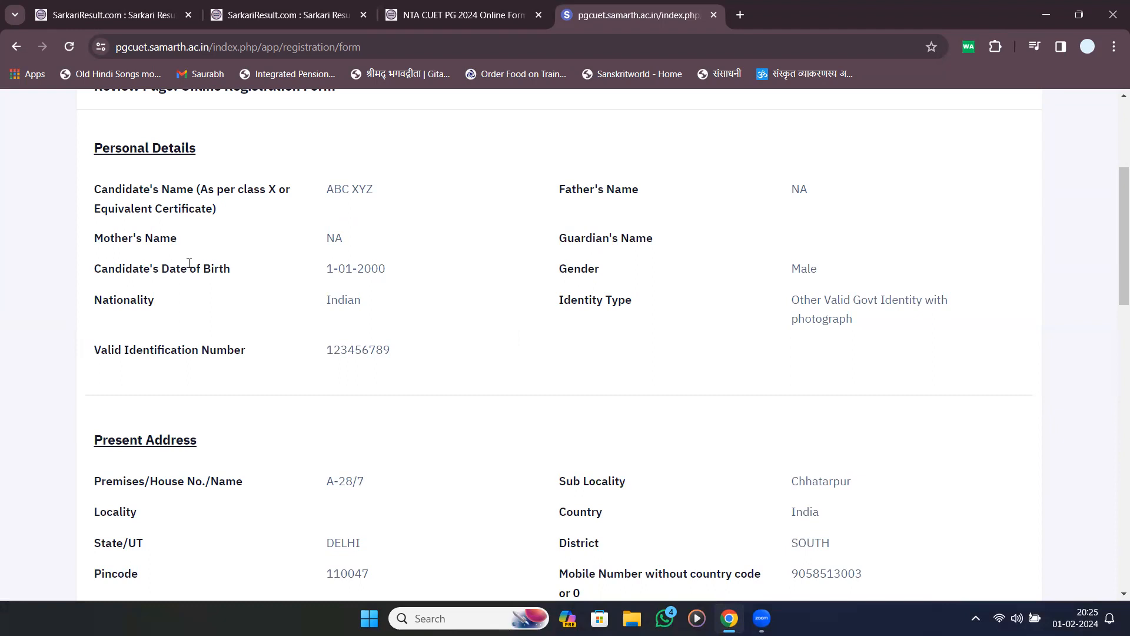
{"action": "scroll", "coordinate": [473, 295], "scroll_direction": "down", "scroll_amount": 4}
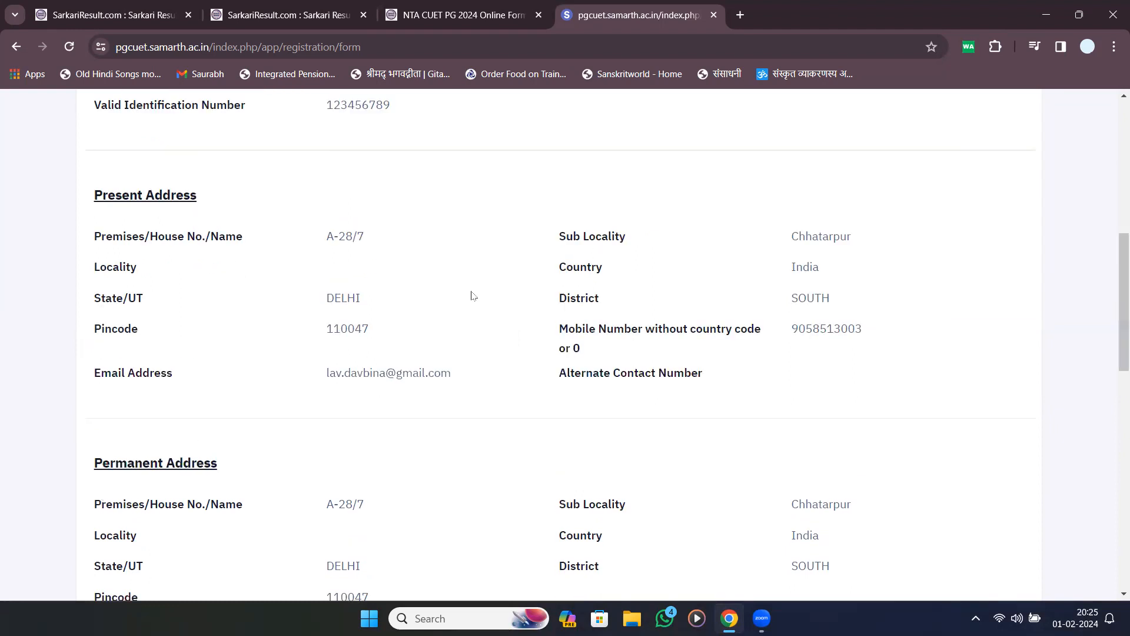
{"action": "scroll", "coordinate": [473, 295], "scroll_direction": "down", "scroll_amount": 8}
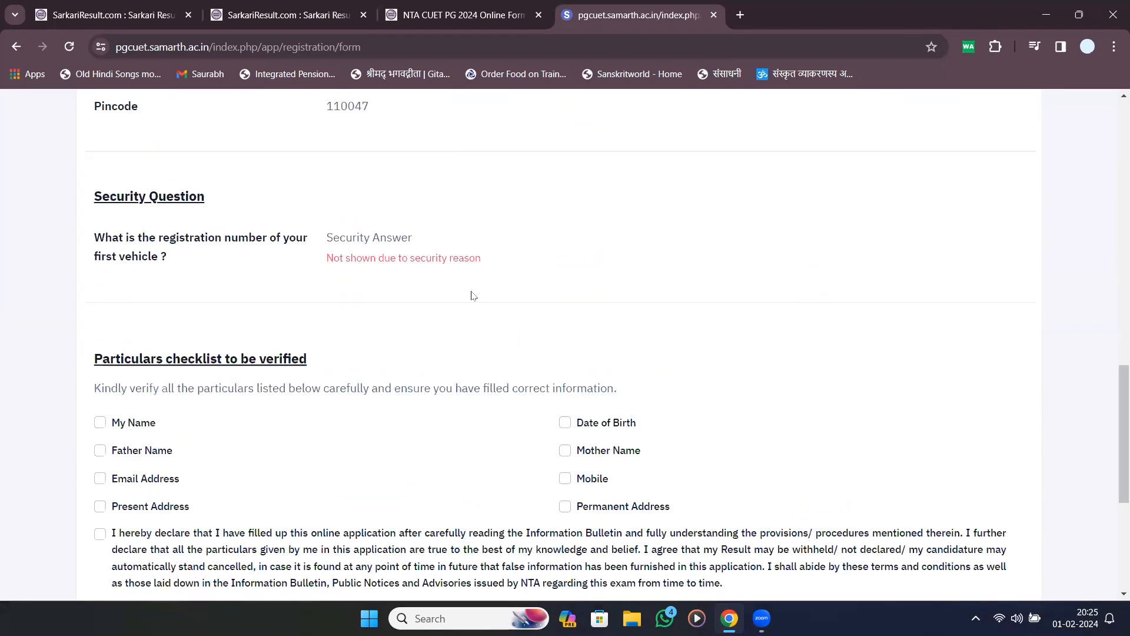
{"action": "scroll", "coordinate": [473, 295], "scroll_direction": "down", "scroll_amount": 4}
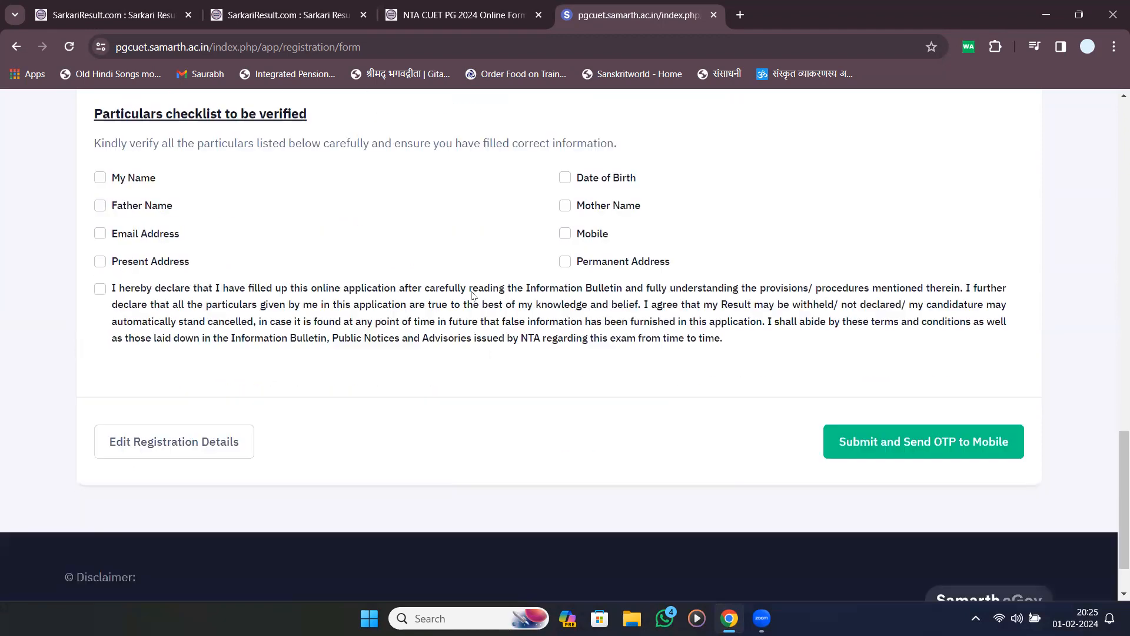
Mark all eight particulars in the verification checklist, from My Name to Permanent Address, as checked and accept the declaration
{"action": "left_click", "coordinate": [100, 177]}
{"action": "left_click", "coordinate": [103, 206]}
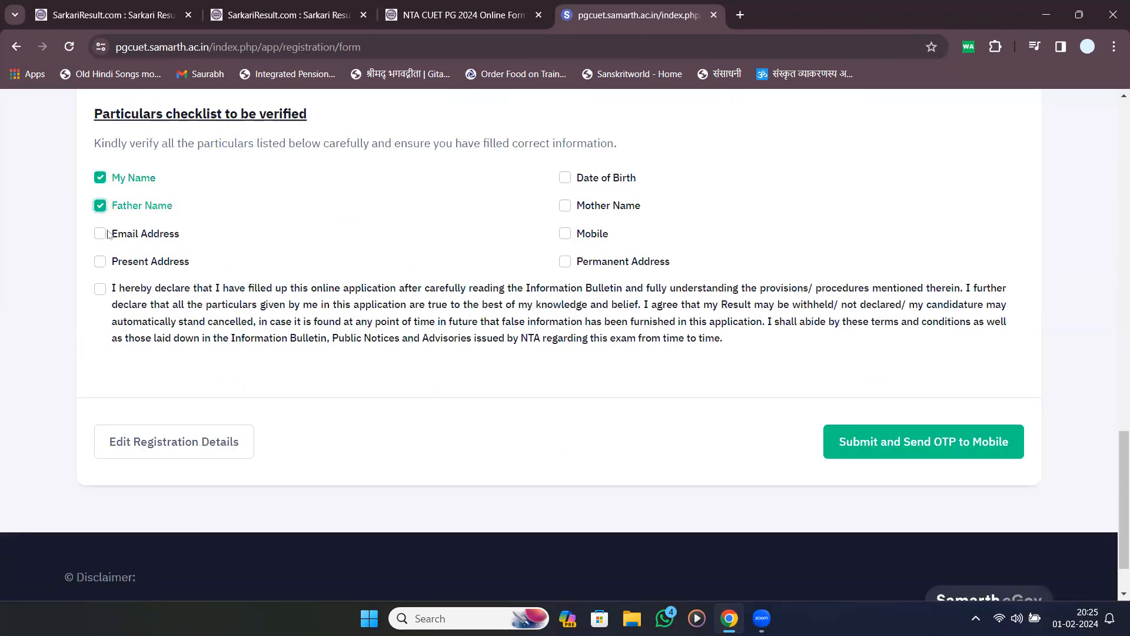
{"action": "left_click", "coordinate": [100, 234]}
{"action": "left_click", "coordinate": [100, 261]}
{"action": "left_click", "coordinate": [565, 177]}
{"action": "left_click", "coordinate": [565, 205]}
{"action": "left_click", "coordinate": [565, 233]}
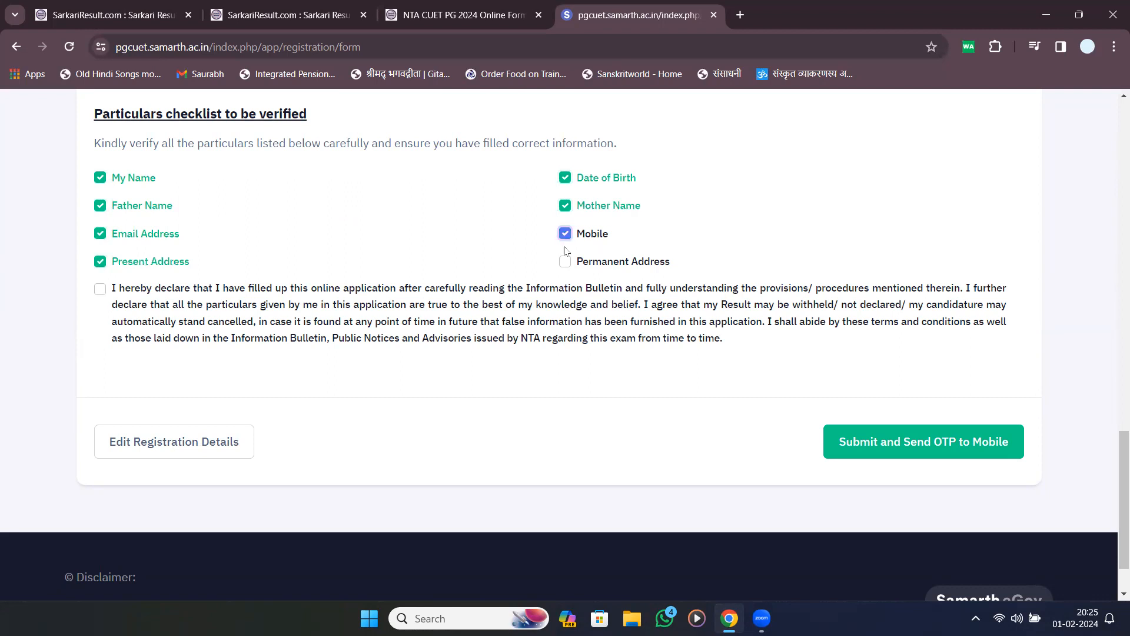
{"action": "left_click", "coordinate": [566, 262]}
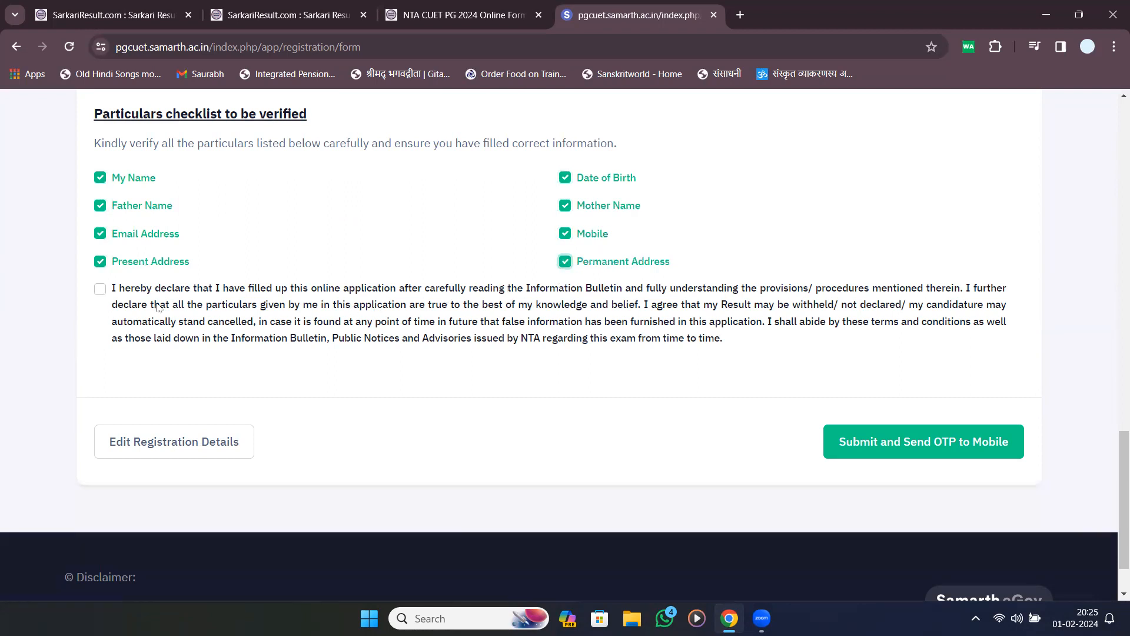
{"action": "left_click", "coordinate": [101, 289]}
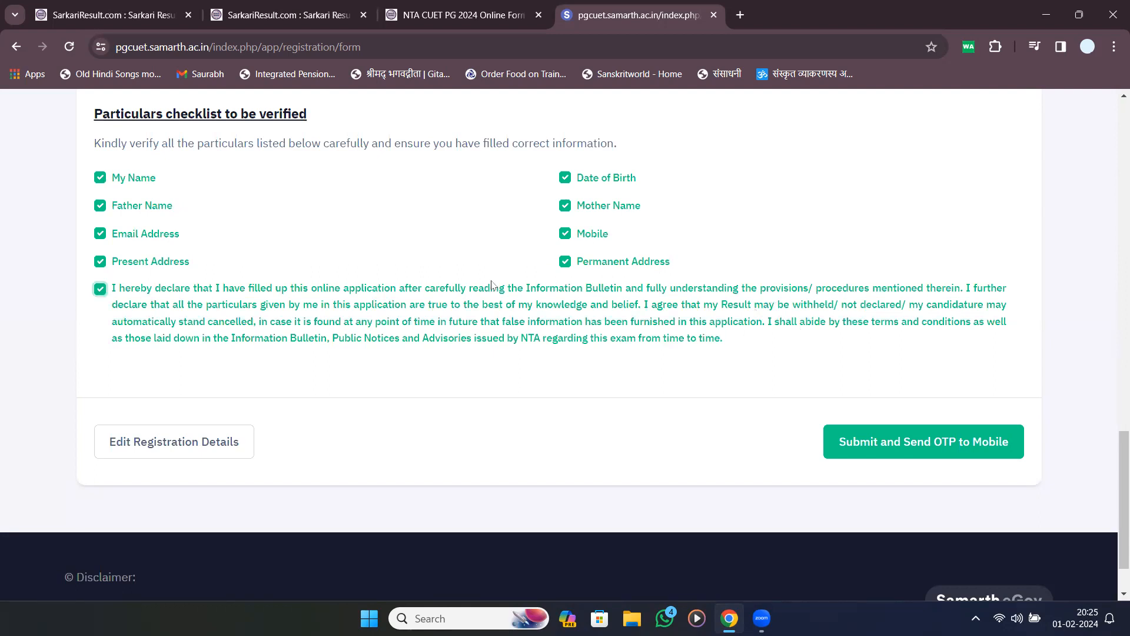
Circle Edit Registration Details with a red freehand annotation, and submit the verified details so that an OTP is sent to the mobile
{"action": "left_click", "coordinate": [1050, 2]}
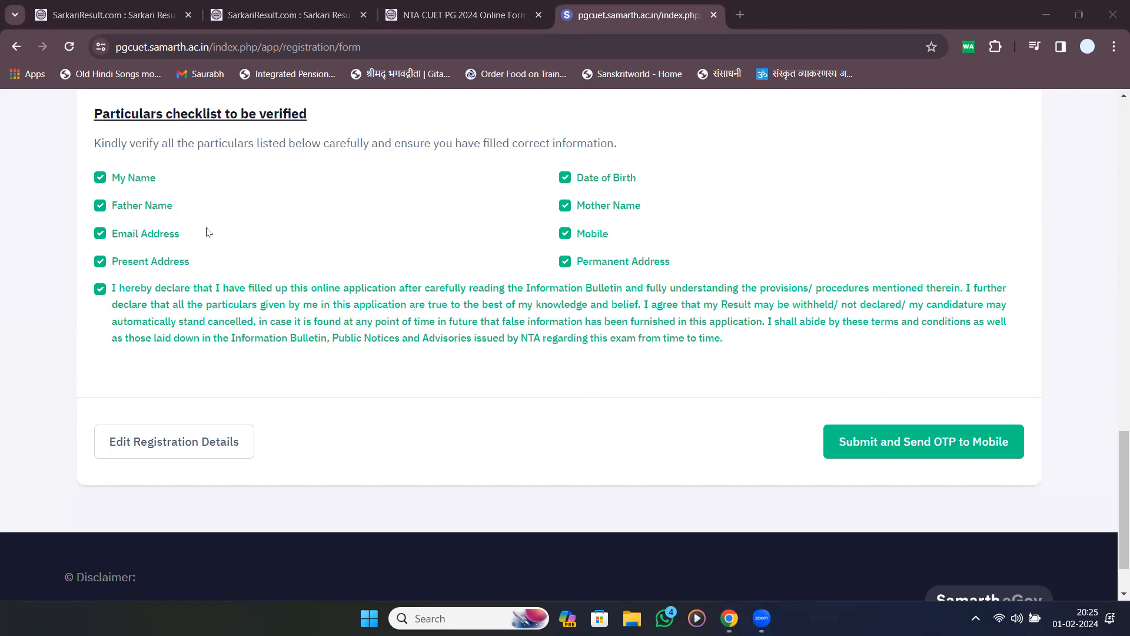
{"action": "mouse_move", "coordinate": [234, 407]}
{"action": "left_mouse_down"}
{"action": "mouse_move", "coordinate": [58, 420]}
{"action": "mouse_move", "coordinate": [363, 436]}
{"action": "mouse_move", "coordinate": [250, 391]}
{"action": "left_mouse_up"}
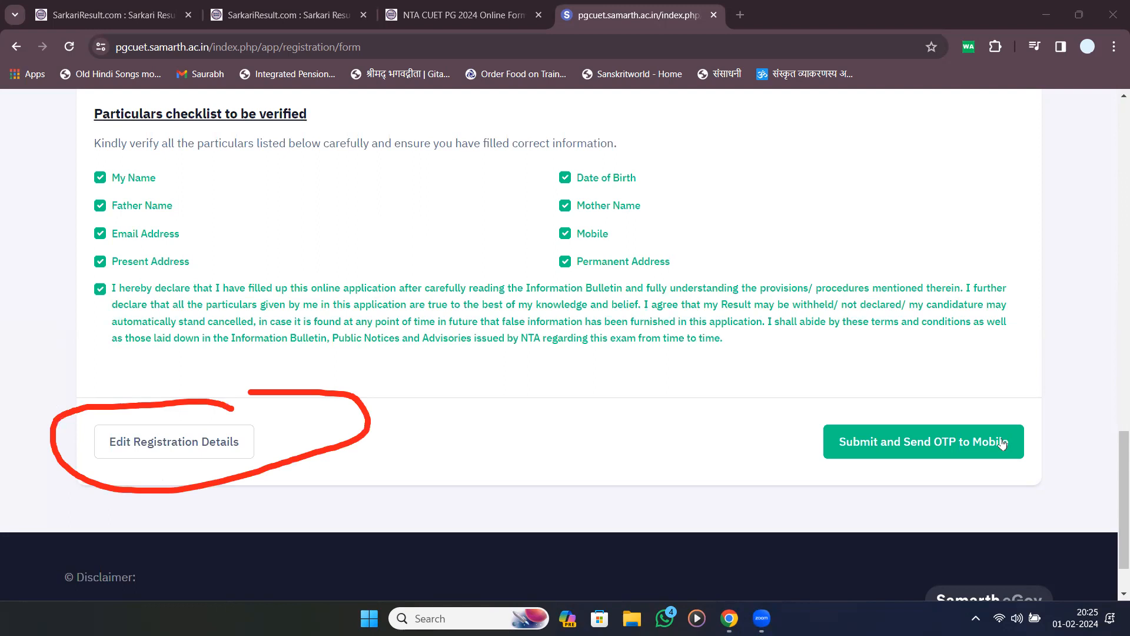
{"action": "left_click", "coordinate": [941, 448]}
{"action": "left_click", "coordinate": [941, 449]}
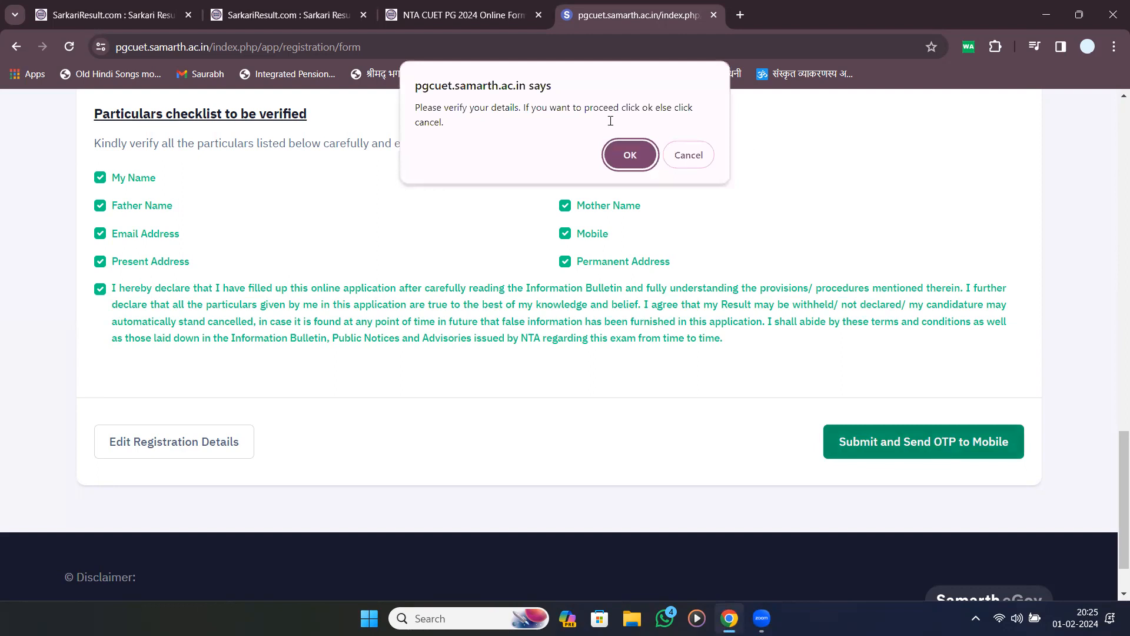
{"action": "left_click", "coordinate": [617, 152]}
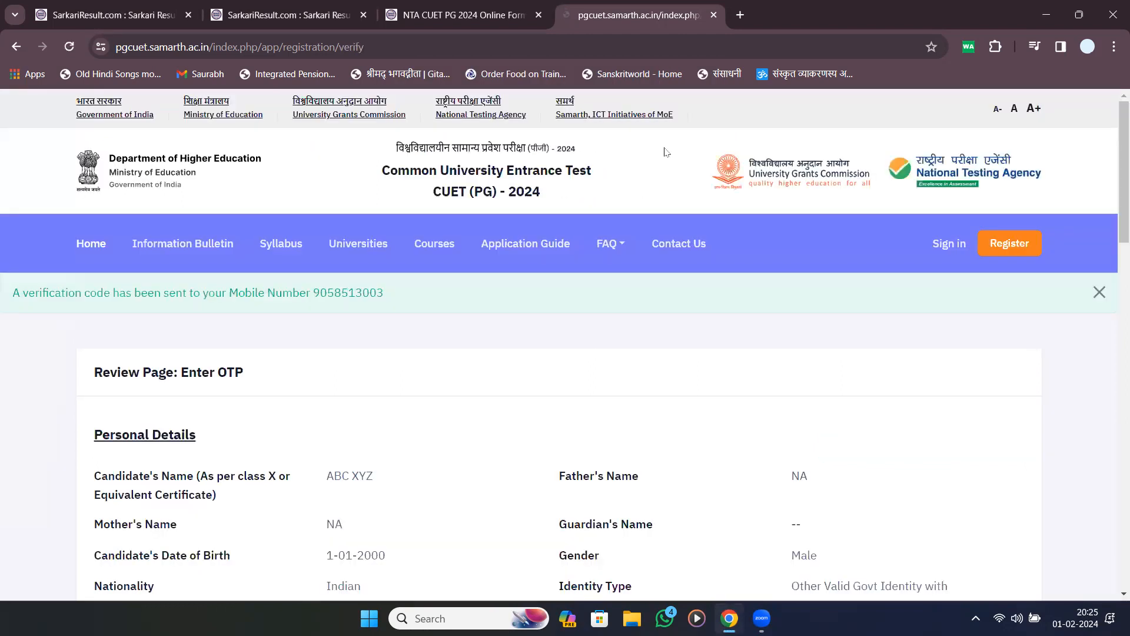
Enter the one-time password received on the mobile and the security pin from the image, and submit the verification
{"action": "scroll", "coordinate": [659, 151], "scroll_direction": "down", "scroll_amount": 8}
{"action": "scroll", "coordinate": [660, 151], "scroll_direction": "down", "scroll_amount": 10}
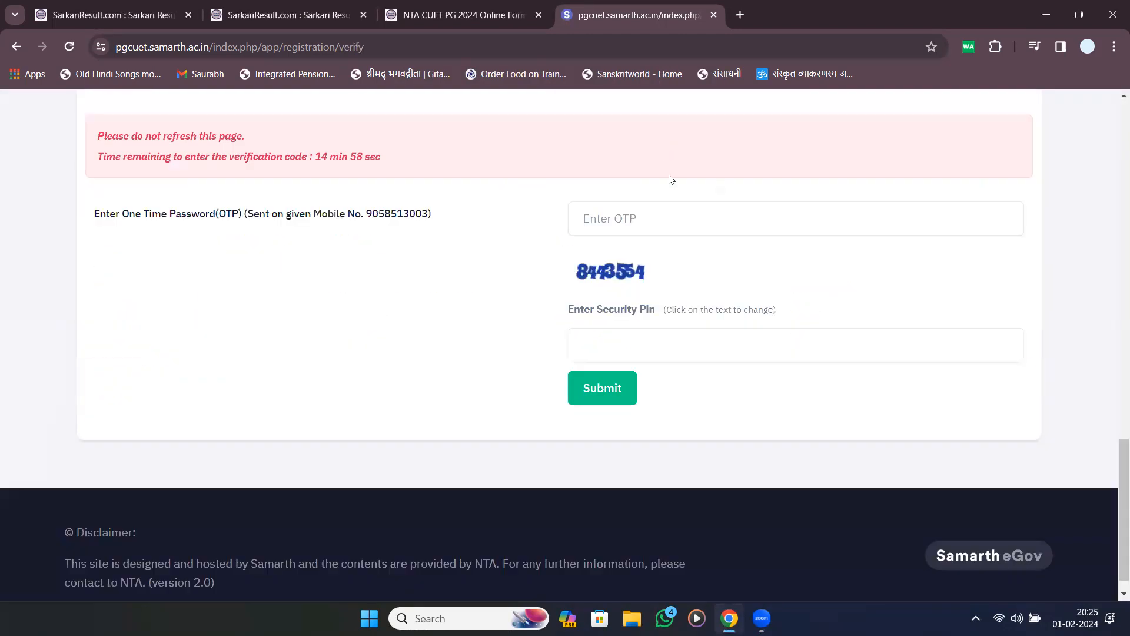
{"action": "left_click", "coordinate": [674, 220]}
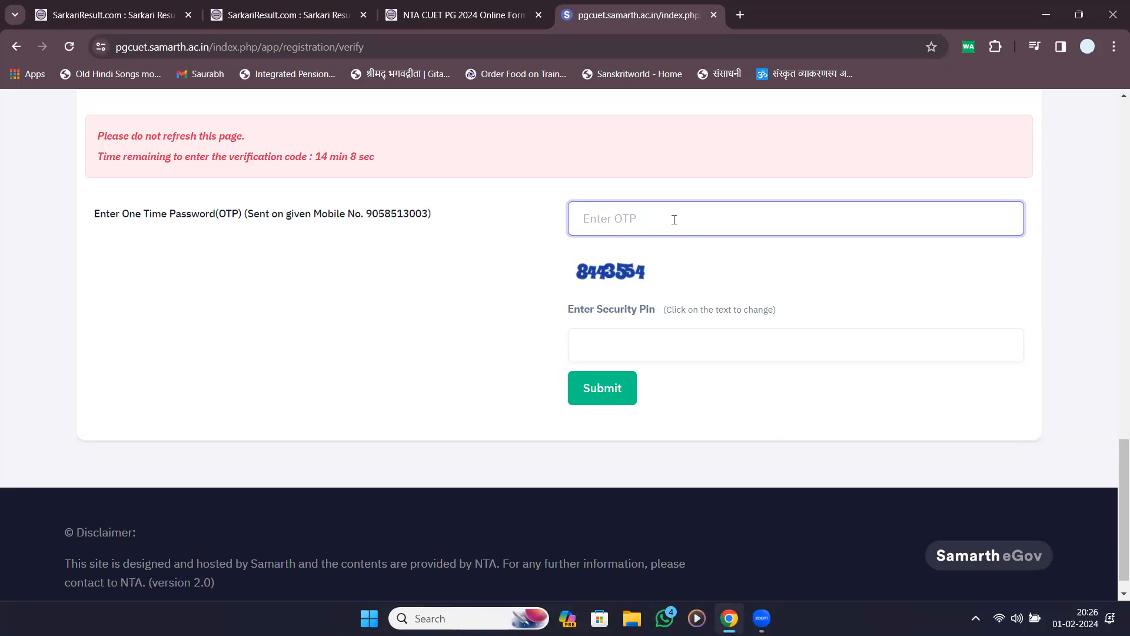
{"action": "key", "text": "Tab"}
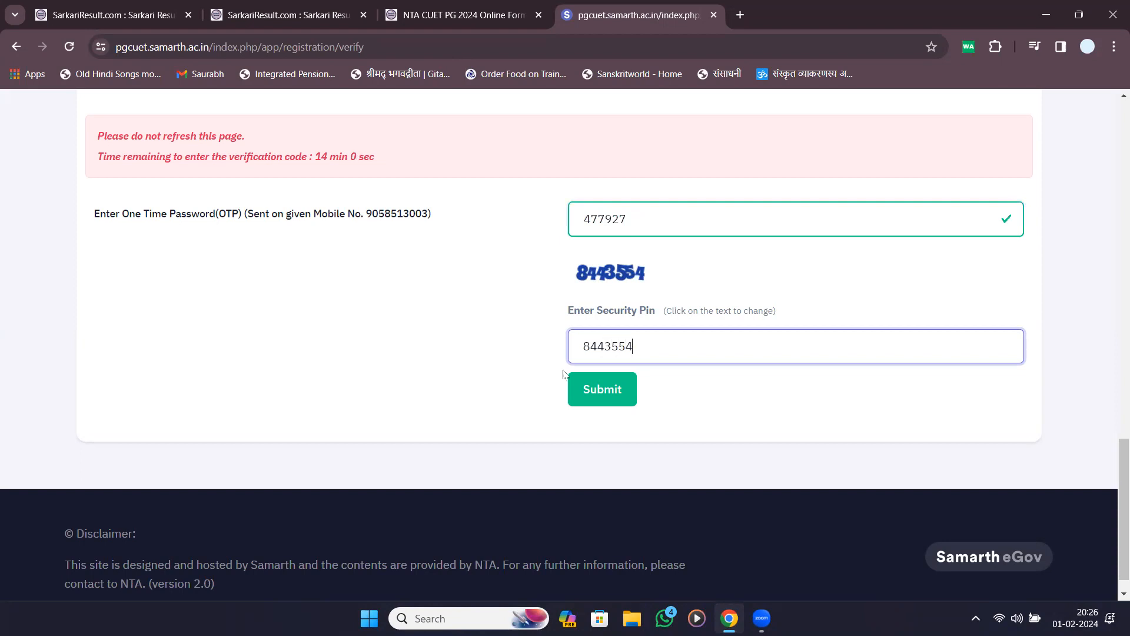
{"action": "left_click", "coordinate": [604, 388]}
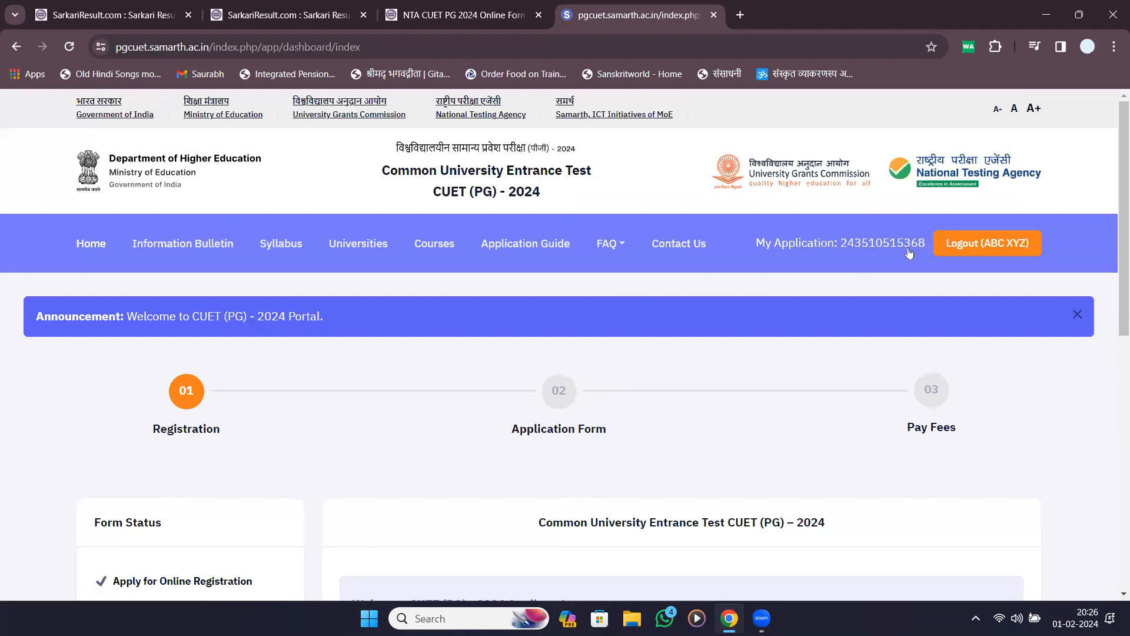
Copy the application number from the candidate dashboard and log out of the account
{"action": "left_click_drag", "start_coordinate": [925, 246], "coordinate": [841, 252]}
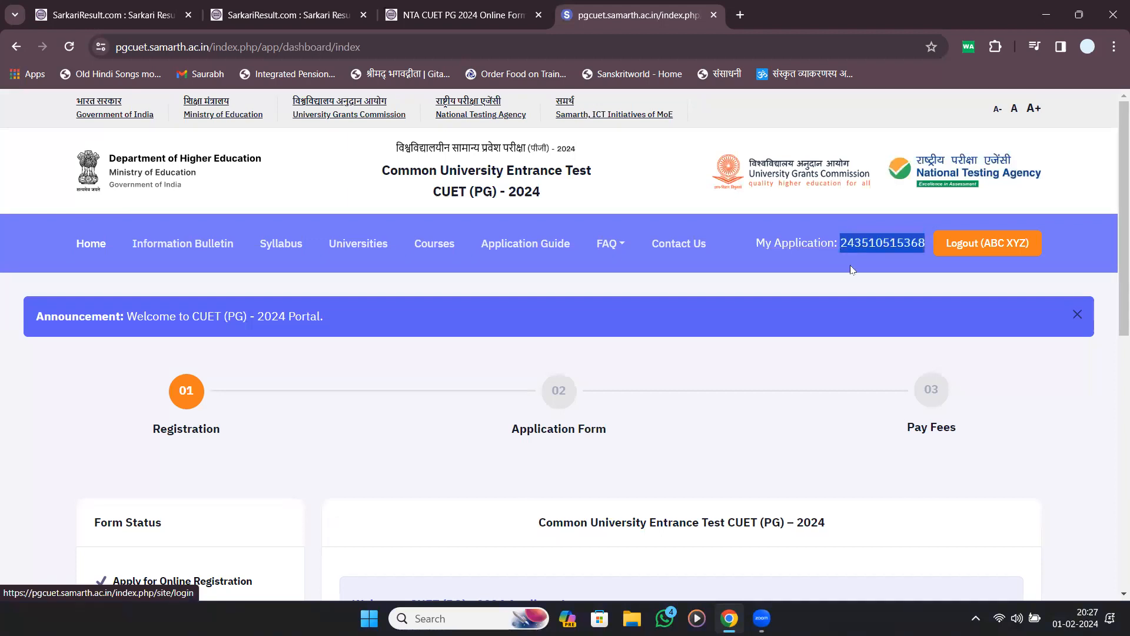
{"action": "scroll", "coordinate": [848, 270], "scroll_direction": "down", "scroll_amount": 8}
{"action": "scroll", "coordinate": [848, 270], "scroll_direction": "up", "scroll_amount": 7}
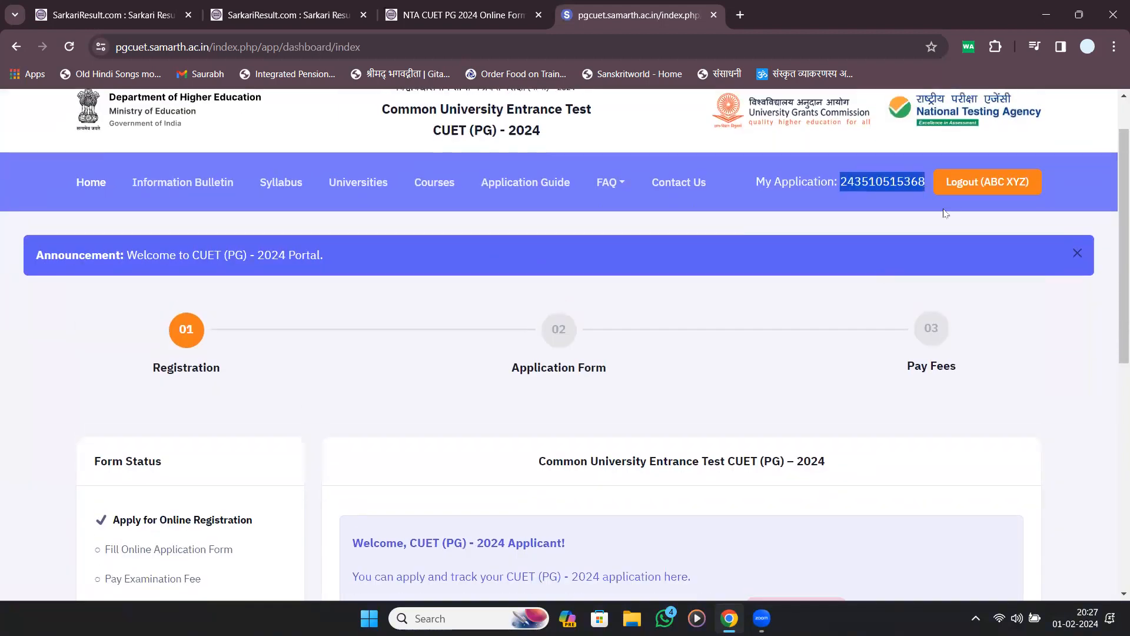
{"action": "left_click", "coordinate": [990, 178]}
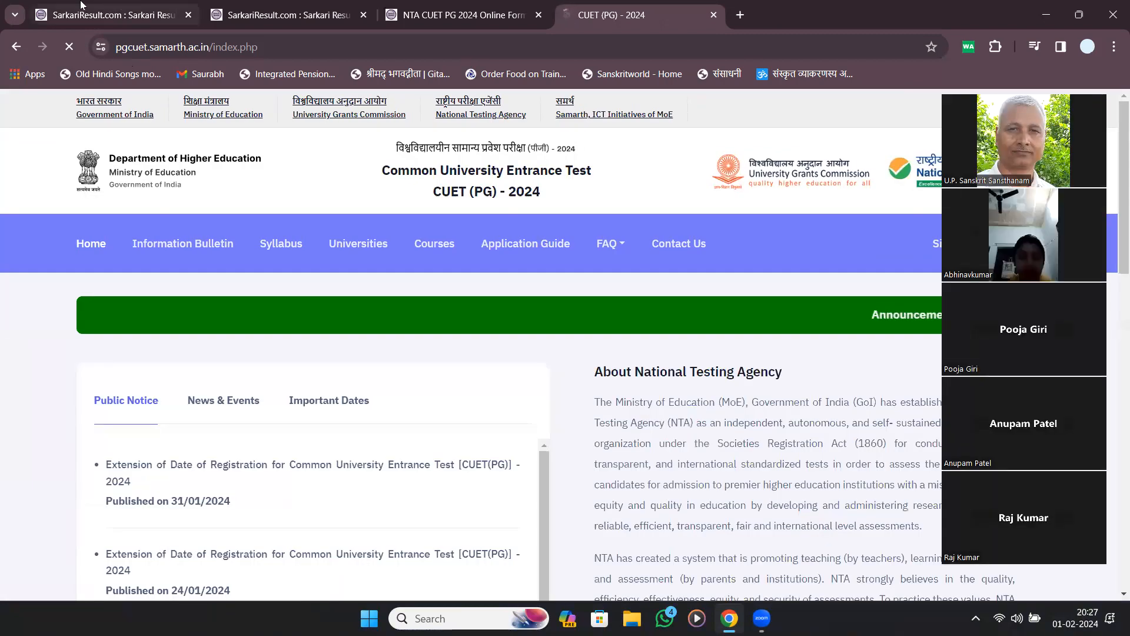
Close the CUET portal tab and open the CUET PG 2024 Login link from SarkariResult's NTA CUET PG 2024 Online Form post
{"action": "key", "text": "ctrl+w"}
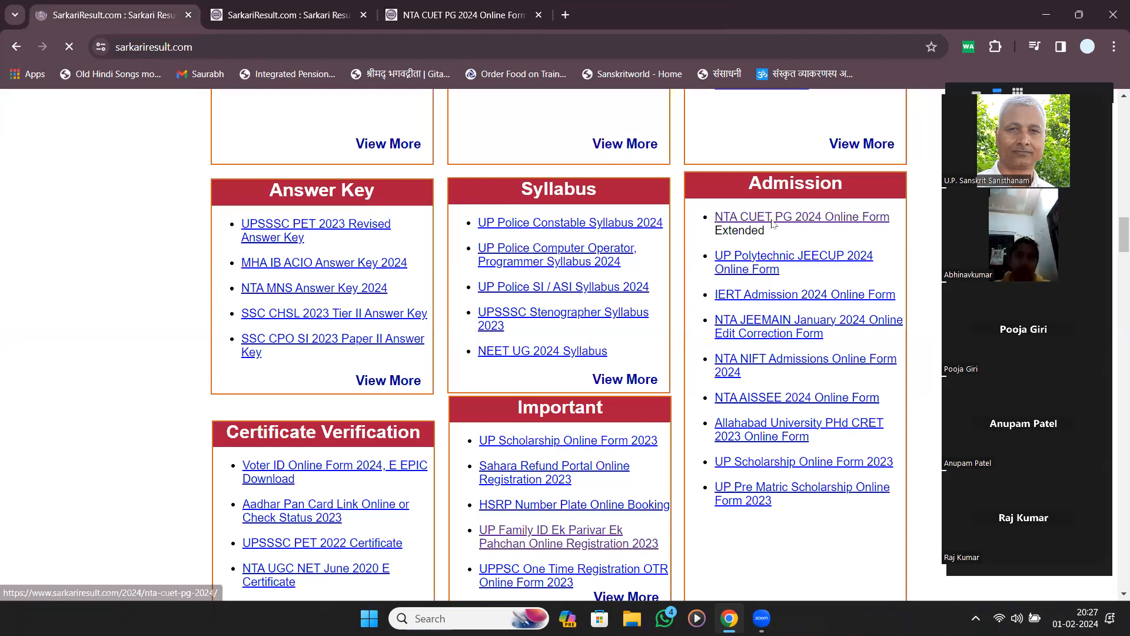
{"action": "left_click", "coordinate": [772, 217]}
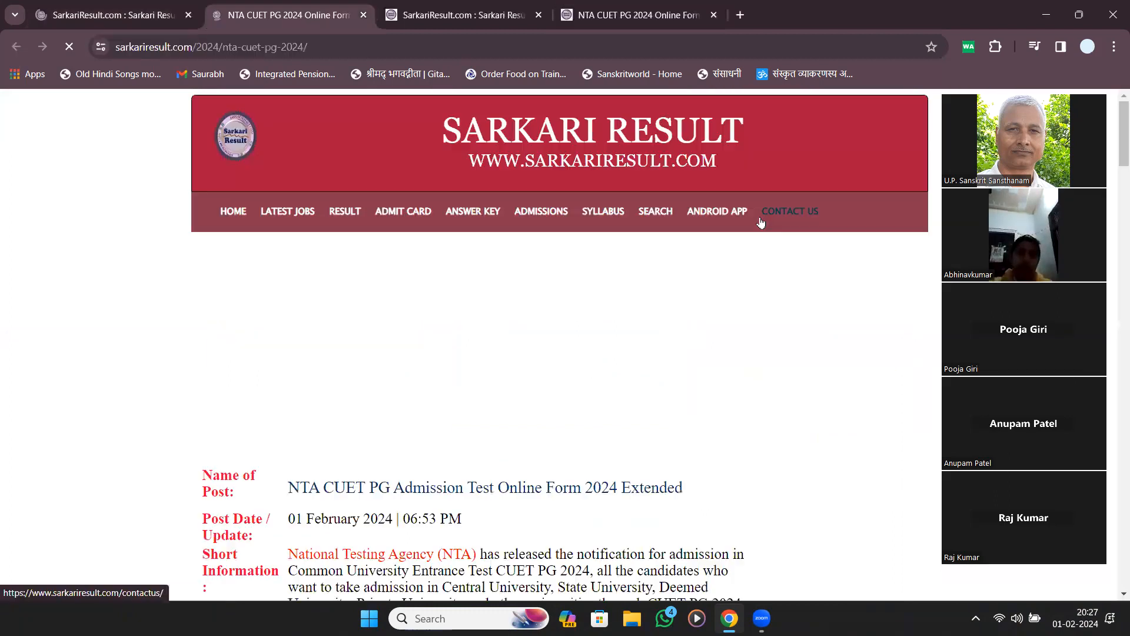
{"action": "scroll", "coordinate": [754, 238], "scroll_direction": "down", "scroll_amount": 10}
{"action": "scroll", "coordinate": [687, 313], "scroll_direction": "down", "scroll_amount": 4}
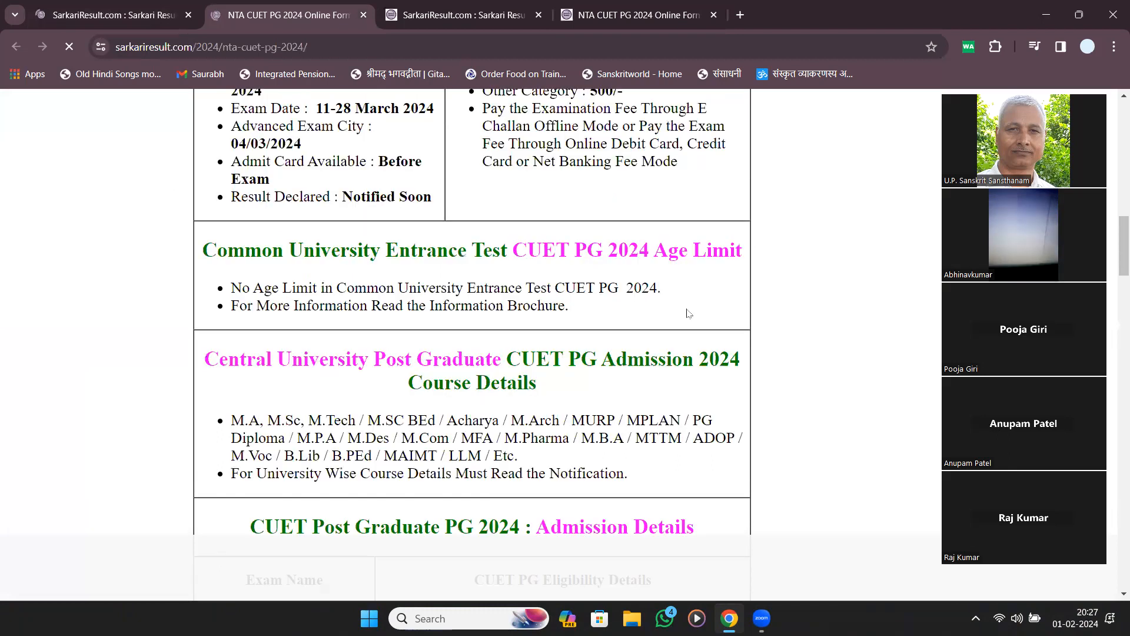
{"action": "scroll", "coordinate": [610, 334], "scroll_direction": "down", "scroll_amount": 7}
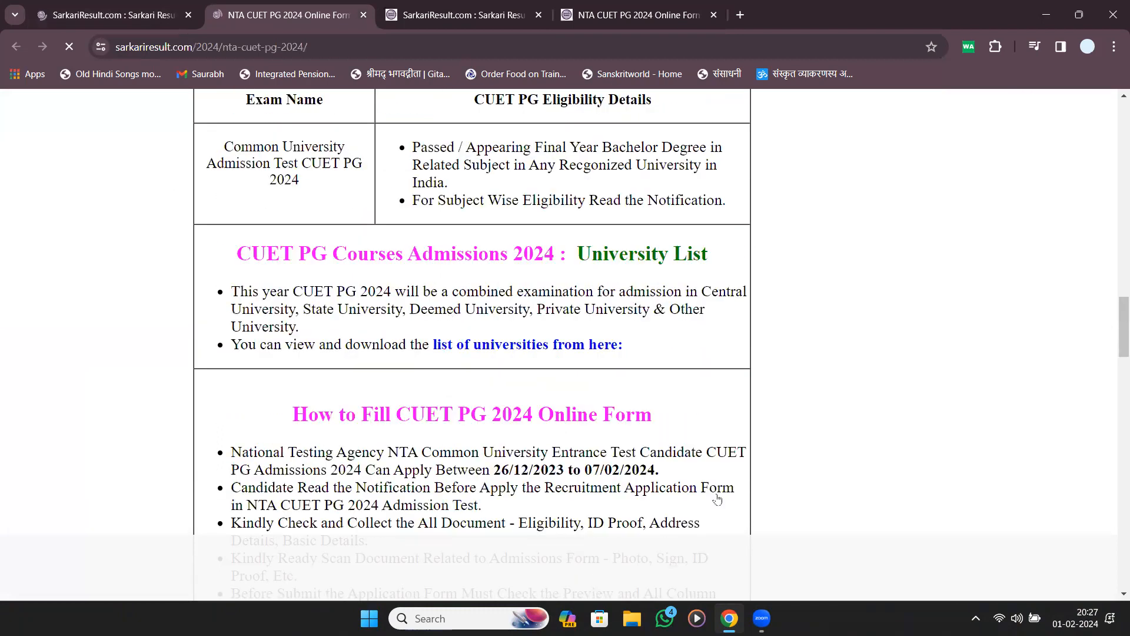
{"action": "scroll", "coordinate": [715, 495], "scroll_direction": "down", "scroll_amount": 8}
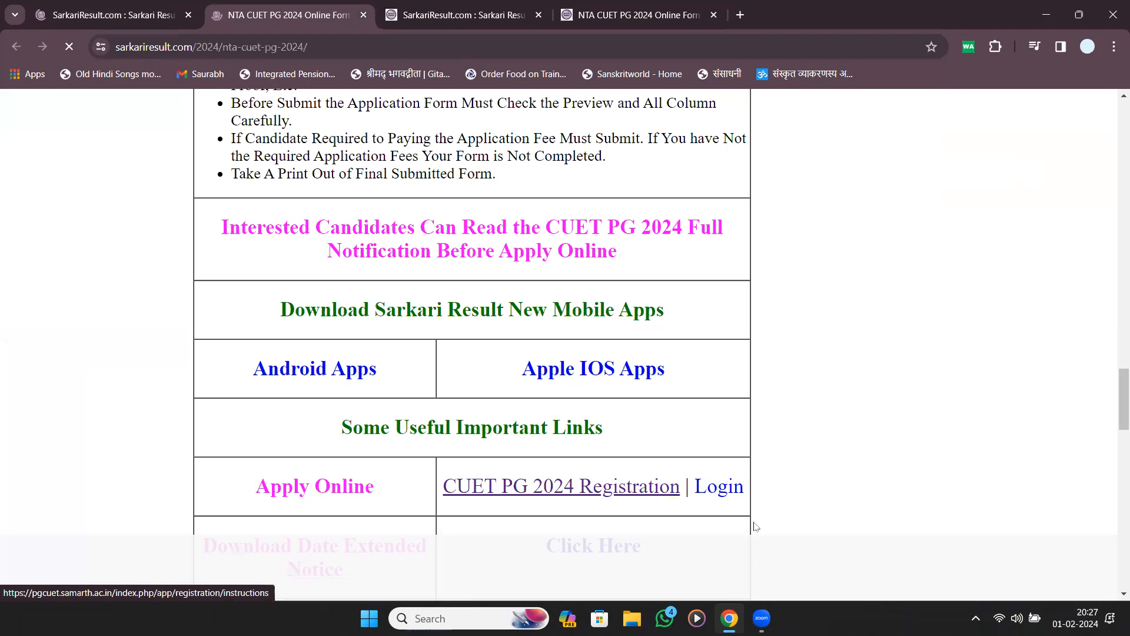
{"action": "left_click", "coordinate": [730, 492]}
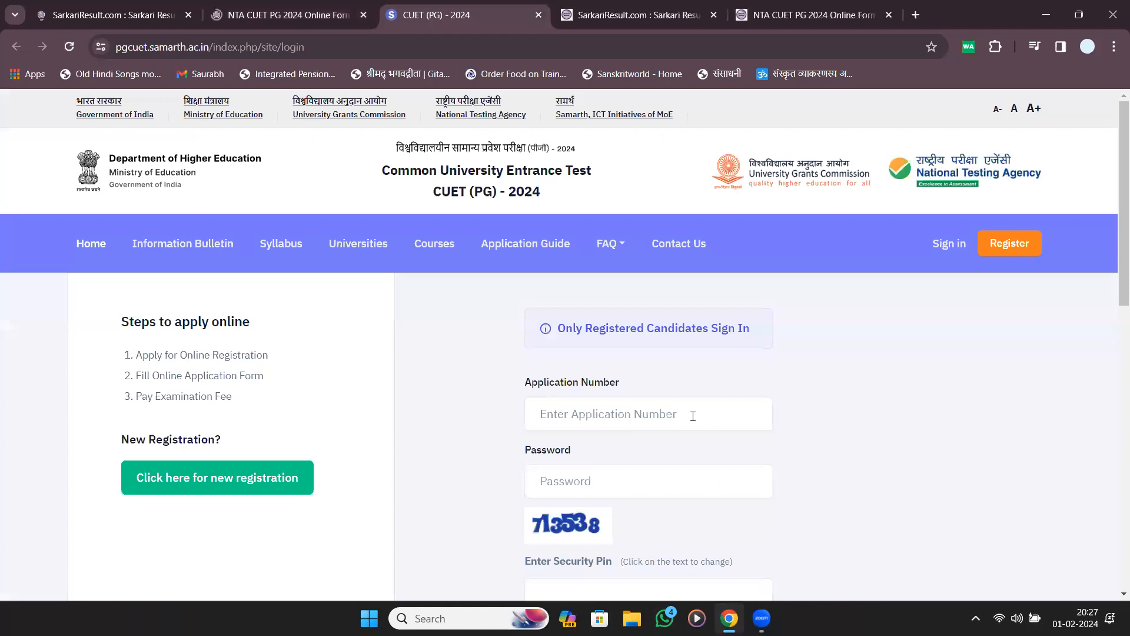
Paste the copied application number once into the sign-in form's Application Number
{"action": "left_click", "coordinate": [693, 417]}
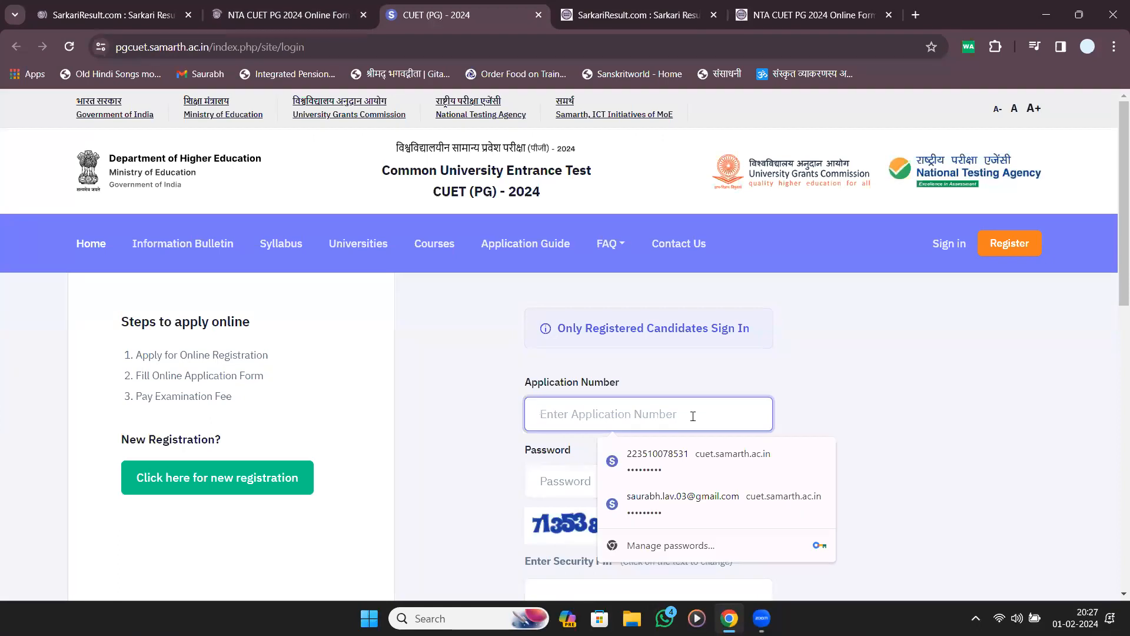
{"action": "key", "text": "ctrl+v"}
{"action": "key", "text": "ctrl+v"}
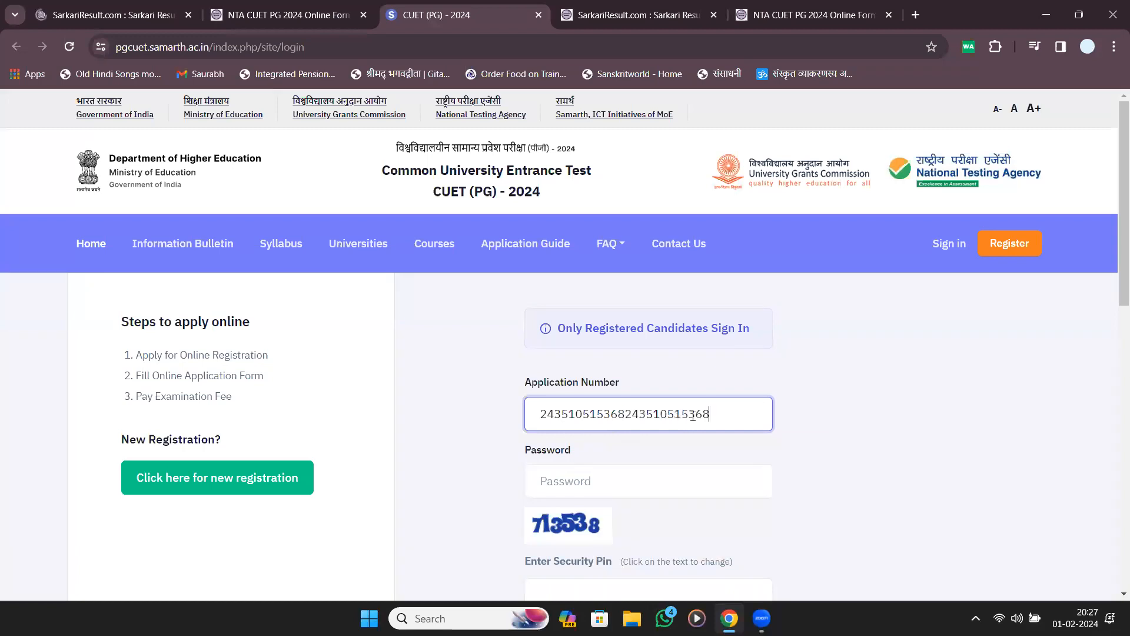
{"action": "key", "text": "ctrl+z"}
{"action": "key", "text": "Tab"}
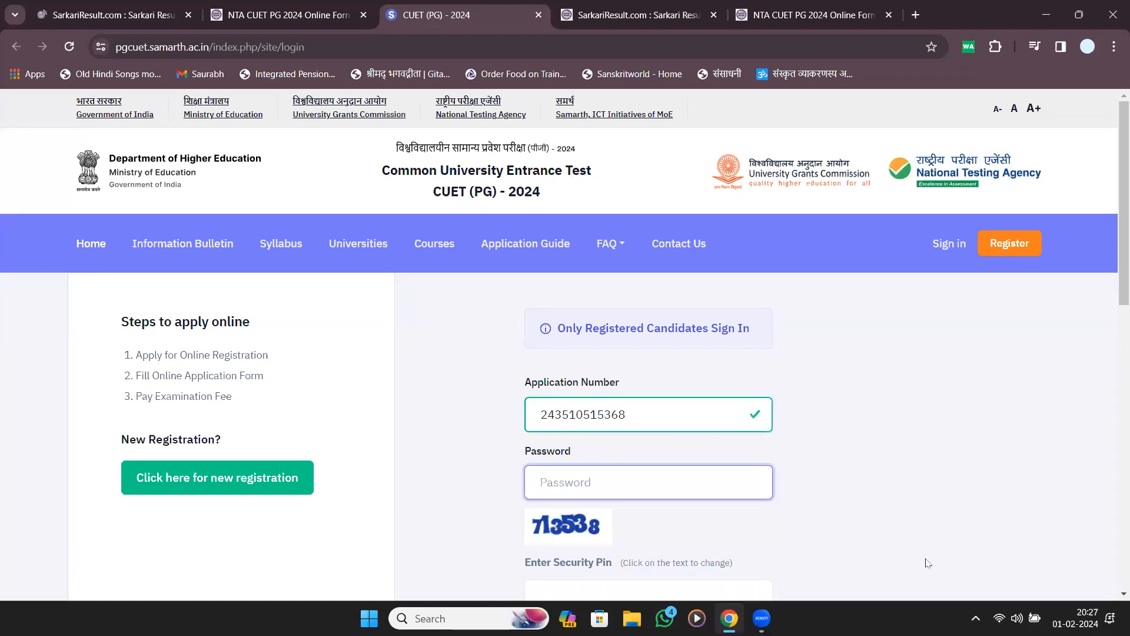
Enter the account password and the security pin shown in the image, and log in to the candidate dashboard
{"action": "type", "text": "•••••••••••••"}
{"action": "scroll", "coordinate": [907, 582], "scroll_direction": "down", "scroll_amount": 2}
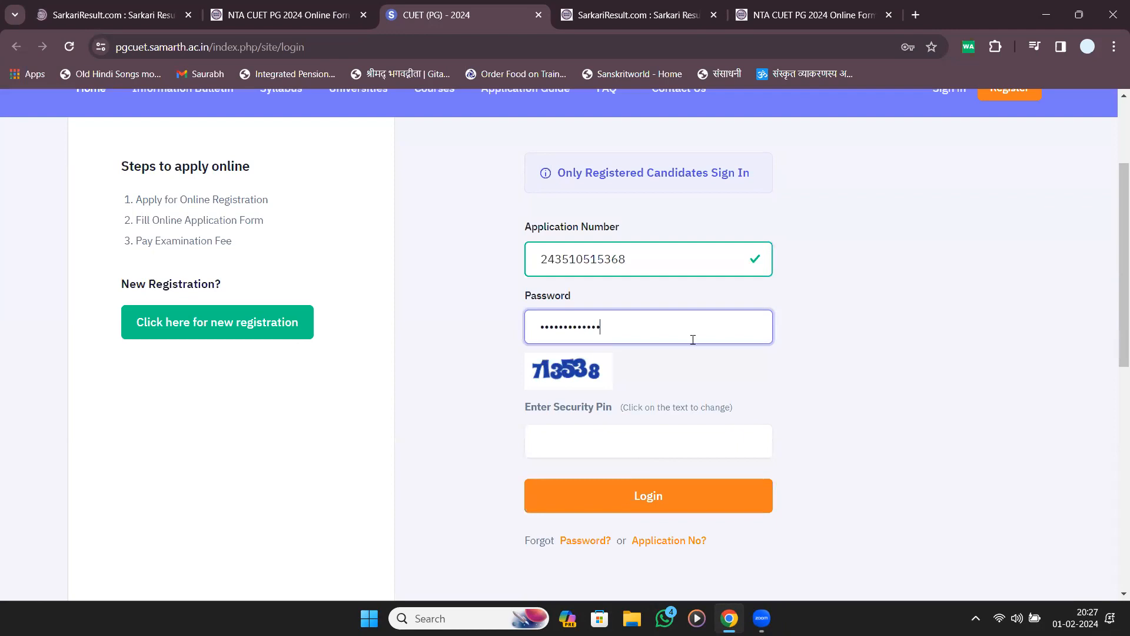
{"action": "scroll", "coordinate": [692, 339], "scroll_direction": "down", "scroll_amount": 1}
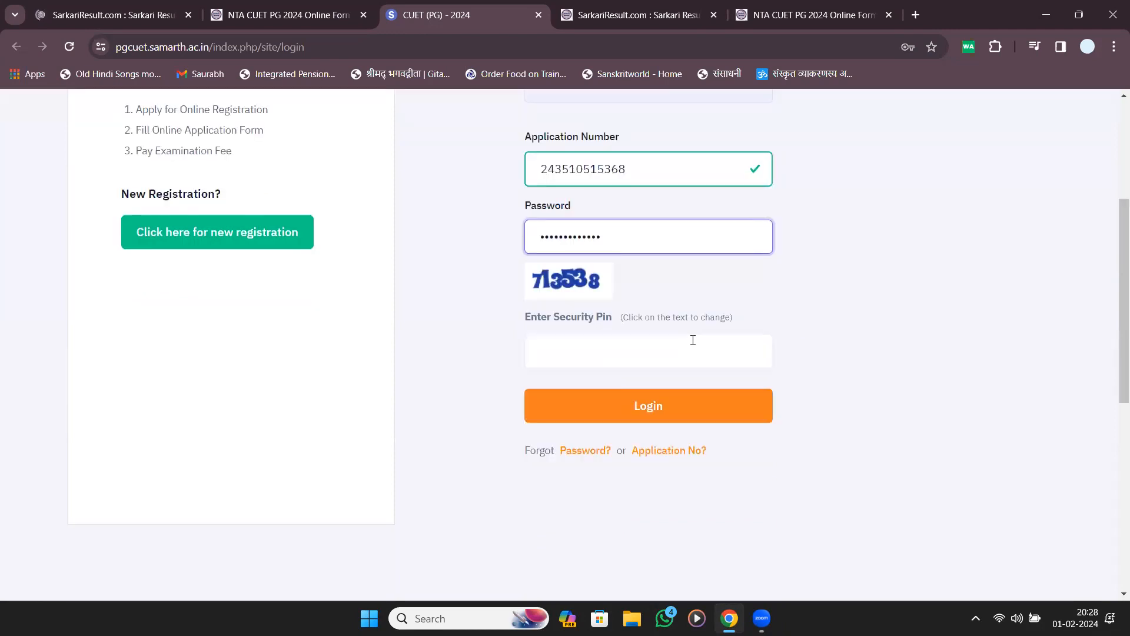
{"action": "left_click", "coordinate": [693, 340]}
{"action": "type", "text": "713538"}
{"action": "left_click", "coordinate": [611, 422]}
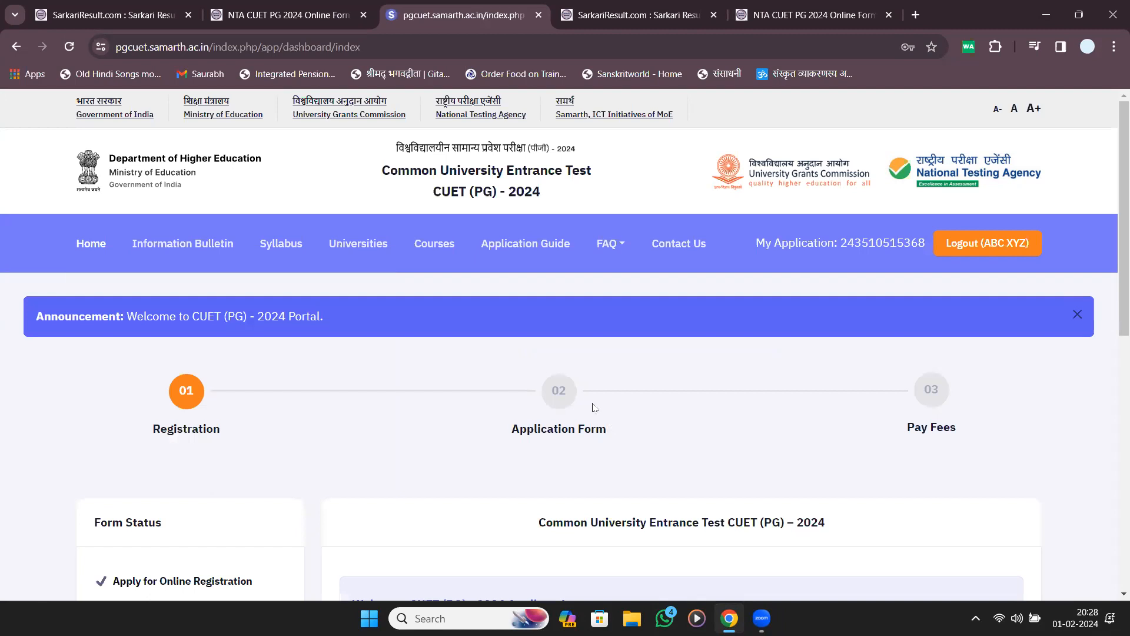
Continue from the candidate dashboard to the application form's Personal Details
{"action": "scroll", "coordinate": [593, 403], "scroll_direction": "down", "scroll_amount": 5}
{"action": "scroll", "coordinate": [255, 296], "scroll_direction": "up", "scroll_amount": 1}
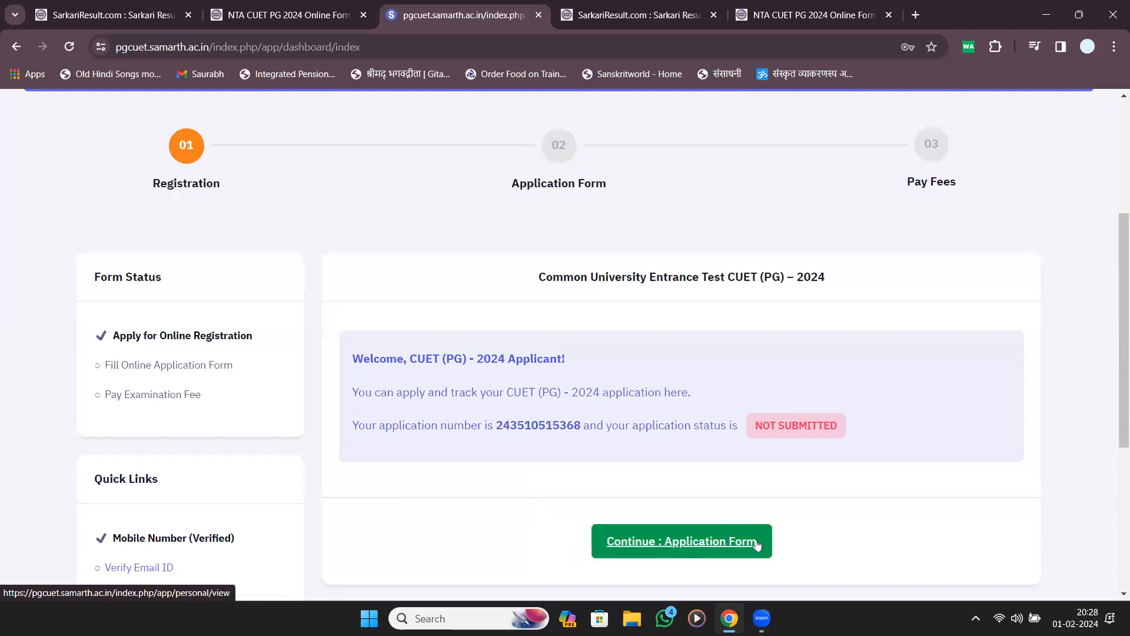
{"action": "left_click", "coordinate": [717, 533]}
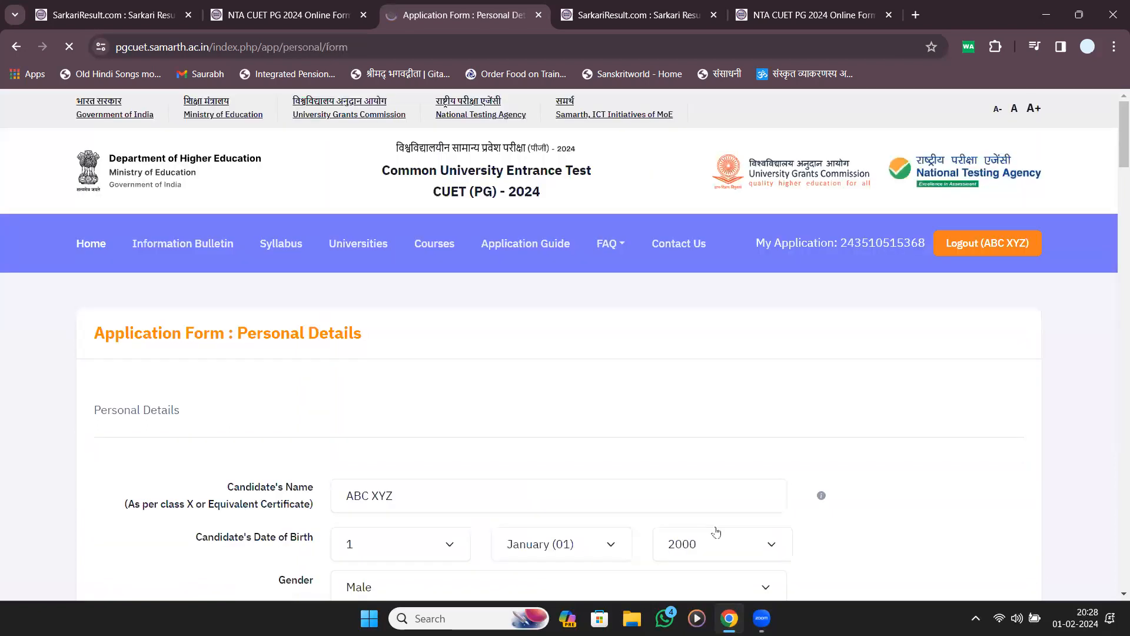
Examine the prefilled candidate name, date of birth, gender and nationality in the Personal Details section
{"action": "scroll", "coordinate": [239, 390], "scroll_direction": "down", "scroll_amount": 4}
{"action": "left_click", "coordinate": [442, 251]}
{"action": "left_click", "coordinate": [430, 292]}
{"action": "left_click", "coordinate": [599, 333]}
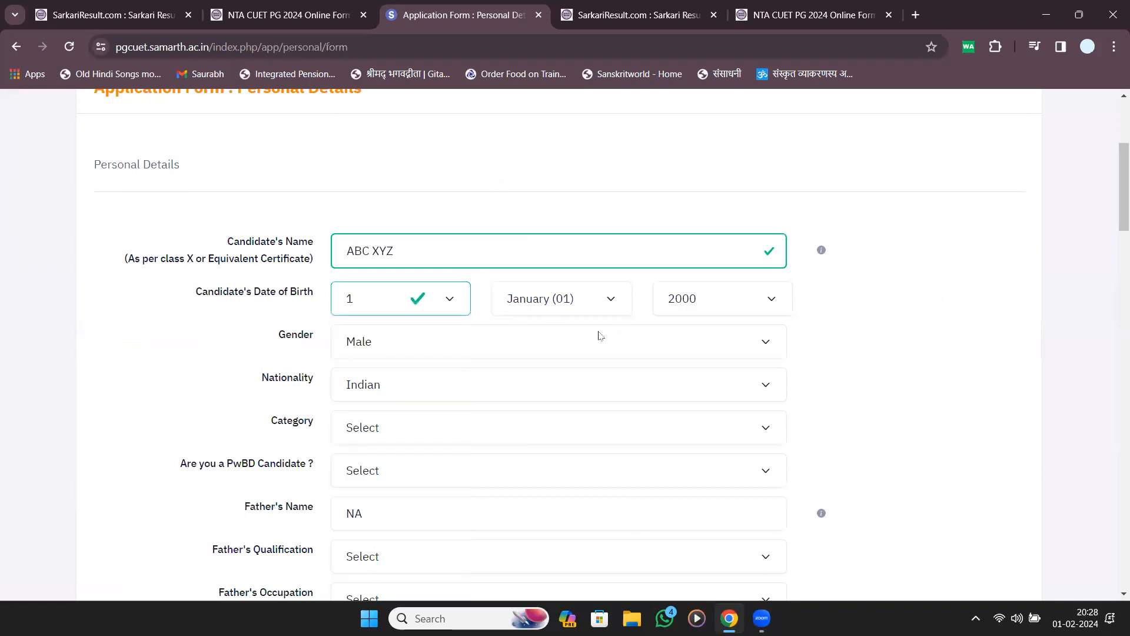
{"action": "scroll", "coordinate": [598, 333], "scroll_direction": "down", "scroll_amount": 9}
{"action": "scroll", "coordinate": [598, 331], "scroll_direction": "up", "scroll_amount": 12}
{"action": "scroll", "coordinate": [558, 374], "scroll_direction": "down", "scroll_amount": 4}
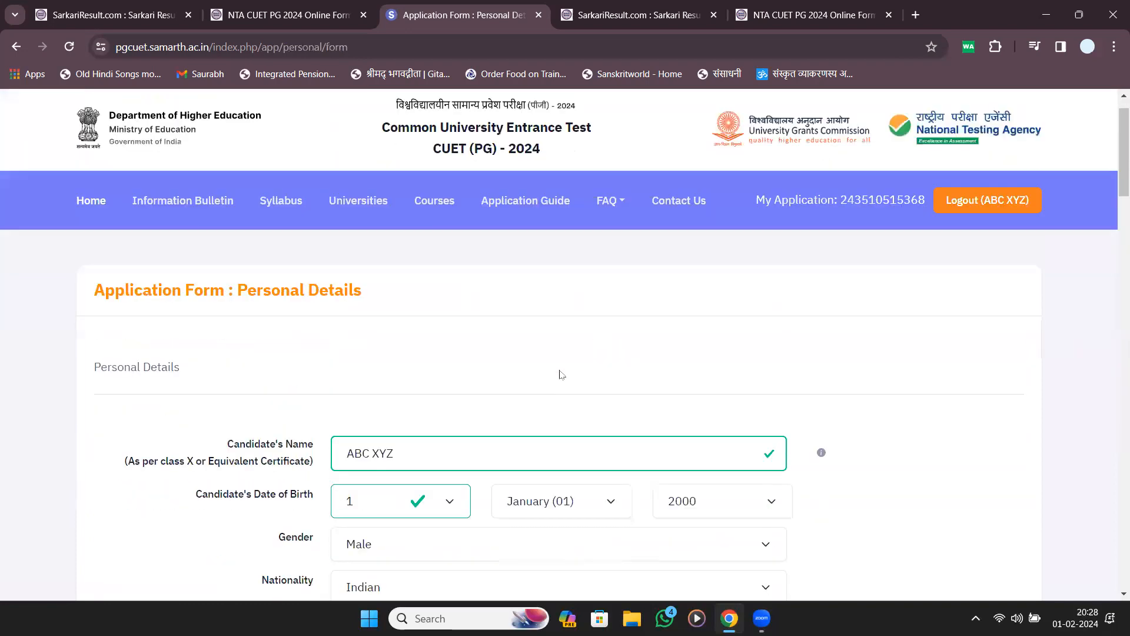
Set the candidate's Category to General/Unreserved and answer No to being a PwBD candidate
{"action": "left_click", "coordinate": [391, 429]}
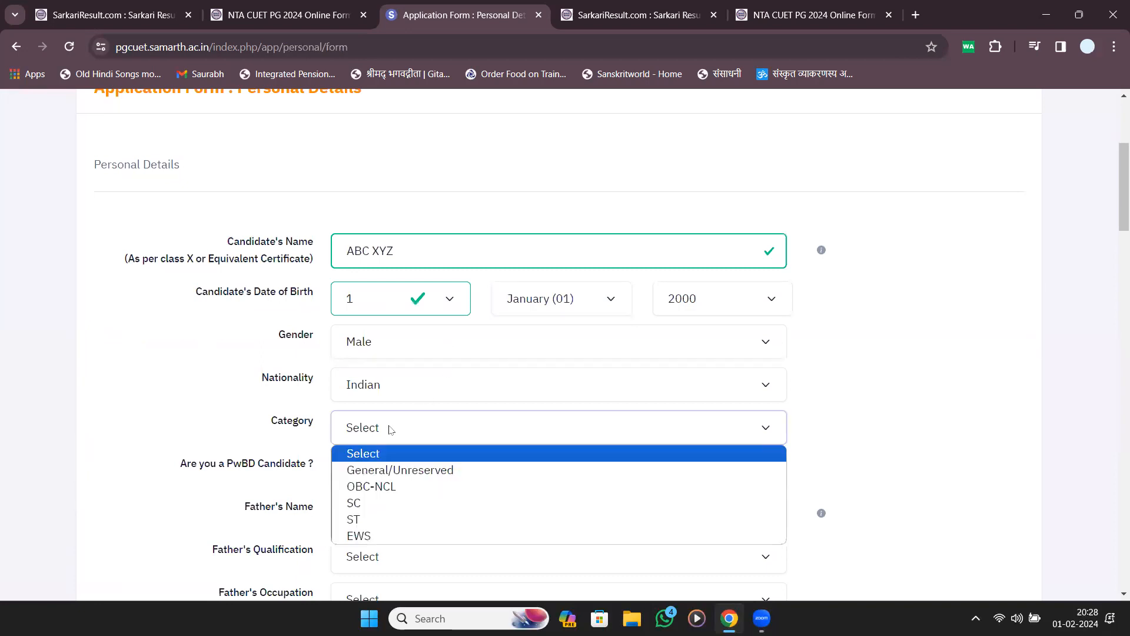
{"action": "left_click", "coordinate": [191, 386]}
{"action": "scroll", "coordinate": [270, 396], "scroll_direction": "down", "scroll_amount": 4}
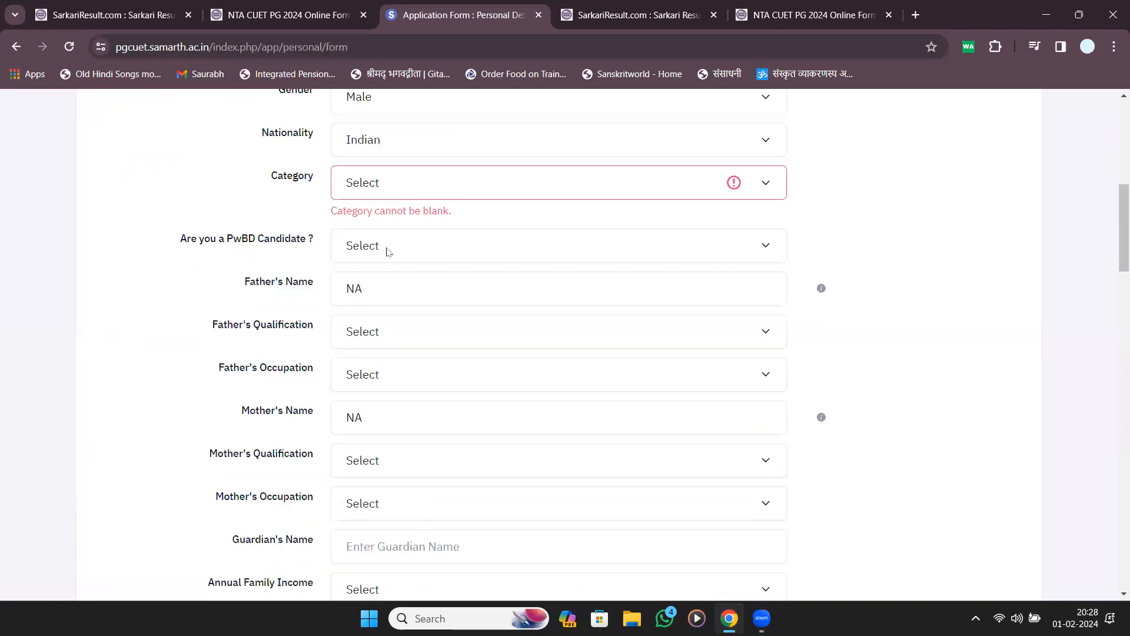
{"action": "left_click", "coordinate": [419, 191]}
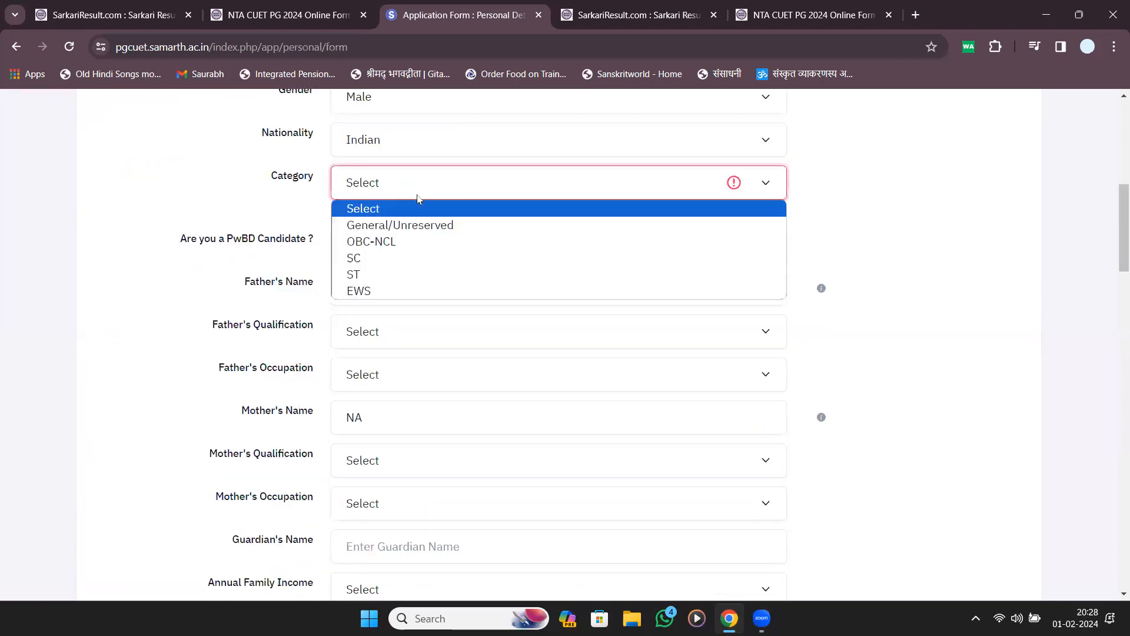
{"action": "left_click", "coordinate": [396, 225]}
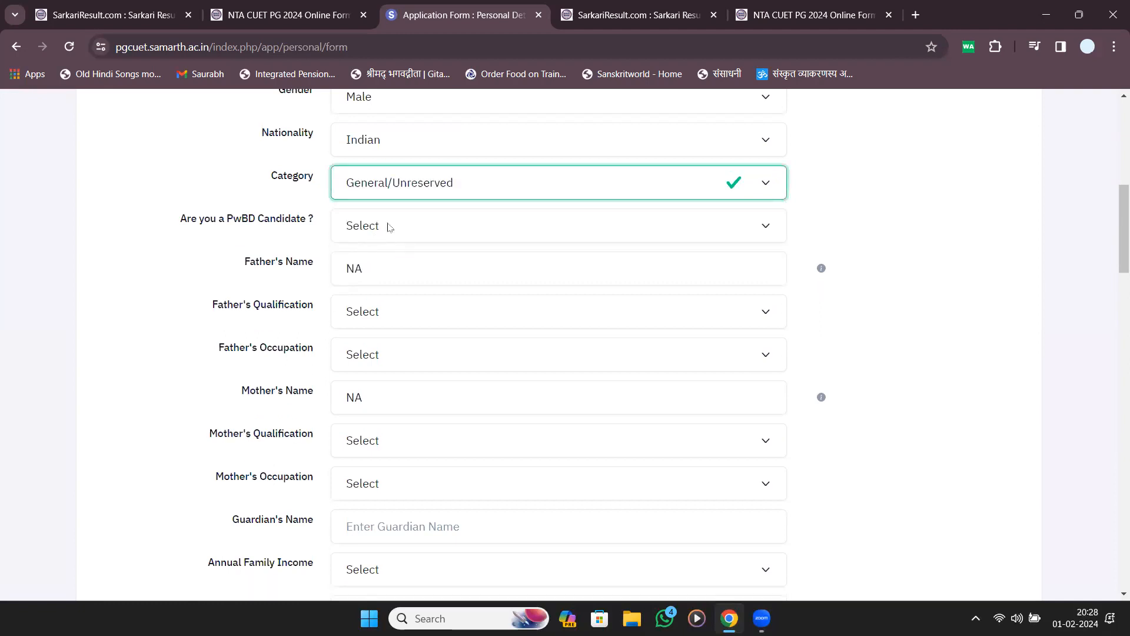
{"action": "left_click", "coordinate": [389, 226]}
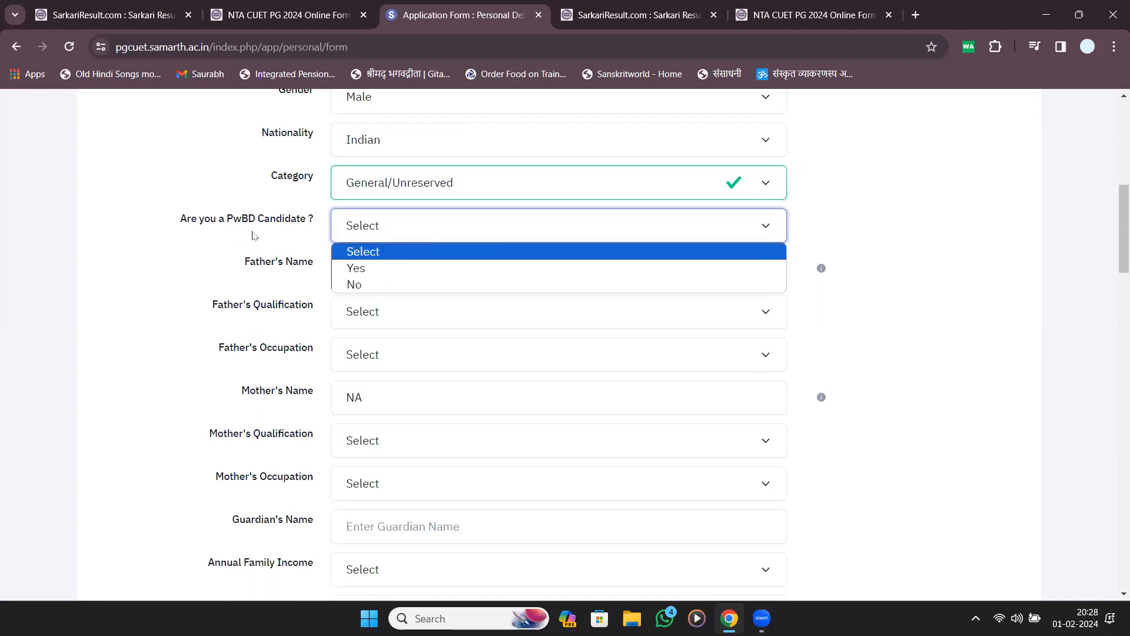
{"action": "left_click", "coordinate": [408, 284]}
Keep the father's name as filled and set both Father's Qualification and Father's Occupation to Not Applicable
{"action": "left_click", "coordinate": [406, 268]}
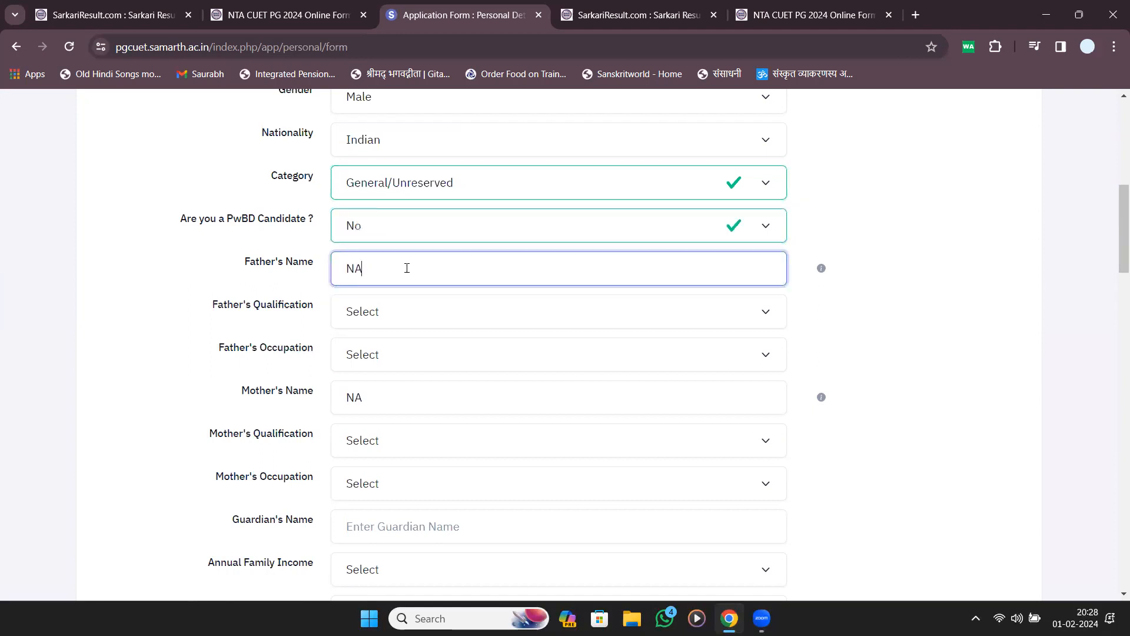
{"action": "left_click", "coordinate": [415, 317]}
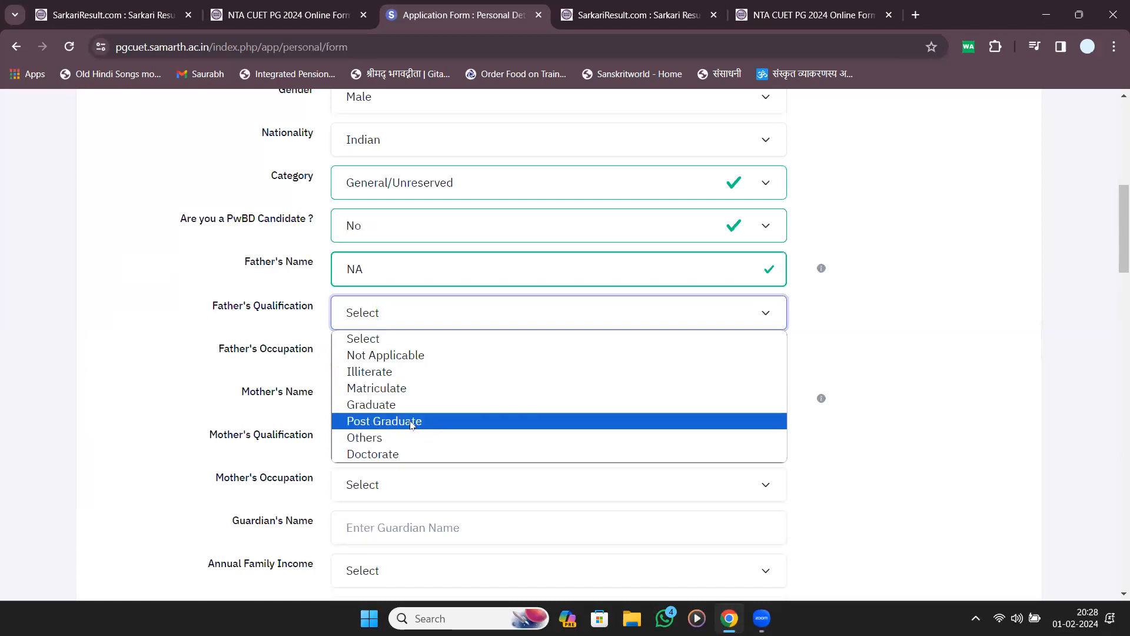
{"action": "left_click", "coordinate": [423, 356]}
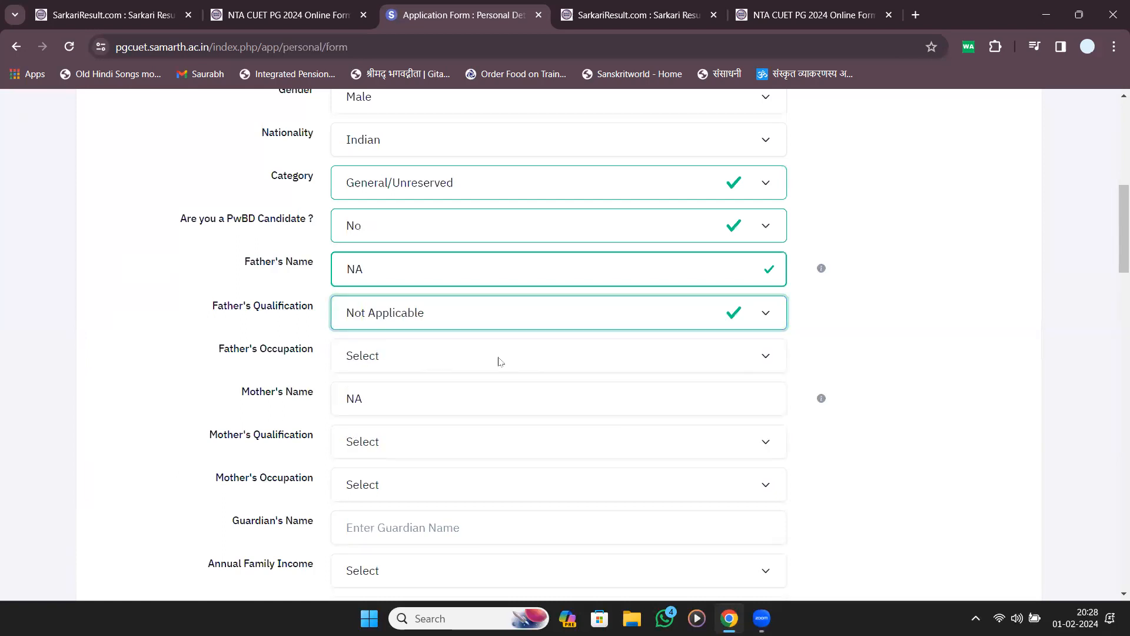
{"action": "scroll", "coordinate": [550, 358], "scroll_direction": "down", "scroll_amount": 4}
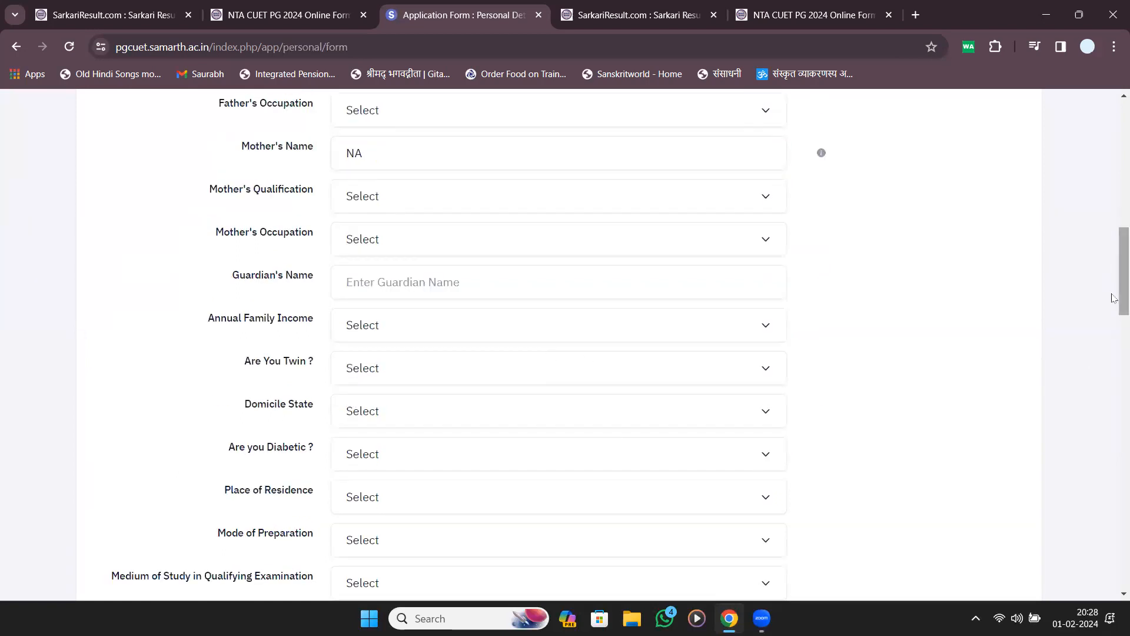
{"action": "scroll", "coordinate": [1115, 297], "scroll_direction": "up", "scroll_amount": 2}
{"action": "left_click", "coordinate": [448, 242]}
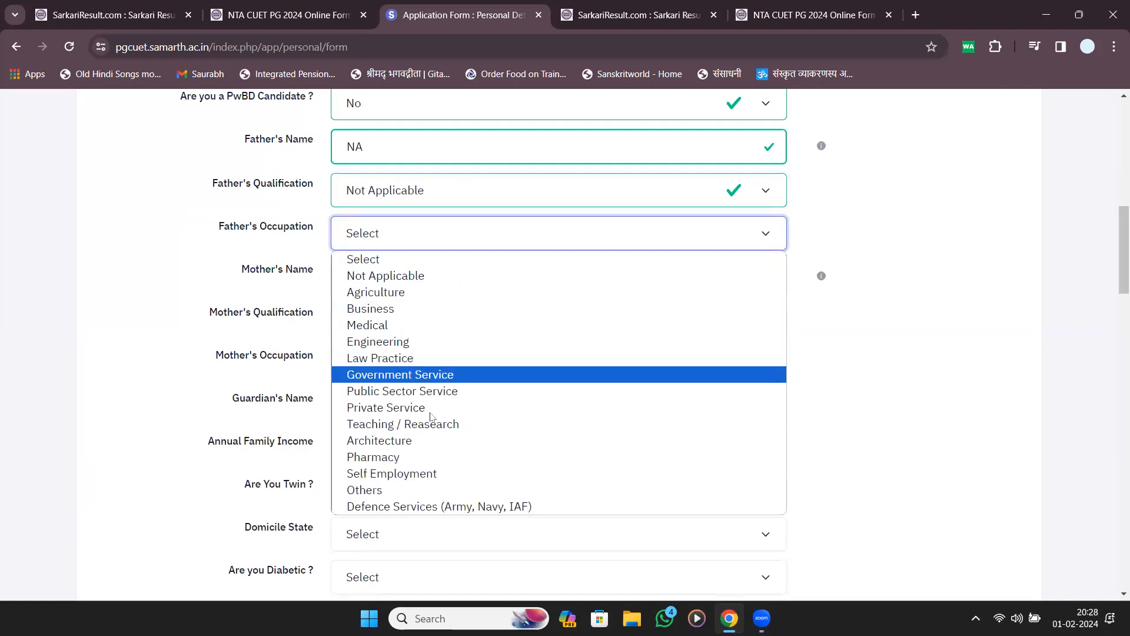
{"action": "left_click", "coordinate": [474, 275]}
Keep the mother's name as filled, and set Mother's Qualification to Graduate and Mother's Occupation to Others (Including House Wife)
{"action": "left_click", "coordinate": [474, 276]}
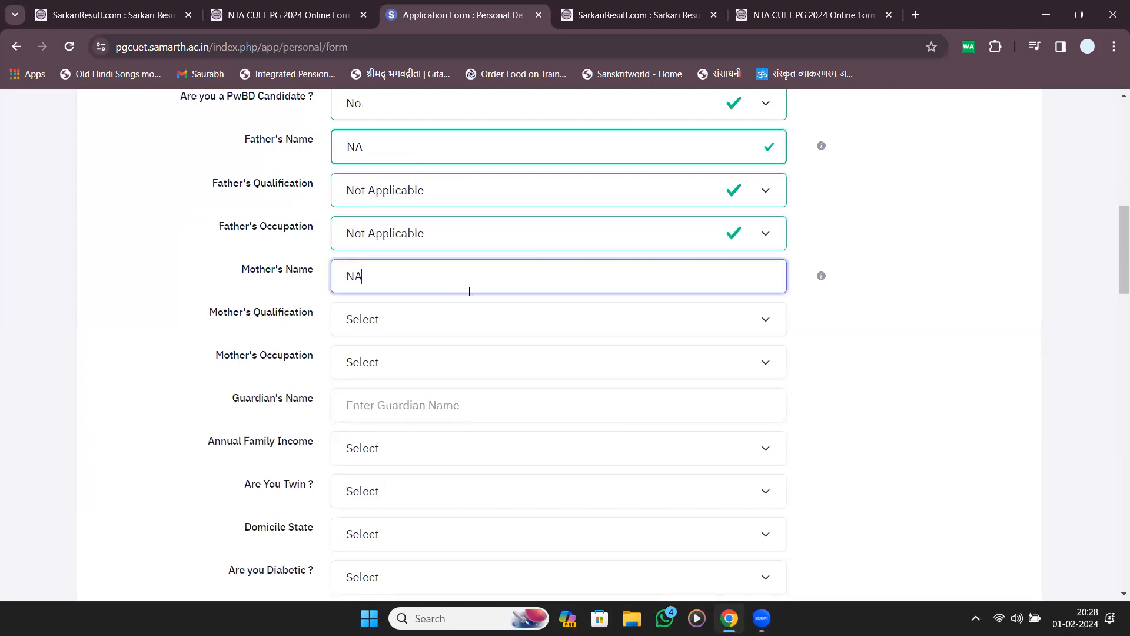
{"action": "left_click", "coordinate": [479, 318]}
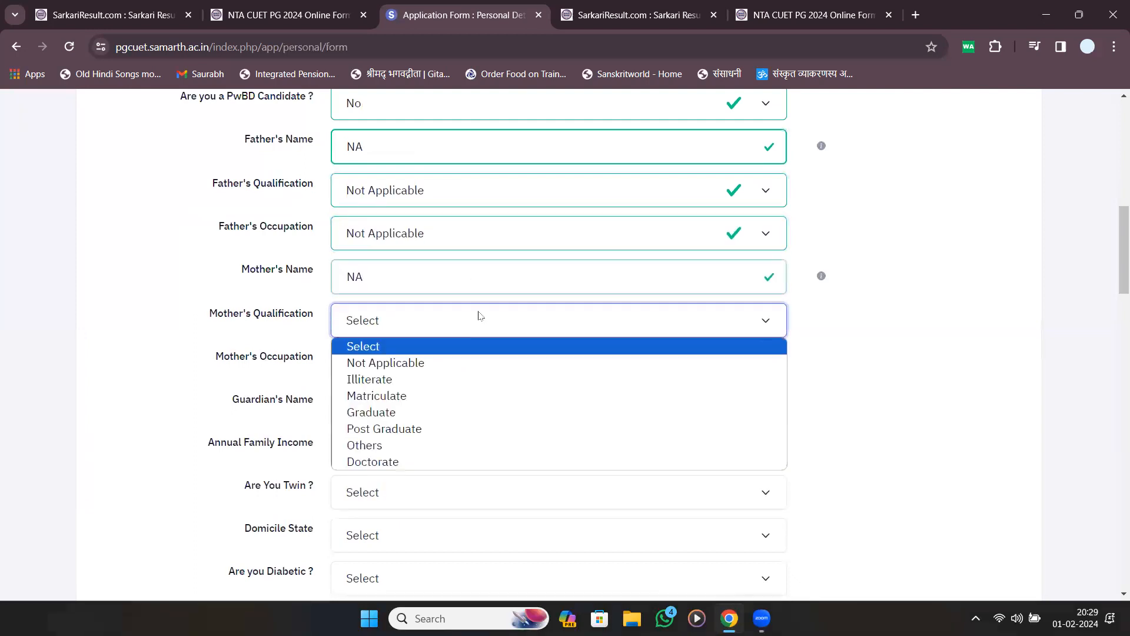
{"action": "left_click", "coordinate": [465, 413]}
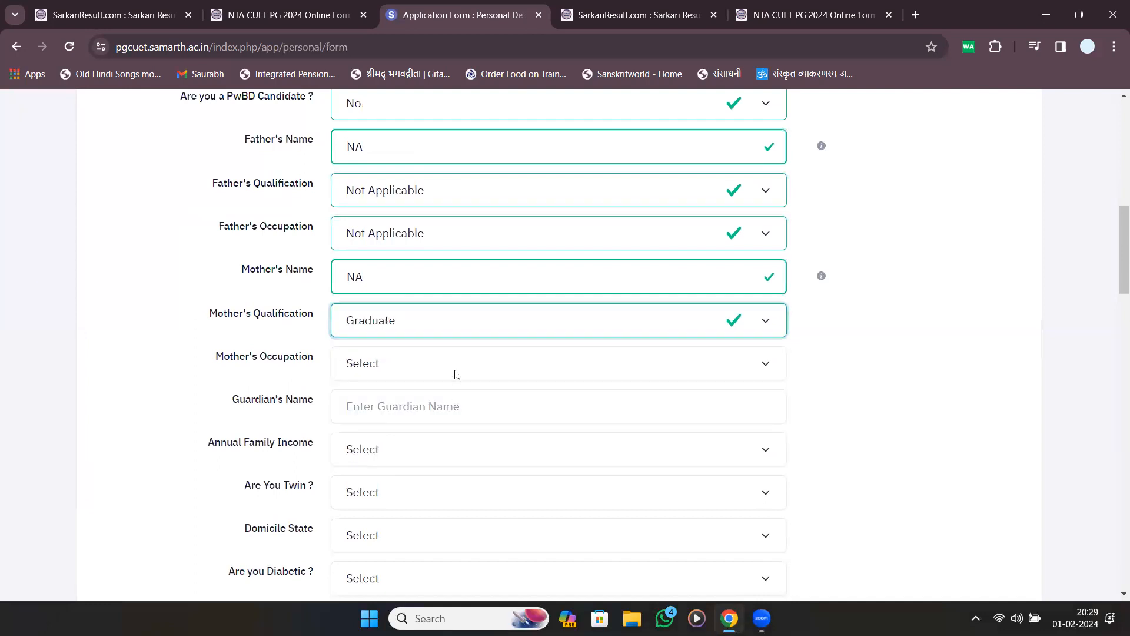
{"action": "left_click", "coordinate": [456, 371]}
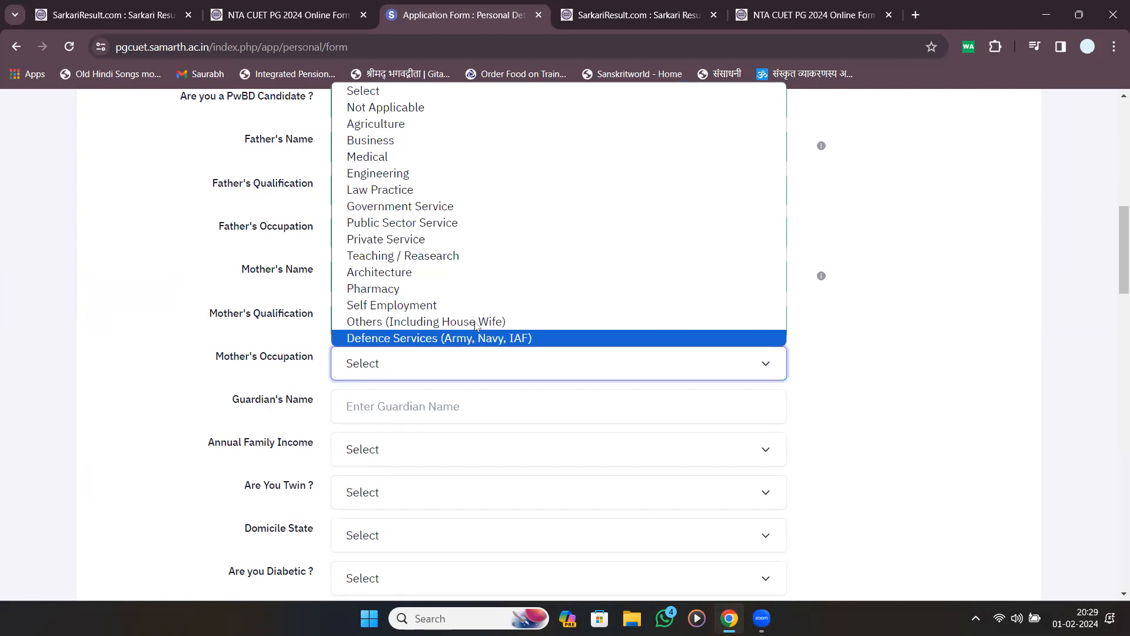
{"action": "left_click", "coordinate": [439, 324]}
Leave Guardian's Name blank, set Annual Family Income to UPTO 100000, and answer No to being a twin
{"action": "left_click", "coordinate": [426, 406]}
{"action": "left_click", "coordinate": [404, 453]}
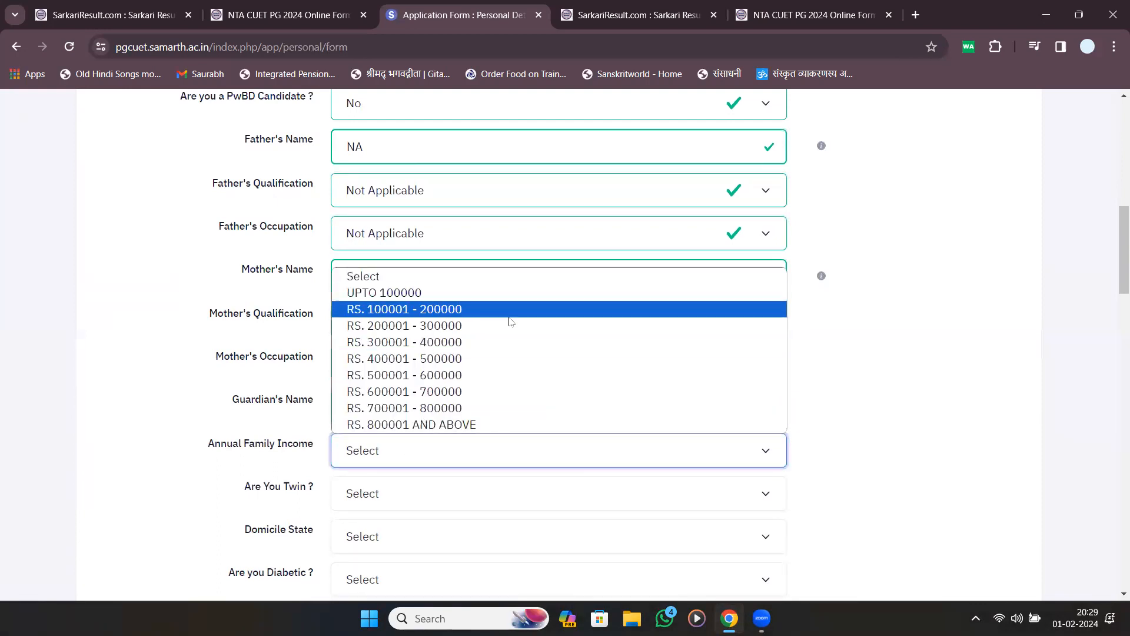
{"action": "left_click", "coordinate": [503, 294]}
{"action": "scroll", "coordinate": [465, 327], "scroll_direction": "down", "scroll_amount": 4}
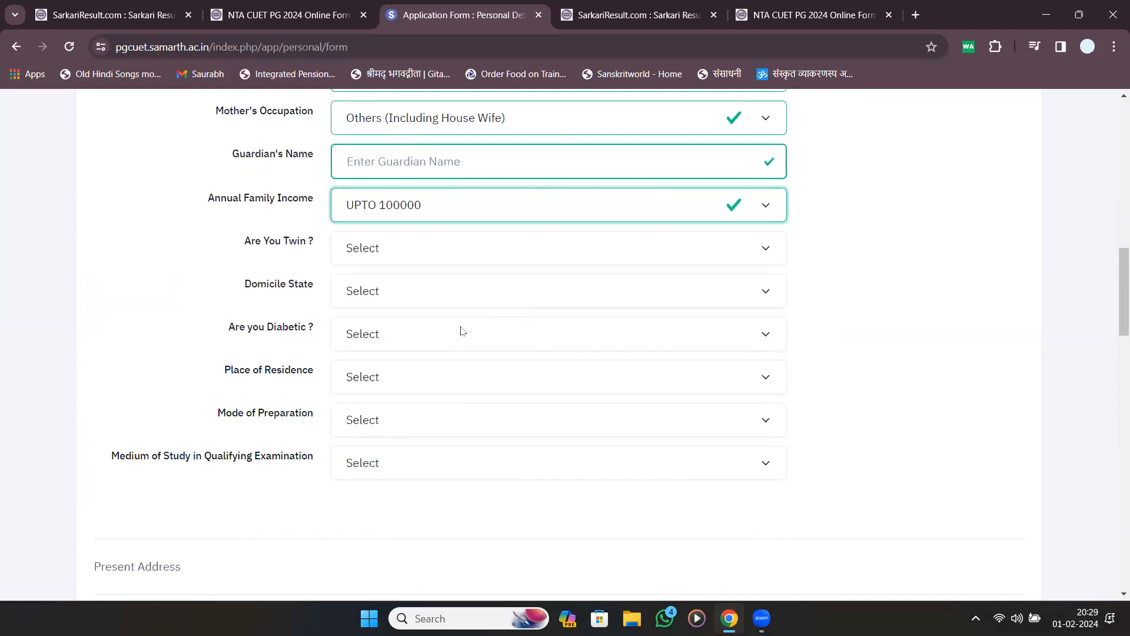
{"action": "left_click", "coordinate": [453, 249]}
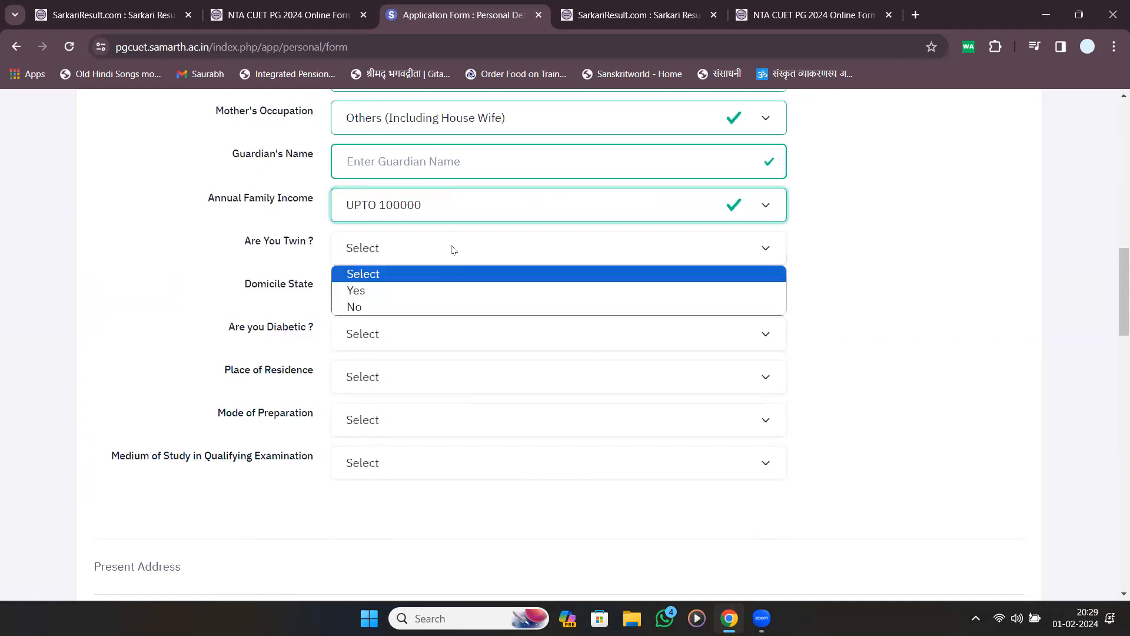
{"action": "left_click", "coordinate": [368, 307]}
Set the Domicile State to UTTAR PRADESH and answer No to being diabetic
{"action": "left_click", "coordinate": [377, 298]}
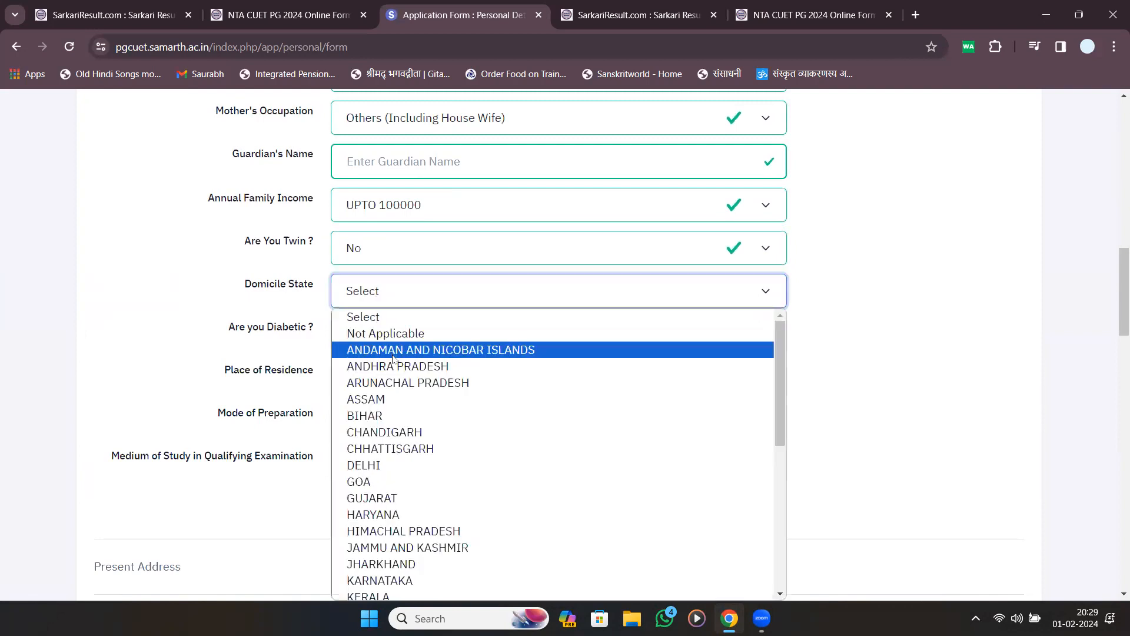
{"action": "scroll", "coordinate": [393, 369], "scroll_direction": "down", "scroll_amount": 1}
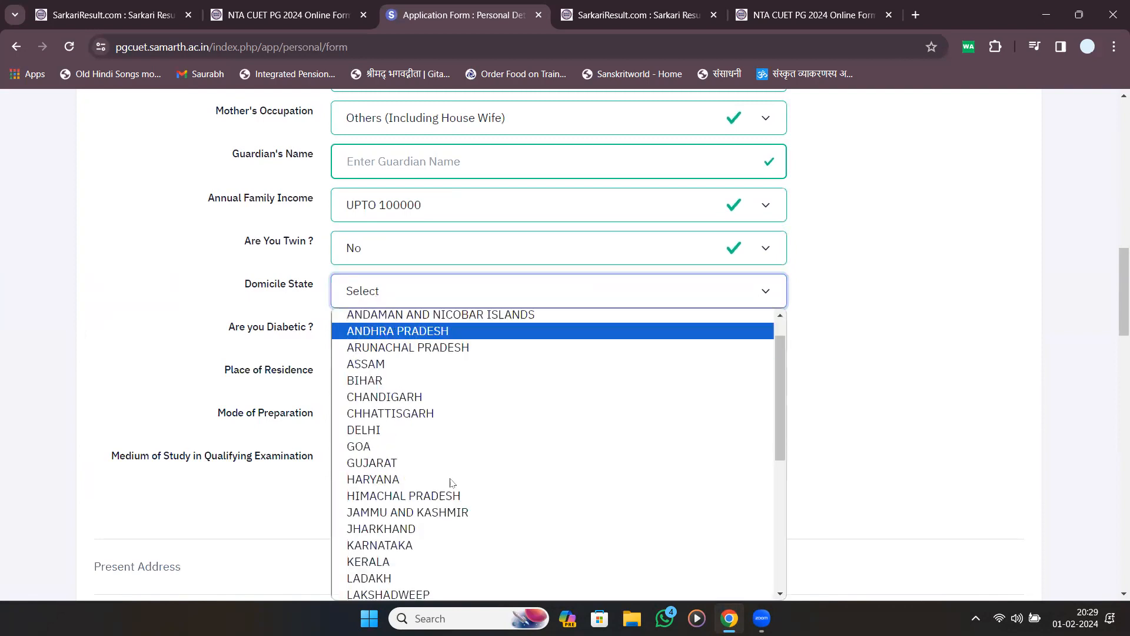
{"action": "left_click", "coordinate": [1115, 345]}
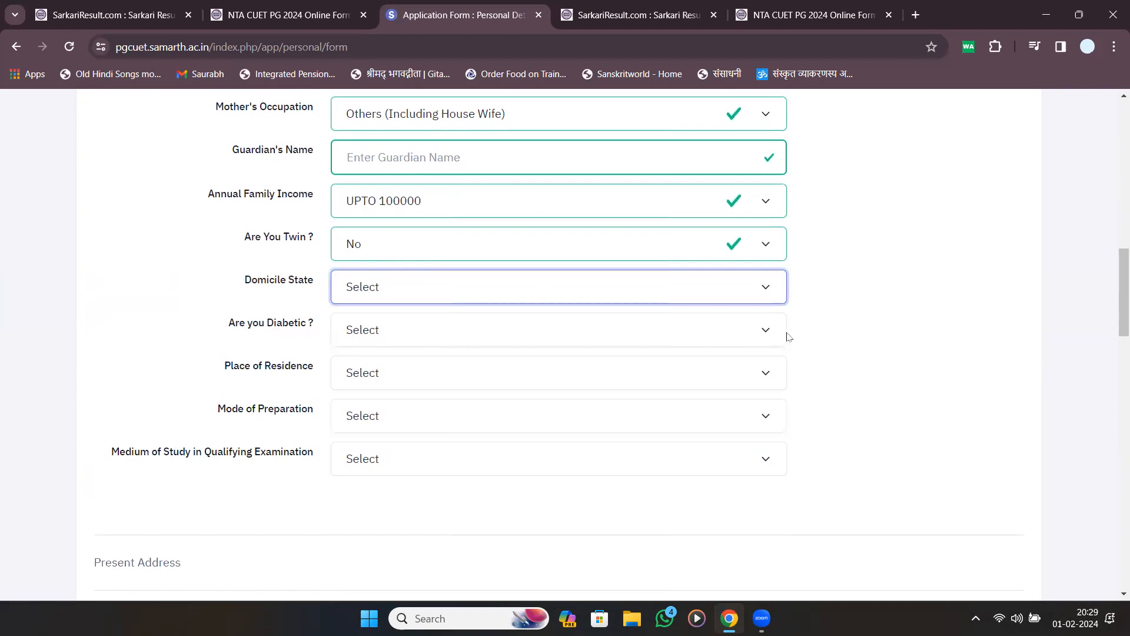
{"action": "left_click", "coordinate": [649, 292]}
{"action": "scroll", "coordinate": [518, 501], "scroll_direction": "down", "scroll_amount": 5}
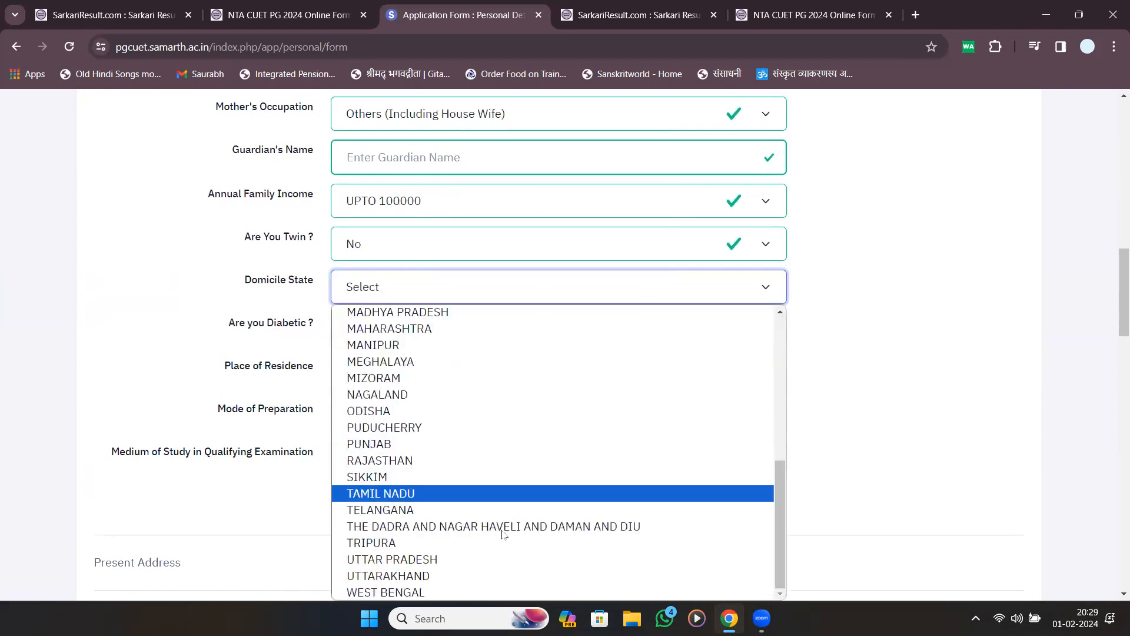
{"action": "left_click", "coordinate": [493, 559]}
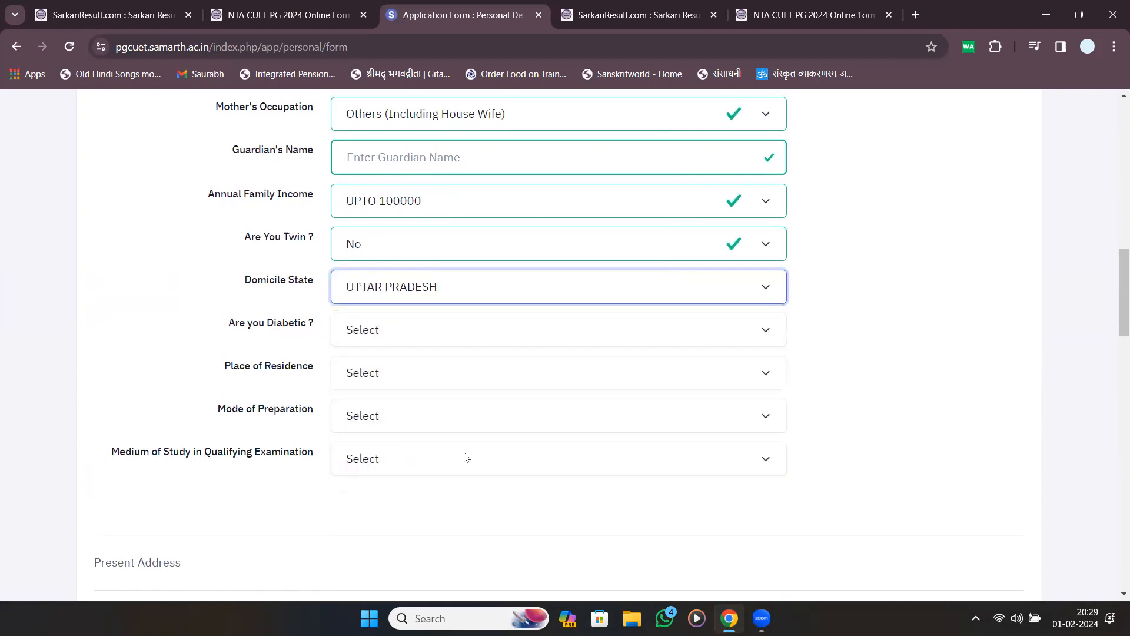
{"action": "left_click", "coordinate": [444, 330]}
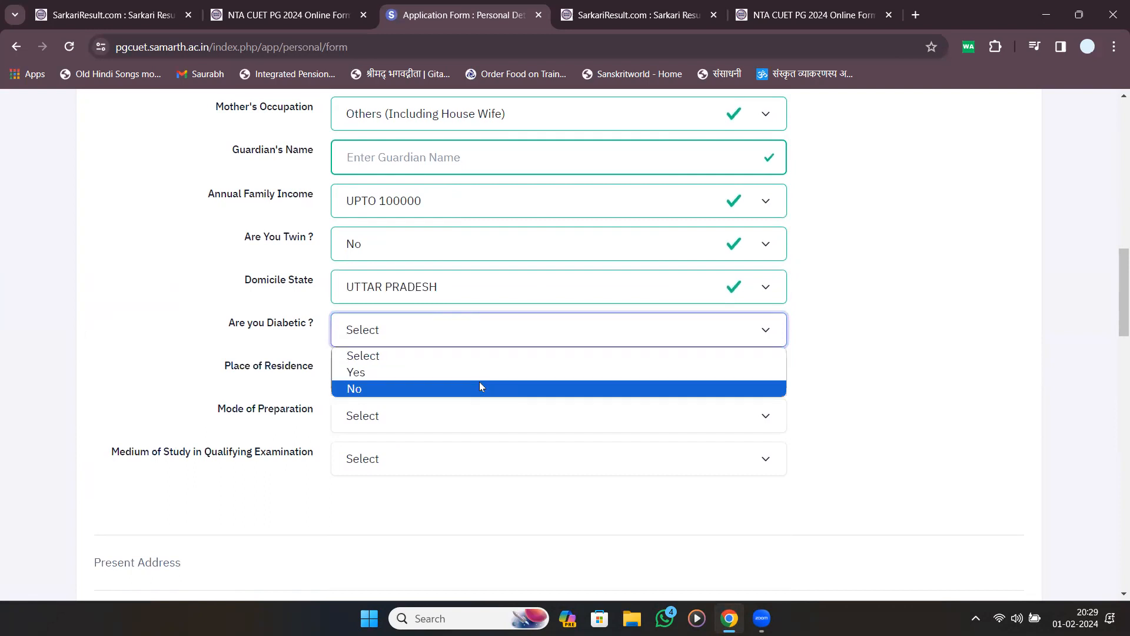
{"action": "left_click", "coordinate": [480, 387]}
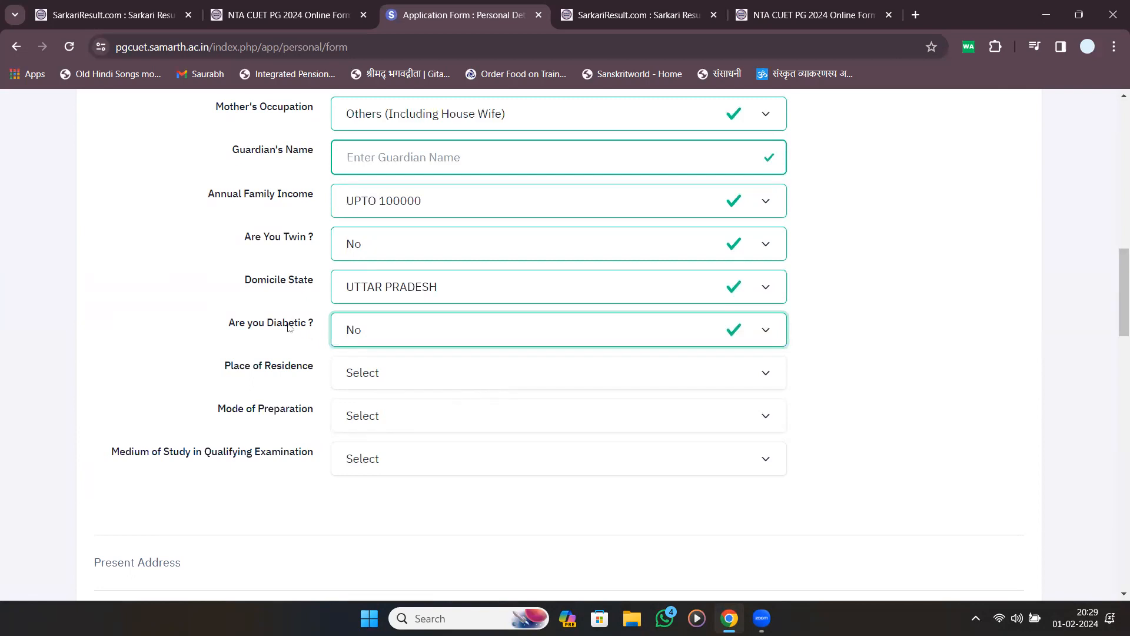
Set Place of Residence to Urban and Mode of Preparation to Self
{"action": "left_click", "coordinate": [390, 379]}
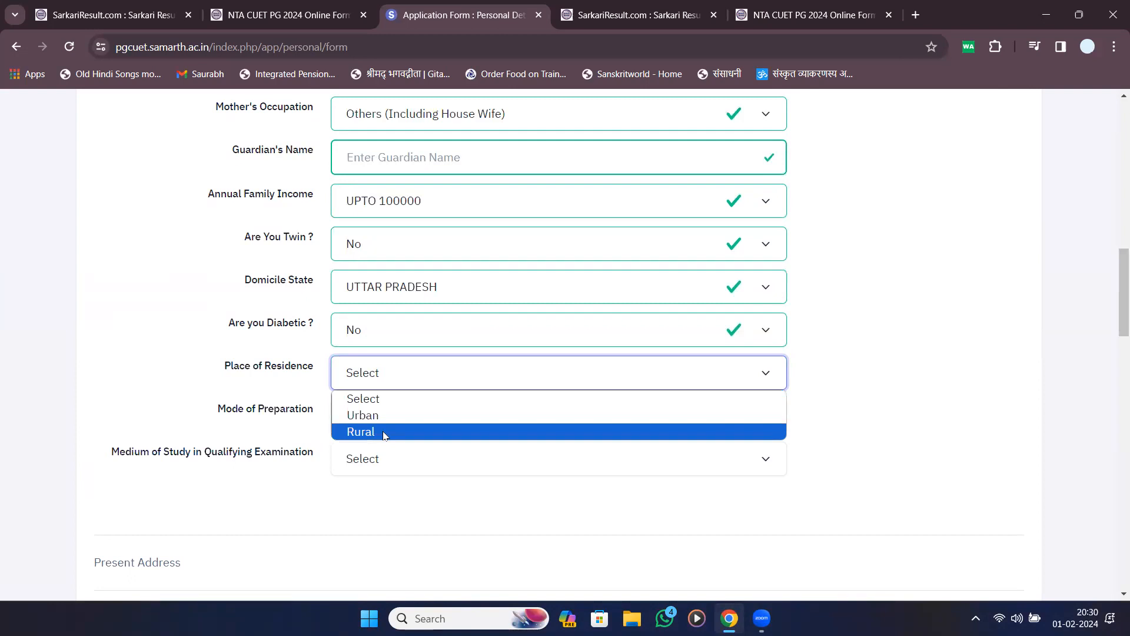
{"action": "left_click", "coordinate": [384, 433]}
{"action": "left_click", "coordinate": [391, 381]}
{"action": "left_click", "coordinate": [391, 417]}
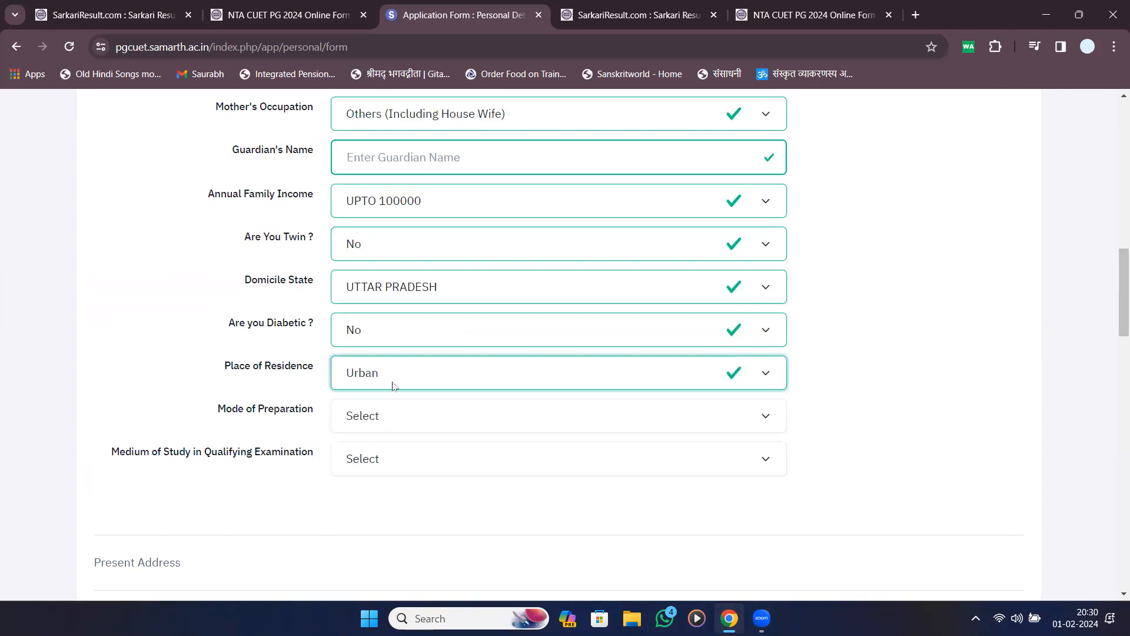
{"action": "left_click", "coordinate": [382, 422]}
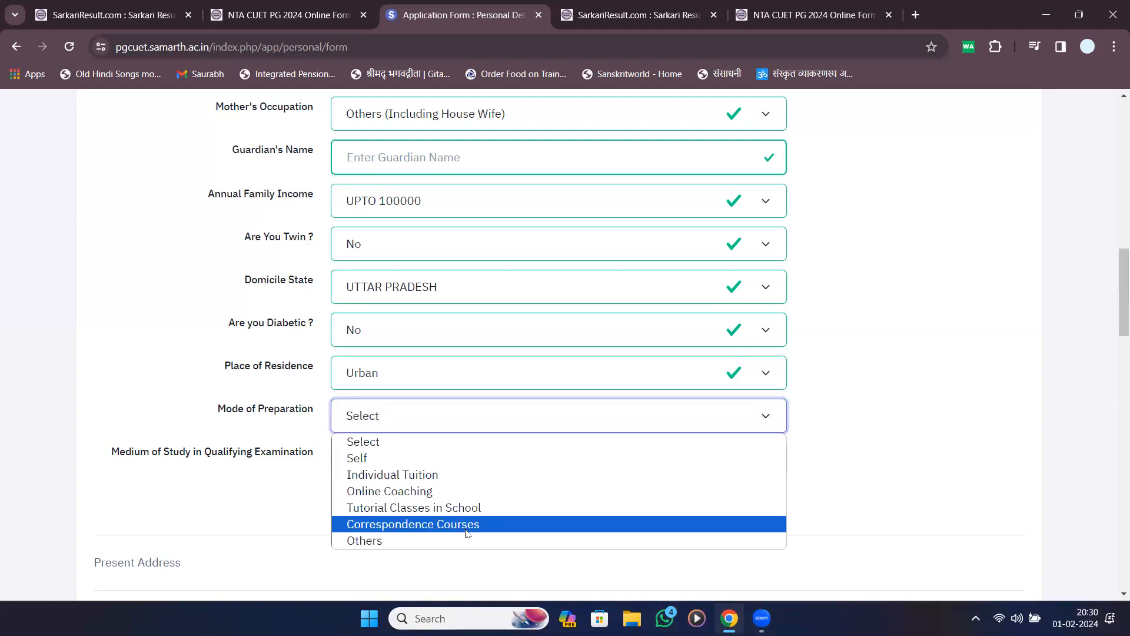
{"action": "left_click", "coordinate": [446, 541]}
{"action": "left_click", "coordinate": [473, 422]}
{"action": "left_click", "coordinate": [465, 459]}
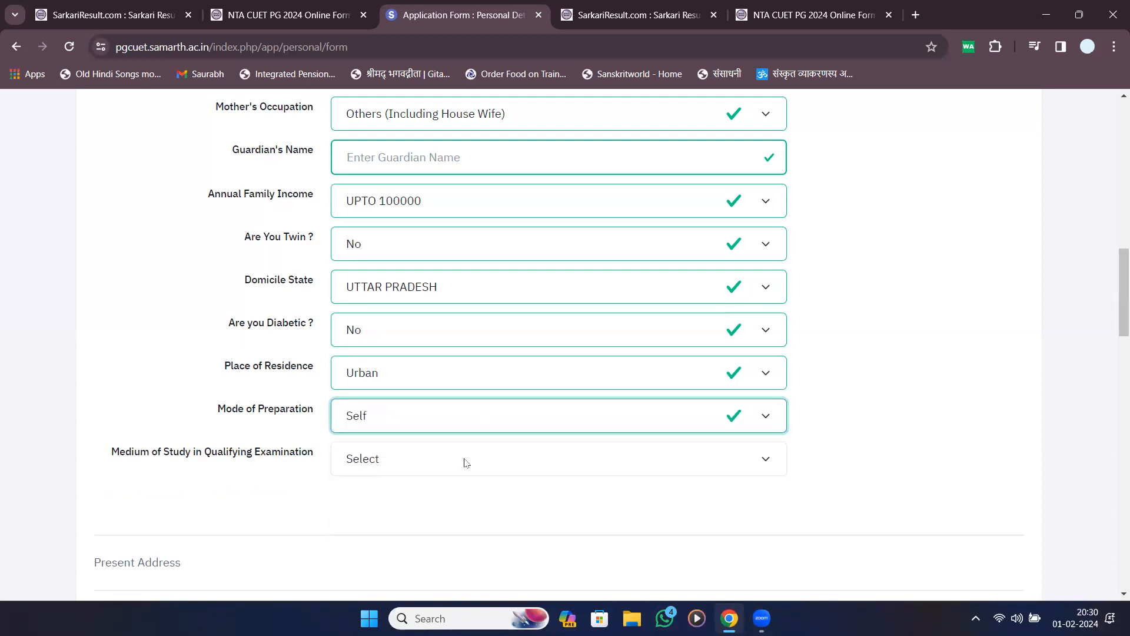
Set Medium of Study in Qualifying Examination to Sanskrit
{"action": "left_click", "coordinate": [466, 462]}
{"action": "left_click", "coordinate": [272, 469]}
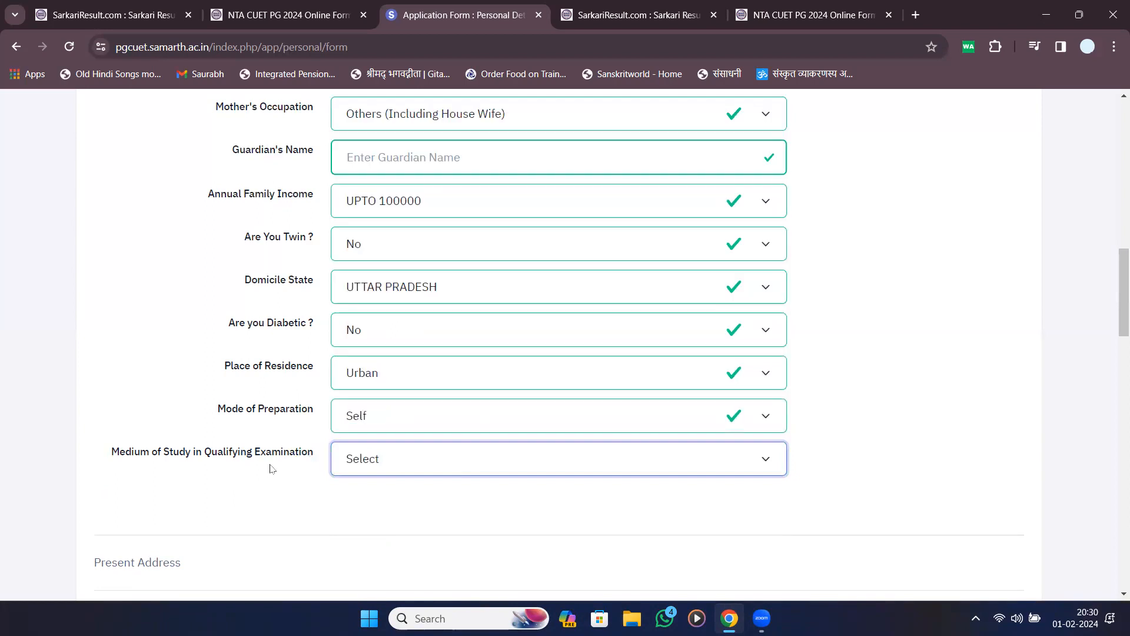
{"action": "left_click_drag", "start_coordinate": [220, 458], "coordinate": [370, 462]}
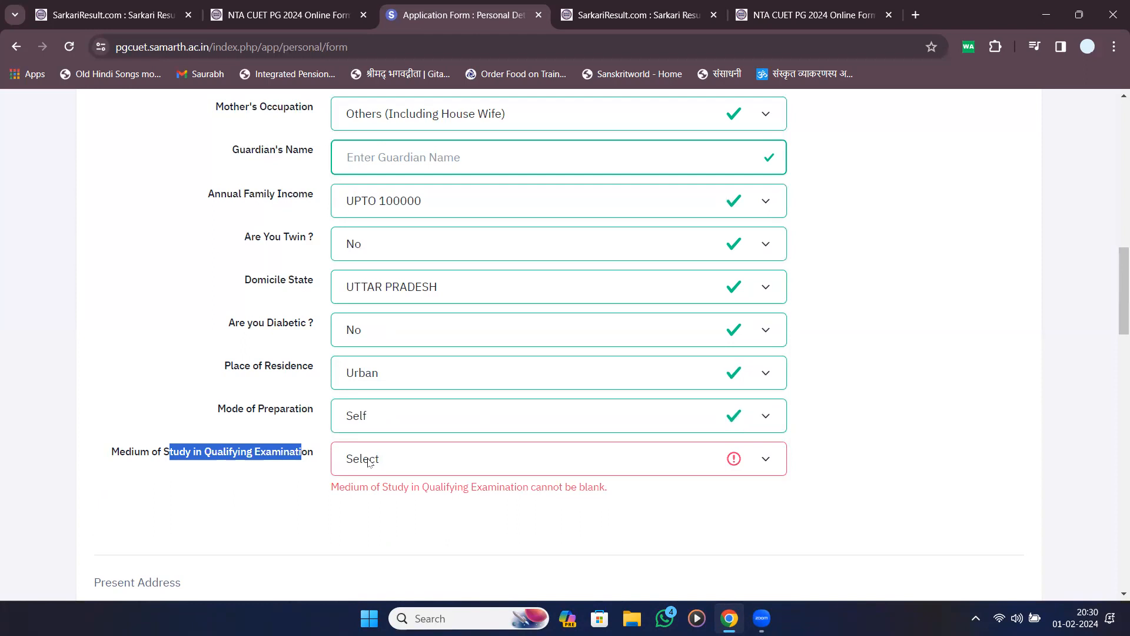
{"action": "left_click", "coordinate": [369, 462]}
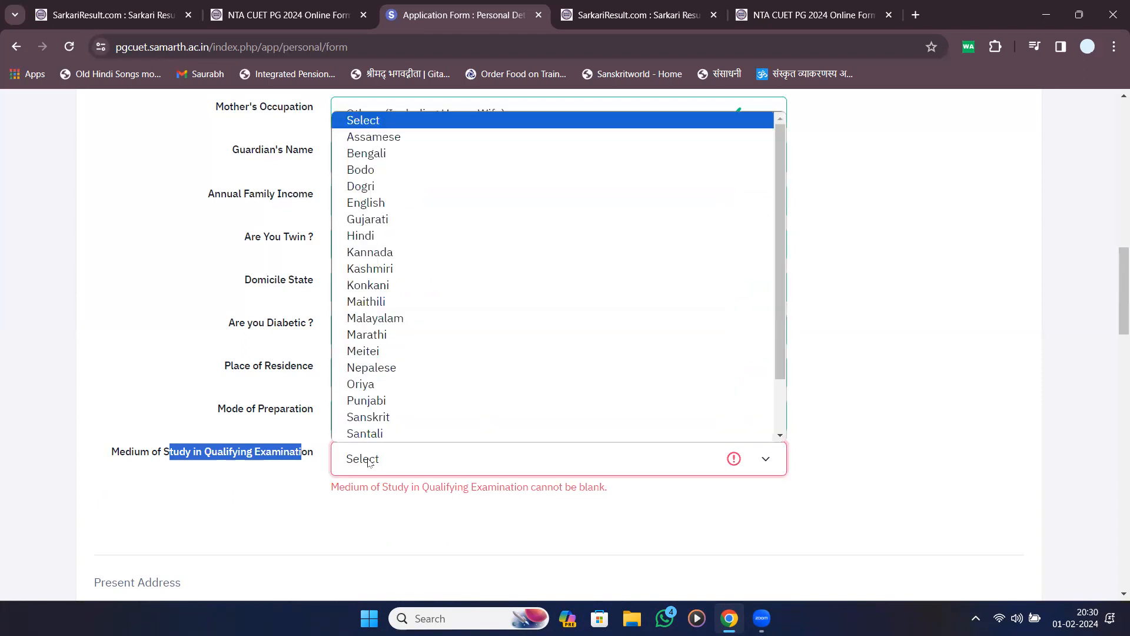
{"action": "scroll", "coordinate": [421, 312], "scroll_direction": "down", "scroll_amount": 1}
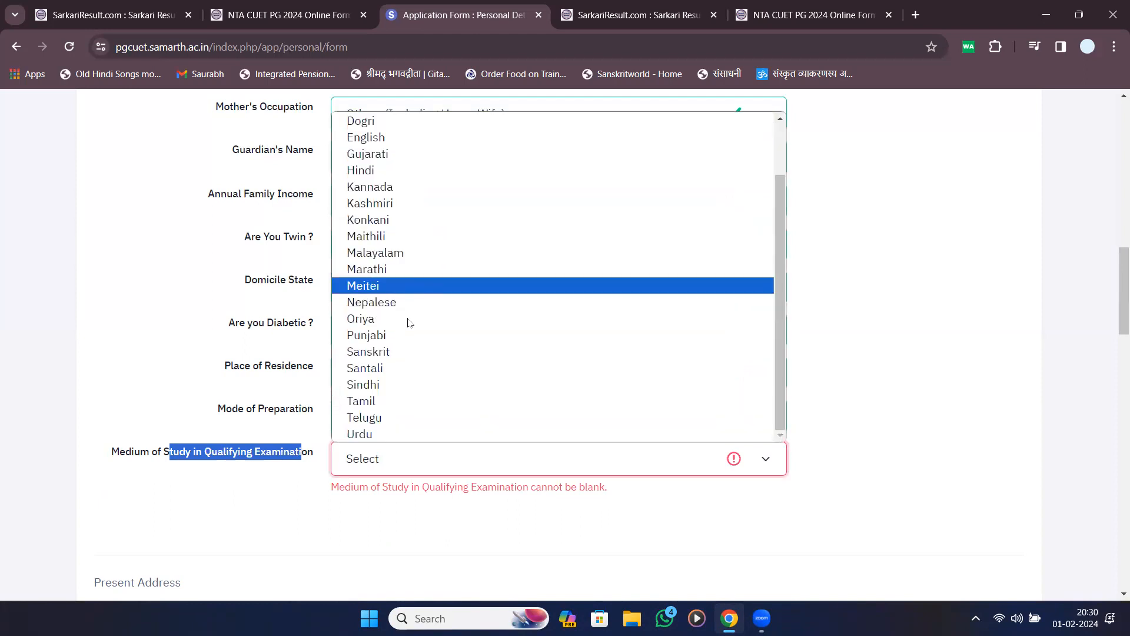
{"action": "scroll", "coordinate": [458, 259], "scroll_direction": "up", "scroll_amount": 1}
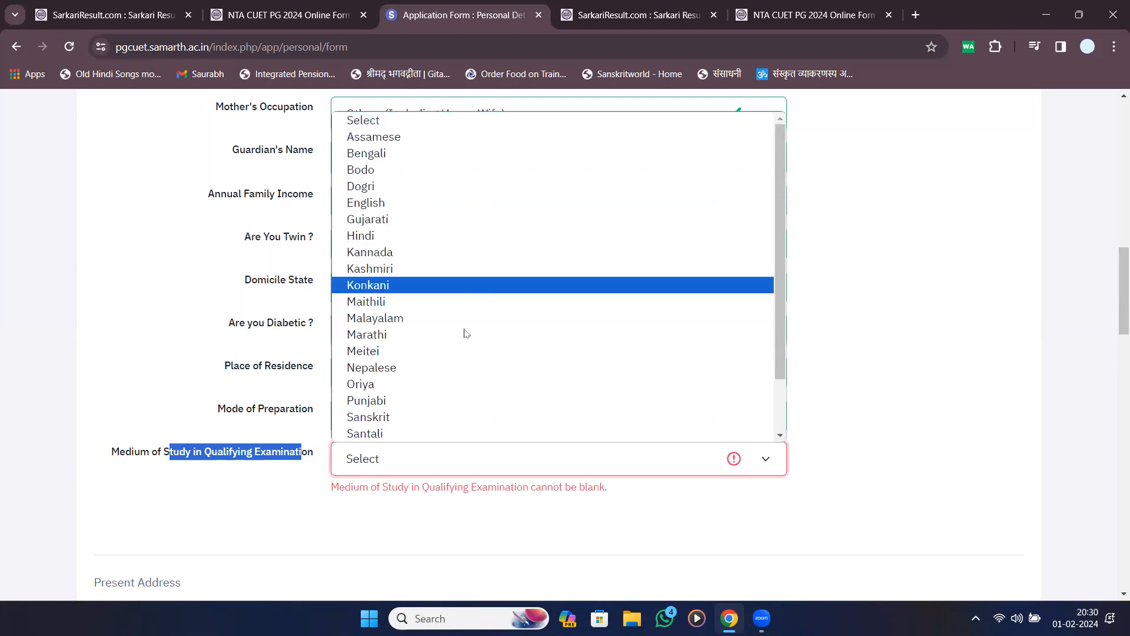
{"action": "left_click", "coordinate": [462, 416]}
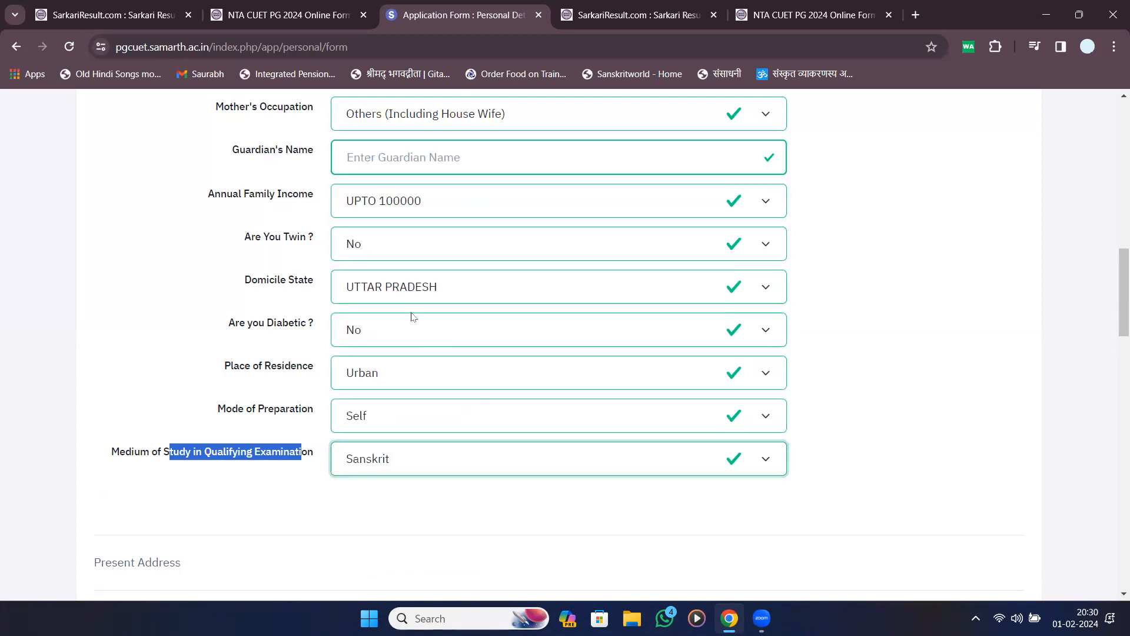
Under Other Quota & Category, answer No to Below Poverty Line, Kashmiri Migrant and Ward of Defence Personnel / Ex-Servicemen
{"action": "scroll", "coordinate": [412, 318], "scroll_direction": "down", "scroll_amount": 1}
{"action": "scroll", "coordinate": [414, 318], "scroll_direction": "down", "scroll_amount": 6}
{"action": "scroll", "coordinate": [414, 318], "scroll_direction": "down", "scroll_amount": 10}
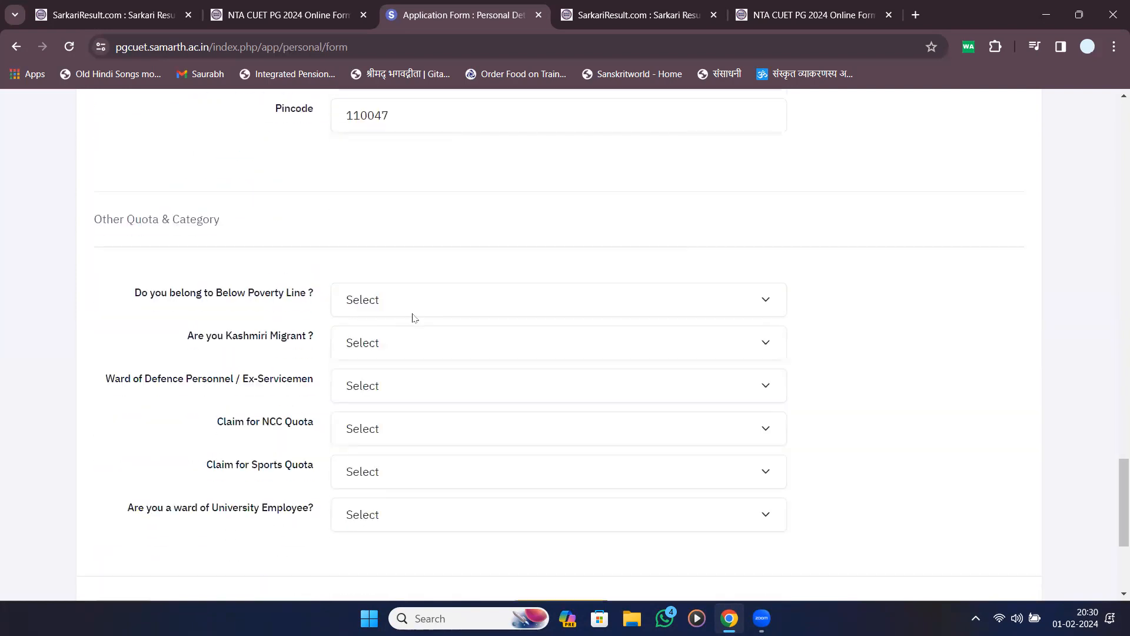
{"action": "scroll", "coordinate": [414, 318], "scroll_direction": "down", "scroll_amount": 3}
{"action": "scroll", "coordinate": [414, 317], "scroll_direction": "up", "scroll_amount": 7}
{"action": "scroll", "coordinate": [414, 318], "scroll_direction": "down", "scroll_amount": 3}
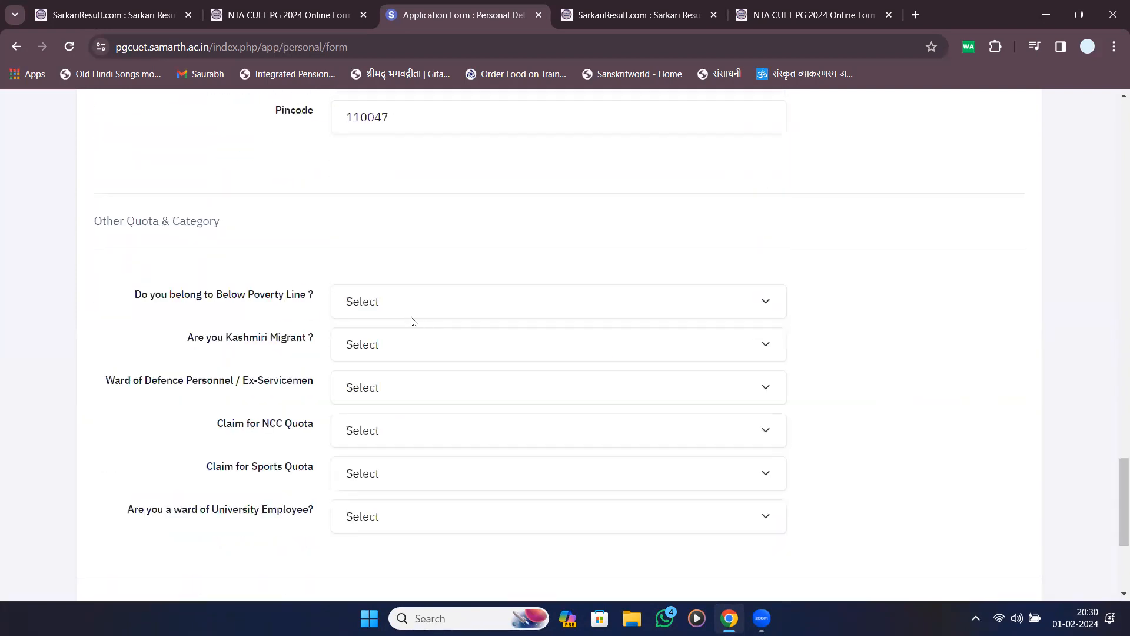
{"action": "left_click", "coordinate": [359, 305]}
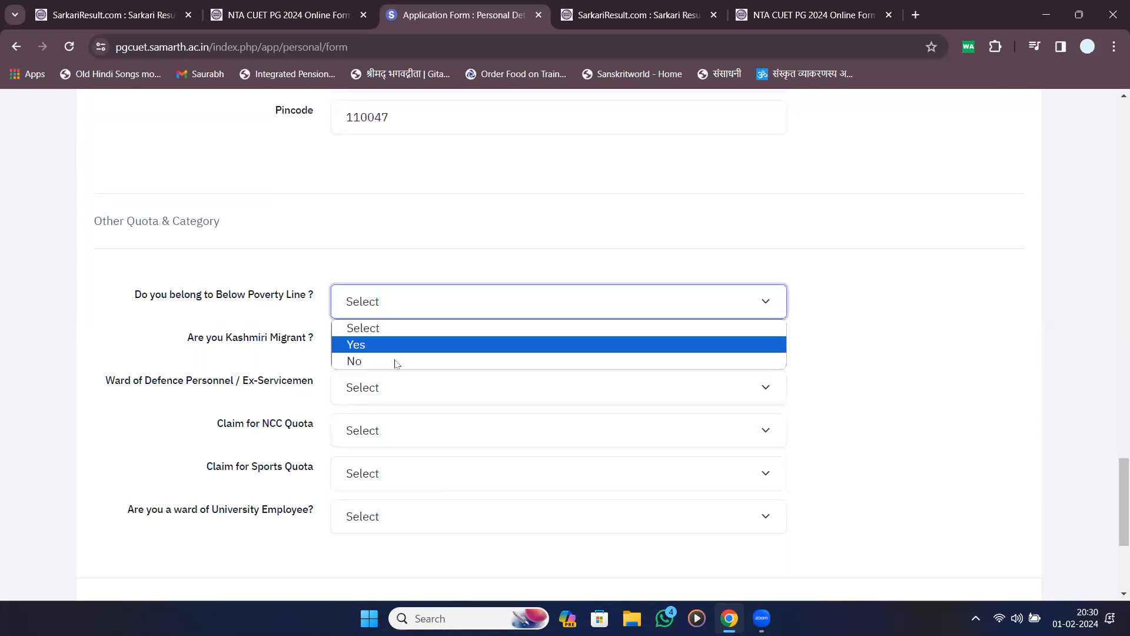
{"action": "left_click", "coordinate": [396, 361]}
{"action": "left_click", "coordinate": [411, 340]}
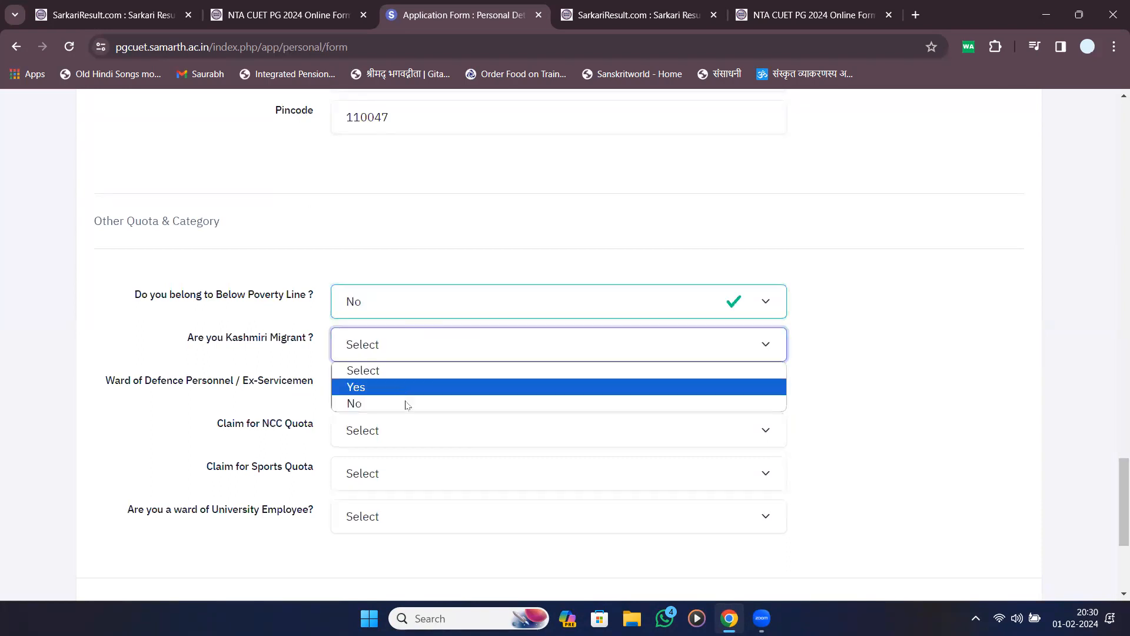
{"action": "left_click", "coordinate": [405, 403]}
{"action": "left_click", "coordinate": [408, 387]}
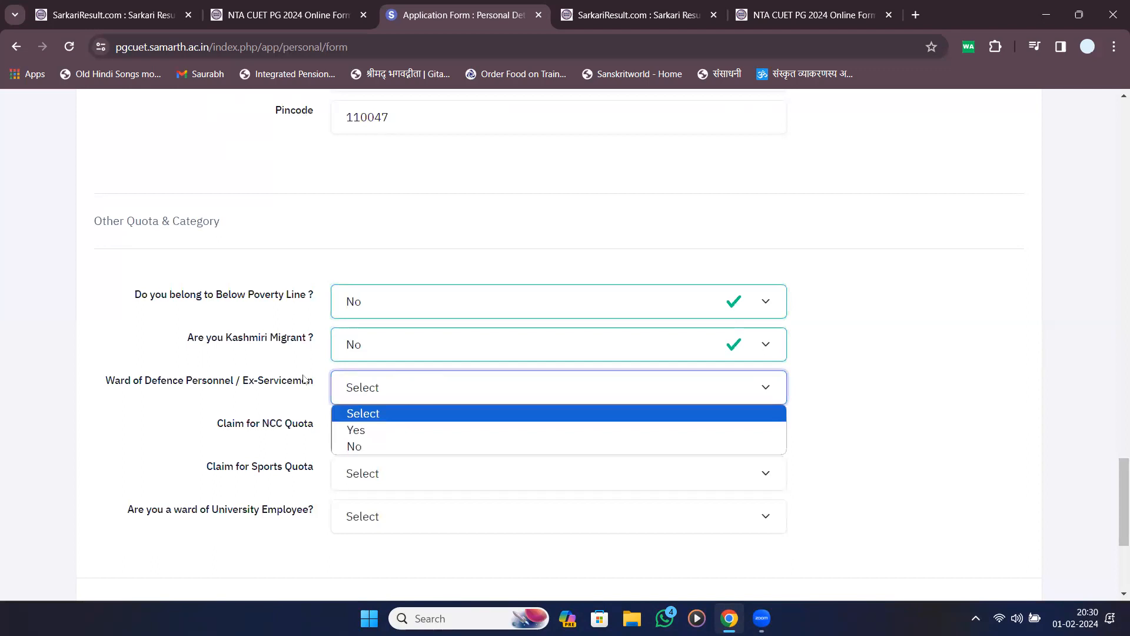
{"action": "left_click", "coordinate": [422, 448]}
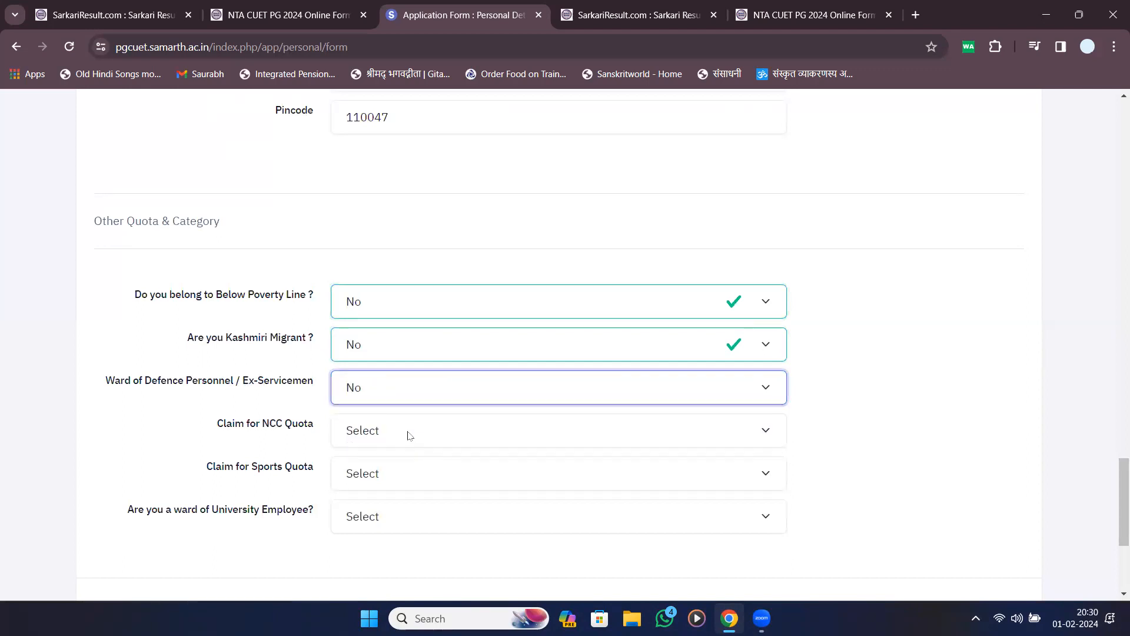
Answer No to both Claim for NCC Quota and Claim for Sports Quota
{"action": "left_click", "coordinate": [409, 432]}
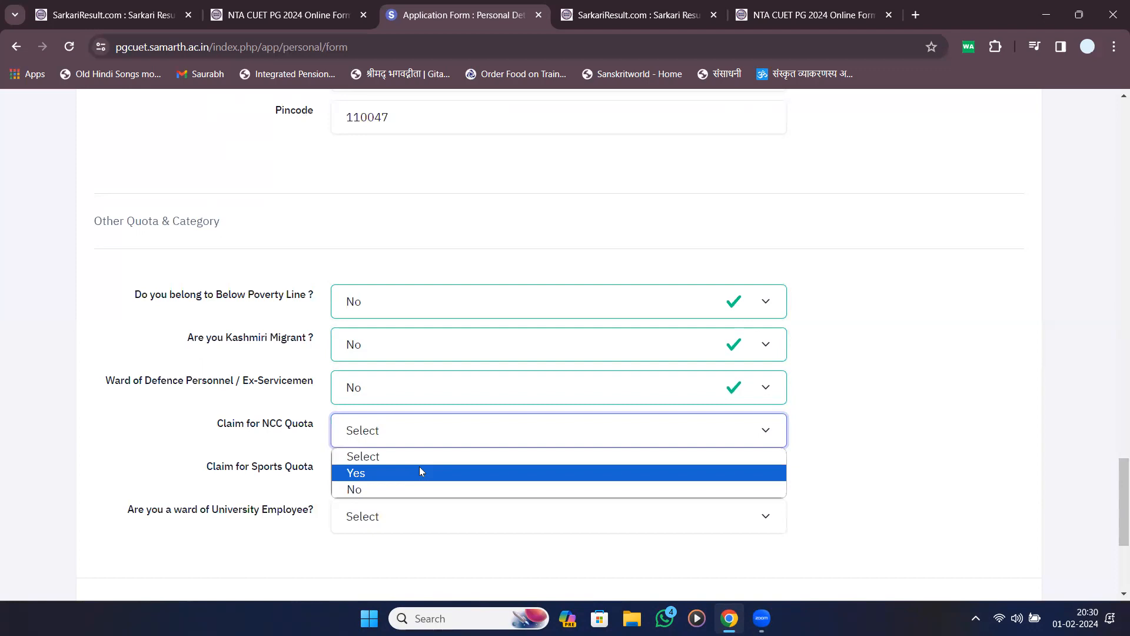
{"action": "left_click", "coordinate": [417, 502]}
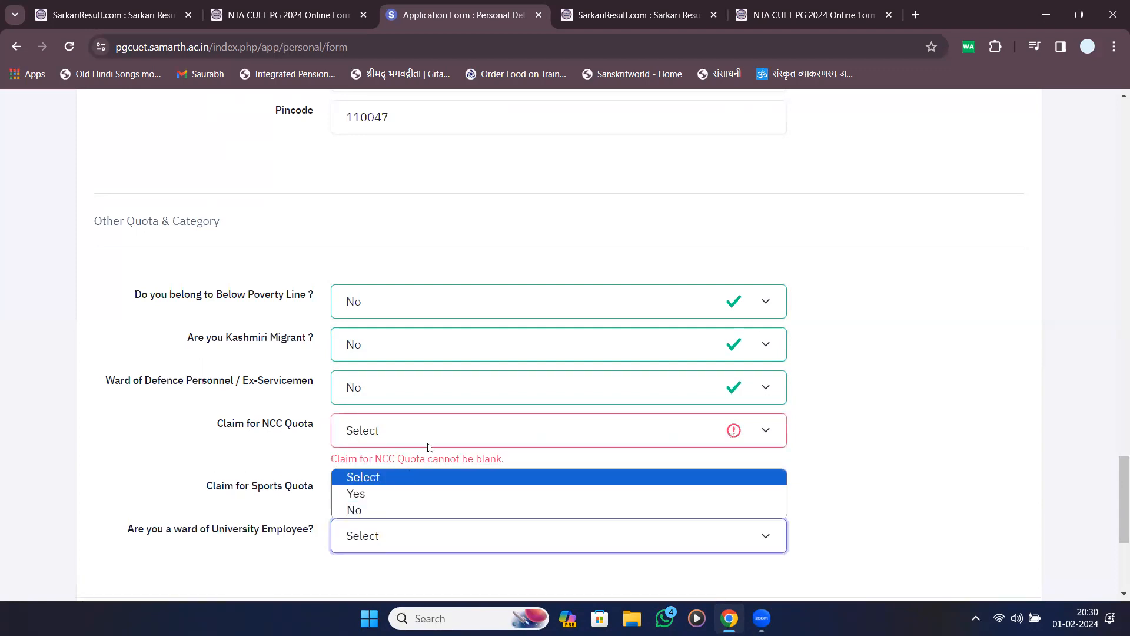
{"action": "left_click", "coordinate": [428, 446]}
{"action": "left_click", "coordinate": [418, 488]}
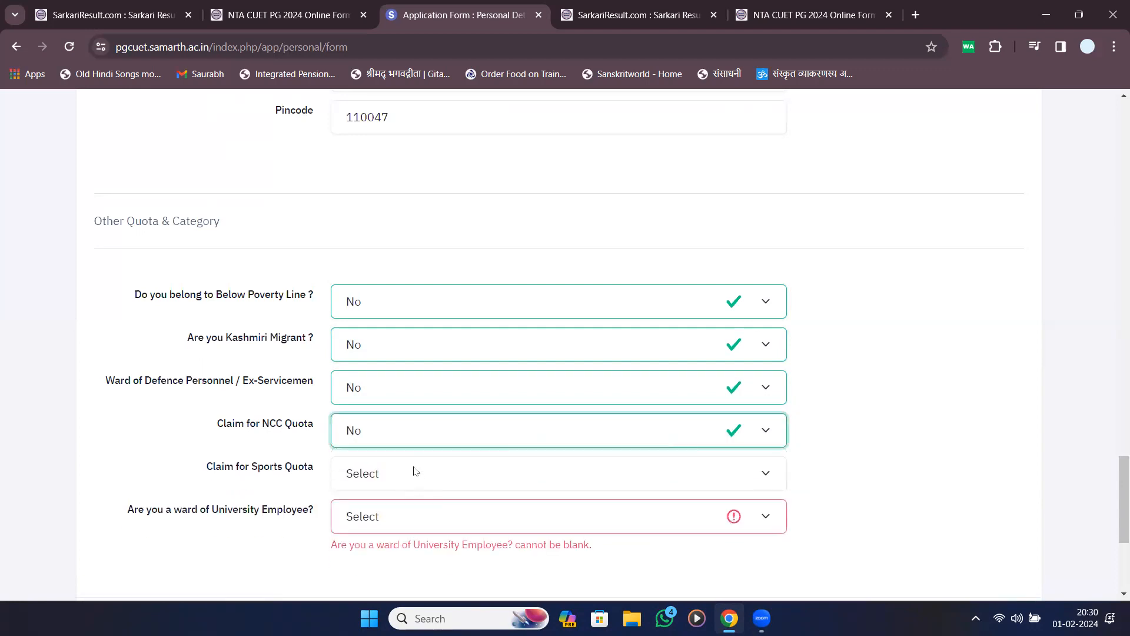
{"action": "left_click", "coordinate": [415, 472]}
{"action": "left_click", "coordinate": [433, 533]}
Answer No to being a ward of a University Employee
{"action": "left_click", "coordinate": [414, 517]}
{"action": "scroll", "coordinate": [440, 434], "scroll_direction": "down", "scroll_amount": 4}
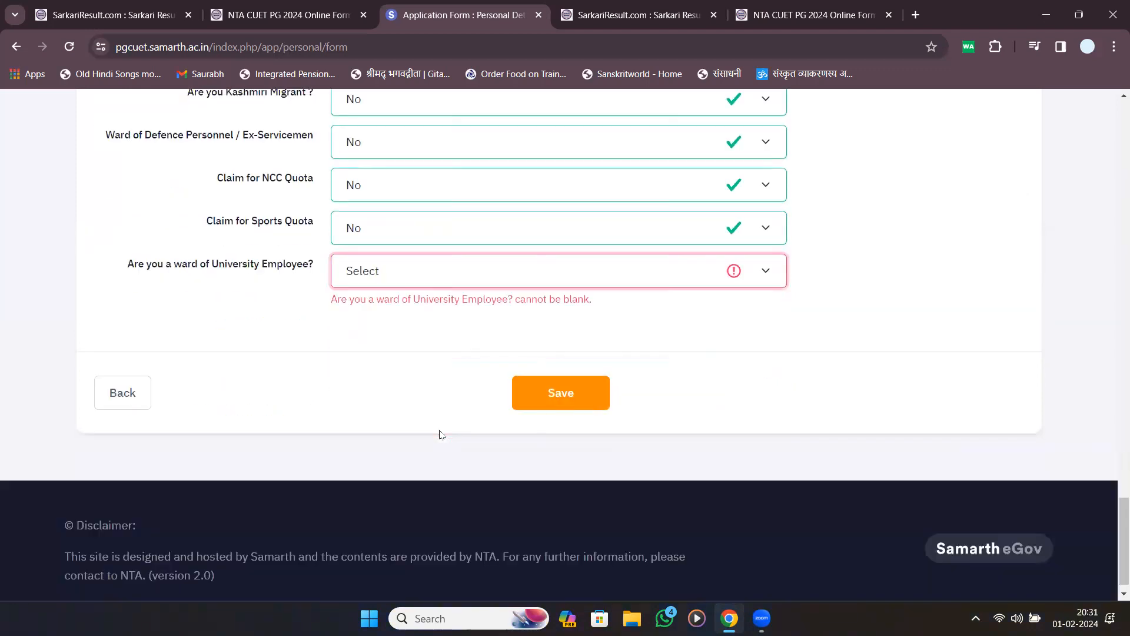
{"action": "left_click_drag", "start_coordinate": [246, 268], "coordinate": [314, 272]}
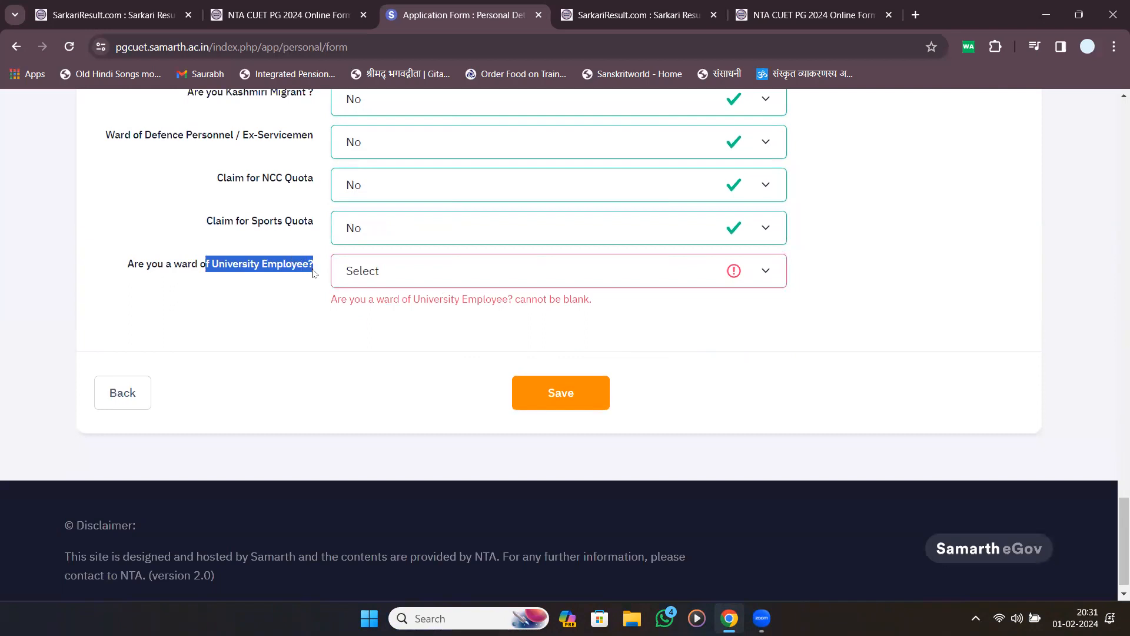
{"action": "left_click", "coordinate": [379, 284]}
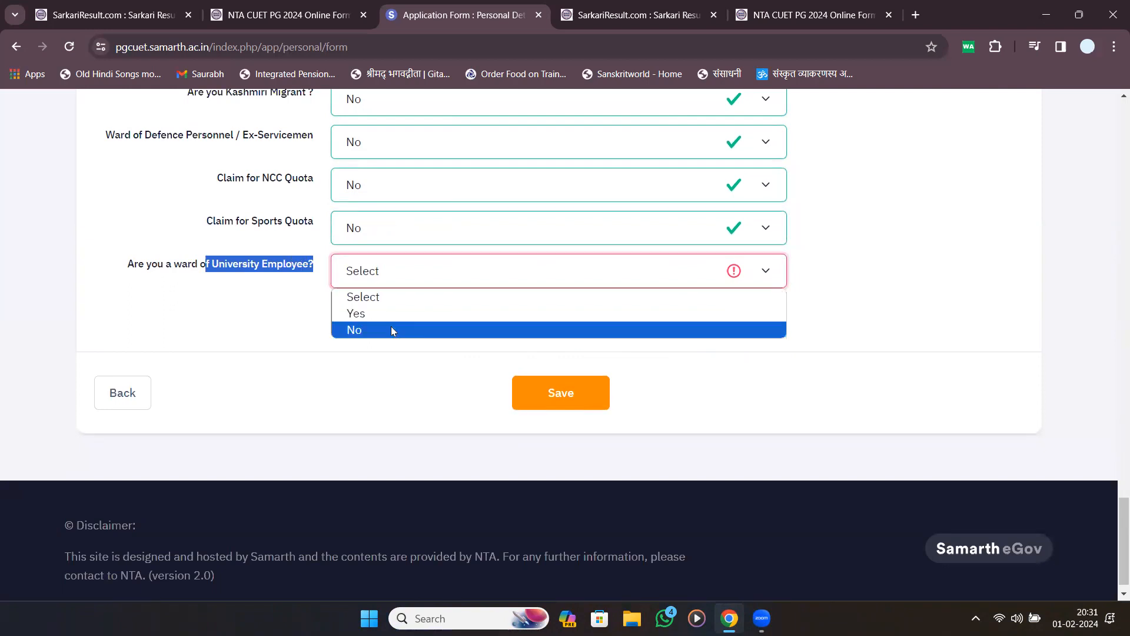
{"action": "left_click", "coordinate": [391, 327]}
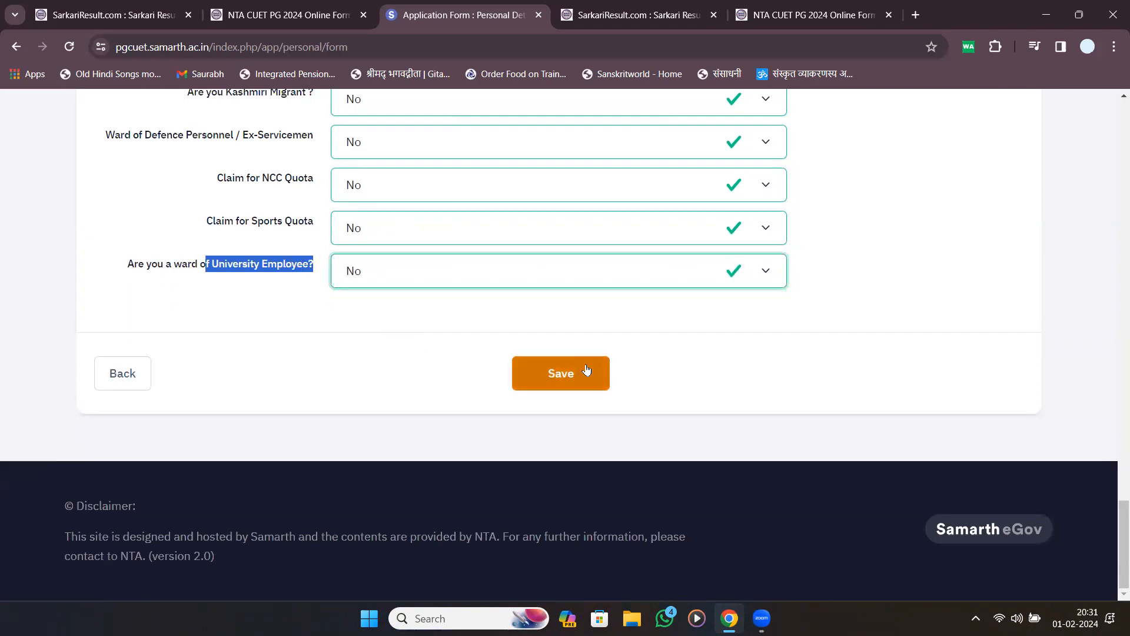
Save the completed Personal Details form
{"action": "scroll", "coordinate": [626, 250], "scroll_direction": "up", "scroll_amount": 20}
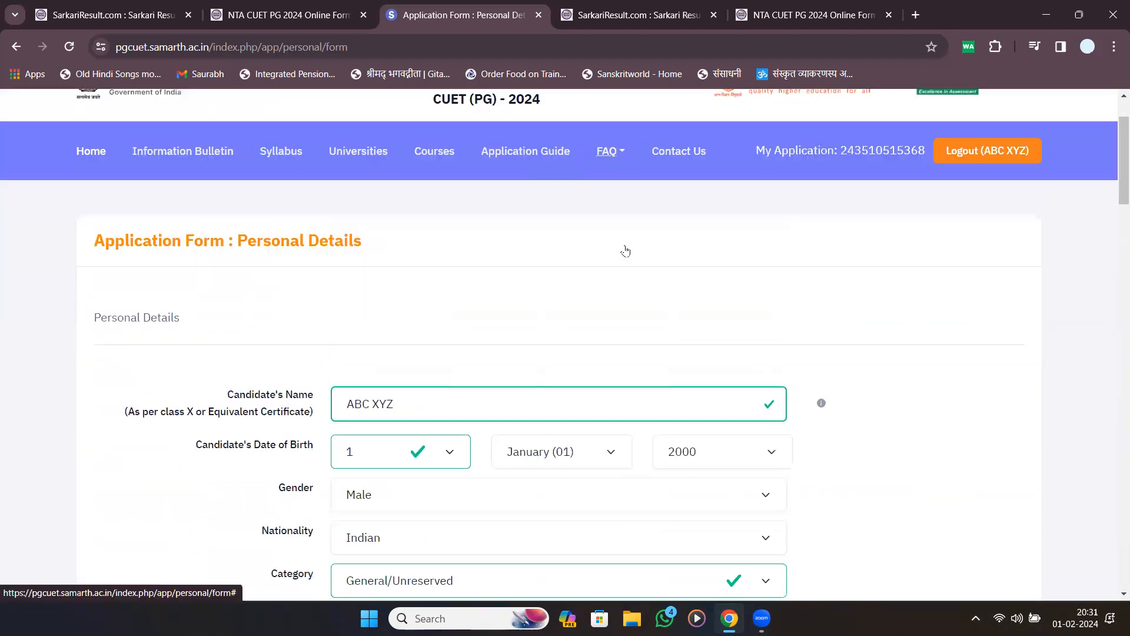
{"action": "scroll", "coordinate": [626, 249], "scroll_direction": "down", "scroll_amount": 20}
{"action": "left_click", "coordinate": [561, 368]}
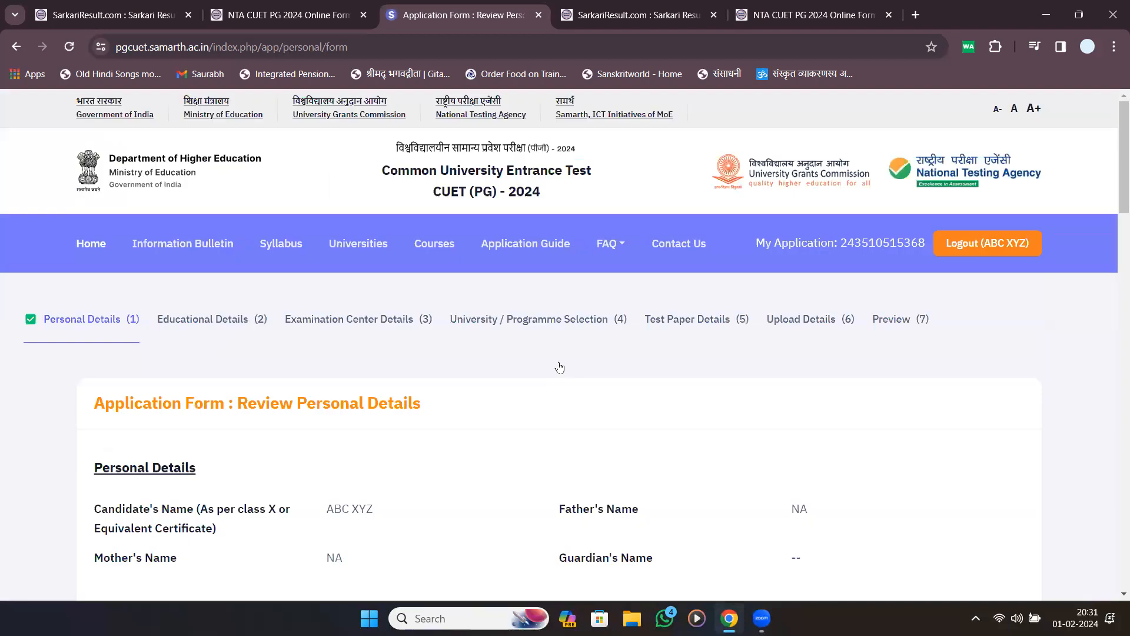
Review the saved personal details and proceed to the next section of the application
{"action": "scroll", "coordinate": [560, 367], "scroll_direction": "down", "scroll_amount": 20}
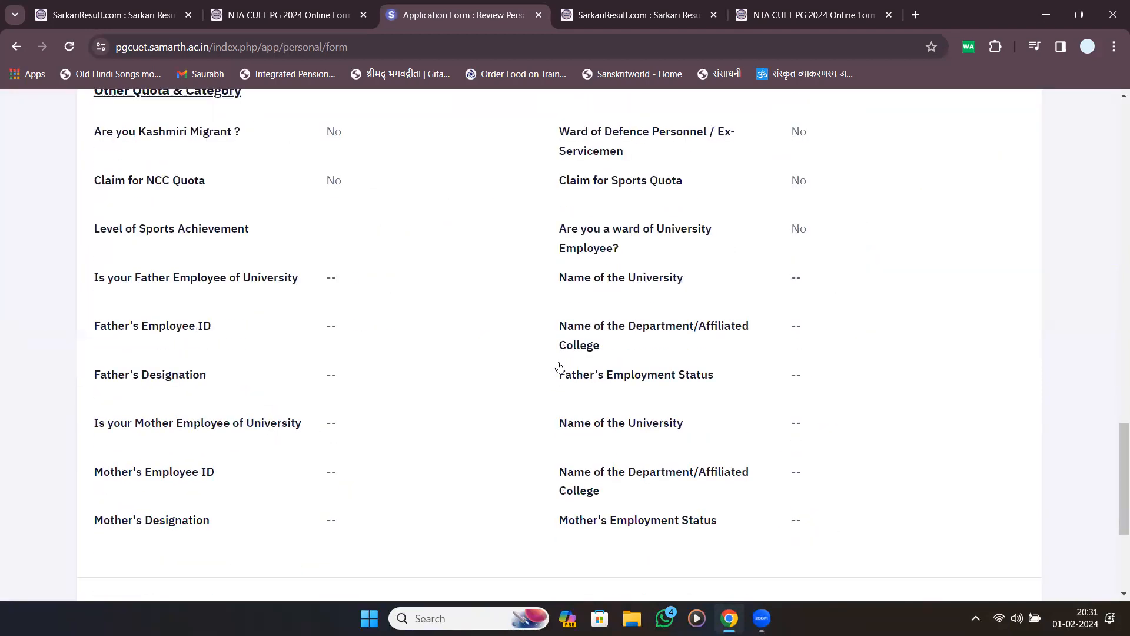
{"action": "scroll", "coordinate": [378, 293], "scroll_direction": "up", "scroll_amount": 20}
{"action": "scroll", "coordinate": [378, 293], "scroll_direction": "down", "scroll_amount": 12}
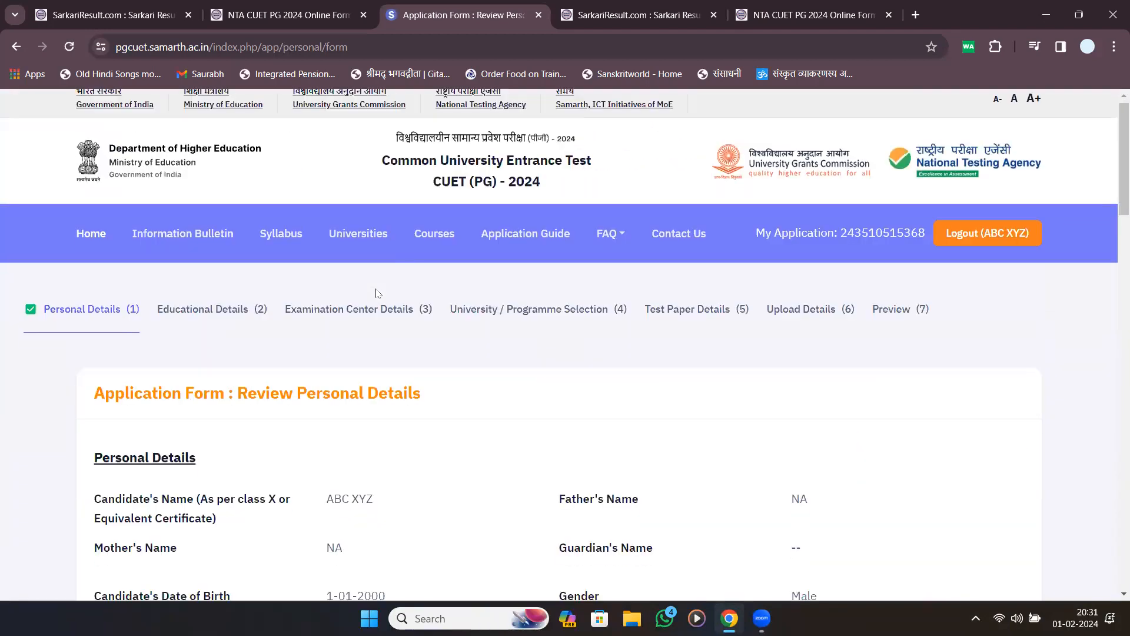
{"action": "scroll", "coordinate": [342, 295], "scroll_direction": "down", "scroll_amount": 4}
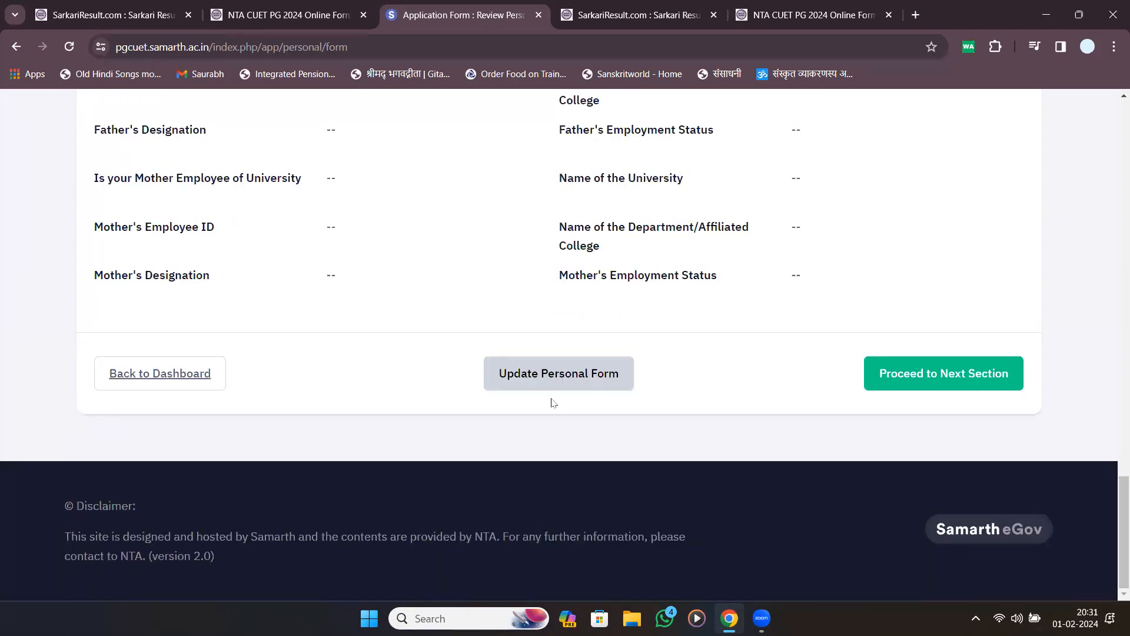
{"action": "left_click", "coordinate": [913, 375]}
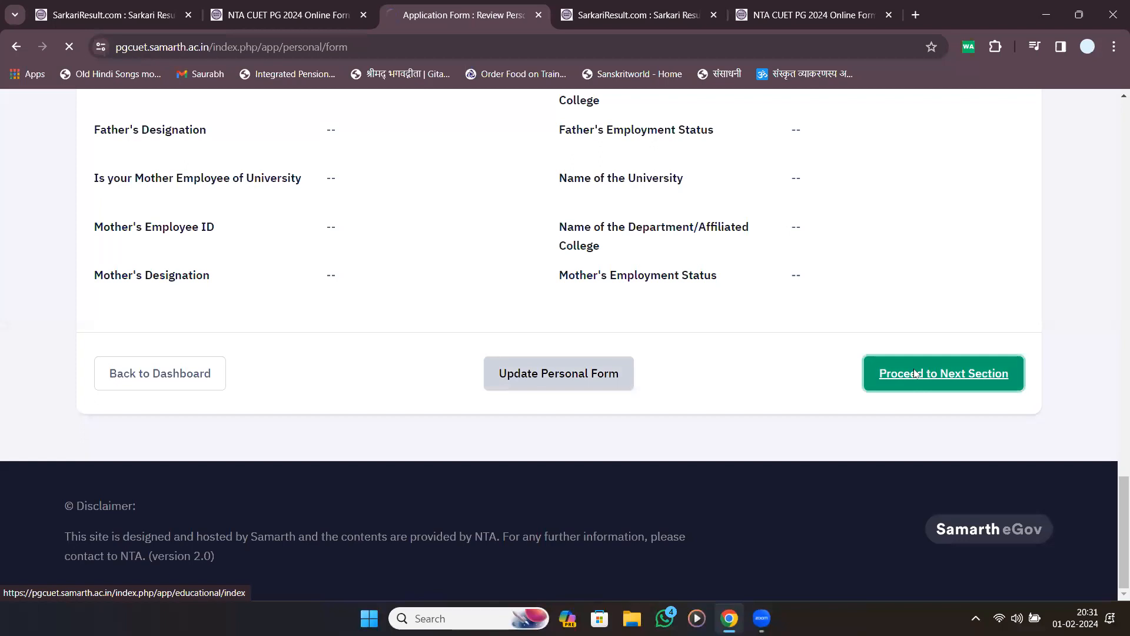
Set the Class Xth Result Status to Passed in Educational Details
{"action": "scroll", "coordinate": [340, 348], "scroll_direction": "down", "scroll_amount": 4}
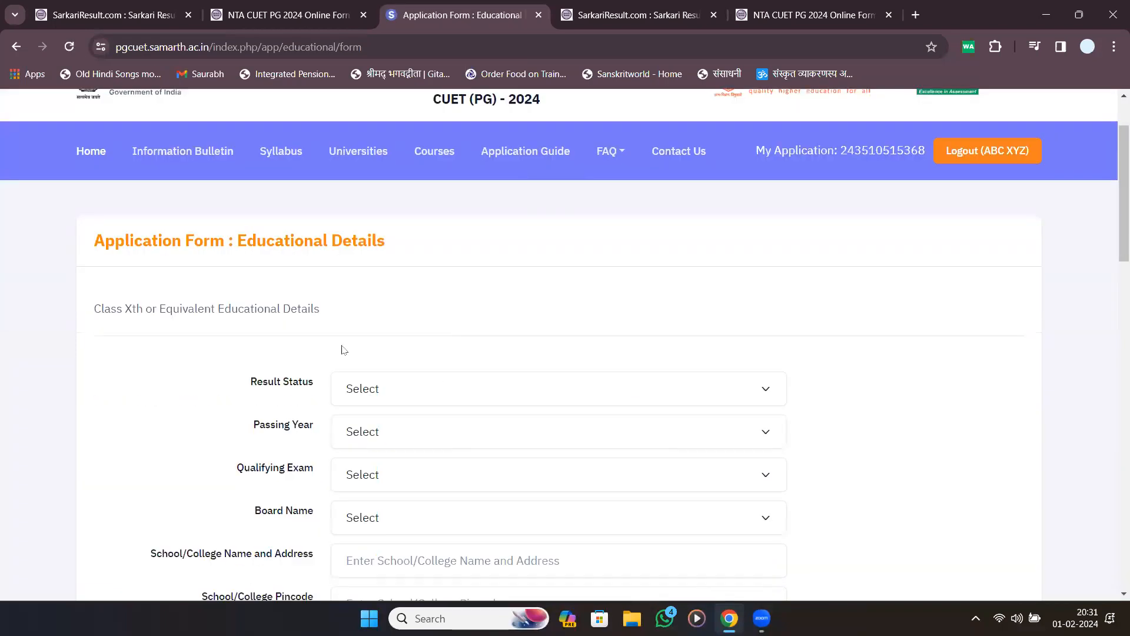
{"action": "scroll", "coordinate": [296, 269], "scroll_direction": "up", "scroll_amount": 4}
{"action": "left_click_drag", "start_coordinate": [195, 333], "coordinate": [399, 333]}
{"action": "scroll", "coordinate": [401, 324], "scroll_direction": "down", "scroll_amount": 4}
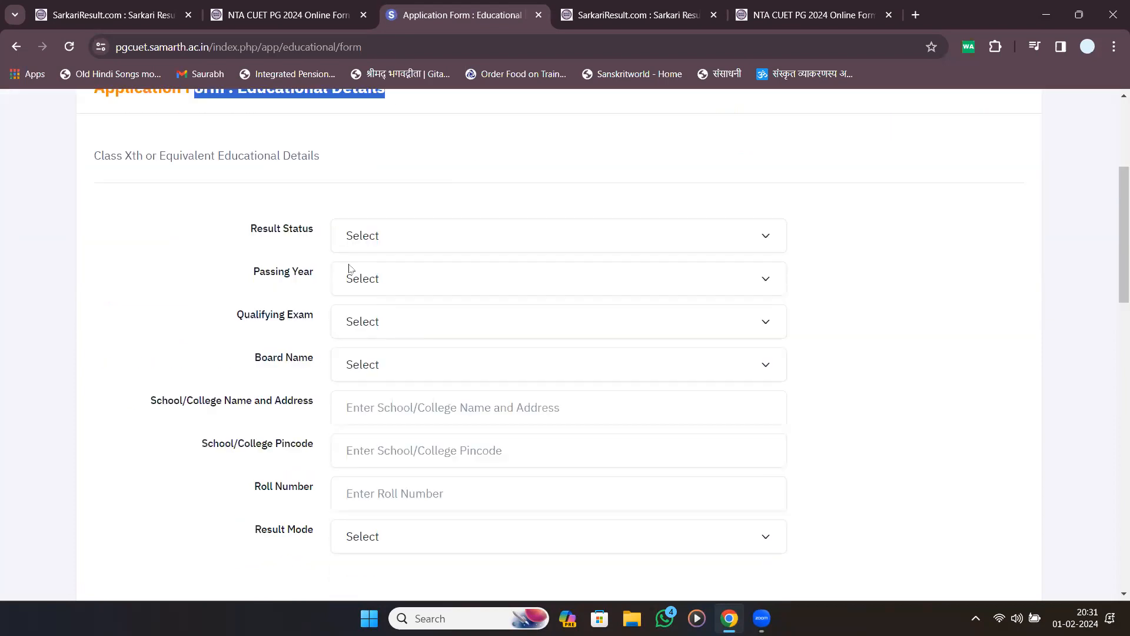
{"action": "left_click", "coordinate": [399, 238]}
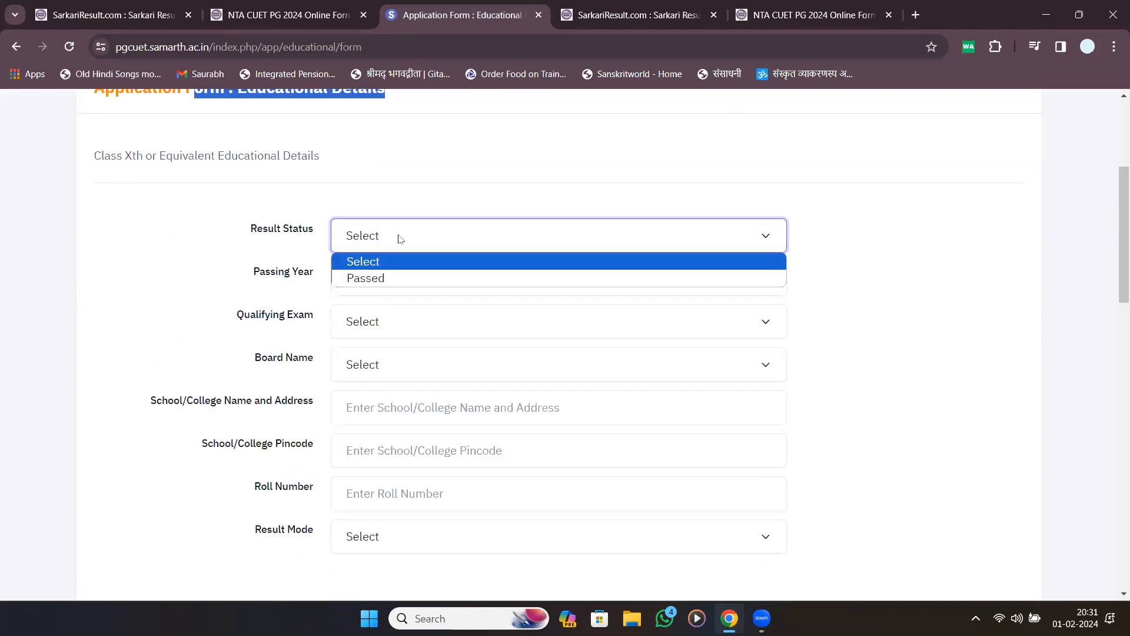
{"action": "left_click", "coordinate": [412, 277]}
Set the Class Xth Passing Year to 2020 and the Qualifying Exam to 10th or Equivalent
{"action": "left_click", "coordinate": [409, 278]}
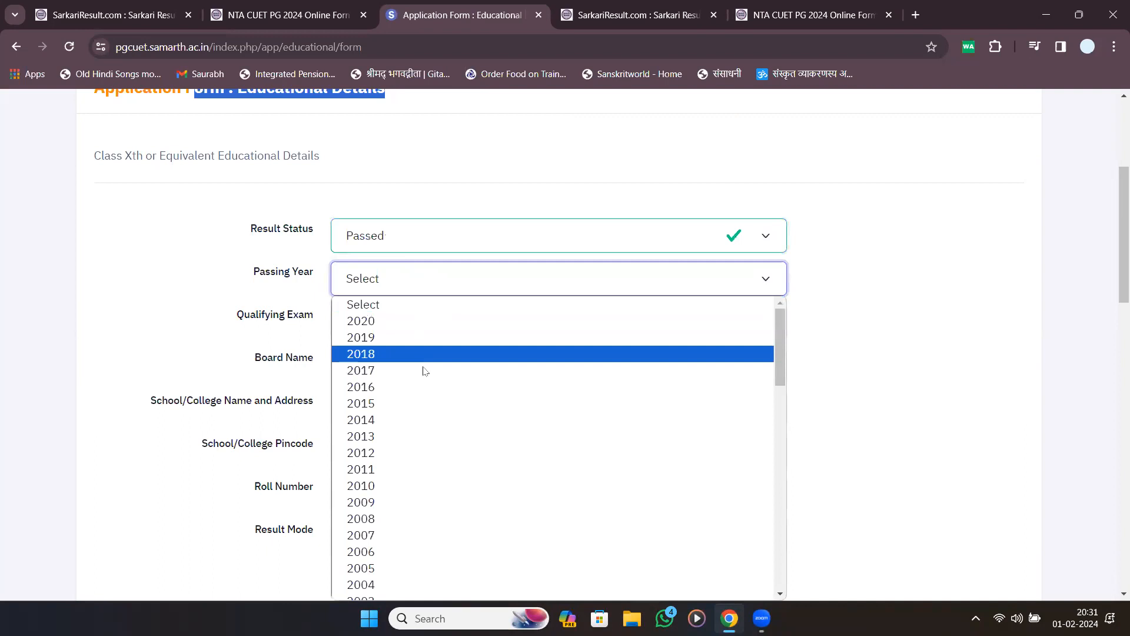
{"action": "scroll", "coordinate": [420, 377], "scroll_direction": "down", "scroll_amount": 8}
{"action": "scroll", "coordinate": [418, 412], "scroll_direction": "up", "scroll_amount": 8}
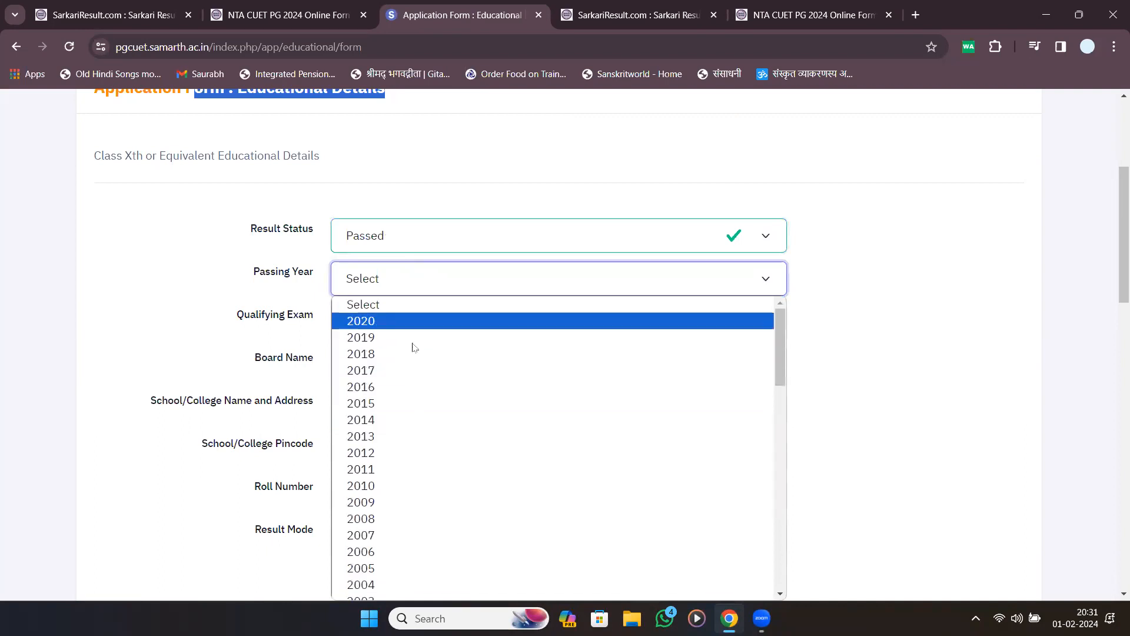
{"action": "left_click", "coordinate": [418, 321]}
{"action": "left_click", "coordinate": [418, 321]}
{"action": "left_click", "coordinate": [426, 363]}
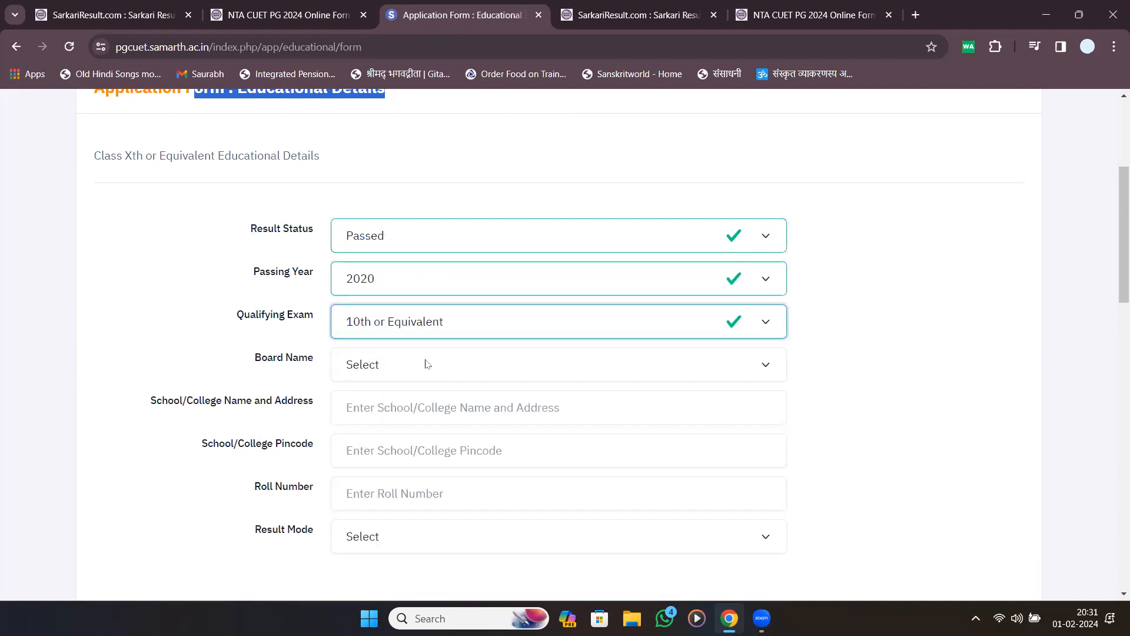
Set the Class Xth Board Name to UTTARAKHAND BOARD OF SCHOOL EDUCATION
{"action": "left_click", "coordinate": [426, 363]}
{"action": "scroll", "coordinate": [434, 329], "scroll_direction": "down", "scroll_amount": 10}
{"action": "scroll", "coordinate": [730, 418], "scroll_direction": "up", "scroll_amount": 4}
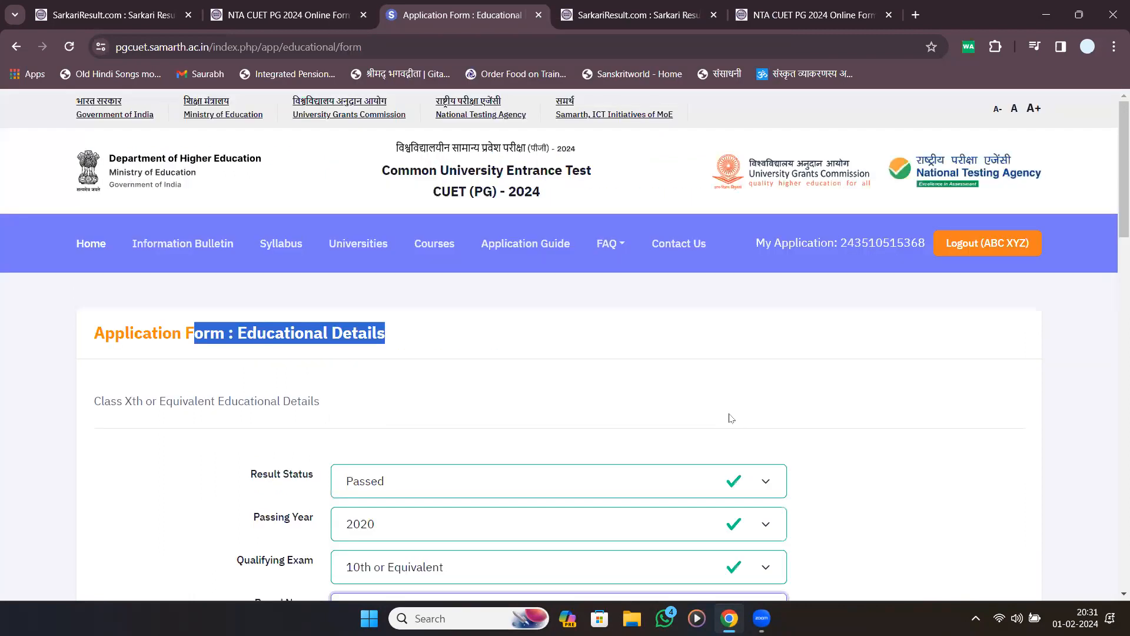
{"action": "scroll", "coordinate": [784, 388], "scroll_direction": "down", "scroll_amount": 12}
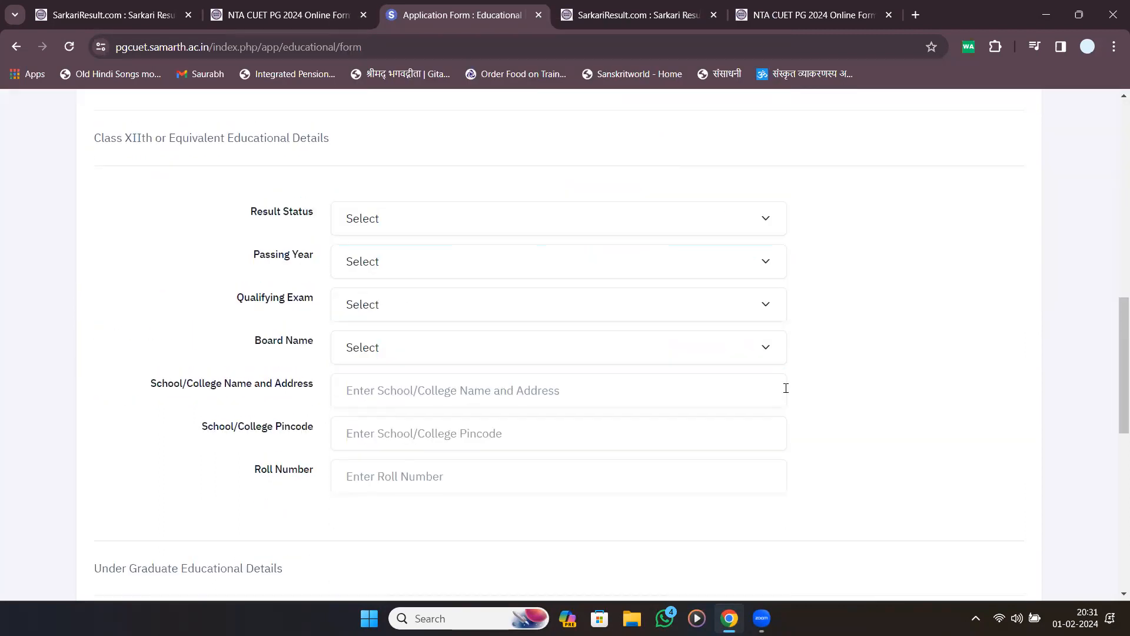
{"action": "scroll", "coordinate": [786, 388], "scroll_direction": "up", "scroll_amount": 8}
Look through the available education boards in the Class Xth Board Name options
{"action": "left_click", "coordinate": [540, 376]}
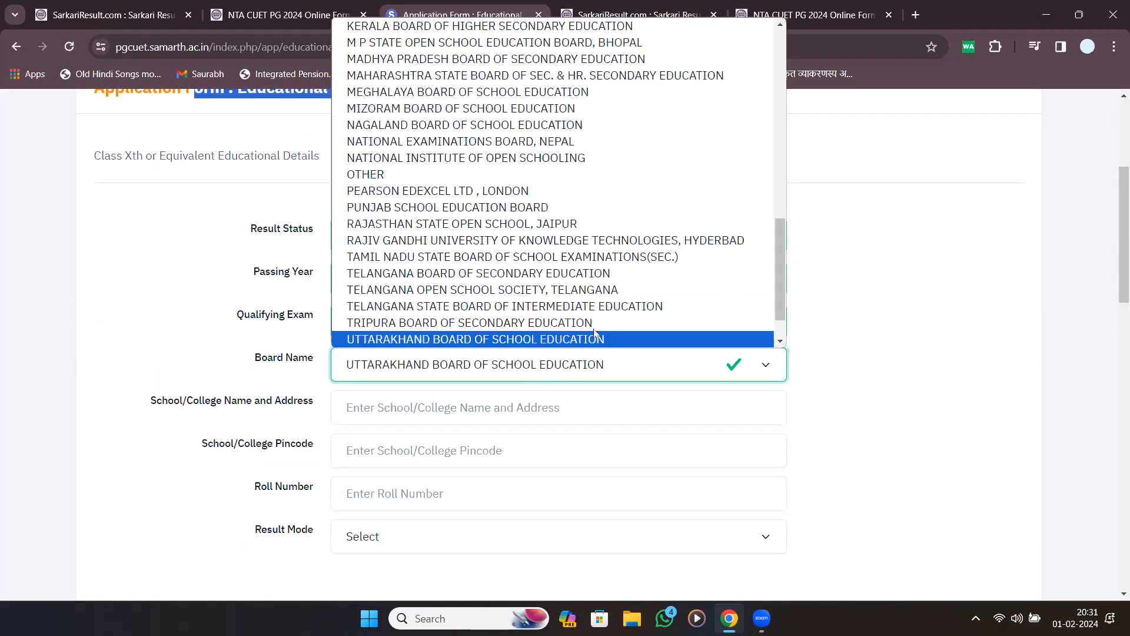
{"action": "scroll", "coordinate": [596, 331], "scroll_direction": "down", "scroll_amount": 1}
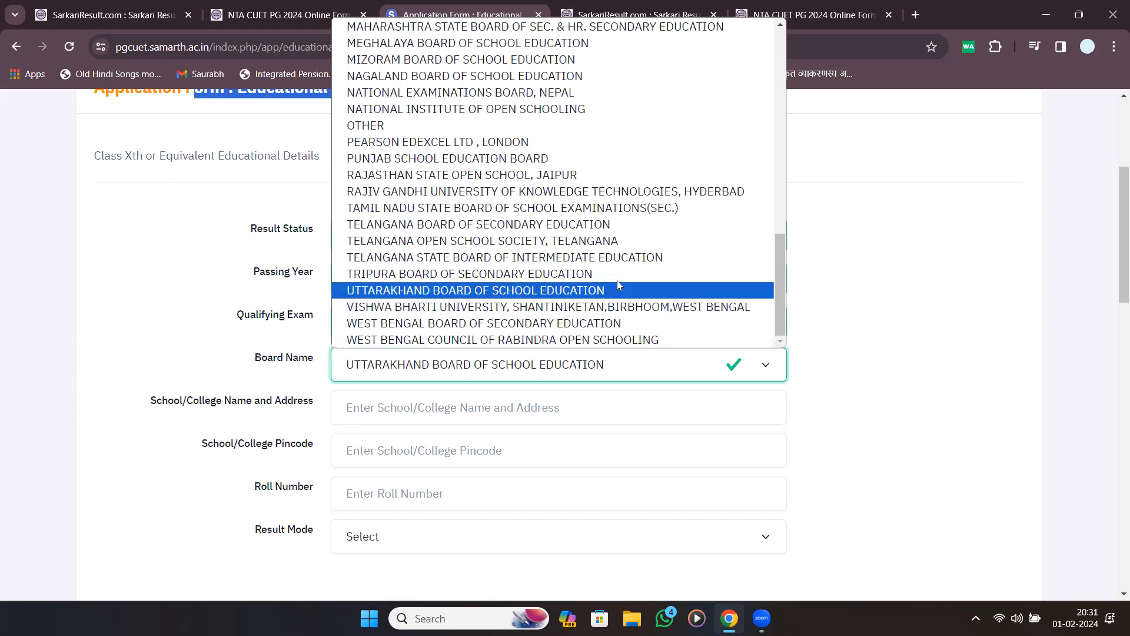
{"action": "scroll", "coordinate": [617, 280], "scroll_direction": "up", "scroll_amount": 15}
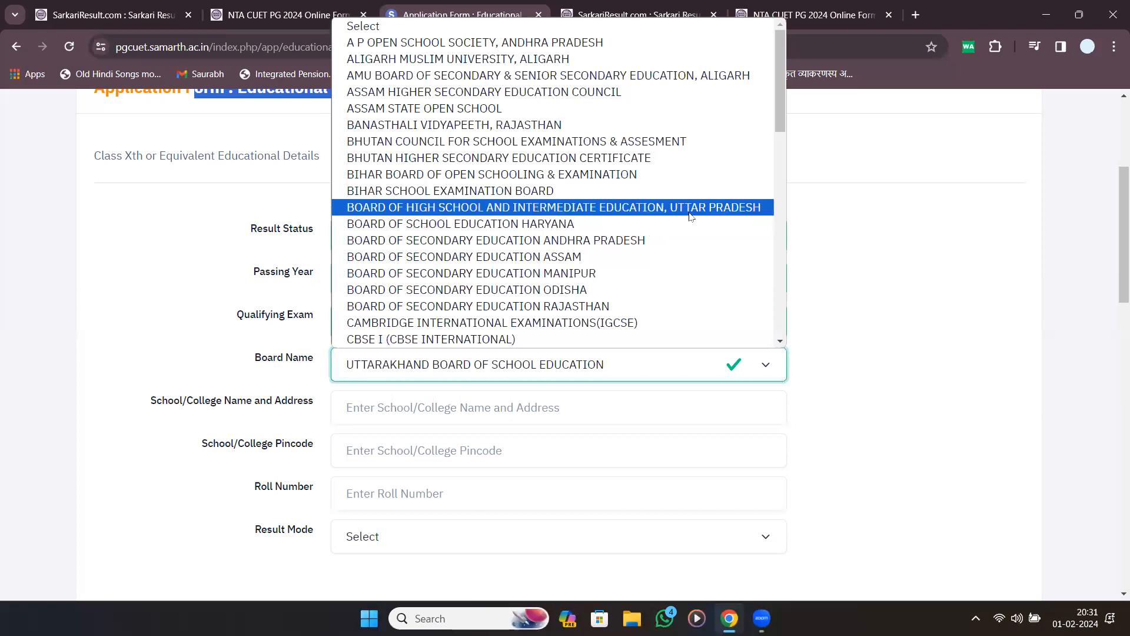
{"action": "left_click", "coordinate": [1114, 211]}
{"action": "scroll", "coordinate": [1114, 200], "scroll_direction": "up", "scroll_amount": 2}
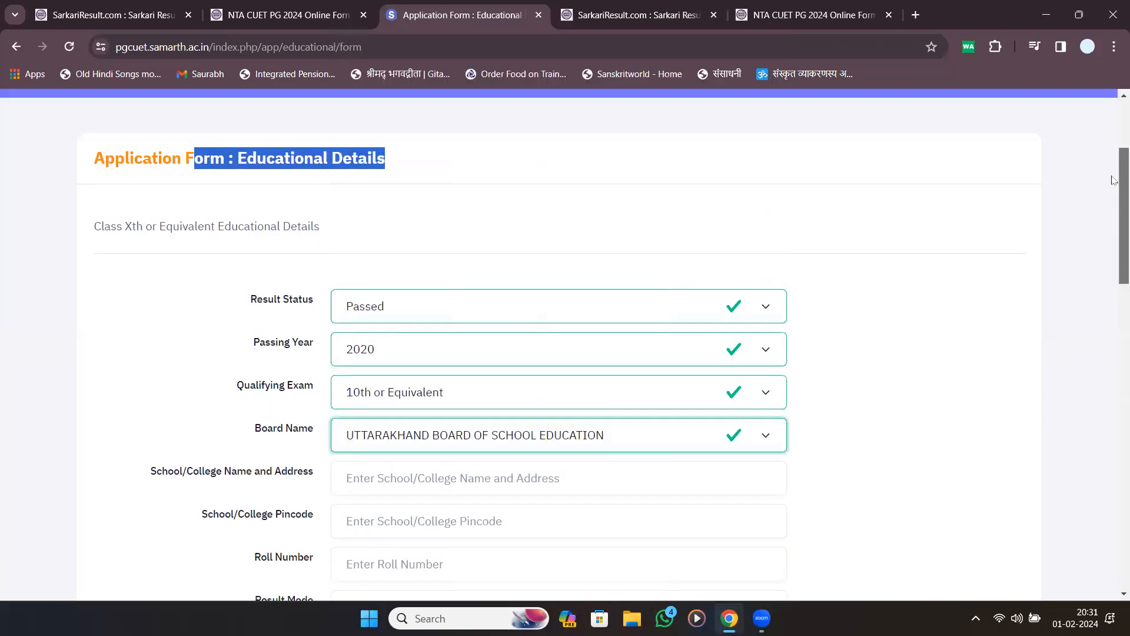
{"action": "left_click", "coordinate": [643, 488]}
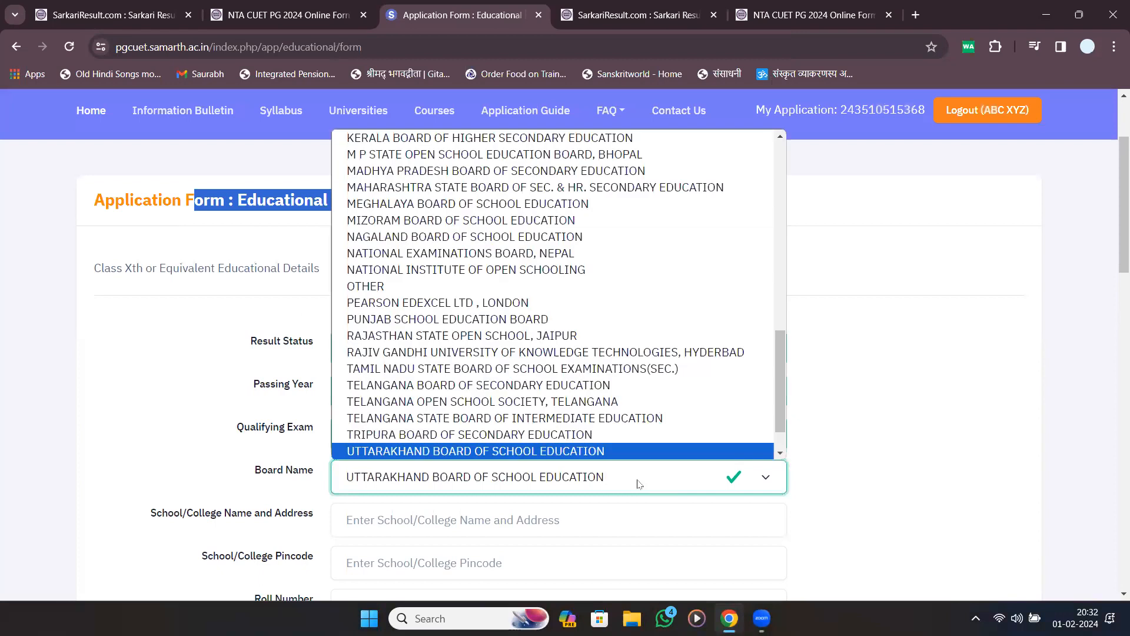
{"action": "scroll", "coordinate": [605, 344], "scroll_direction": "up", "scroll_amount": 15}
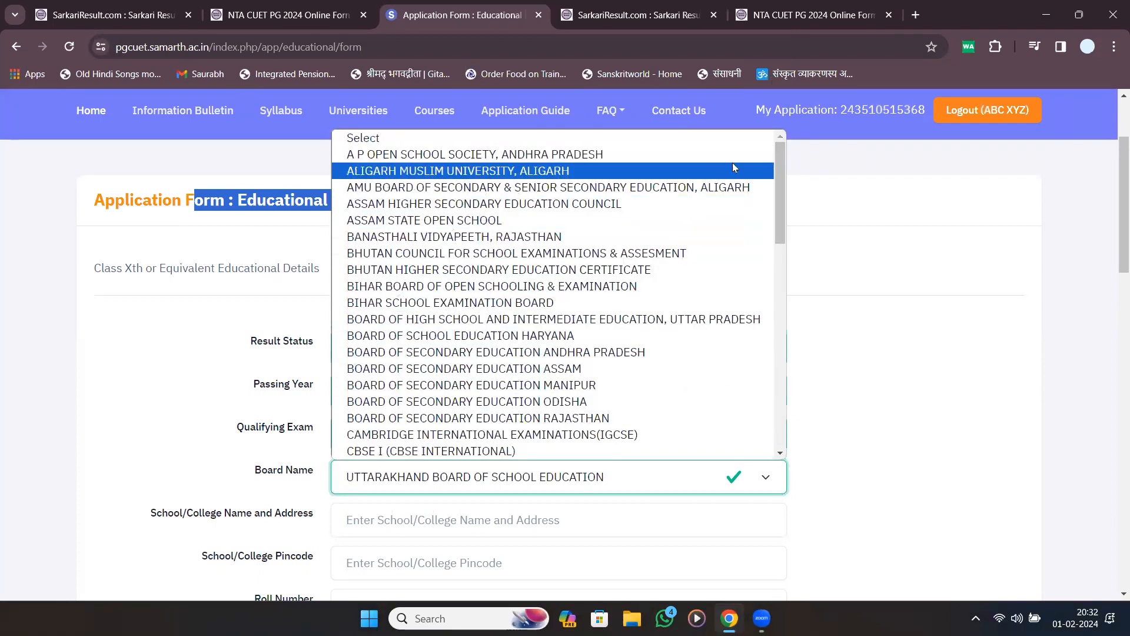
{"action": "left_click_drag", "start_coordinate": [781, 186], "coordinate": [808, 223]}
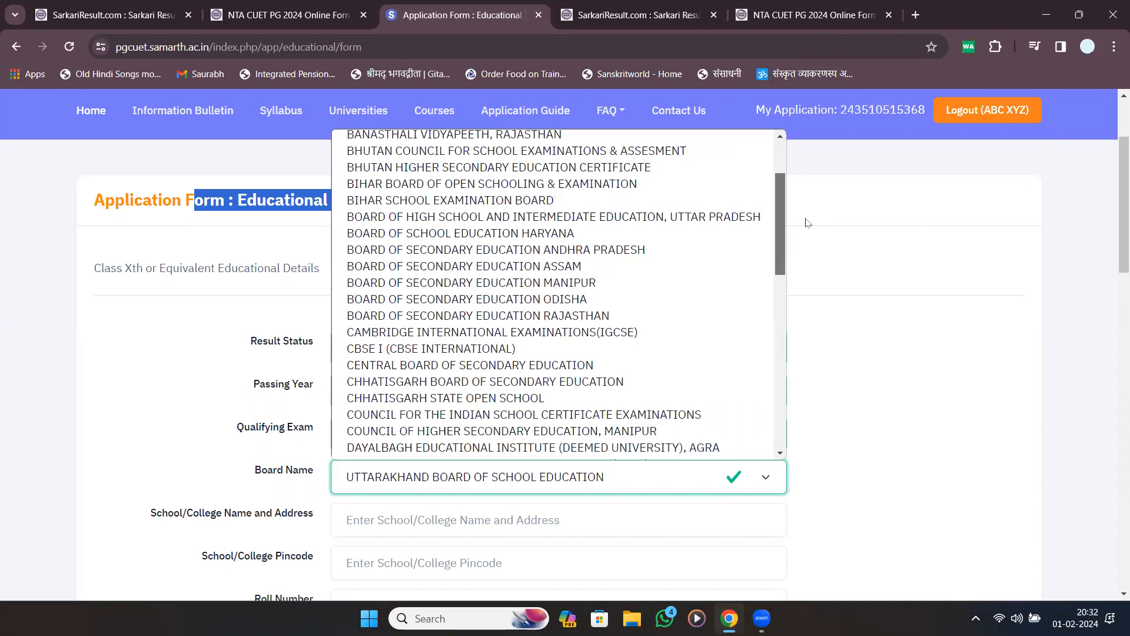
{"action": "left_click_drag", "start_coordinate": [808, 223], "coordinate": [810, 157]}
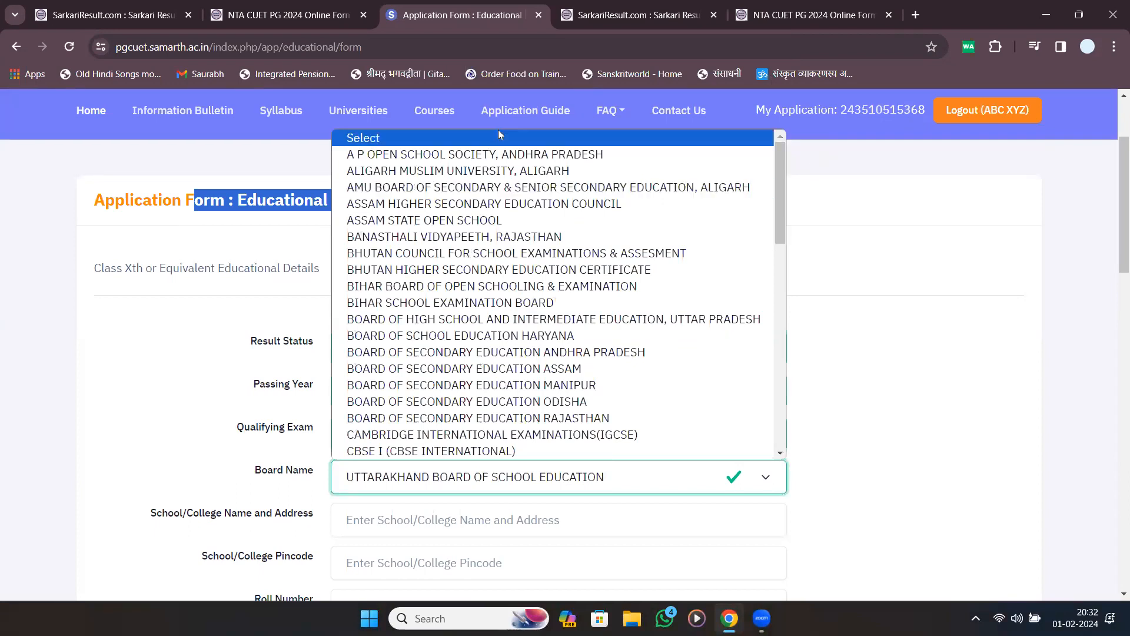
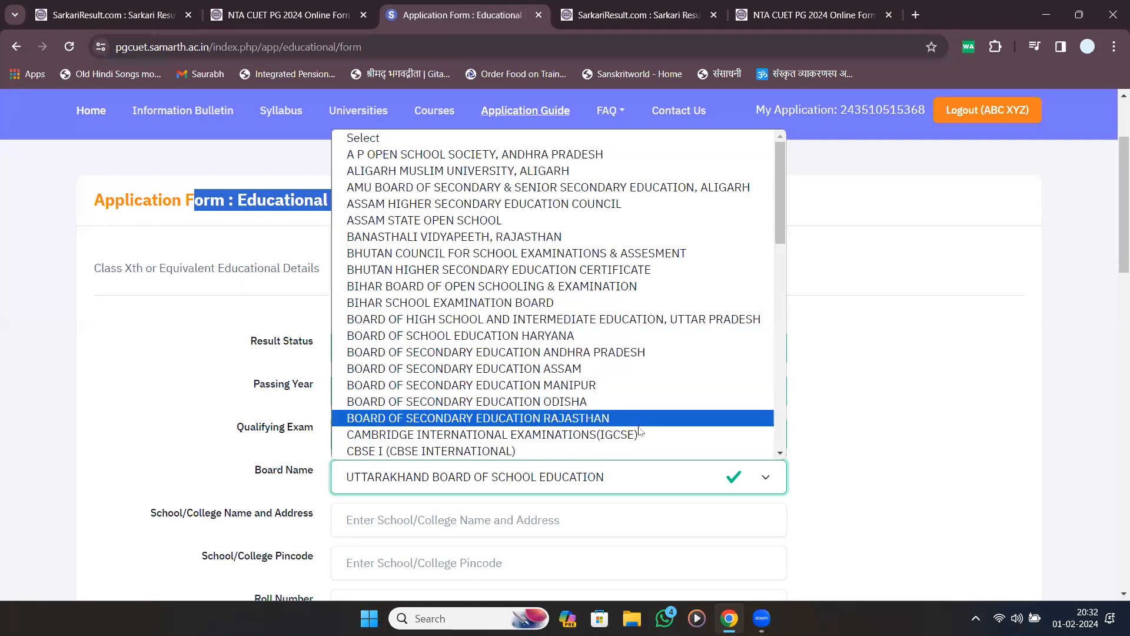
Set the Class Xth Board Name to OTHER
{"action": "left_click_drag", "start_coordinate": [780, 222], "coordinate": [802, 306]}
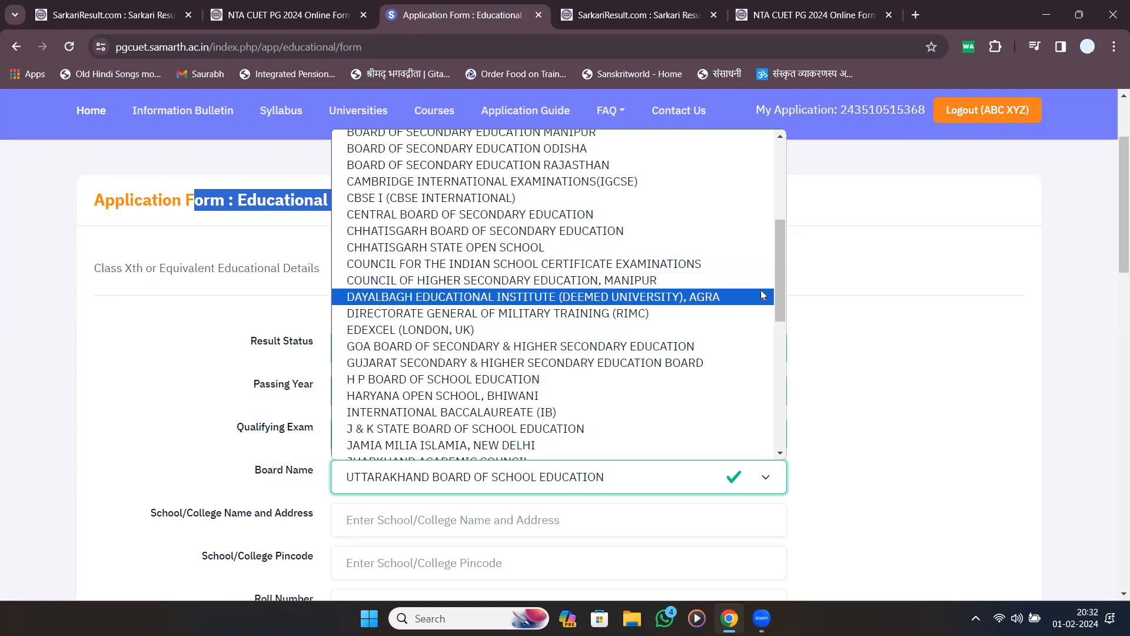
{"action": "left_click_drag", "start_coordinate": [781, 281], "coordinate": [783, 448]}
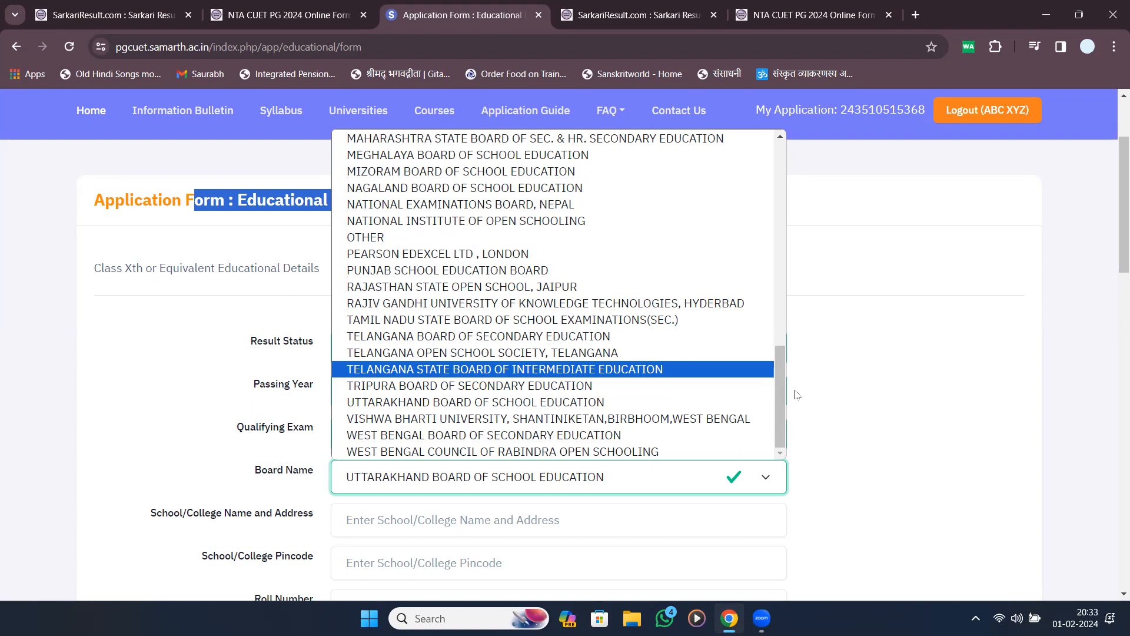
{"action": "mouse_move", "coordinate": [779, 385]}
{"action": "left_mouse_down"}
{"action": "mouse_move", "coordinate": [801, 298]}
{"action": "mouse_move", "coordinate": [789, 383]}
{"action": "left_mouse_up"}
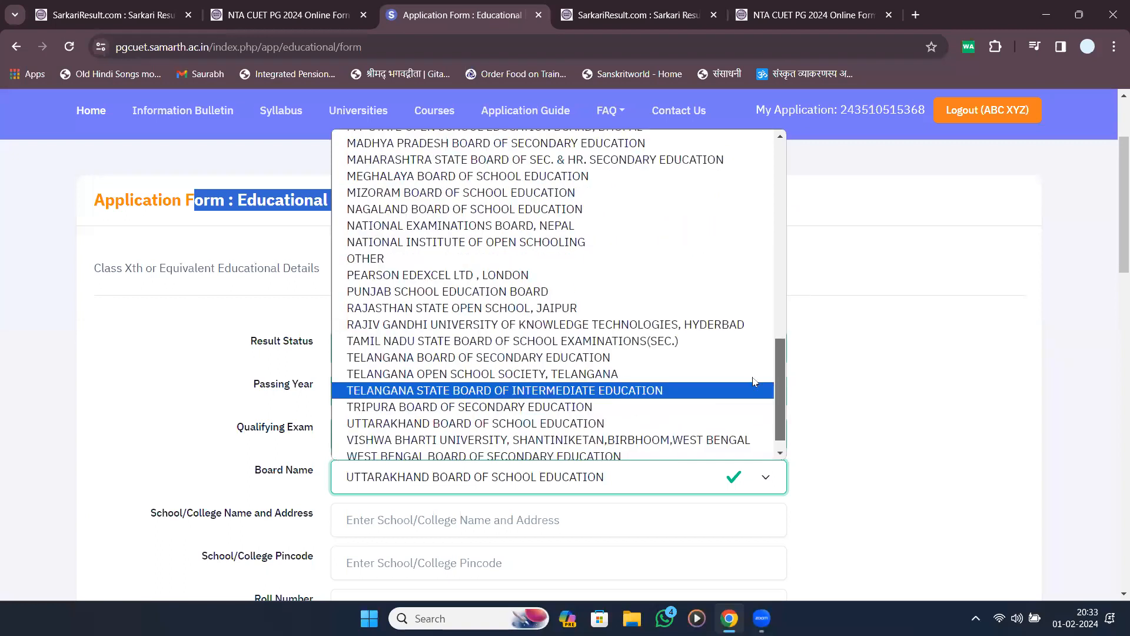
{"action": "left_click", "coordinate": [476, 259]}
{"action": "scroll", "coordinate": [493, 360], "scroll_direction": "down", "scroll_amount": 4}
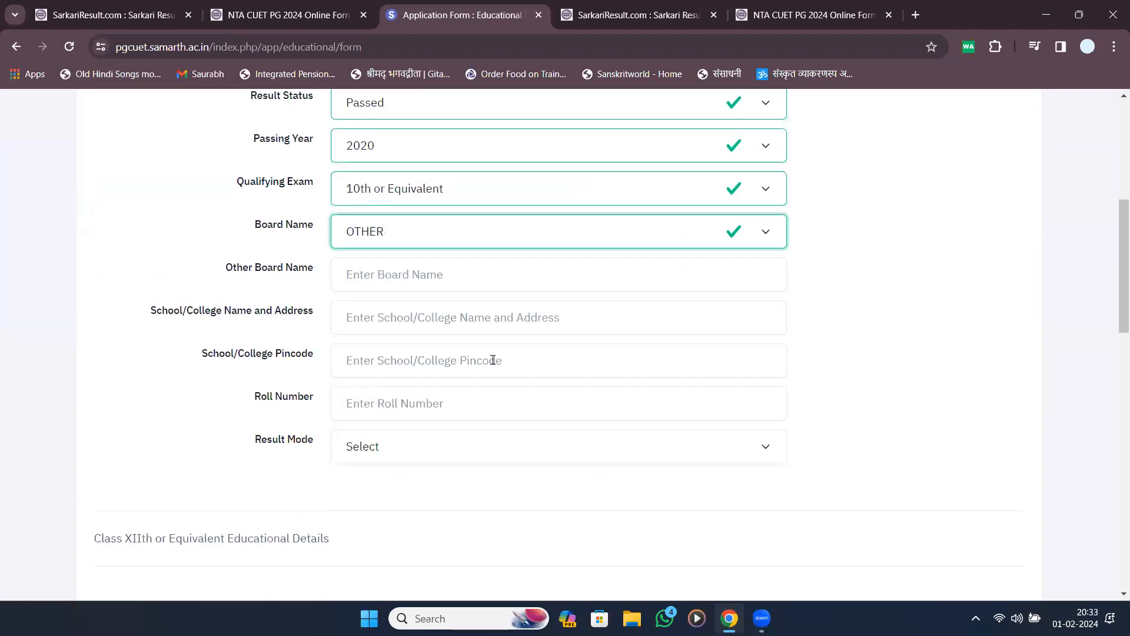
Enter "Board of Sanskrit Secondary Eductaion, Lucknow, Uttar Pradaesh" as the Class Xth Other Board Name
{"action": "left_click", "coordinate": [508, 274]}
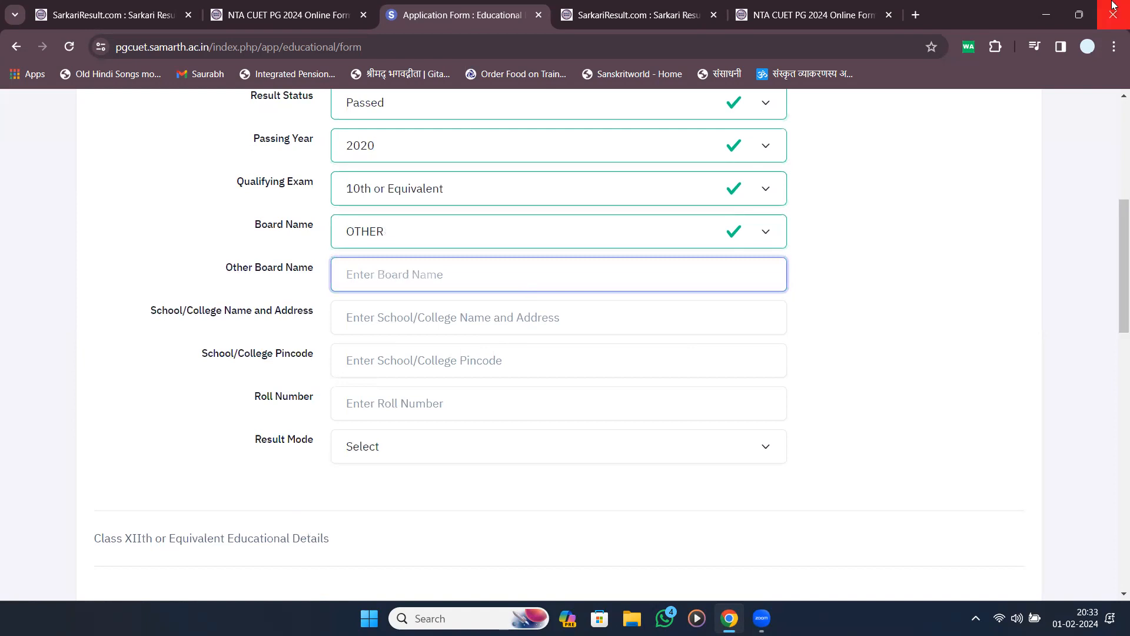
{"action": "type", "text": "Board"}
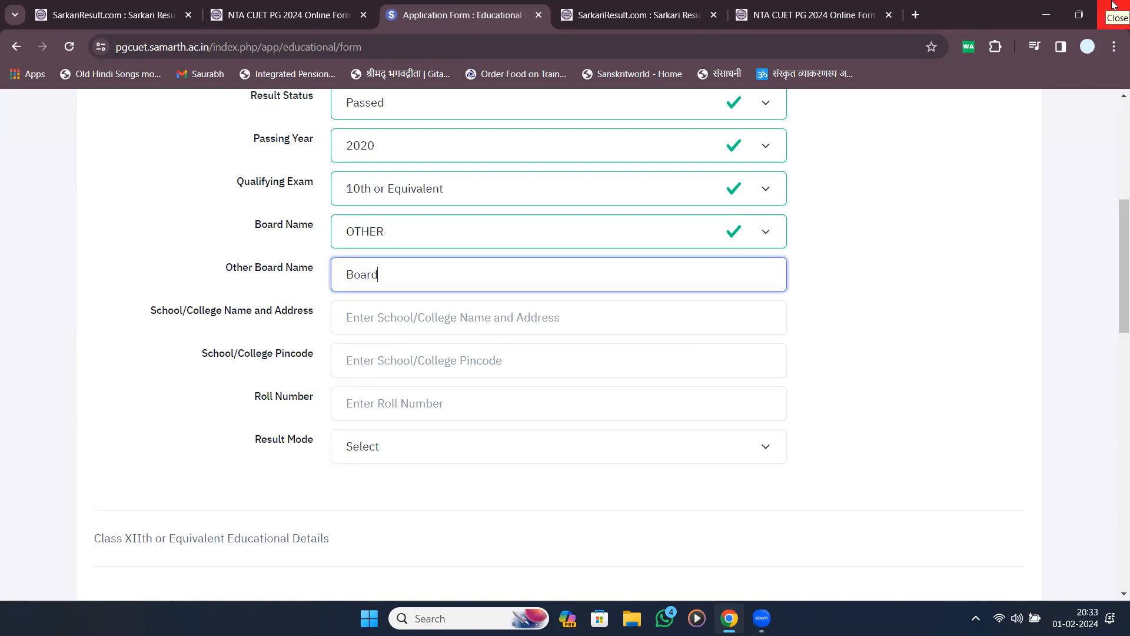
{"action": "type", "text": " of Sanskrit Secondary Eductaion, Lu"}
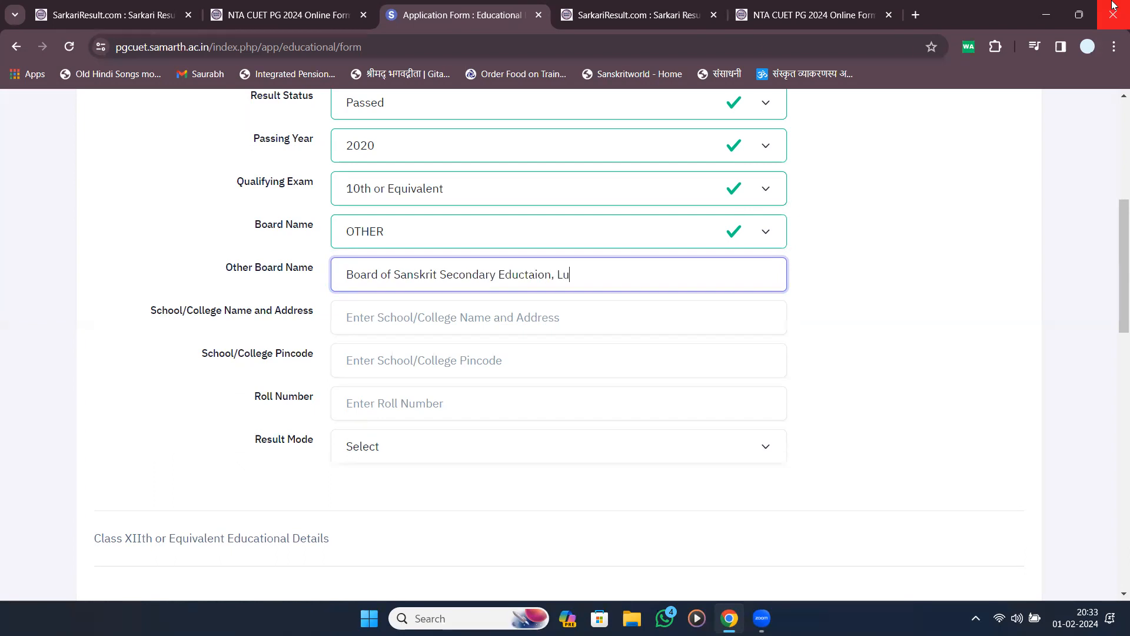
{"action": "type", "text": "cknow, Uttar Pradaesh"}
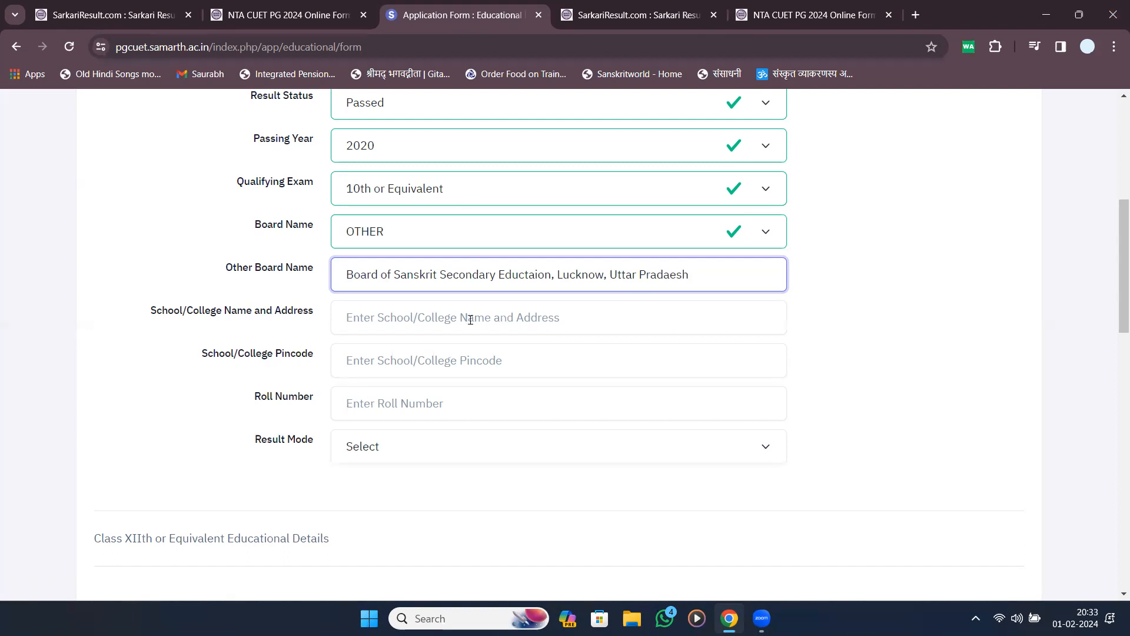
{"action": "left_click_drag", "start_coordinate": [550, 279], "coordinate": [217, 286]}
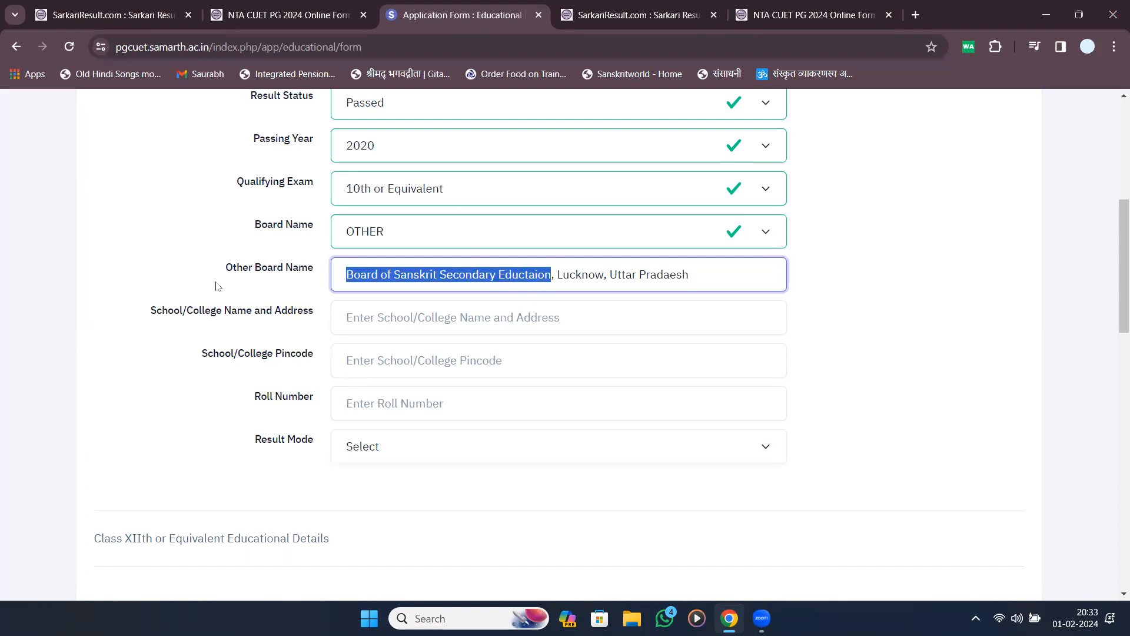
Enter Vanasthali Vidyaniketan as the school in the Class Xth School/College Name and Address
{"action": "left_click", "coordinate": [384, 327]}
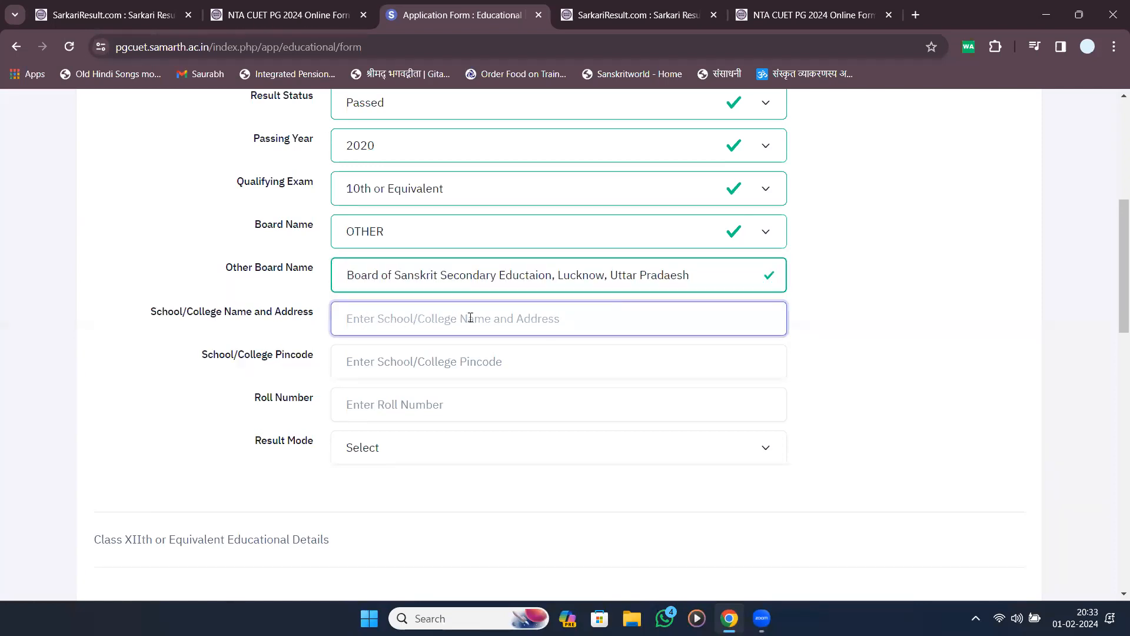
{"action": "left_click", "coordinate": [557, 359]}
{"action": "left_click", "coordinate": [557, 418]}
{"action": "left_click", "coordinate": [553, 329]}
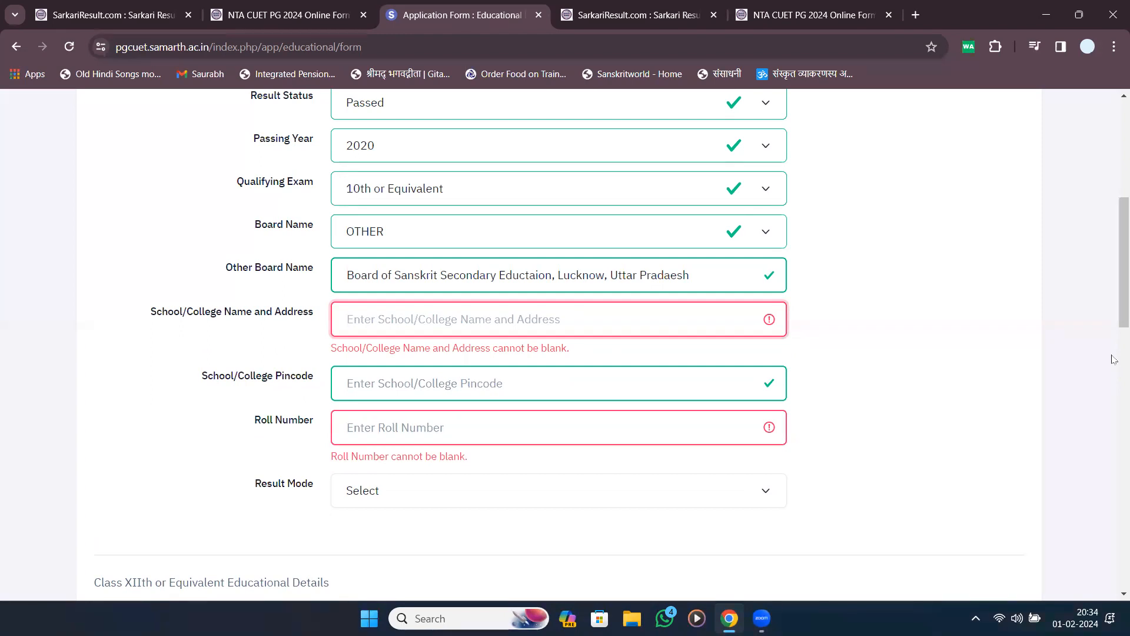
{"action": "type", "text": "Va"}
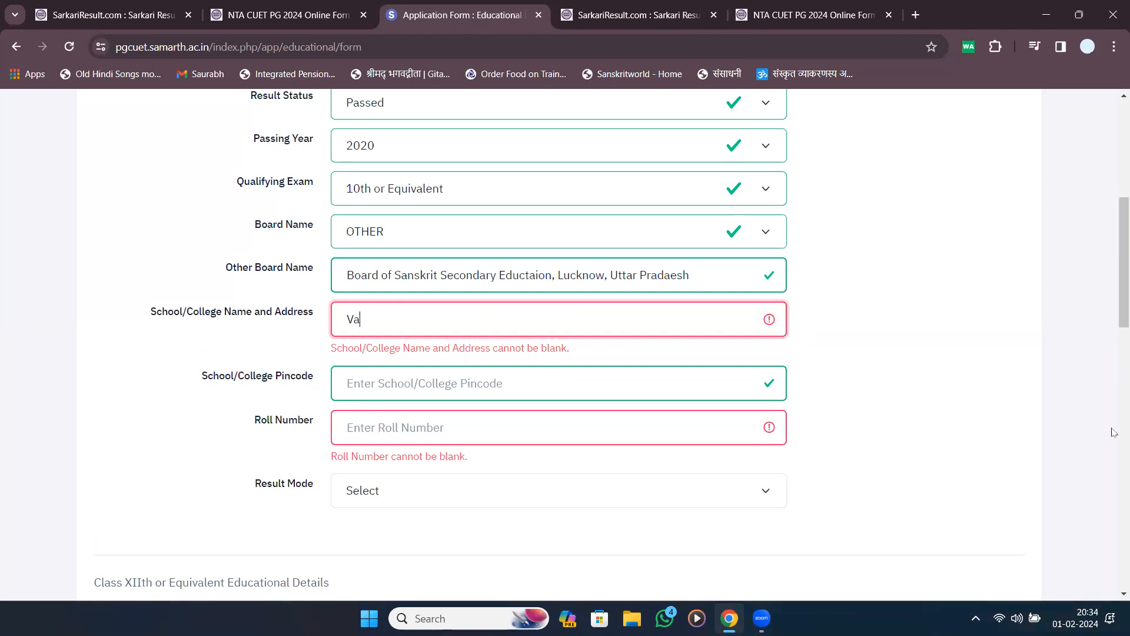
{"action": "type", "text": "nasthali Vidyaniketan"}
{"action": "key", "text": "Tab"}
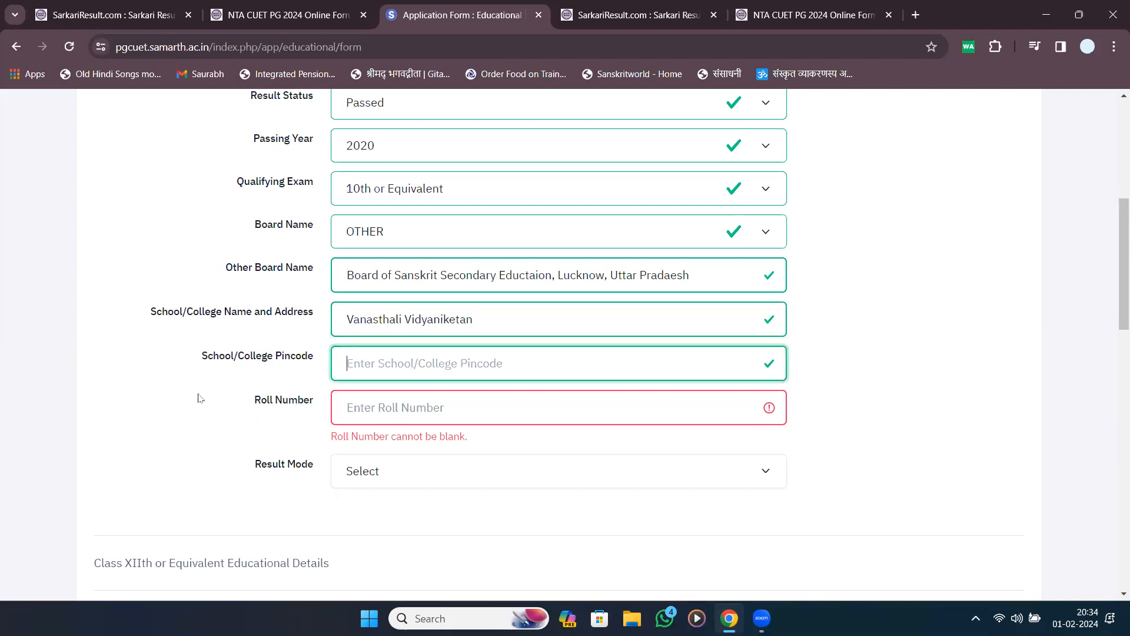
Add the school's locality and city after its name in the Class Xth School/College Name and Address
{"action": "left_click", "coordinate": [552, 317]}
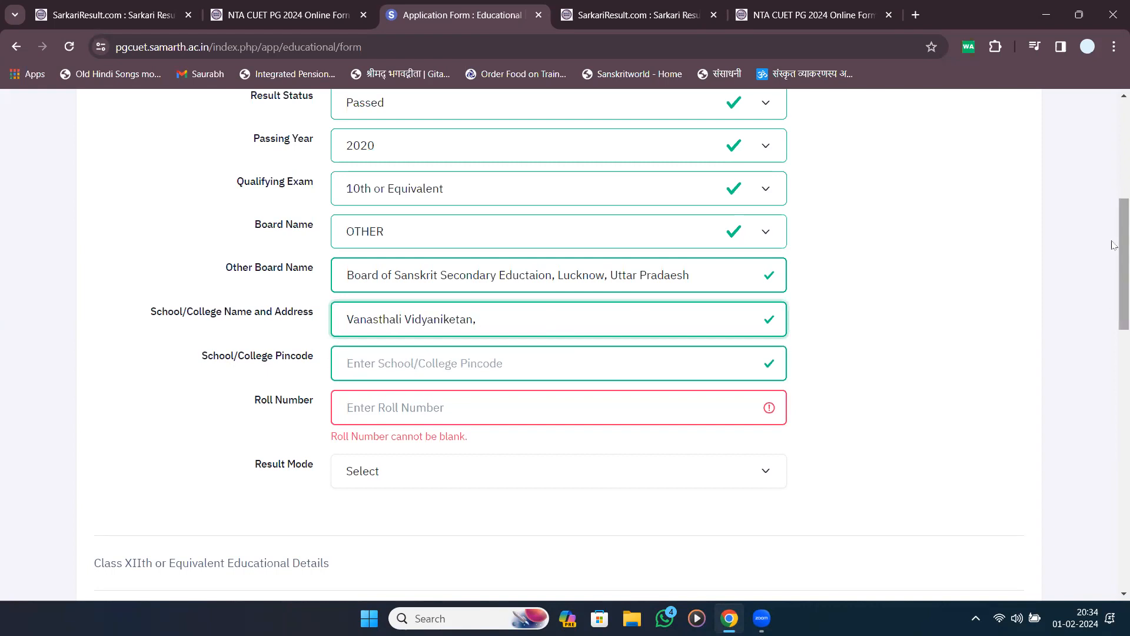
{"action": "type", "text": ", Alambagh Lucnoq"}
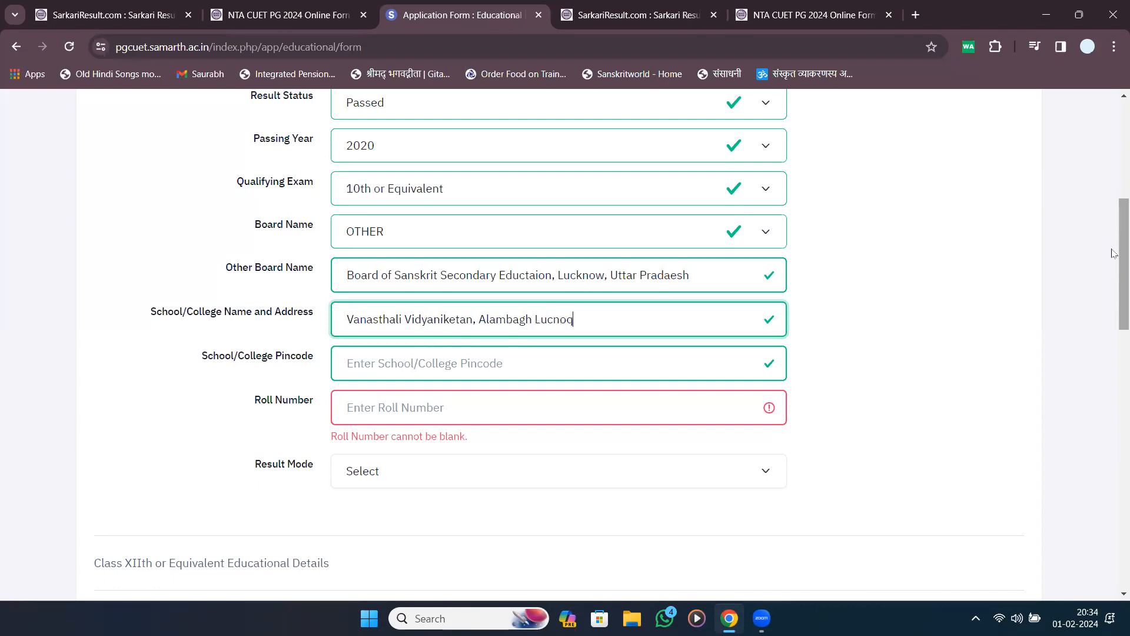
{"action": "key", "text": "Tab"}
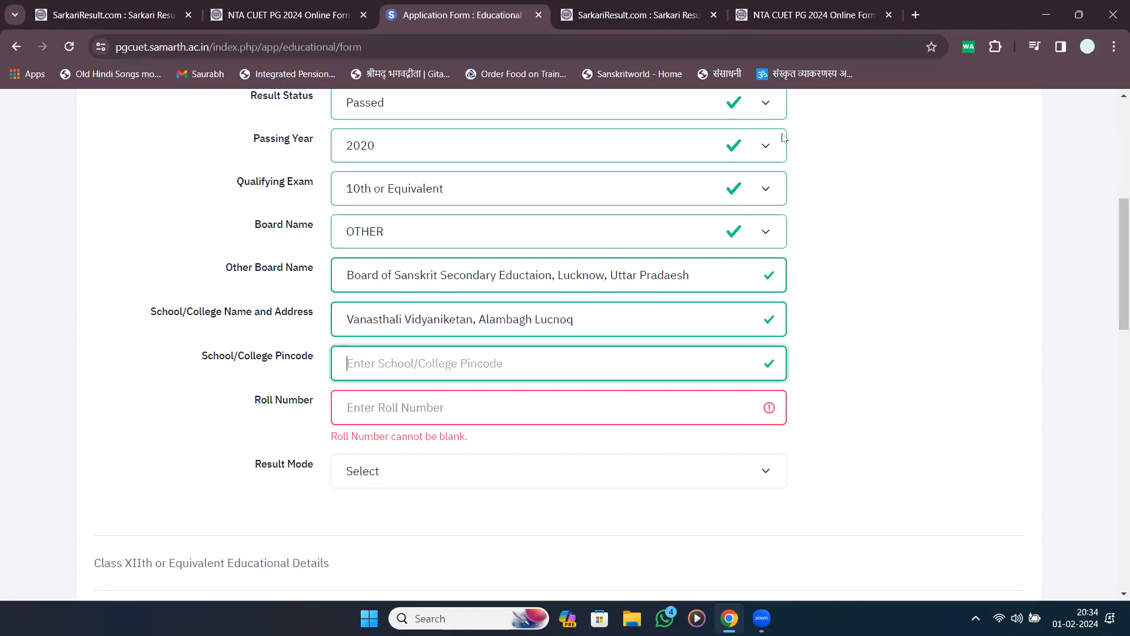
{"action": "left_click", "coordinate": [577, 308]}
{"action": "key", "text": "BackSpace"}
{"action": "key", "text": "BackSpace"}
{"action": "key", "text": "BackSpace"}
{"action": "type", "text": "know"}
Fill in the Class Xth School/College Pincode and the candidate's Roll Number
{"action": "key", "text": "Tab"}
{"action": "type", "text": "2"}
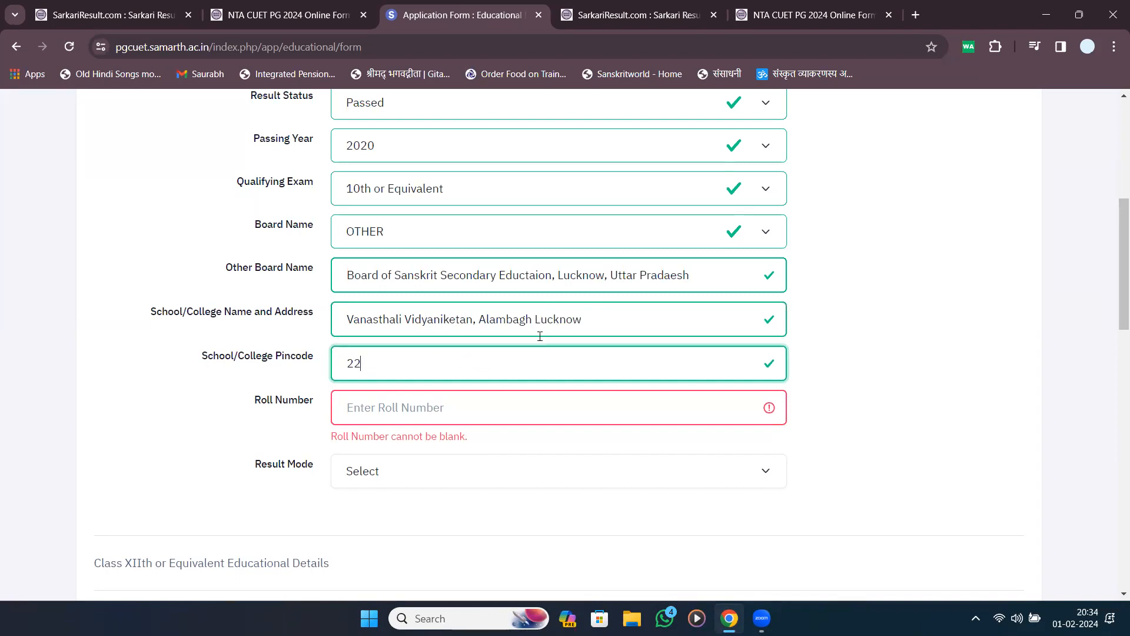
{"action": "type", "text": "01005"}
{"action": "key", "text": "Tab"}
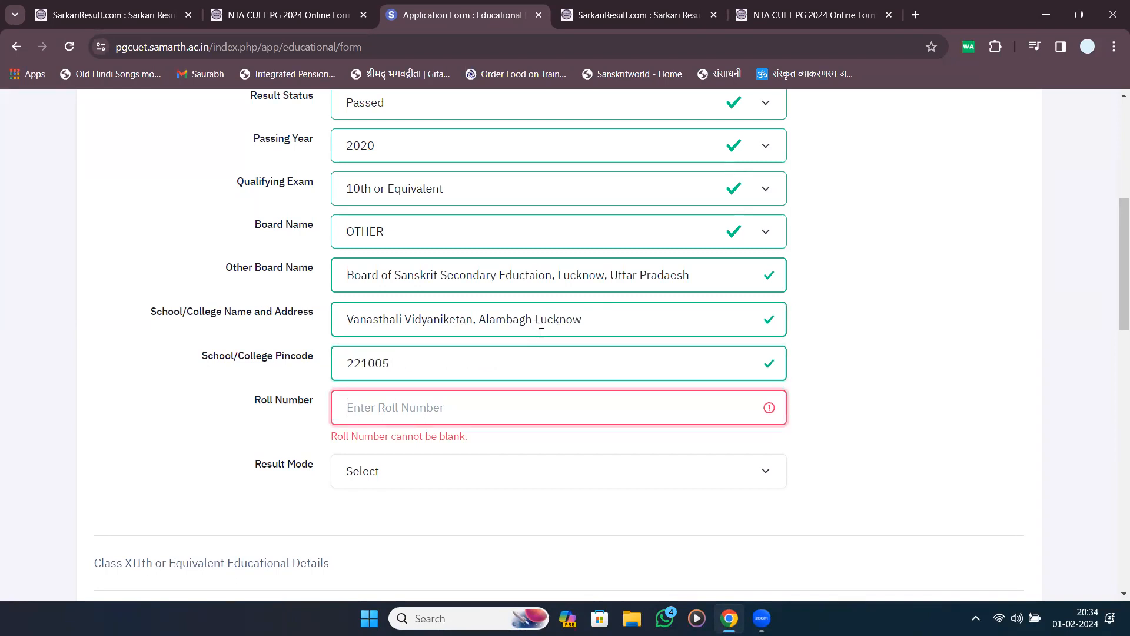
{"action": "type", "text": "135896"}
{"action": "key", "text": "Tab"}
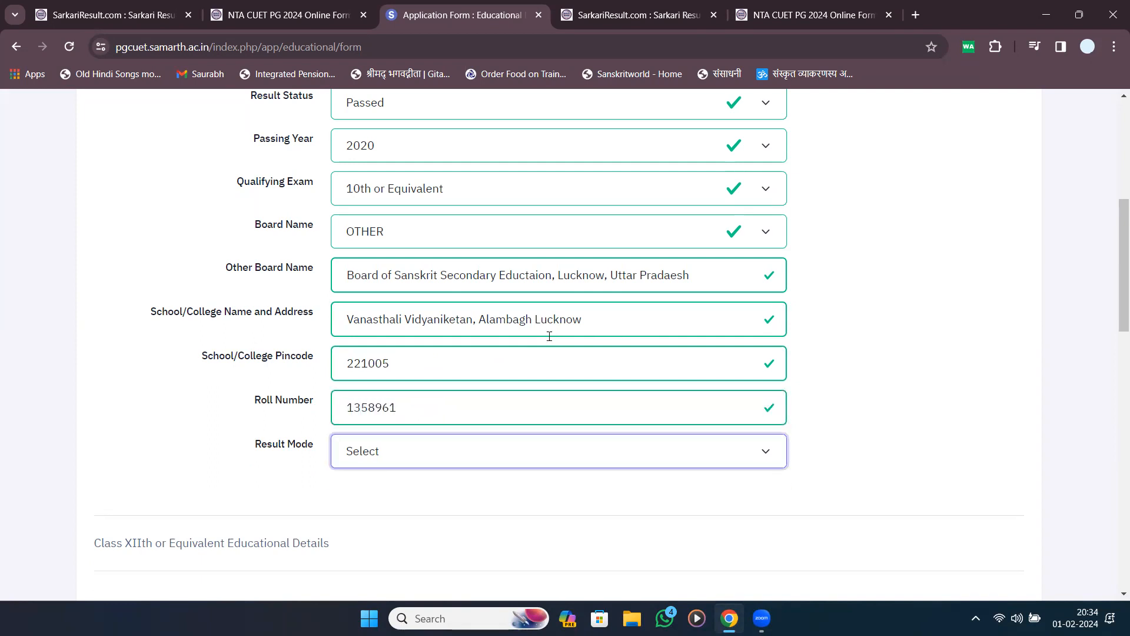
Set the Class Xth Result Mode to Percentage
{"action": "left_click", "coordinate": [355, 450]}
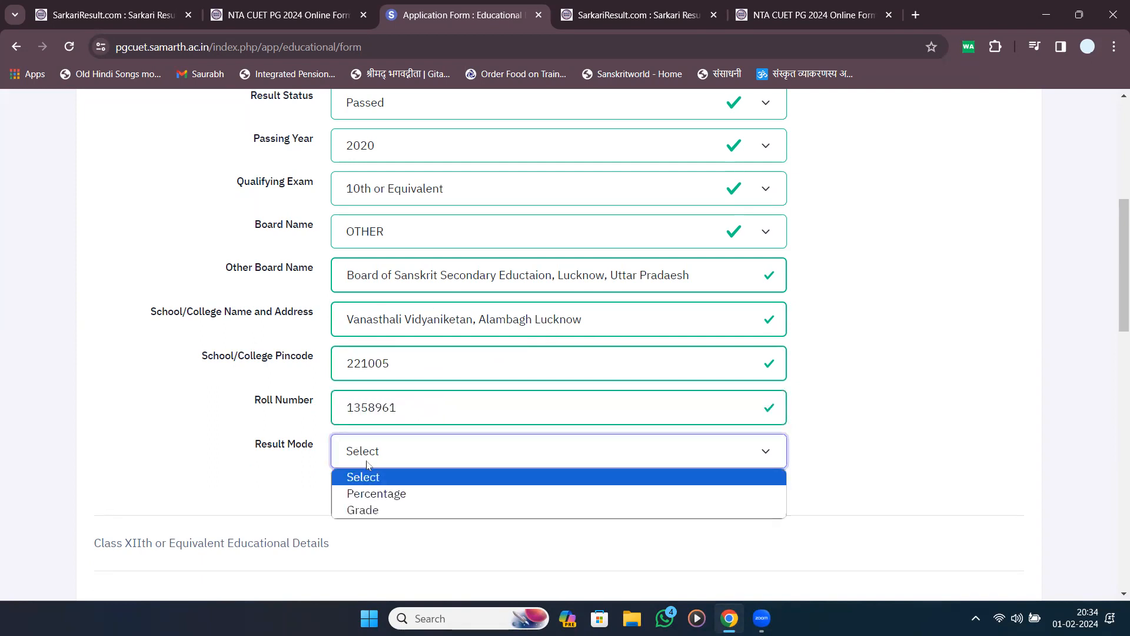
{"action": "left_click", "coordinate": [402, 494]}
{"action": "left_click", "coordinate": [404, 494]}
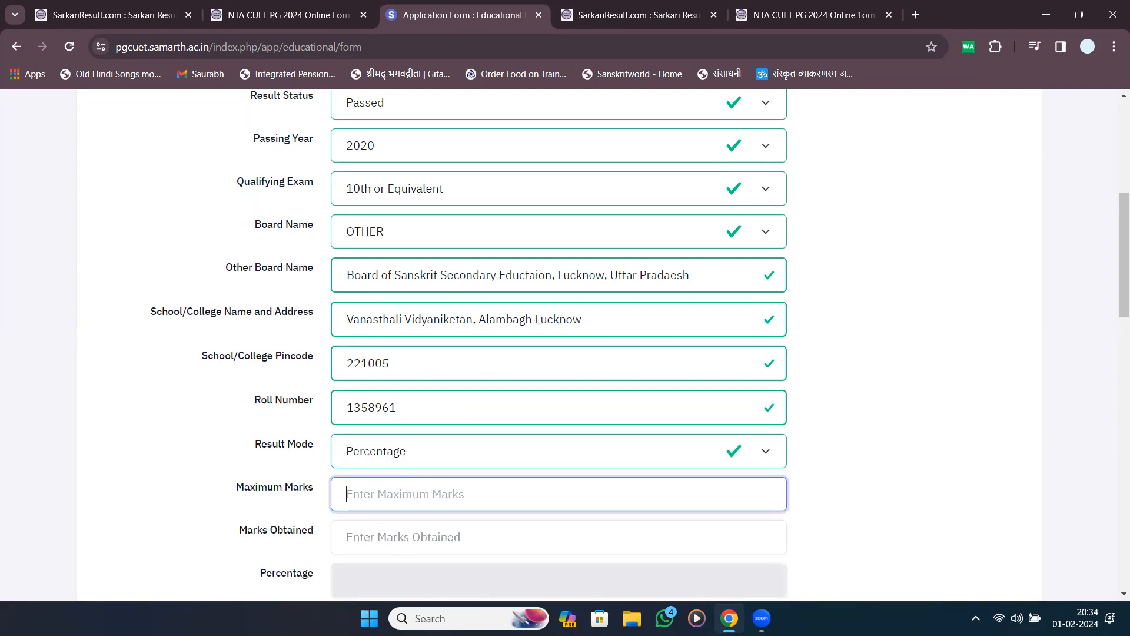
Enter 500 as the Class Xth Maximum Marks and 345 as the Marks Obtained
{"action": "type", "text": "6"}
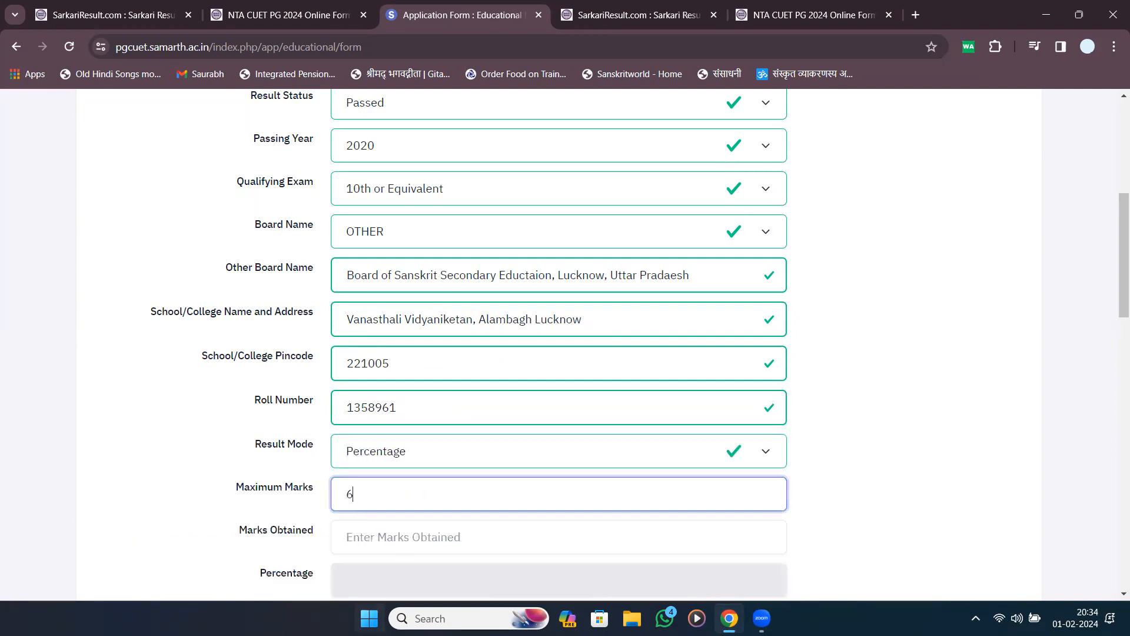
{"action": "type", "text": "0"}
{"action": "key", "text": "BackSpace"}
{"action": "key", "text": "BackSpace"}
{"action": "type", "text": "5"}
{"action": "left_click", "coordinate": [346, 536]}
{"action": "type", "text": "345"}
{"action": "key", "text": "Tab"}
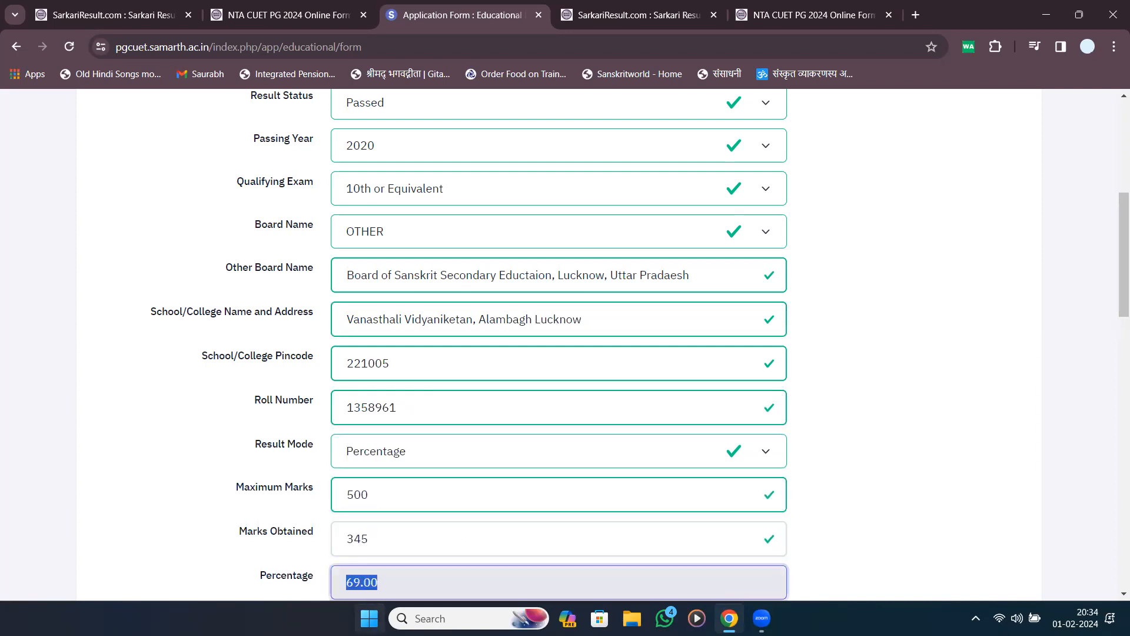
Set the Result Status to Passed in the Class XIIth educational details
{"action": "scroll", "coordinate": [389, 448], "scroll_direction": "down", "scroll_amount": 8}
{"action": "scroll", "coordinate": [404, 314], "scroll_direction": "up", "scroll_amount": 4}
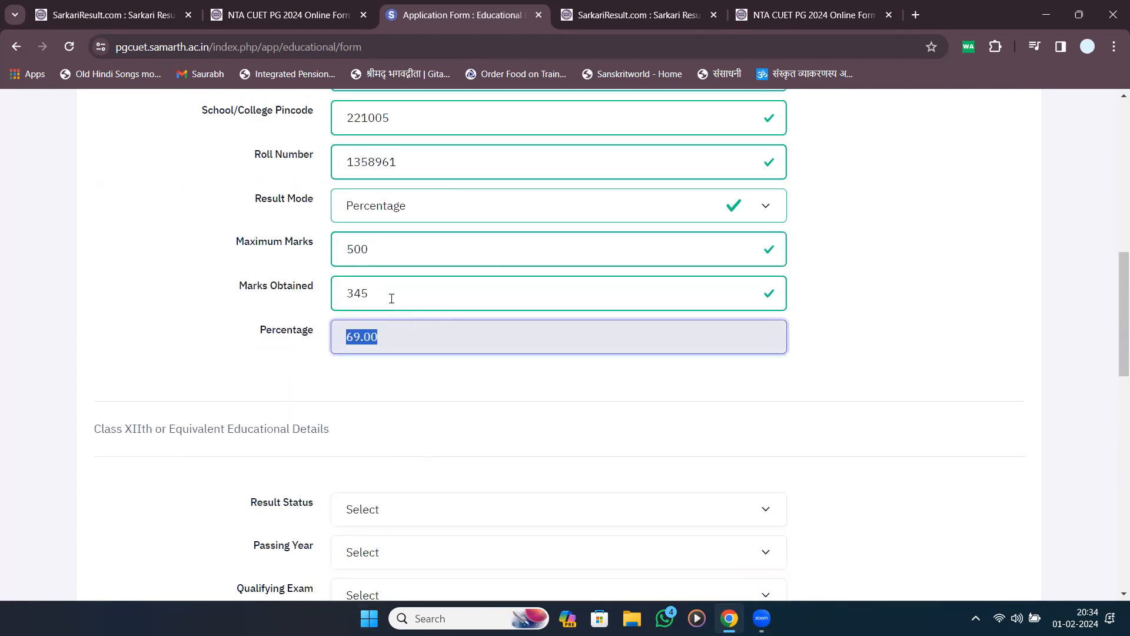
{"action": "left_click", "coordinate": [439, 498]}
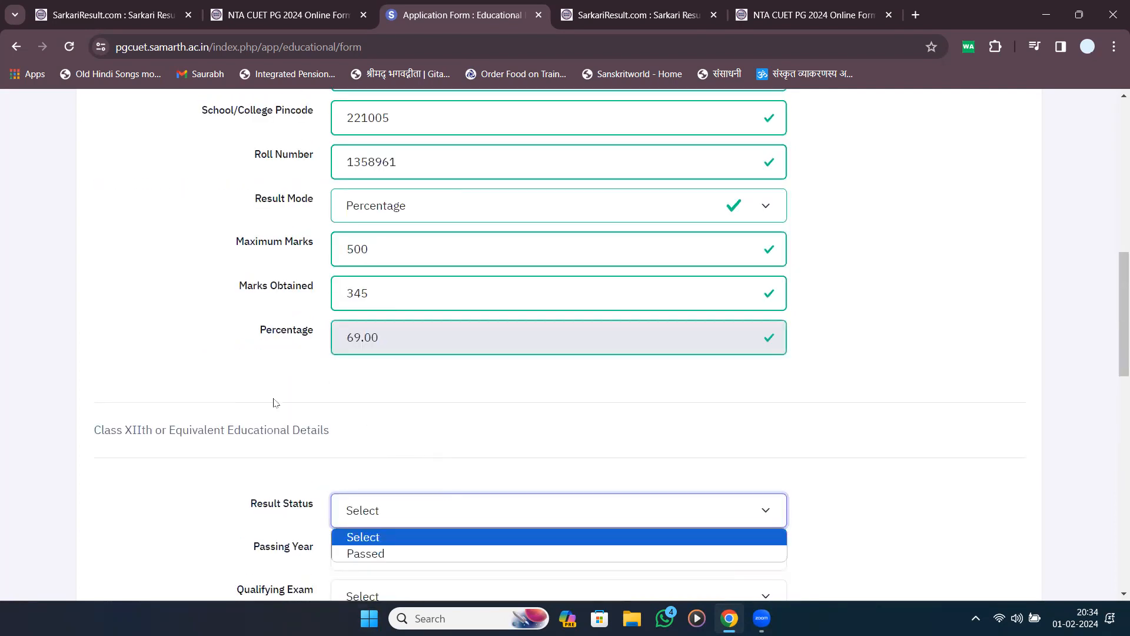
{"action": "scroll", "coordinate": [374, 406], "scroll_direction": "down", "scroll_amount": 4}
{"action": "left_click", "coordinate": [462, 267]}
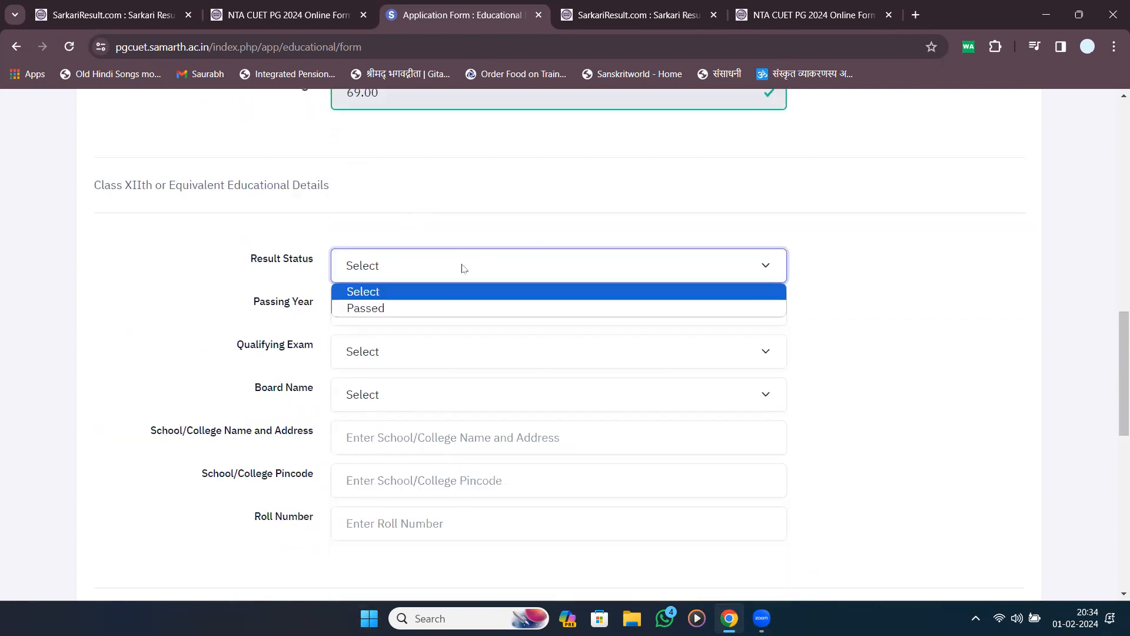
{"action": "left_click", "coordinate": [449, 305]}
Set the Class XIIth Passing Year to 2021 and the Qualifying Exam to 12th or Equivalent
{"action": "left_click", "coordinate": [446, 305]}
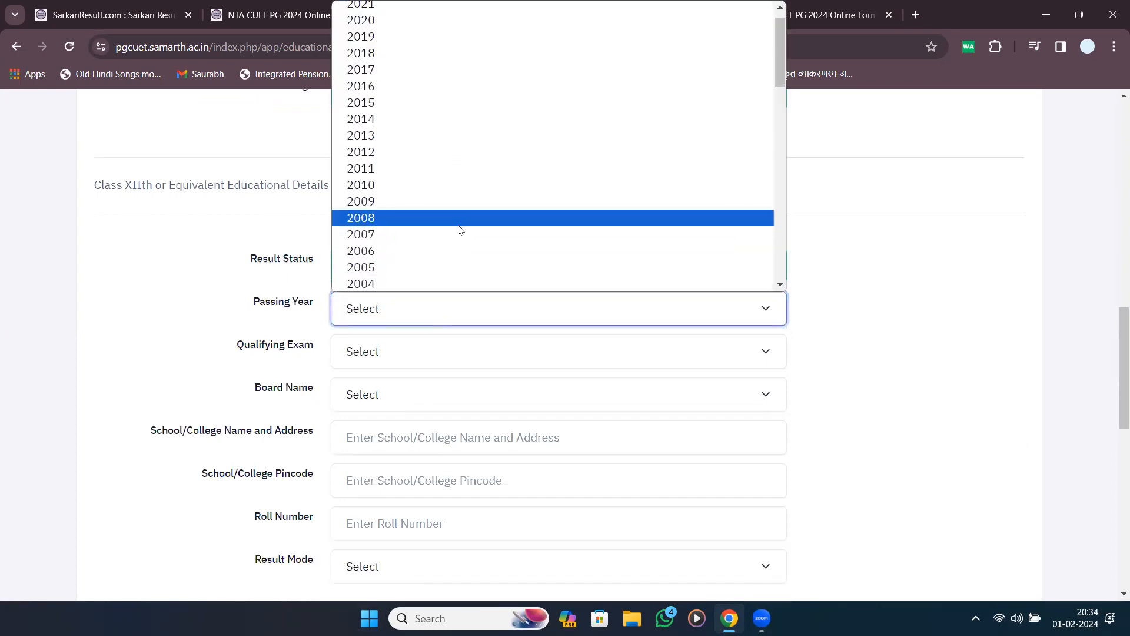
{"action": "scroll", "coordinate": [417, 520], "scroll_direction": "up", "scroll_amount": 4}
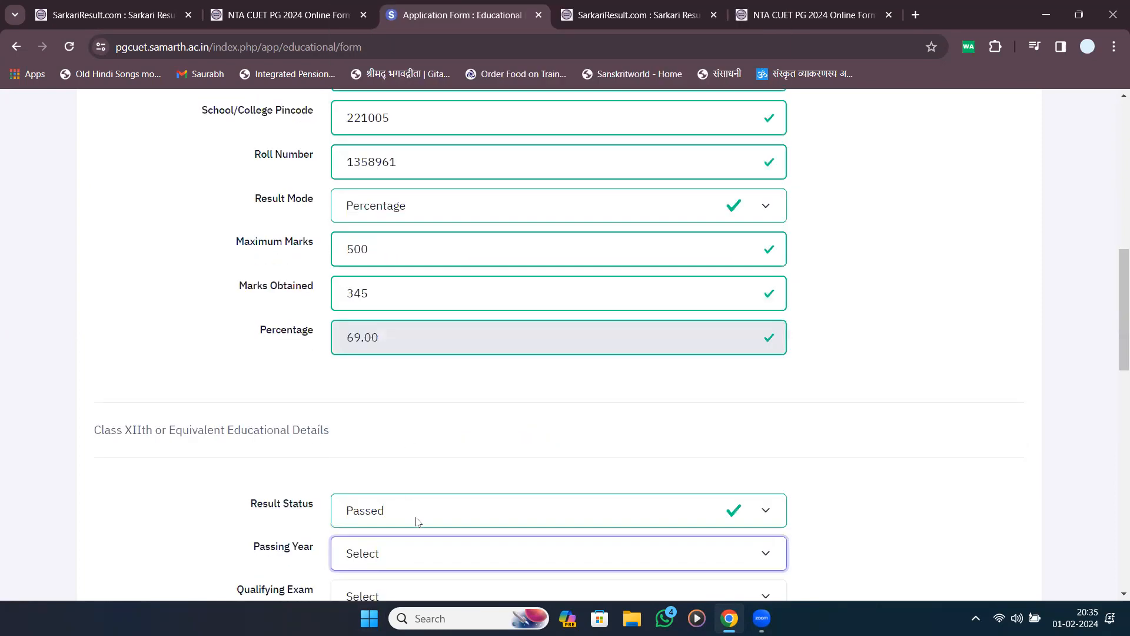
{"action": "left_click", "coordinate": [417, 557]}
{"action": "left_click", "coordinate": [429, 231]}
{"action": "scroll", "coordinate": [259, 312], "scroll_direction": "up", "scroll_amount": 8}
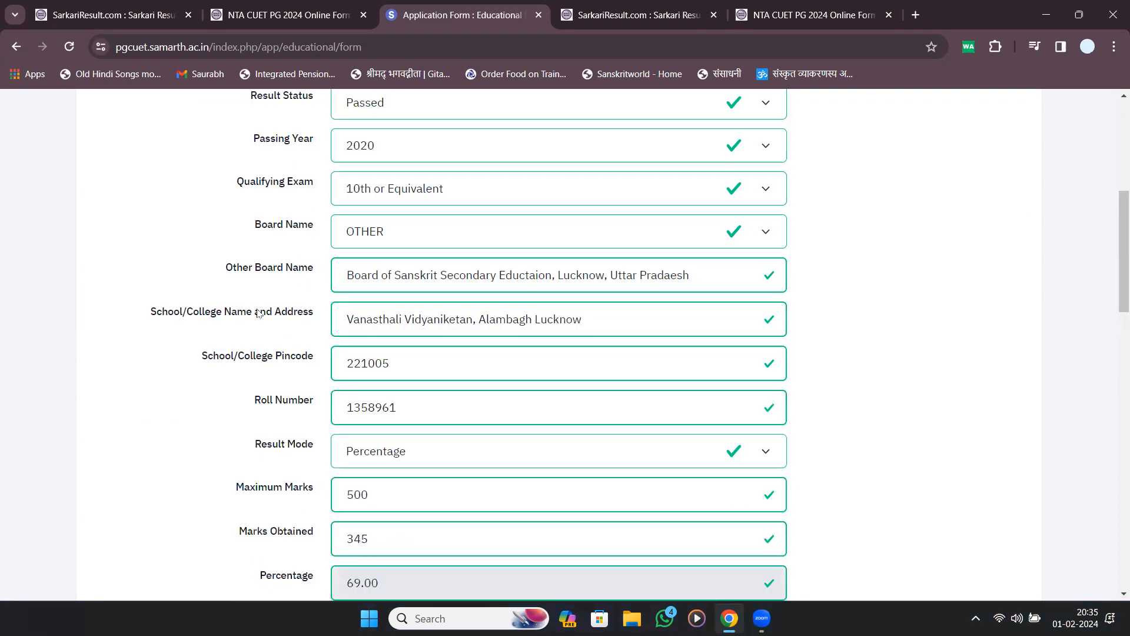
{"action": "scroll", "coordinate": [257, 312], "scroll_direction": "down", "scroll_amount": 16}
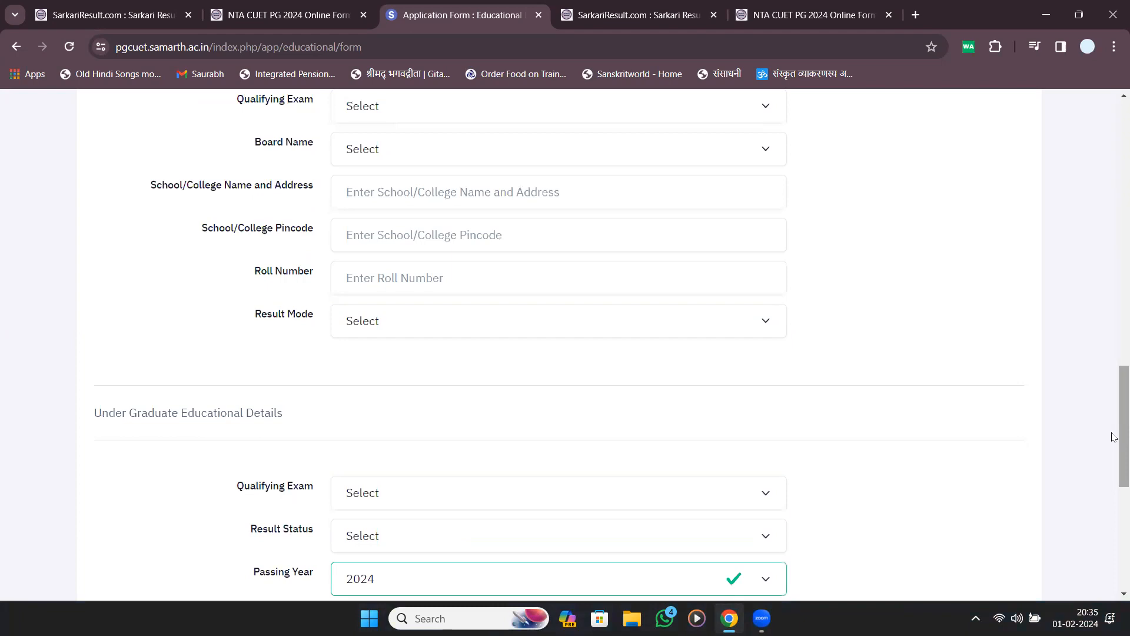
{"action": "scroll", "coordinate": [1115, 405], "scroll_direction": "up", "scroll_amount": 3}
{"action": "left_click", "coordinate": [360, 278]}
{"action": "left_click", "coordinate": [371, 318]}
Set the Class XIIth Board Name to OTHER
{"action": "left_click", "coordinate": [377, 320]}
{"action": "scroll", "coordinate": [397, 268], "scroll_direction": "down", "scroll_amount": 20}
{"action": "scroll", "coordinate": [398, 271], "scroll_direction": "up", "scroll_amount": 17}
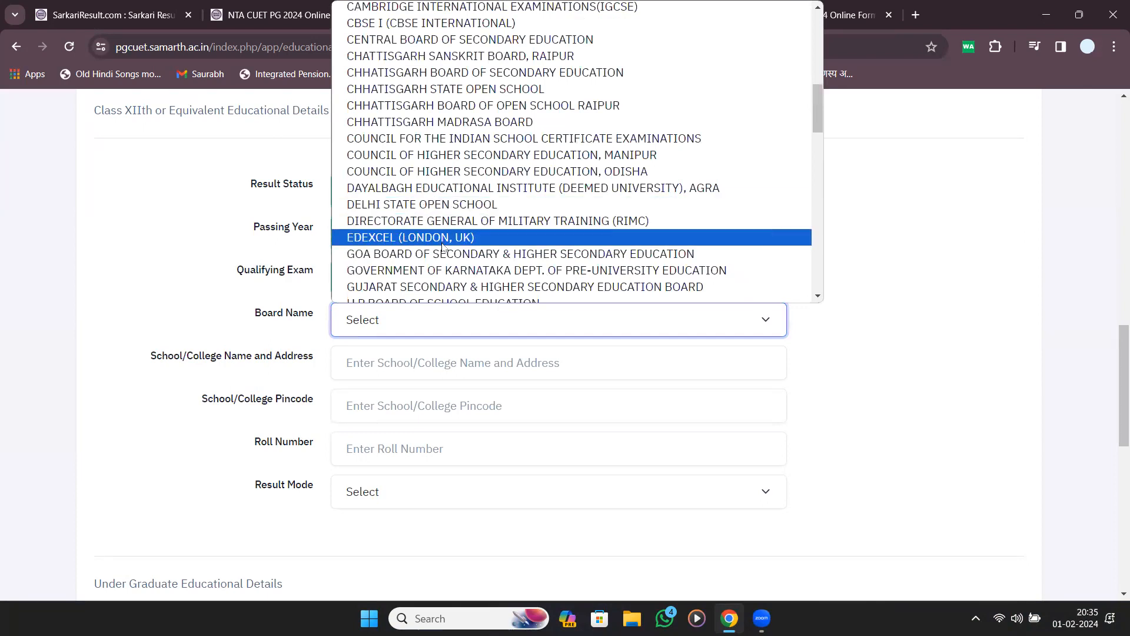
{"action": "scroll", "coordinate": [443, 246], "scroll_direction": "down", "scroll_amount": 6}
{"action": "key", "text": "o"}
{"action": "key", "text": "Return"}
Enter "Uttar Pradesh Madhyamik Sanskrit Shiksha Parishad, Lucknow, Uttar Pradesh" as the Class XIIth Other Board Name
{"action": "key", "text": "Tab"}
{"action": "type", "text": "Uttar Pradesh Madhya"}
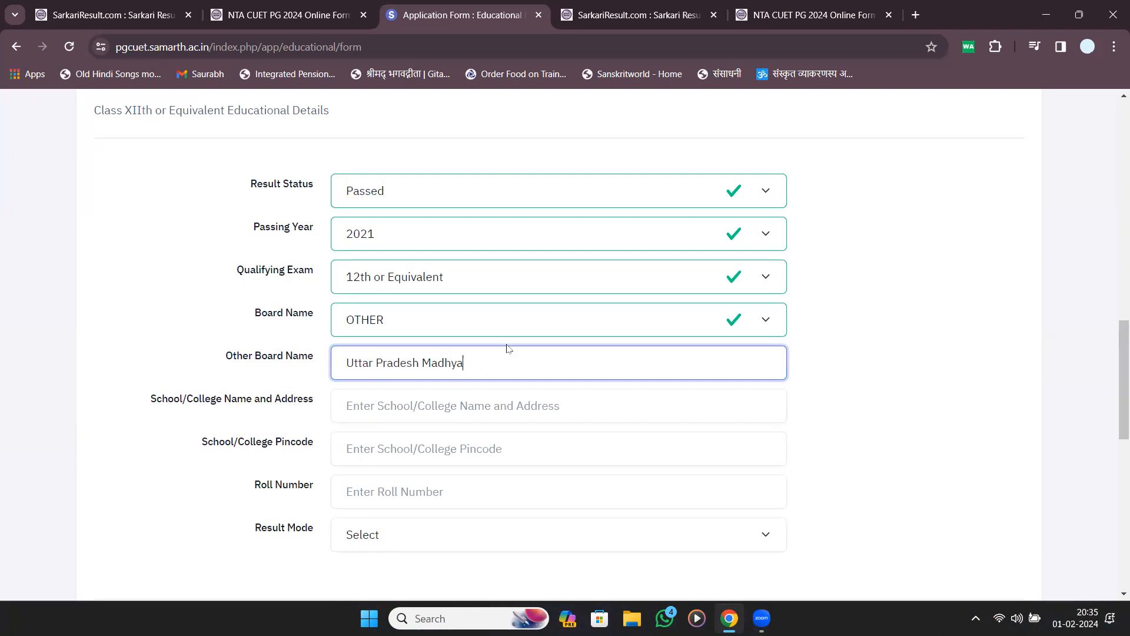
{"action": "type", "text": "mik Sanskrit Shikshs"}
{"action": "type", "text": " Parishad, Luc"}
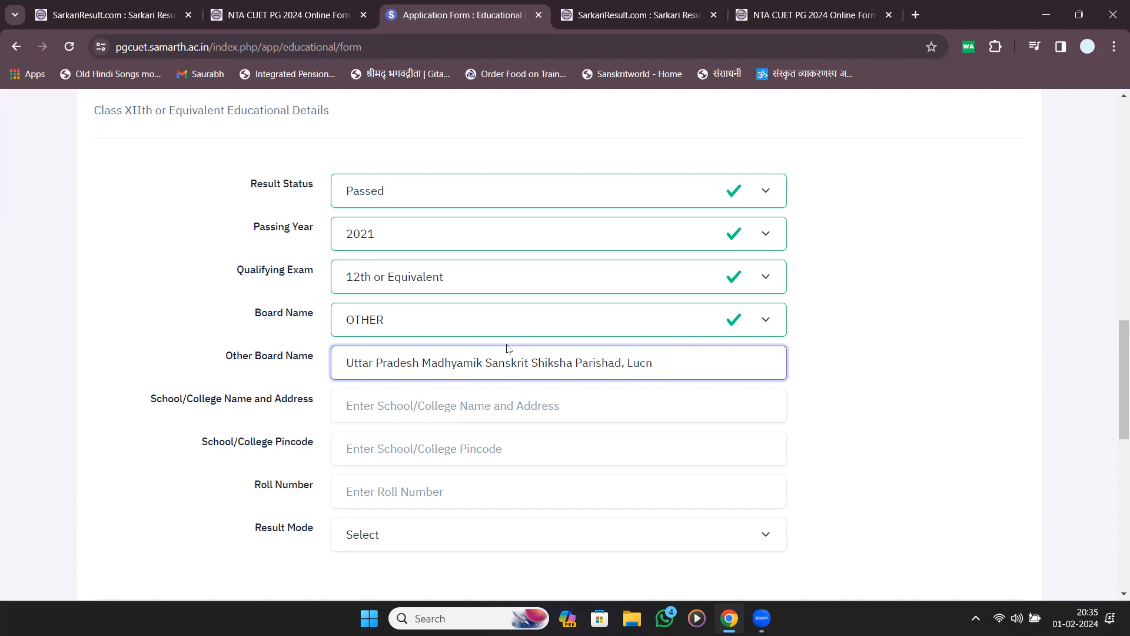
{"action": "type", "text": "know, Uttar Pradesh"}
{"action": "key", "text": "Tab"}
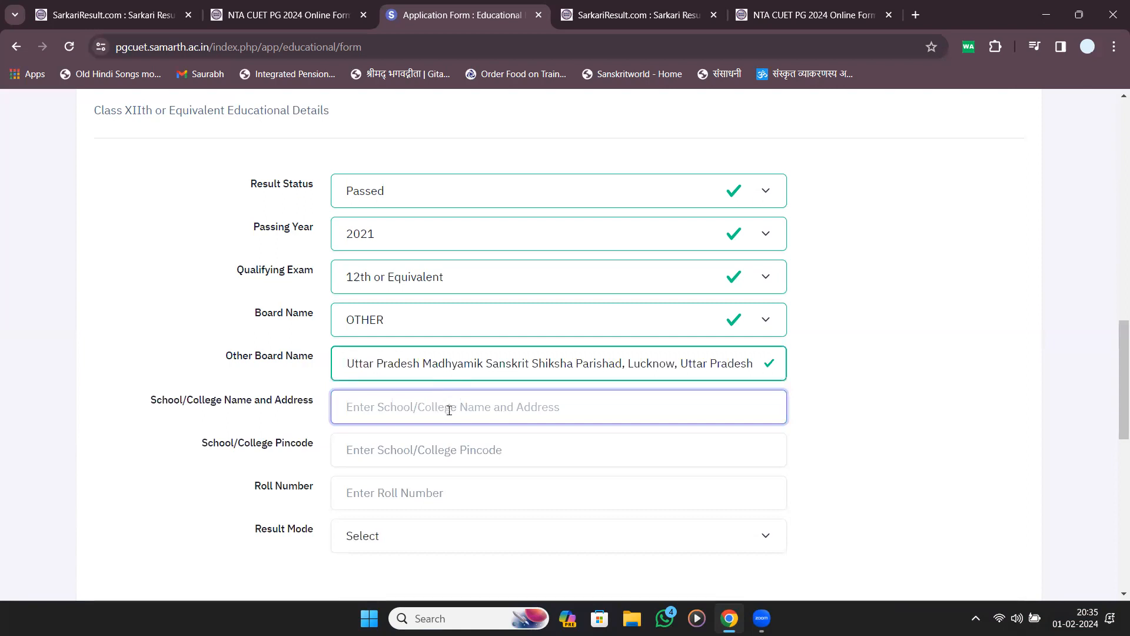
{"action": "scroll", "coordinate": [466, 415], "scroll_direction": "up", "scroll_amount": 8}
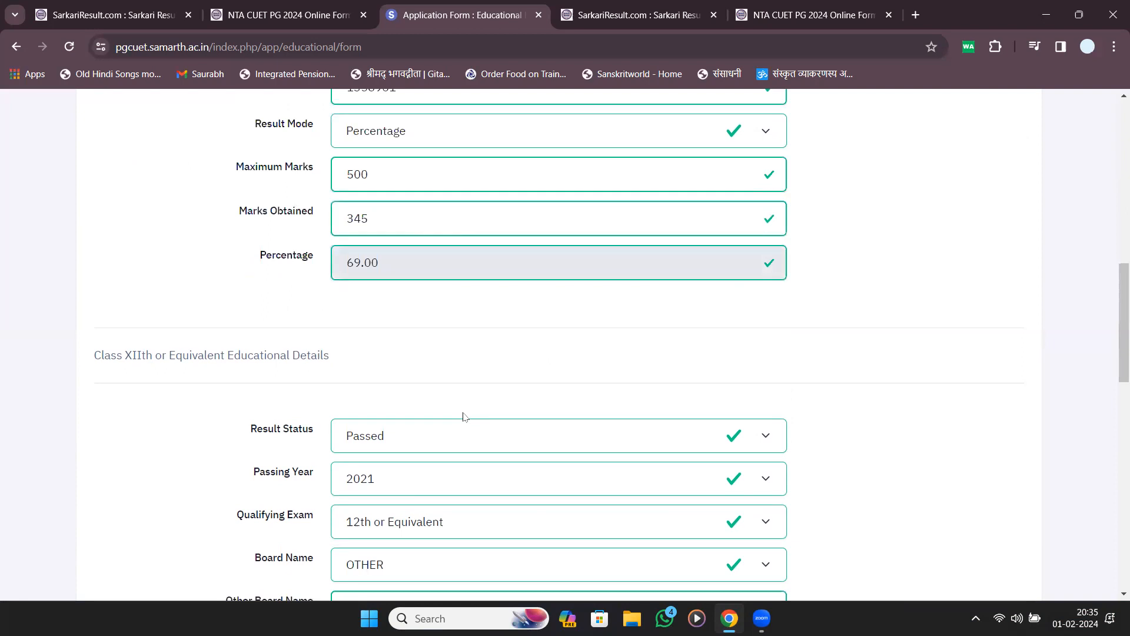
Copy the Class Xth school name and address into the Class XIIth School/College Name and Address field
{"action": "left_click_drag", "start_coordinate": [597, 247], "coordinate": [154, 250]}
{"action": "key", "text": "ctrl+c"}
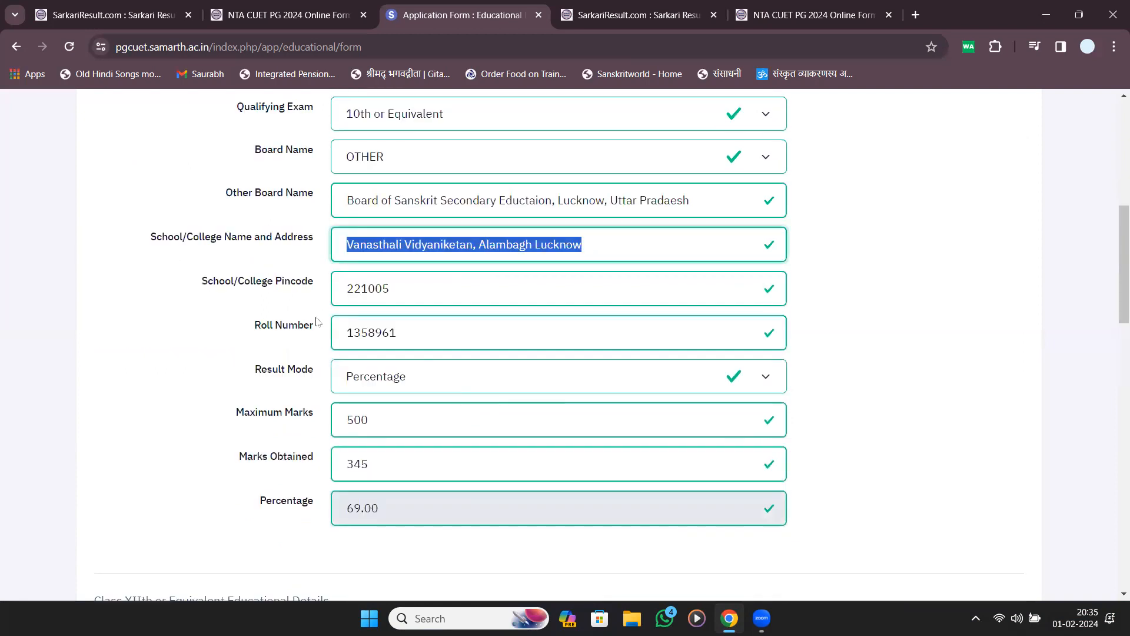
{"action": "scroll", "coordinate": [382, 321], "scroll_direction": "down", "scroll_amount": 10}
{"action": "key", "text": "ctrl+v"}
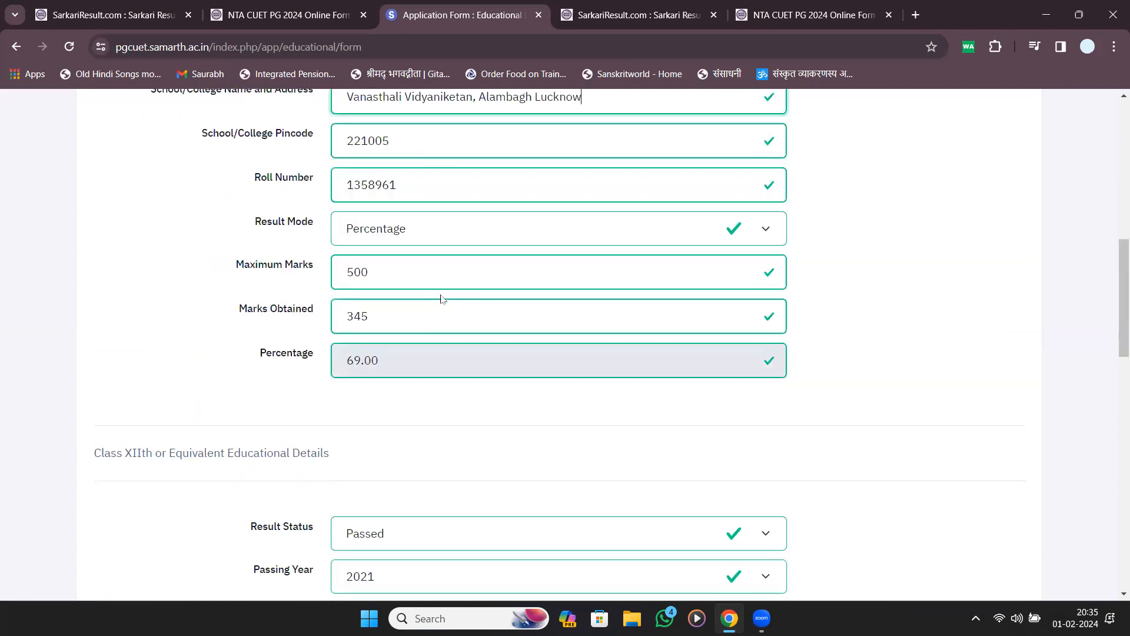
{"action": "scroll", "coordinate": [439, 329], "scroll_direction": "down", "scroll_amount": 4}
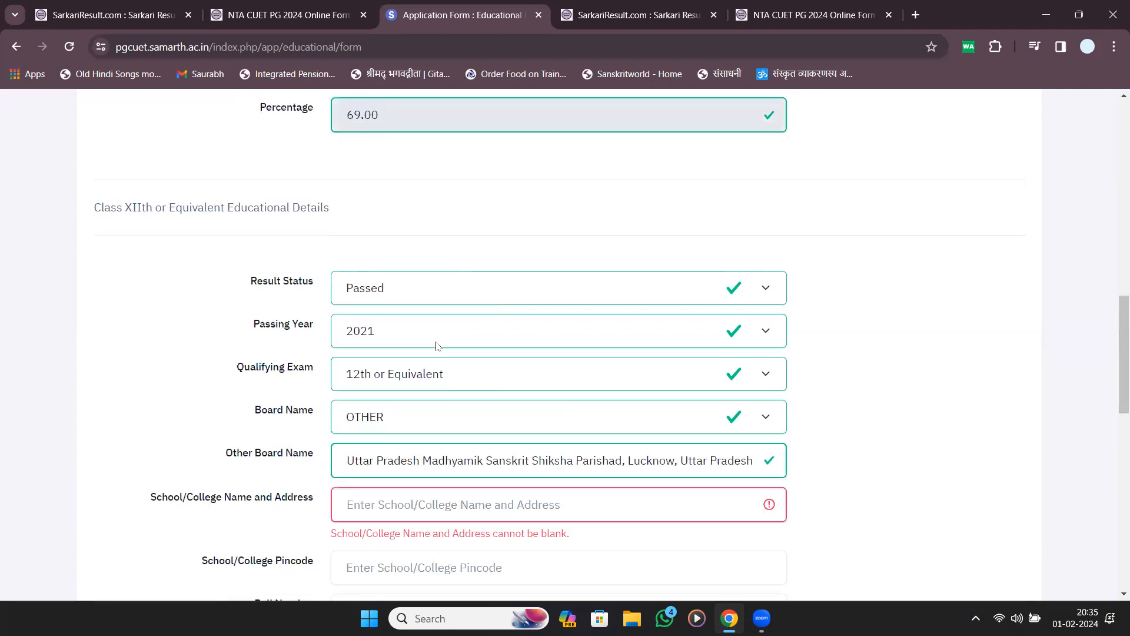
{"action": "type", "text": "Vanasthali Vidyaniketan Alambagh Lucknow"}
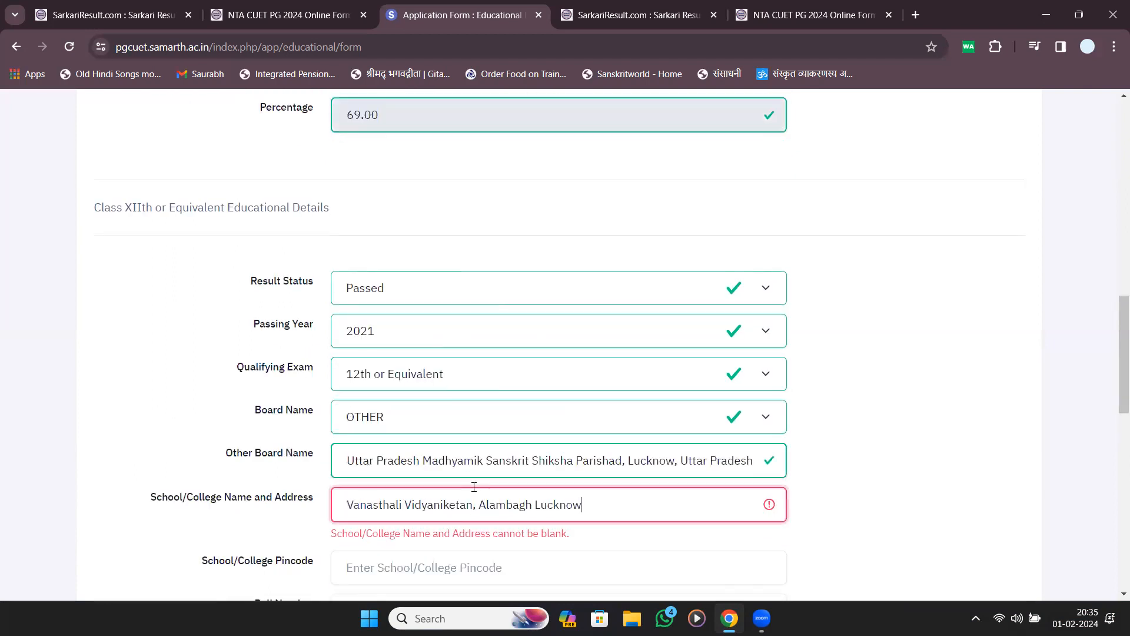
Enter the school's pincode and the candidate's roll number in the Class XIIth educational details
{"action": "key", "text": "Tab"}
{"action": "type", "text": "2214"}
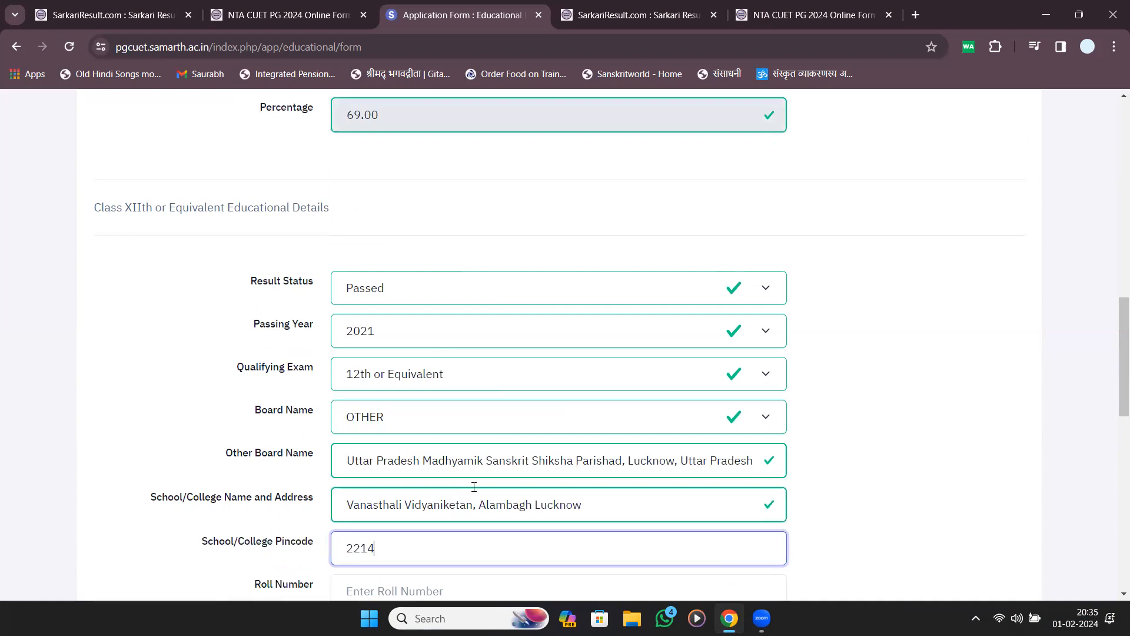
{"action": "type", "text": "58"}
{"action": "key", "text": "Tab"}
{"action": "scroll", "coordinate": [520, 449], "scroll_direction": "down", "scroll_amount": 6}
{"action": "scroll", "coordinate": [520, 450], "scroll_direction": "up", "scroll_amount": 2}
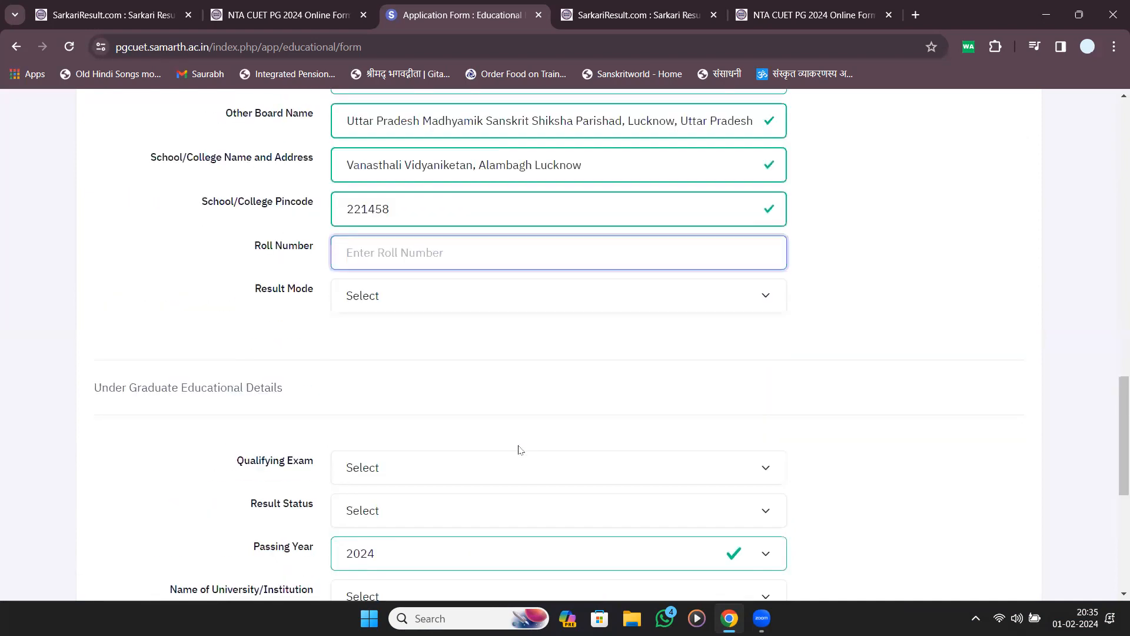
{"action": "scroll", "coordinate": [520, 449], "scroll_direction": "up", "scroll_amount": 1}
{"action": "type", "text": "287956"}
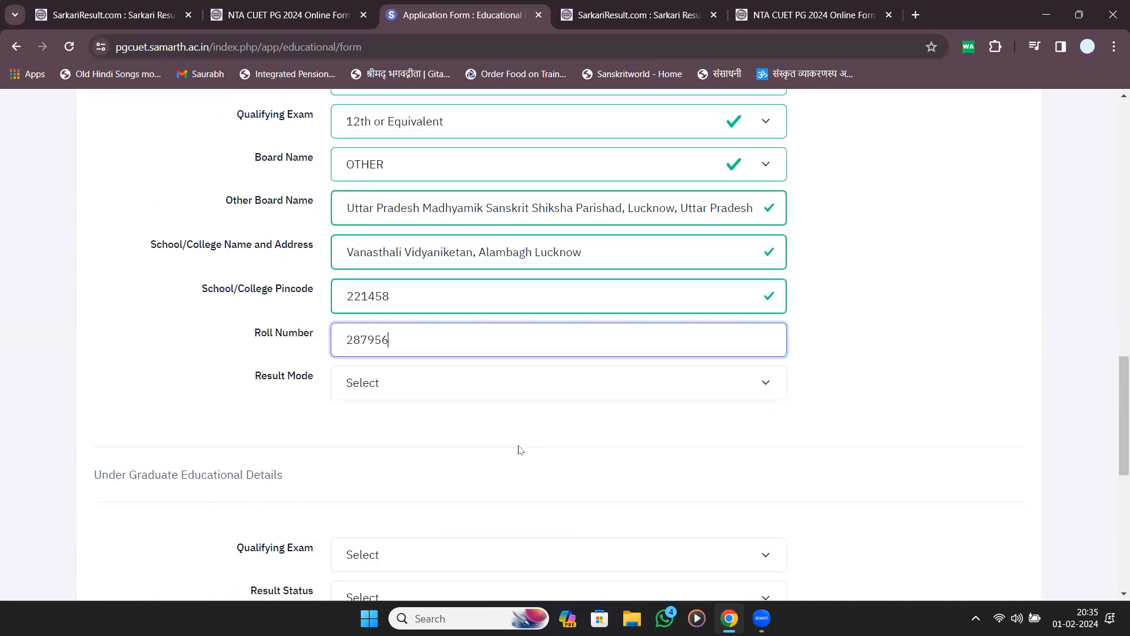
{"action": "type", "text": "3"}
Set the Class XIIth Result Mode to Percentage, with Maximum Marks 600 and Marks Obtained 389
{"action": "key", "text": "Tab"}
{"action": "key", "text": "Down"}
{"action": "key", "text": "Down"}
{"action": "key", "text": "Up"}
{"action": "key", "text": "Tab"}
{"action": "type", "text": "600"}
{"action": "key", "text": "Tab"}
{"action": "type", "text": "389"}
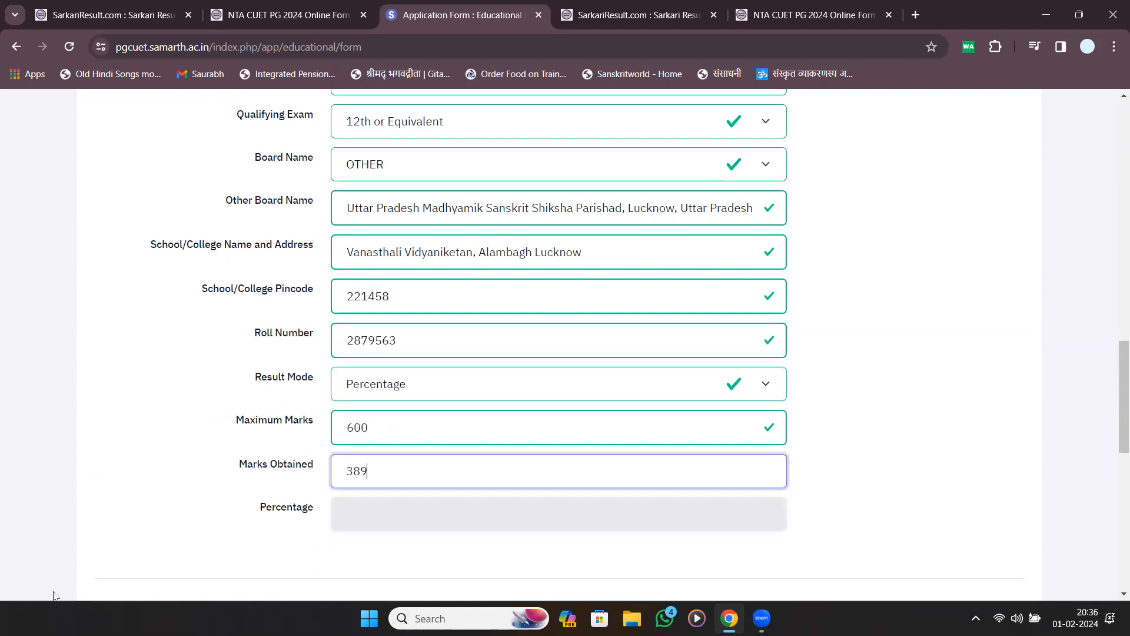
{"action": "key", "text": "Tab"}
{"action": "scroll", "coordinate": [1113, 432], "scroll_direction": "down", "scroll_amount": 1}
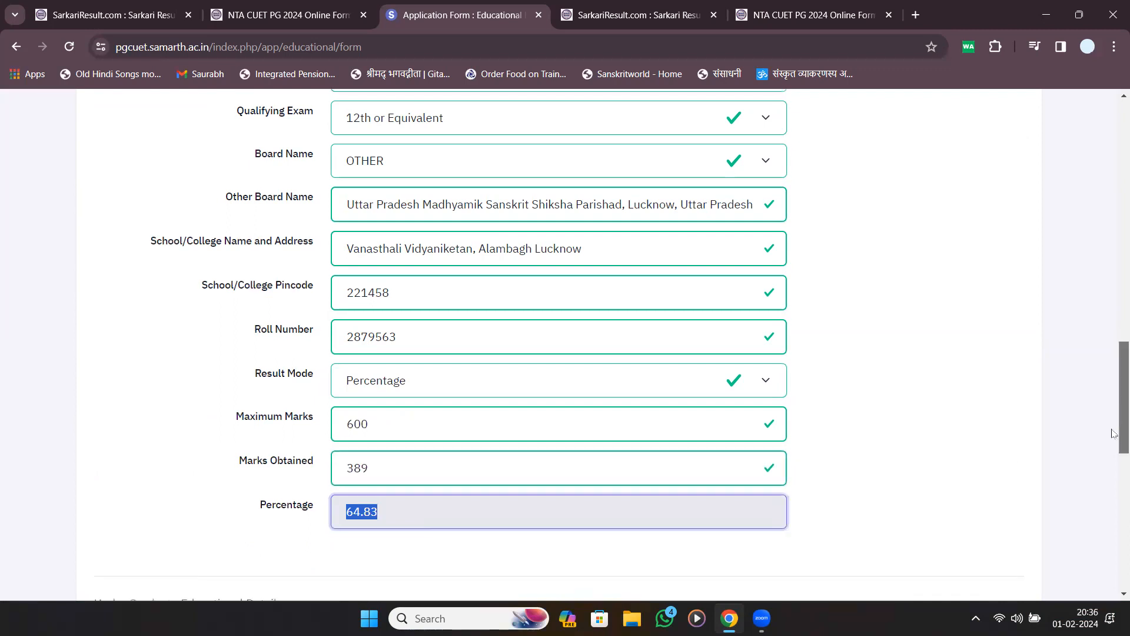
Set the Under Graduate Qualifying Exam to Other and the Result Status to Appearing
{"action": "scroll", "coordinate": [1113, 433], "scroll_direction": "down", "scroll_amount": 5}
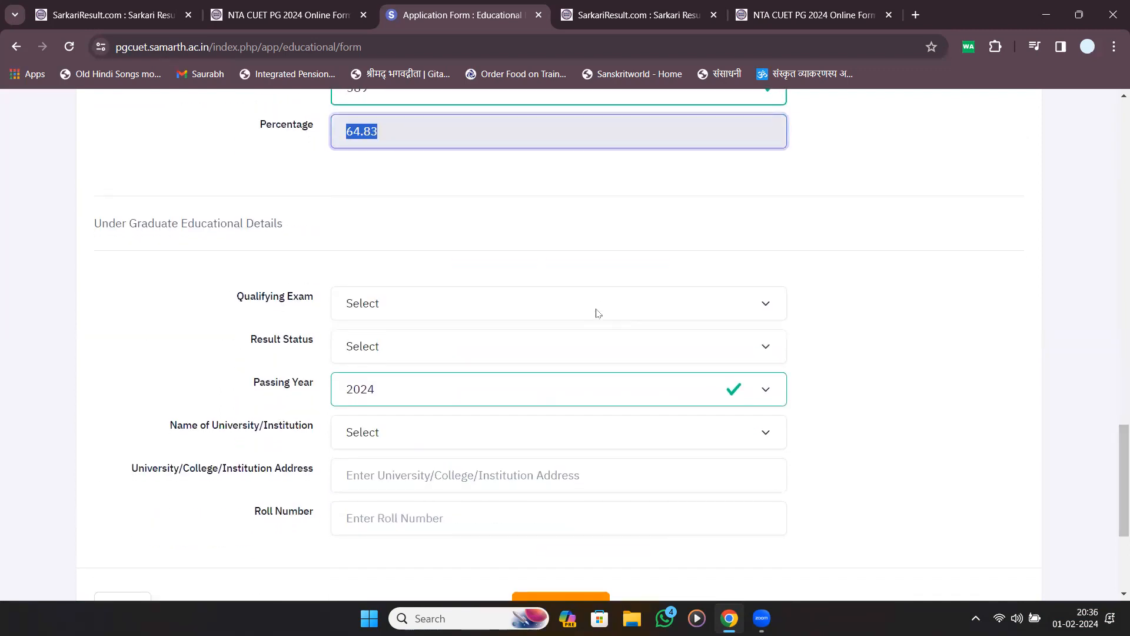
{"action": "left_click", "coordinate": [597, 313]}
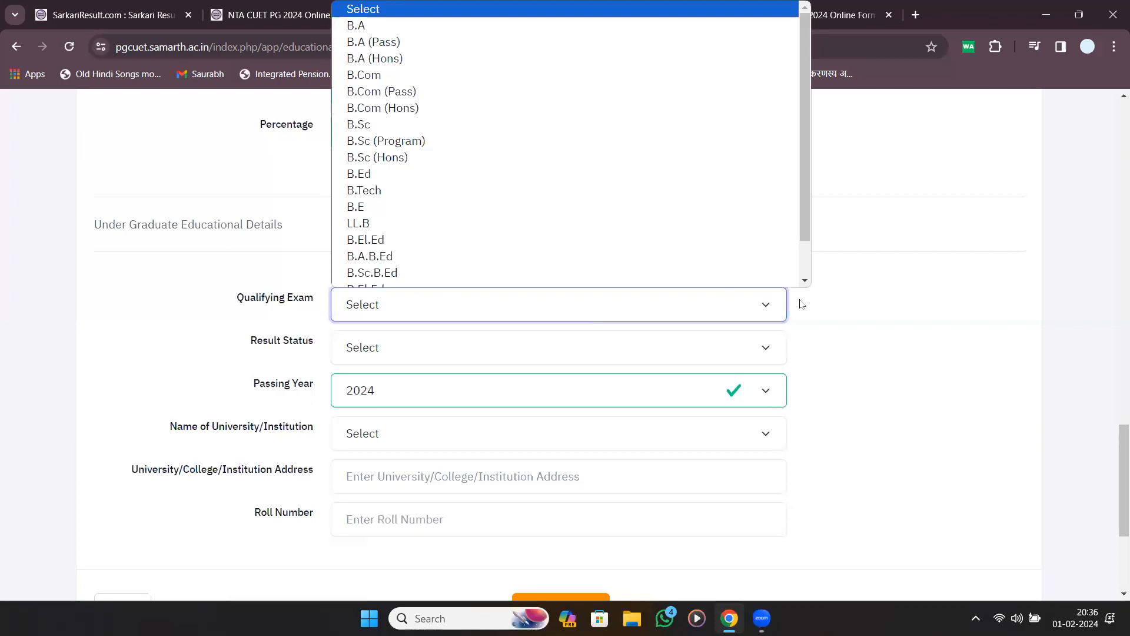
{"action": "scroll", "coordinate": [1114, 454], "scroll_direction": "up", "scroll_amount": 1}
{"action": "scroll", "coordinate": [1113, 454], "scroll_direction": "up", "scroll_amount": 1}
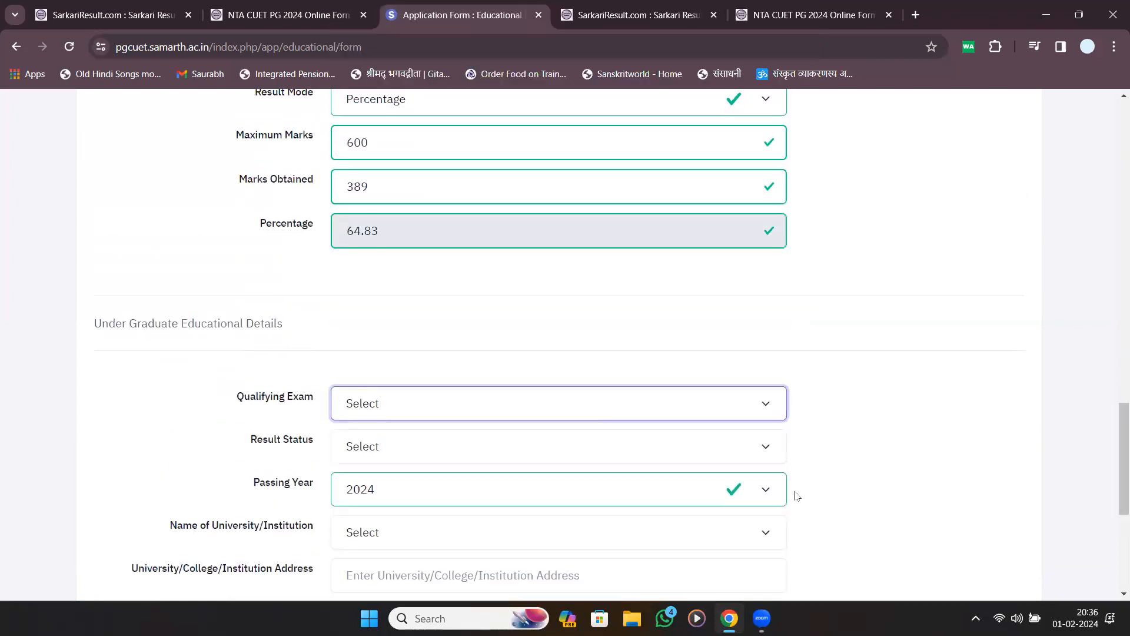
{"action": "left_click", "coordinate": [737, 413]}
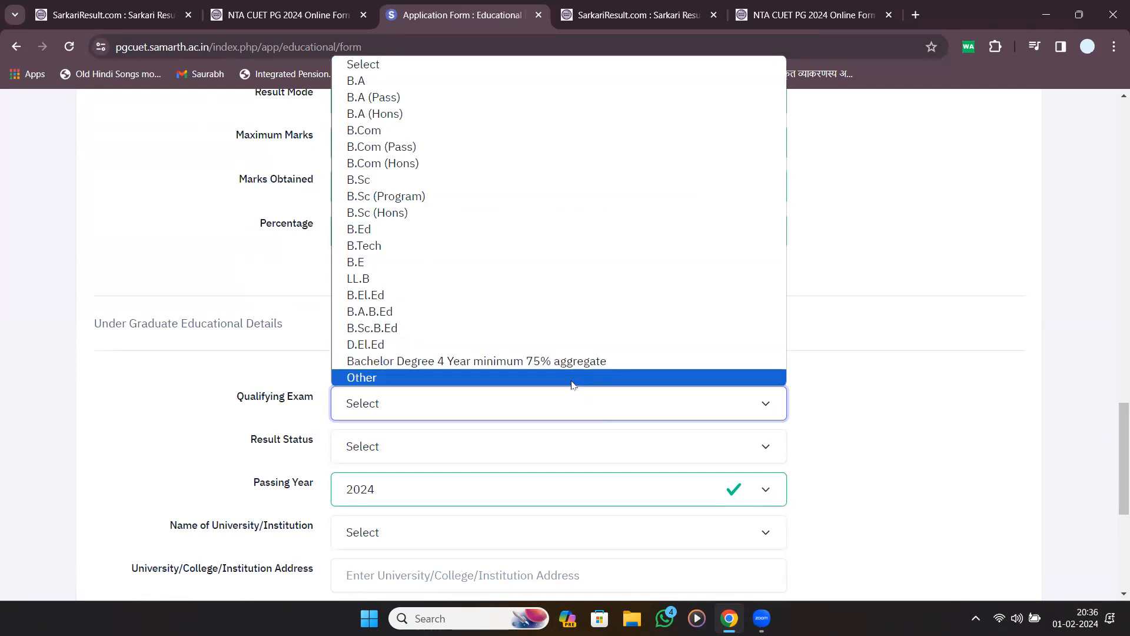
{"action": "left_click", "coordinate": [396, 380]}
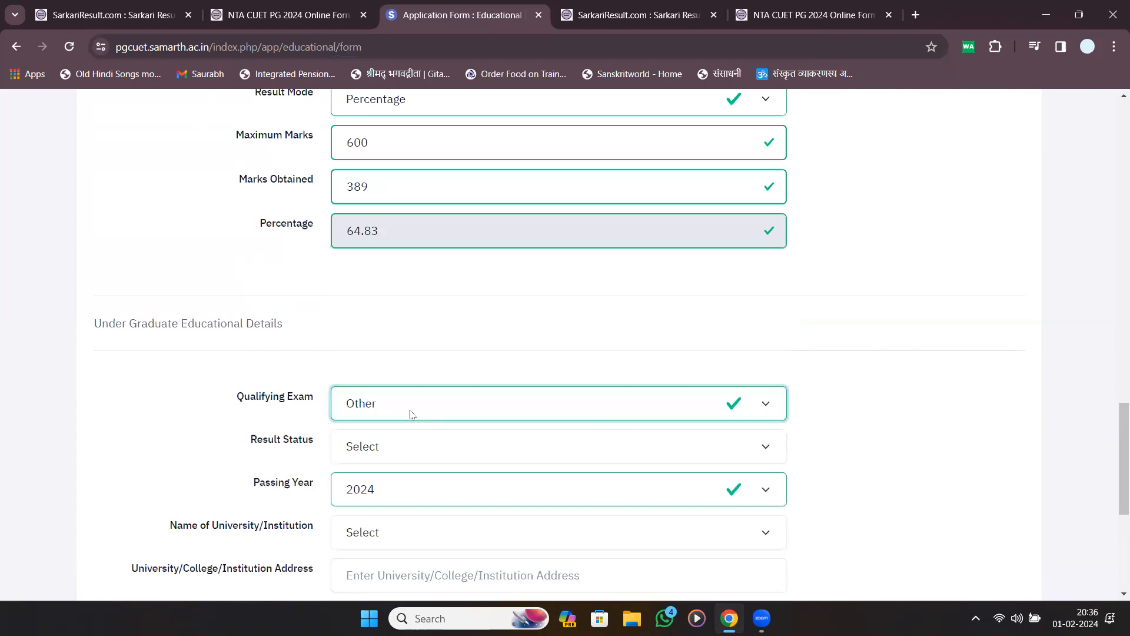
{"action": "left_click", "coordinate": [410, 450]}
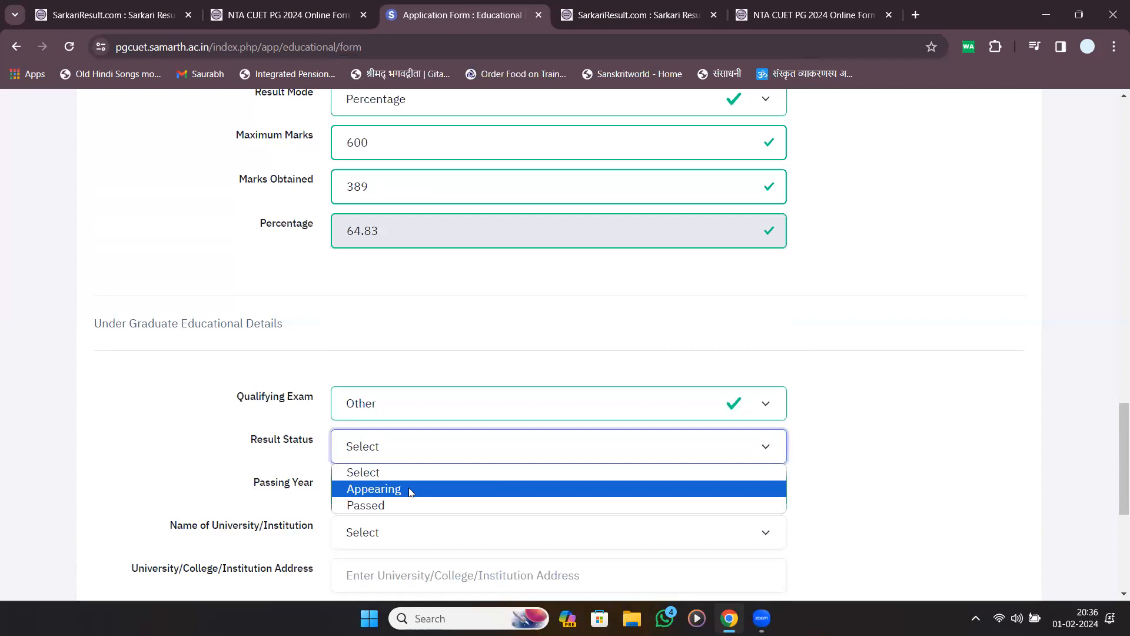
{"action": "left_click", "coordinate": [411, 489]}
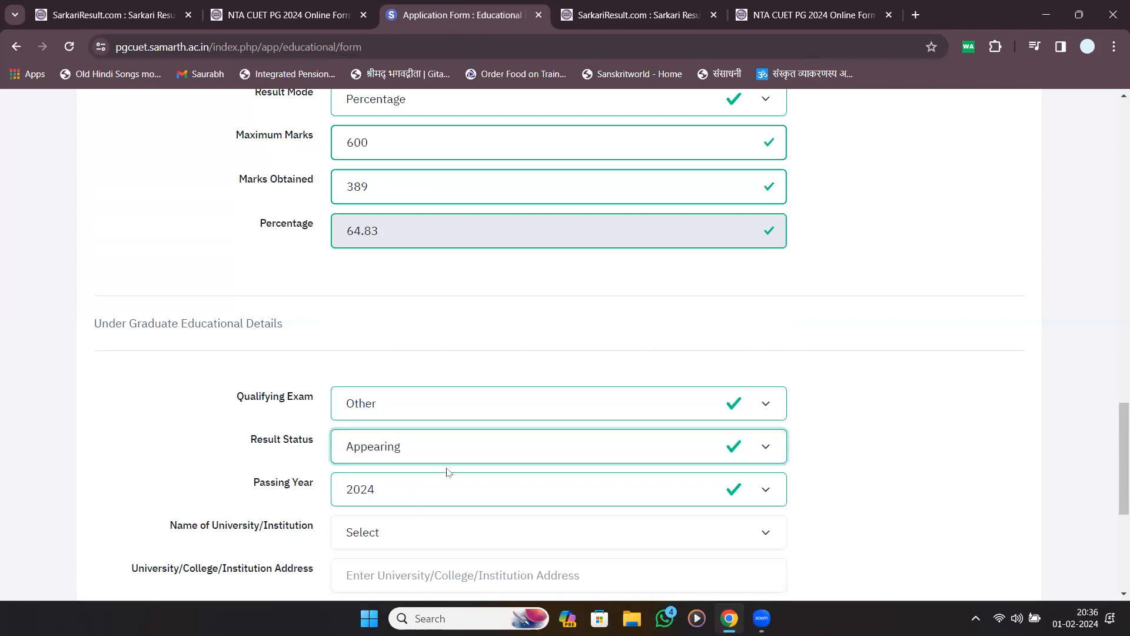
Switch the Under Graduate Result Status to Passed and back to Appearing
{"action": "left_click", "coordinate": [579, 462]}
{"action": "left_click", "coordinate": [522, 506]}
{"action": "scroll", "coordinate": [856, 415], "scroll_direction": "down", "scroll_amount": 4}
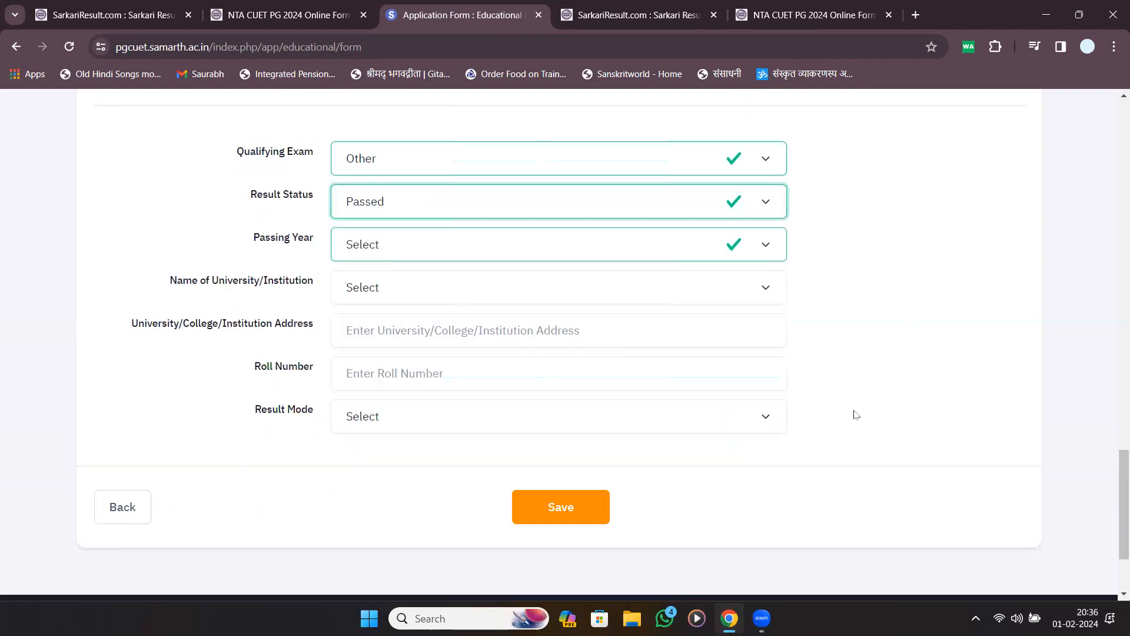
{"action": "left_click", "coordinate": [461, 203]}
{"action": "left_click", "coordinate": [450, 244]}
{"action": "left_click", "coordinate": [447, 248]}
Choose Banaras Hindu University as the Under Graduate Name of University/Institution
{"action": "left_click", "coordinate": [439, 287]}
{"action": "left_click", "coordinate": [439, 289]}
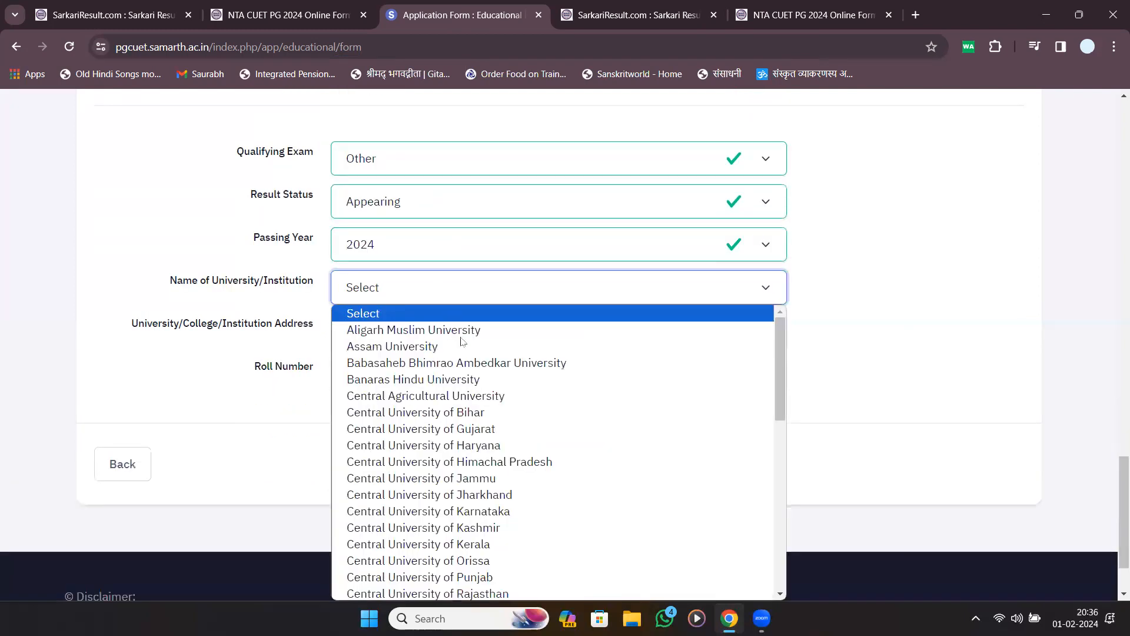
{"action": "scroll", "coordinate": [466, 379], "scroll_direction": "down", "scroll_amount": 10}
{"action": "scroll", "coordinate": [467, 383], "scroll_direction": "up", "scroll_amount": 10}
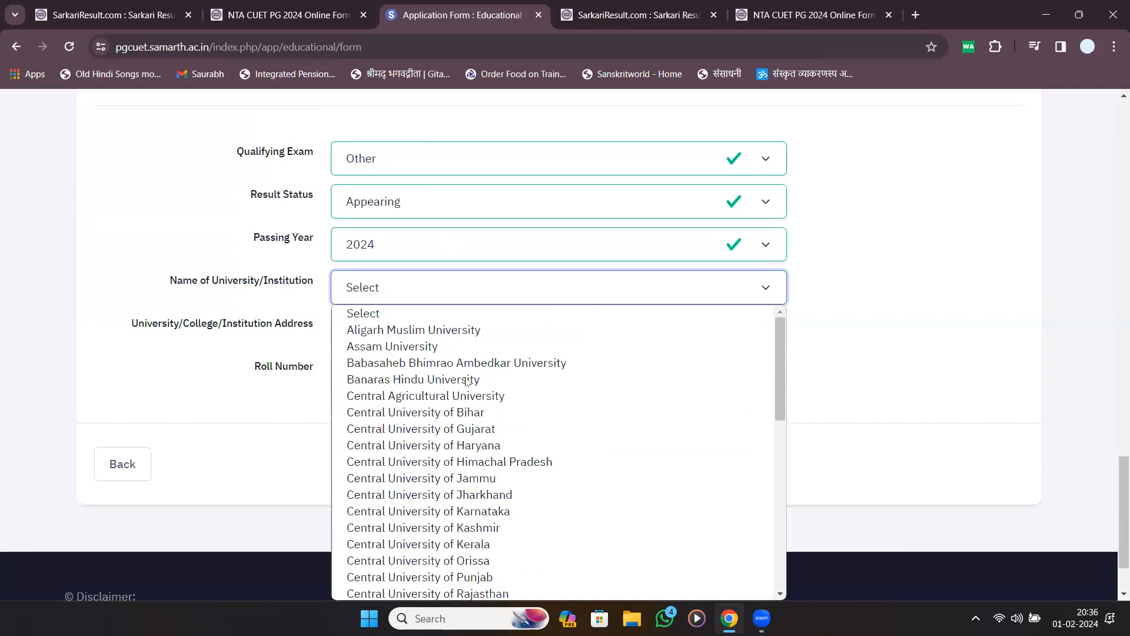
{"action": "left_click", "coordinate": [467, 380]}
Enter "Banaras Hindu University, Varanasi" as the University/College/Institution Address
{"action": "left_click", "coordinate": [462, 331]}
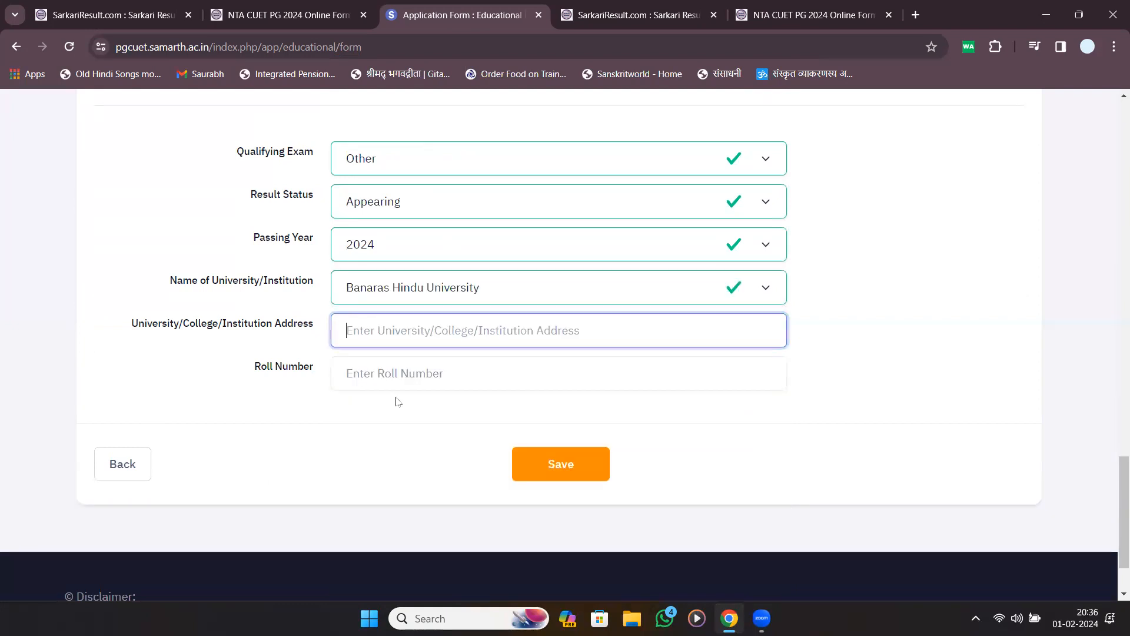
{"action": "left_click", "coordinate": [499, 295]}
{"action": "left_click", "coordinate": [160, 321]}
{"action": "type", "text": "Banaras Hindu University, Varana"}
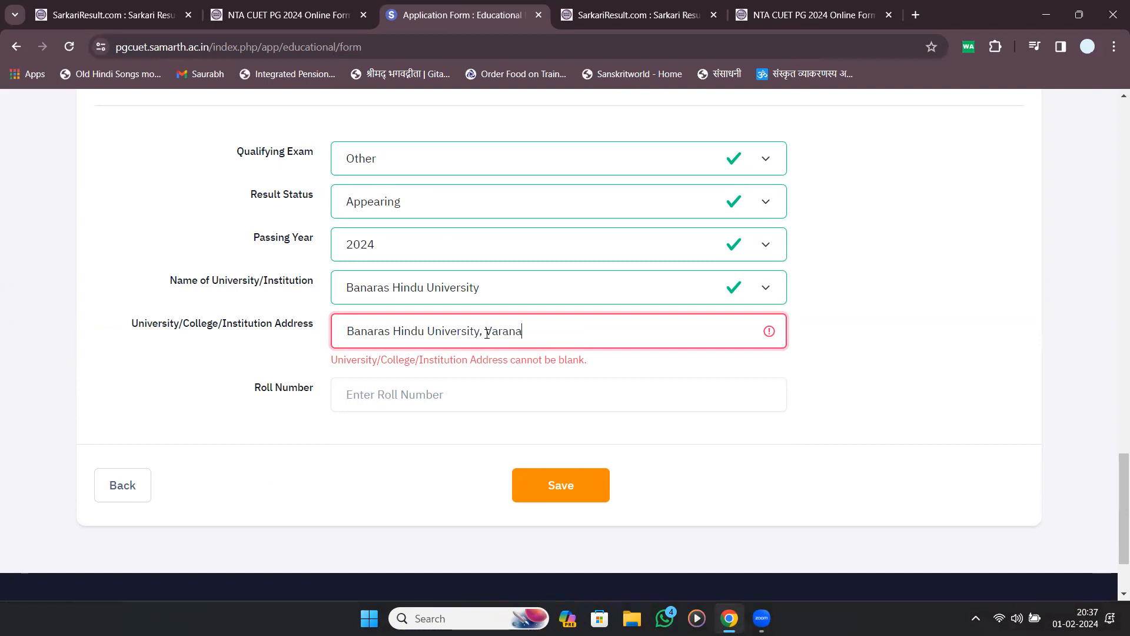
{"action": "type", "text": "si"}
Enter the candidate's undergraduate roll number and save the educational details
{"action": "key", "text": "Tab"}
{"action": "type", "text": "221005"}
{"action": "key", "text": "Tab"}
{"action": "left_click", "coordinate": [559, 468]}
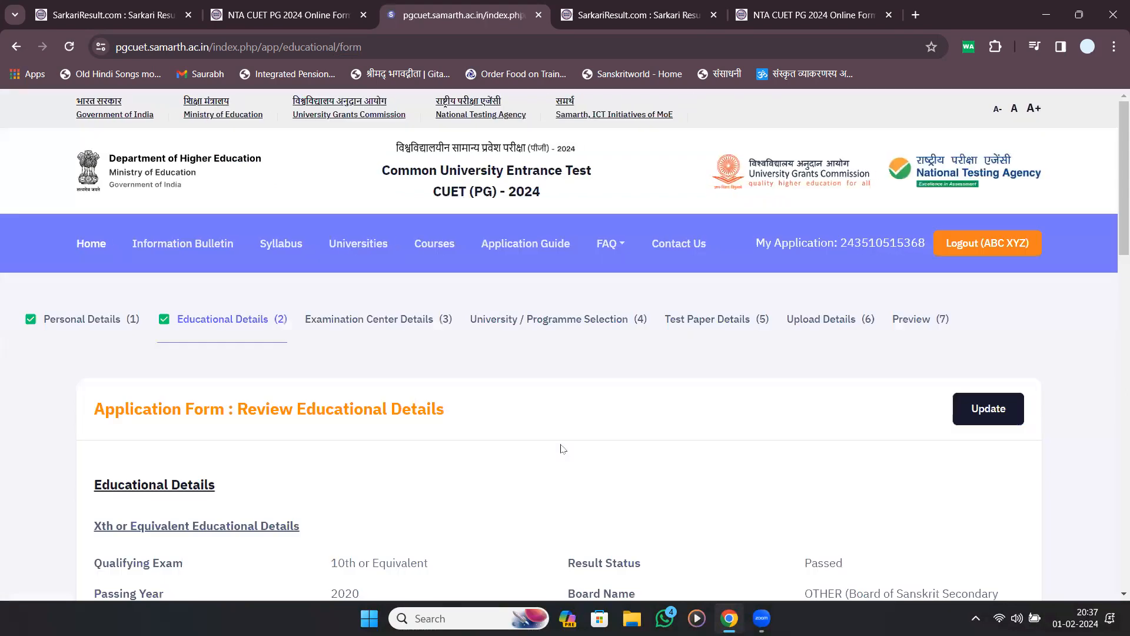
Review the saved Xth, XIIth and undergraduate educational details and proceed to the examination center section
{"action": "left_click_drag", "start_coordinate": [1115, 226], "coordinate": [1114, 303]}
{"action": "left_click_drag", "start_coordinate": [94, 234], "coordinate": [796, 515]}
{"action": "scroll", "coordinate": [697, 379], "scroll_direction": "down", "scroll_amount": 3}
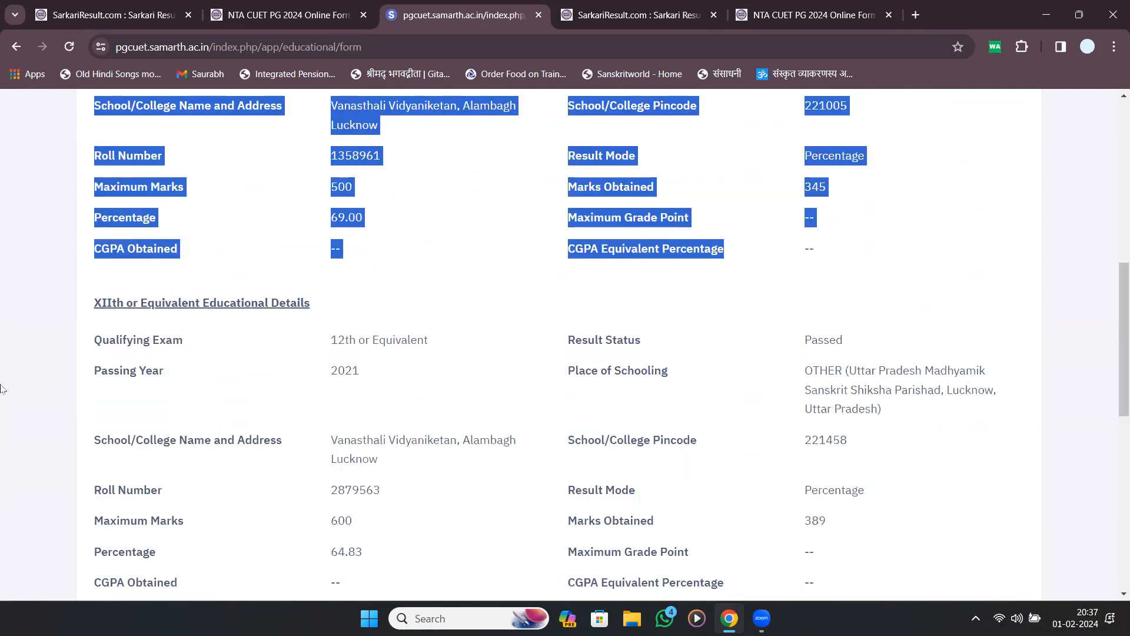
{"action": "left_click", "coordinate": [377, 424]}
{"action": "left_click_drag", "start_coordinate": [101, 303], "coordinate": [796, 488]}
{"action": "scroll", "coordinate": [614, 408], "scroll_direction": "down", "scroll_amount": 6}
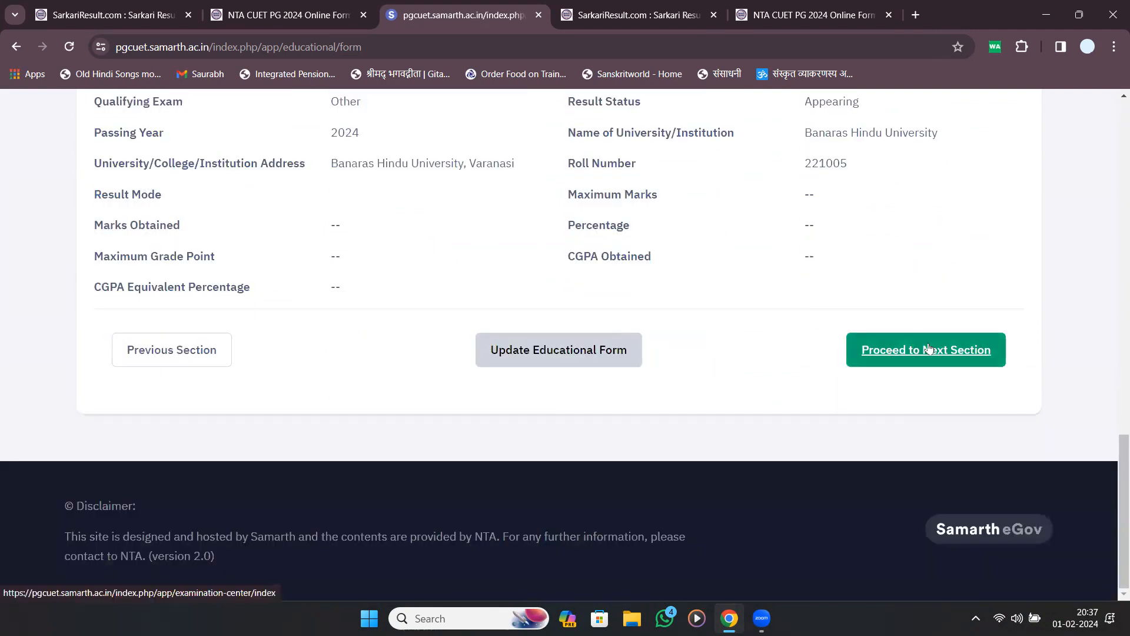
{"action": "left_click", "coordinate": [967, 344]}
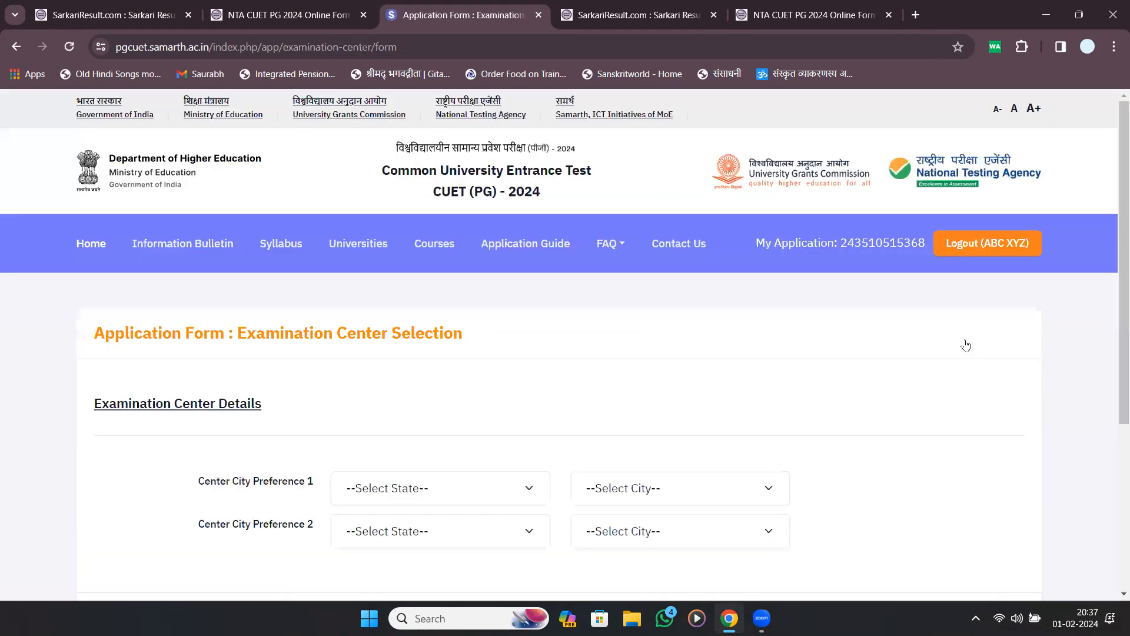
Set the Center City Preference 1 state to UTTAR PRADESH and check its available cities
{"action": "scroll", "coordinate": [415, 398], "scroll_direction": "down", "scroll_amount": 4}
{"action": "scroll", "coordinate": [420, 389], "scroll_direction": "up", "scroll_amount": 4}
{"action": "scroll", "coordinate": [1114, 297], "scroll_direction": "down", "scroll_amount": 2}
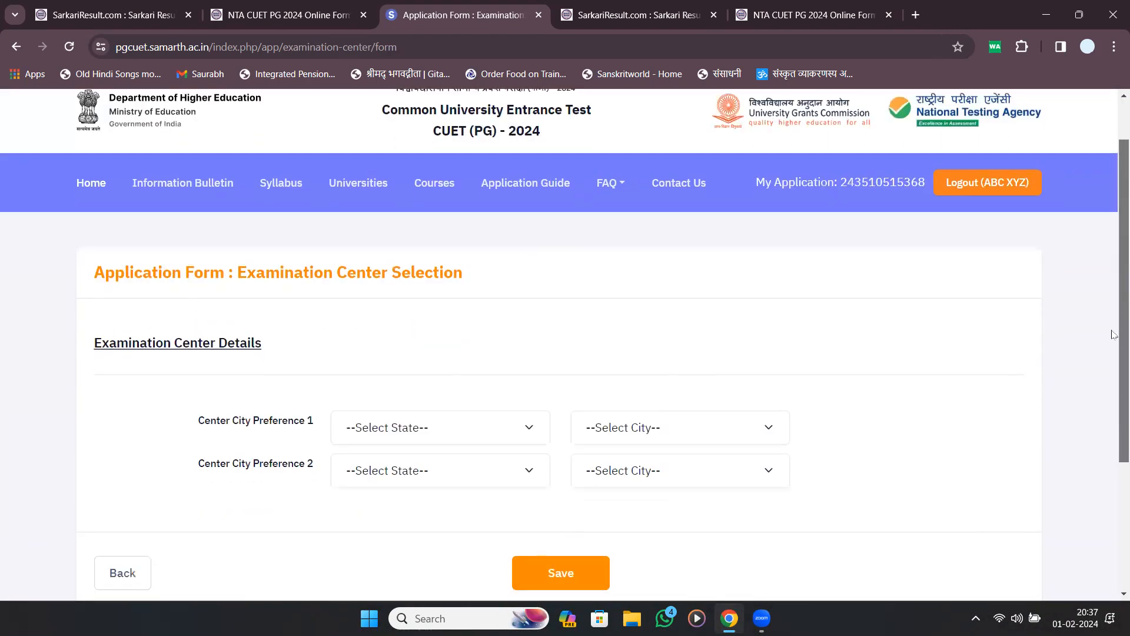
{"action": "left_click", "coordinate": [478, 375]}
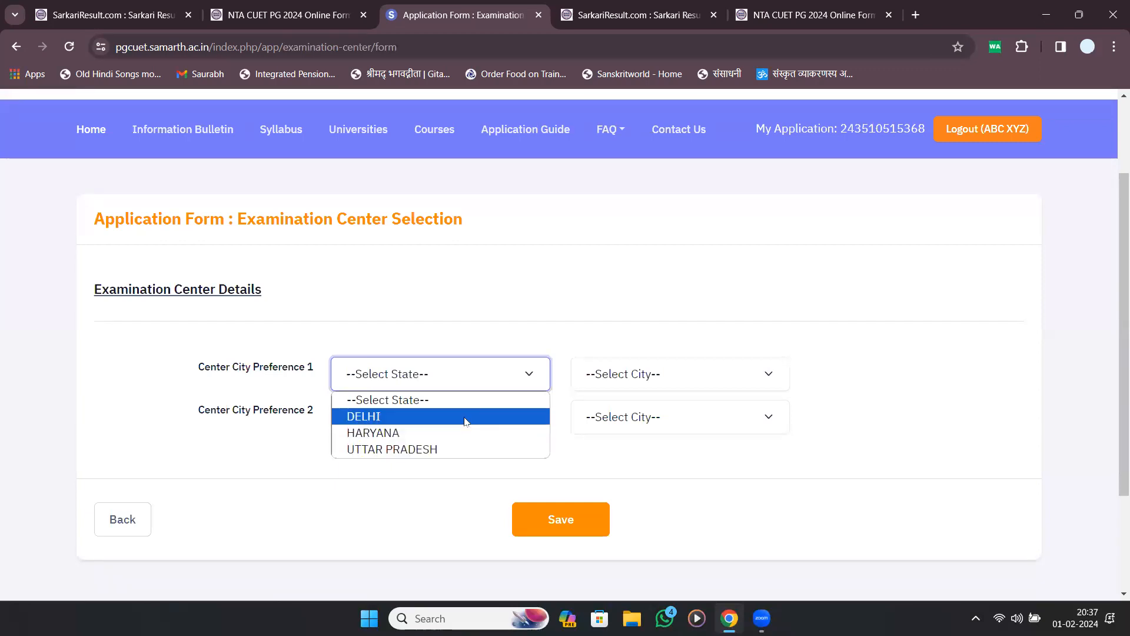
{"action": "left_click", "coordinate": [474, 449]}
{"action": "left_click", "coordinate": [591, 380]}
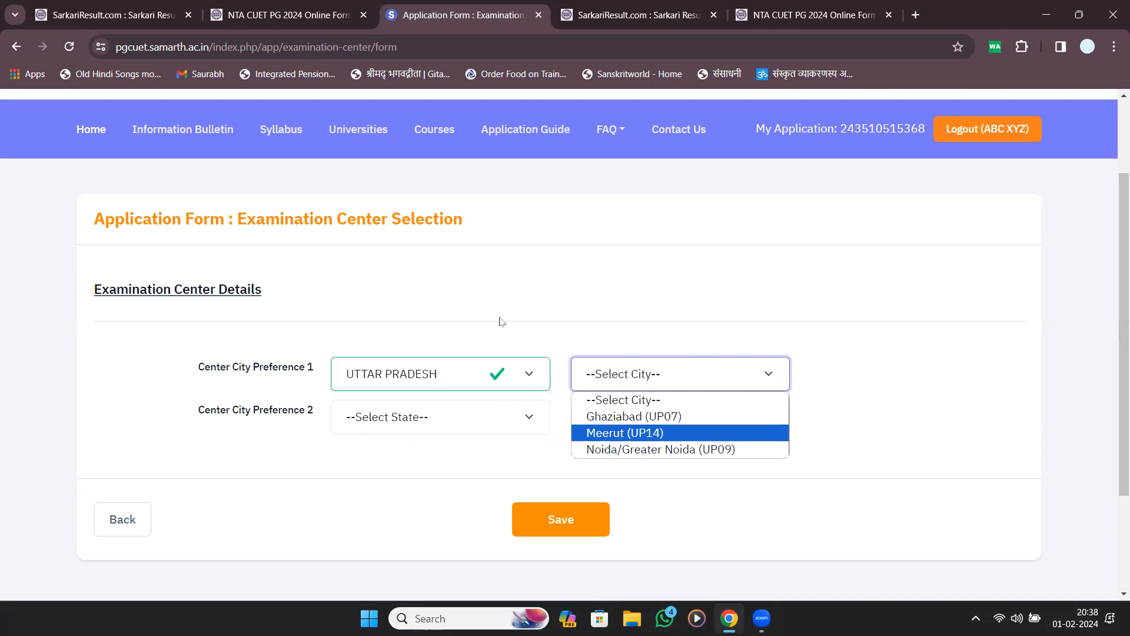
{"action": "left_click", "coordinate": [402, 87]}
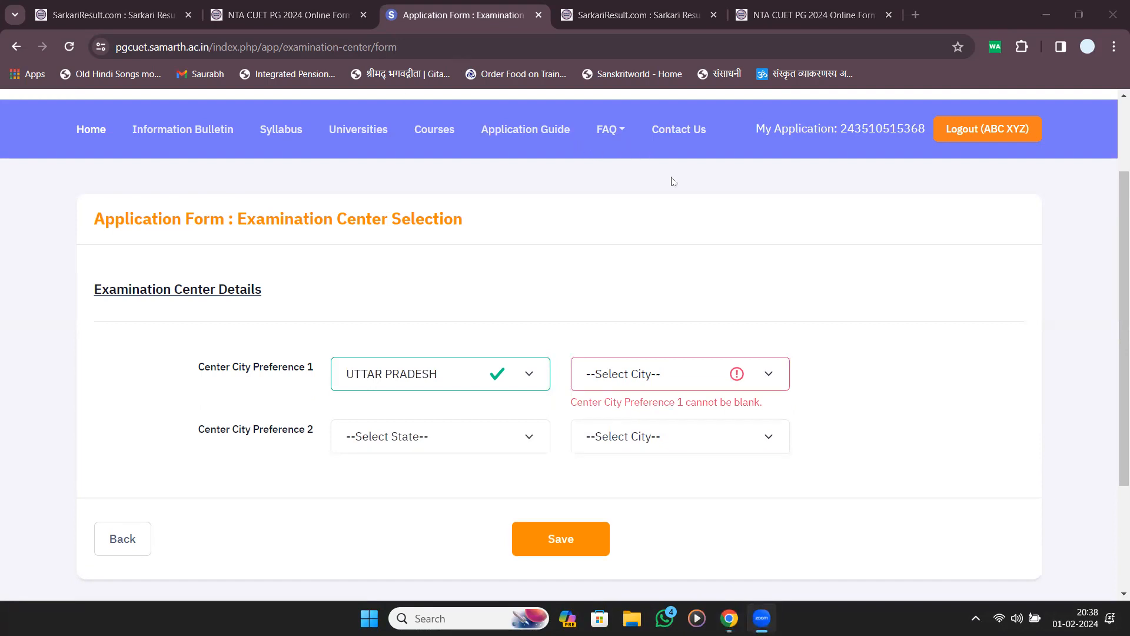
Switch the Center City Preference 1 state to HARYANA to check its cities, and return it to UTTAR PRADESH
{"action": "left_click", "coordinate": [484, 369]}
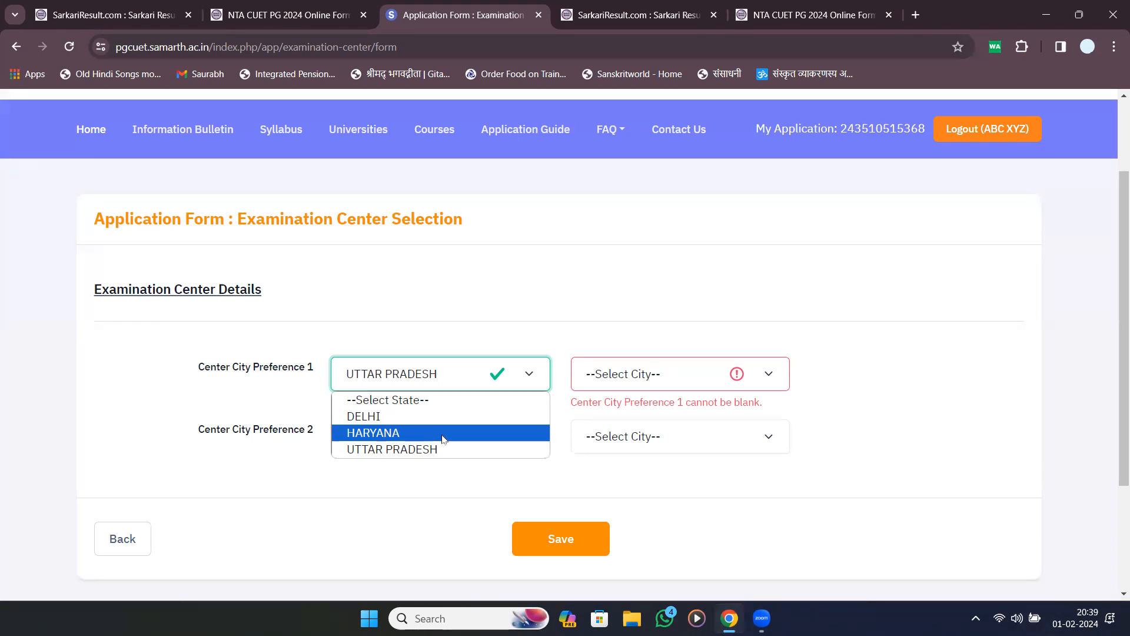
{"action": "left_click", "coordinate": [442, 438]}
{"action": "left_click", "coordinate": [677, 383]}
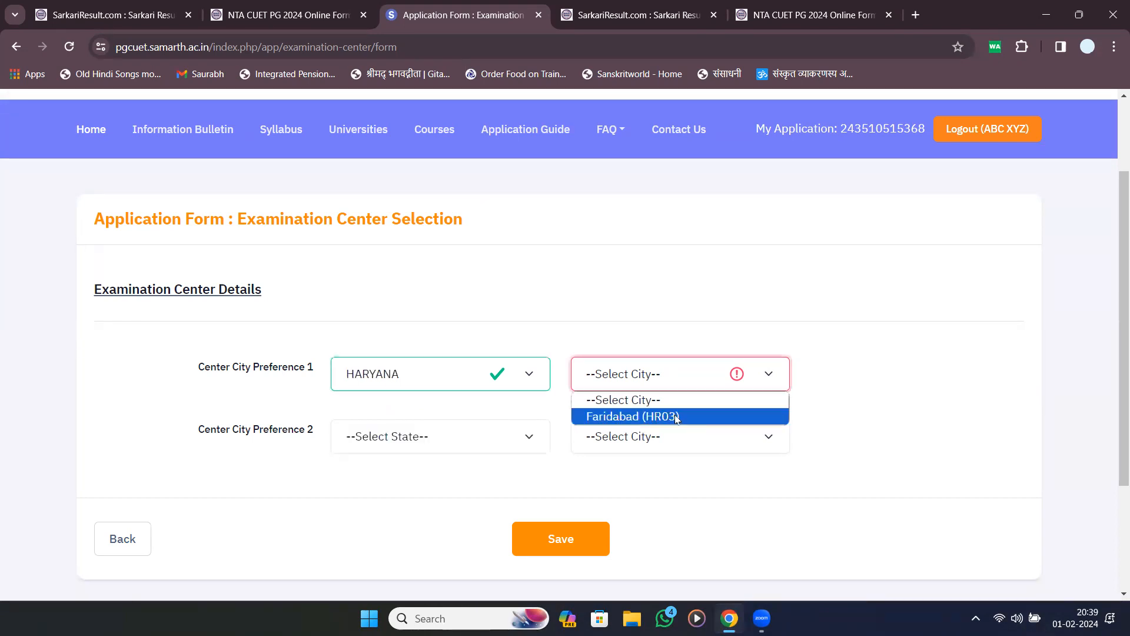
{"action": "left_click", "coordinate": [442, 375]}
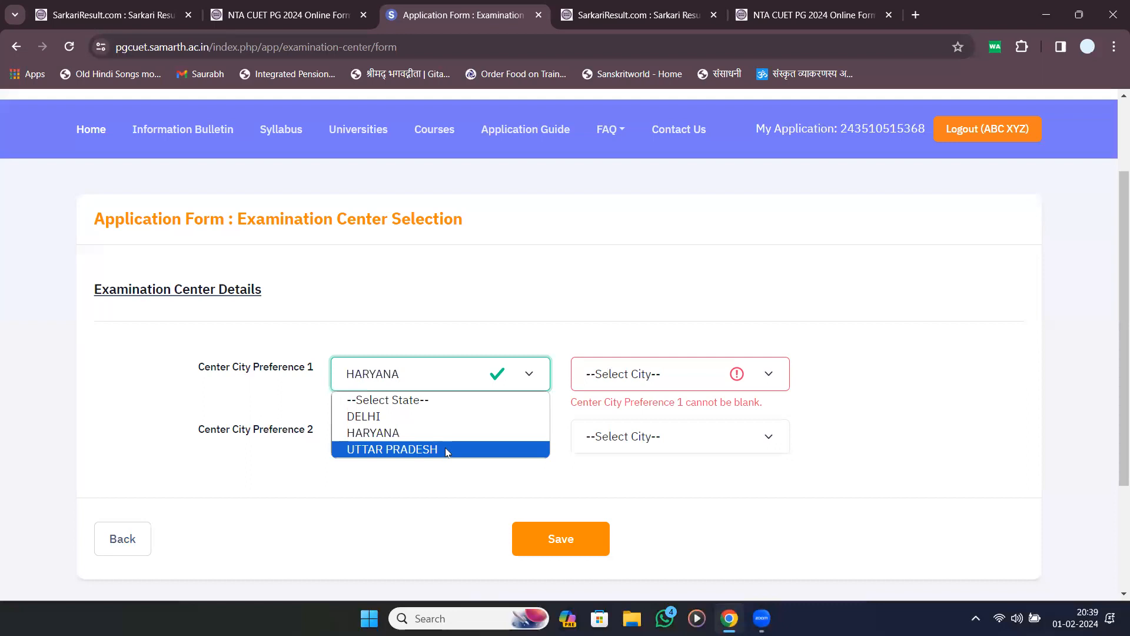
{"action": "left_click", "coordinate": [445, 450]}
Choose Ghaziabad (UP07) in UTTAR PRADESH as the city for Center City Preference 1
{"action": "left_click", "coordinate": [621, 380]}
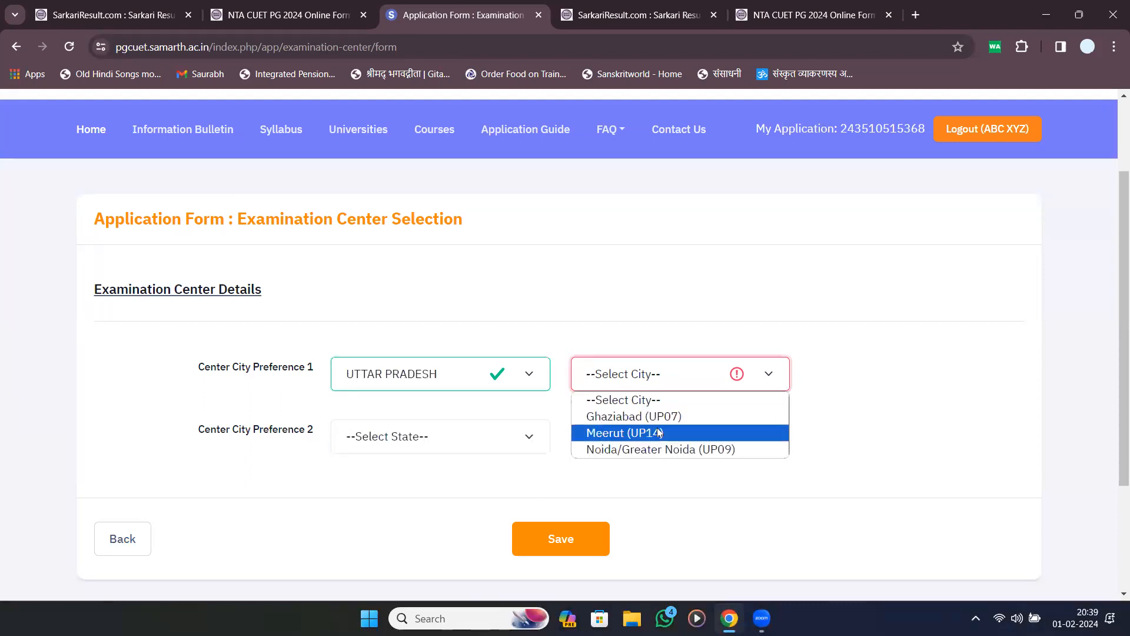
{"action": "left_click", "coordinate": [541, 377]}
{"action": "left_click", "coordinate": [538, 377]}
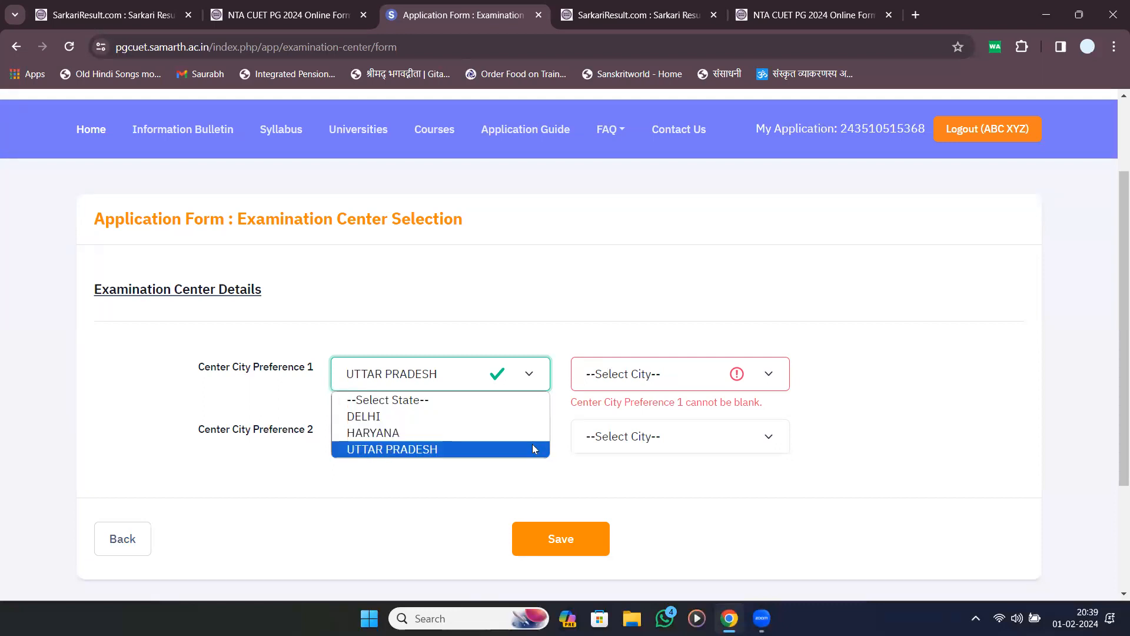
{"action": "left_click", "coordinate": [534, 449]}
{"action": "left_click", "coordinate": [677, 374]}
{"action": "left_click", "coordinate": [624, 417]}
Set Center City Preference 2 to Delhi/New Delhi (DL01) in DELHI and save the examination center selection
{"action": "left_click", "coordinate": [536, 424]}
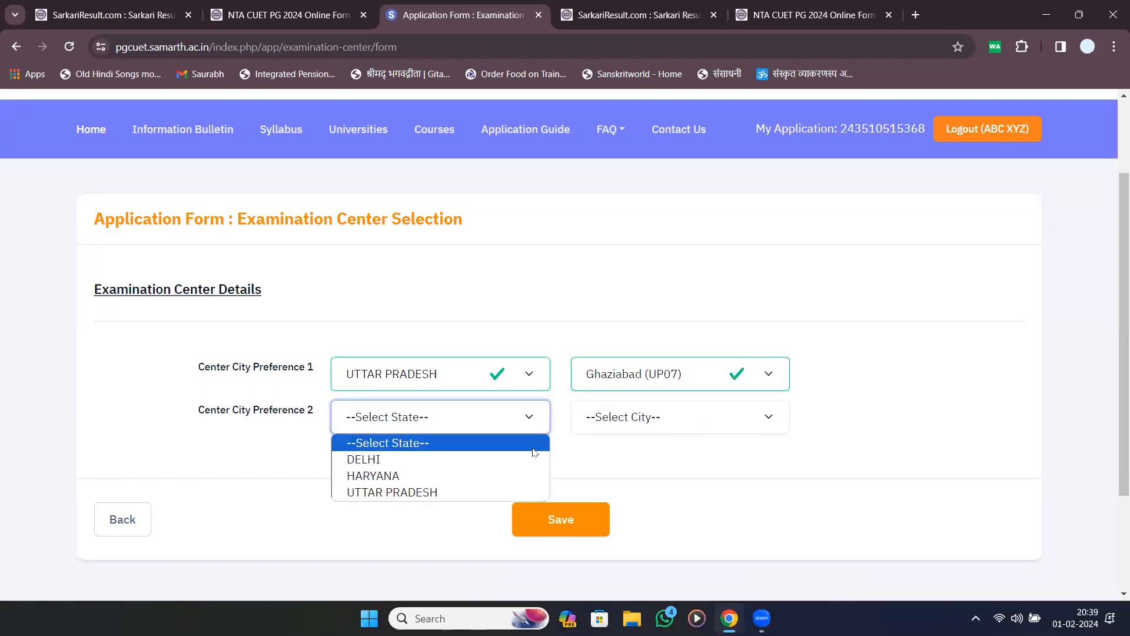
{"action": "left_click", "coordinate": [536, 460]}
{"action": "left_click", "coordinate": [676, 419]}
{"action": "left_click", "coordinate": [650, 460]}
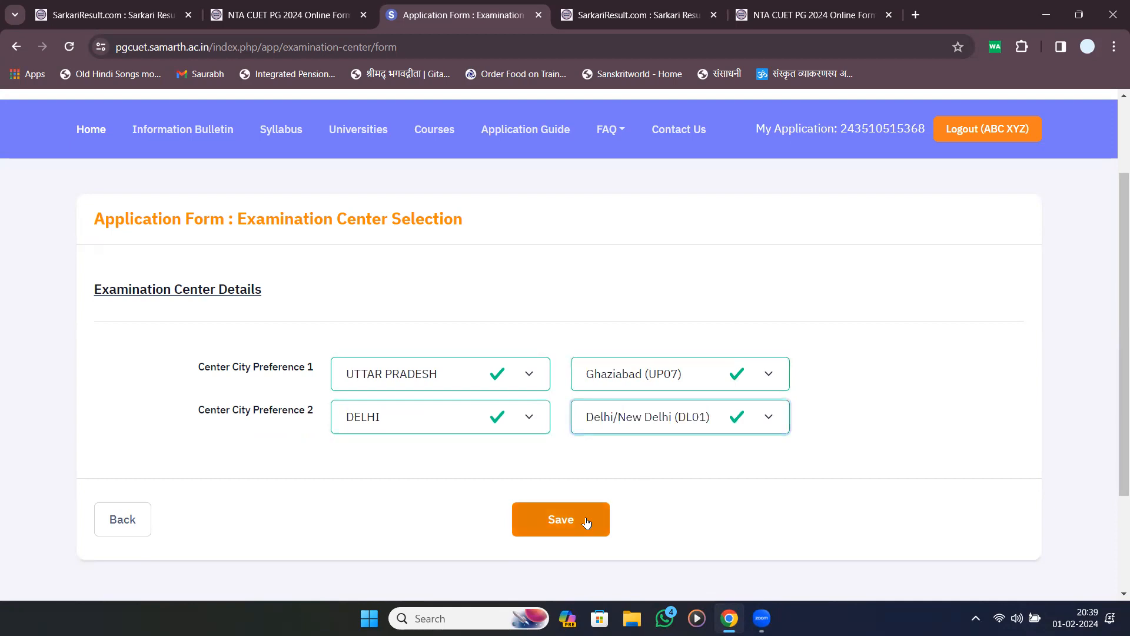
{"action": "left_click", "coordinate": [587, 520]}
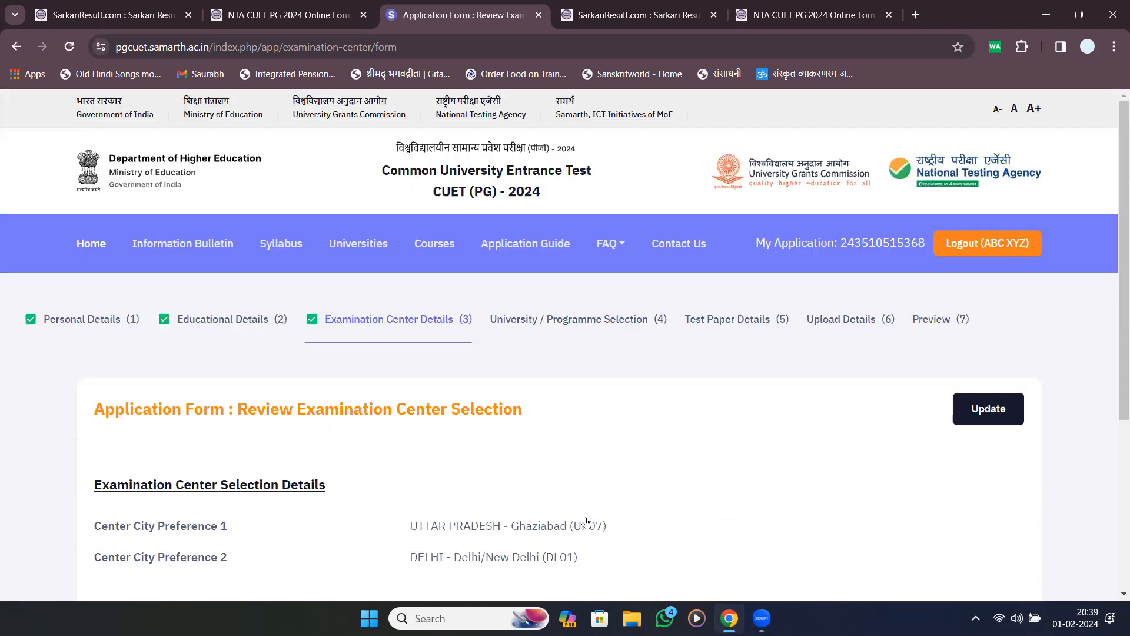
Review the two saved center city preferences and proceed to the university and programme selection section
{"action": "scroll", "coordinate": [586, 521], "scroll_direction": "down", "scroll_amount": 5}
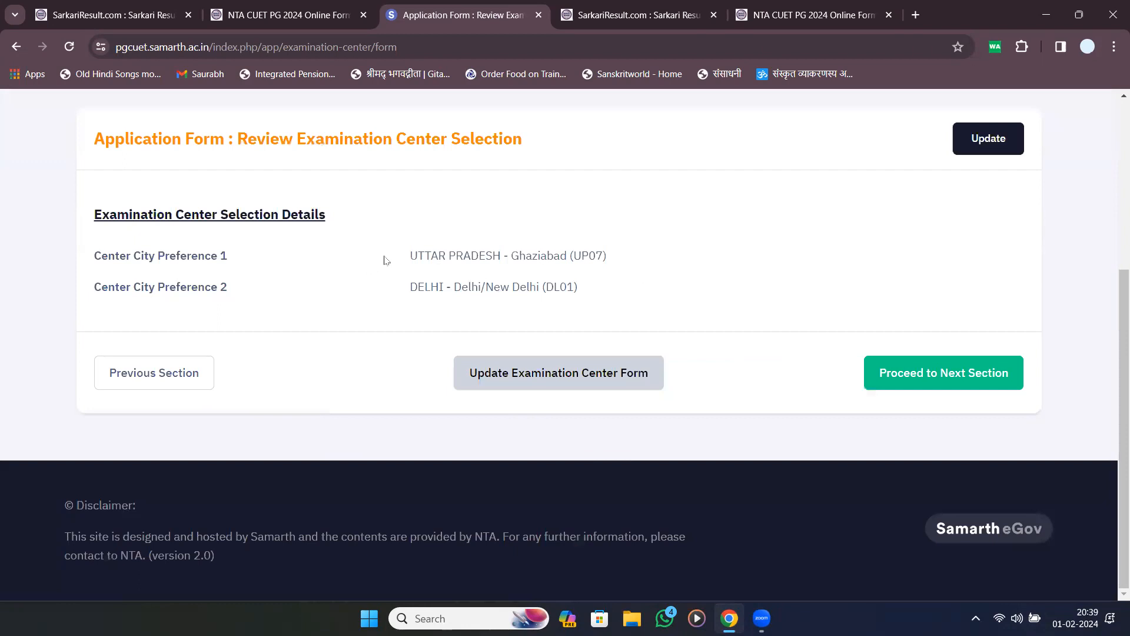
{"action": "left_click_drag", "start_coordinate": [409, 258], "coordinate": [607, 261]}
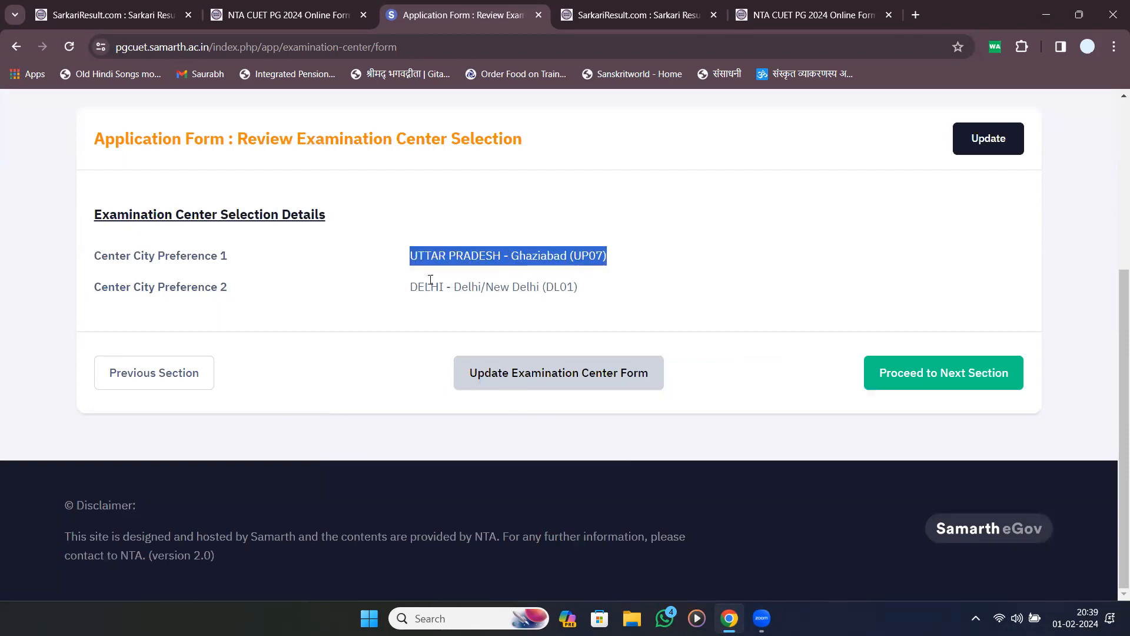
{"action": "left_click_drag", "start_coordinate": [411, 287], "coordinate": [576, 305]}
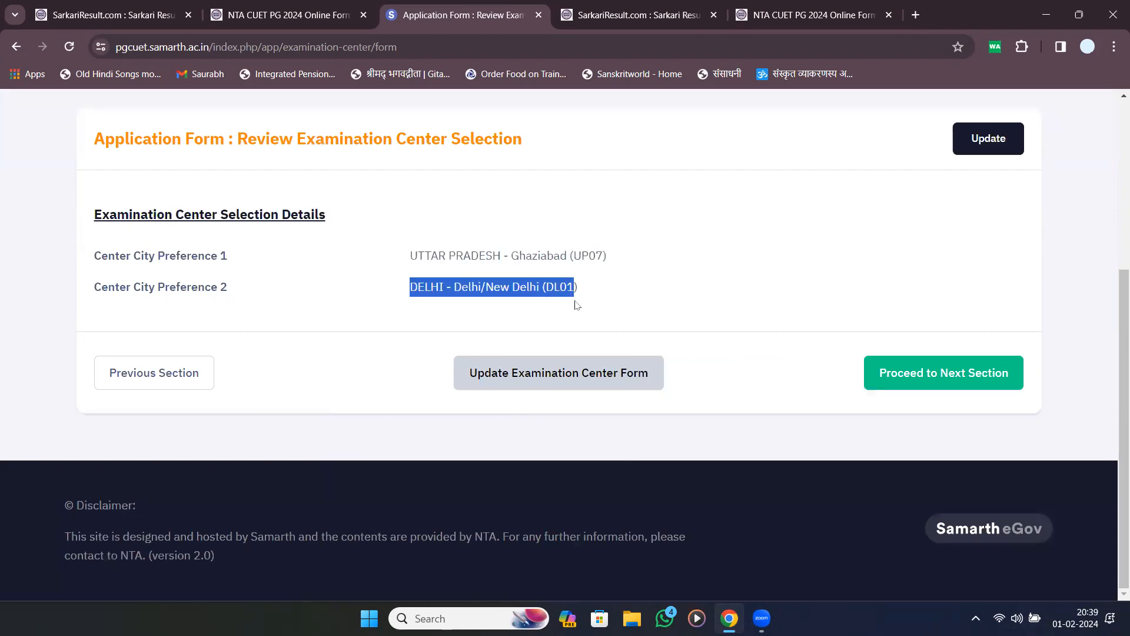
{"action": "left_click", "coordinate": [969, 388]}
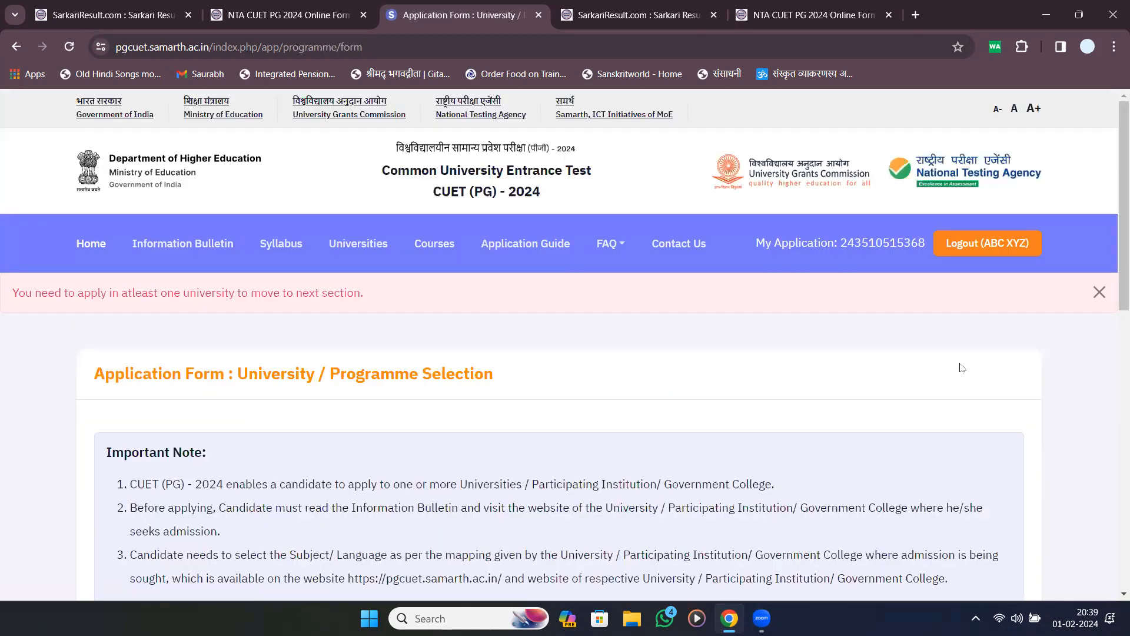
Read the important notes about applying to universities and programmes in the selection section
{"action": "scroll", "coordinate": [962, 367], "scroll_direction": "down", "scroll_amount": 8}
{"action": "scroll", "coordinate": [961, 367], "scroll_direction": "up", "scroll_amount": 4}
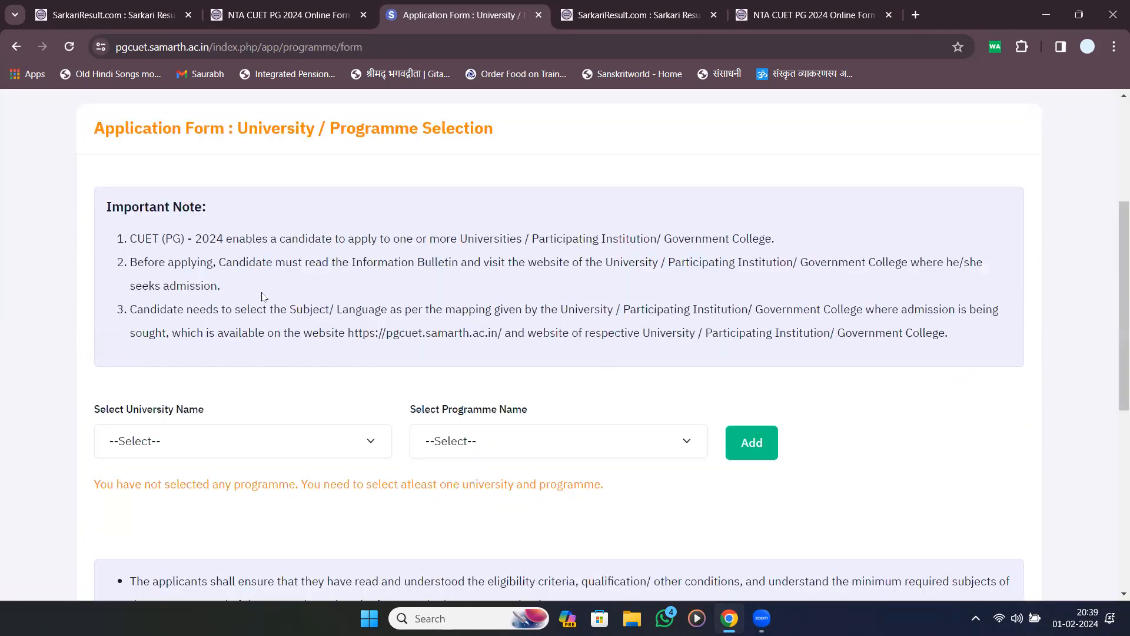
{"action": "left_click_drag", "start_coordinate": [258, 129], "coordinate": [500, 136]}
{"action": "left_click_drag", "start_coordinate": [209, 238], "coordinate": [583, 265]}
{"action": "scroll", "coordinate": [615, 259], "scroll_direction": "down", "scroll_amount": 7}
{"action": "scroll", "coordinate": [615, 259], "scroll_direction": "up", "scroll_amount": 8}
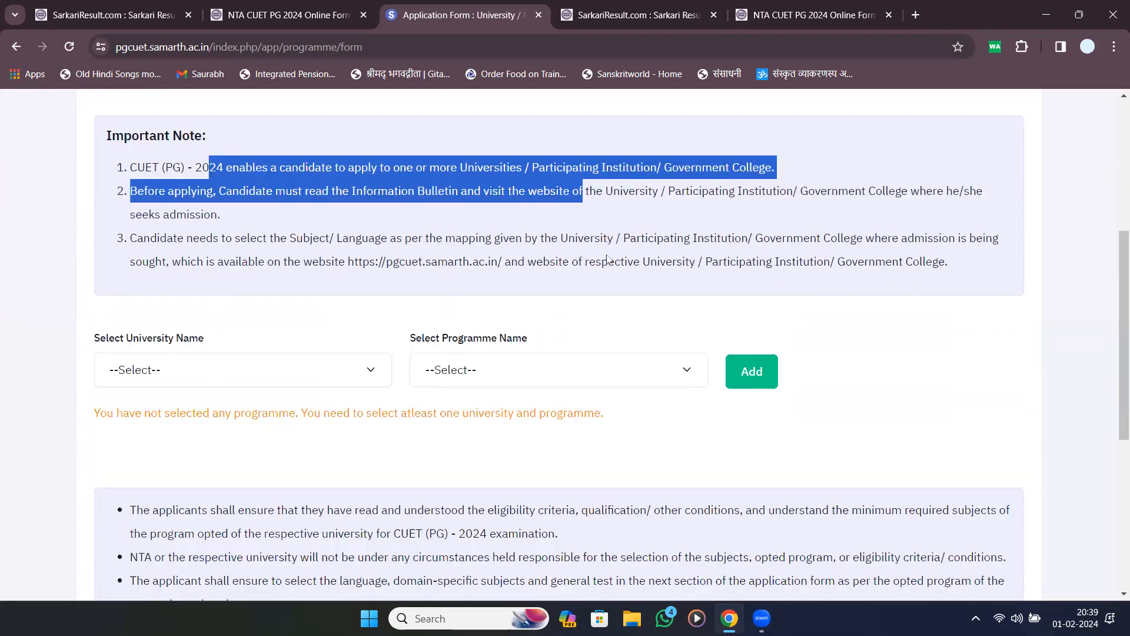
Choose BANARAS HINDU UNIVERSITY as the university name
{"action": "left_click_drag", "start_coordinate": [1121, 286], "coordinate": [1114, 319]}
{"action": "left_click", "coordinate": [247, 423]}
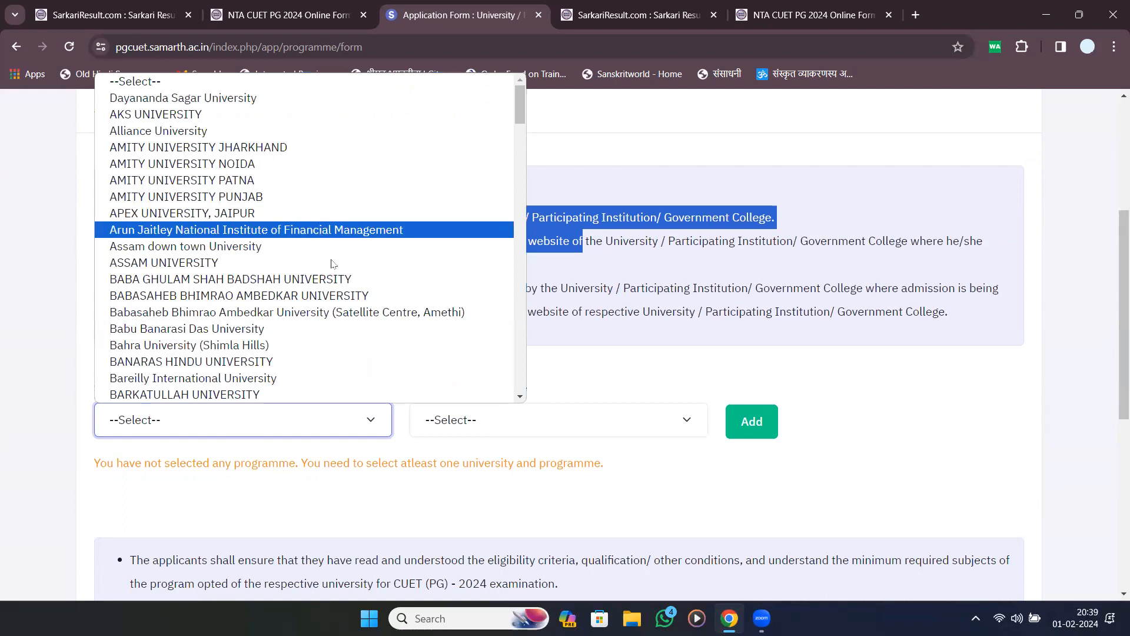
{"action": "scroll", "coordinate": [334, 286], "scroll_direction": "down", "scroll_amount": 15}
{"action": "key", "text": "b"}
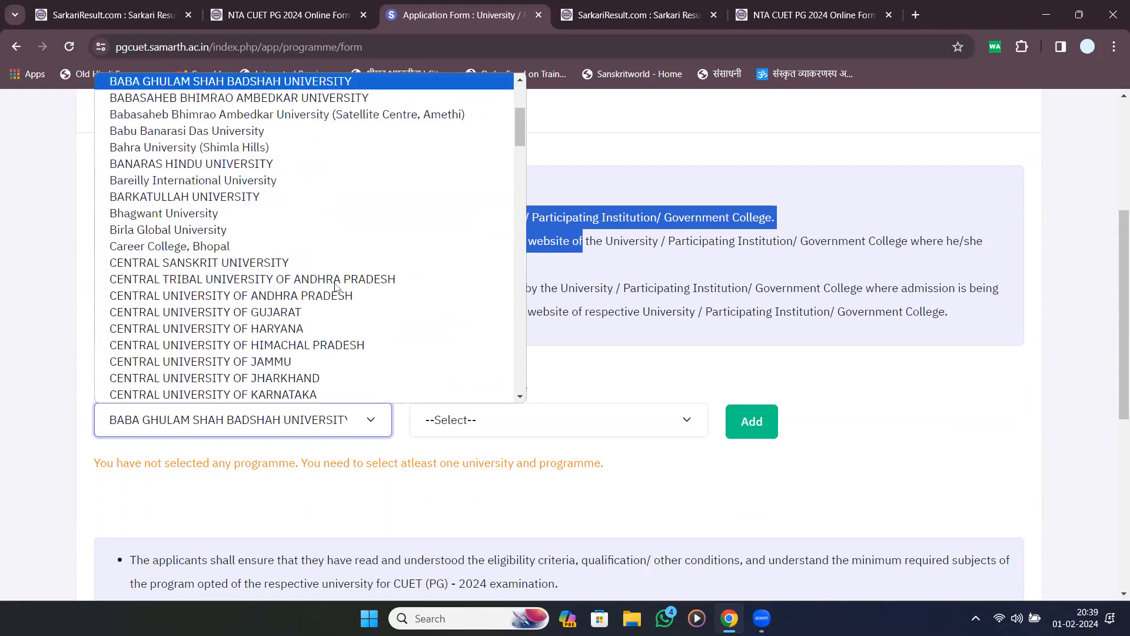
{"action": "left_click", "coordinate": [311, 163]}
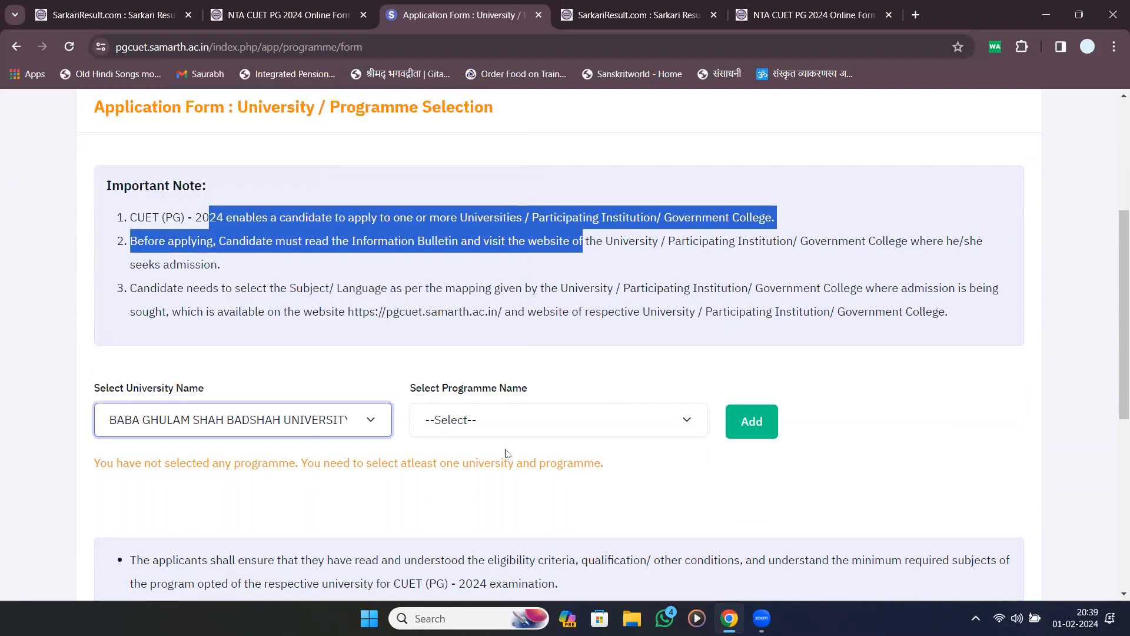
Look through the university's programmes and select the Agricultural Science programme
{"action": "left_click", "coordinate": [504, 422]}
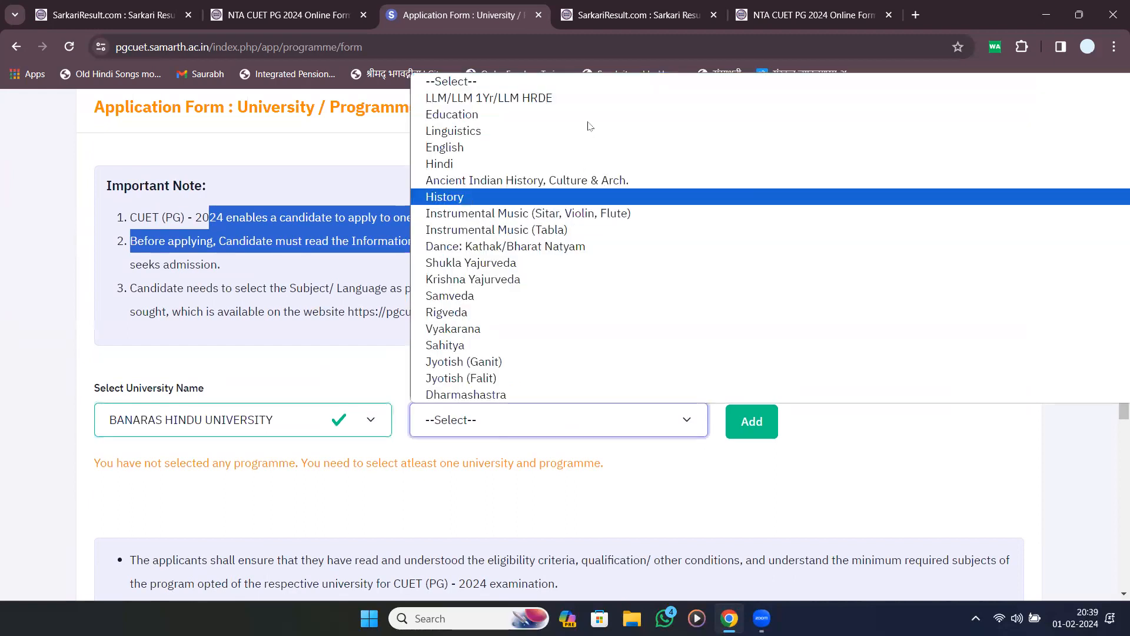
{"action": "scroll", "coordinate": [585, 198], "scroll_direction": "down", "scroll_amount": 20}
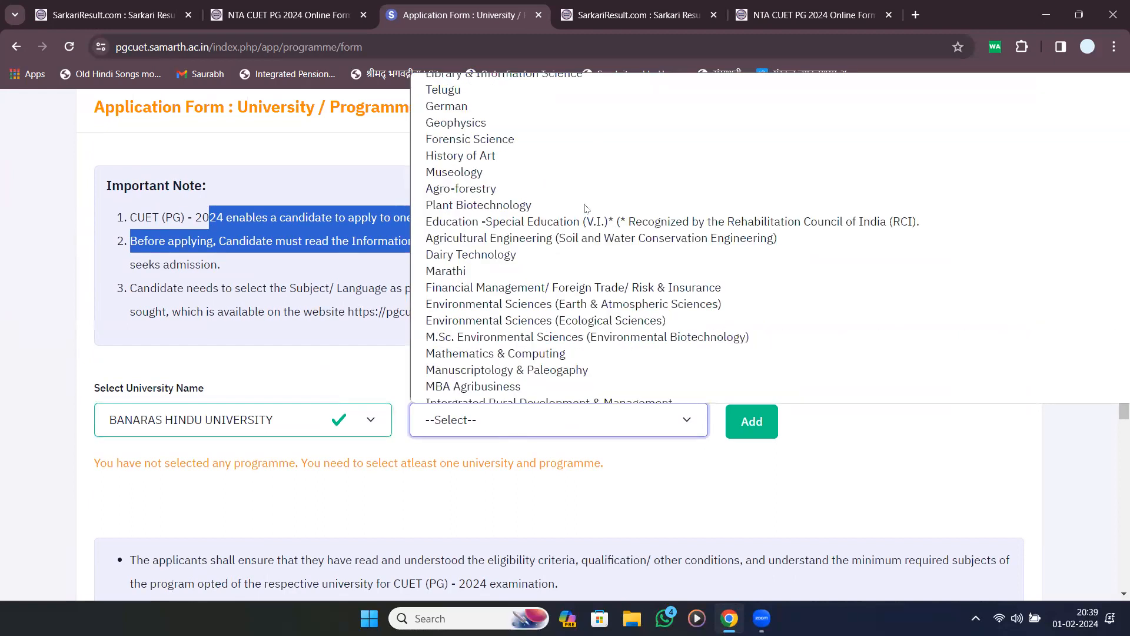
{"action": "key", "text": "a"}
{"action": "key", "text": "a"}
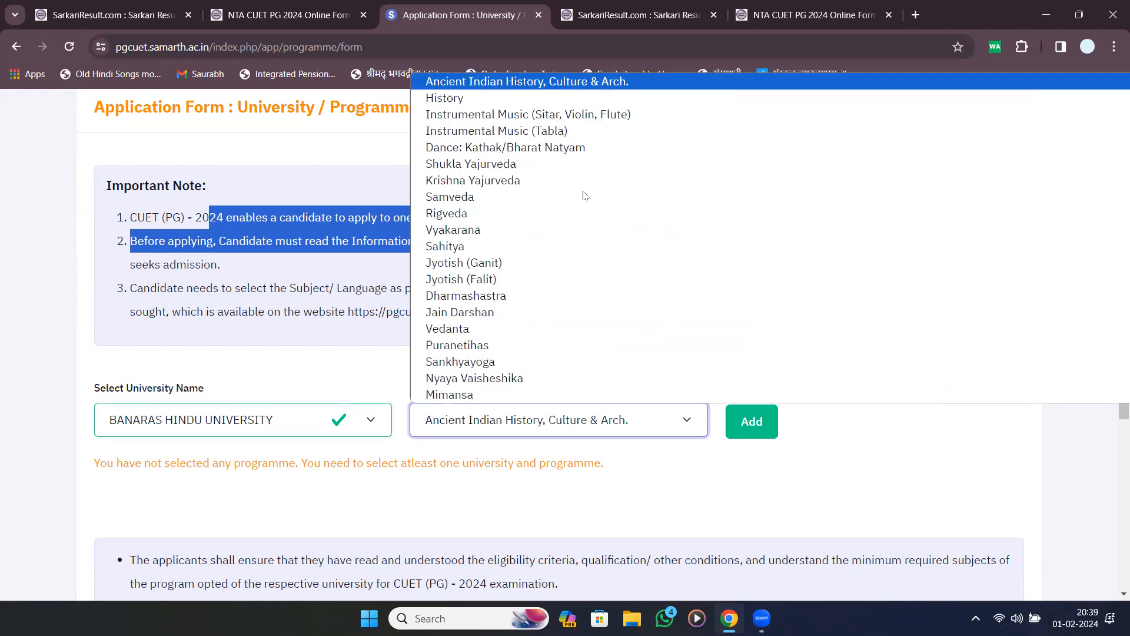
{"action": "key", "text": "a"}
{"action": "key", "text": "a"}
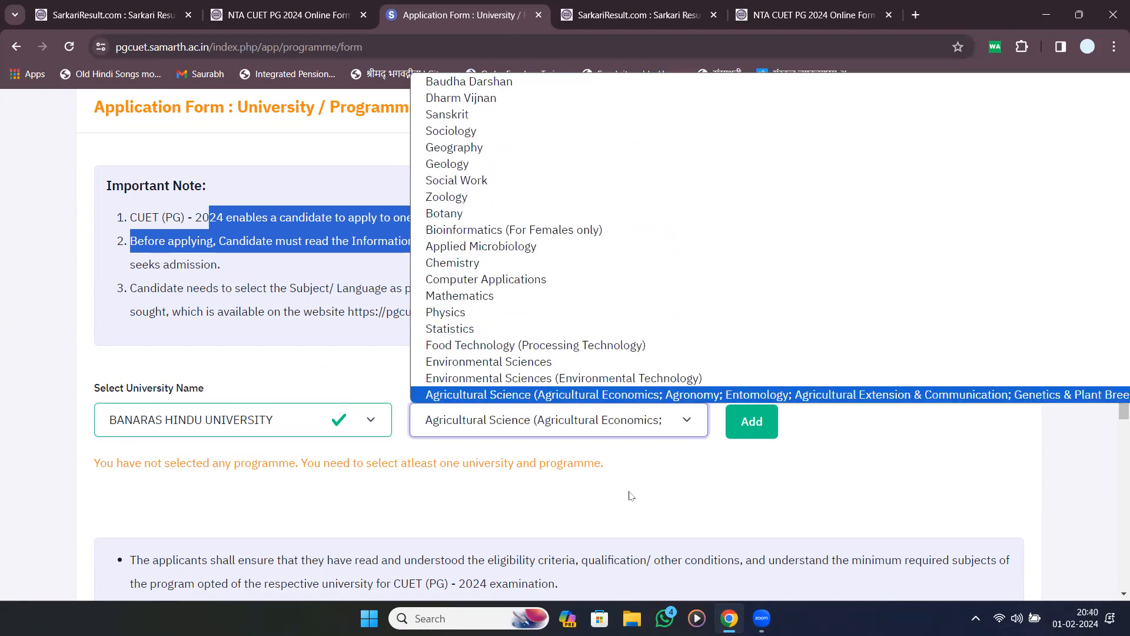
{"action": "left_click", "coordinate": [618, 426]}
Change the programme from Agricultural Science to Sanskrit
{"action": "left_click", "coordinate": [608, 418]}
{"action": "scroll", "coordinate": [621, 308], "scroll_direction": "up", "scroll_amount": 10}
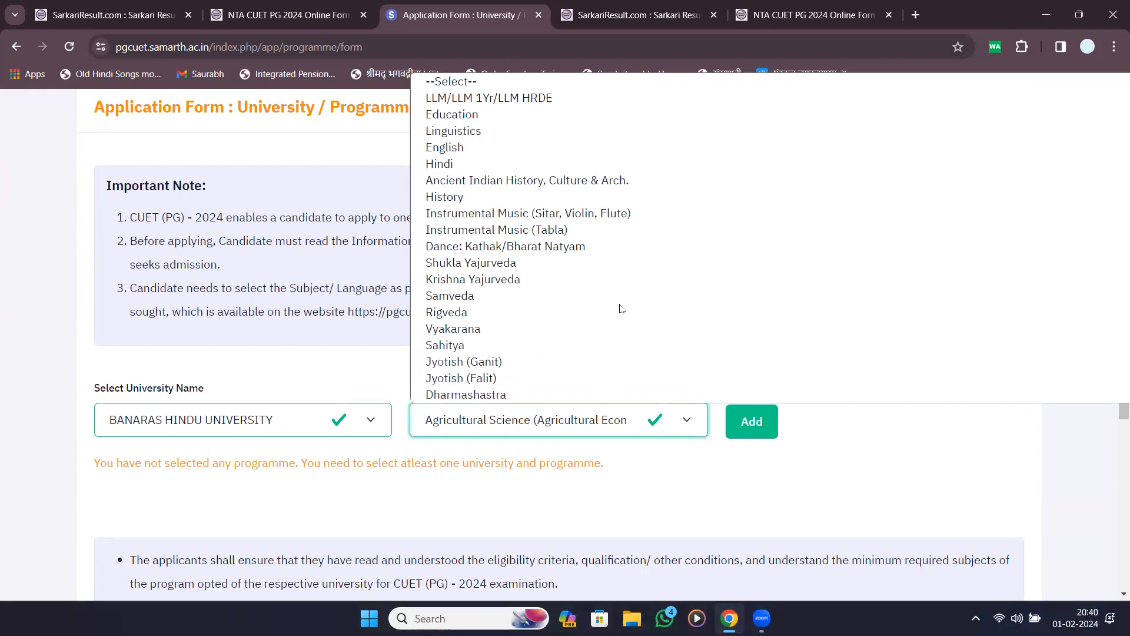
{"action": "key", "text": "s"}
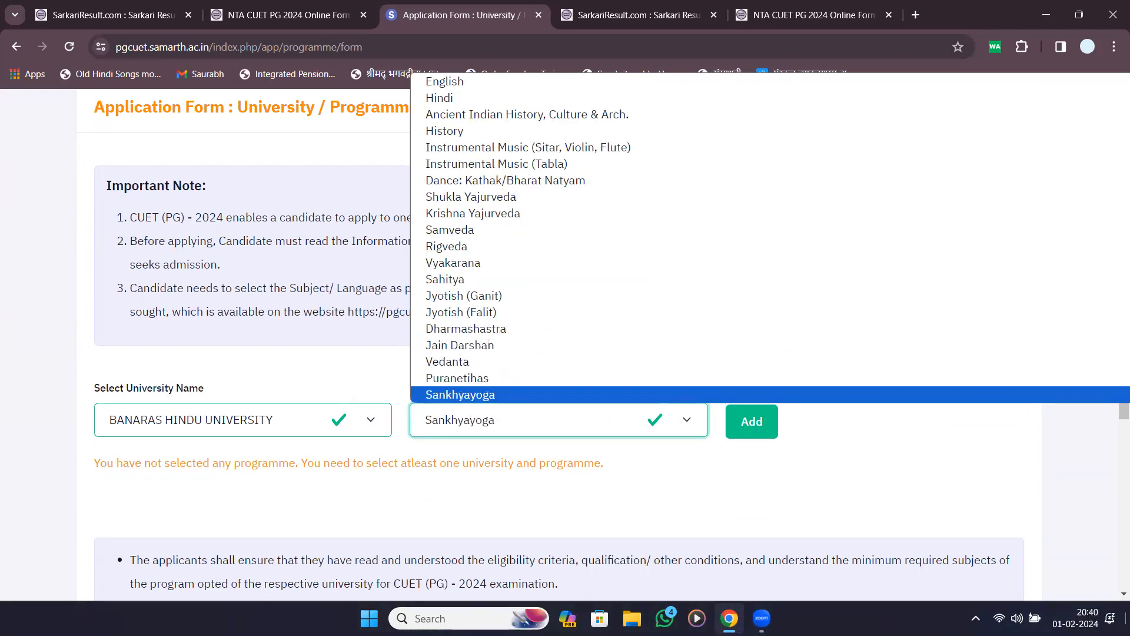
{"action": "key", "text": "h"}
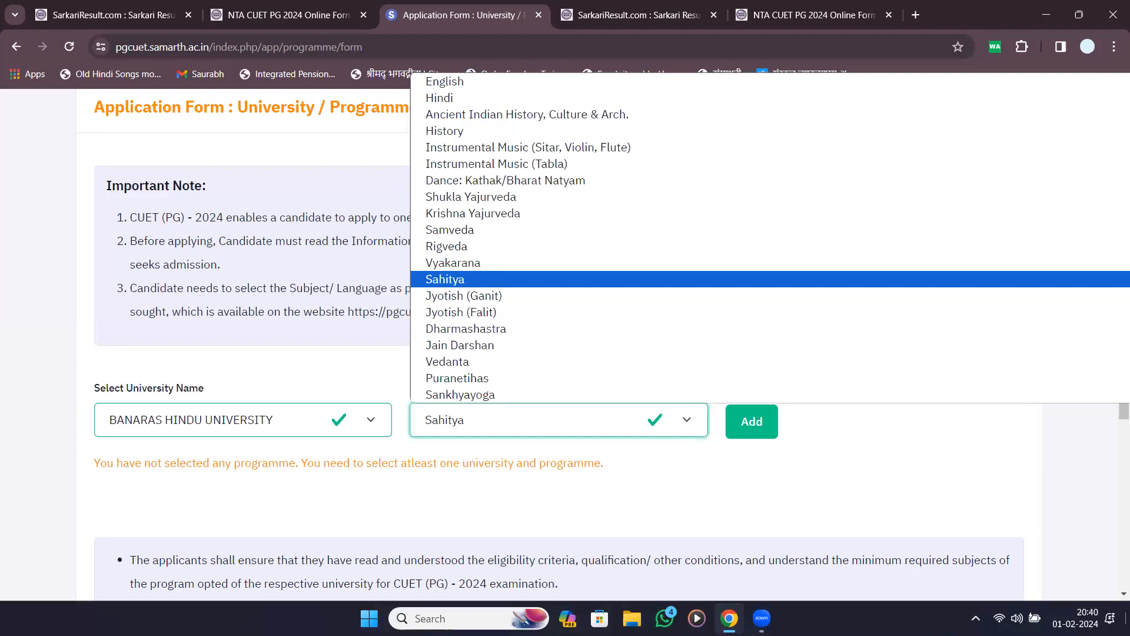
{"action": "key", "text": "Down"}
{"action": "key", "text": "Down"}
{"action": "key", "text": "Down"}
{"action": "key", "text": "Down"}
{"action": "key", "text": "Down"}
{"action": "key", "text": "Down"}
{"action": "key", "text": "Down"}
{"action": "key", "text": "Down"}
{"action": "key", "text": "Down"}
{"action": "key", "text": "Down"}
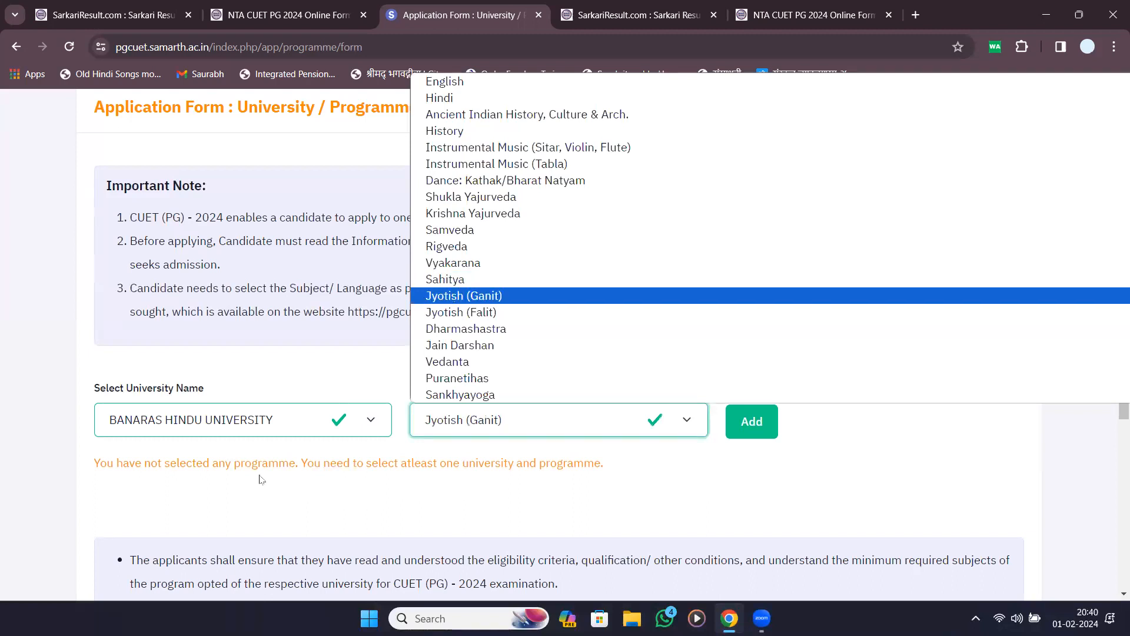
{"action": "key", "text": "Down"}
{"action": "key", "text": "Down"}
{"action": "key", "text": "Down"}
{"action": "key", "text": "Down"}
{"action": "key", "text": "Down"}
{"action": "key", "text": "Down"}
{"action": "key", "text": "Down"}
{"action": "key", "text": "Down"}
{"action": "key", "text": "Down"}
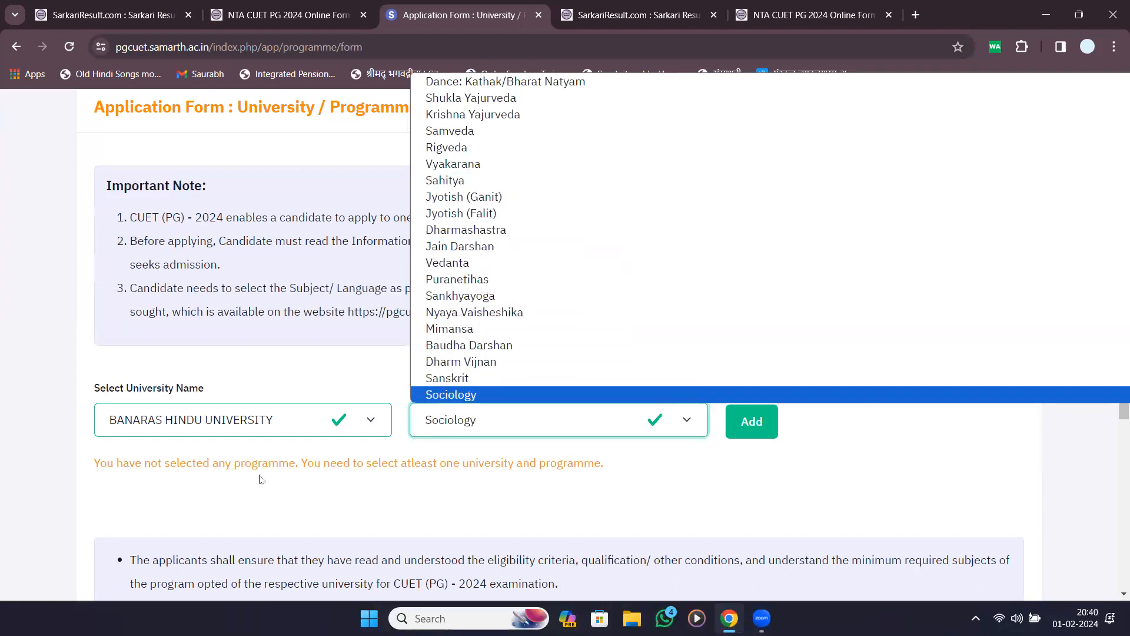
{"action": "key", "text": "Up"}
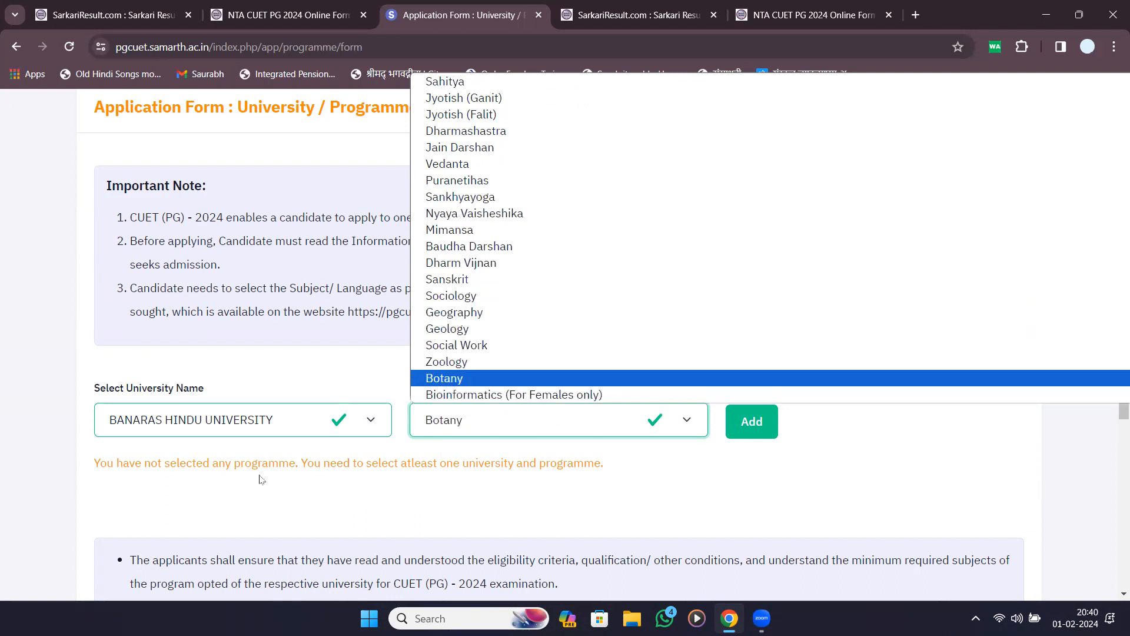
{"action": "key", "text": "Up"}
{"action": "key", "text": "Up"}
{"action": "key", "text": "Up"}
{"action": "key", "text": "Up"}
{"action": "key", "text": "Up"}
{"action": "key", "text": "Up"}
{"action": "key", "text": "Up"}
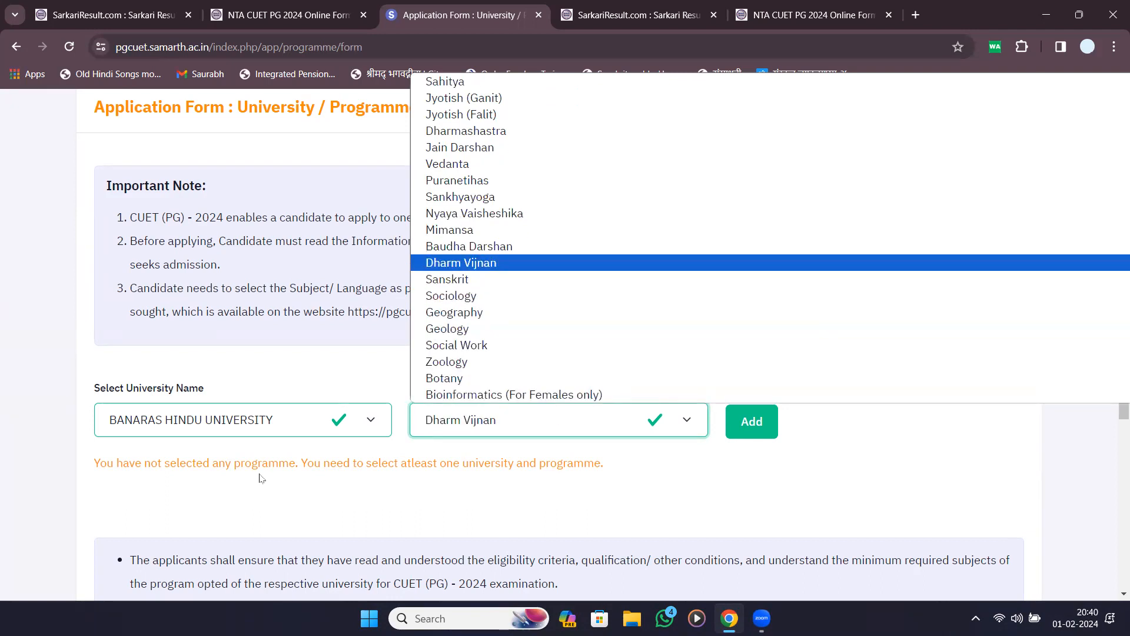
{"action": "key", "text": "Down"}
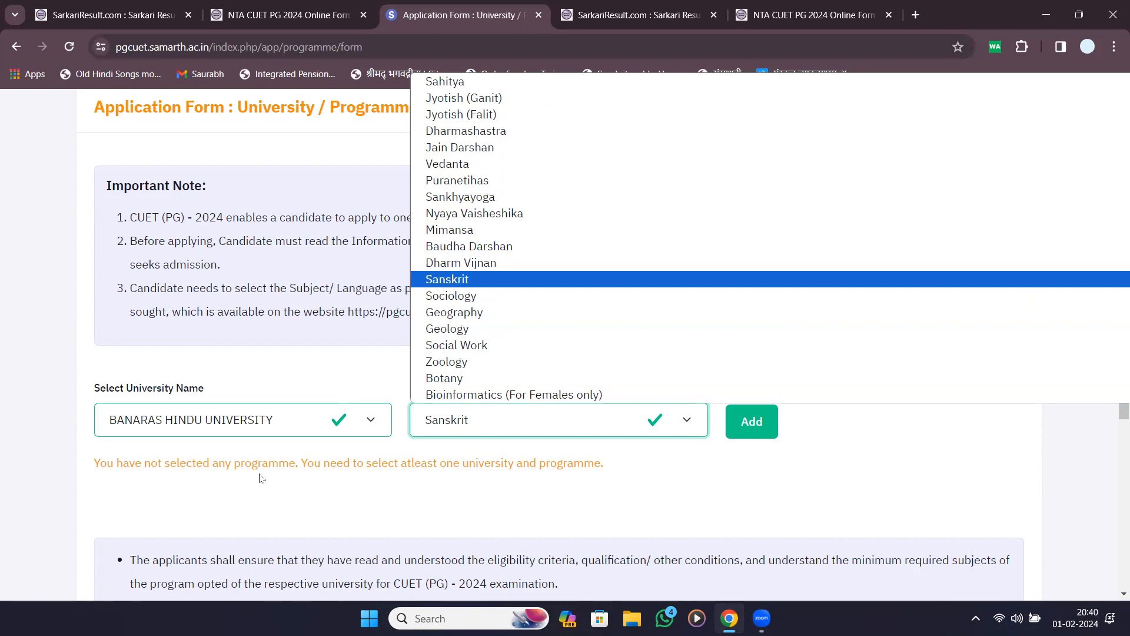
Switch the programme name to Vyakarana
{"action": "key", "text": "v"}
{"action": "key", "text": "y"}
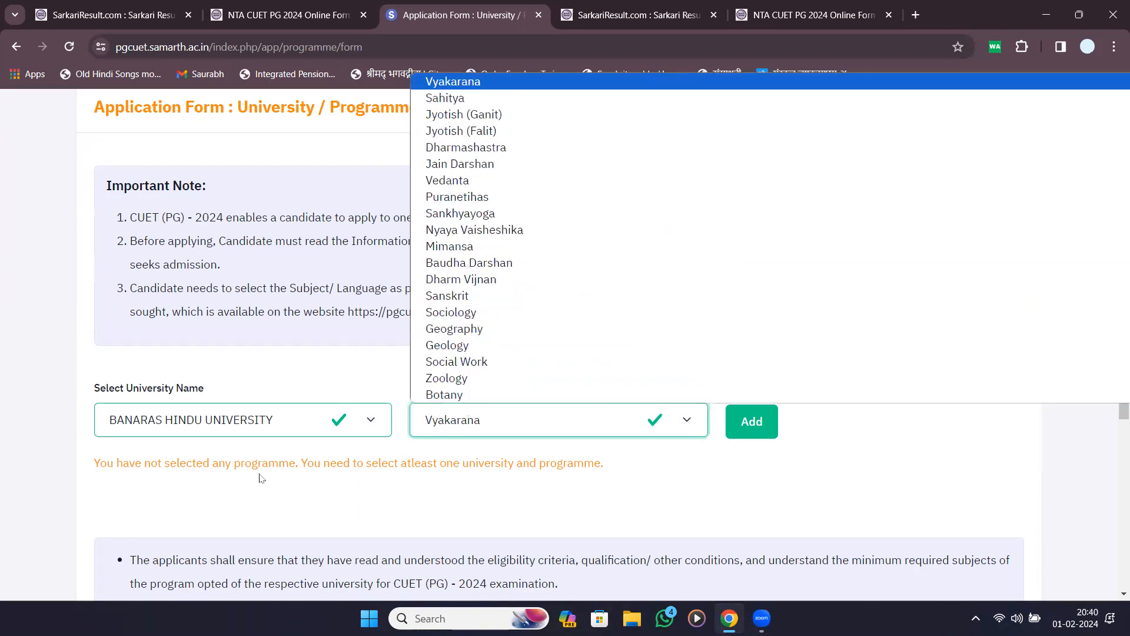
{"action": "scroll", "coordinate": [376, 305], "scroll_direction": "up", "scroll_amount": 4}
{"action": "scroll", "coordinate": [491, 323], "scroll_direction": "down", "scroll_amount": 5}
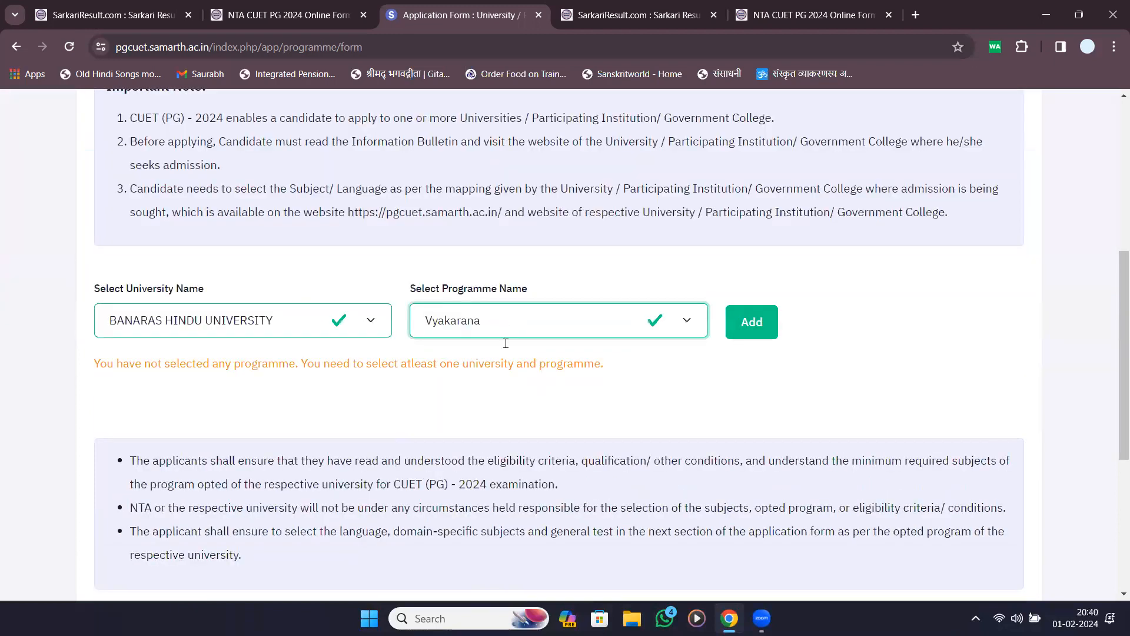
Browse the full list of programmes offered by BANARAS HINDU UNIVERSITY
{"action": "scroll", "coordinate": [506, 344], "scroll_direction": "down", "scroll_amount": 3}
{"action": "left_click", "coordinate": [538, 182]}
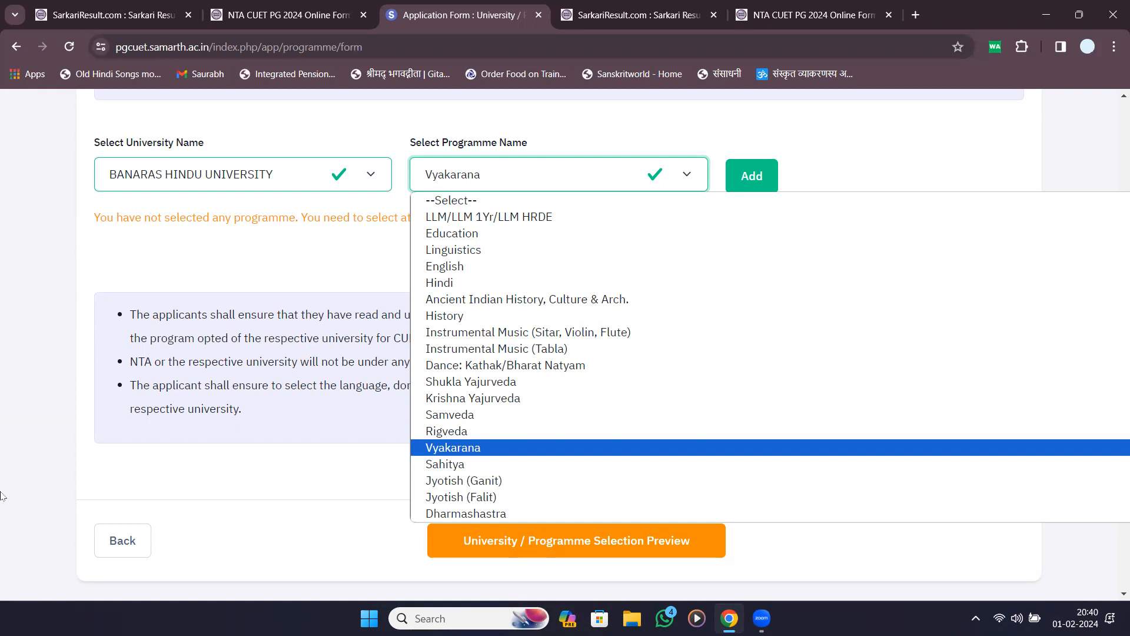
{"action": "scroll", "coordinate": [663, 421], "scroll_direction": "down", "scroll_amount": 15}
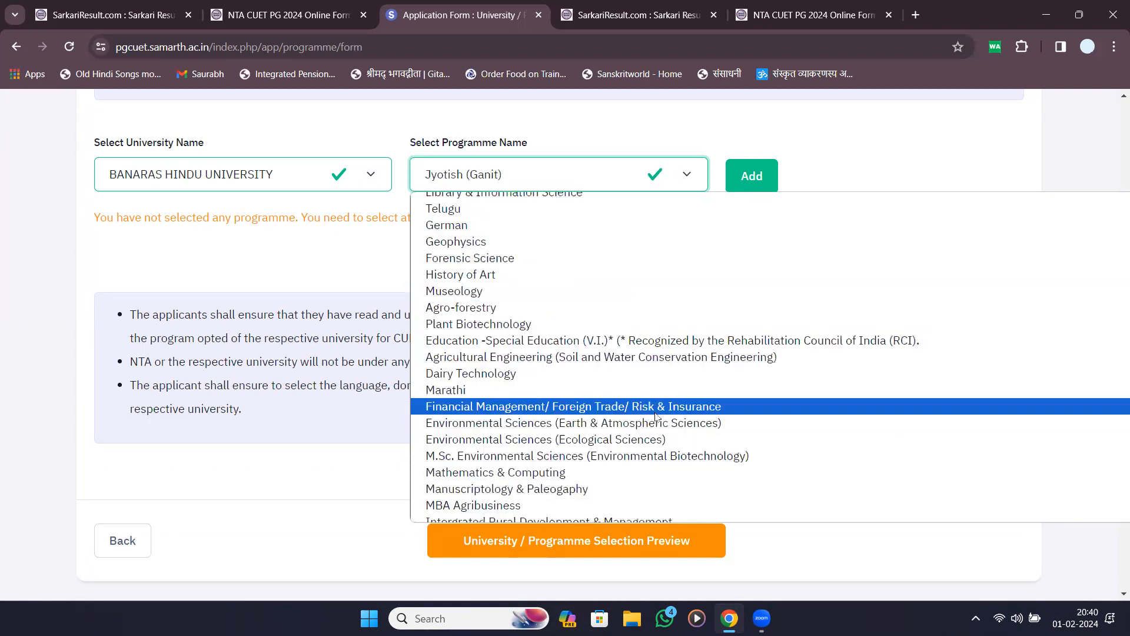
{"action": "scroll", "coordinate": [655, 413], "scroll_direction": "up", "scroll_amount": 6}
{"action": "scroll", "coordinate": [543, 295], "scroll_direction": "up", "scroll_amount": 10}
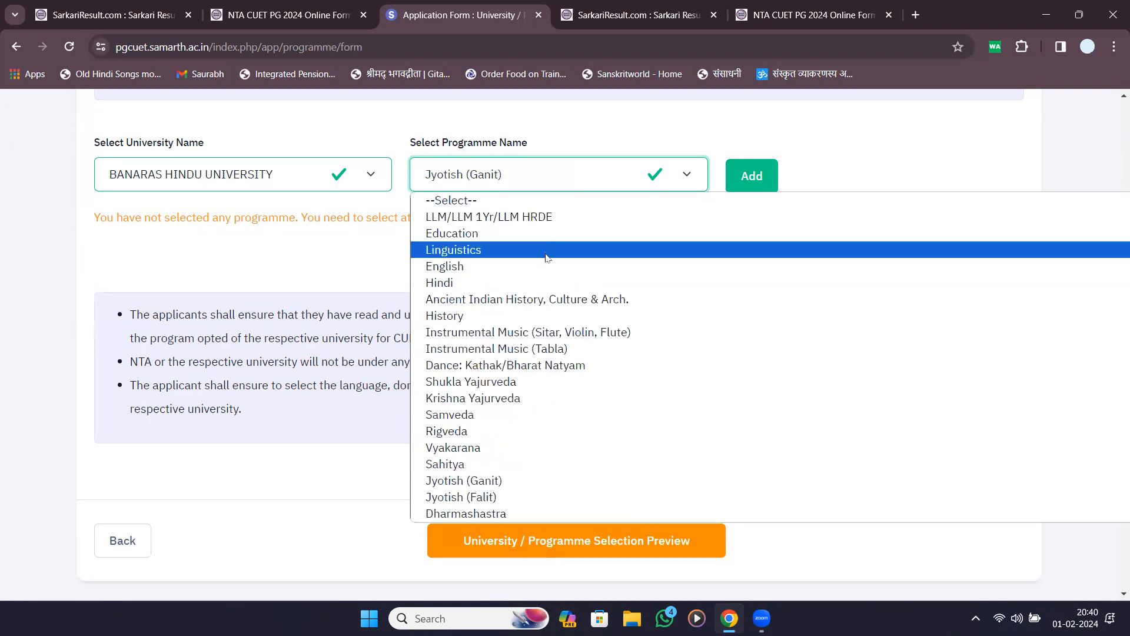
{"action": "scroll", "coordinate": [543, 329], "scroll_direction": "down", "scroll_amount": 5}
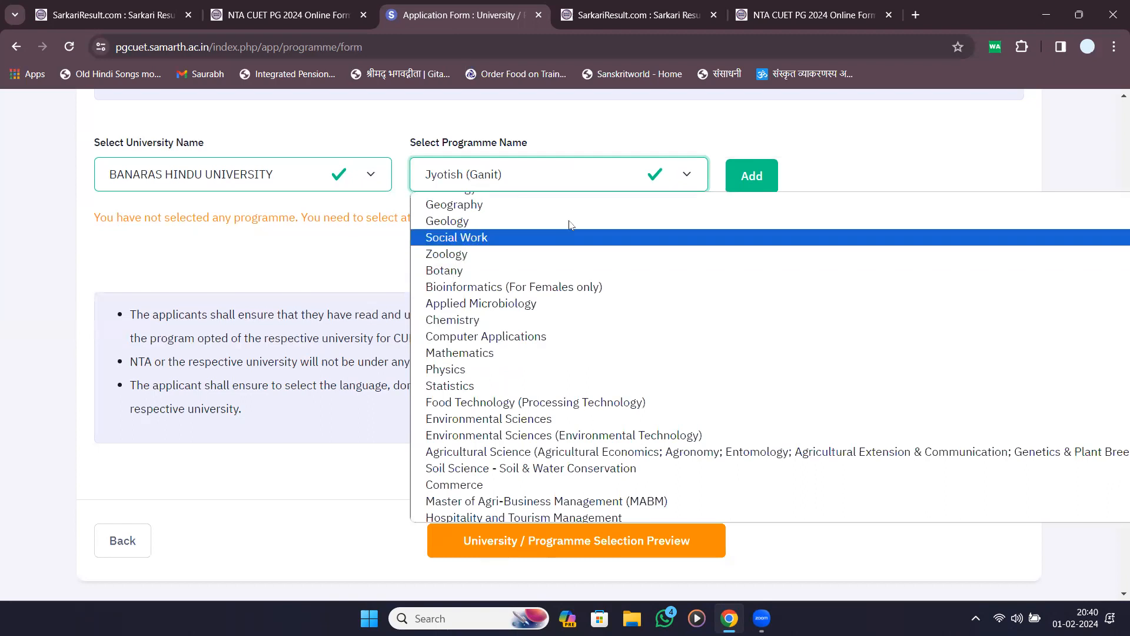
{"action": "scroll", "coordinate": [547, 282], "scroll_direction": "up", "scroll_amount": 5}
{"action": "scroll", "coordinate": [548, 289], "scroll_direction": "down", "scroll_amount": 5}
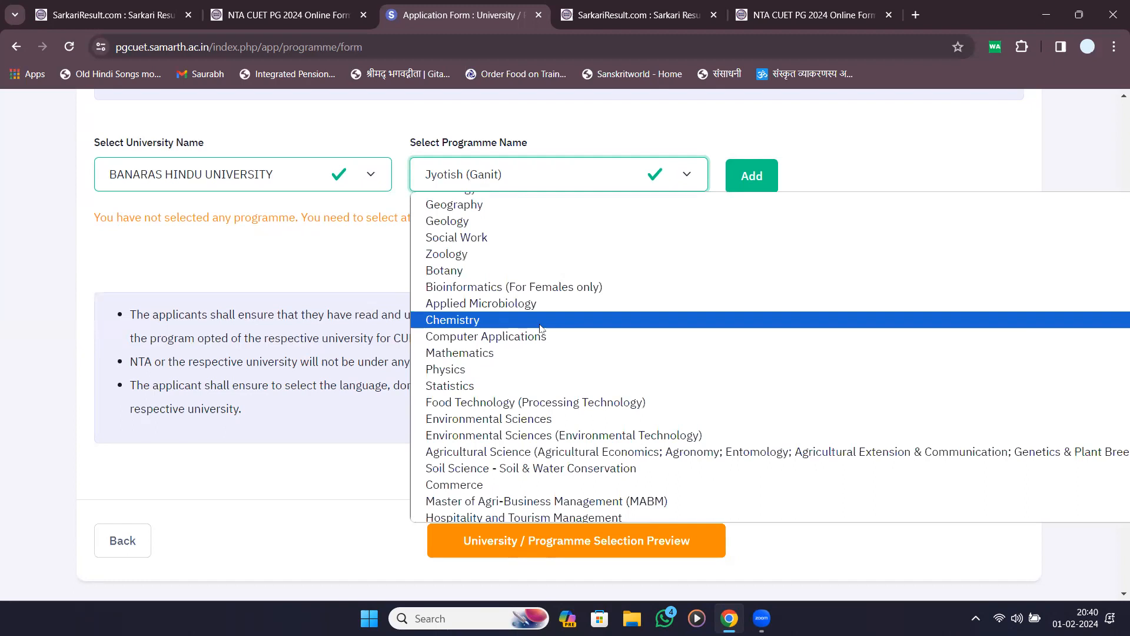
{"action": "scroll", "coordinate": [541, 328], "scroll_direction": "up", "scroll_amount": 5}
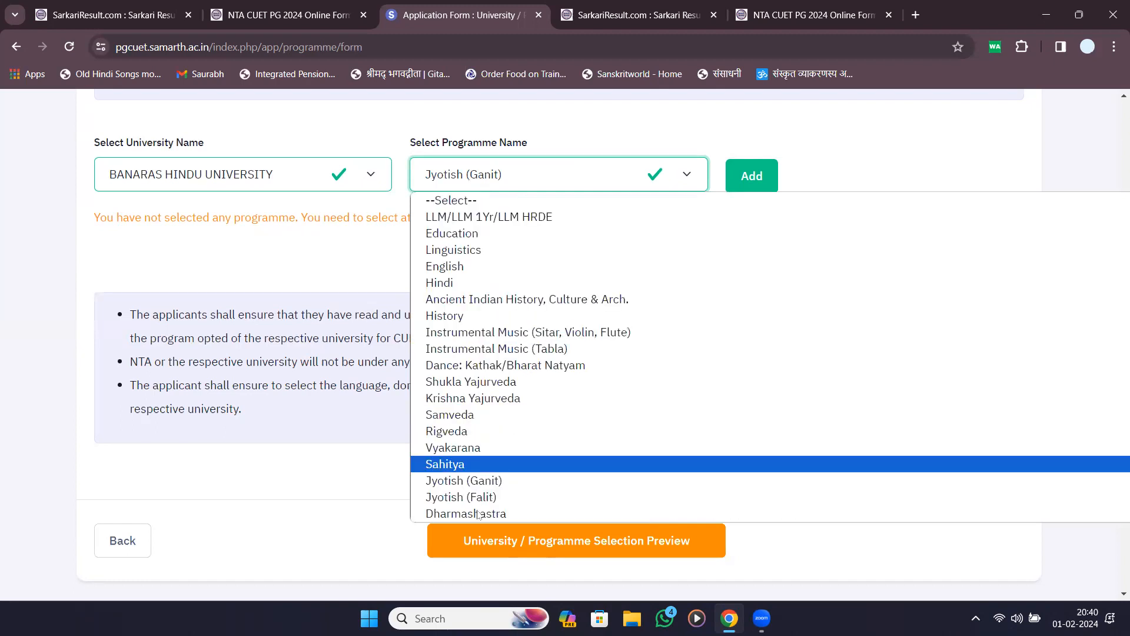
Set the programme name for BANARAS HINDU UNIVERSITY to Sanskrit
{"action": "key", "text": "Down"}
{"action": "key", "text": "Down"}
{"action": "key", "text": "Down"}
{"action": "key", "text": "Down"}
{"action": "key", "text": "Down"}
{"action": "key", "text": "Down"}
{"action": "key", "text": "Down"}
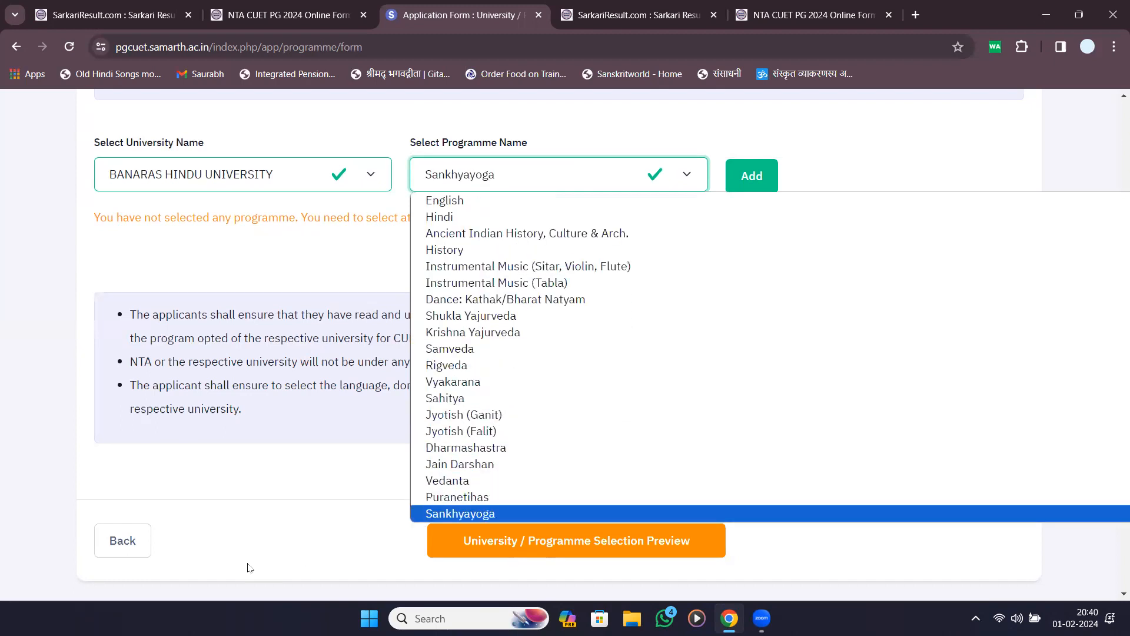
{"action": "key", "text": "Down"}
{"action": "key", "text": "Down"}
{"action": "key", "text": "Down"}
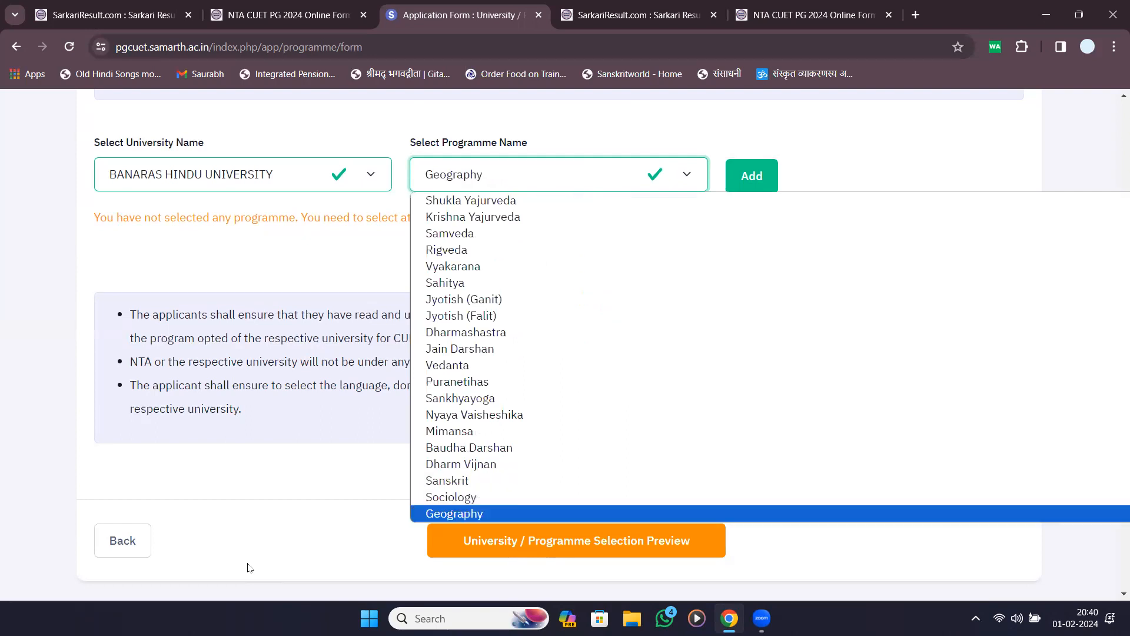
{"action": "key", "text": "Up"}
{"action": "key", "text": "Up"}
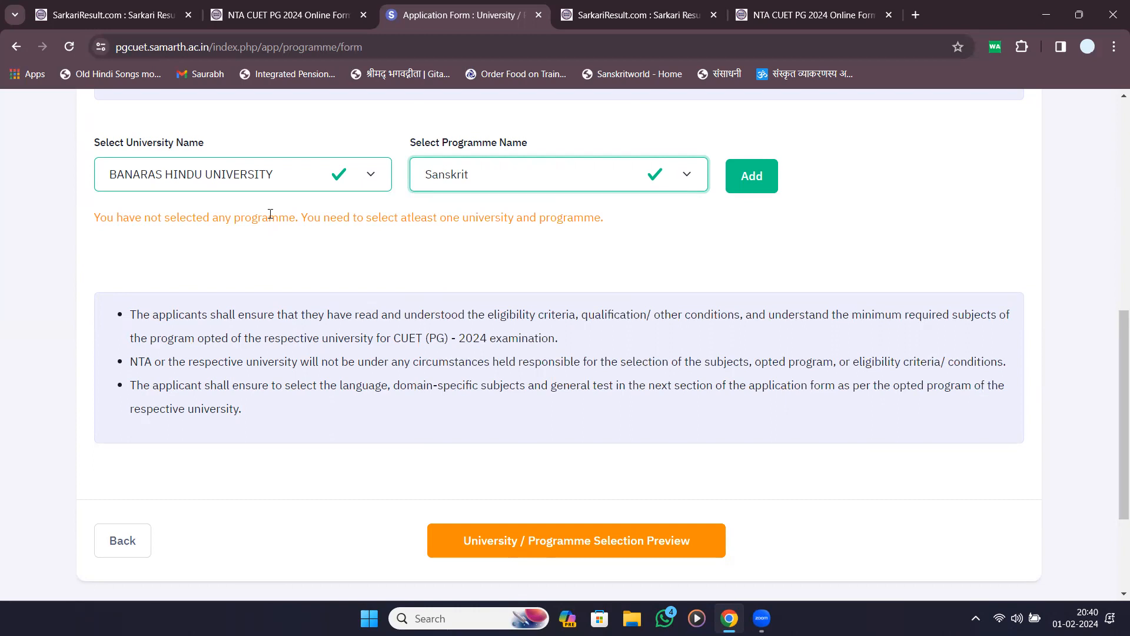
Add the Sanskrit programme at BANARAS HINDU UNIVERSITY to the list of selected programmes
{"action": "left_click", "coordinate": [776, 183]}
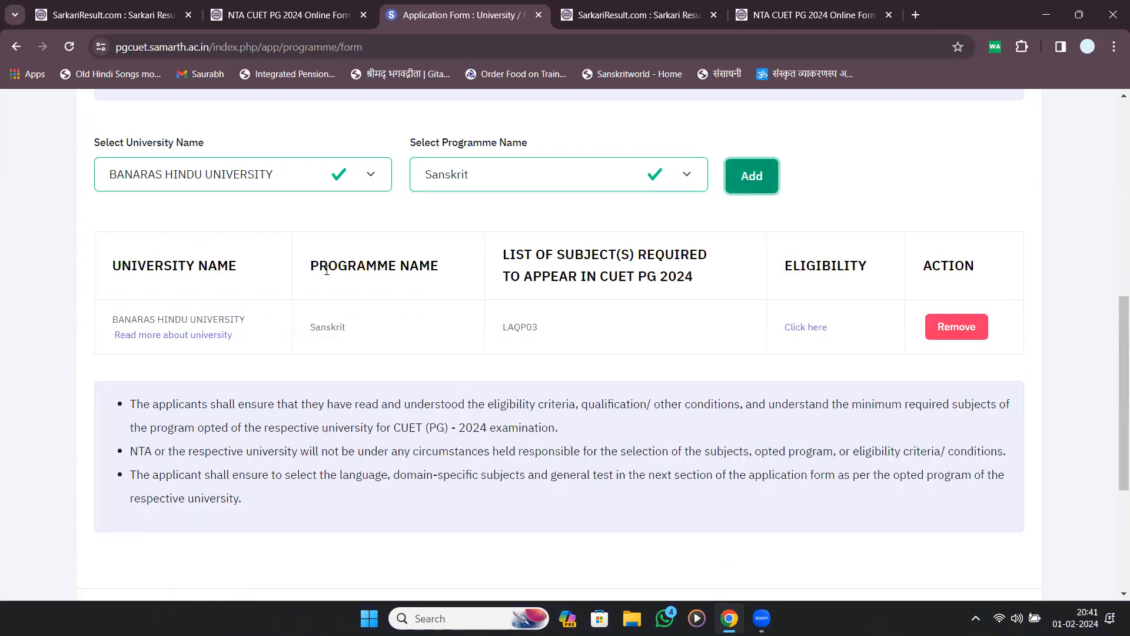
Set the university name to SHRI LAL BAHADUR SHASTRI NATIONAL SANSKRIT UNIVERSITY
{"action": "left_click", "coordinate": [289, 186]}
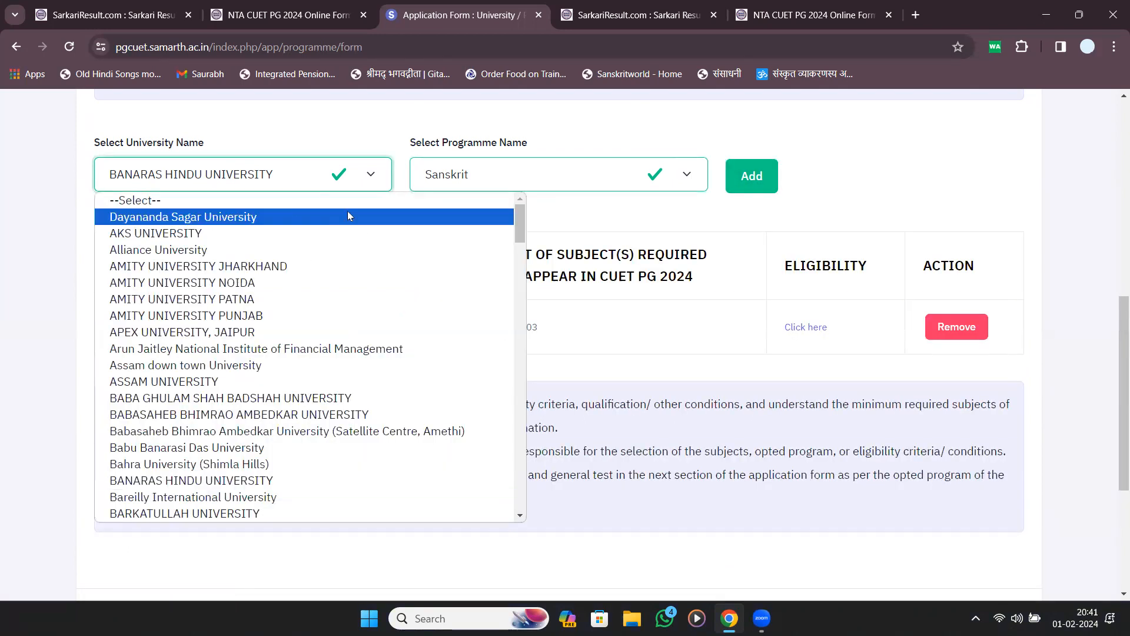
{"action": "key", "text": "s"}
{"action": "key", "text": "h"}
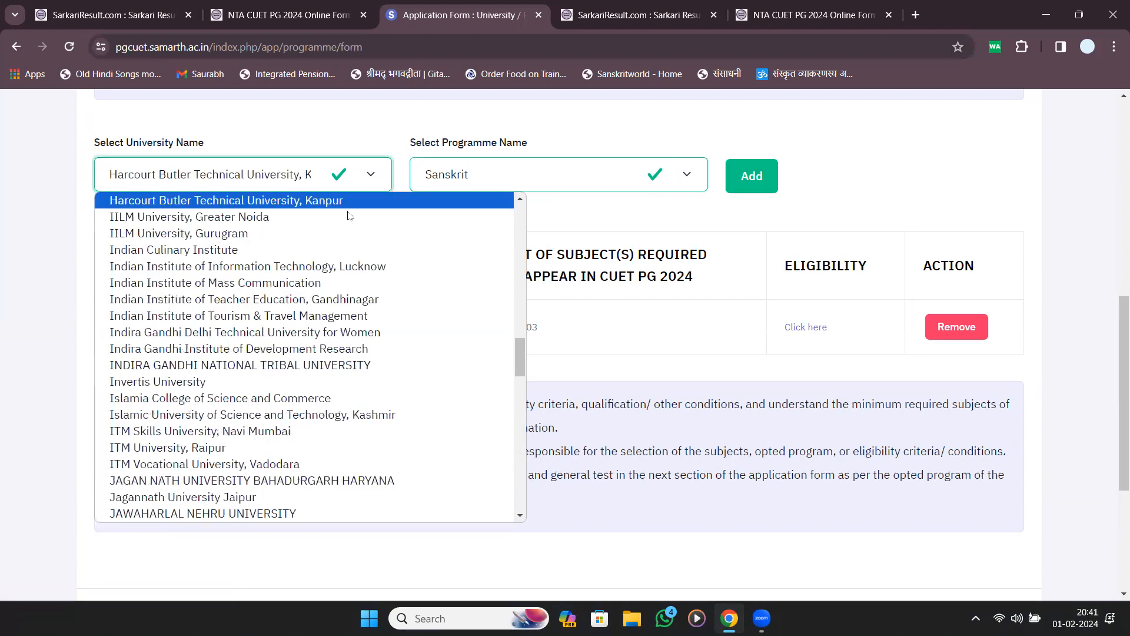
{"action": "key", "text": "s"}
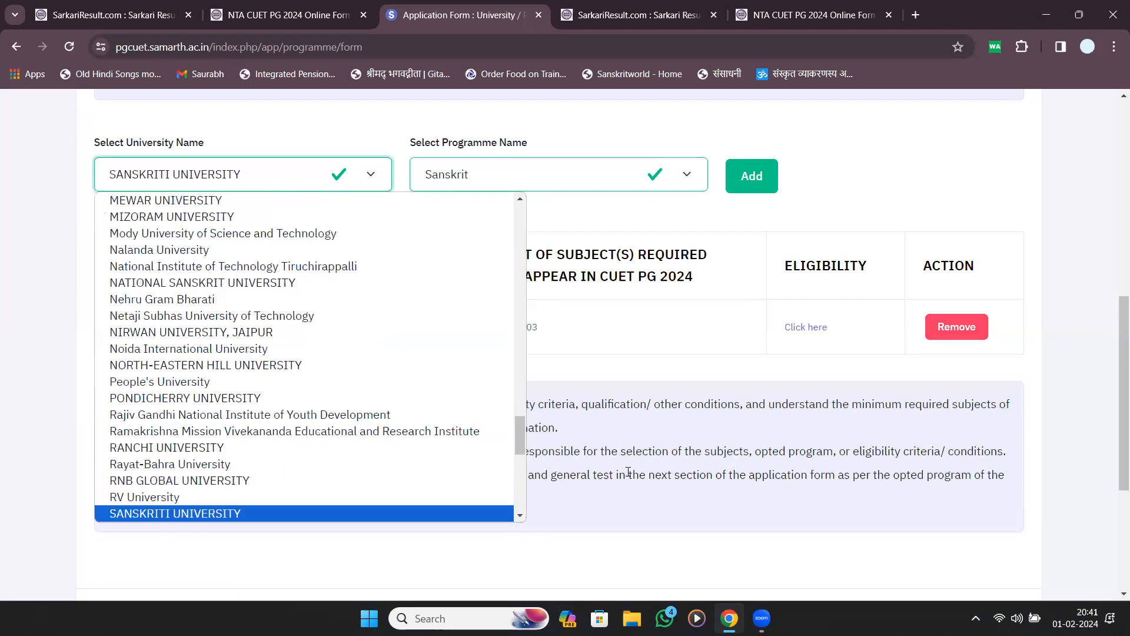
{"action": "scroll", "coordinate": [461, 433], "scroll_direction": "down", "scroll_amount": 4}
{"action": "scroll", "coordinate": [467, 426], "scroll_direction": "up", "scroll_amount": 8}
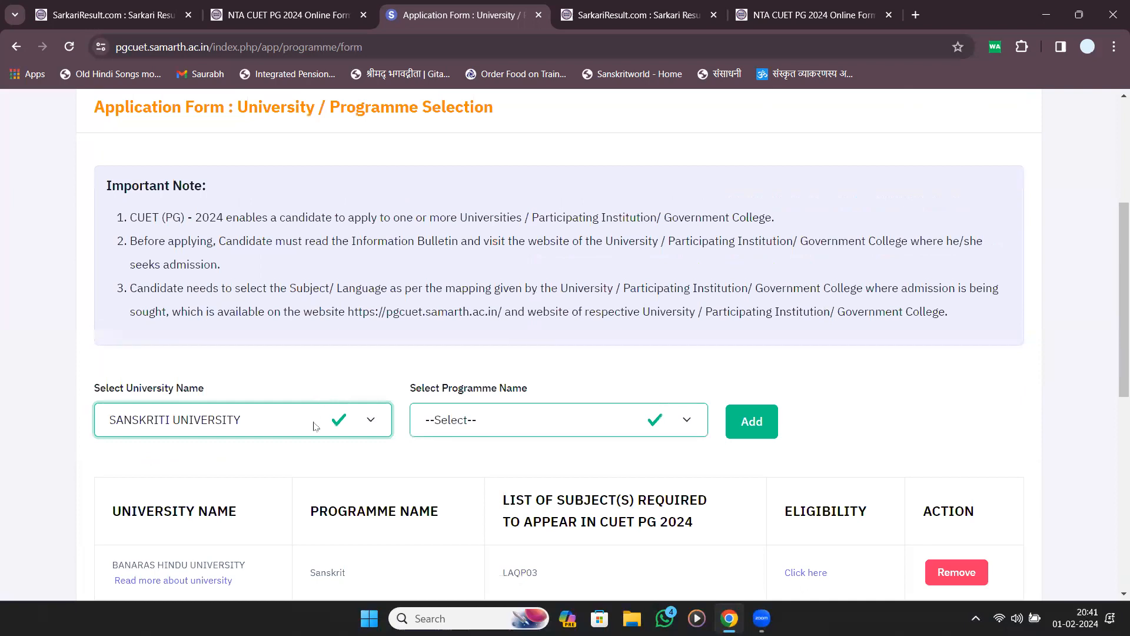
{"action": "left_click", "coordinate": [316, 427]}
{"action": "scroll", "coordinate": [5, 251], "scroll_direction": "down", "scroll_amount": 1}
{"action": "scroll", "coordinate": [5, 250], "scroll_direction": "up", "scroll_amount": 1}
{"action": "left_click", "coordinate": [247, 421]}
{"action": "scroll", "coordinate": [518, 335], "scroll_direction": "down", "scroll_amount": 2}
{"action": "scroll", "coordinate": [527, 339], "scroll_direction": "down", "scroll_amount": 2}
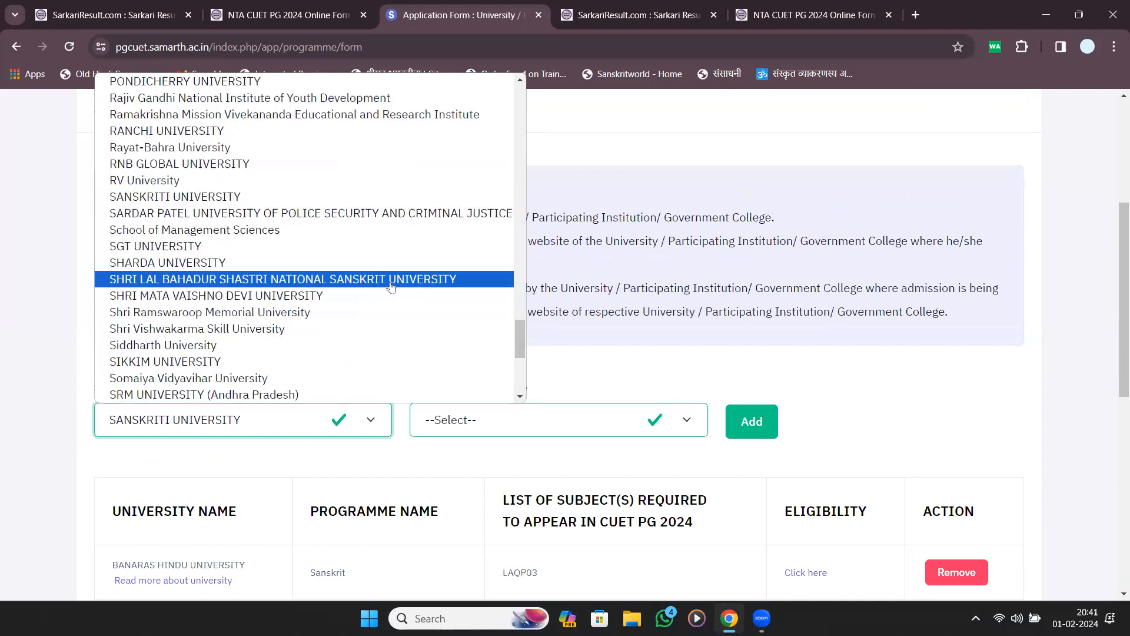
{"action": "left_click", "coordinate": [392, 279]}
Choose Sahitya as the programme for SHRI LAL BAHADUR SHASTRI NATIONAL SANSKRIT UNIVERSITY and add it to the selection
{"action": "left_click", "coordinate": [465, 418]}
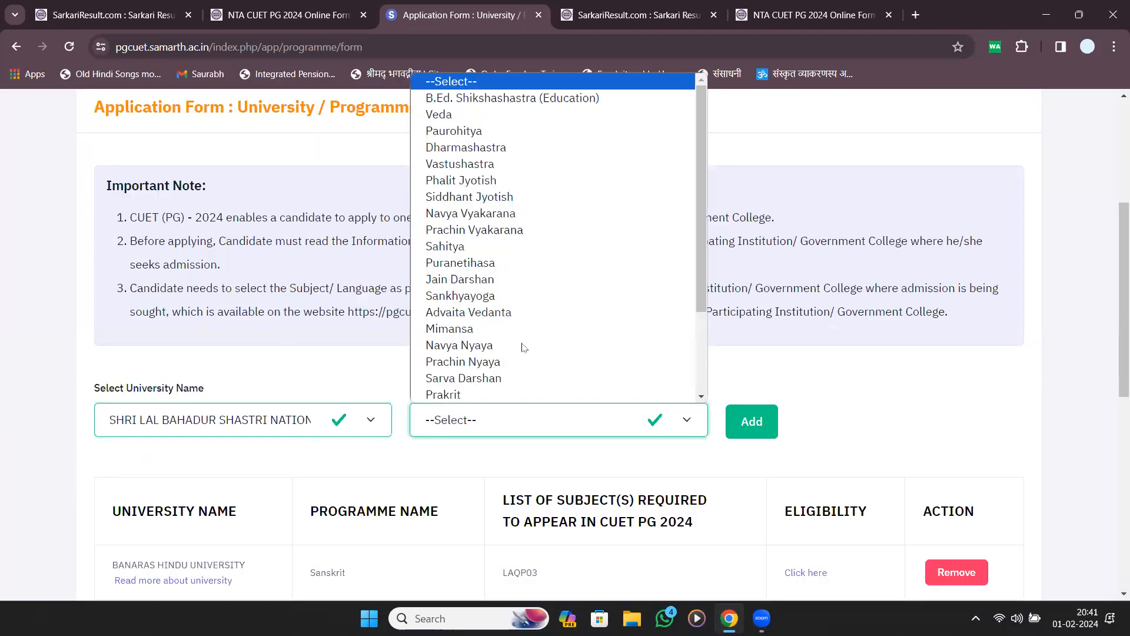
{"action": "scroll", "coordinate": [524, 348], "scroll_direction": "down", "scroll_amount": 2}
{"action": "scroll", "coordinate": [545, 306], "scroll_direction": "up", "scroll_amount": 2}
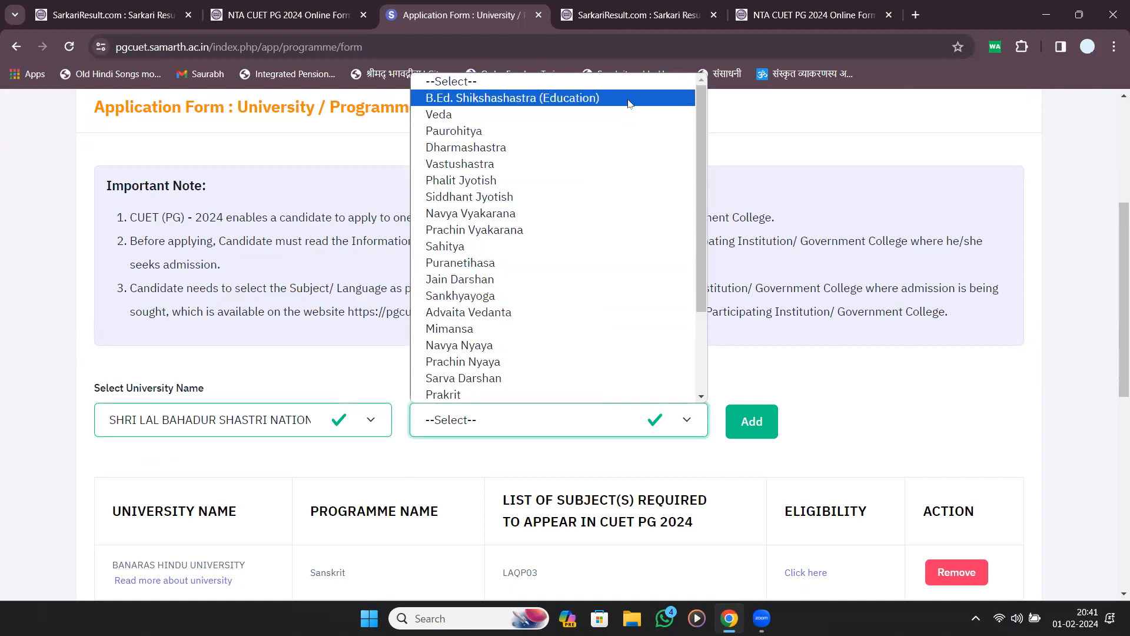
{"action": "scroll", "coordinate": [624, 200], "scroll_direction": "down", "scroll_amount": 2}
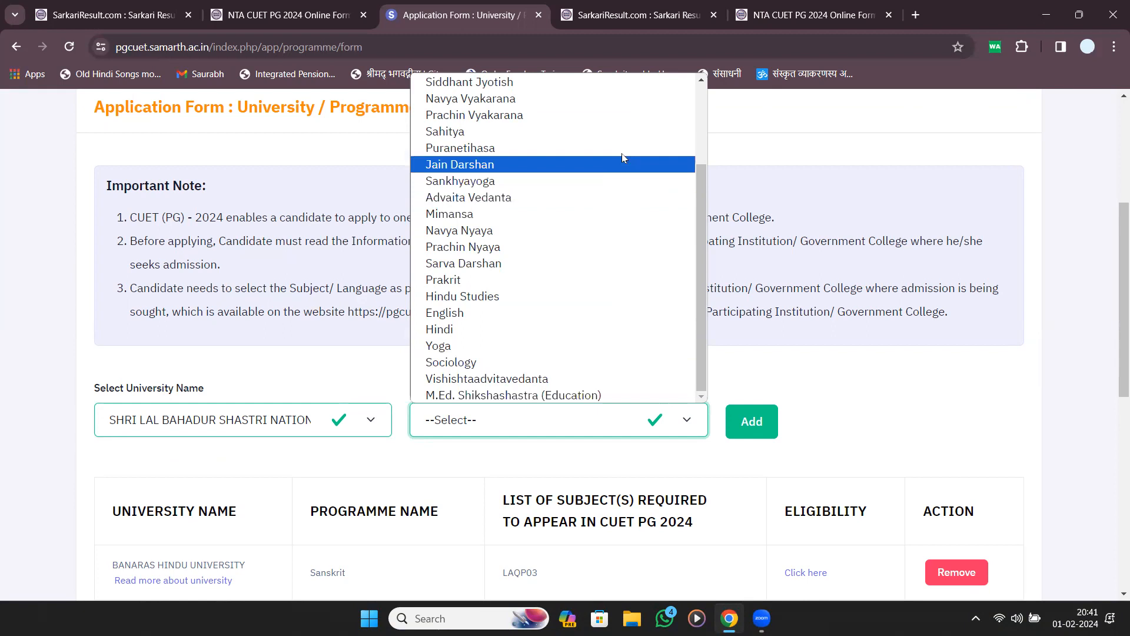
{"action": "left_click", "coordinate": [625, 146]}
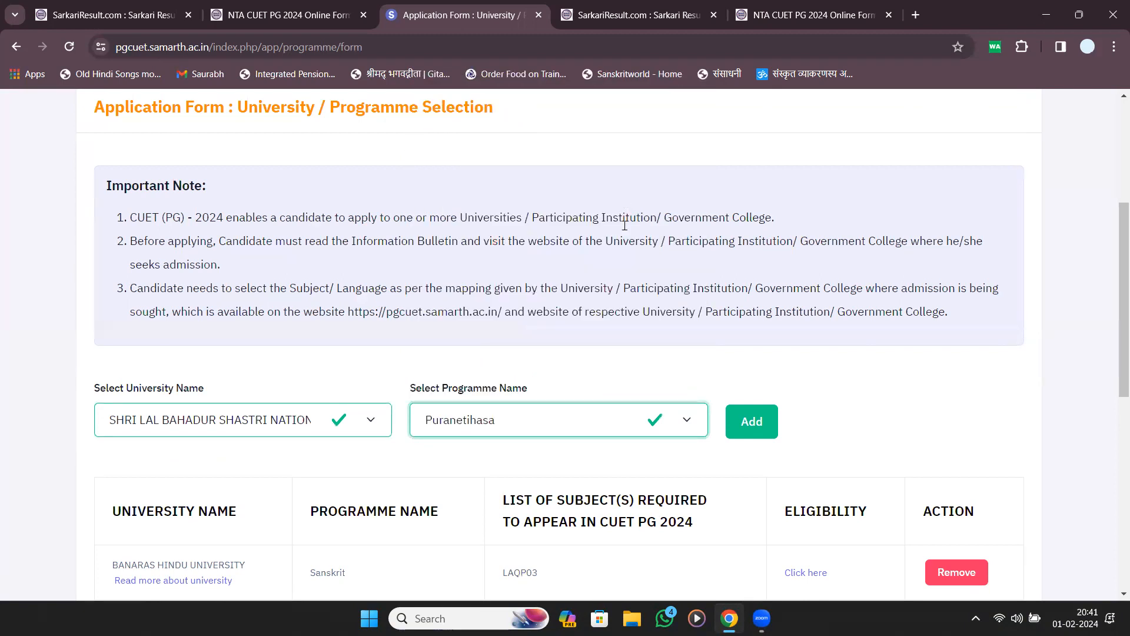
{"action": "left_click", "coordinate": [580, 416]}
{"action": "left_click", "coordinate": [589, 214]}
{"action": "left_click", "coordinate": [756, 424]}
Choose Prakrit as another programme at SHRI LAL BAHADUR SHASTRI NATIONAL SANSKRIT UNIVERSITY and add it to the selection
{"action": "scroll", "coordinate": [745, 370], "scroll_direction": "down", "scroll_amount": 4}
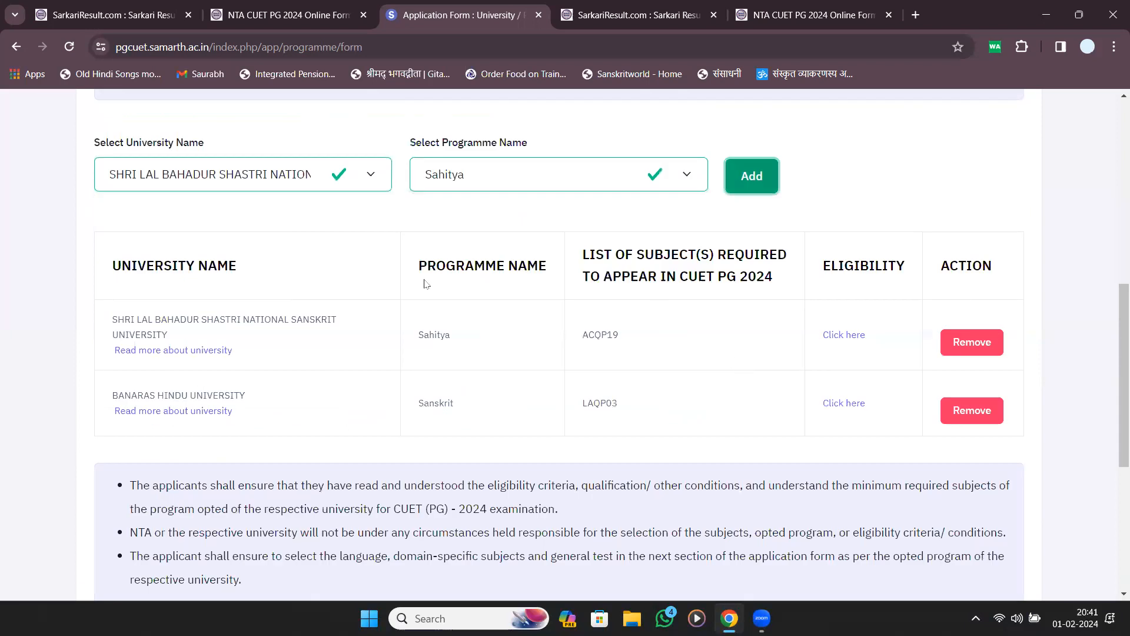
{"action": "left_click", "coordinate": [360, 177]}
{"action": "left_click", "coordinate": [517, 173]}
{"action": "left_click", "coordinate": [518, 174]}
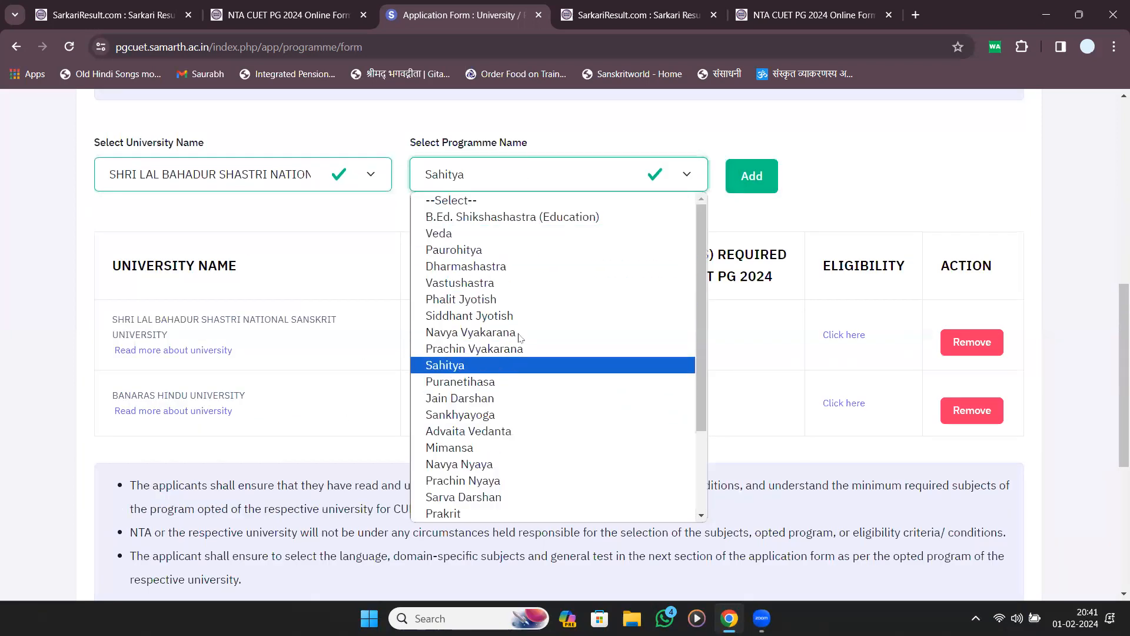
{"action": "scroll", "coordinate": [529, 316], "scroll_direction": "down", "scroll_amount": 3}
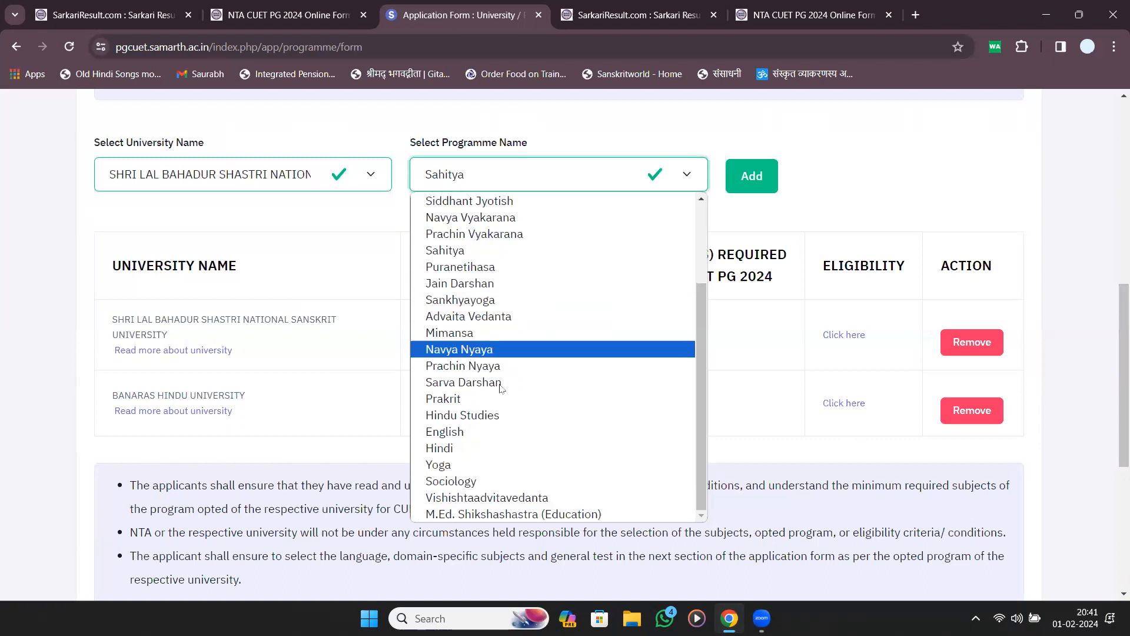
{"action": "left_click", "coordinate": [498, 394]}
{"action": "left_click", "coordinate": [747, 180]}
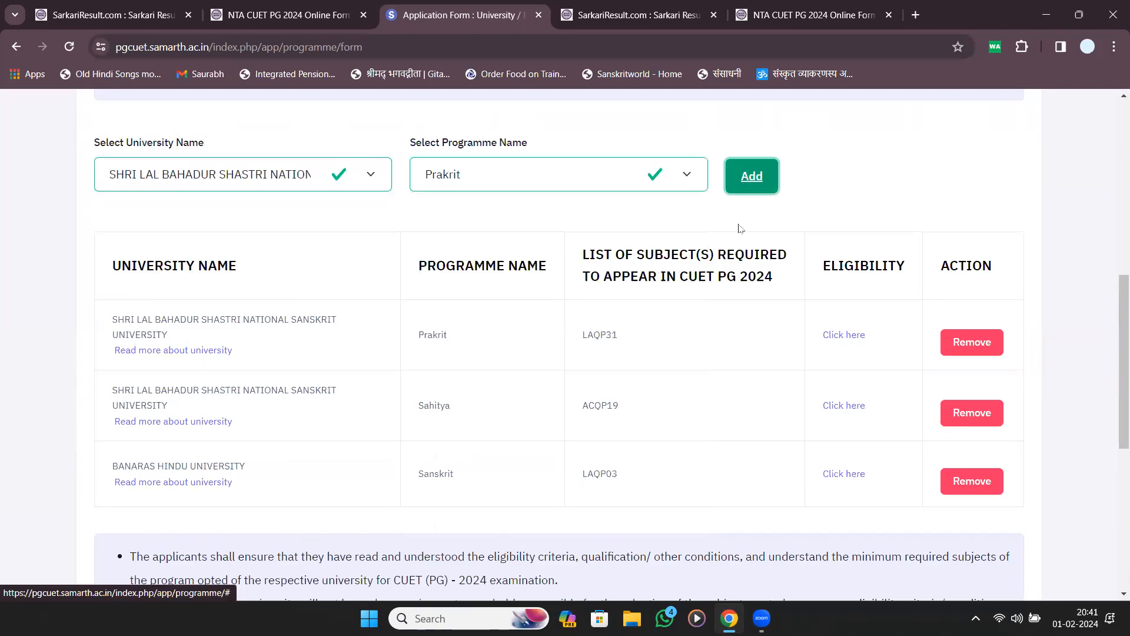
Select CENTRAL SANSKRIT UNIVERSITY with the Hindu Studies programme and add it to the selection
{"action": "scroll", "coordinate": [740, 228], "scroll_direction": "down", "scroll_amount": 4}
{"action": "scroll", "coordinate": [206, 249], "scroll_direction": "up", "scroll_amount": 4}
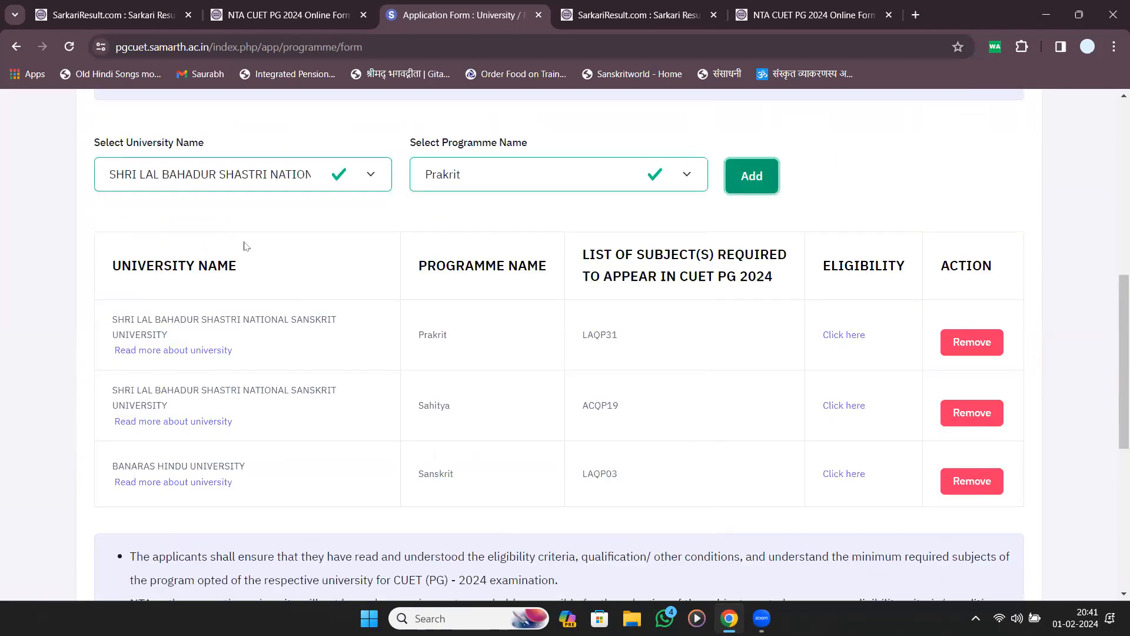
{"action": "left_click", "coordinate": [270, 188]}
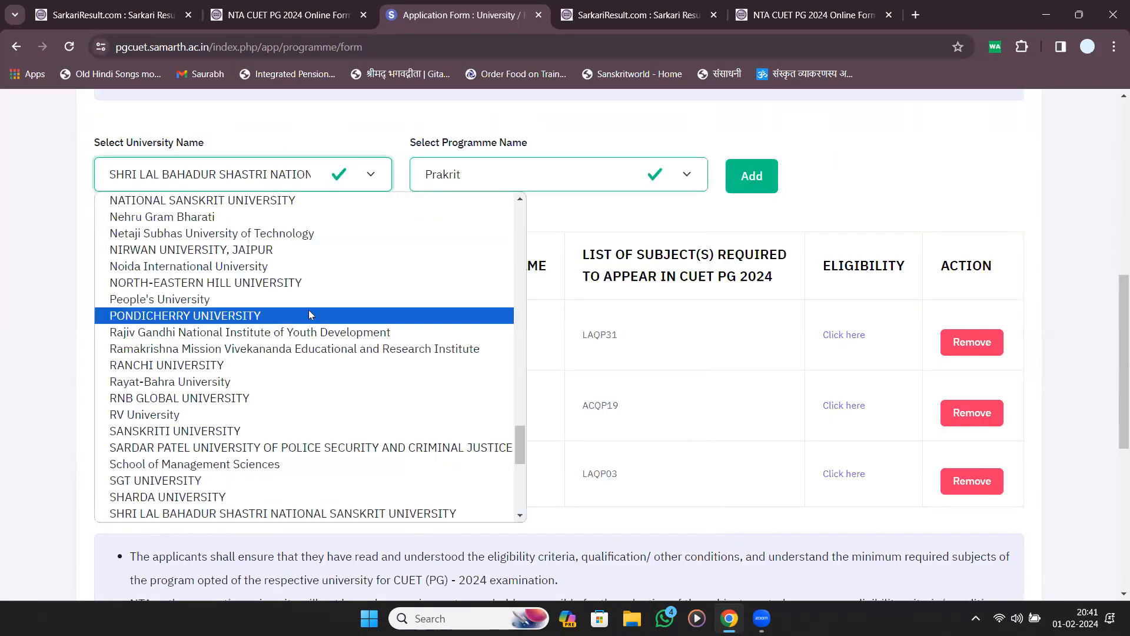
{"action": "scroll", "coordinate": [312, 395], "scroll_direction": "down", "scroll_amount": 6}
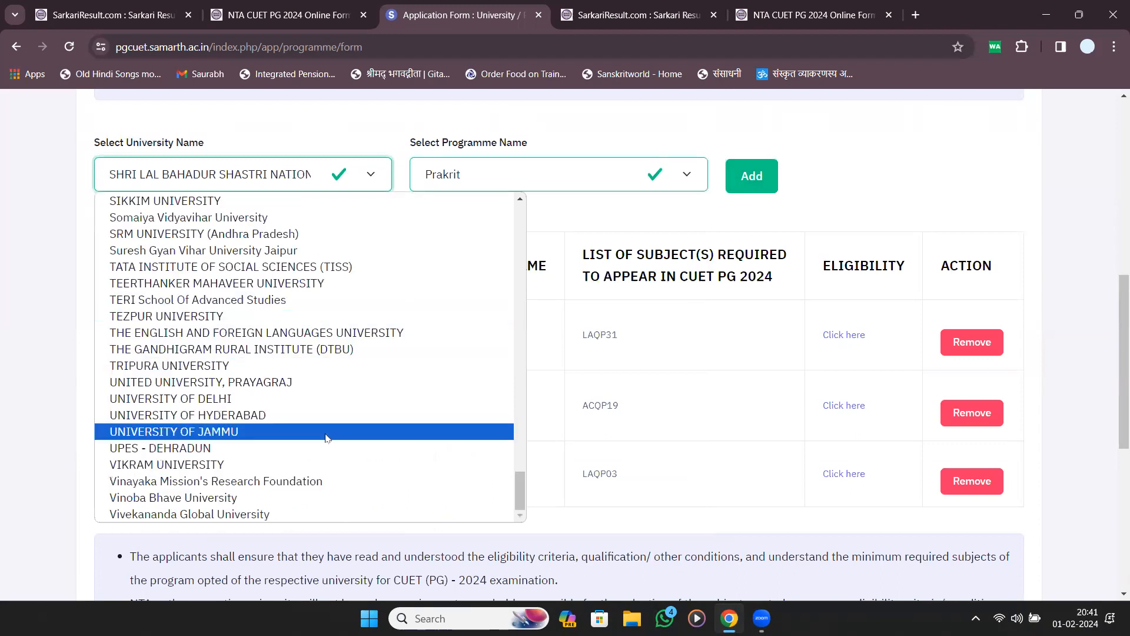
{"action": "key", "text": "c"}
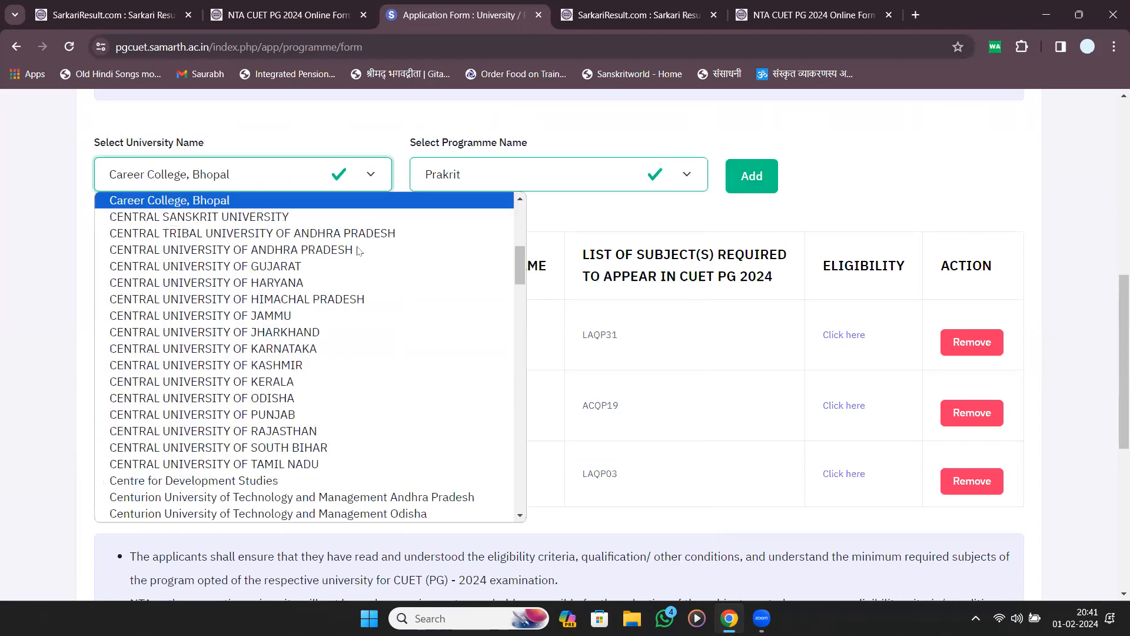
{"action": "left_click", "coordinate": [392, 218]}
{"action": "left_click", "coordinate": [504, 183]}
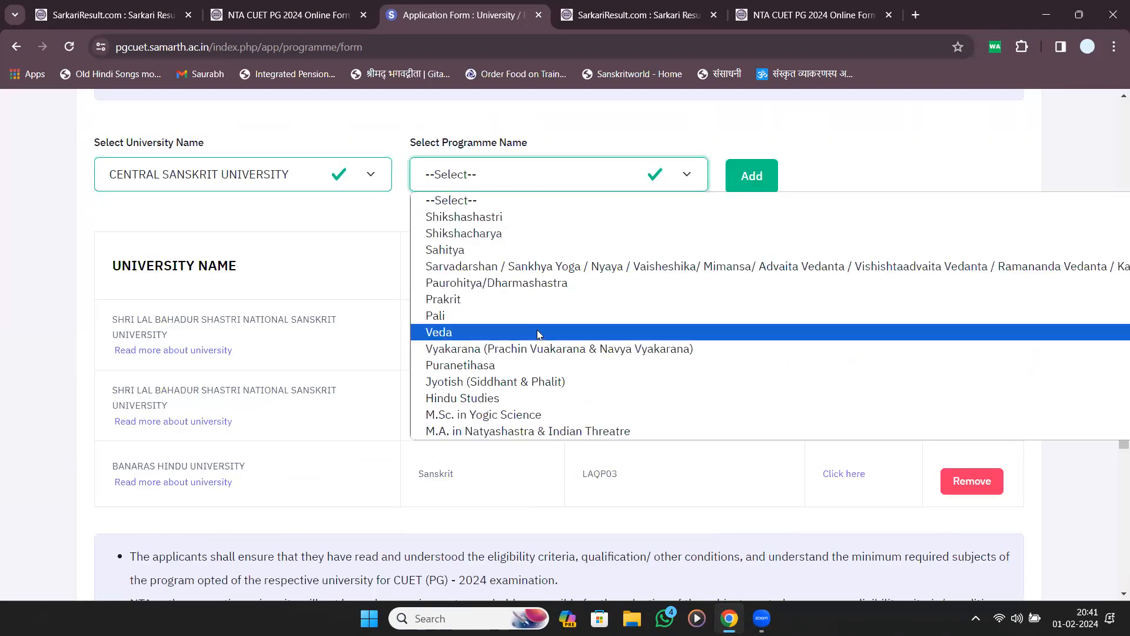
{"action": "left_click", "coordinate": [526, 399]}
{"action": "left_click", "coordinate": [753, 176]}
Open the University / Programme Selection preview and review the chosen universities and programmes
{"action": "scroll", "coordinate": [687, 241], "scroll_direction": "down", "scroll_amount": 4}
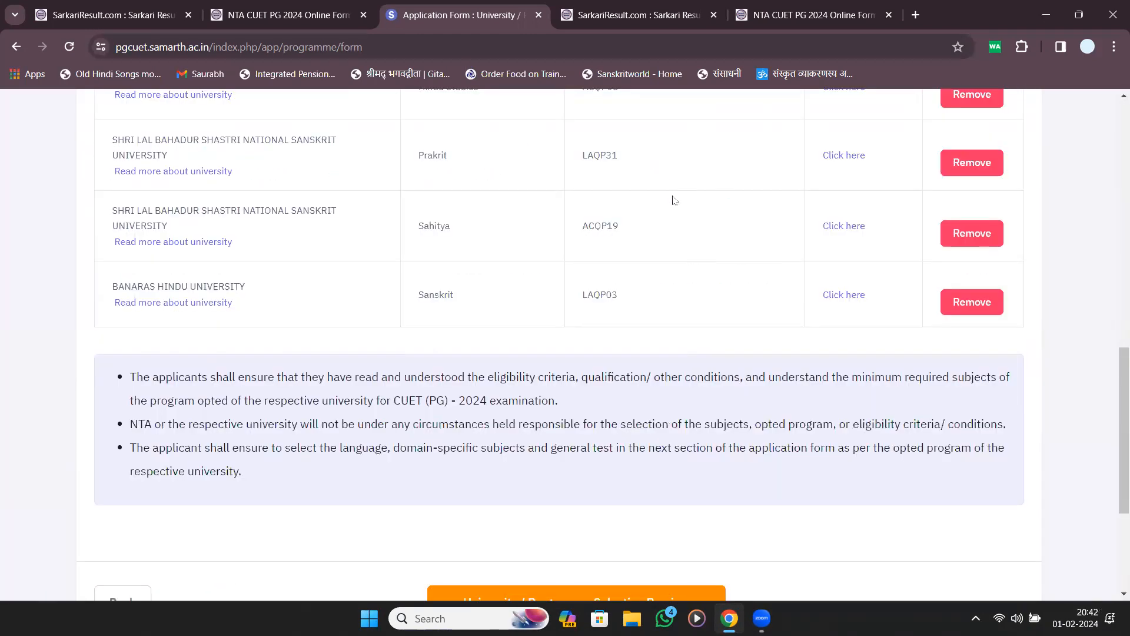
{"action": "scroll", "coordinate": [661, 242], "scroll_direction": "down", "scroll_amount": 4}
{"action": "scroll", "coordinate": [661, 242], "scroll_direction": "up", "scroll_amount": 10}
{"action": "scroll", "coordinate": [661, 242], "scroll_direction": "down", "scroll_amount": 10}
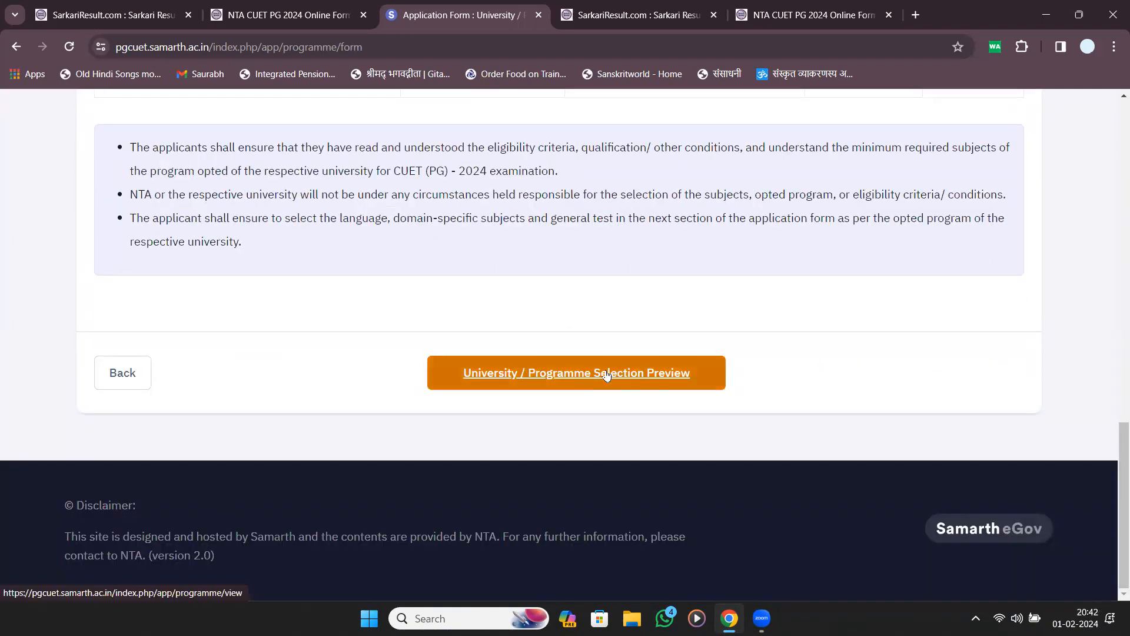
{"action": "left_click", "coordinate": [607, 375]}
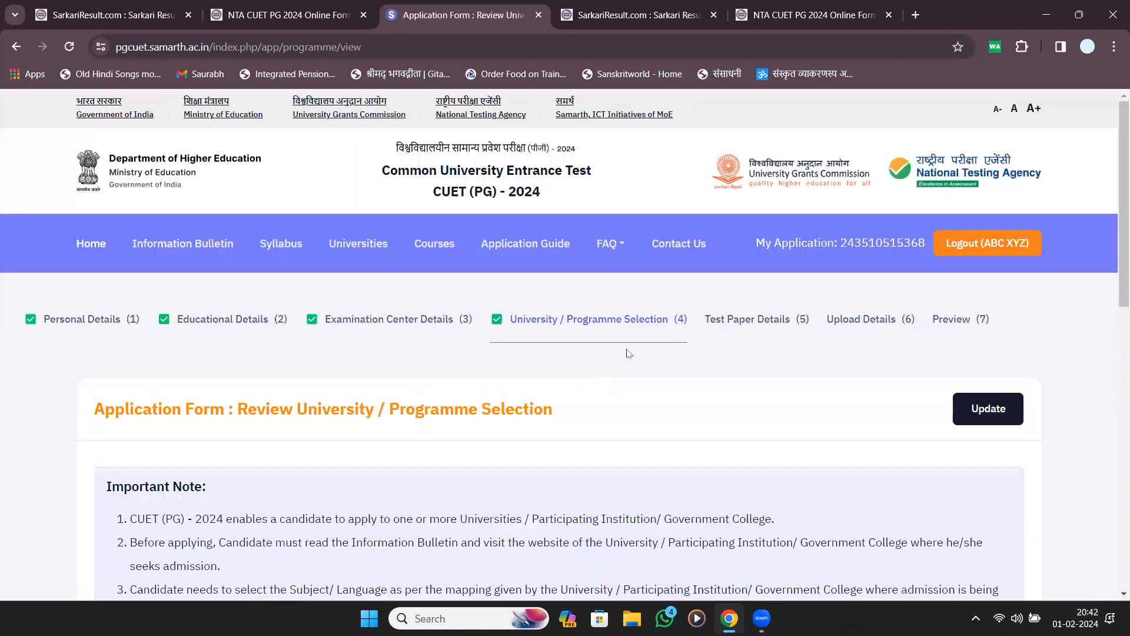
{"action": "scroll", "coordinate": [627, 353], "scroll_direction": "down", "scroll_amount": 15}
{"action": "scroll", "coordinate": [730, 140], "scroll_direction": "up", "scroll_amount": 4}
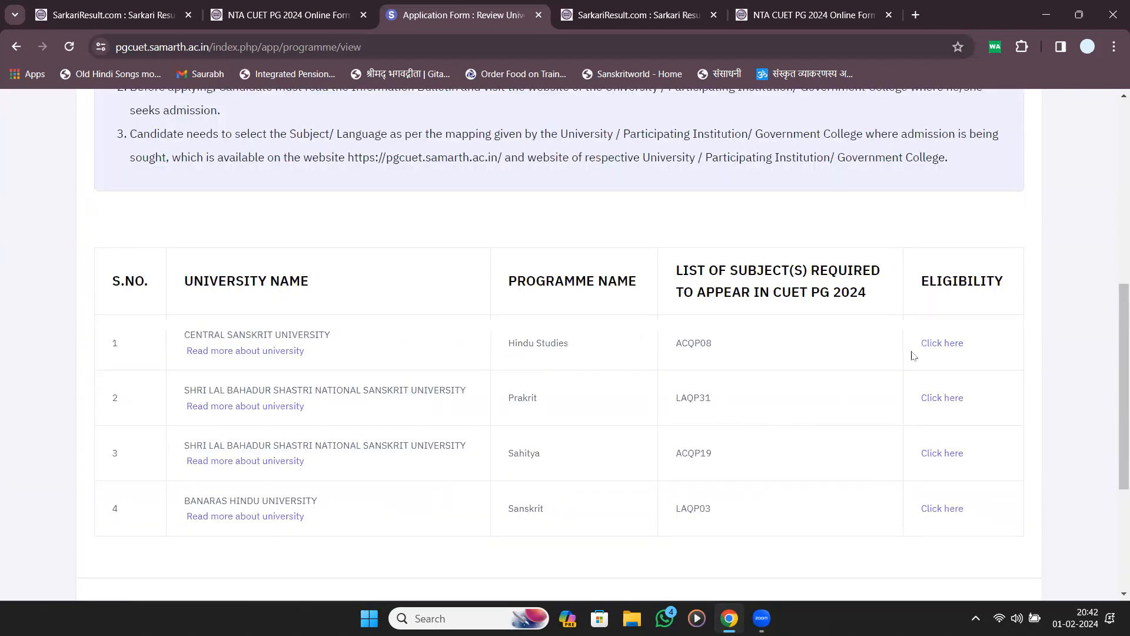
Examine the eligibility requirements of CENTRAL SANSKRIT UNIVERSITY's programmes, including Pali, and return to the programme review
{"action": "left_click", "coordinate": [942, 343]}
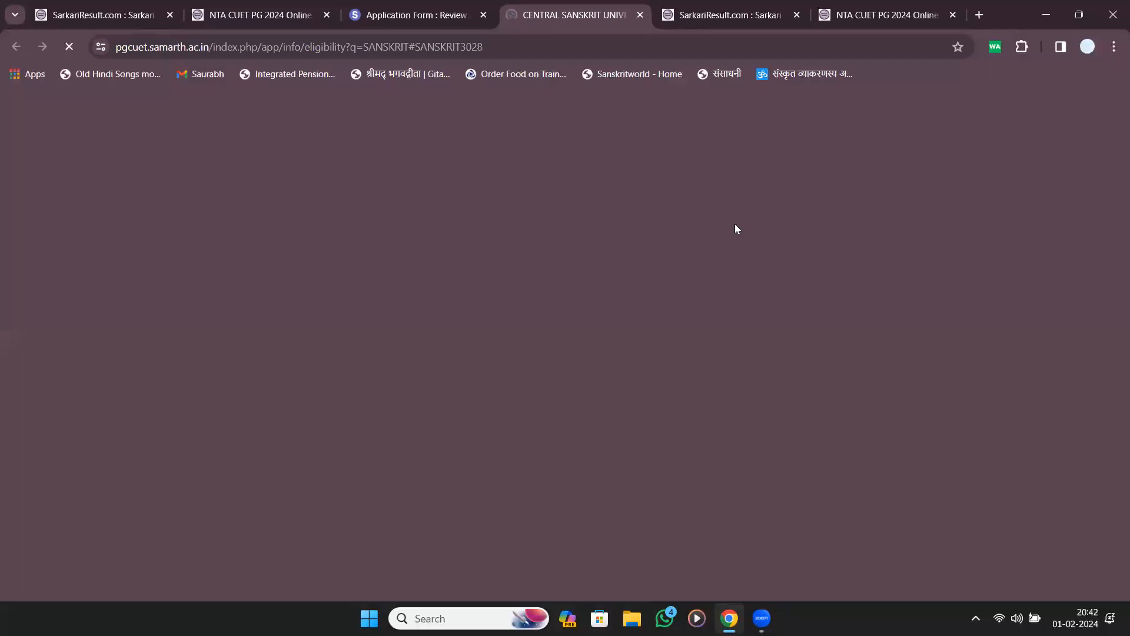
{"action": "scroll", "coordinate": [474, 247], "scroll_direction": "up", "scroll_amount": 4}
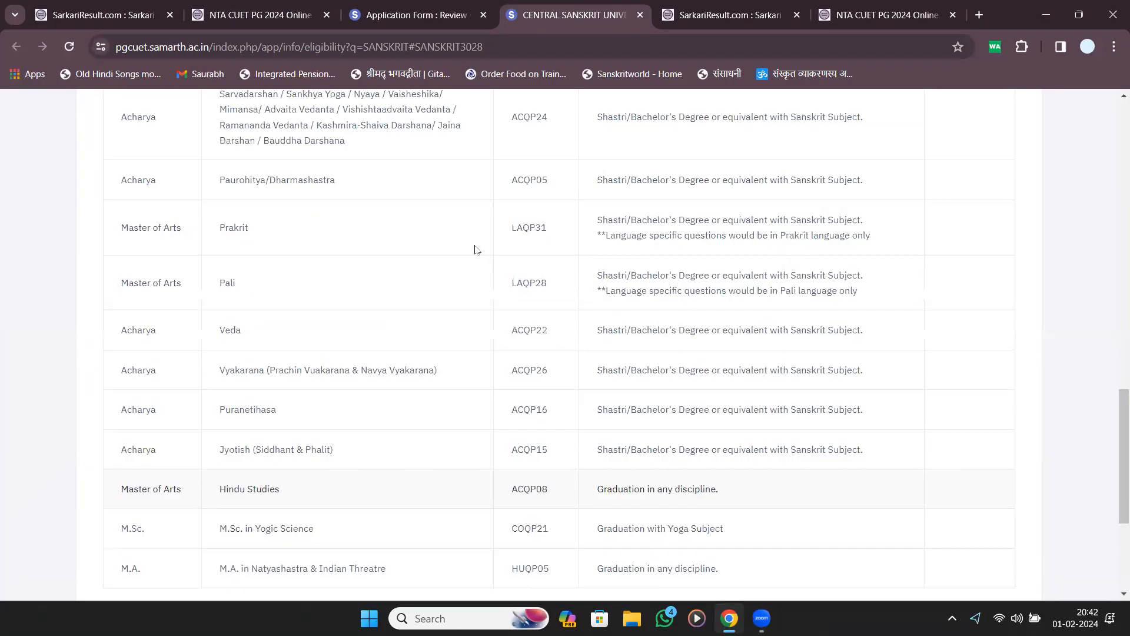
{"action": "scroll", "coordinate": [477, 249], "scroll_direction": "up", "scroll_amount": 4}
{"action": "scroll", "coordinate": [475, 247], "scroll_direction": "down", "scroll_amount": 8}
{"action": "scroll", "coordinate": [475, 247], "scroll_direction": "up", "scroll_amount": 4}
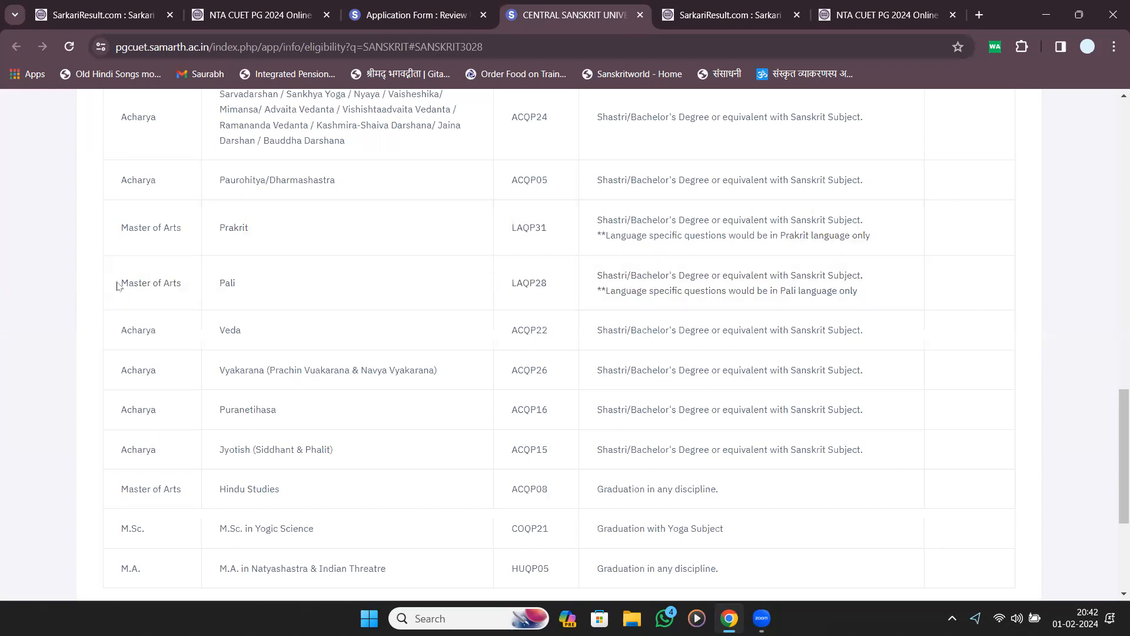
{"action": "left_click_drag", "start_coordinate": [115, 285], "coordinate": [279, 297]}
{"action": "left_click_drag", "start_coordinate": [610, 277], "coordinate": [869, 280]}
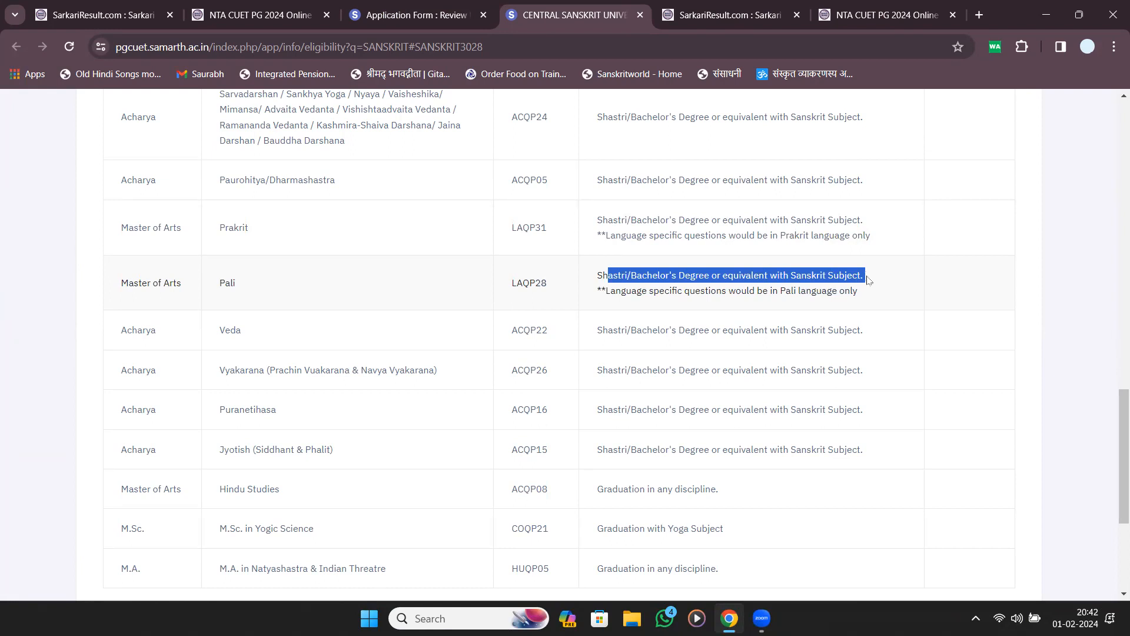
{"action": "key", "text": "ctrl+w"}
Proceed from the programme review to the Test Paper / Subject(s) Selection section of the application form
{"action": "scroll", "coordinate": [754, 424], "scroll_direction": "down", "scroll_amount": 5}
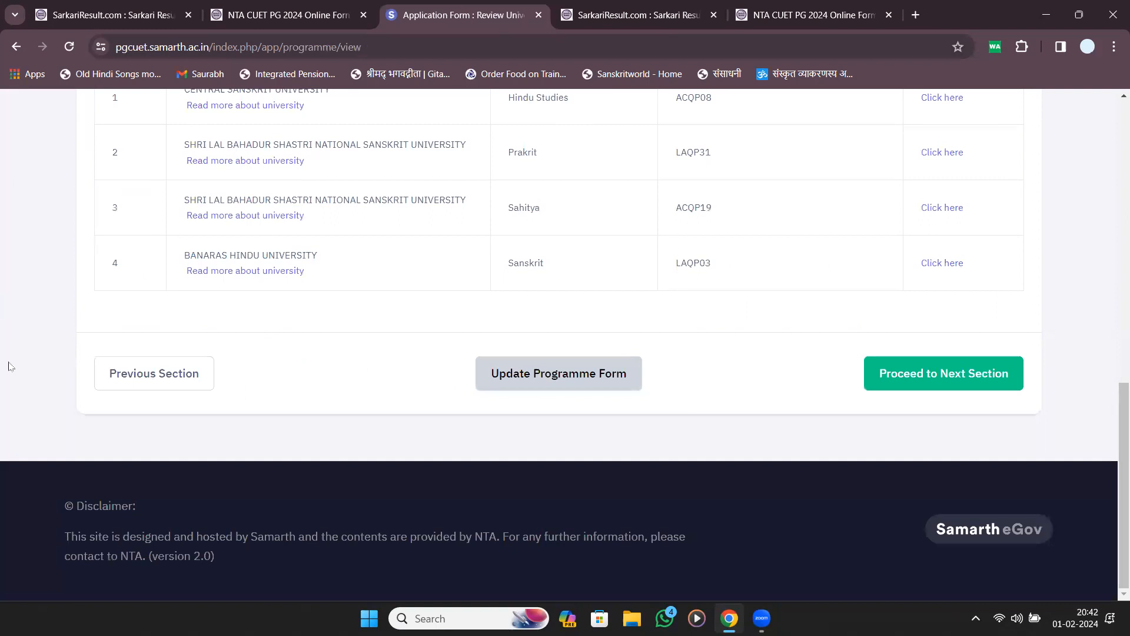
{"action": "left_click", "coordinate": [885, 379]}
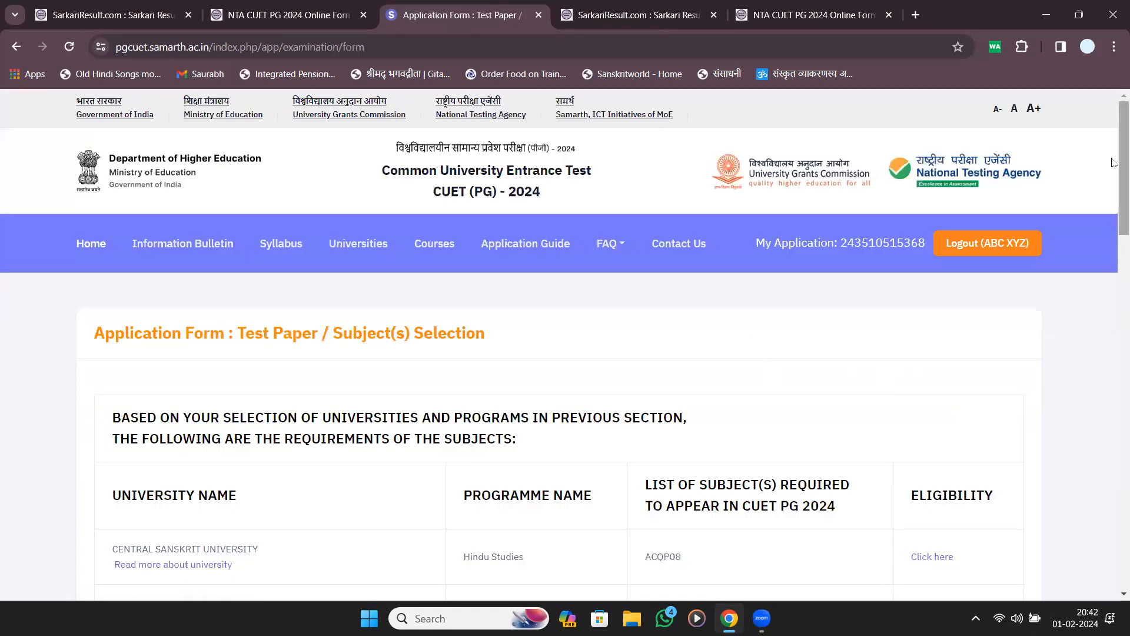
{"action": "left_click_drag", "start_coordinate": [1113, 161], "coordinate": [1113, 385]}
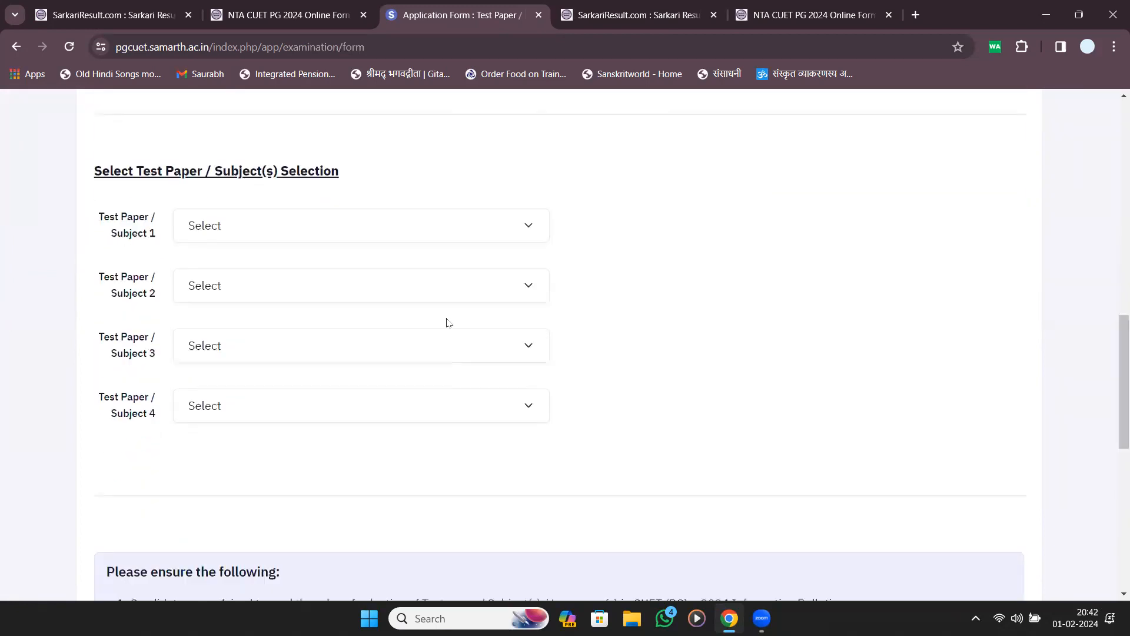
Examine the list of test papers available for Test Paper / Subject 1
{"action": "left_click", "coordinate": [269, 227]}
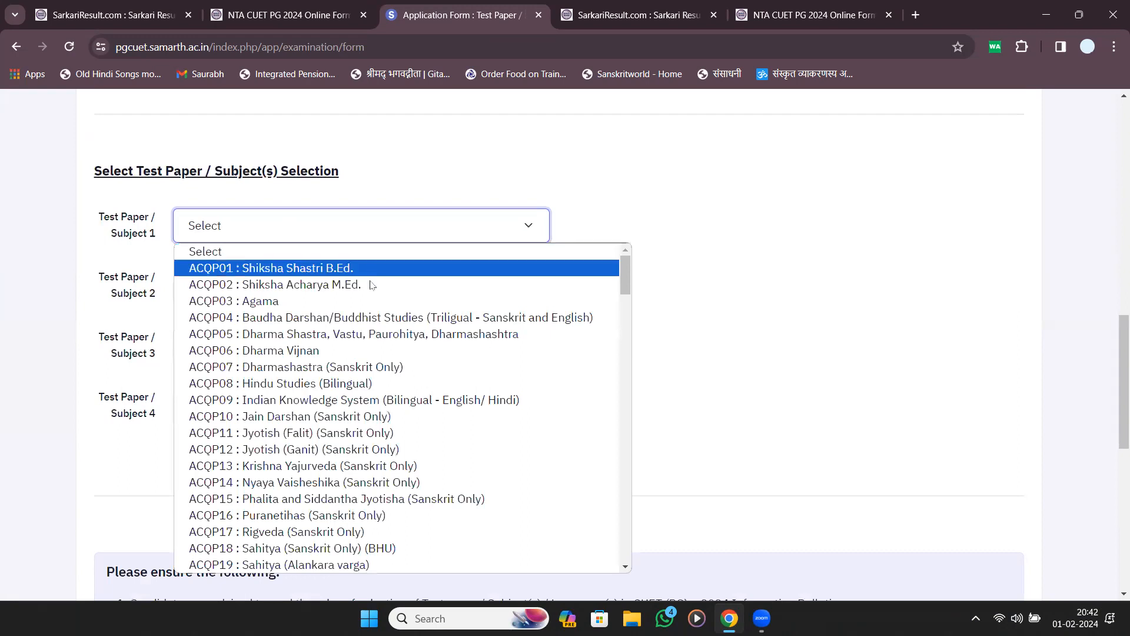
{"action": "left_click", "coordinate": [789, 221]}
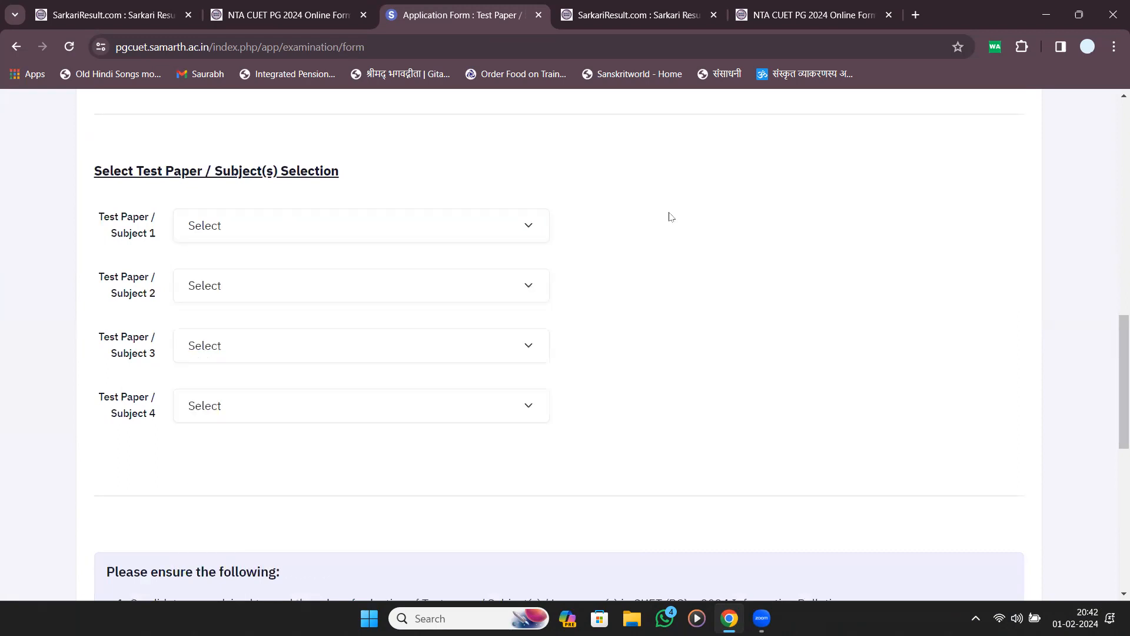
{"action": "left_click", "coordinate": [393, 229]}
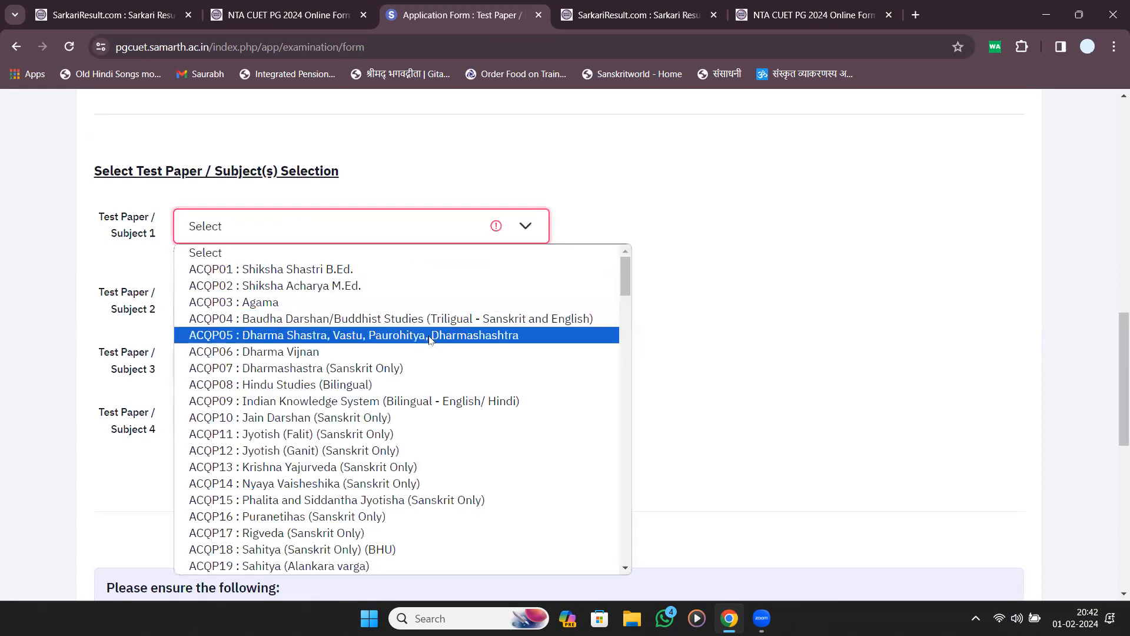
{"action": "scroll", "coordinate": [457, 404], "scroll_direction": "down", "scroll_amount": 20}
{"action": "scroll", "coordinate": [463, 436], "scroll_direction": "up", "scroll_amount": 20}
{"action": "left_click_drag", "start_coordinate": [625, 287], "coordinate": [635, 306]}
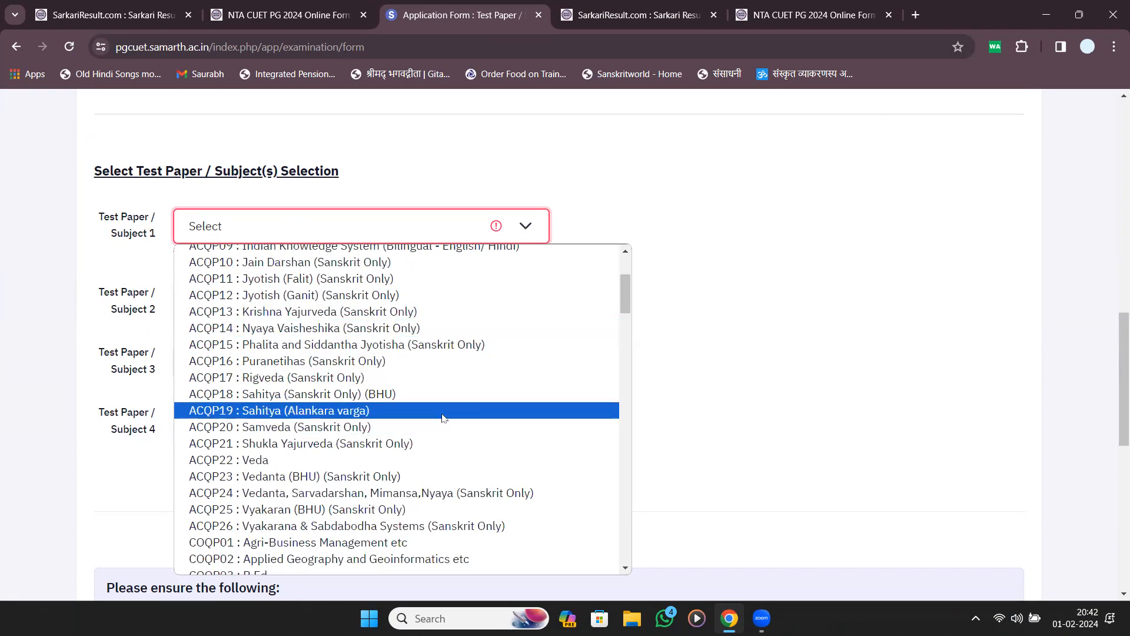
{"action": "scroll", "coordinate": [462, 402], "scroll_direction": "up", "scroll_amount": 3}
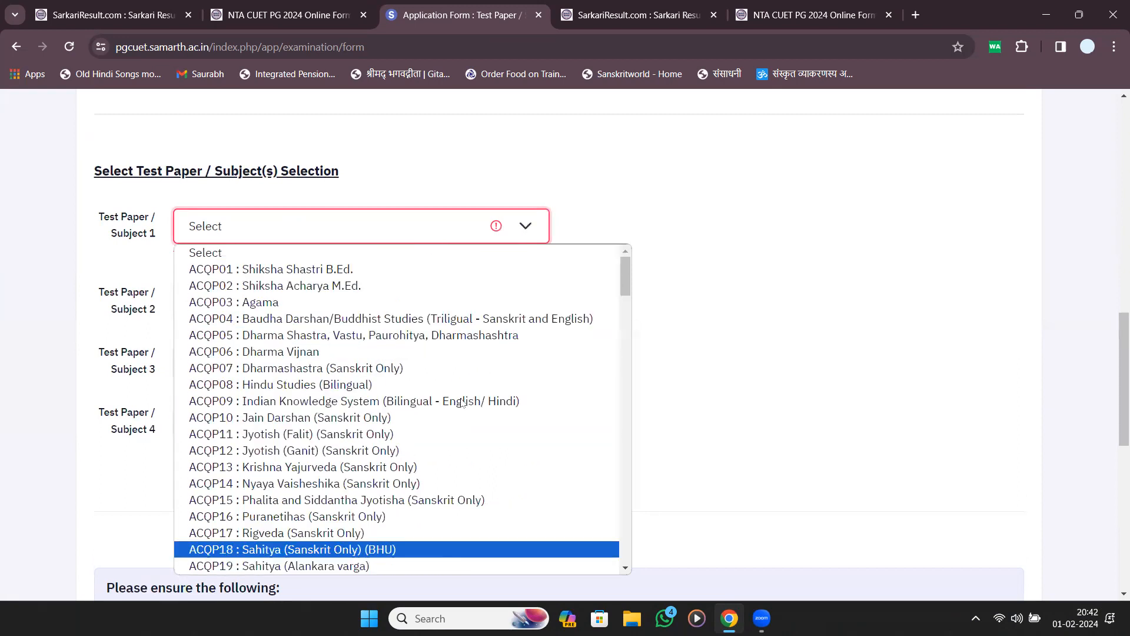
{"action": "scroll", "coordinate": [485, 310], "scroll_direction": "down", "scroll_amount": 20}
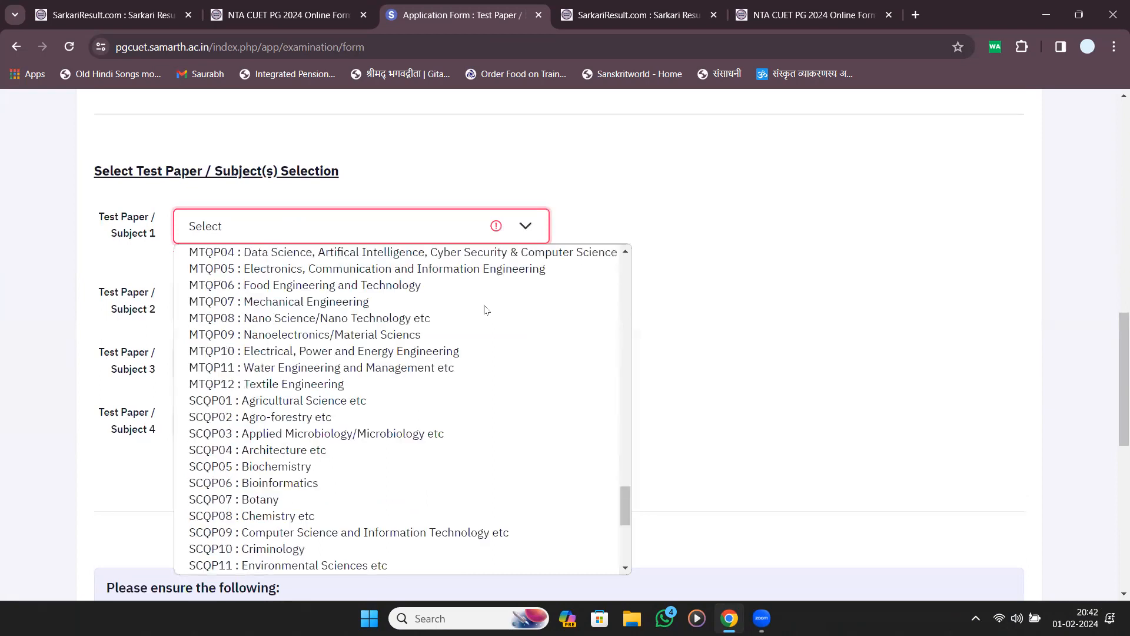
{"action": "scroll", "coordinate": [485, 309], "scroll_direction": "down", "scroll_amount": 5}
{"action": "left_click_drag", "start_coordinate": [1121, 346], "coordinate": [1122, 361]}
Choose LAQP03 : Sanskrit as Test Paper / Subject 1
{"action": "left_click", "coordinate": [302, 185]}
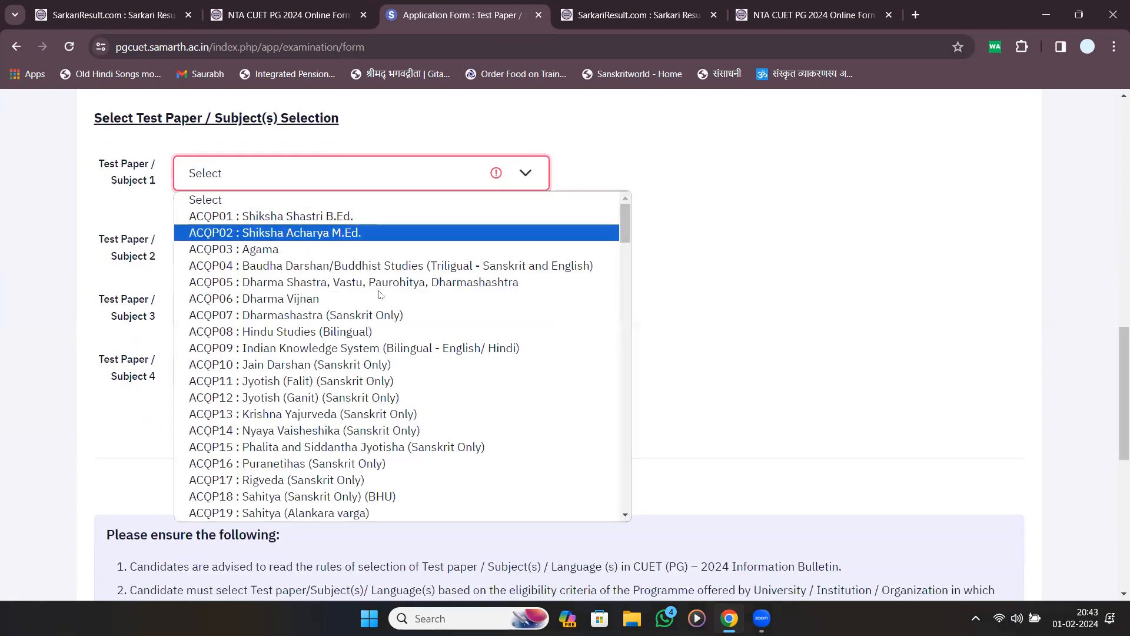
{"action": "scroll", "coordinate": [331, 305], "scroll_direction": "down", "scroll_amount": 15}
{"action": "scroll", "coordinate": [331, 305], "scroll_direction": "down", "scroll_amount": 15}
{"action": "scroll", "coordinate": [366, 345], "scroll_direction": "up", "scroll_amount": 20}
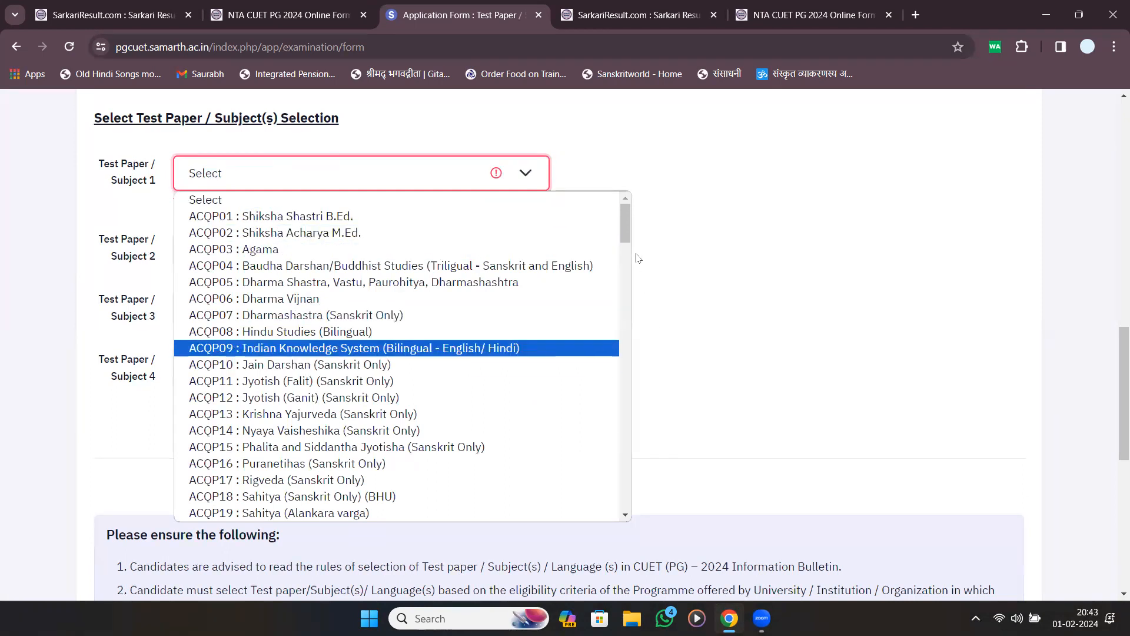
{"action": "left_click_drag", "start_coordinate": [625, 239], "coordinate": [649, 270]}
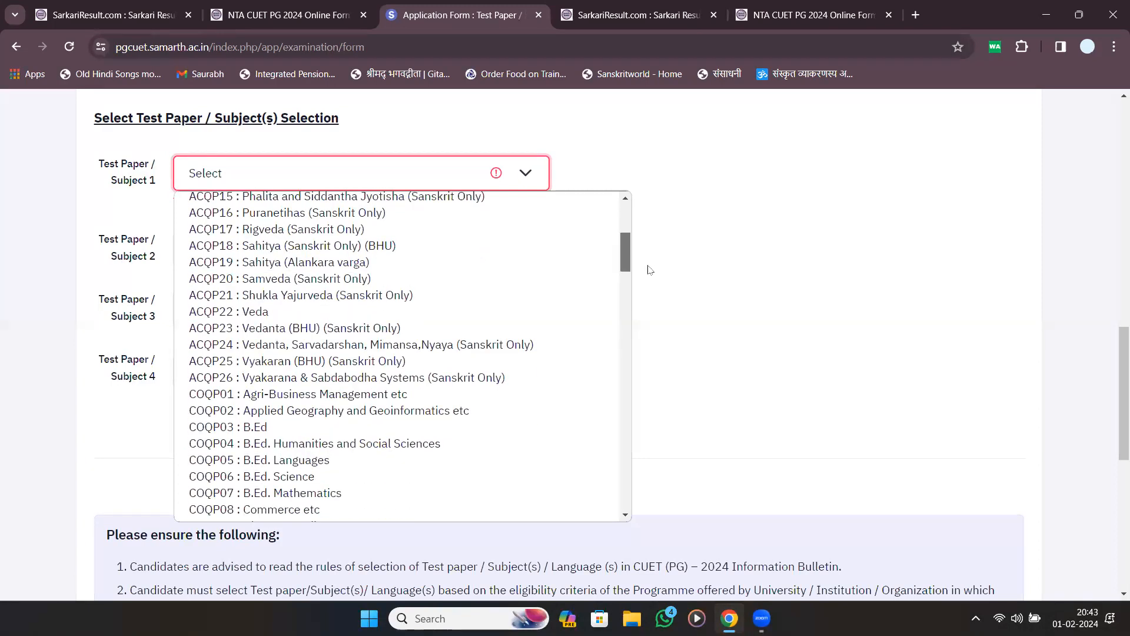
{"action": "mouse_move", "coordinate": [648, 266]}
{"action": "left_mouse_down"}
{"action": "mouse_move", "coordinate": [649, 230]}
{"action": "mouse_move", "coordinate": [656, 257]}
{"action": "left_mouse_up"}
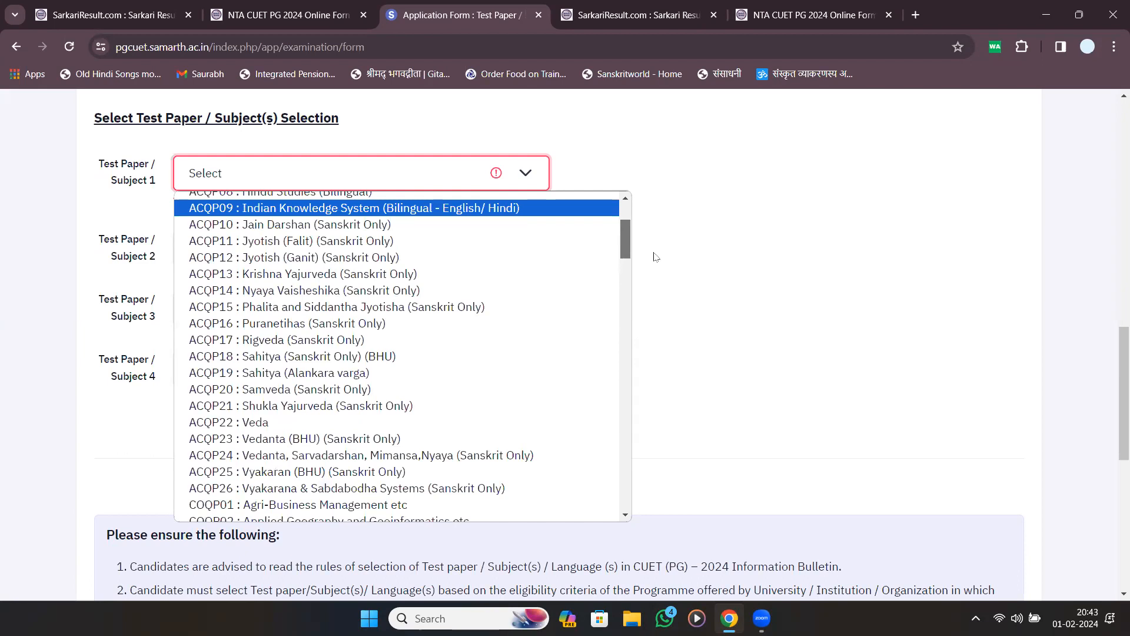
{"action": "left_click_drag", "start_coordinate": [655, 256], "coordinate": [577, 376]}
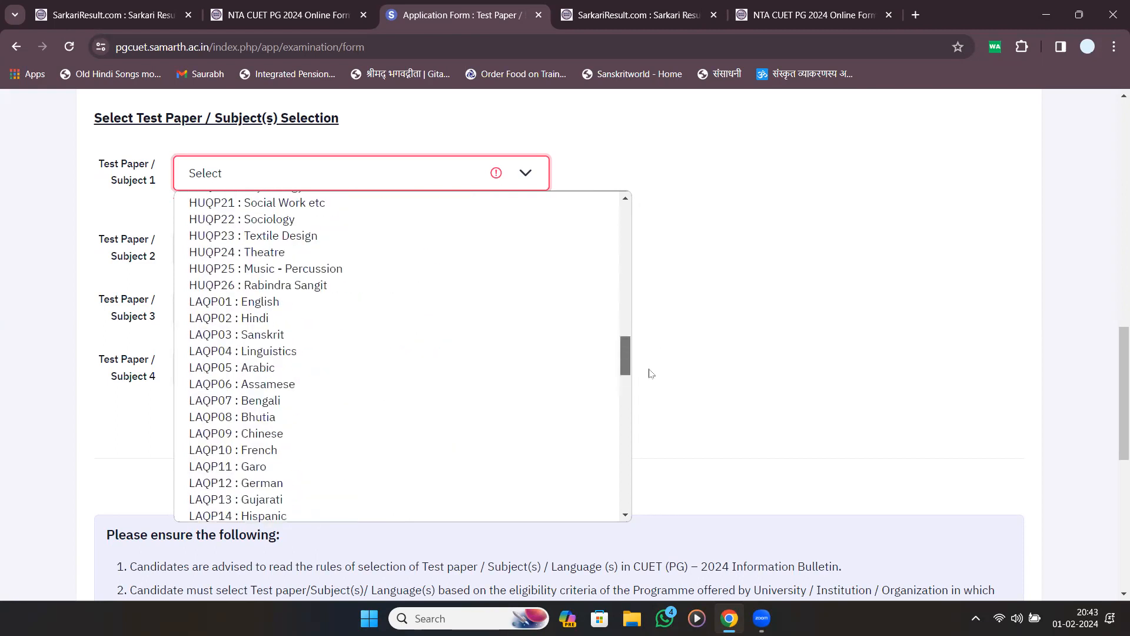
{"action": "left_click", "coordinate": [348, 331]}
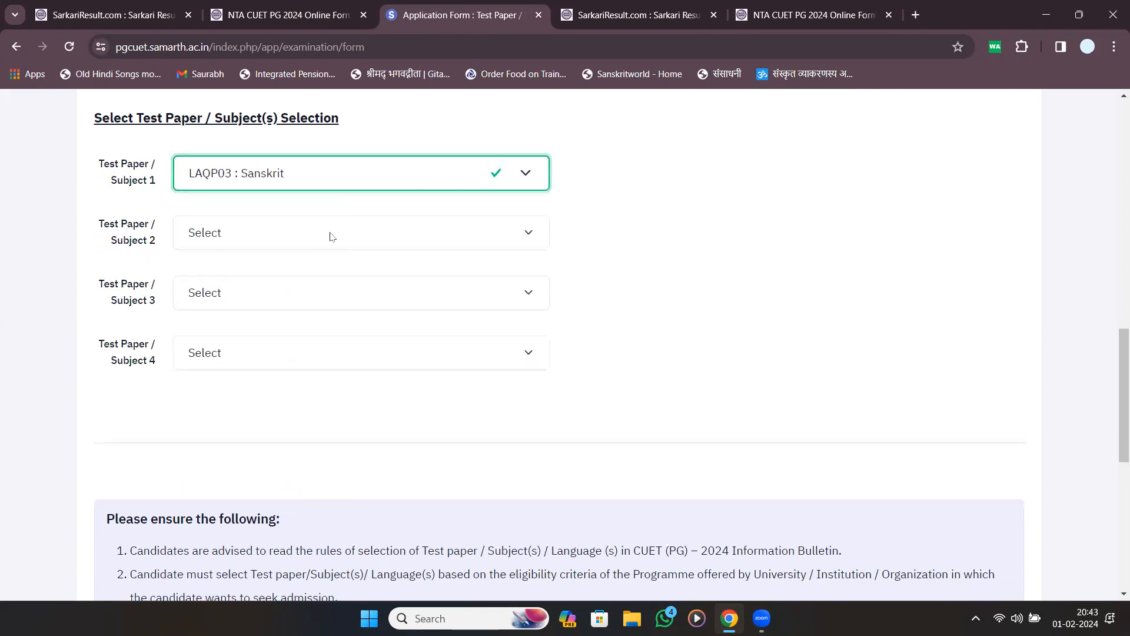
Choose ACQP18 : Sahitya (Sanskrit Only) (BHU) as Test Paper / Subject 2
{"action": "left_click", "coordinate": [330, 236]}
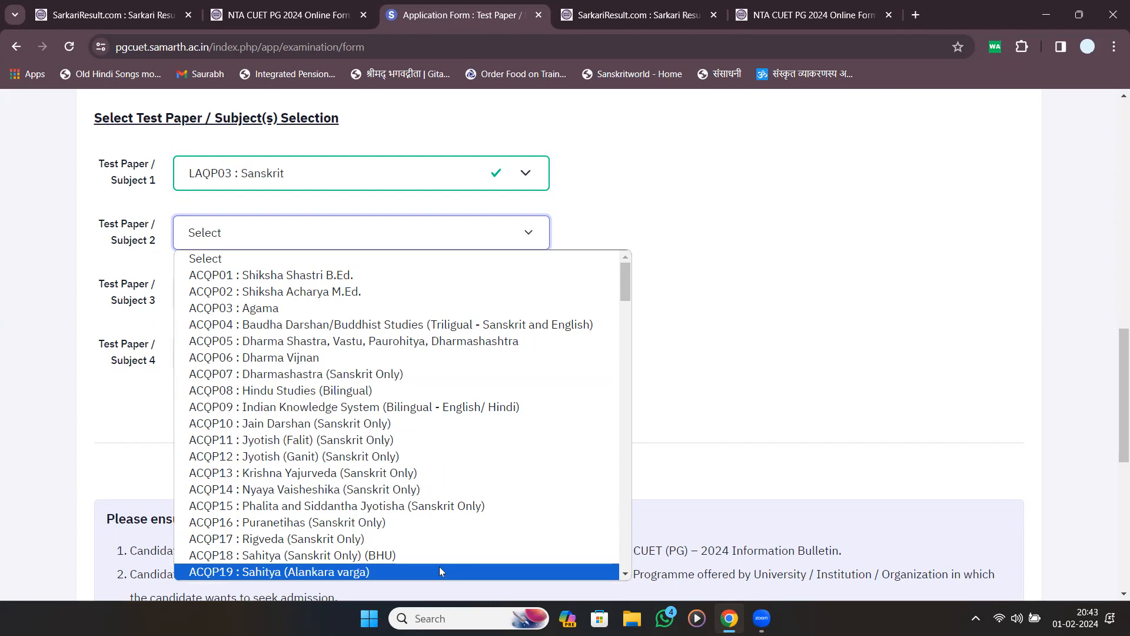
{"action": "key", "text": "Down"}
{"action": "key", "text": "Up"}
{"action": "key", "text": "Up"}
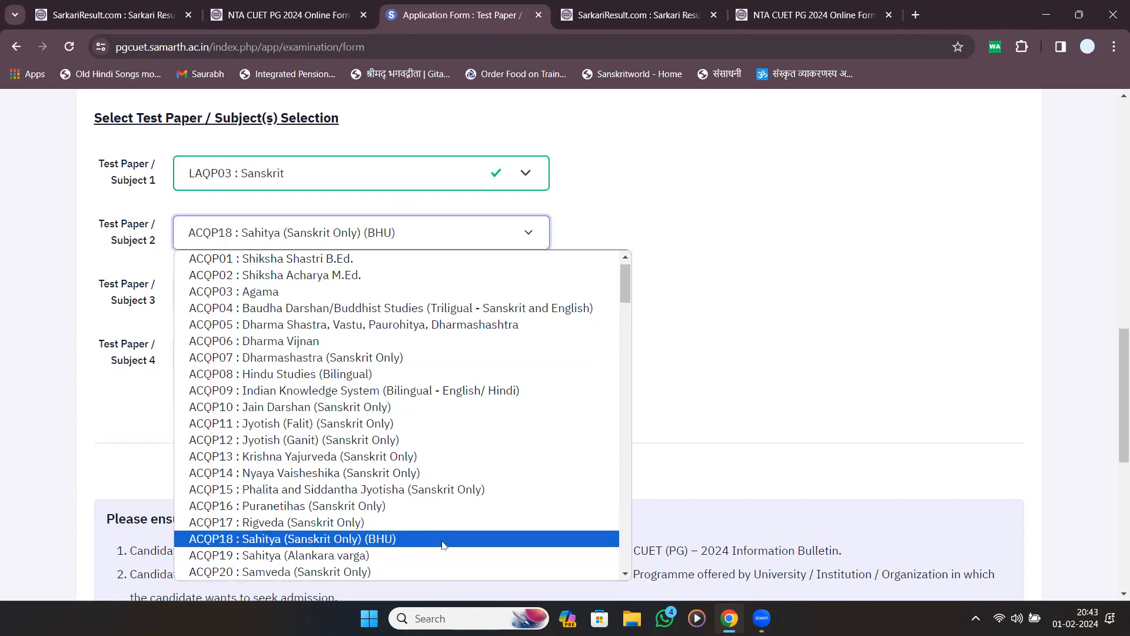
{"action": "left_click", "coordinate": [443, 540]}
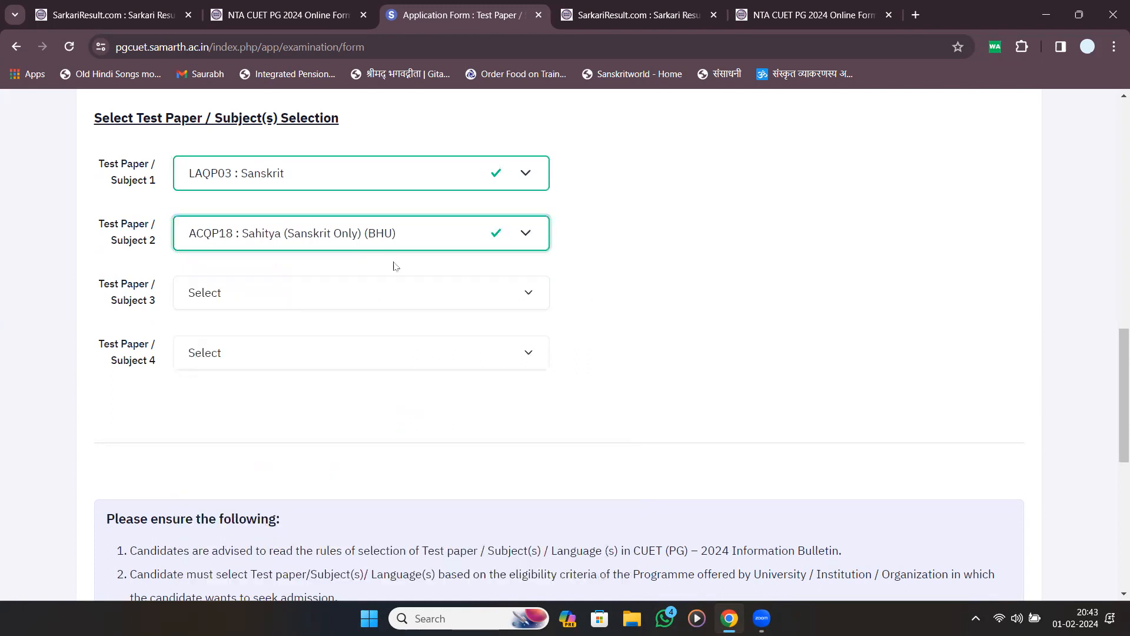
Choose ACQP11 : Jyotish (Falit) (Sanskrit Only) as Test Paper / Subject 3
{"action": "left_click", "coordinate": [414, 289]}
{"action": "scroll", "coordinate": [412, 565], "scroll_direction": "down", "scroll_amount": 10}
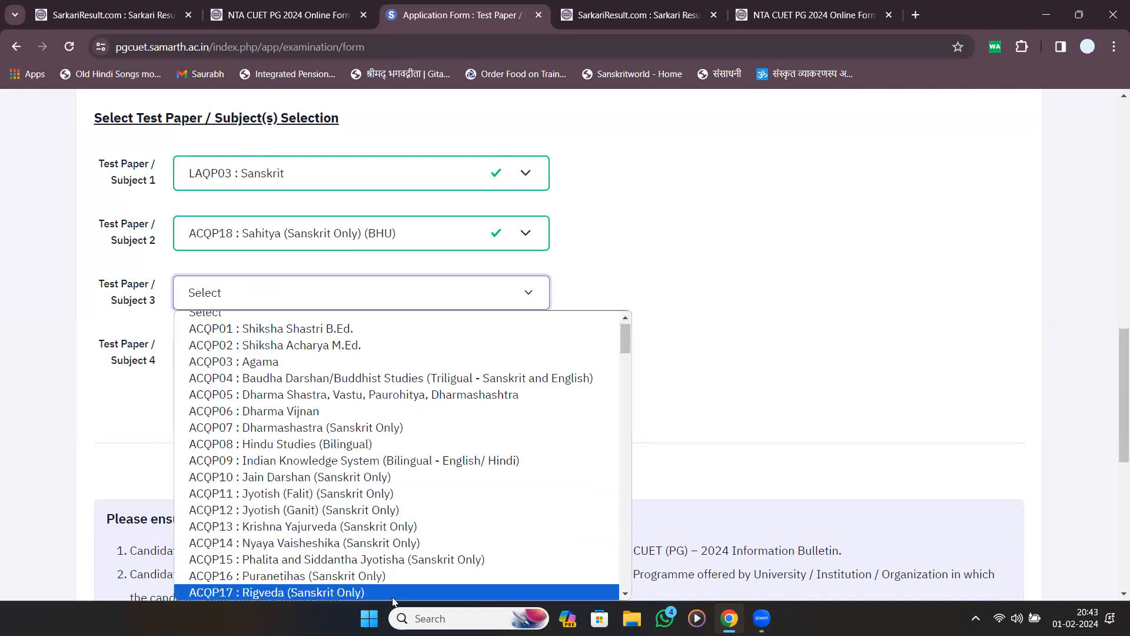
{"action": "left_click_drag", "start_coordinate": [1121, 385], "coordinate": [1120, 401]}
{"action": "left_click", "coordinate": [538, 234]}
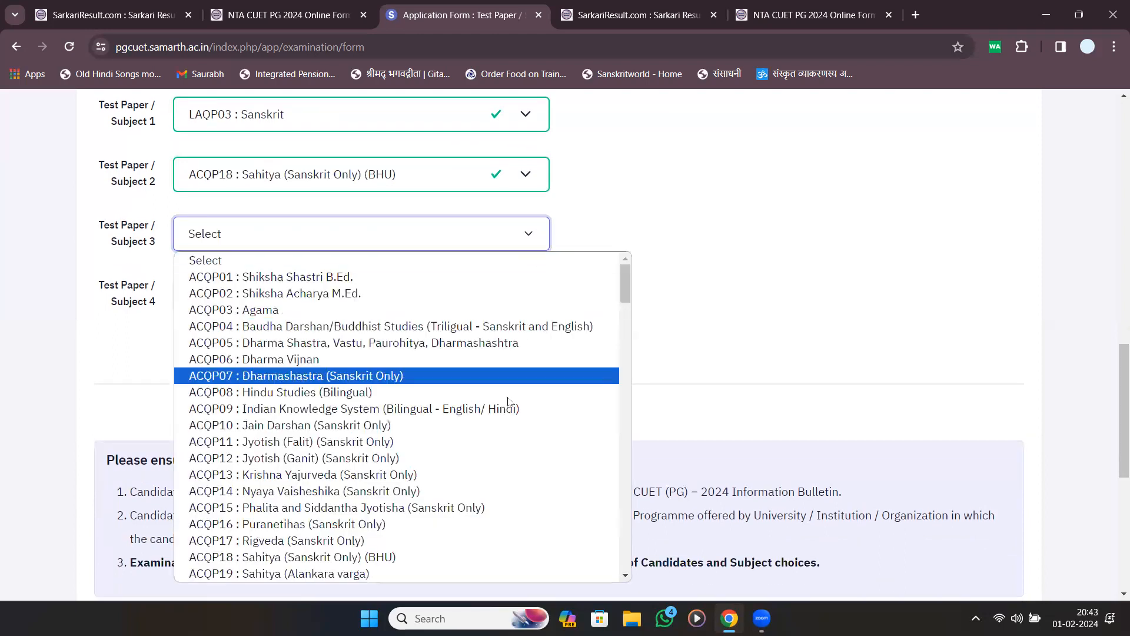
{"action": "left_click", "coordinate": [507, 442]}
Choose ACQP10 : Jain Darshan (Sanskrit Only) as Test Paper / Subject 4
{"action": "left_click", "coordinate": [421, 294]}
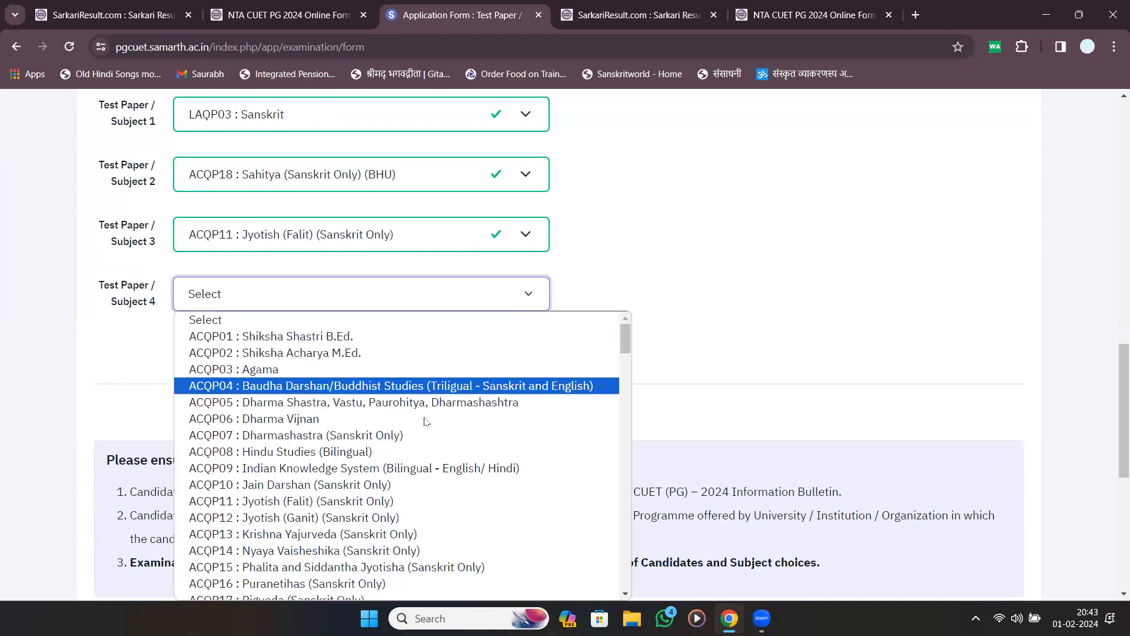
{"action": "scroll", "coordinate": [427, 440], "scroll_direction": "down", "scroll_amount": 15}
{"action": "scroll", "coordinate": [436, 421], "scroll_direction": "up", "scroll_amount": 15}
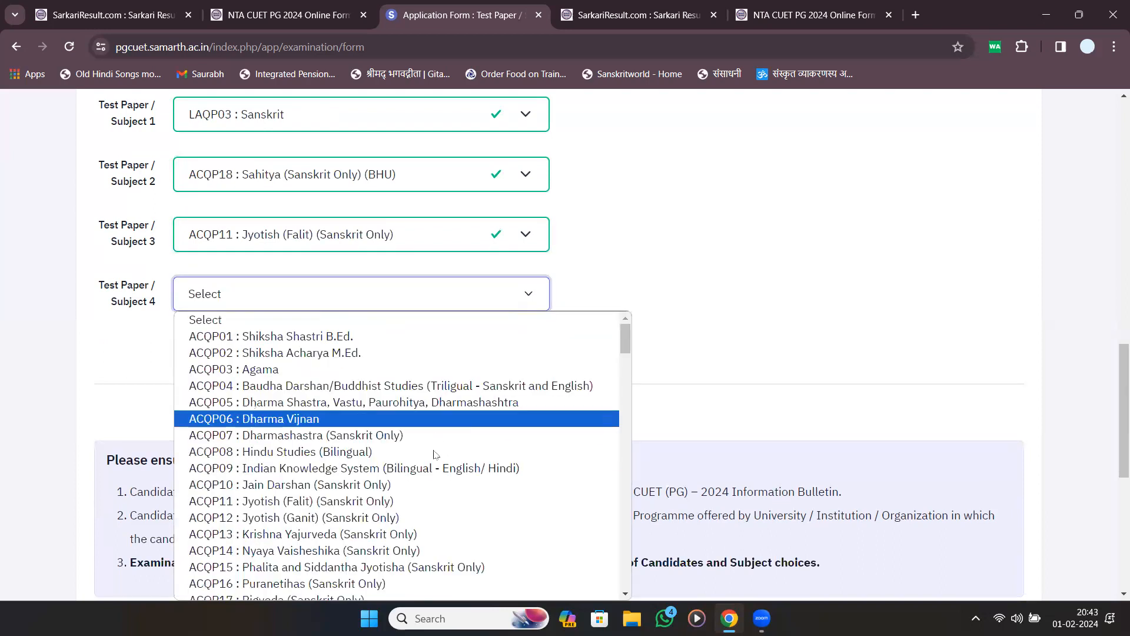
{"action": "scroll", "coordinate": [549, 501], "scroll_direction": "down", "scroll_amount": 8}
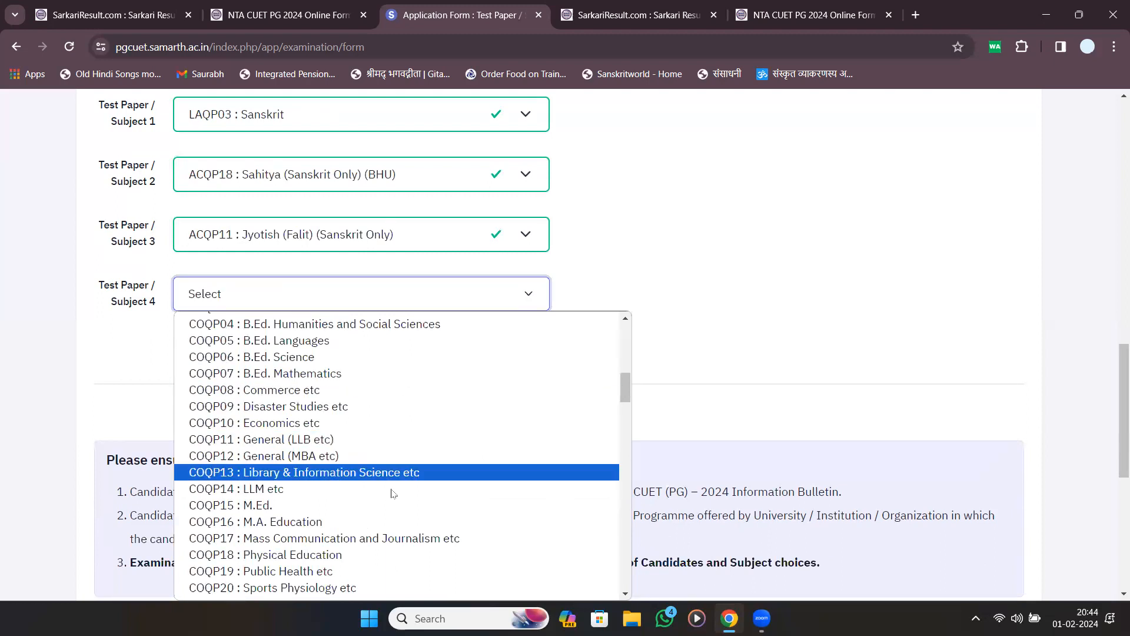
{"action": "scroll", "coordinate": [401, 459], "scroll_direction": "up", "scroll_amount": 8}
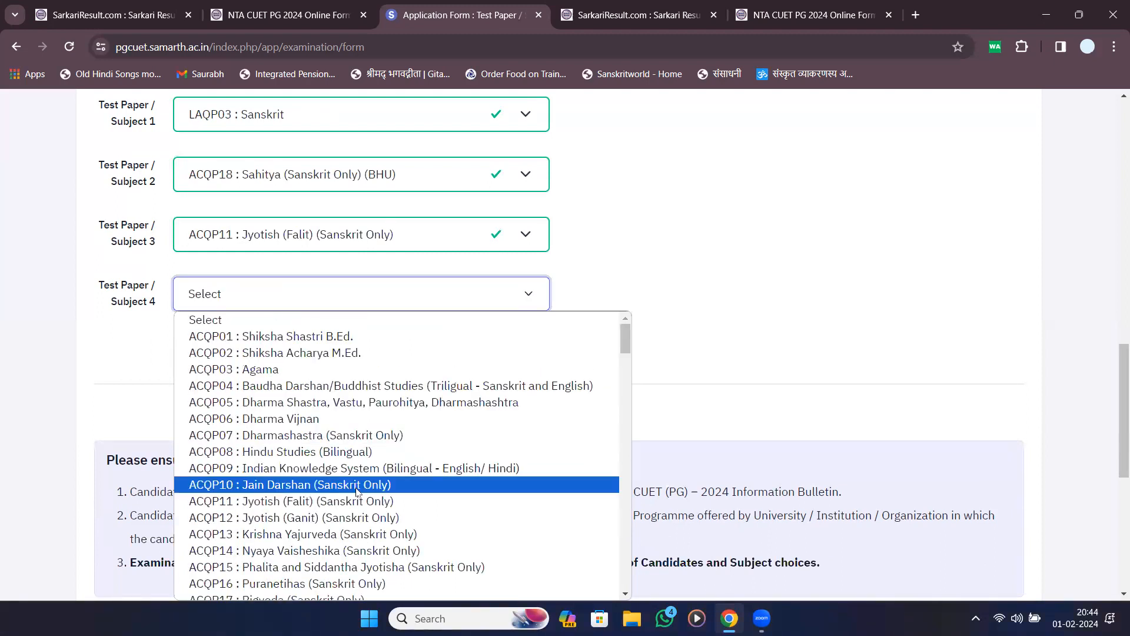
{"action": "left_click", "coordinate": [356, 485]}
Accept the subject selection declaration, read the note about examination shifts, and save the test paper selection
{"action": "scroll", "coordinate": [497, 455], "scroll_direction": "down", "scroll_amount": 4}
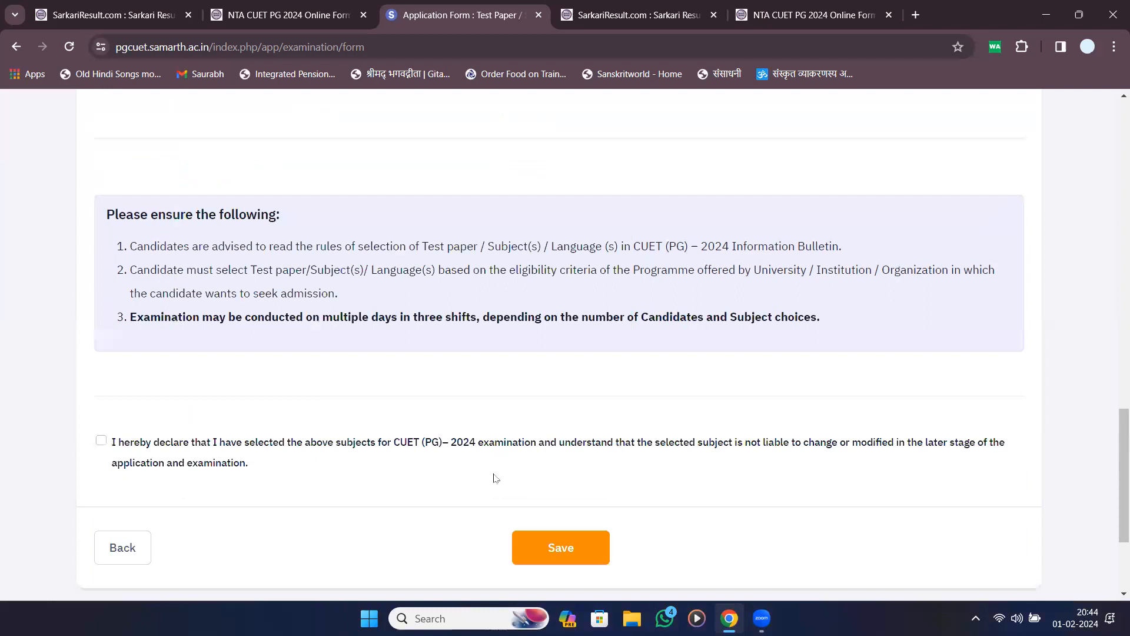
{"action": "left_click", "coordinate": [103, 442]}
{"action": "left_click_drag", "start_coordinate": [144, 317], "coordinate": [567, 318]}
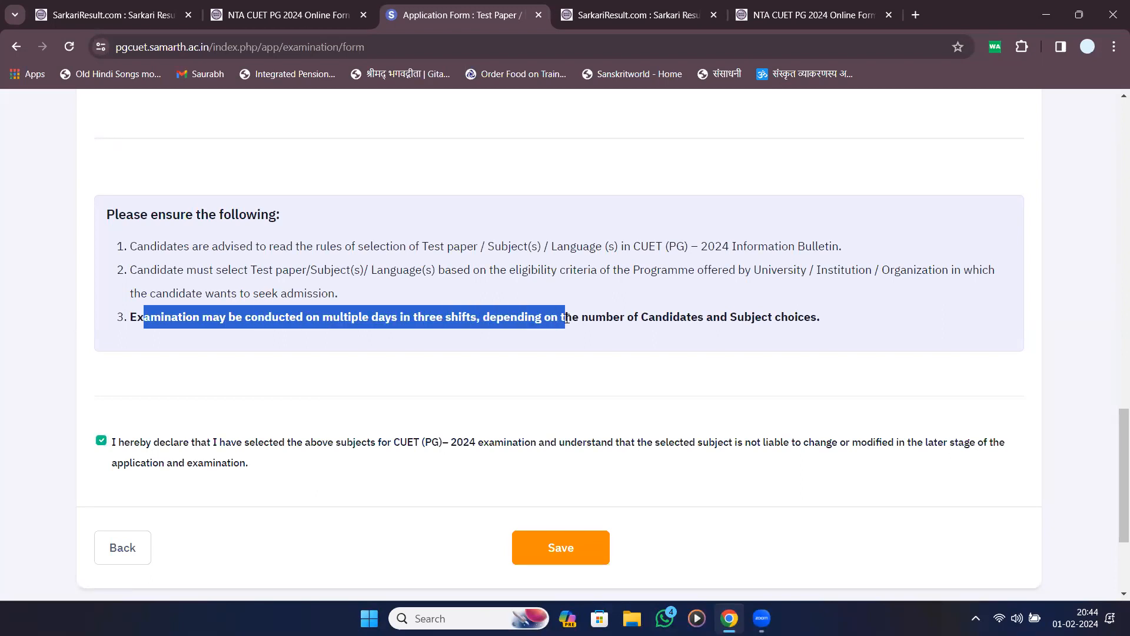
{"action": "left_click", "coordinate": [565, 549]}
Review the saved test papers against the subjects required by the chosen universities and programmes
{"action": "scroll", "coordinate": [534, 407], "scroll_direction": "down", "scroll_amount": 8}
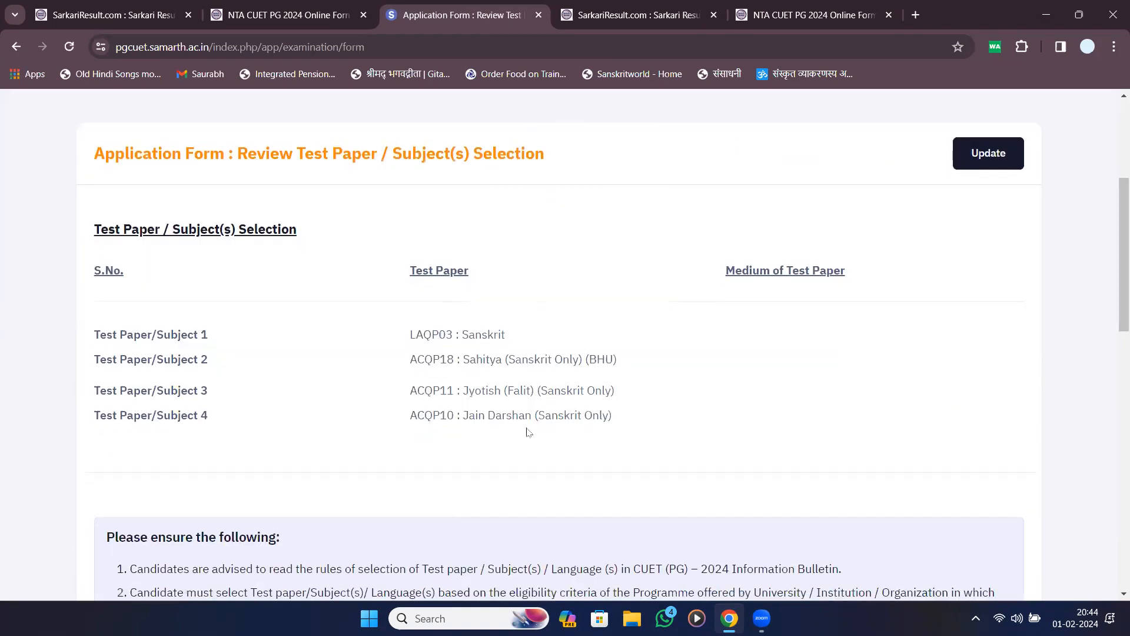
{"action": "scroll", "coordinate": [534, 396], "scroll_direction": "up", "scroll_amount": 4}
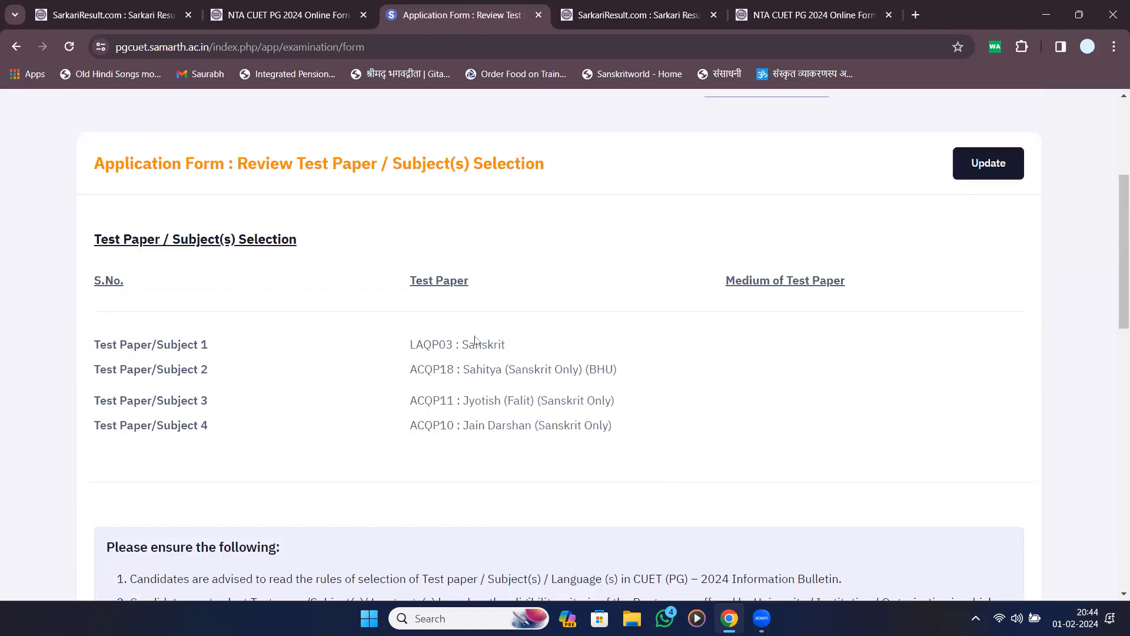
{"action": "scroll", "coordinate": [498, 376], "scroll_direction": "down", "scroll_amount": 10}
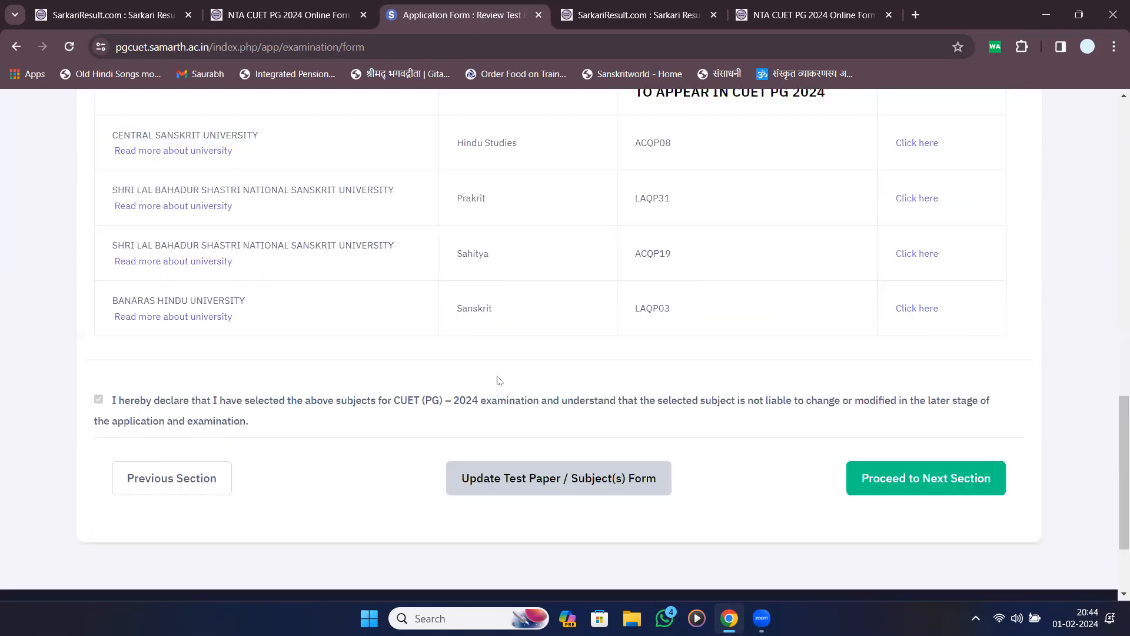
{"action": "scroll", "coordinate": [499, 380], "scroll_direction": "up", "scroll_amount": 2}
{"action": "scroll", "coordinate": [500, 371], "scroll_direction": "up", "scroll_amount": 10}
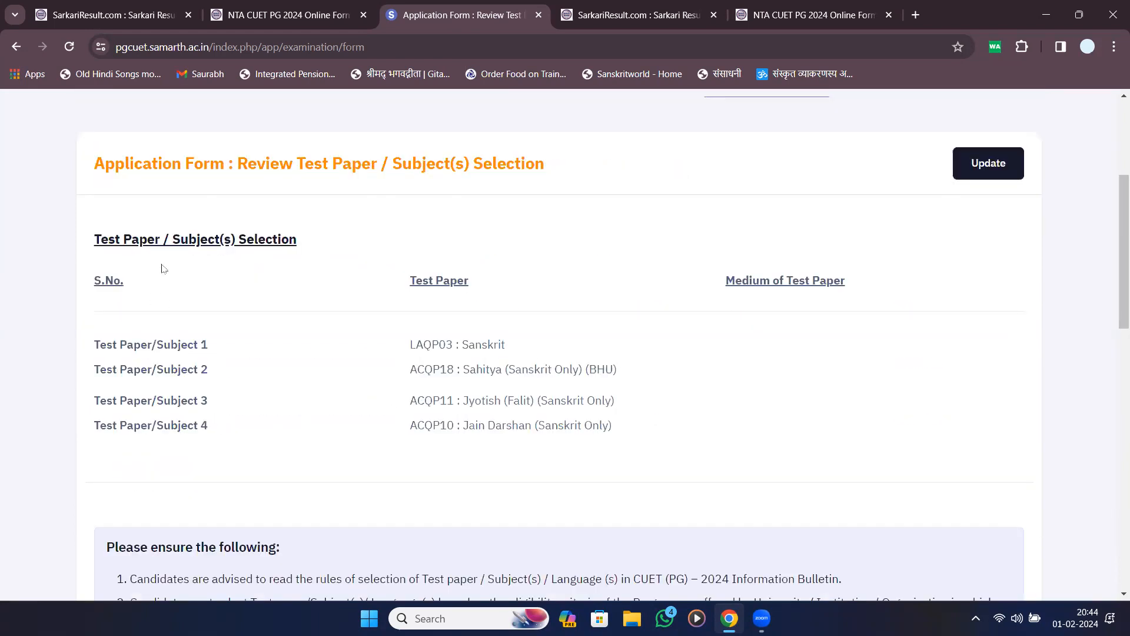
{"action": "scroll", "coordinate": [442, 331], "scroll_direction": "down", "scroll_amount": 10}
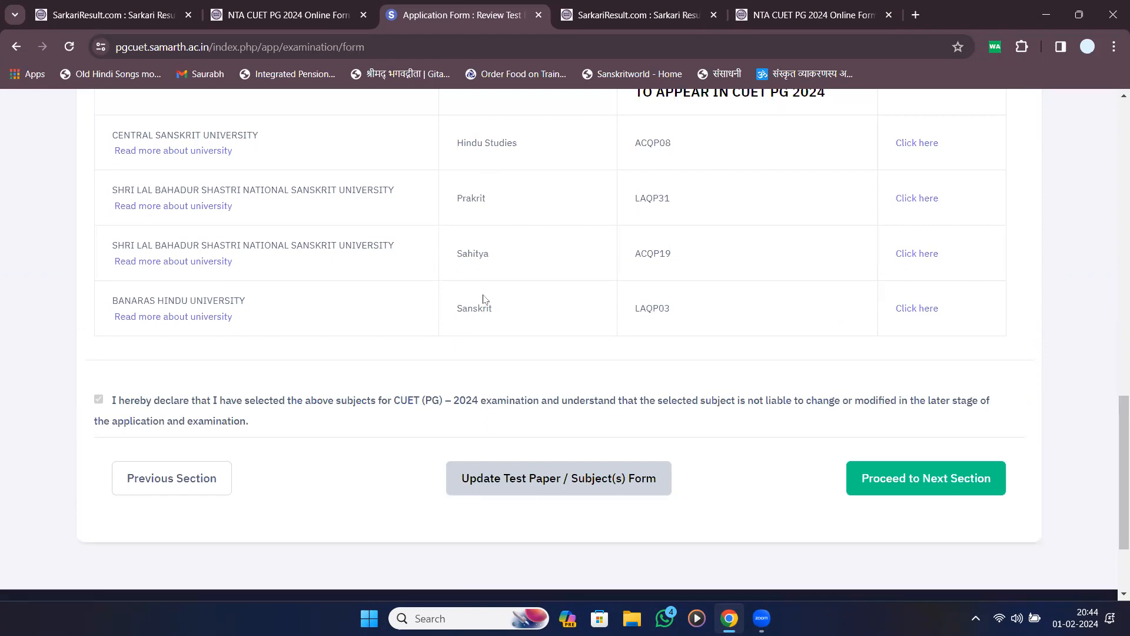
{"action": "scroll", "coordinate": [486, 289], "scroll_direction": "up", "scroll_amount": 4}
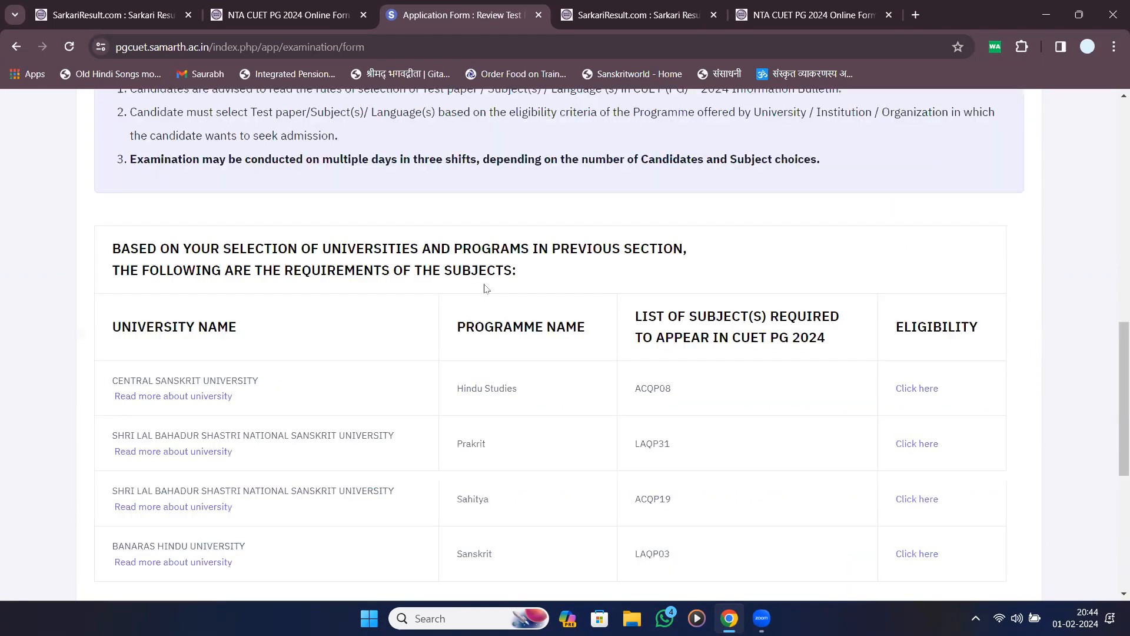
{"action": "scroll", "coordinate": [486, 288], "scroll_direction": "down", "scroll_amount": 4}
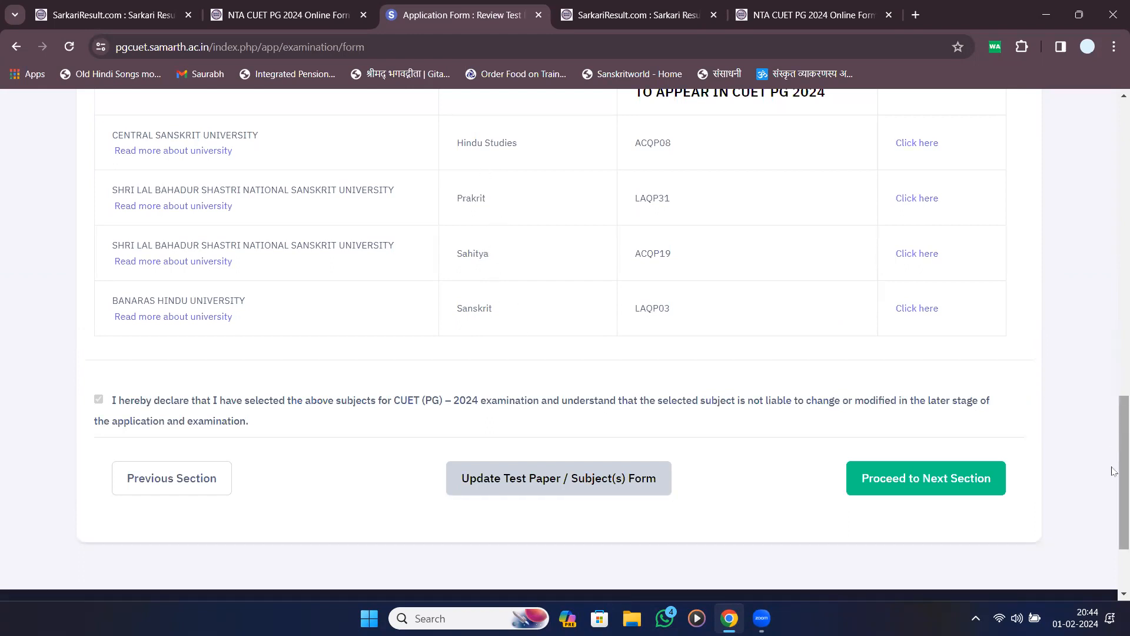
{"action": "left_click_drag", "start_coordinate": [1121, 465], "coordinate": [1030, 234]}
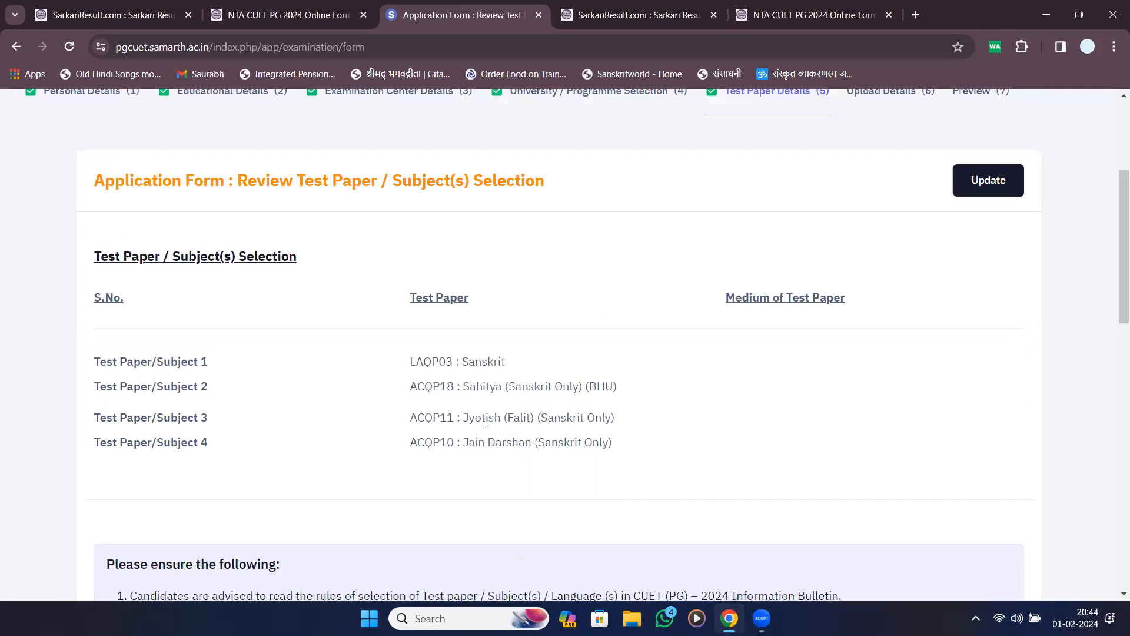
{"action": "left_click_drag", "start_coordinate": [623, 448], "coordinate": [426, 424]}
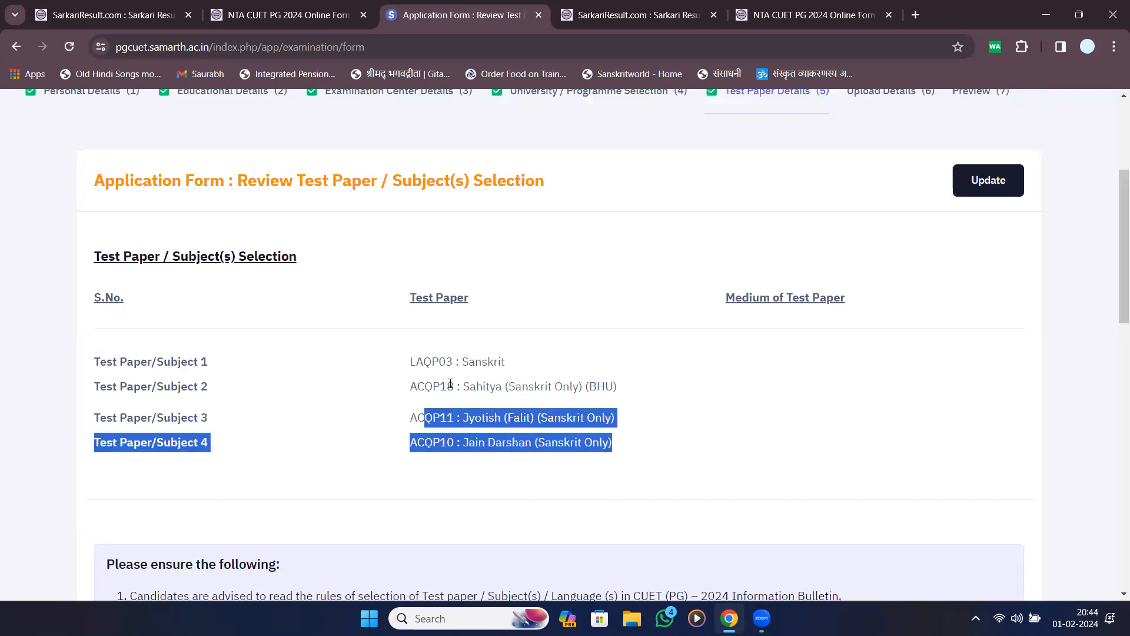
Reopen the test paper form for updating and change Test Paper / Subject 3 to ACQP08 : Hindu Studies (Bilingual)
{"action": "scroll", "coordinate": [450, 383], "scroll_direction": "down", "scroll_amount": 15}
{"action": "left_click", "coordinate": [564, 356]}
{"action": "scroll", "coordinate": [497, 344], "scroll_direction": "down", "scroll_amount": 10}
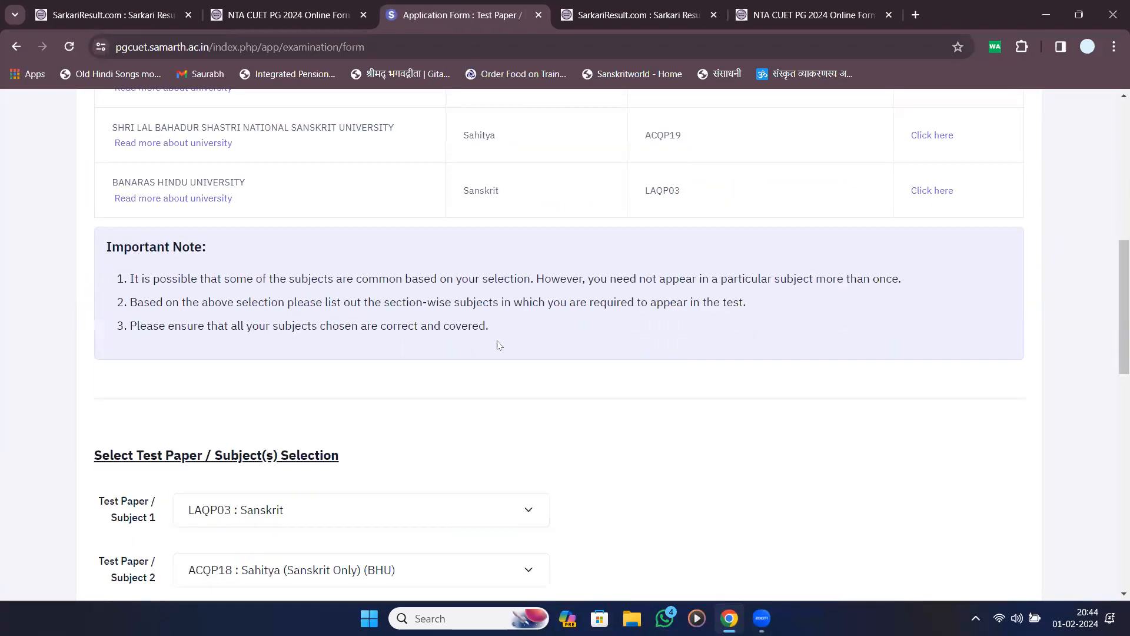
{"action": "scroll", "coordinate": [497, 345], "scroll_direction": "down", "scroll_amount": 6}
{"action": "scroll", "coordinate": [445, 345], "scroll_direction": "up", "scroll_amount": 4}
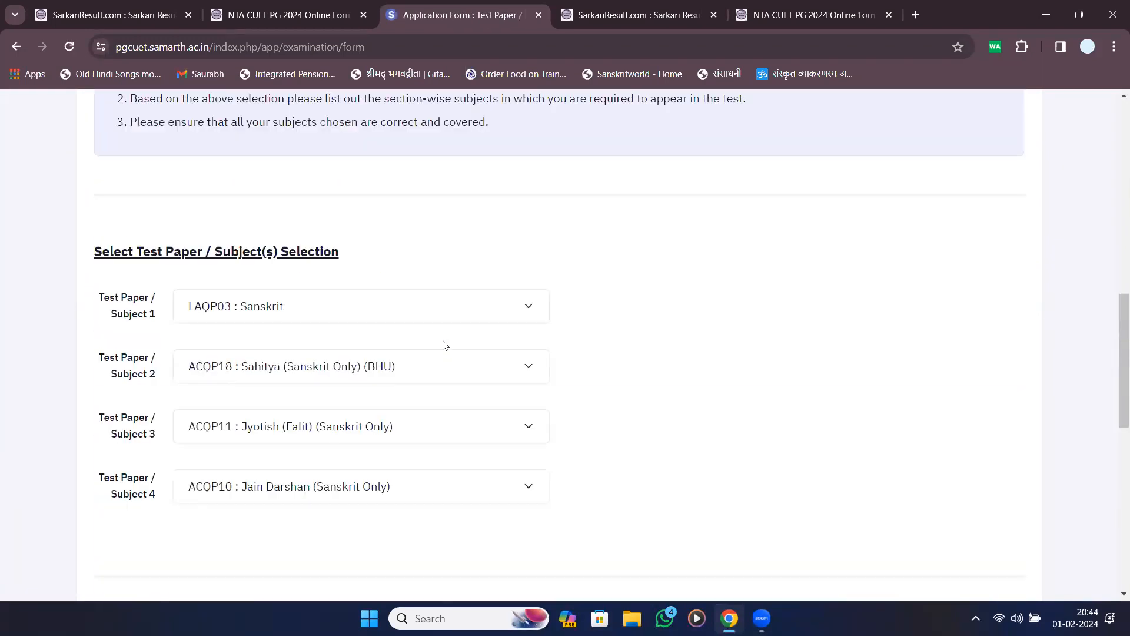
{"action": "left_click", "coordinate": [427, 429]}
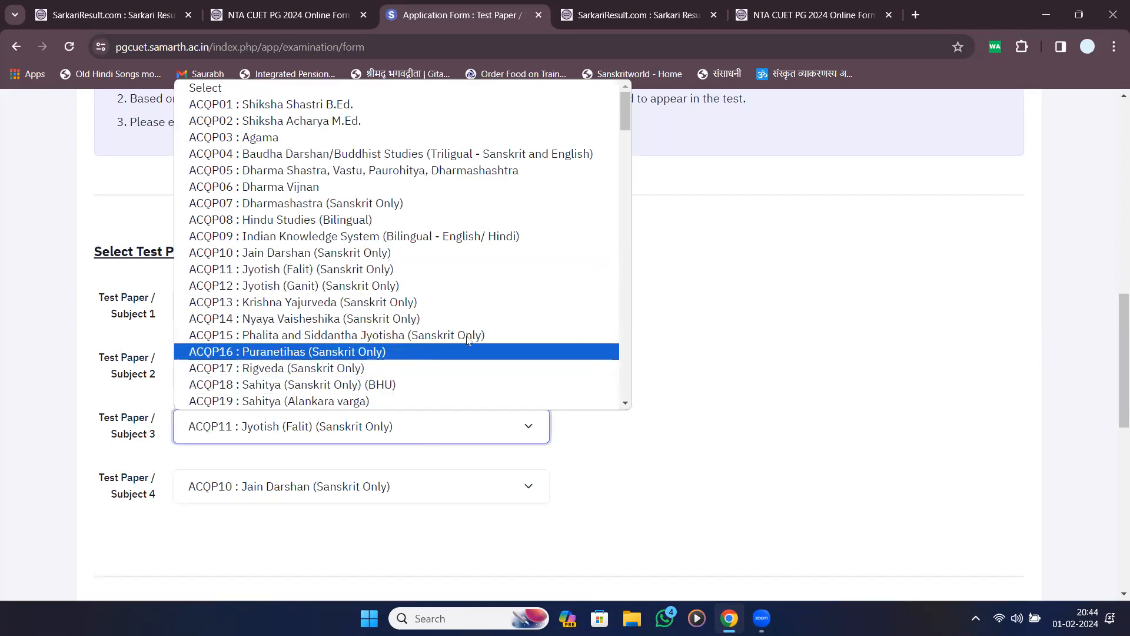
{"action": "scroll", "coordinate": [467, 261], "scroll_direction": "down", "scroll_amount": 5}
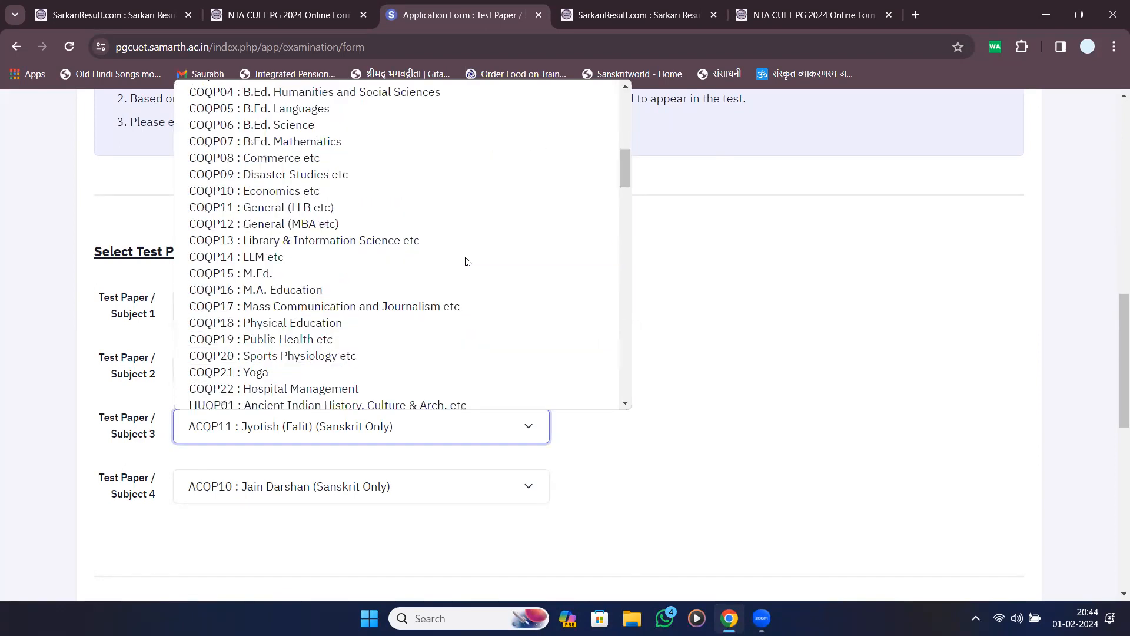
{"action": "scroll", "coordinate": [467, 261], "scroll_direction": "up", "scroll_amount": 5}
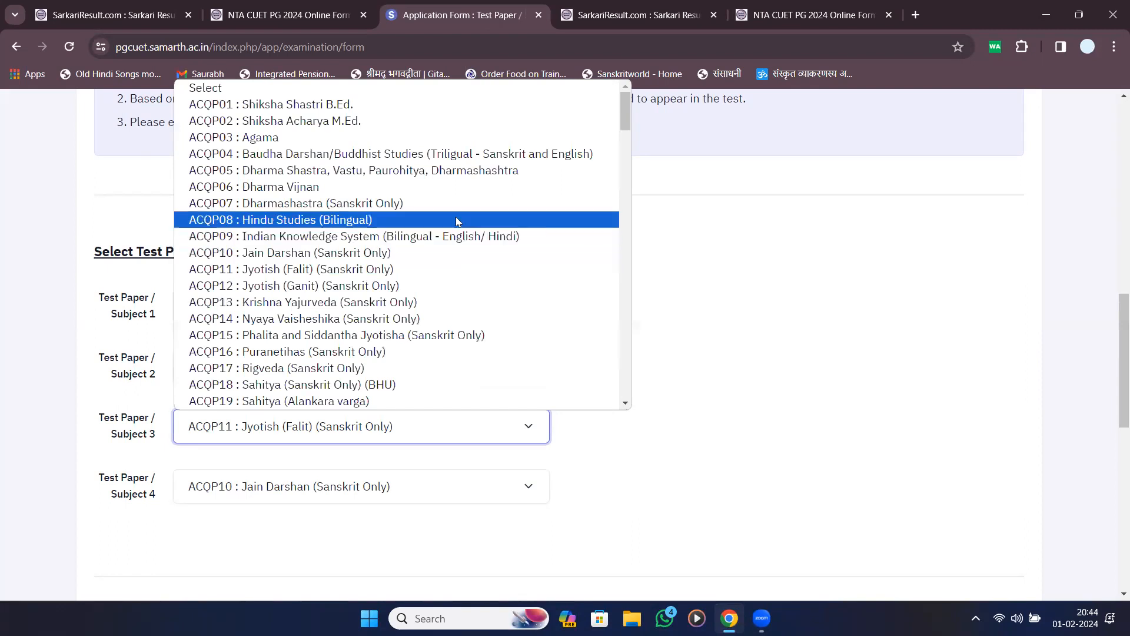
{"action": "left_click", "coordinate": [448, 218]}
Change Test Paper / Subject 4 to LAQP31 : Prakrit and save the updated test paper selection
{"action": "left_click", "coordinate": [412, 484]}
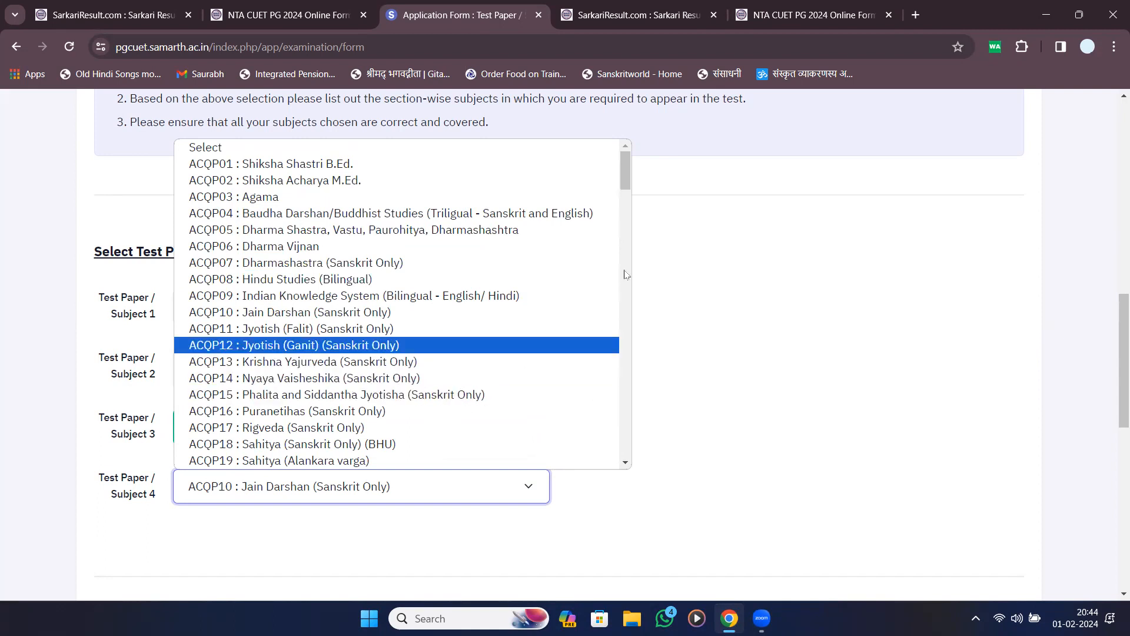
{"action": "left_click_drag", "start_coordinate": [624, 178], "coordinate": [654, 140]}
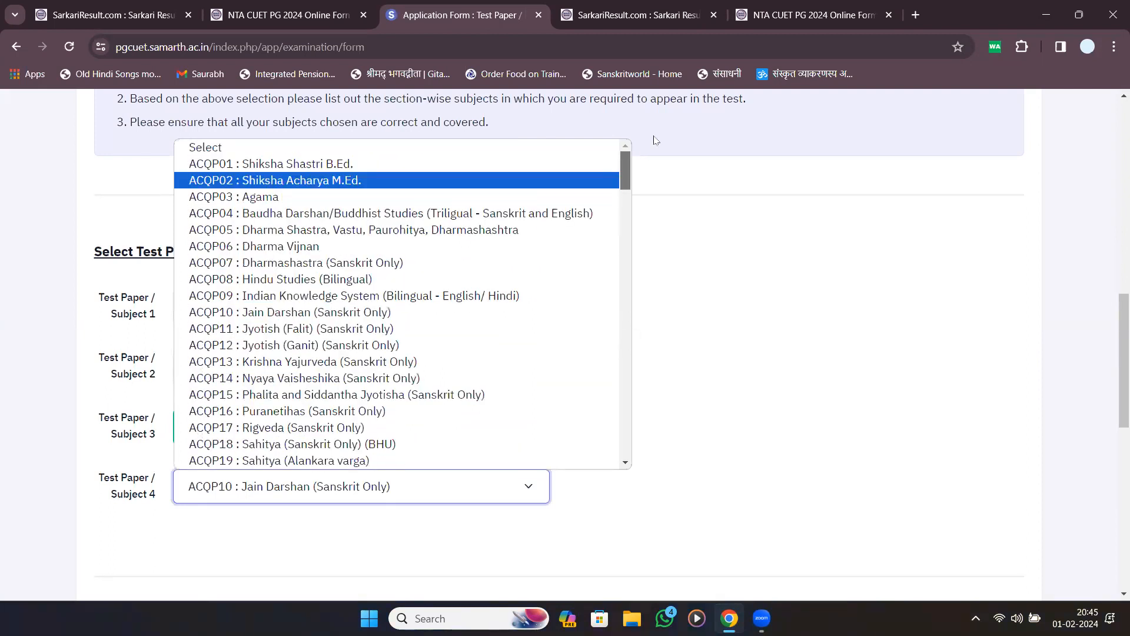
{"action": "left_click_drag", "start_coordinate": [623, 177], "coordinate": [634, 357]}
{"action": "left_click", "coordinate": [434, 397]}
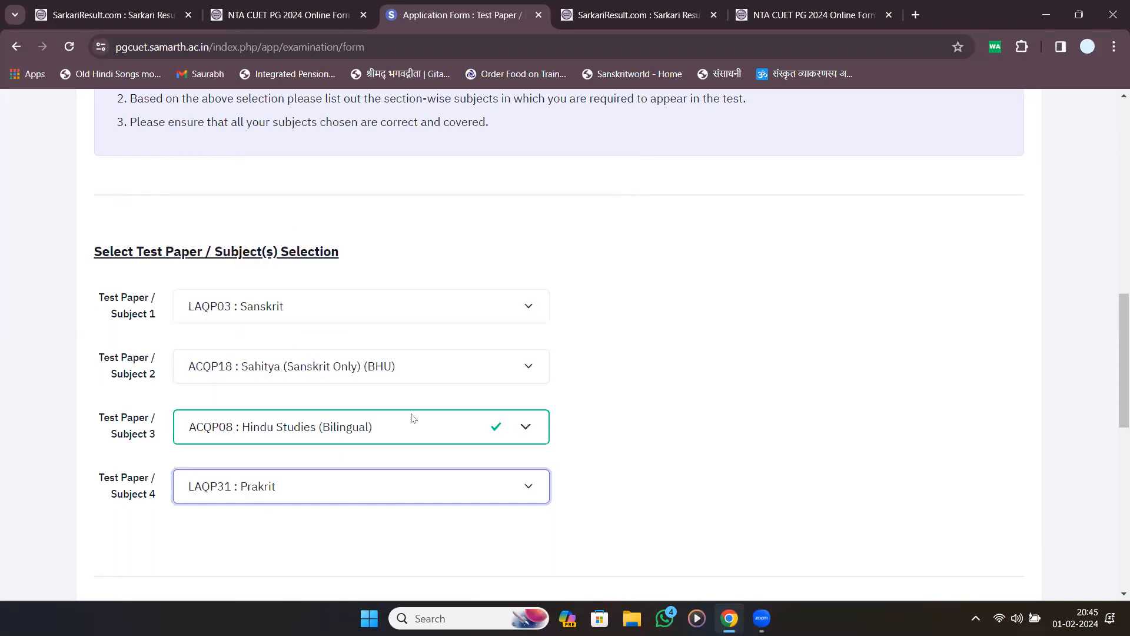
{"action": "scroll", "coordinate": [560, 347], "scroll_direction": "down", "scroll_amount": 10}
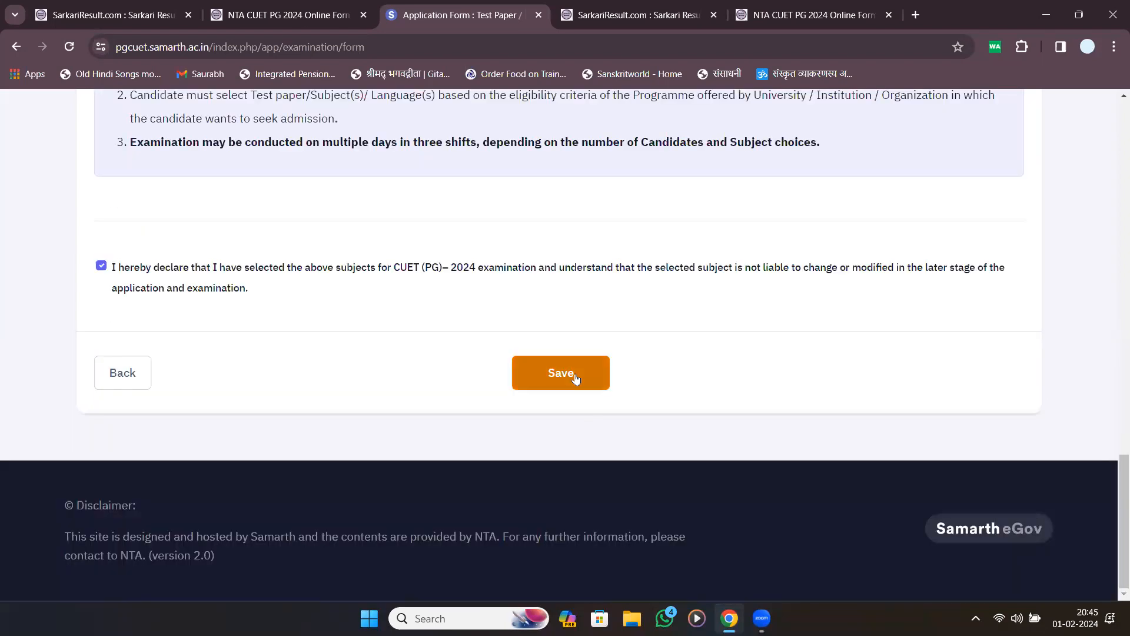
{"action": "left_click", "coordinate": [561, 374]}
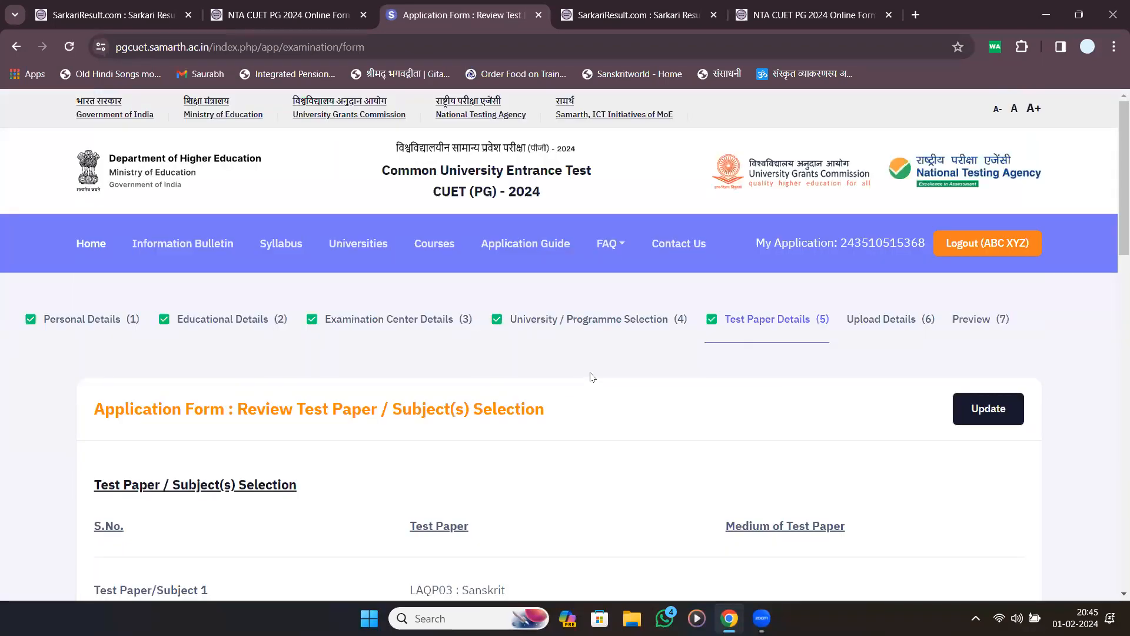
Check the saved test papers against the required subjects list and proceed to the document upload section
{"action": "scroll", "coordinate": [446, 307], "scroll_direction": "down", "scroll_amount": 4}
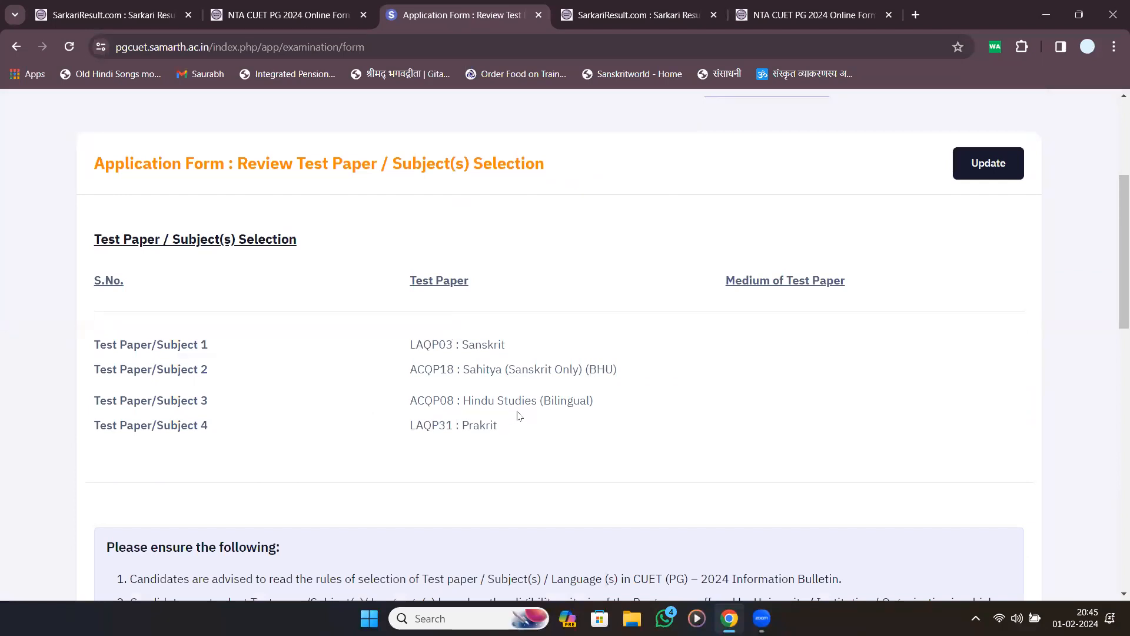
{"action": "scroll", "coordinate": [518, 412], "scroll_direction": "down", "scroll_amount": 8}
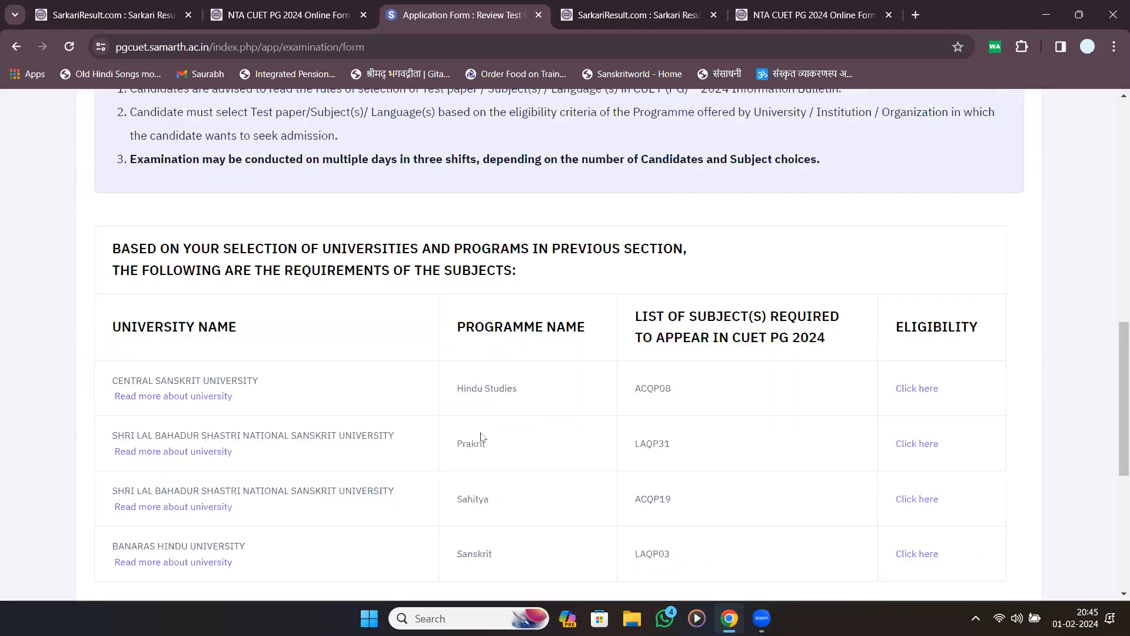
{"action": "scroll", "coordinate": [505, 436], "scroll_direction": "down", "scroll_amount": 4}
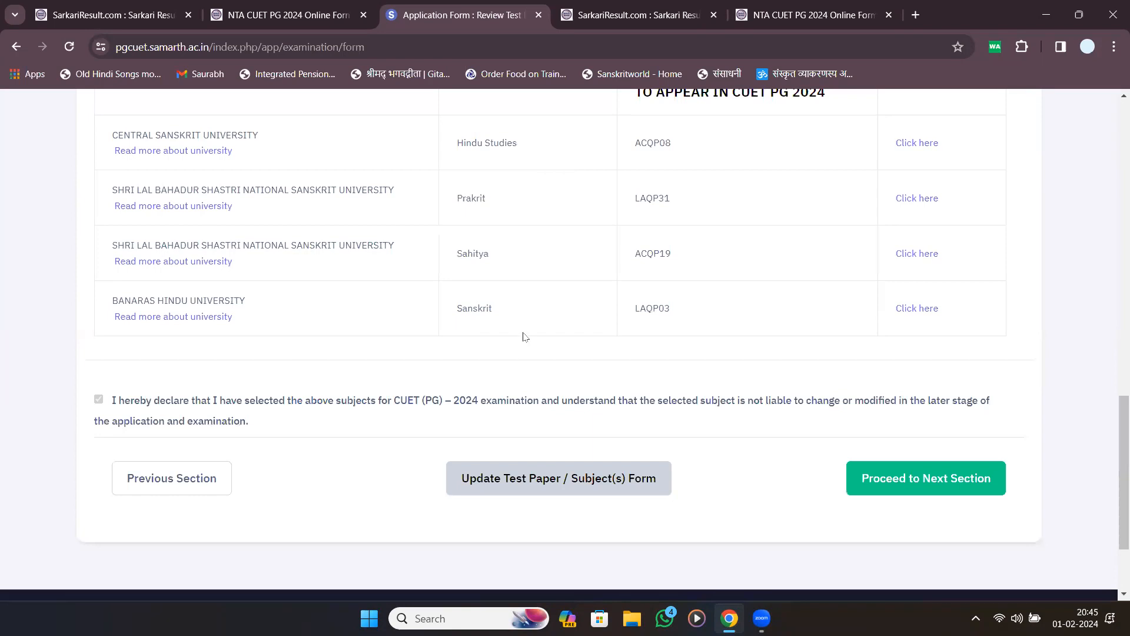
{"action": "left_click", "coordinate": [898, 470]}
{"action": "scroll", "coordinate": [735, 393], "scroll_direction": "down", "scroll_amount": 5}
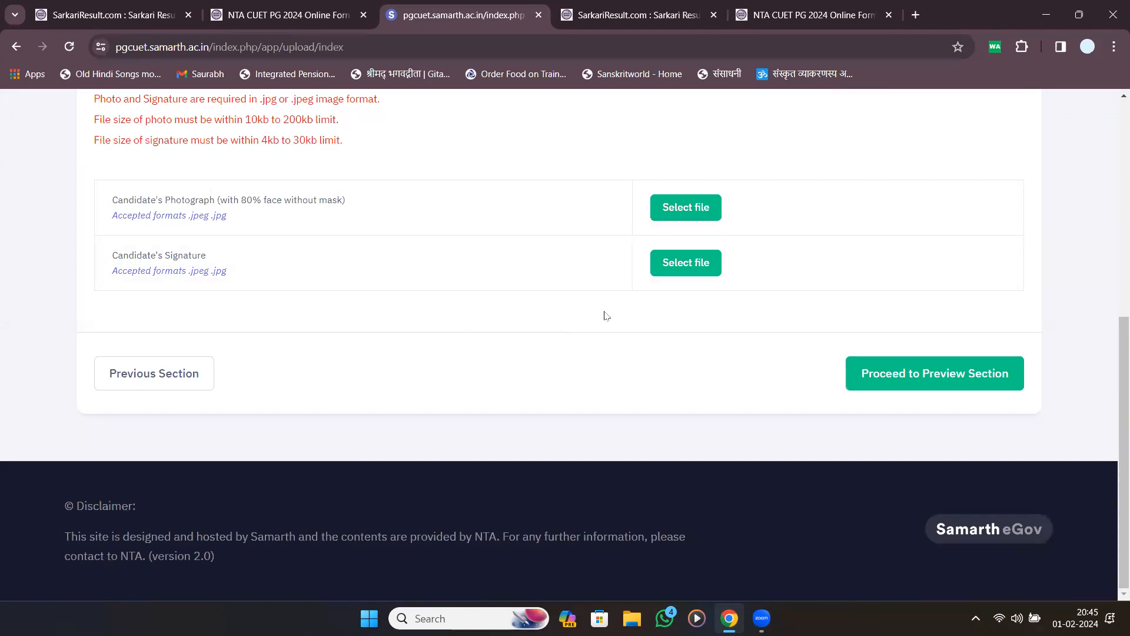
Read the format and file size requirements for the candidate's photograph and signature
{"action": "left_click", "coordinate": [670, 207]}
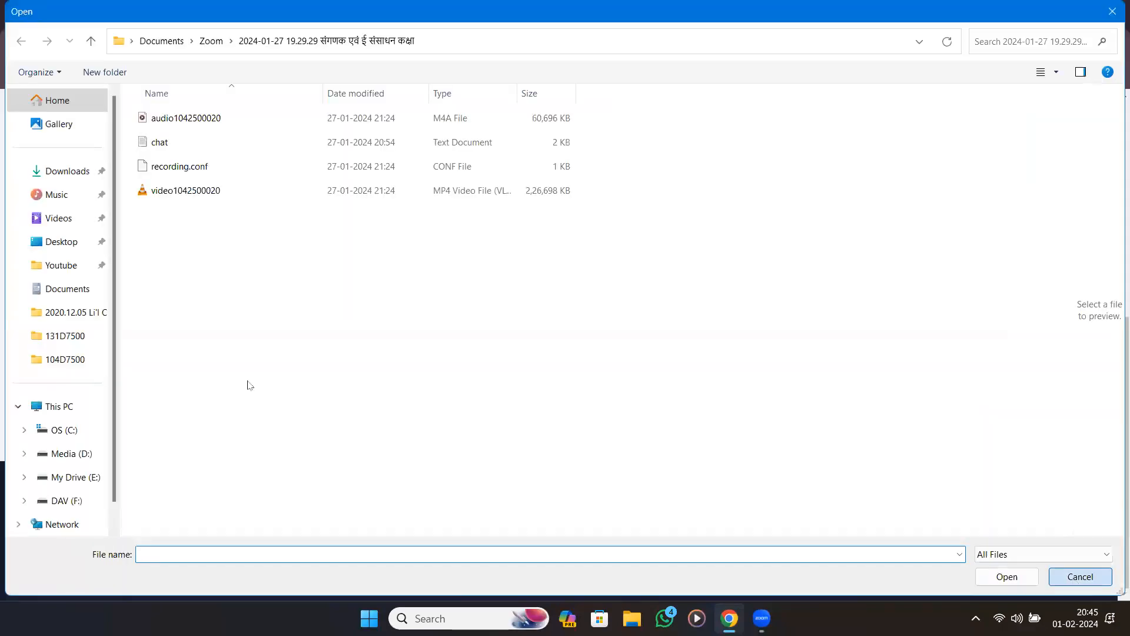
{"action": "key", "text": "Escape"}
{"action": "left_click_drag", "start_coordinate": [118, 365], "coordinate": [342, 366]}
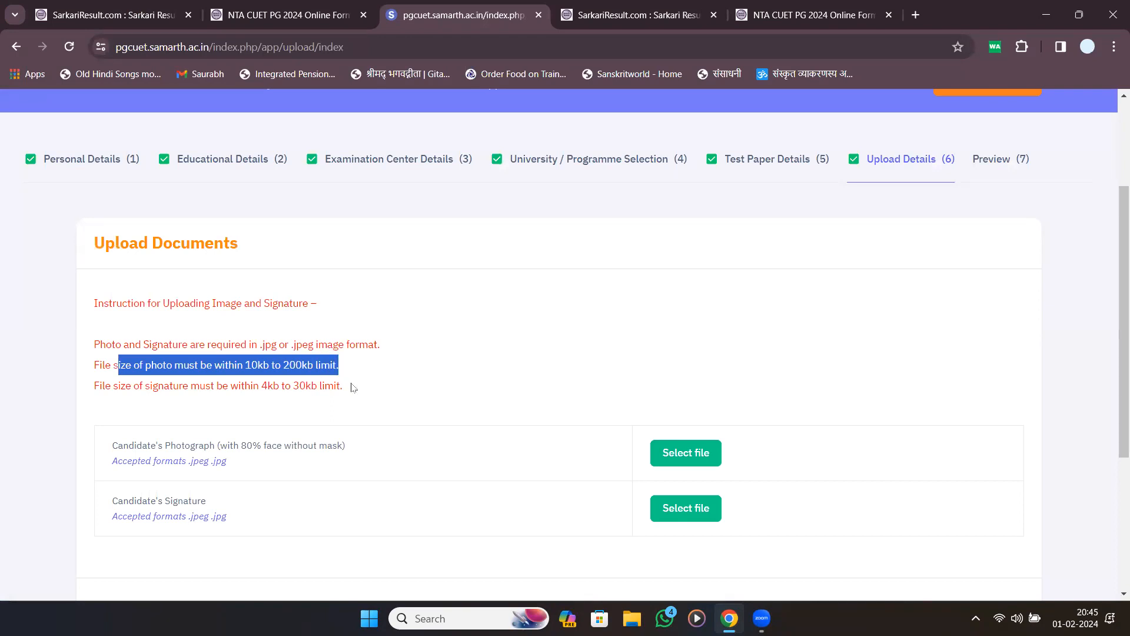
{"action": "left_click_drag", "start_coordinate": [94, 389], "coordinate": [333, 400]}
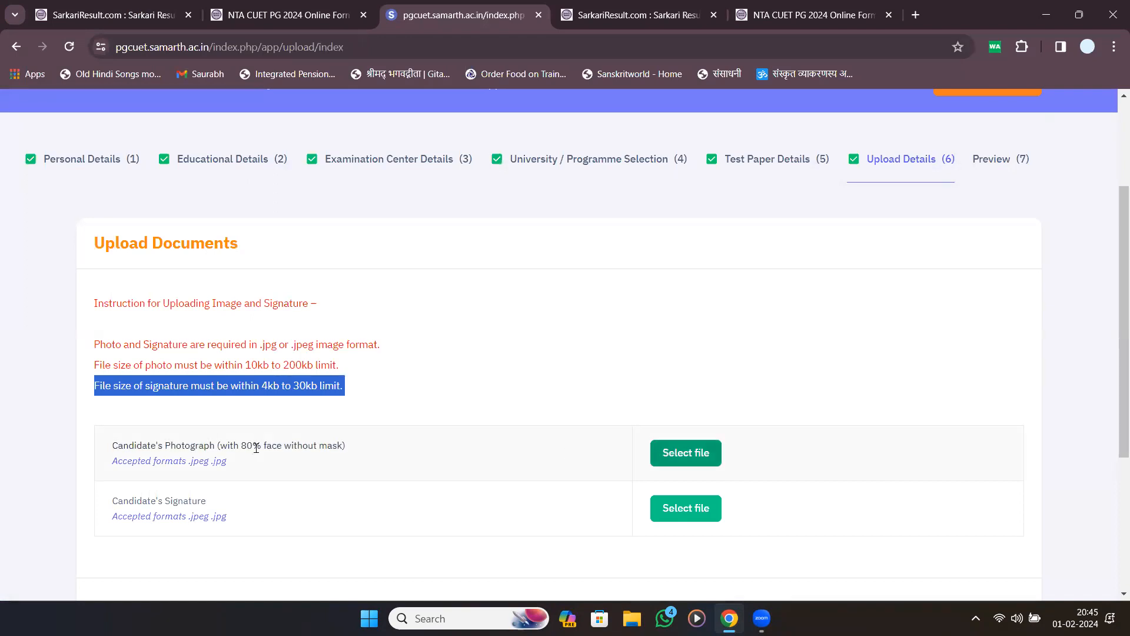
{"action": "left_click", "coordinate": [170, 464]}
{"action": "left_click_drag", "start_coordinate": [227, 463], "coordinate": [146, 473]}
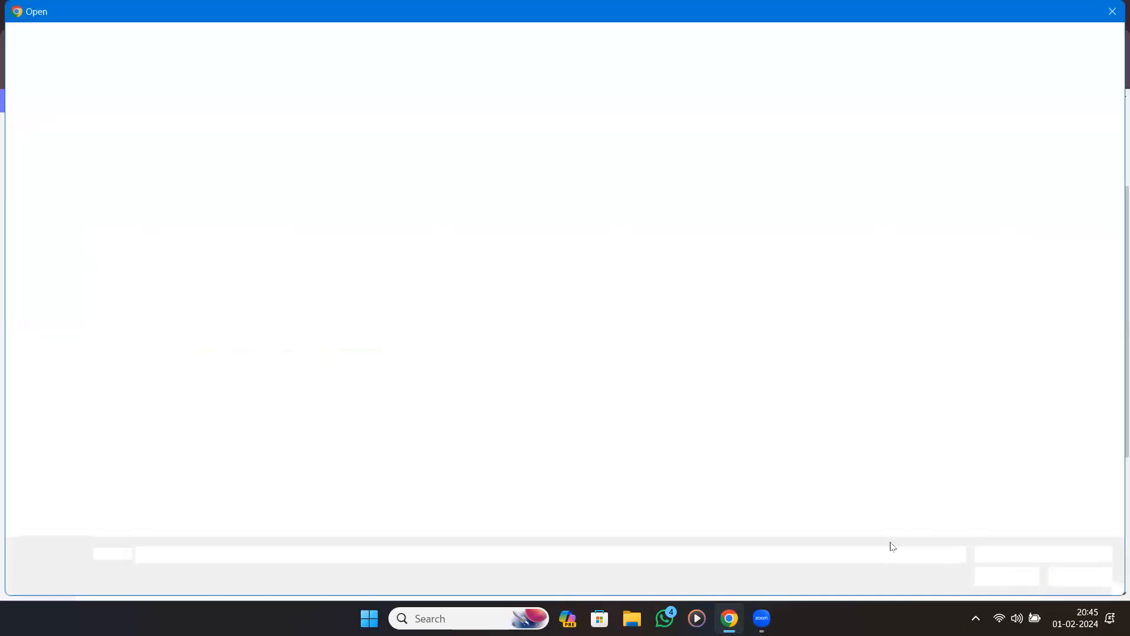
Upload DSC_0082 (1).jpg from the Desktop as the candidate's photograph
{"action": "left_click", "coordinate": [88, 242]}
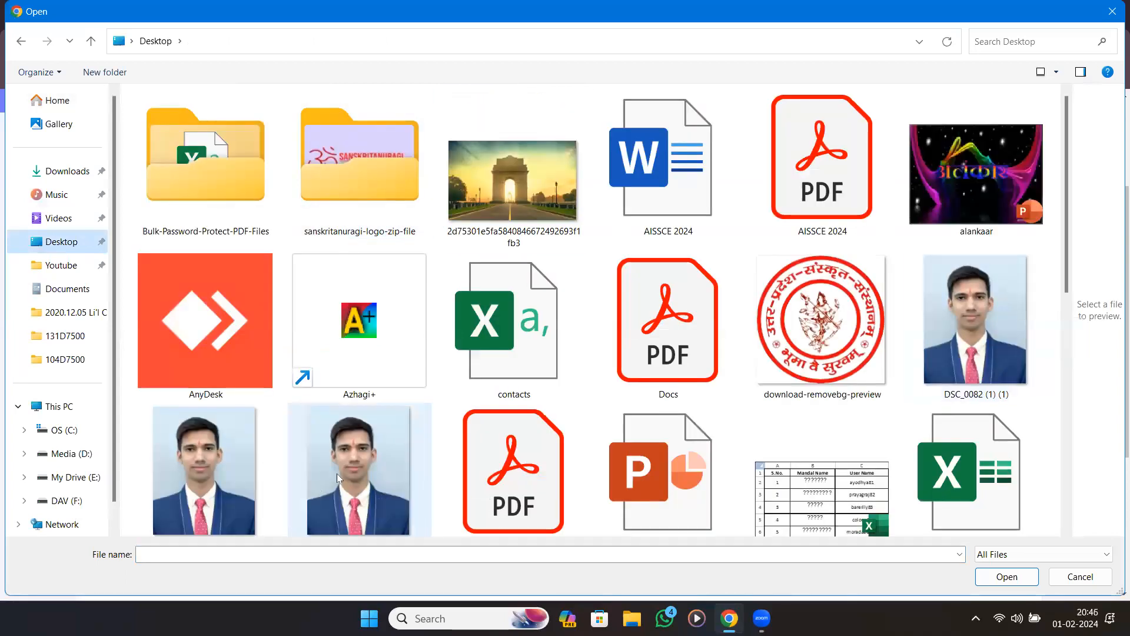
{"action": "double_click", "coordinate": [217, 462]}
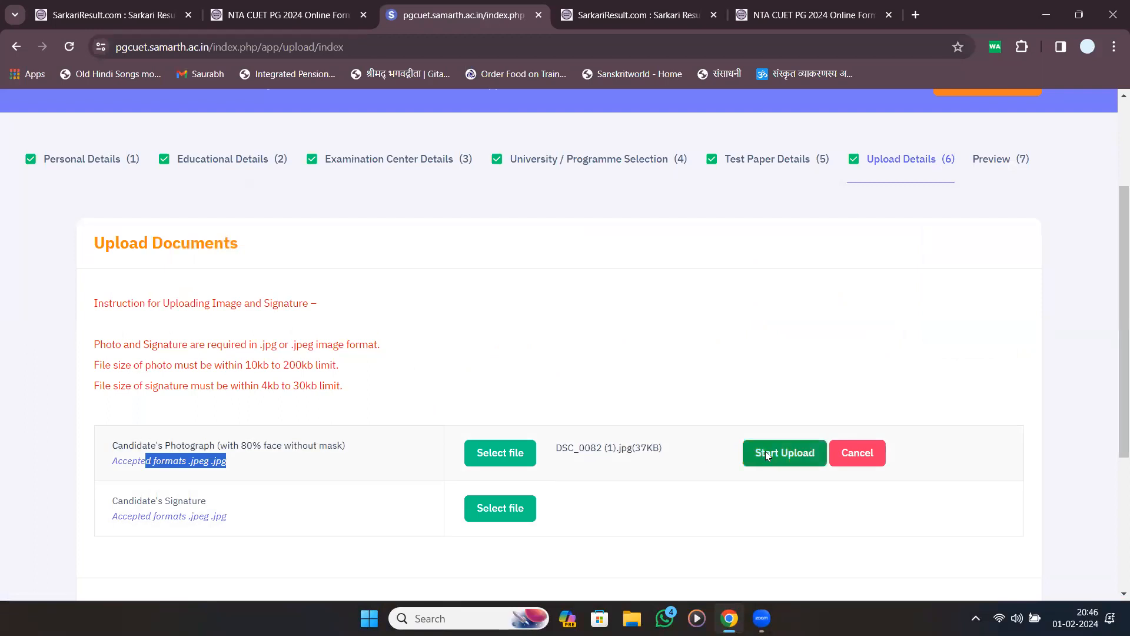
{"action": "left_click", "coordinate": [765, 454]}
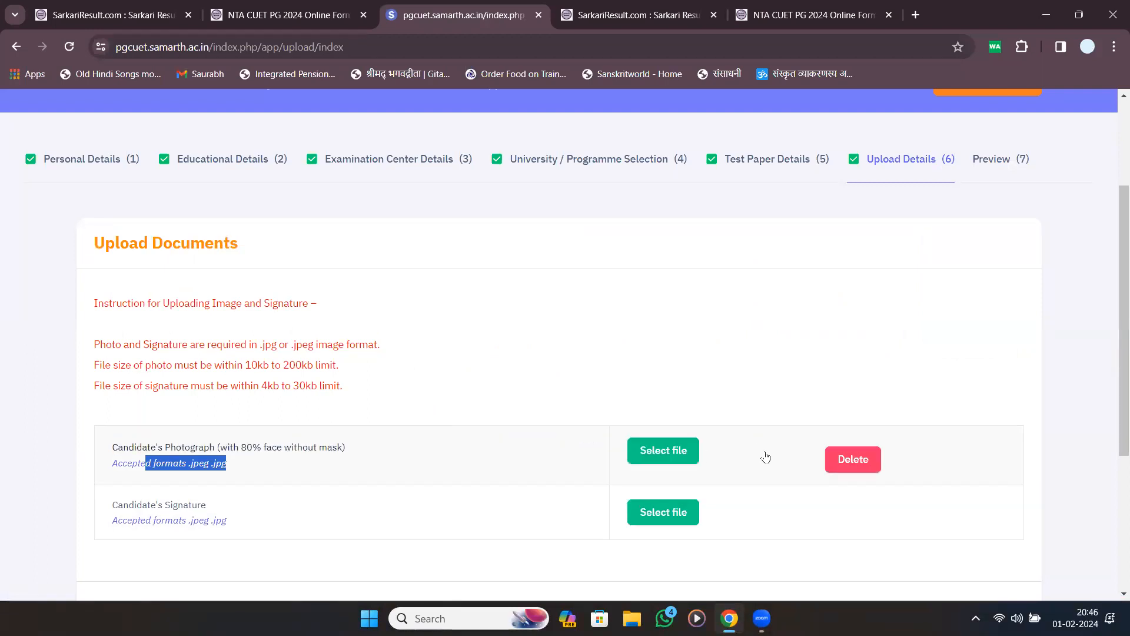
Upload 001.jpg from the Photo & Sign folder on My Drive (E:) as the candidate's signature
{"action": "scroll", "coordinate": [555, 436], "scroll_direction": "down", "scroll_amount": 4}
{"action": "left_click", "coordinate": [462, 338]}
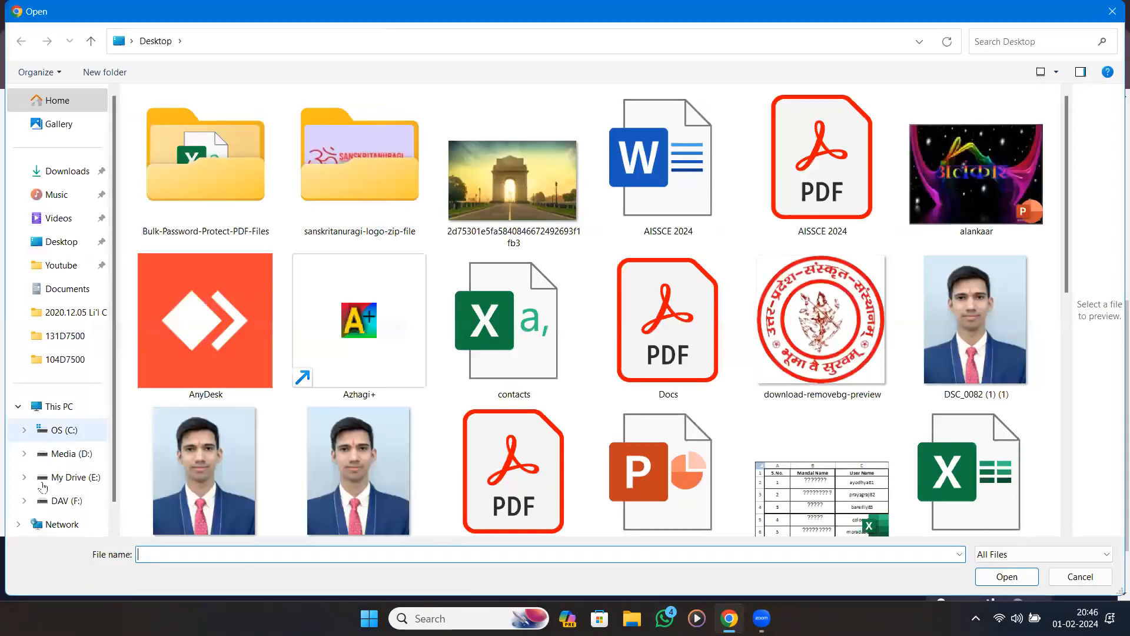
{"action": "left_click", "coordinate": [69, 477]}
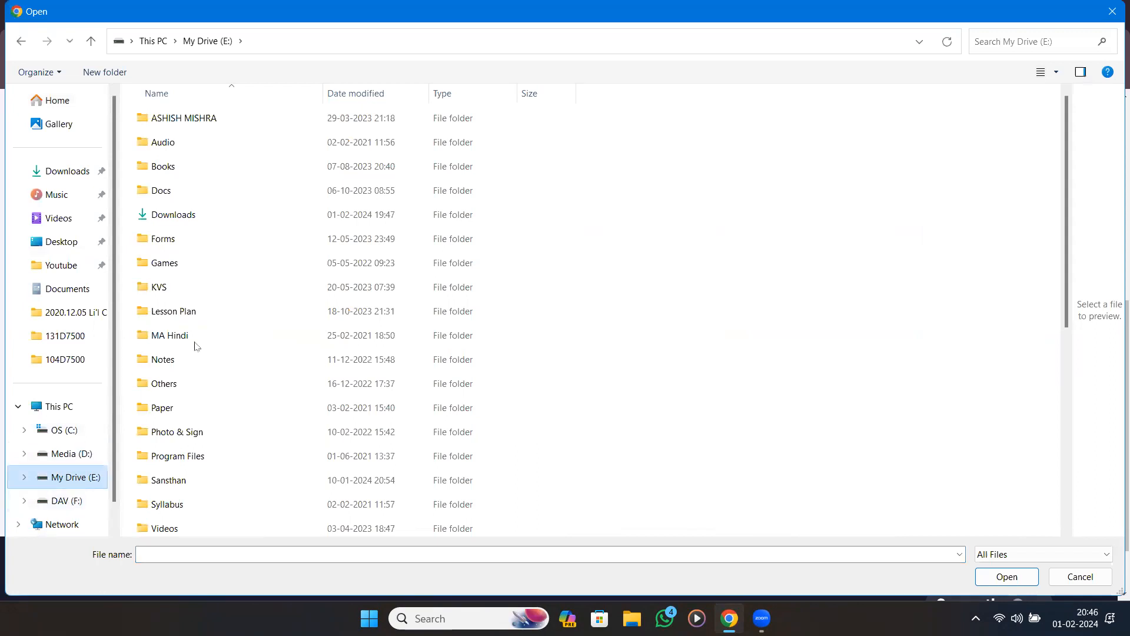
{"action": "left_click", "coordinate": [211, 435]}
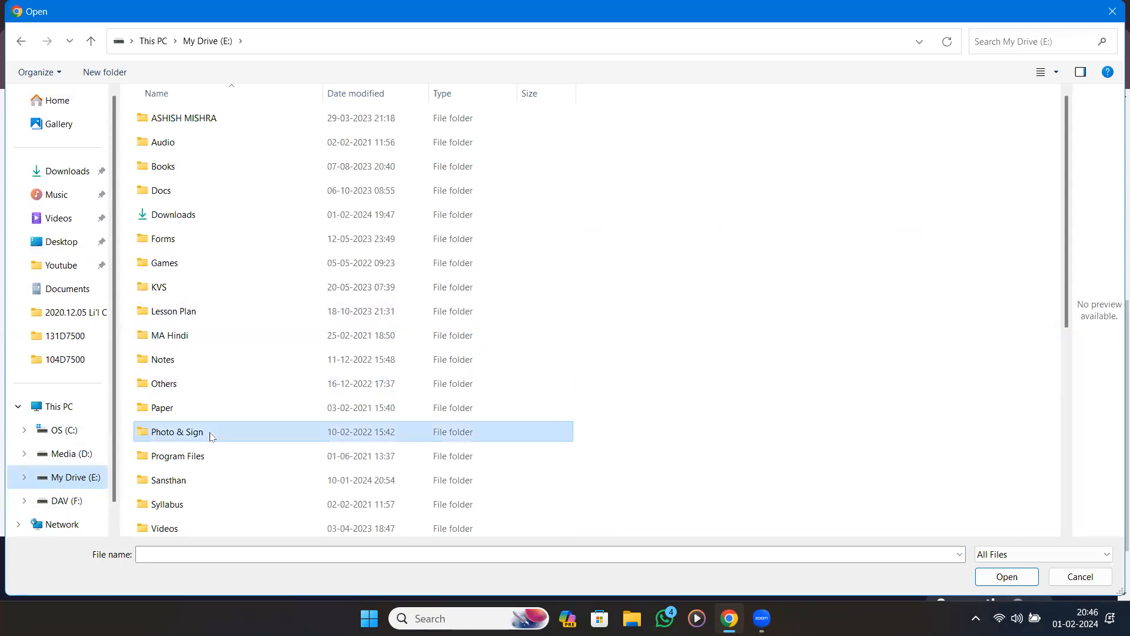
{"action": "double_click", "coordinate": [211, 435]}
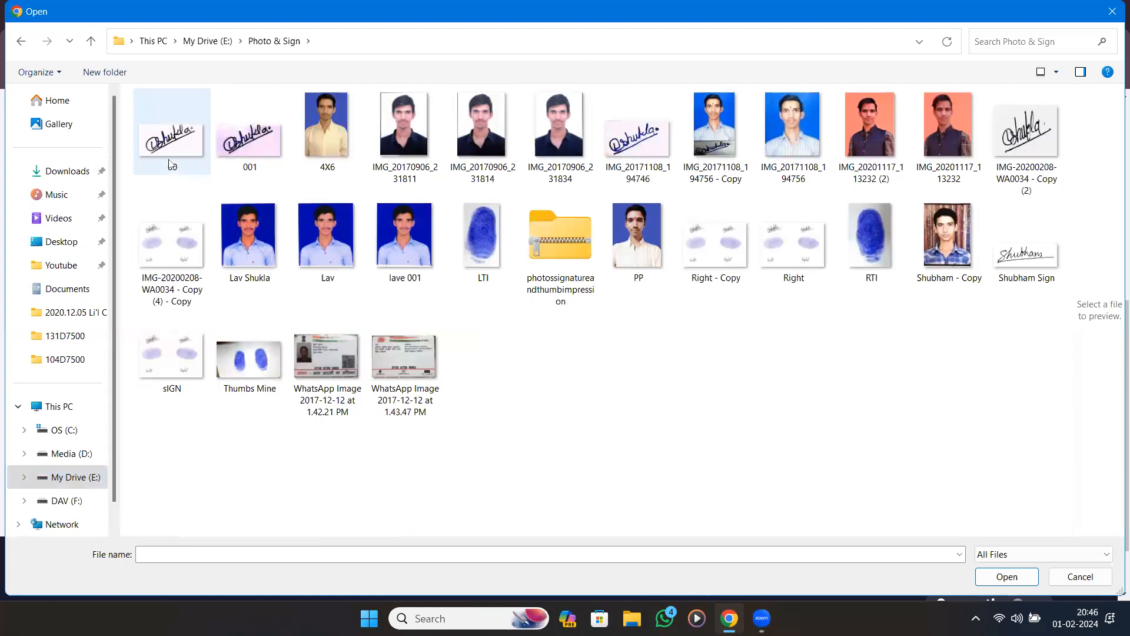
{"action": "double_click", "coordinate": [267, 150]}
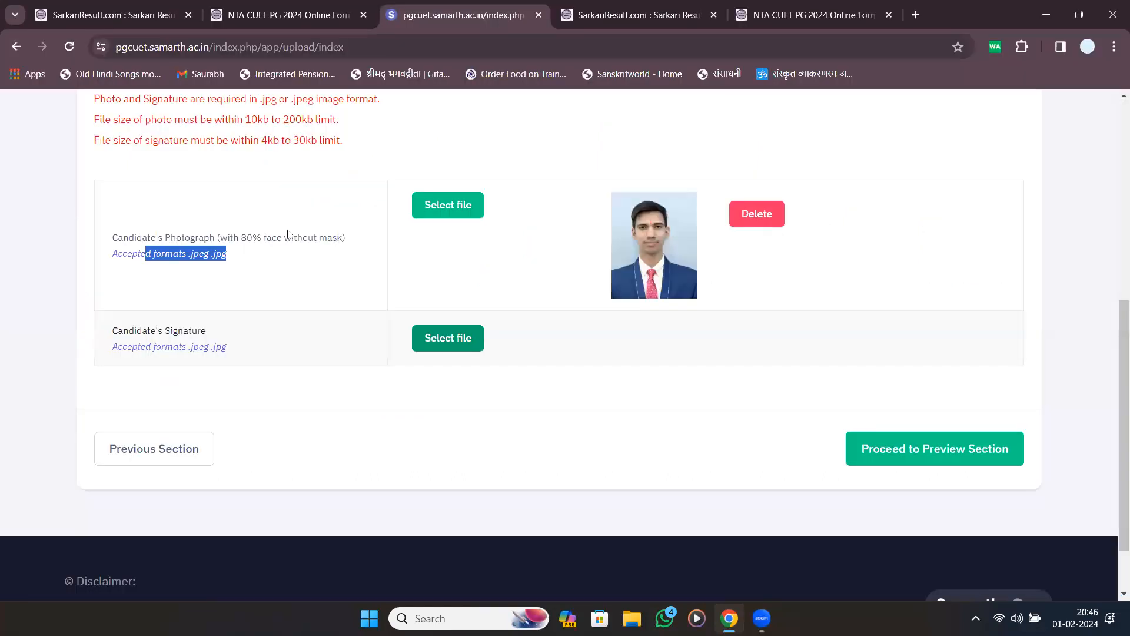
{"action": "left_click", "coordinate": [777, 336]}
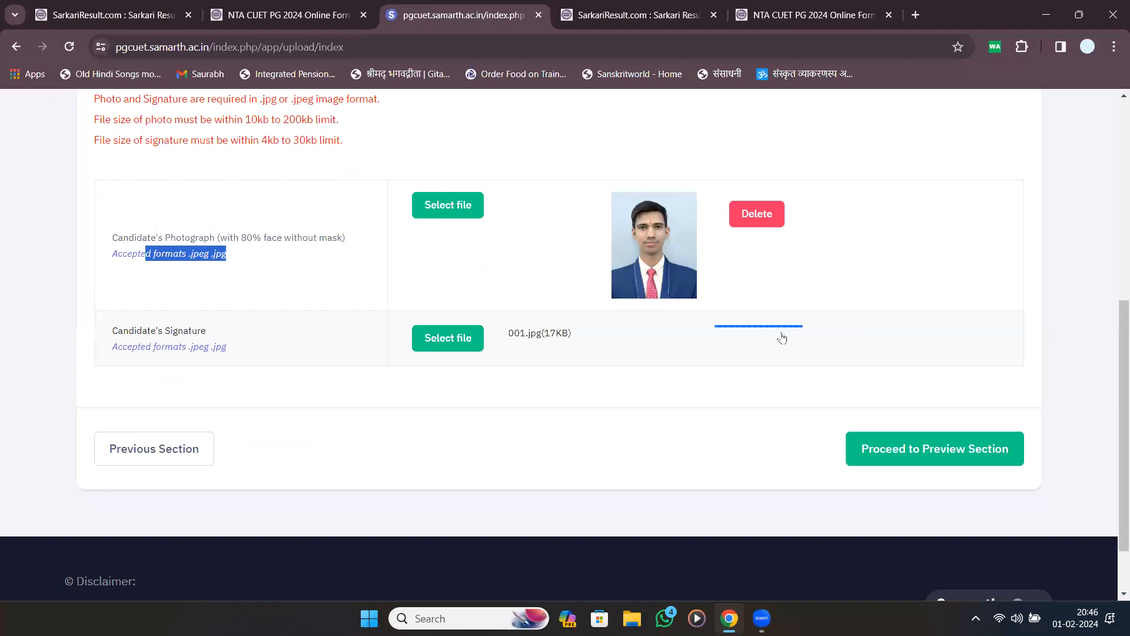
Proceed to the preview section and review the whole application form down to the final declarations and payment option
{"action": "scroll", "coordinate": [976, 400], "scroll_direction": "down", "scroll_amount": 2}
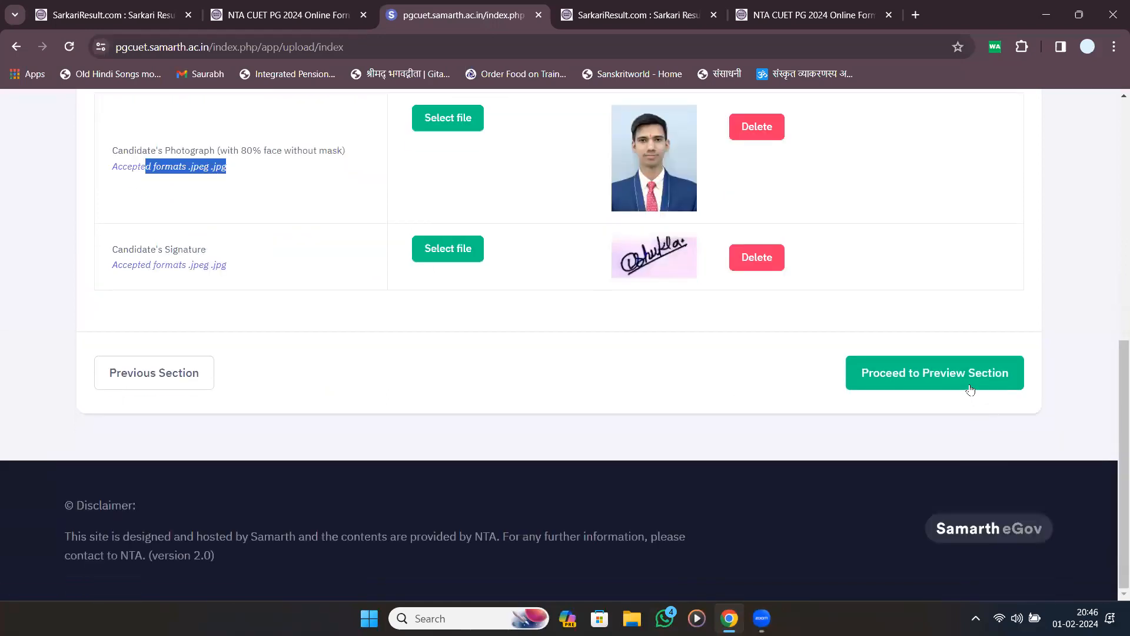
{"action": "left_click", "coordinate": [970, 390]}
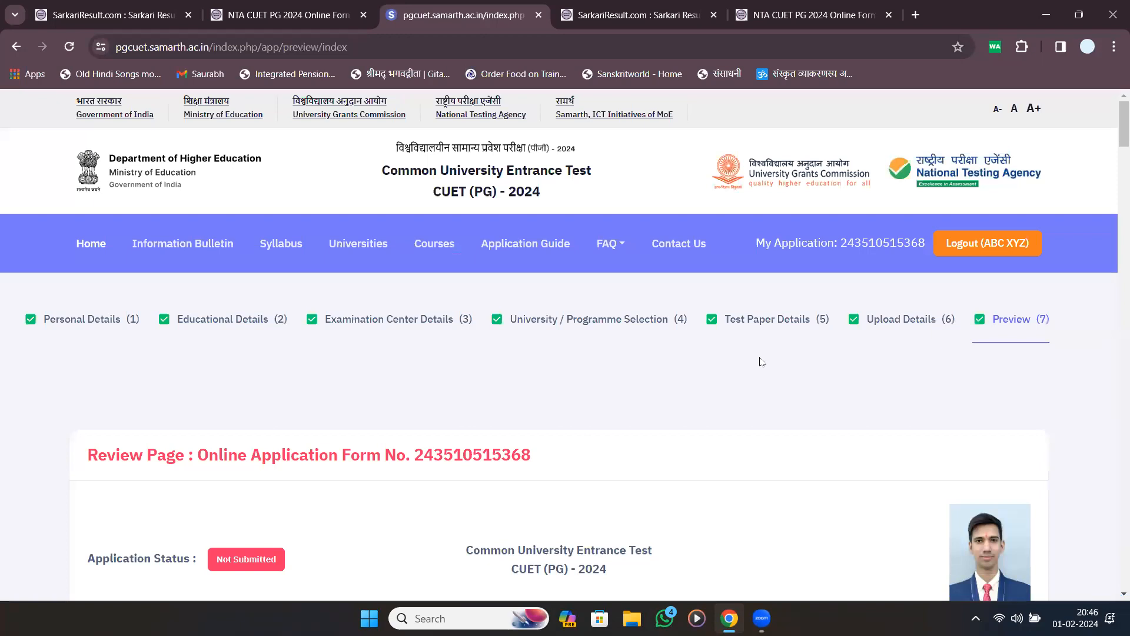
{"action": "scroll", "coordinate": [774, 375], "scroll_direction": "down", "scroll_amount": 7}
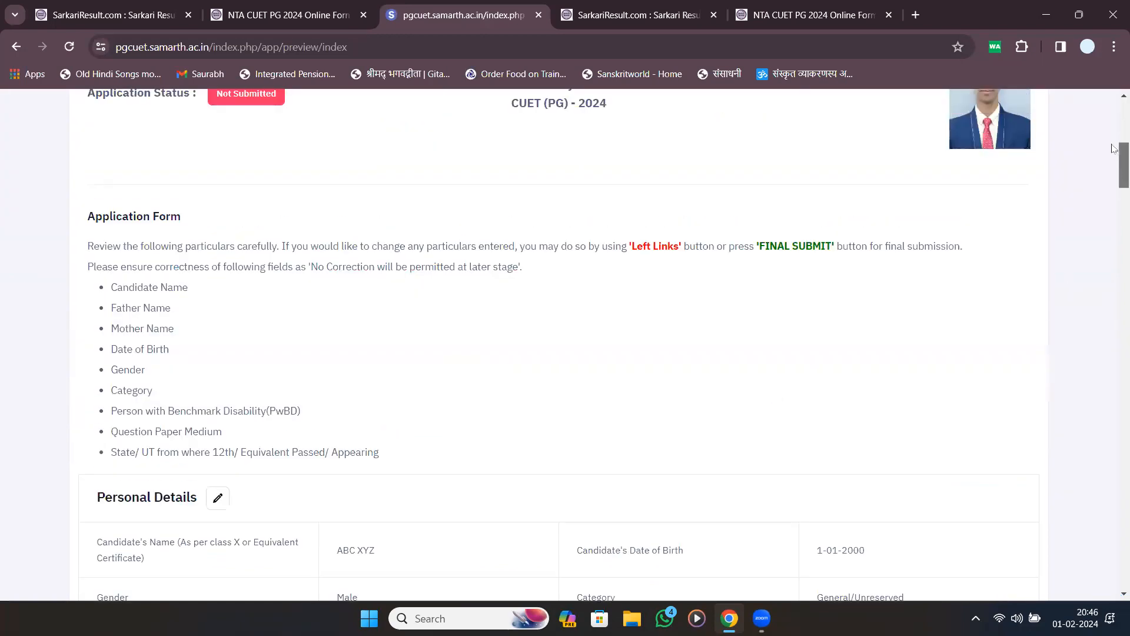
{"action": "scroll", "coordinate": [1114, 163], "scroll_direction": "up", "scroll_amount": 3}
{"action": "scroll", "coordinate": [1115, 163], "scroll_direction": "down", "scroll_amount": 16}
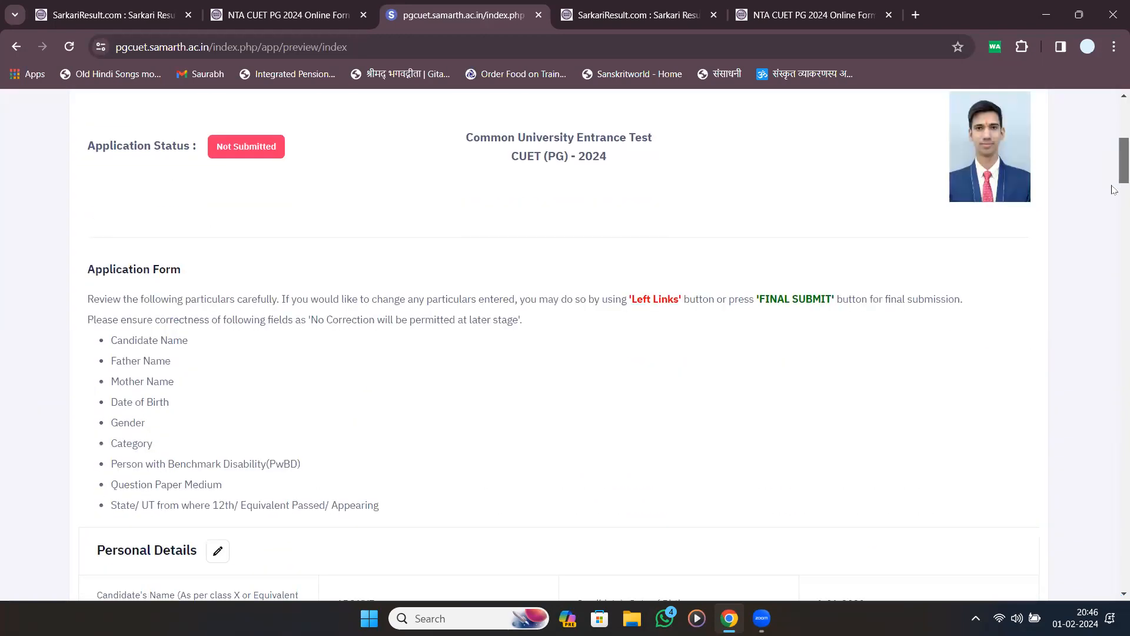
{"action": "scroll", "coordinate": [1115, 284], "scroll_direction": "down", "scroll_amount": 20}
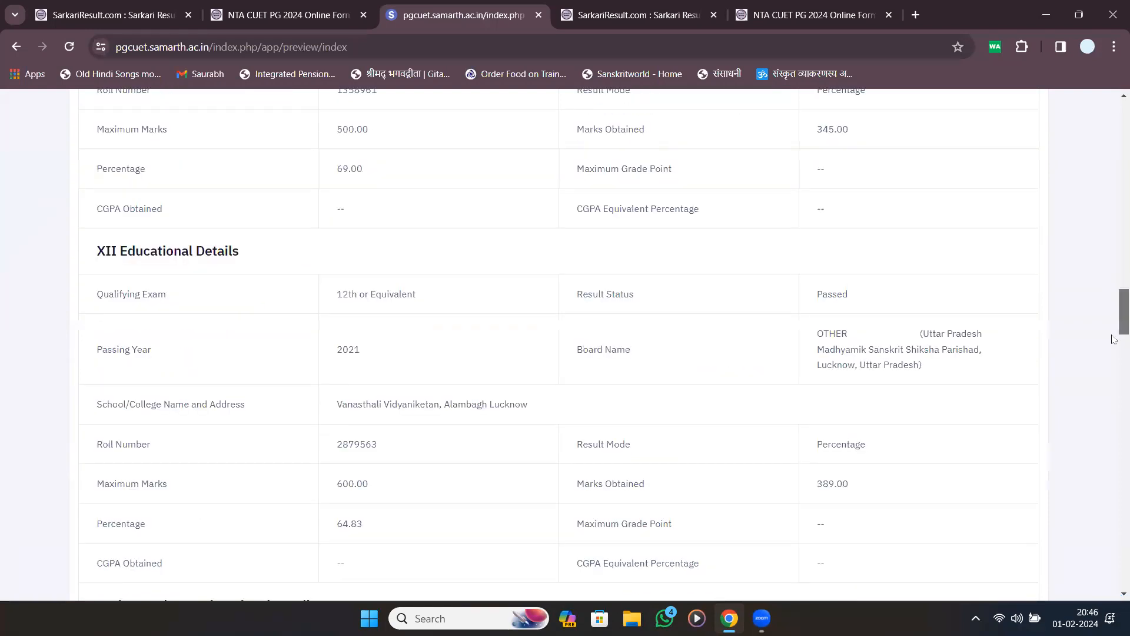
{"action": "scroll", "coordinate": [1115, 452], "scroll_direction": "down", "scroll_amount": 15}
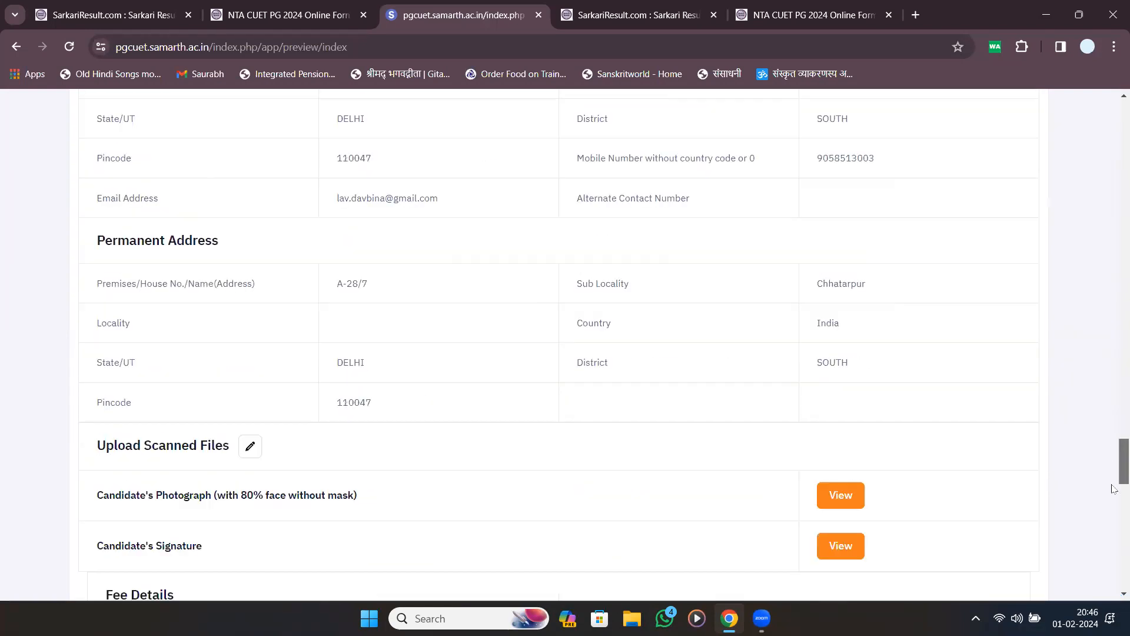
{"action": "scroll", "coordinate": [1115, 547], "scroll_direction": "down", "scroll_amount": 10}
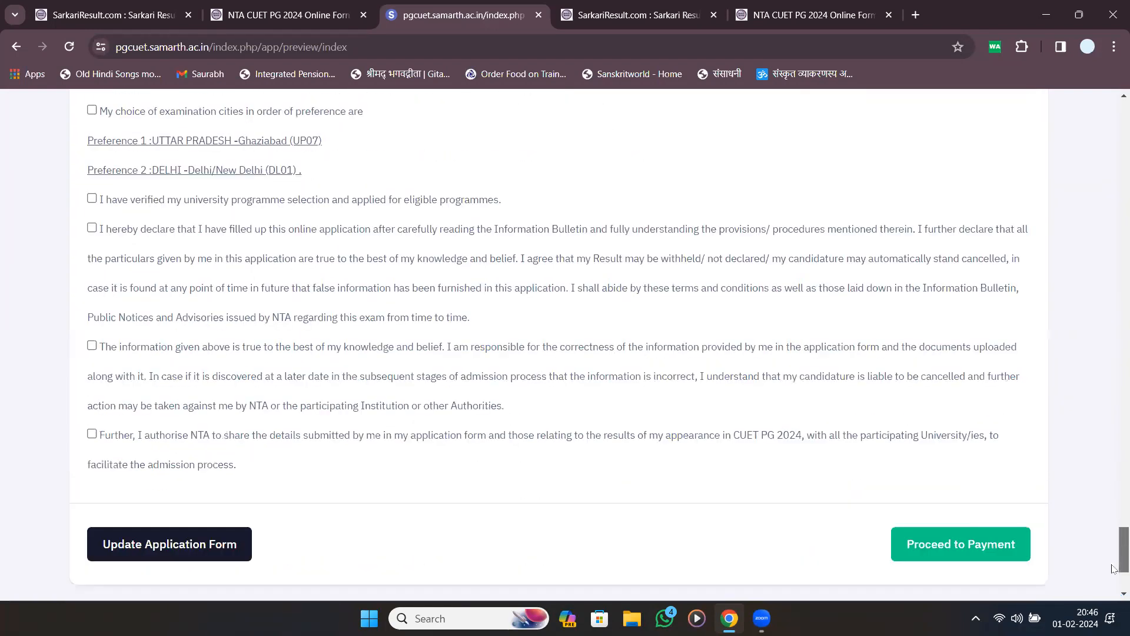
{"action": "left_click_drag", "start_coordinate": [1114, 575], "coordinate": [1114, 100]}
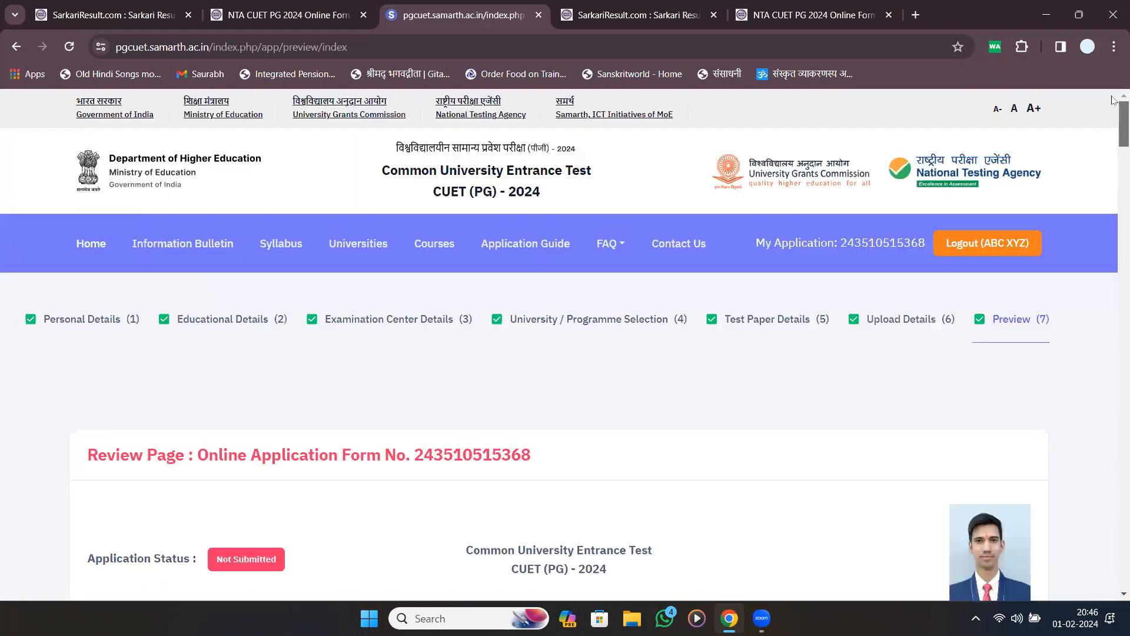
Log out of the candidate's application account and open the sign-in page for registered candidates
{"action": "left_click", "coordinate": [1014, 242]}
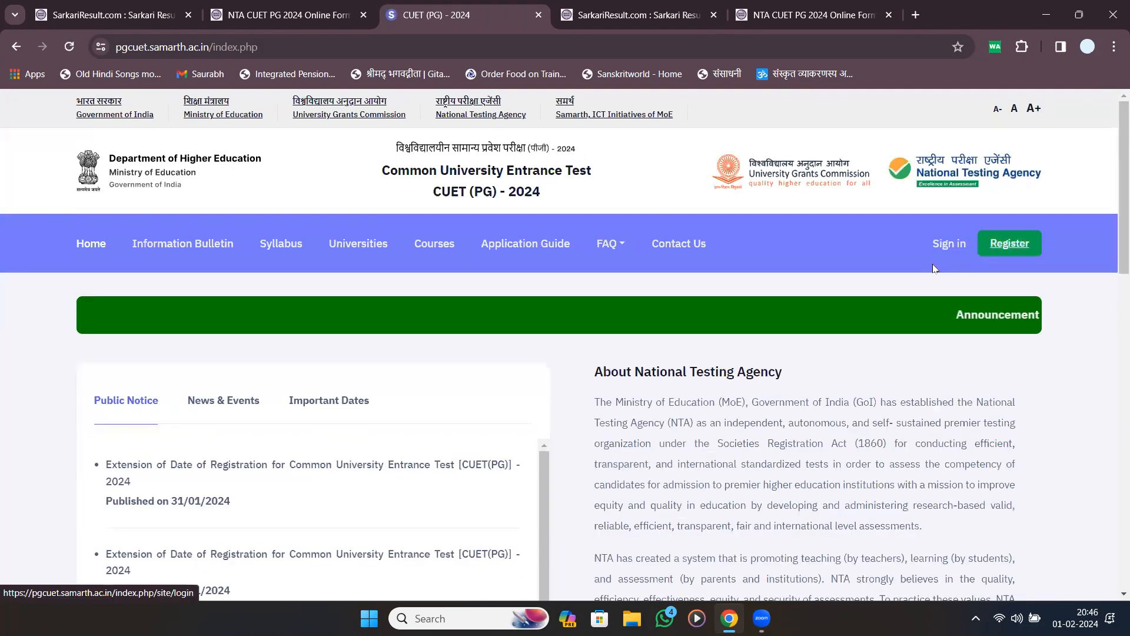
{"action": "left_click", "coordinate": [994, 246]}
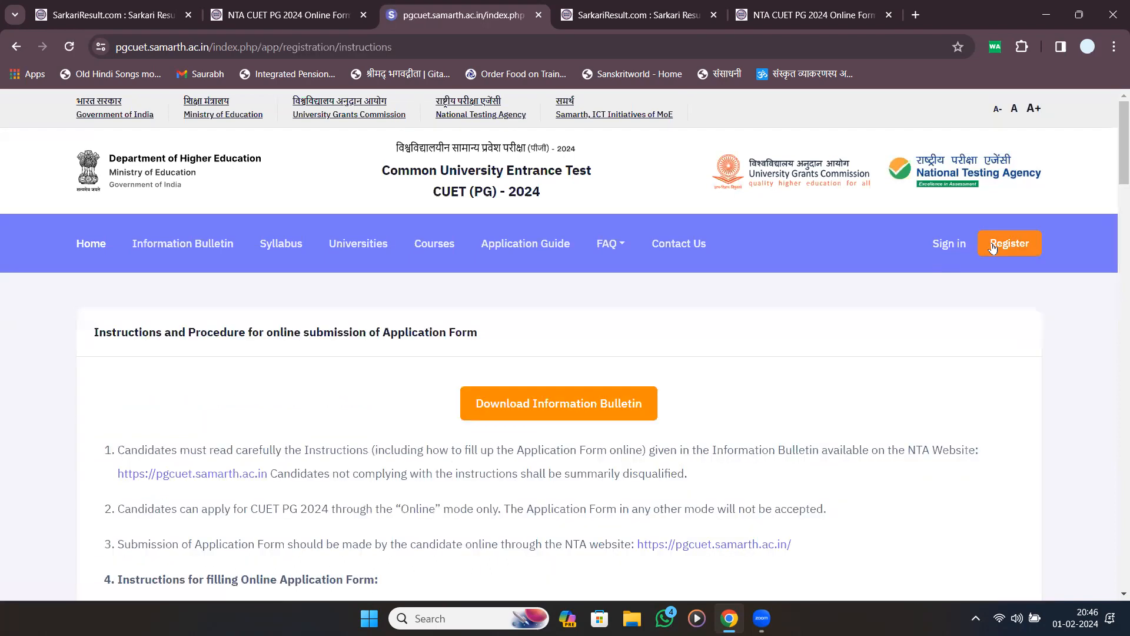
{"action": "left_click", "coordinate": [948, 244]}
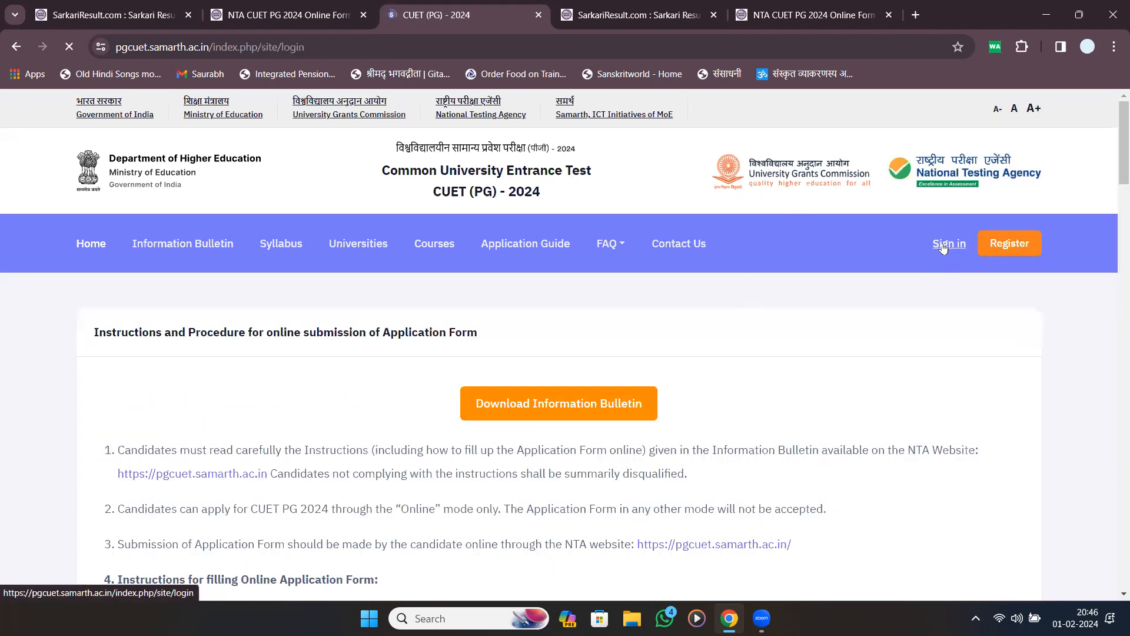
Enter the copied application number from the clipboard history and the account password in the sign-in form
{"action": "left_click", "coordinate": [574, 410]}
{"action": "key", "text": "ctrl+v"}
{"action": "key", "text": "ctrl+a"}
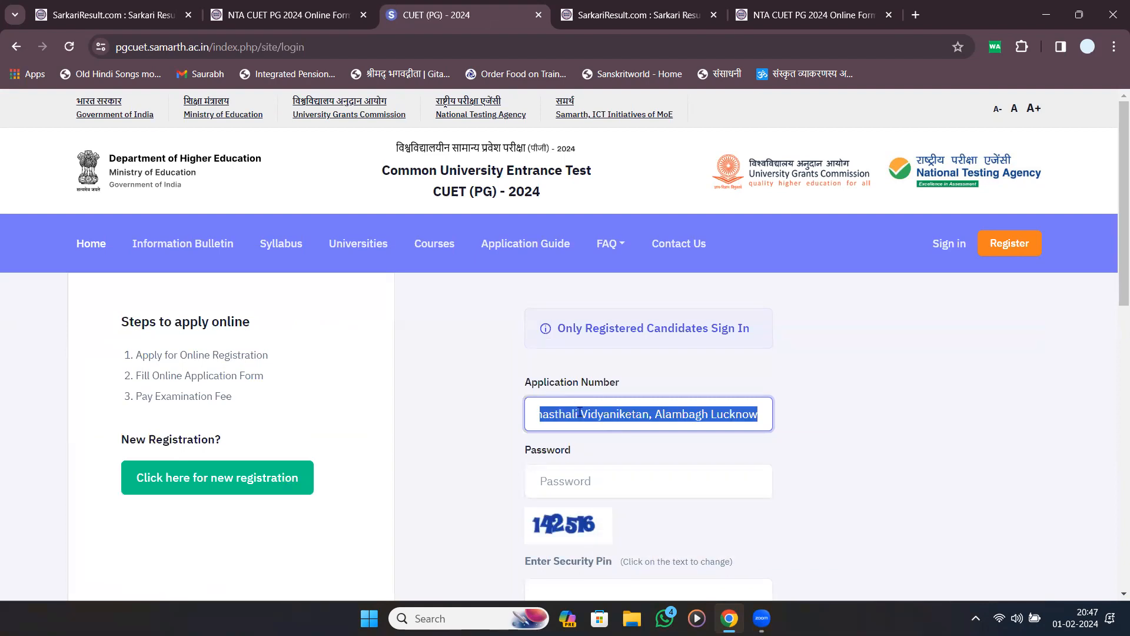
{"action": "key", "text": "super+v"}
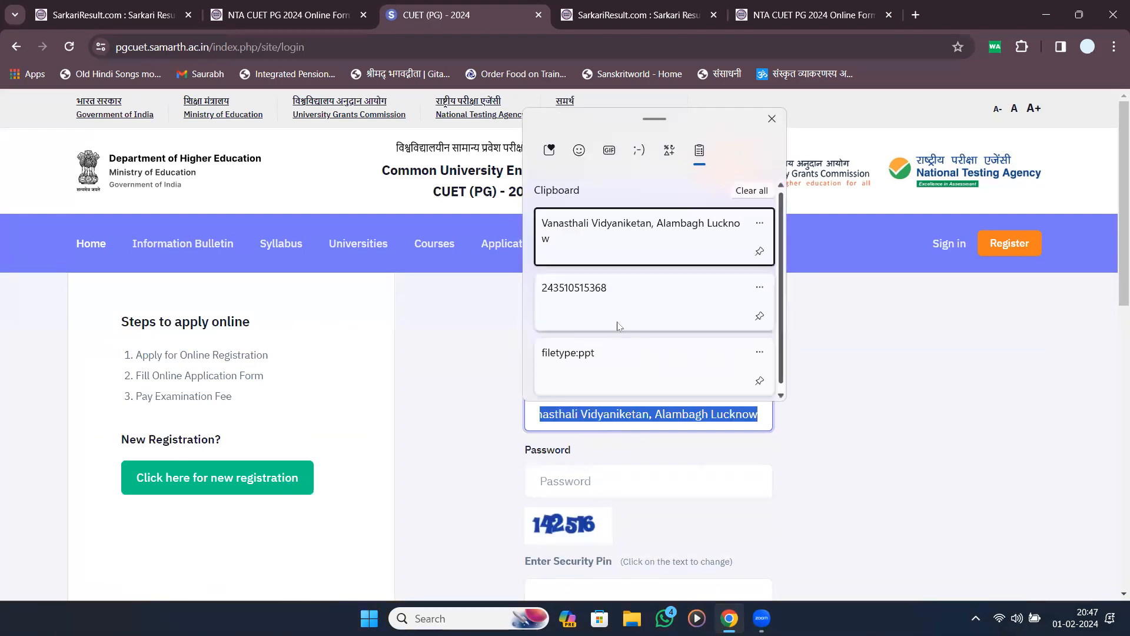
{"action": "left_click", "coordinate": [616, 314]}
{"action": "left_click", "coordinate": [611, 478]}
{"action": "type", "text": "a"}
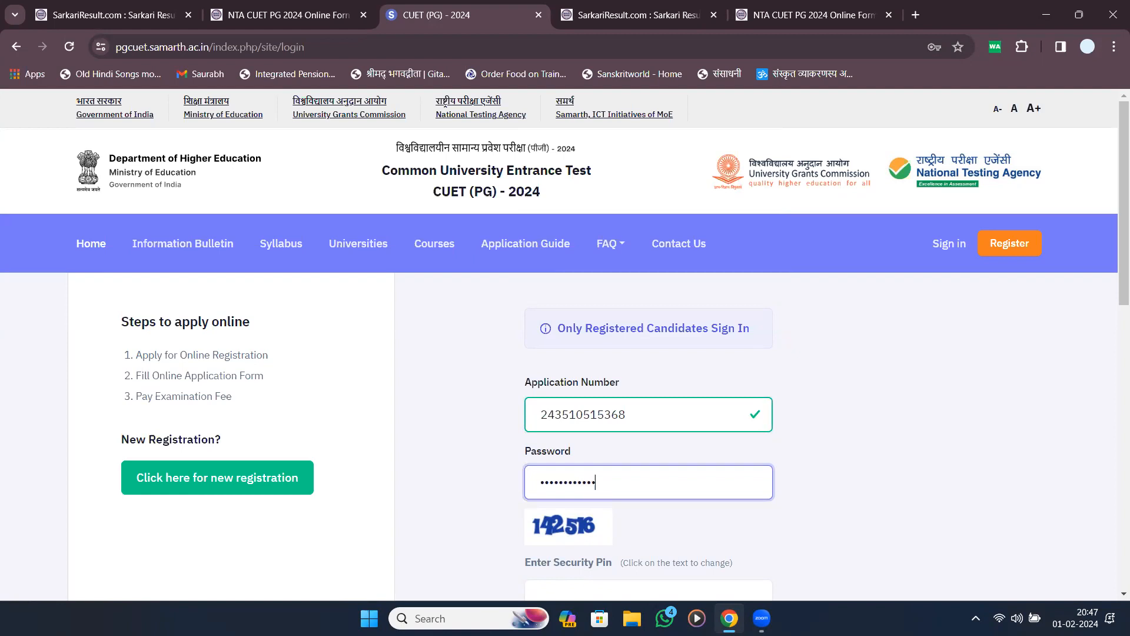
{"action": "key", "text": "Return"}
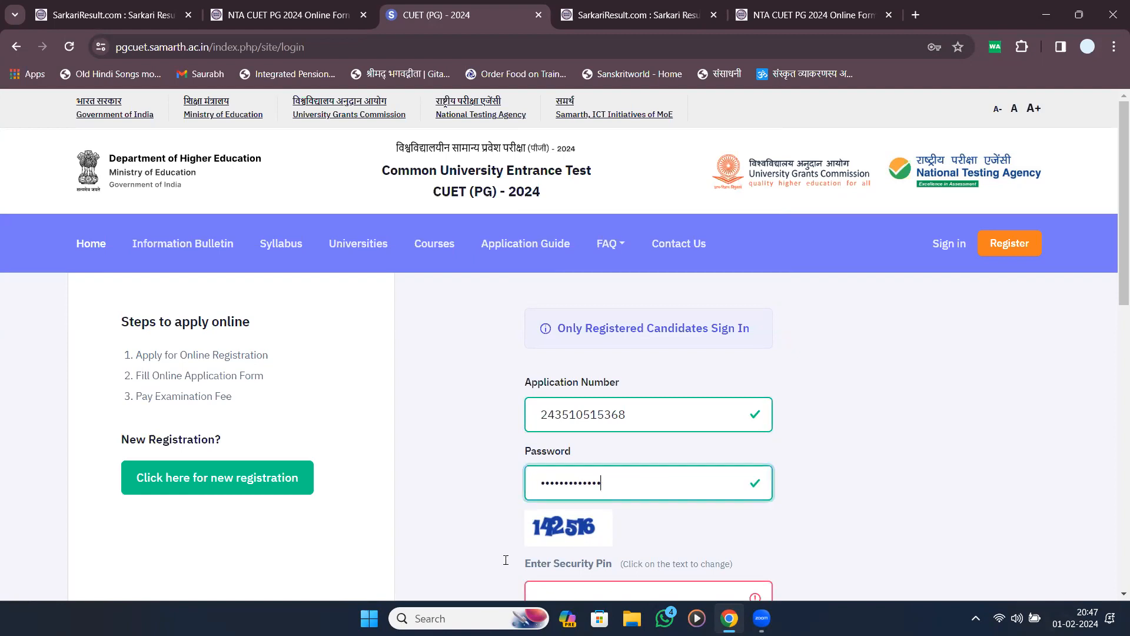
Enter the displayed security pin and log in to the application account
{"action": "scroll", "coordinate": [557, 531], "scroll_direction": "down", "scroll_amount": 4}
{"action": "left_click", "coordinate": [608, 367]}
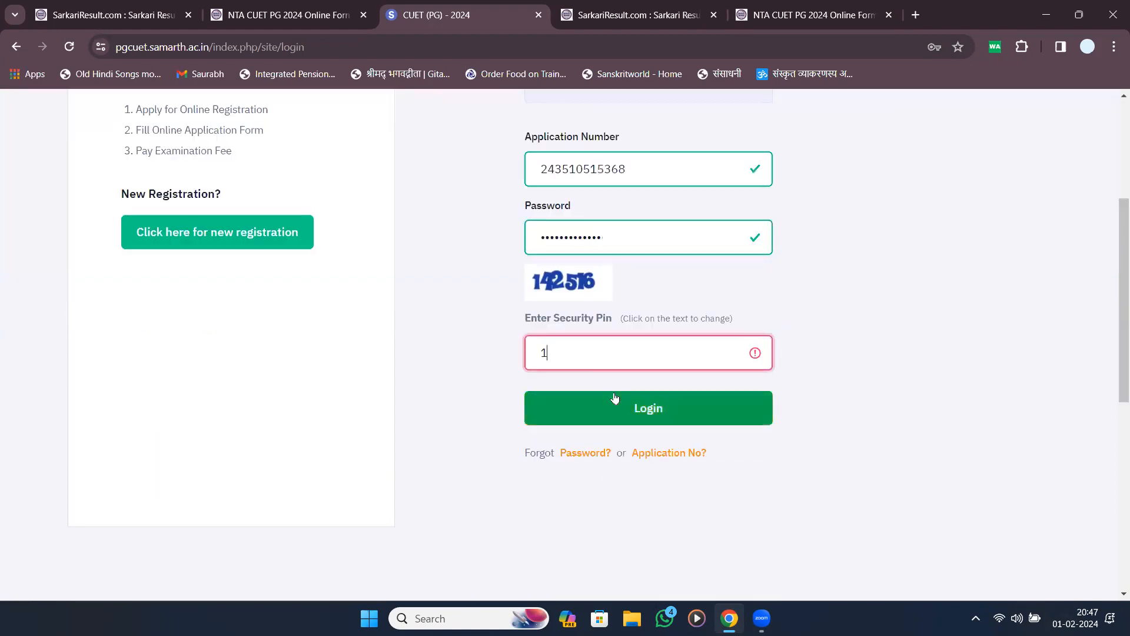
{"action": "type", "text": "142516"}
{"action": "key", "text": "Return"}
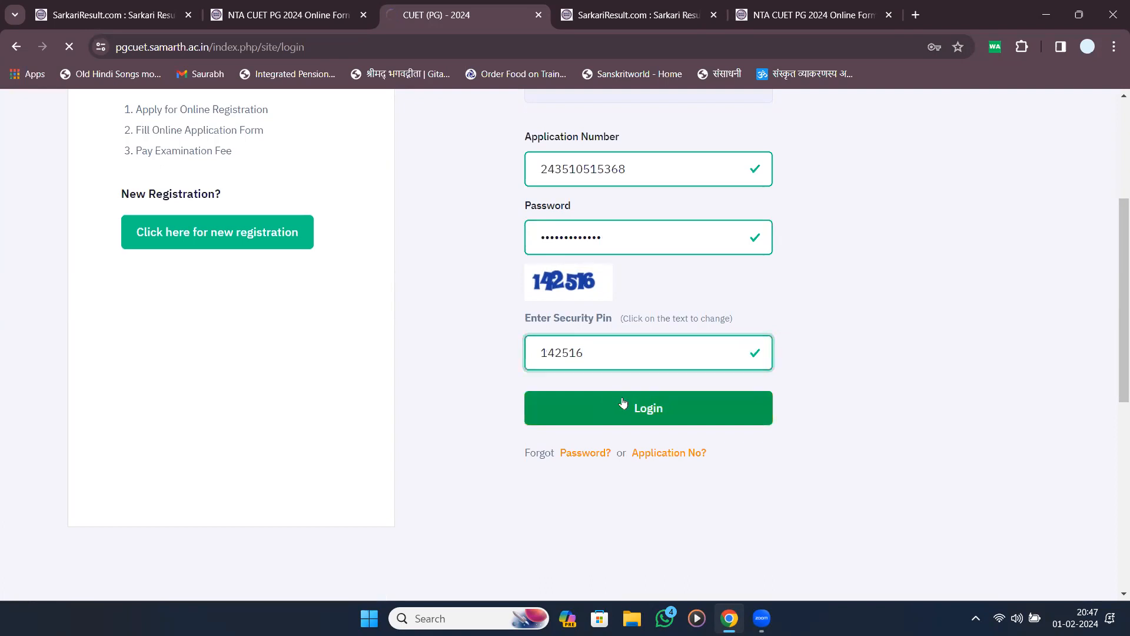
{"action": "left_click", "coordinate": [649, 414]}
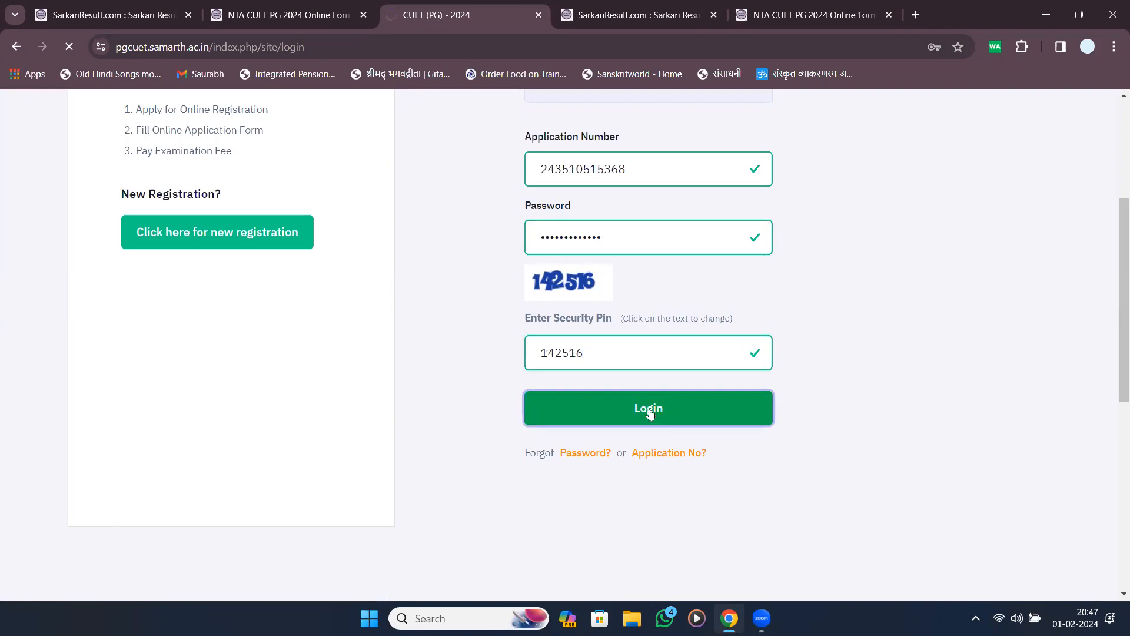
Continue to the application form and go through its completed sections to the Preview page
{"action": "scroll", "coordinate": [652, 412], "scroll_direction": "down", "scroll_amount": 8}
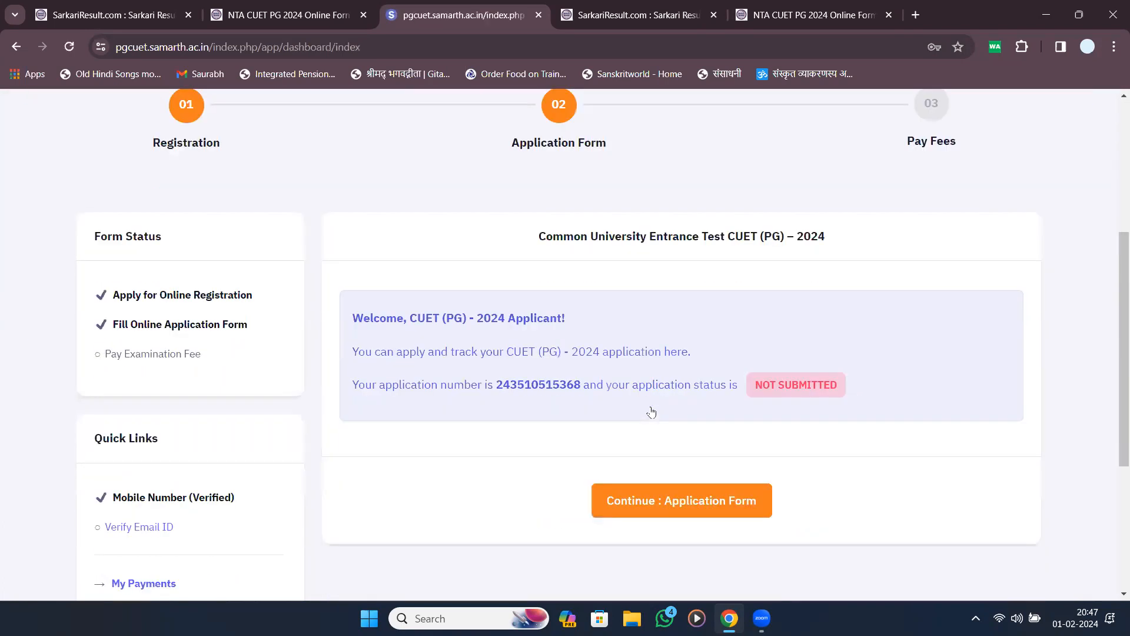
{"action": "left_click", "coordinate": [693, 308]}
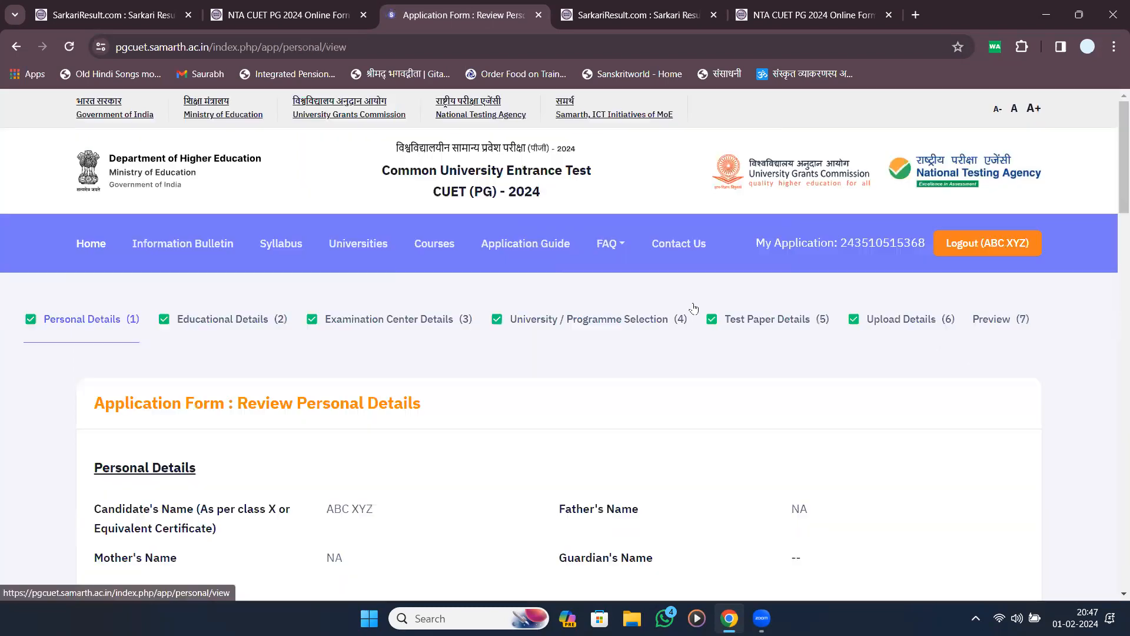
{"action": "scroll", "coordinate": [693, 309], "scroll_direction": "down", "scroll_amount": 20}
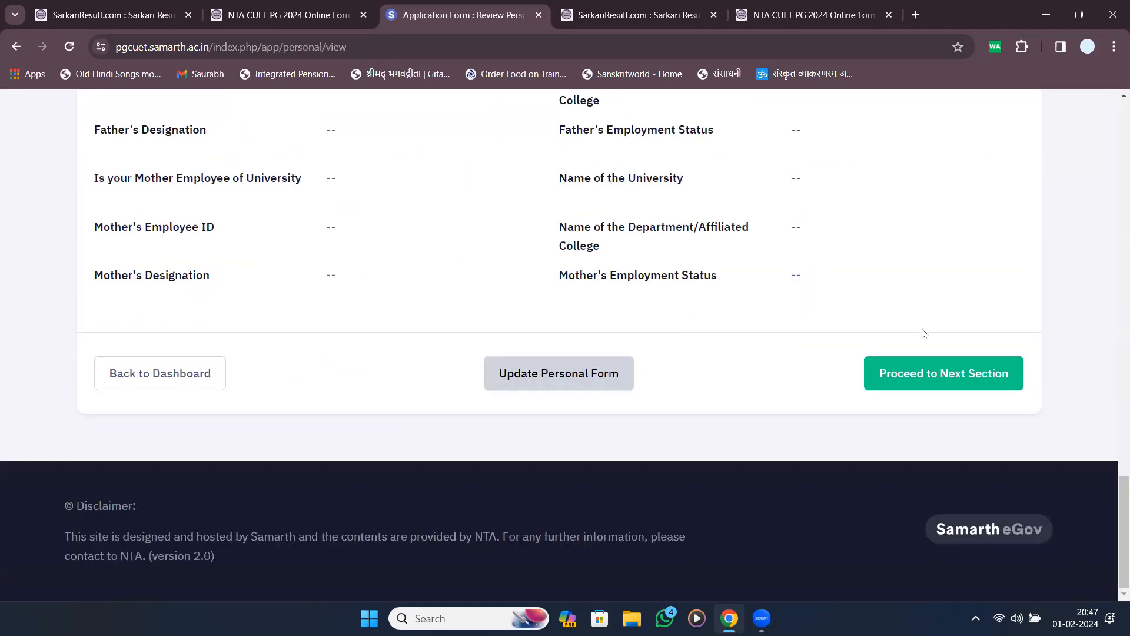
{"action": "left_click", "coordinate": [945, 375]}
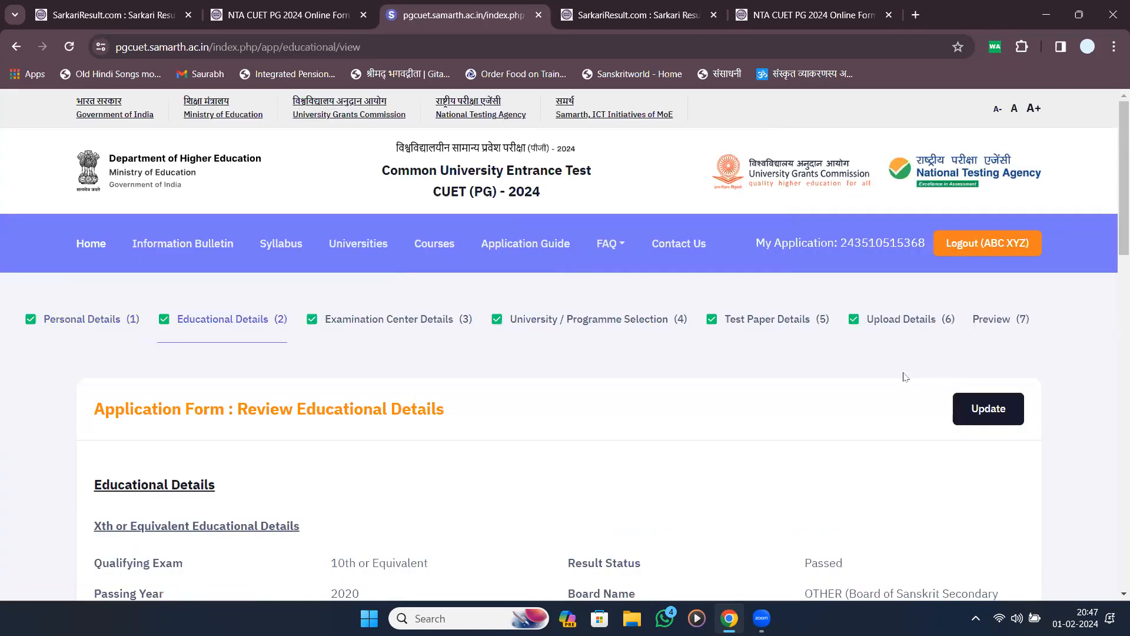
{"action": "scroll", "coordinate": [901, 374], "scroll_direction": "down", "scroll_amount": 15}
{"action": "left_click", "coordinate": [911, 356]}
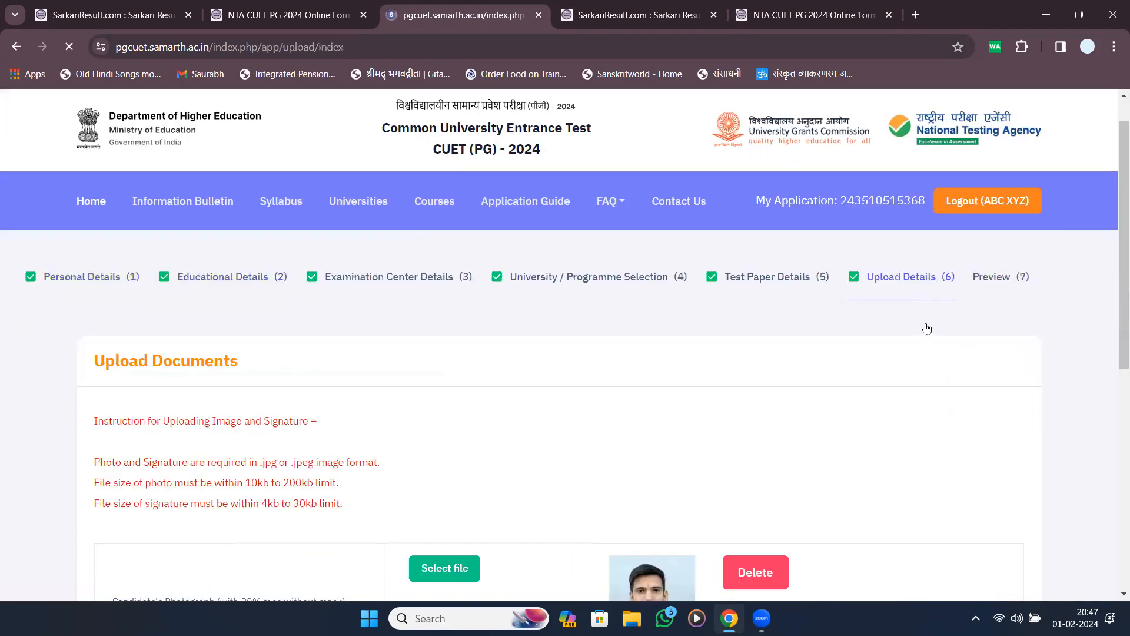
{"action": "scroll", "coordinate": [936, 353], "scroll_direction": "down", "scroll_amount": 10}
{"action": "left_click", "coordinate": [949, 376]}
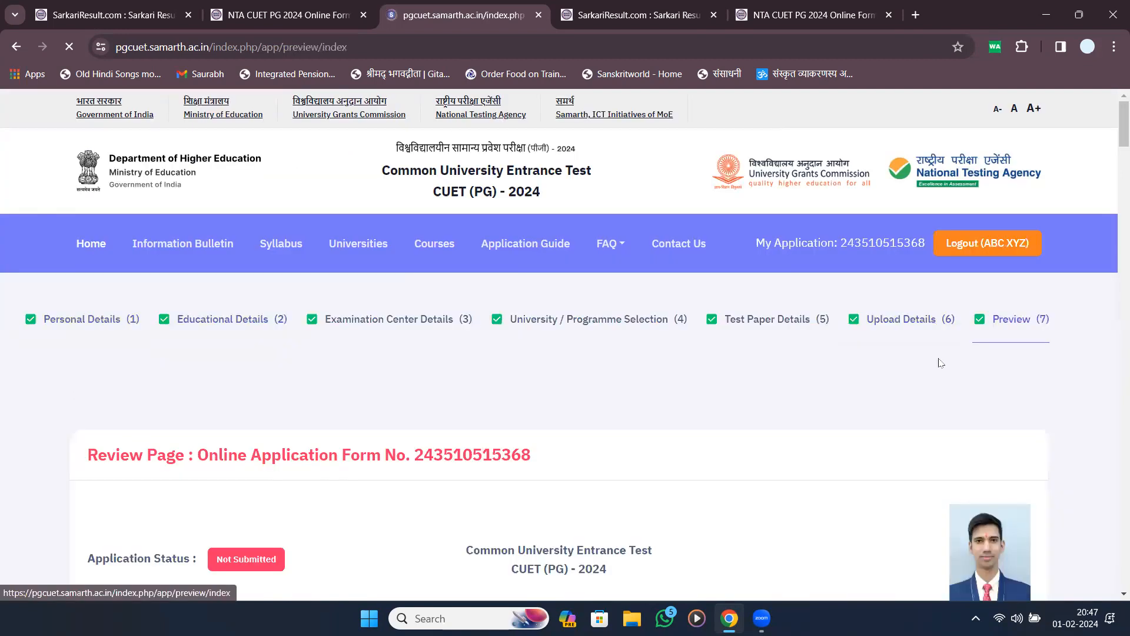
Tick the particulars checklist items from the candidate's name through the choice of examination cities
{"action": "scroll", "coordinate": [940, 363], "scroll_direction": "down", "scroll_amount": 20}
{"action": "scroll", "coordinate": [940, 362], "scroll_direction": "down", "scroll_amount": 20}
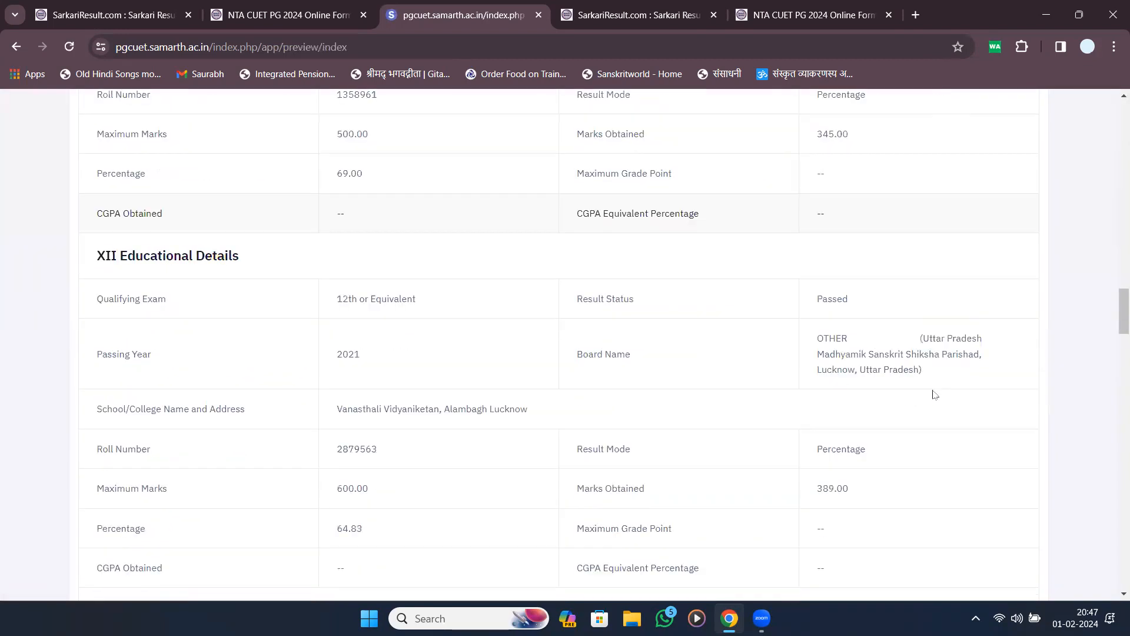
{"action": "scroll", "coordinate": [883, 387], "scroll_direction": "down", "scroll_amount": 10}
{"action": "scroll", "coordinate": [810, 384], "scroll_direction": "up", "scroll_amount": 10}
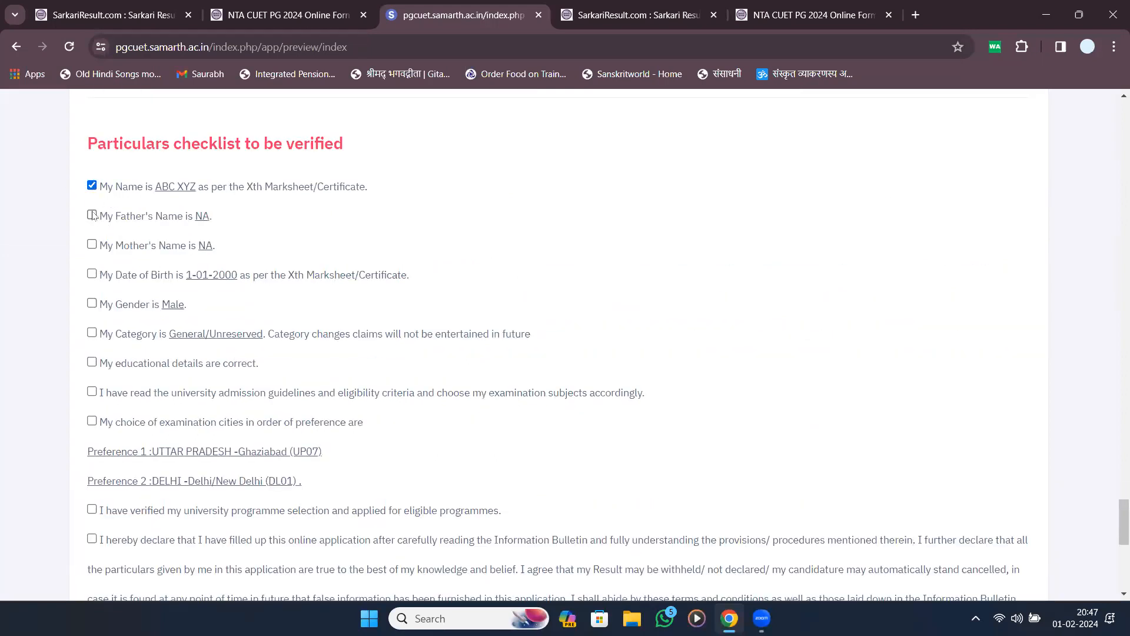
{"action": "left_click", "coordinate": [93, 246]}
{"action": "left_click", "coordinate": [92, 275]}
{"action": "left_click", "coordinate": [93, 334]}
{"action": "left_click", "coordinate": [92, 362]}
{"action": "left_click", "coordinate": [93, 392]}
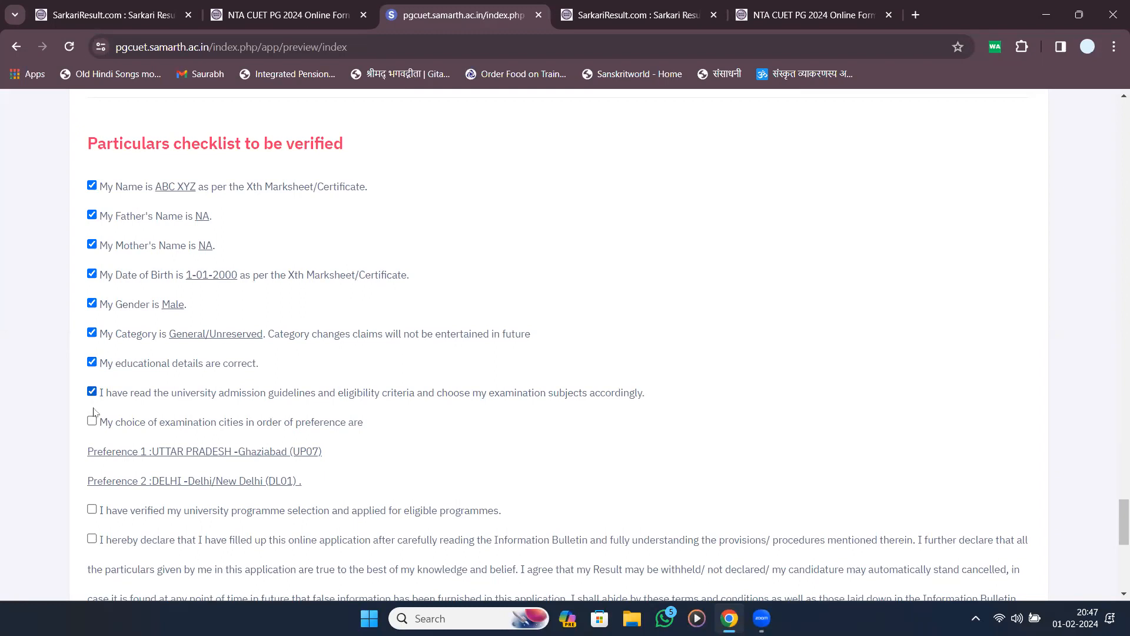
{"action": "left_click", "coordinate": [92, 422]}
{"action": "scroll", "coordinate": [136, 341], "scroll_direction": "down", "scroll_amount": 4}
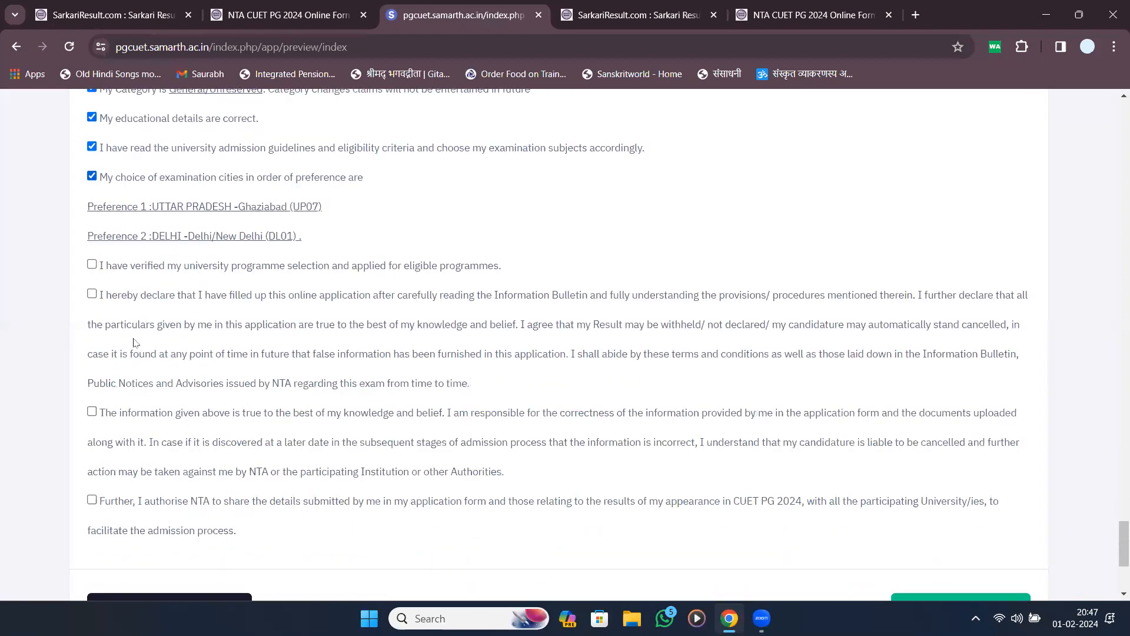
Tick the programme selection item and the three final declarations, and confirm proceeding to payment
{"action": "left_click", "coordinate": [92, 264]}
{"action": "left_click", "coordinate": [92, 296]}
{"action": "left_click", "coordinate": [92, 414]}
{"action": "left_click", "coordinate": [92, 500]}
{"action": "scroll", "coordinate": [143, 390], "scroll_direction": "down", "scroll_amount": 4}
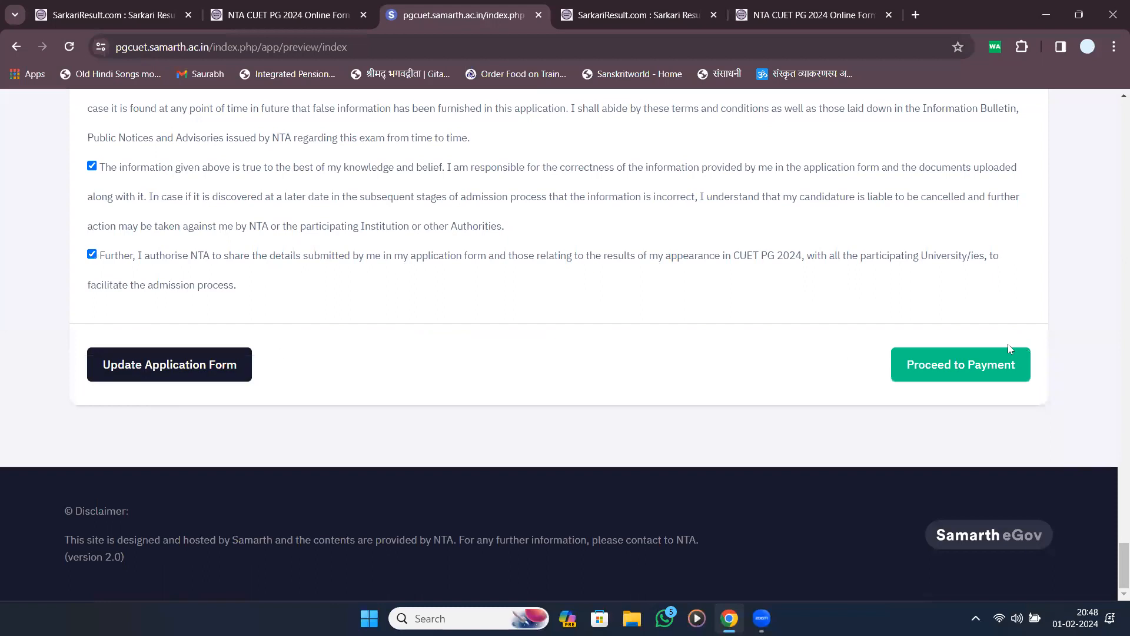
{"action": "left_click", "coordinate": [991, 382]}
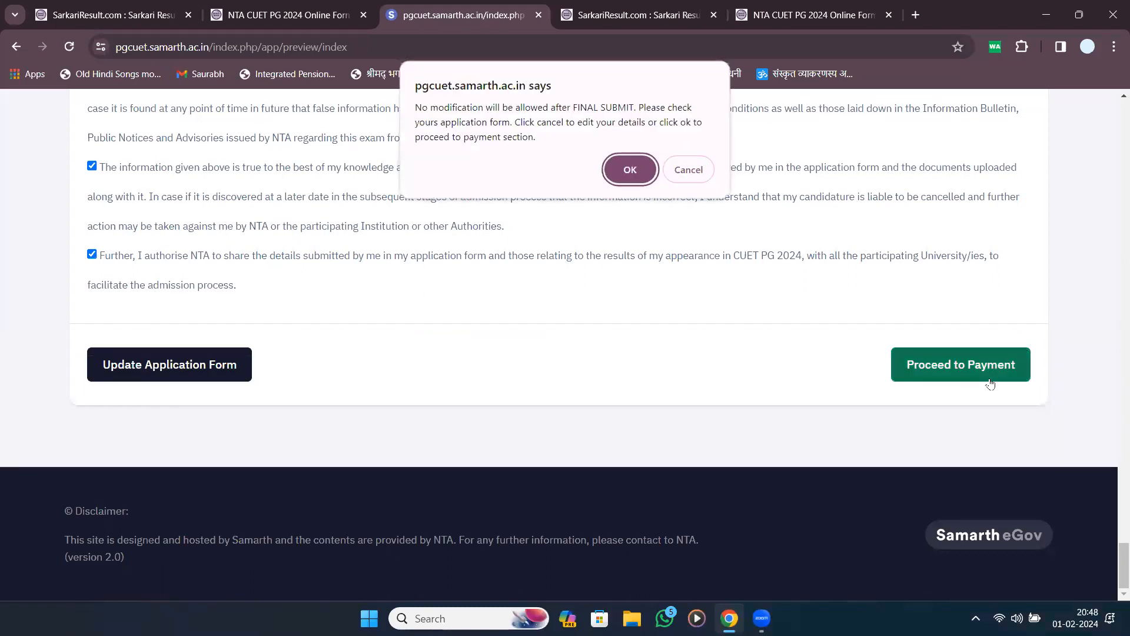
{"action": "key", "text": "Return"}
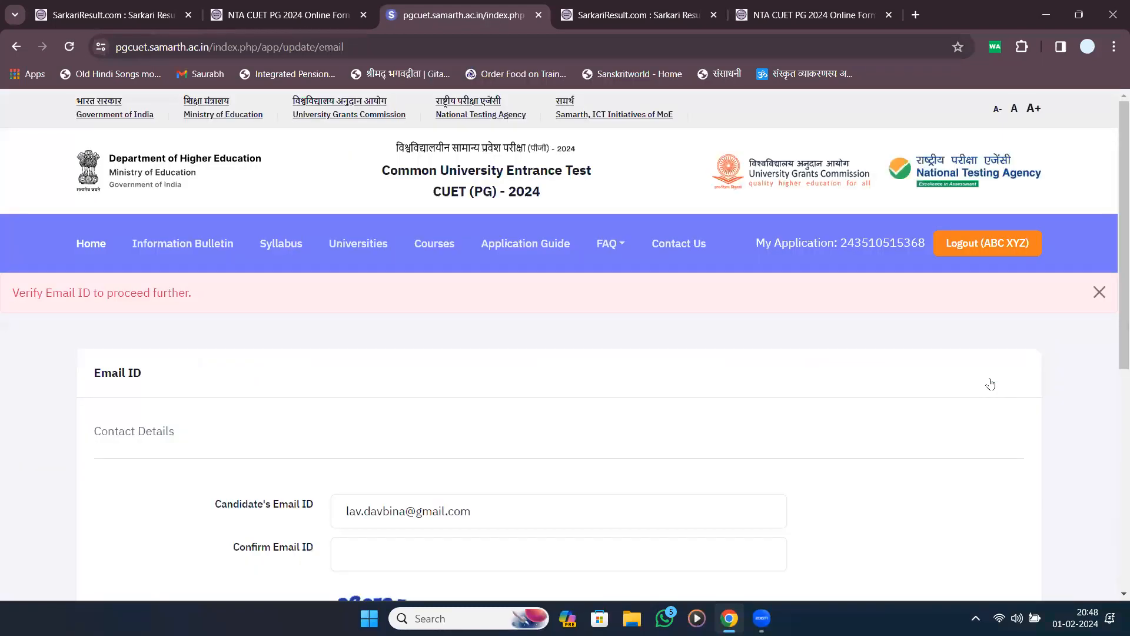
Repeat the candidate's email ID in the confirmation field and submit it with the displayed security pin to request a verification code
{"action": "scroll", "coordinate": [421, 261], "scroll_direction": "down", "scroll_amount": 5}
{"action": "scroll", "coordinate": [446, 353], "scroll_direction": "up", "scroll_amount": 3}
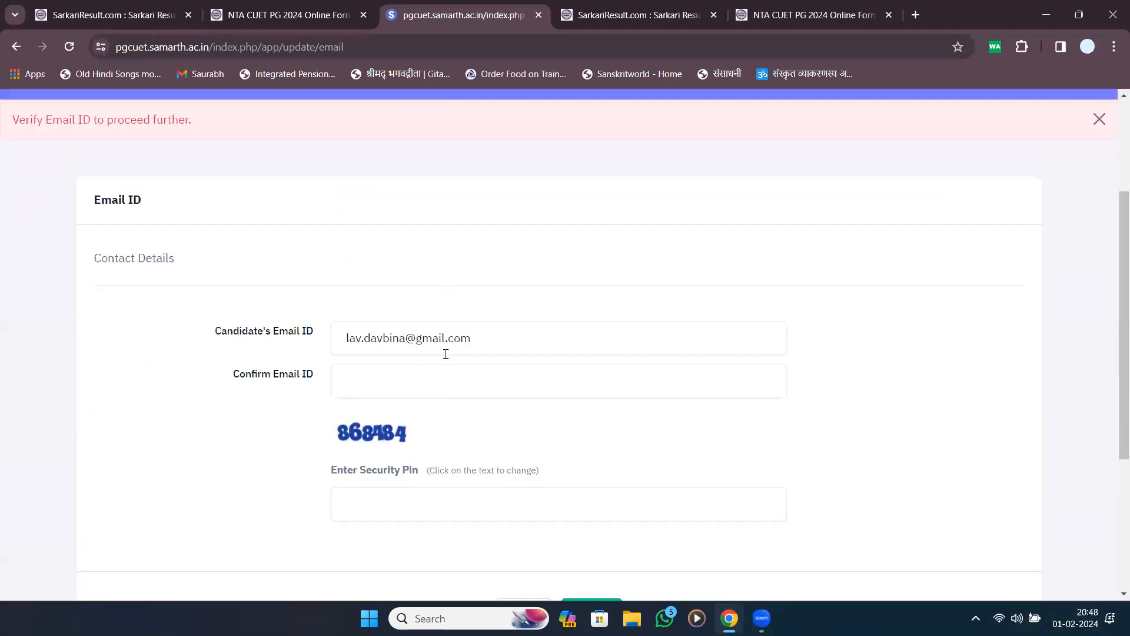
{"action": "left_click_drag", "start_coordinate": [483, 341], "coordinate": [244, 369]}
{"action": "key", "text": "ctrl+c"}
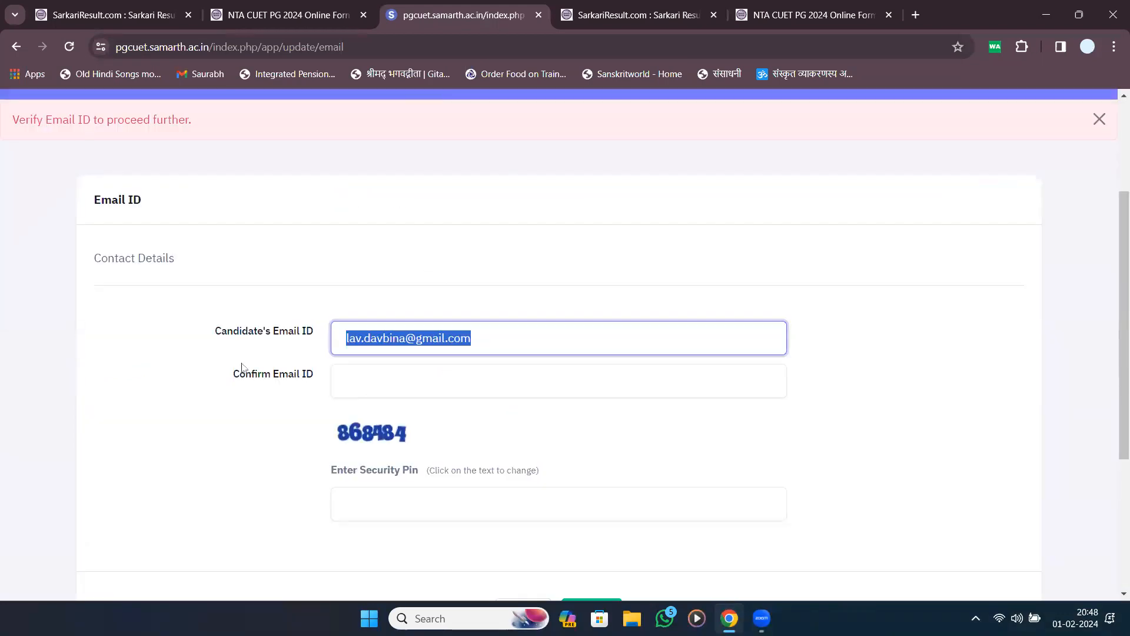
{"action": "key", "text": "Tab"}
{"action": "key", "text": "ctrl+v"}
{"action": "left_click", "coordinate": [353, 516]}
{"action": "type", "text": "8484"}
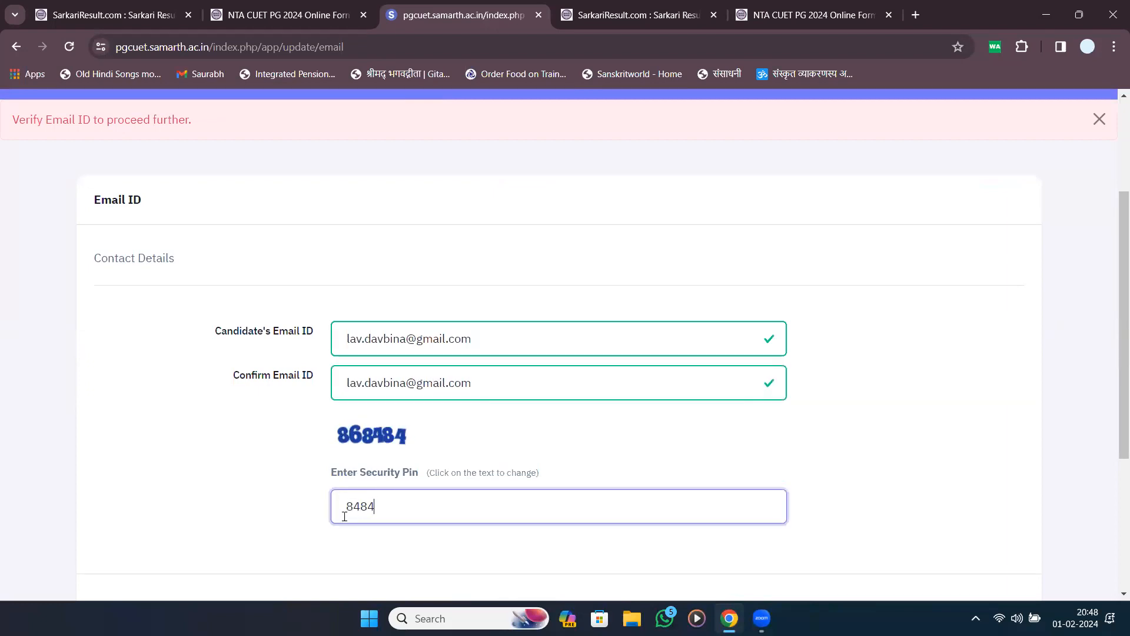
{"action": "type", "text": "48"}
{"action": "scroll", "coordinate": [559, 508], "scroll_direction": "down", "scroll_amount": 4}
{"action": "left_click", "coordinate": [595, 380]}
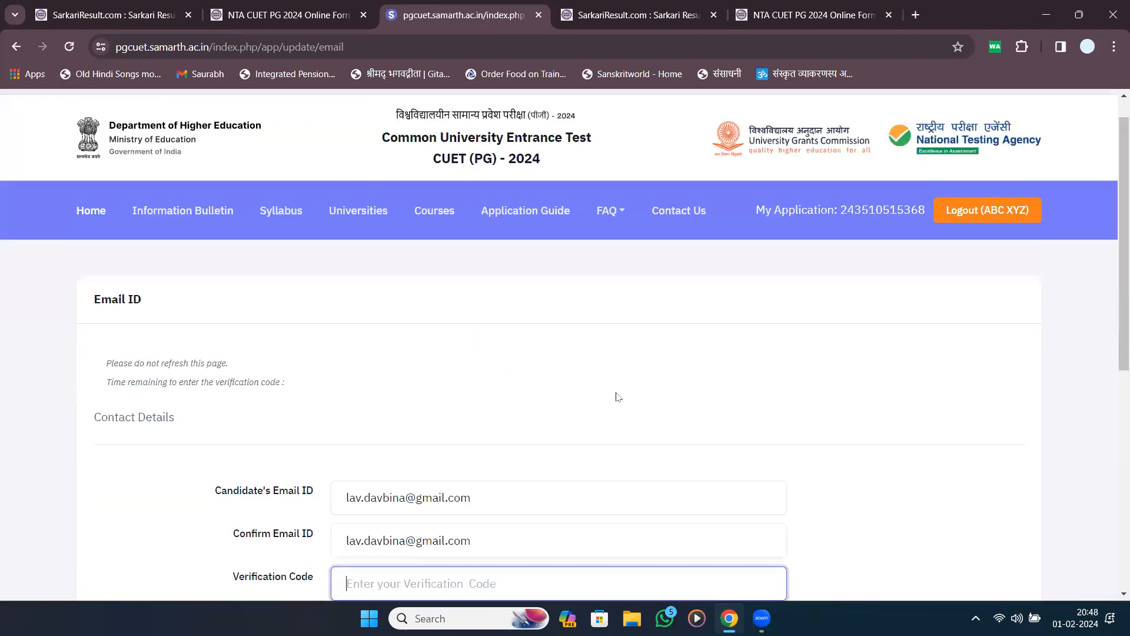
Enter the received verification code and the displayed security pin to verify the candidate's email ID
{"action": "scroll", "coordinate": [617, 396], "scroll_direction": "down", "scroll_amount": 7}
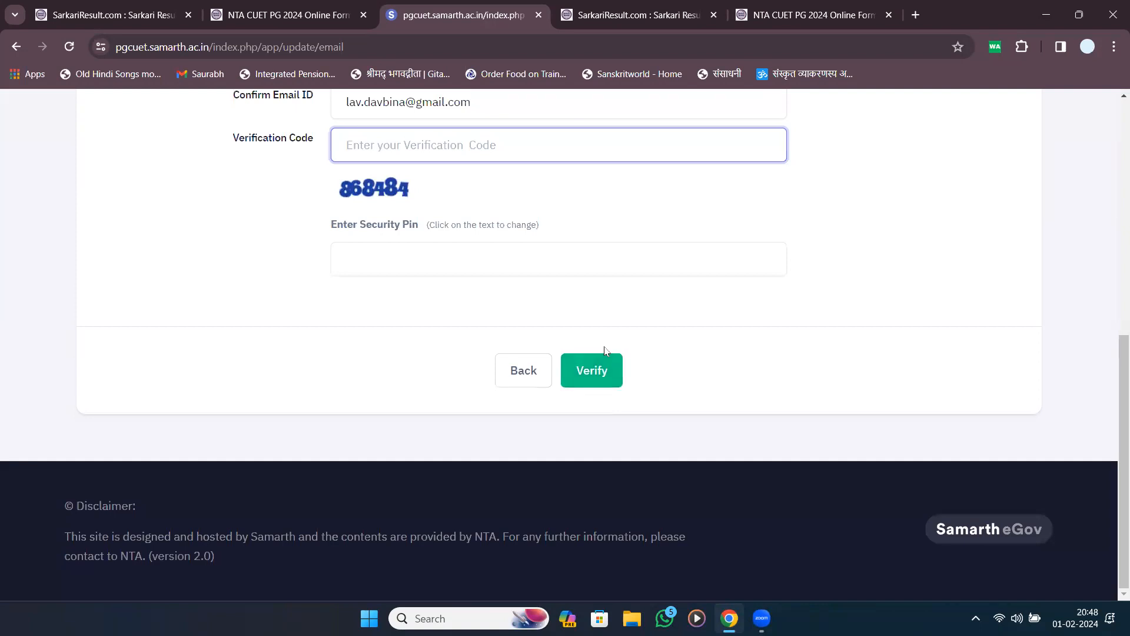
{"action": "scroll", "coordinate": [605, 346], "scroll_direction": "up", "scroll_amount": 4}
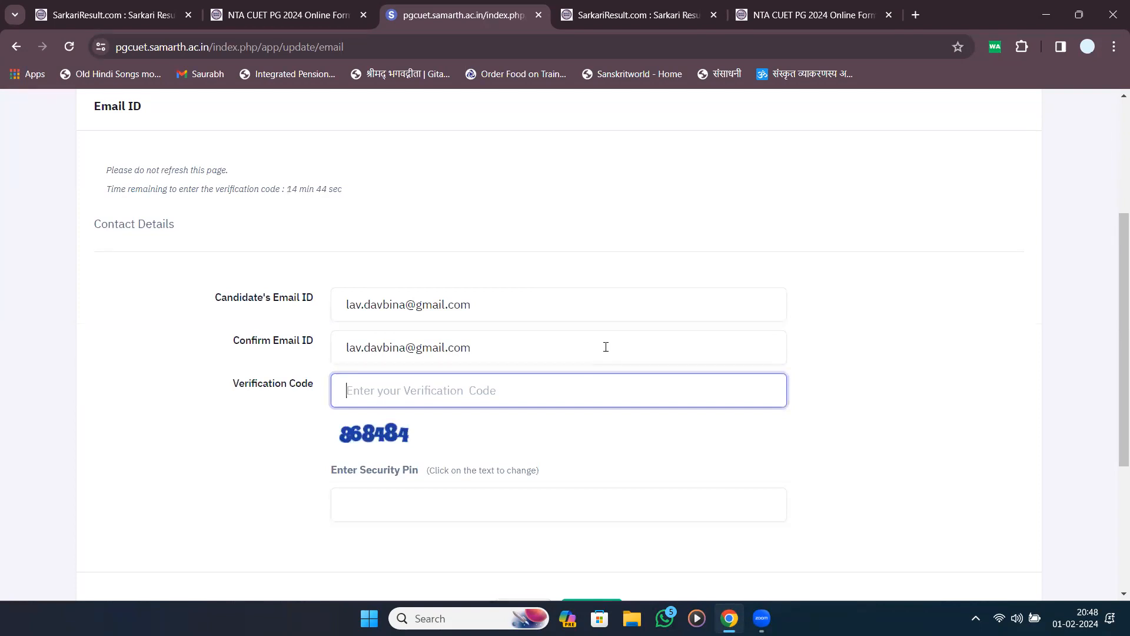
{"action": "key", "text": "Tab"}
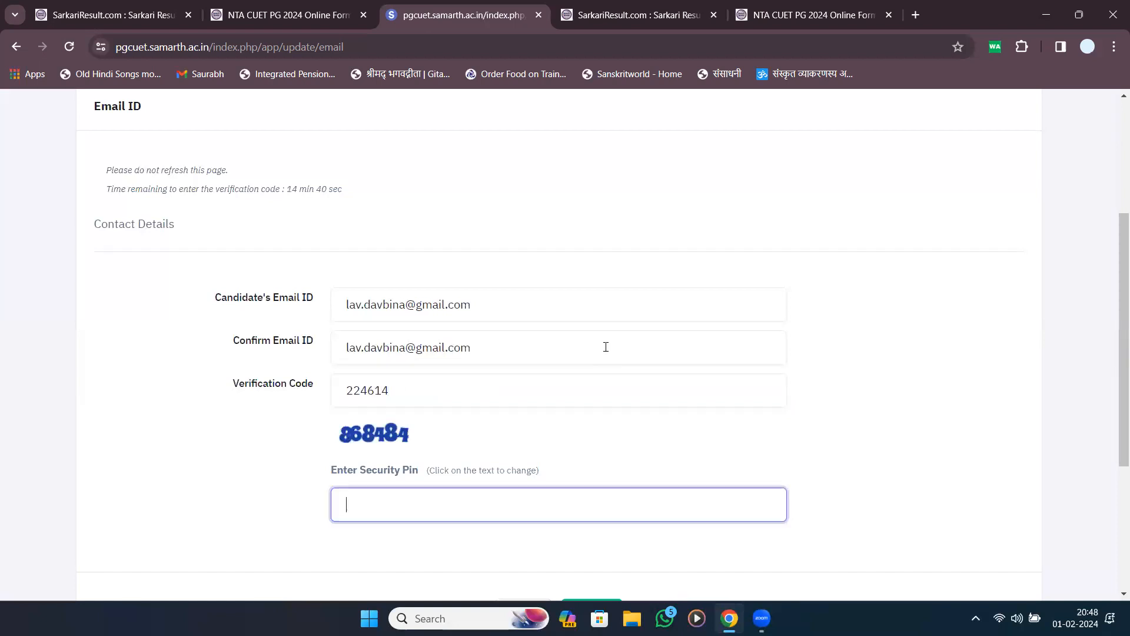
{"action": "scroll", "coordinate": [626, 348], "scroll_direction": "down", "scroll_amount": 4}
{"action": "left_click", "coordinate": [597, 371]}
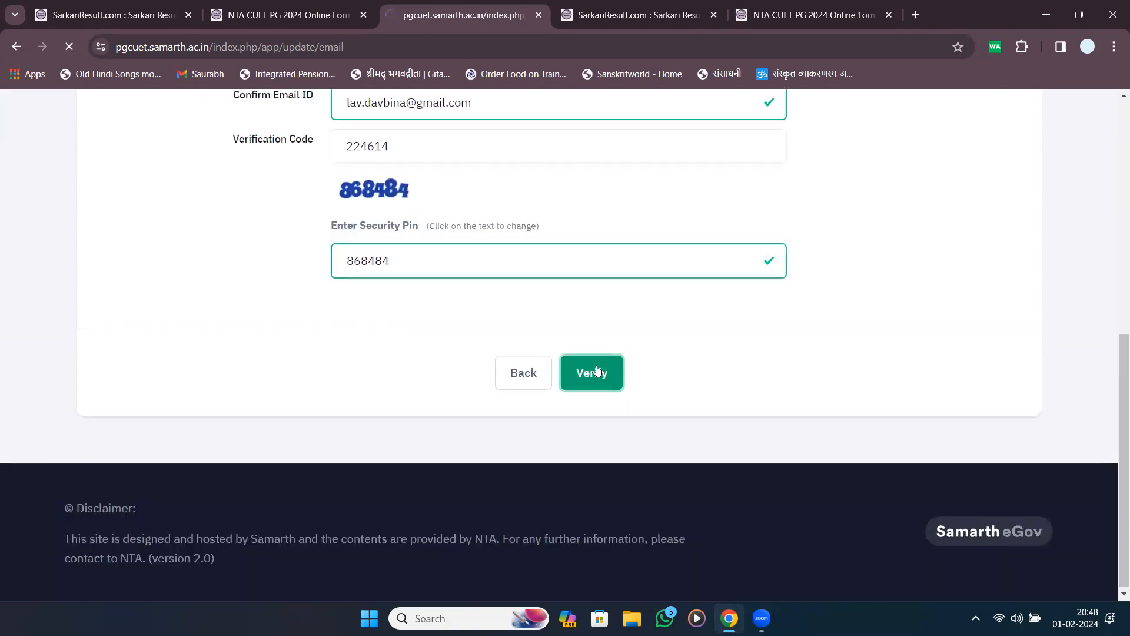
Continue from the dashboard to the application form and open its Preview section by way of Upload Details
{"action": "scroll", "coordinate": [588, 366], "scroll_direction": "down", "scroll_amount": 3}
{"action": "scroll", "coordinate": [621, 394], "scroll_direction": "down", "scroll_amount": 4}
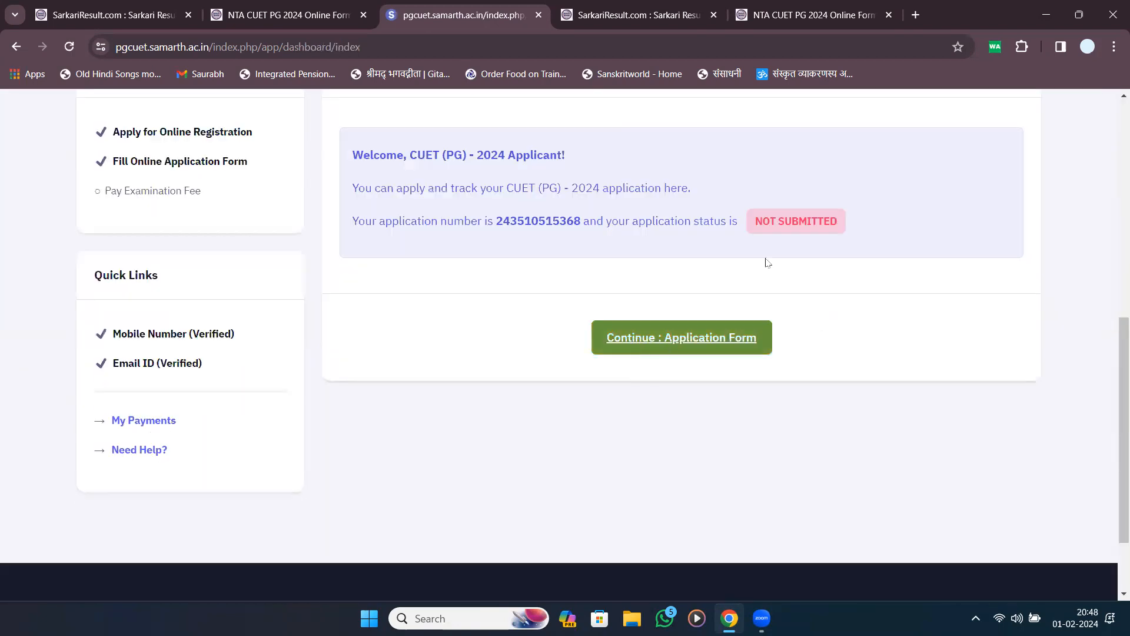
{"action": "left_click", "coordinate": [628, 331]}
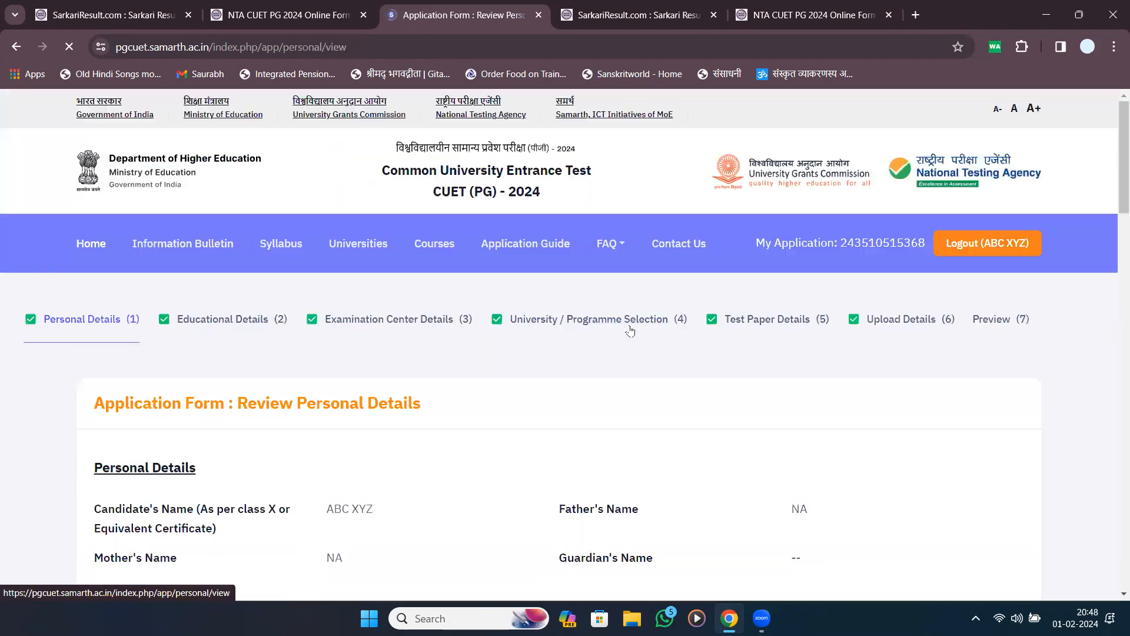
{"action": "scroll", "coordinate": [632, 330], "scroll_direction": "down", "scroll_amount": 10}
{"action": "scroll", "coordinate": [634, 328], "scroll_direction": "up", "scroll_amount": 10}
{"action": "left_click", "coordinate": [925, 320]}
{"action": "scroll", "coordinate": [780, 378], "scroll_direction": "down", "scroll_amount": 10}
{"action": "left_click", "coordinate": [889, 383]}
Try to proceed to payment from the end of the preview without ticking the checklist
{"action": "scroll", "coordinate": [892, 354], "scroll_direction": "down", "scroll_amount": 15}
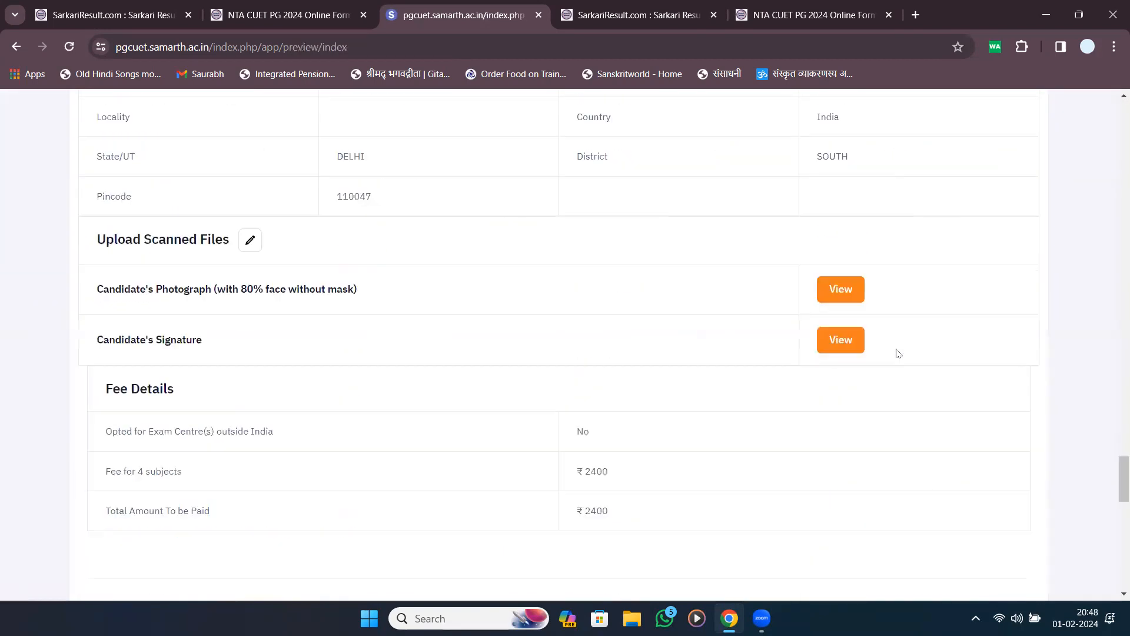
{"action": "scroll", "coordinate": [898, 353], "scroll_direction": "down", "scroll_amount": 10}
{"action": "left_click", "coordinate": [897, 362]}
{"action": "scroll", "coordinate": [96, 254], "scroll_direction": "up", "scroll_amount": 8}
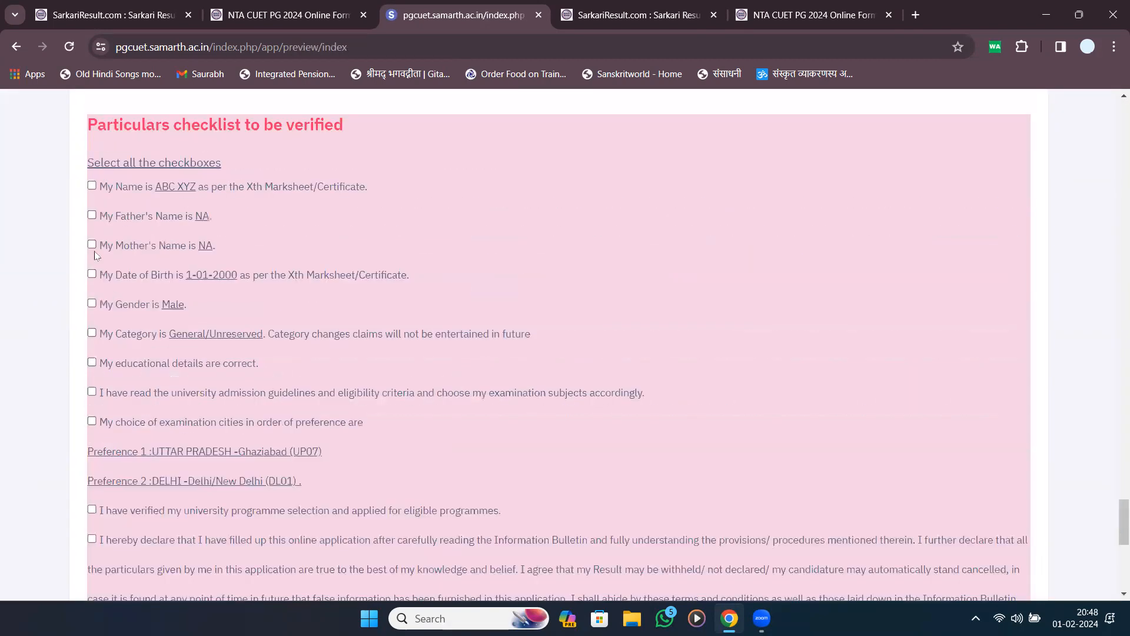
Tick the particulars checklist again, from the candidate's name down to the examination city preferences
{"action": "left_click", "coordinate": [91, 186]}
{"action": "left_click", "coordinate": [92, 244]}
{"action": "left_click", "coordinate": [93, 273]}
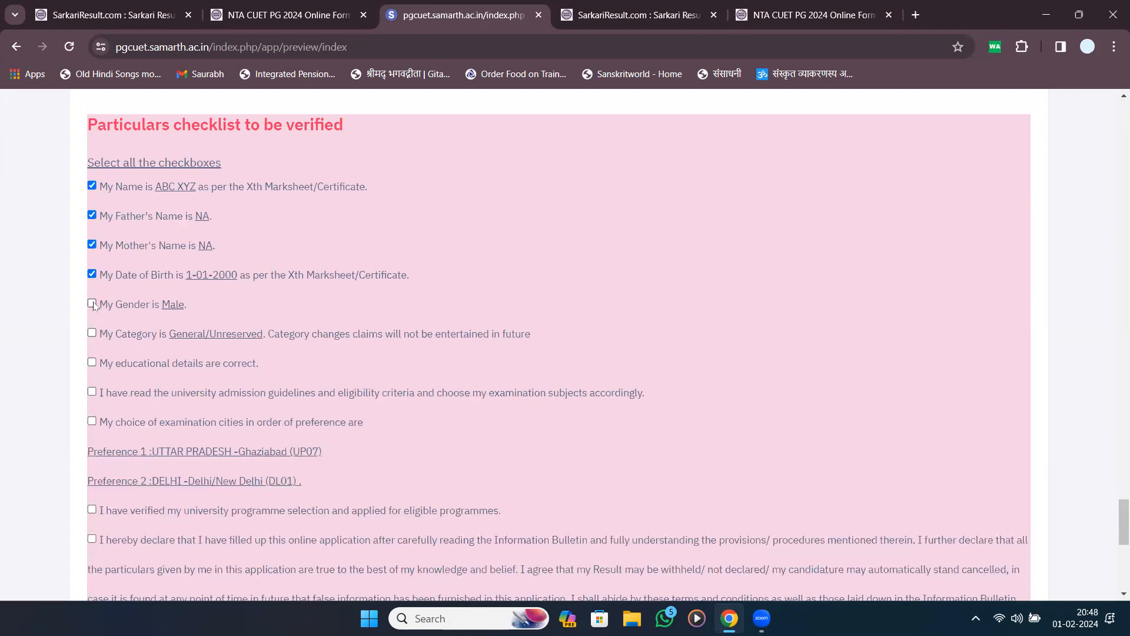
{"action": "left_click", "coordinate": [92, 333]}
{"action": "left_click", "coordinate": [92, 363]}
{"action": "left_click", "coordinate": [92, 391]}
{"action": "left_click", "coordinate": [92, 422]}
{"action": "scroll", "coordinate": [92, 423], "scroll_direction": "down", "scroll_amount": 4}
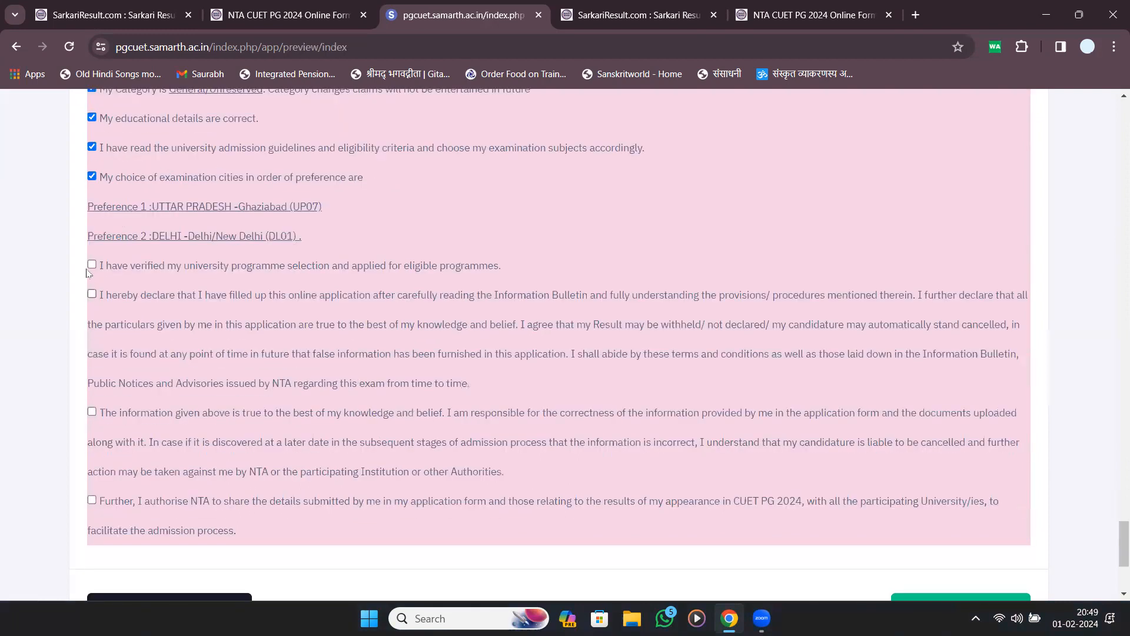
Tick the verified programme selection item and the remaining three declarations above the payment option
{"action": "left_click", "coordinate": [92, 265]}
{"action": "left_click", "coordinate": [91, 294]}
{"action": "left_click", "coordinate": [92, 412]}
{"action": "left_click", "coordinate": [91, 500]}
{"action": "scroll", "coordinate": [332, 372], "scroll_direction": "down", "scroll_amount": 4}
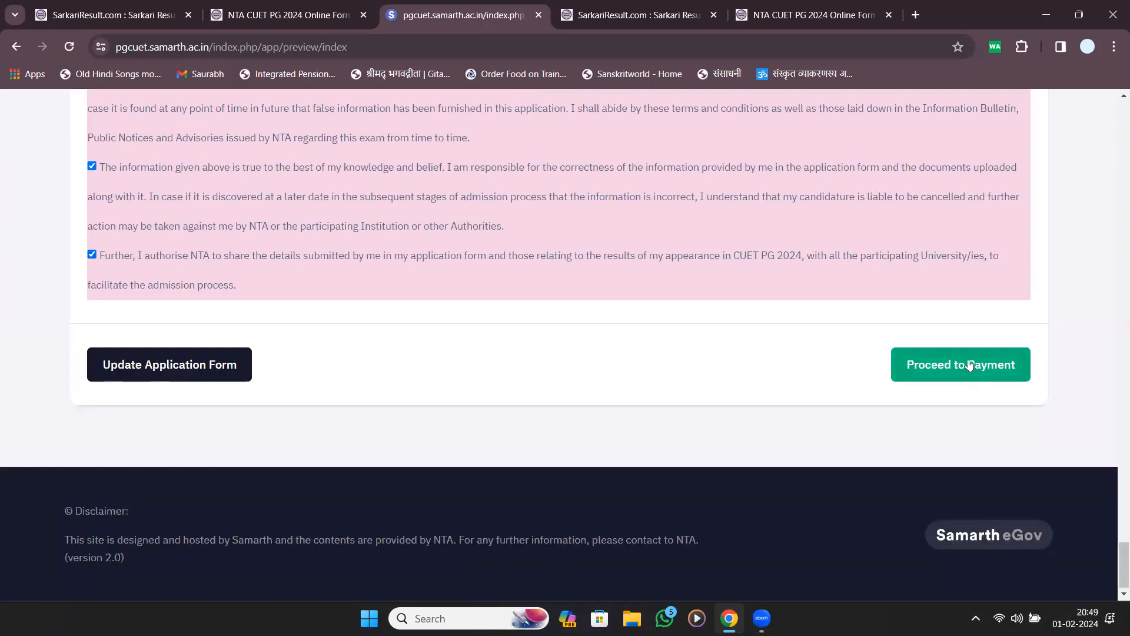
Proceed to payment from the completed preview and accept the notice that no modification is allowed after final submission
{"action": "left_click", "coordinate": [970, 365]}
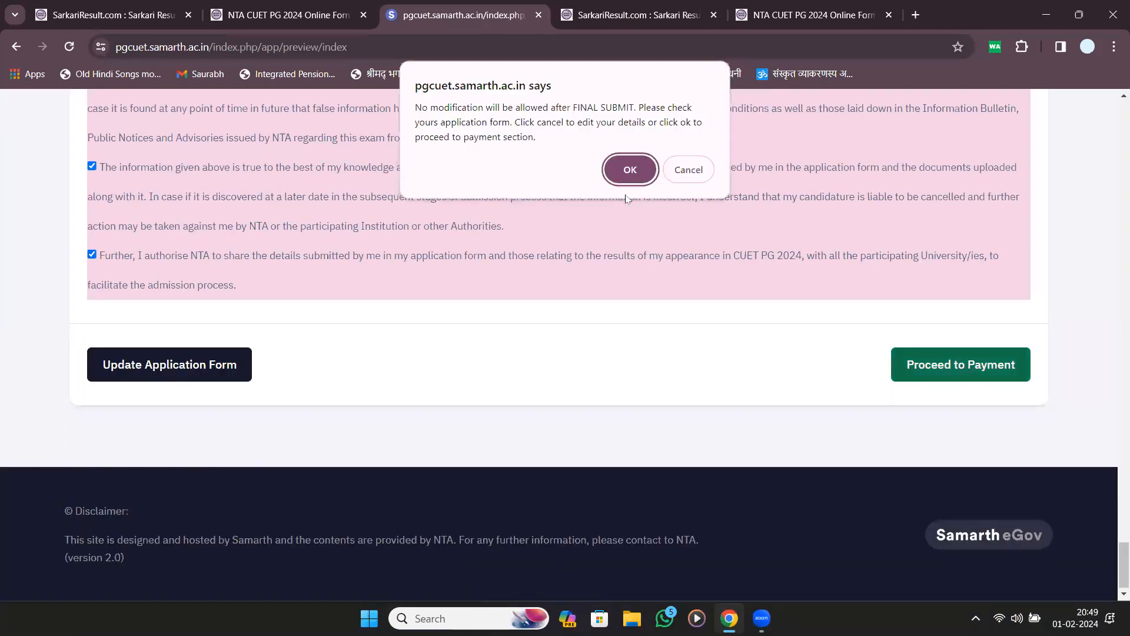
{"action": "left_click", "coordinate": [644, 171]}
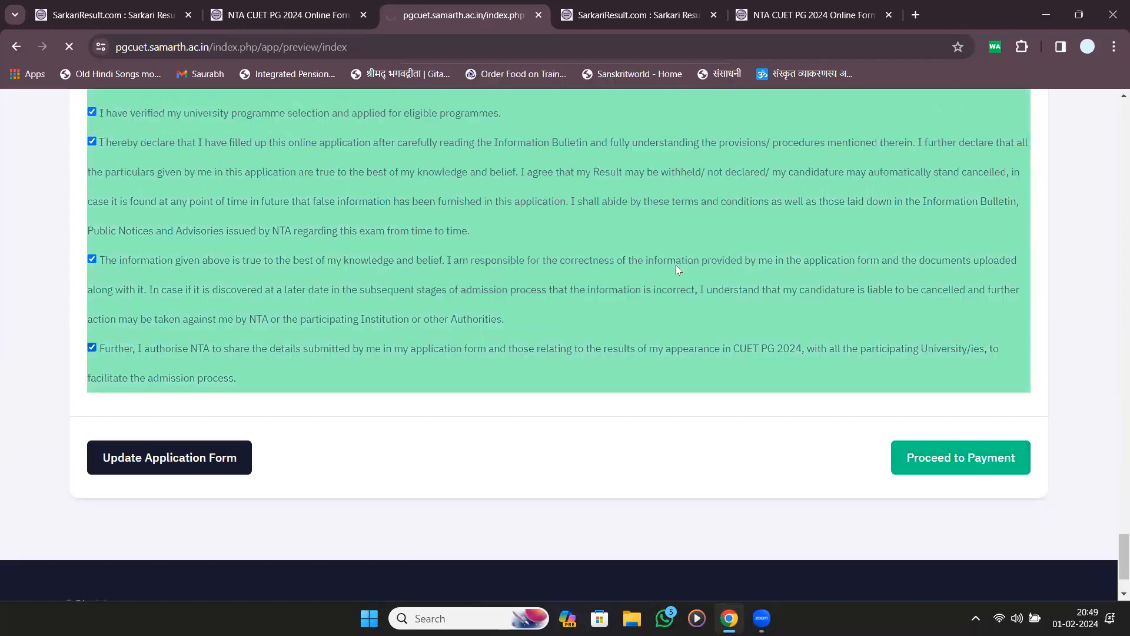
{"action": "scroll", "coordinate": [676, 270], "scroll_direction": "down", "scroll_amount": 10}
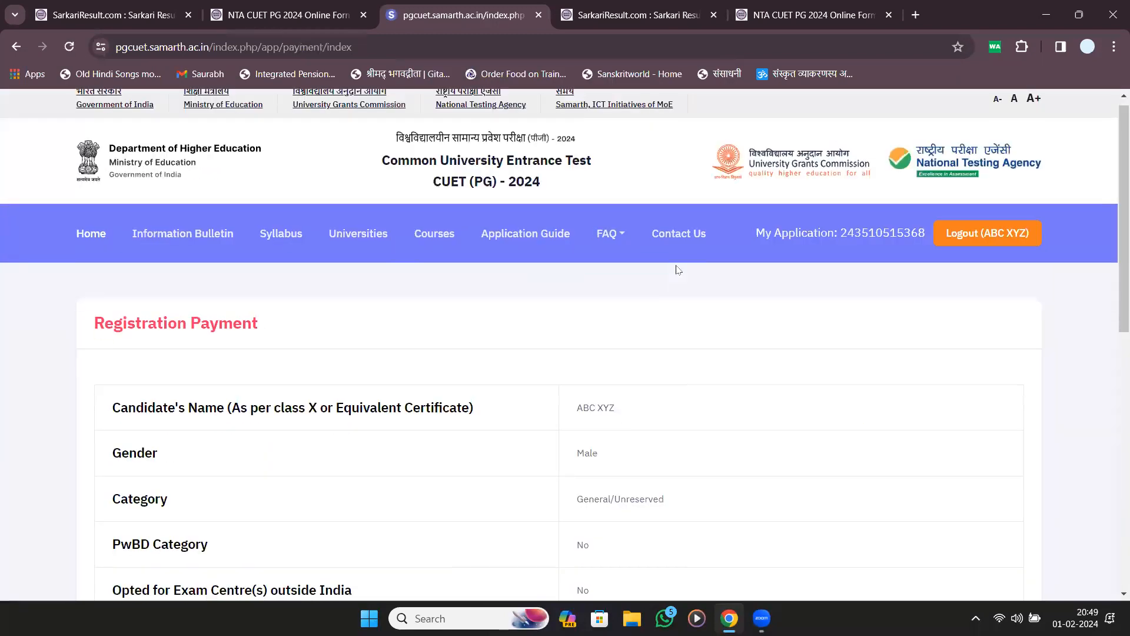
Review the candidate details and fee rows on the Registration Payment page, highlighting the fee for four subjects
{"action": "scroll", "coordinate": [457, 313], "scroll_direction": "up", "scroll_amount": 10}
{"action": "scroll", "coordinate": [457, 312], "scroll_direction": "down", "scroll_amount": 8}
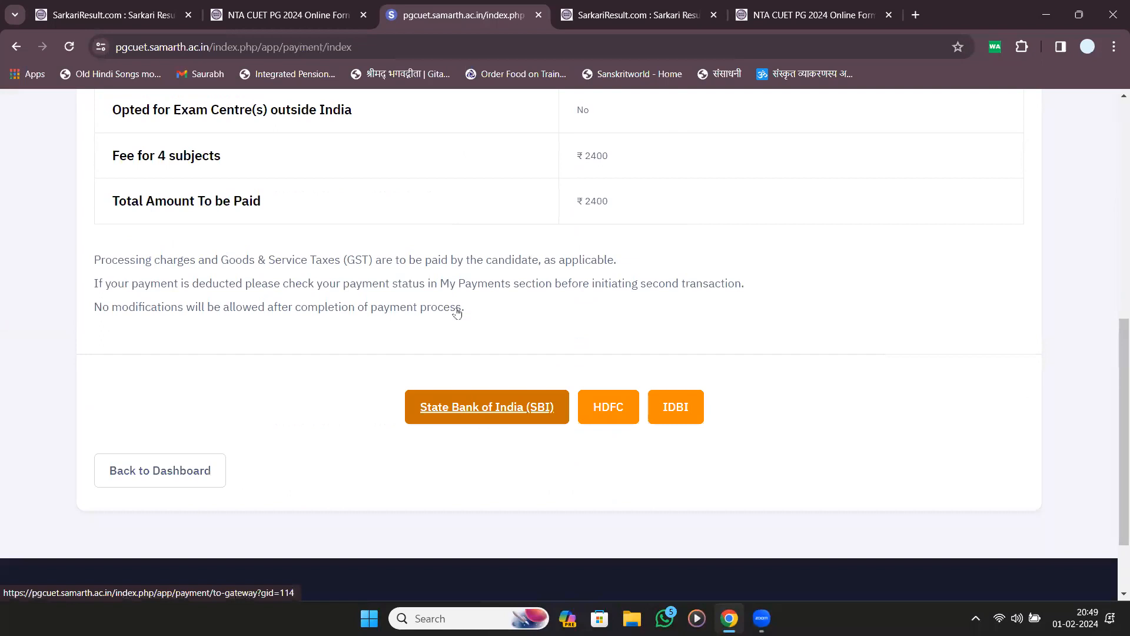
{"action": "scroll", "coordinate": [457, 313], "scroll_direction": "up", "scroll_amount": 4}
{"action": "left_click_drag", "start_coordinate": [583, 172], "coordinate": [622, 439]}
{"action": "left_click", "coordinate": [615, 350]}
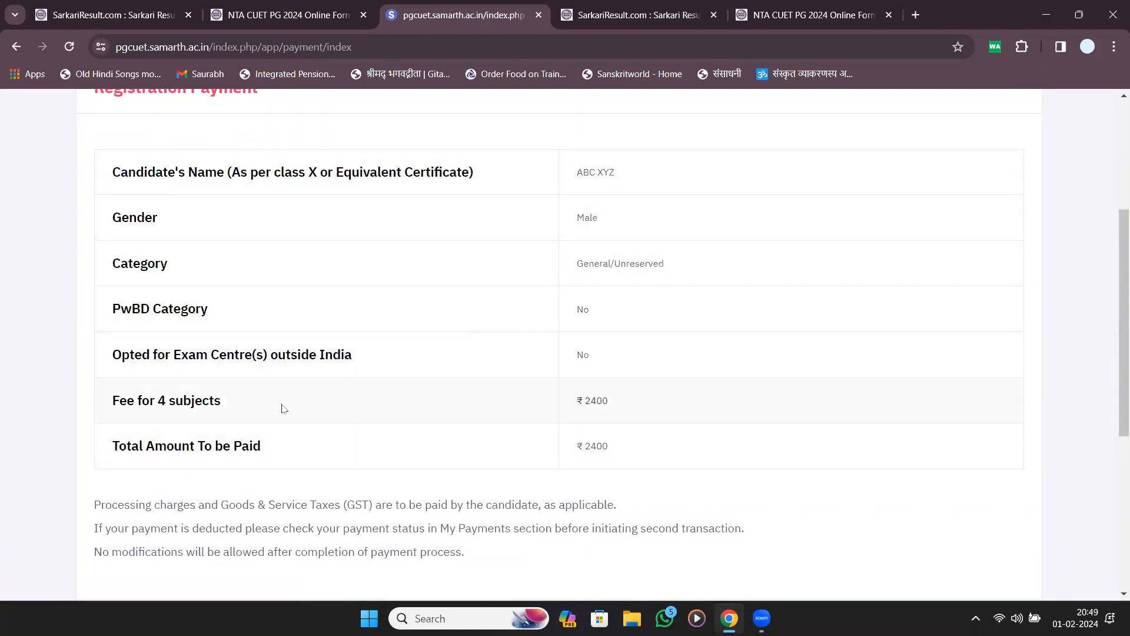
{"action": "triple_click", "coordinate": [618, 419]}
Open the NTA CUET PG 2024 Online Form post on SarkariResult and highlight the General application fee and General additional test paper charge
{"action": "key", "text": "ctrl+1"}
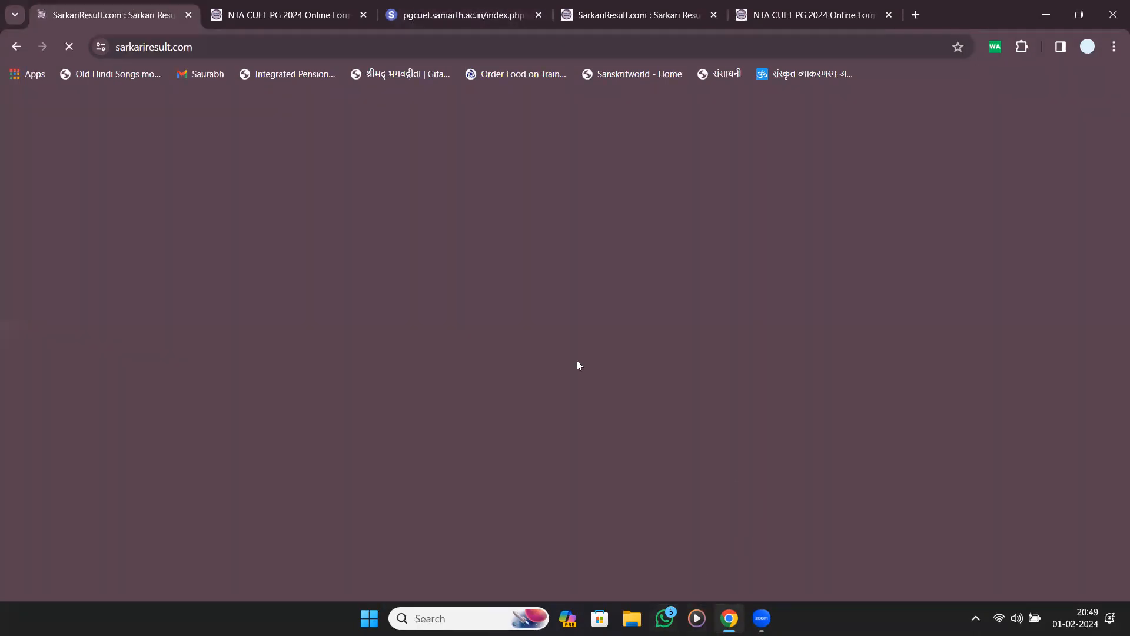
{"action": "scroll", "coordinate": [839, 386], "scroll_direction": "up", "scroll_amount": 7}
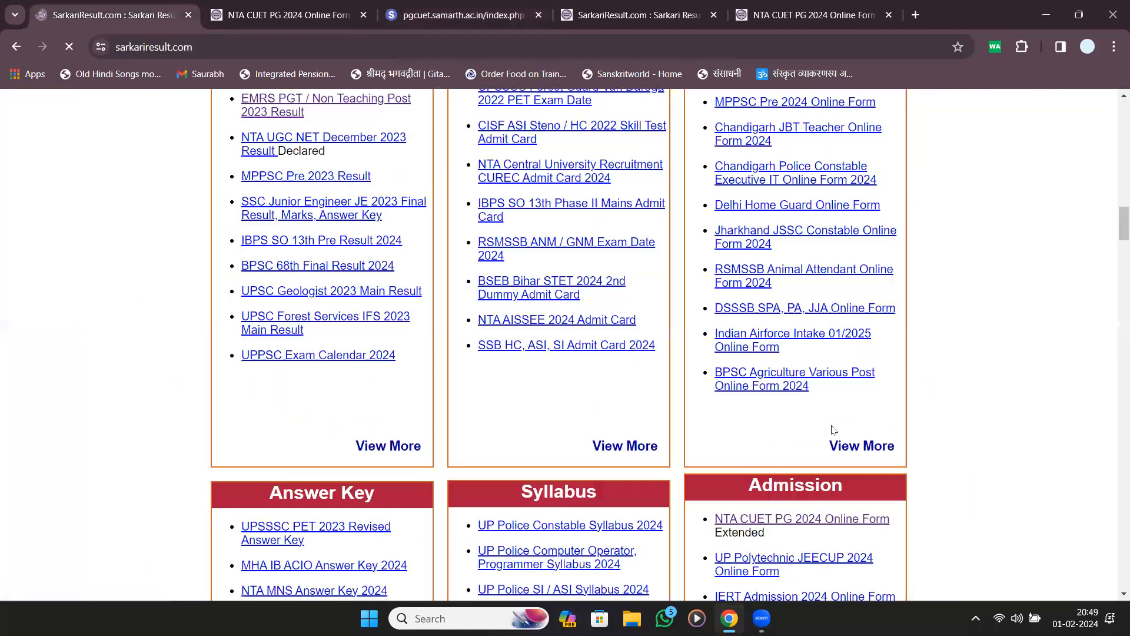
{"action": "left_click", "coordinate": [808, 517]}
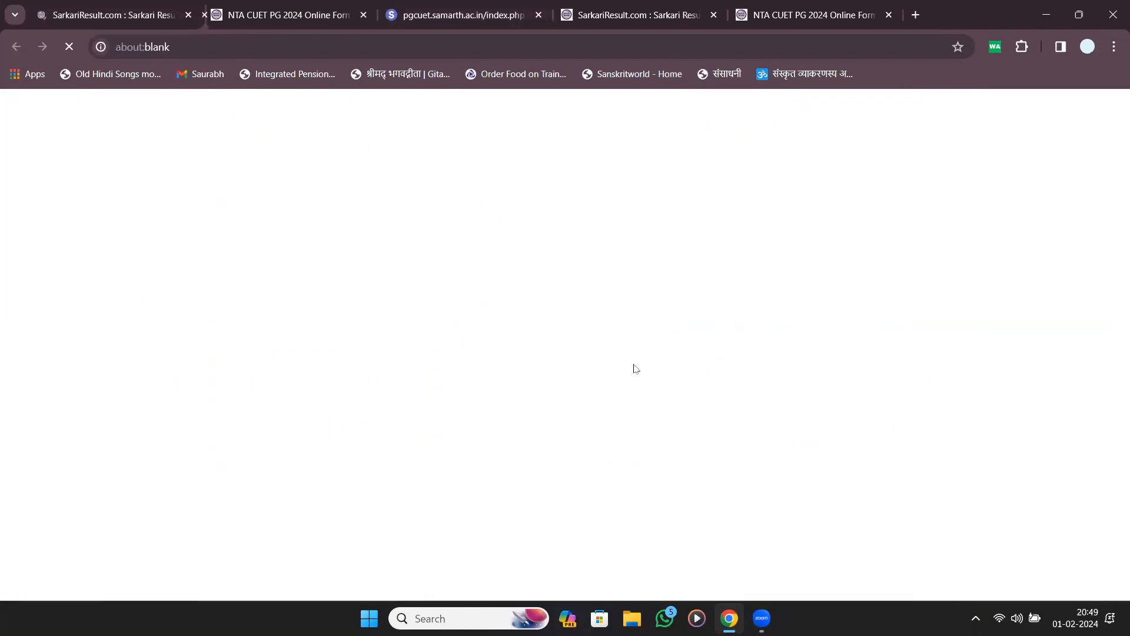
{"action": "scroll", "coordinate": [629, 331], "scroll_direction": "down", "scroll_amount": 4}
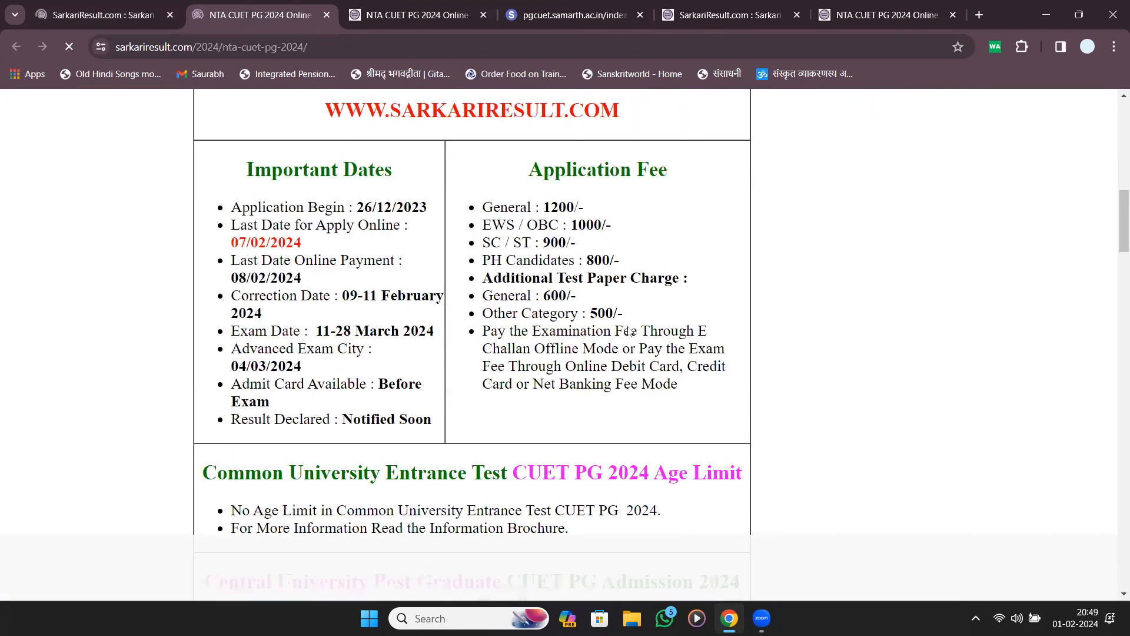
{"action": "left_click_drag", "start_coordinate": [586, 209], "coordinate": [544, 209]}
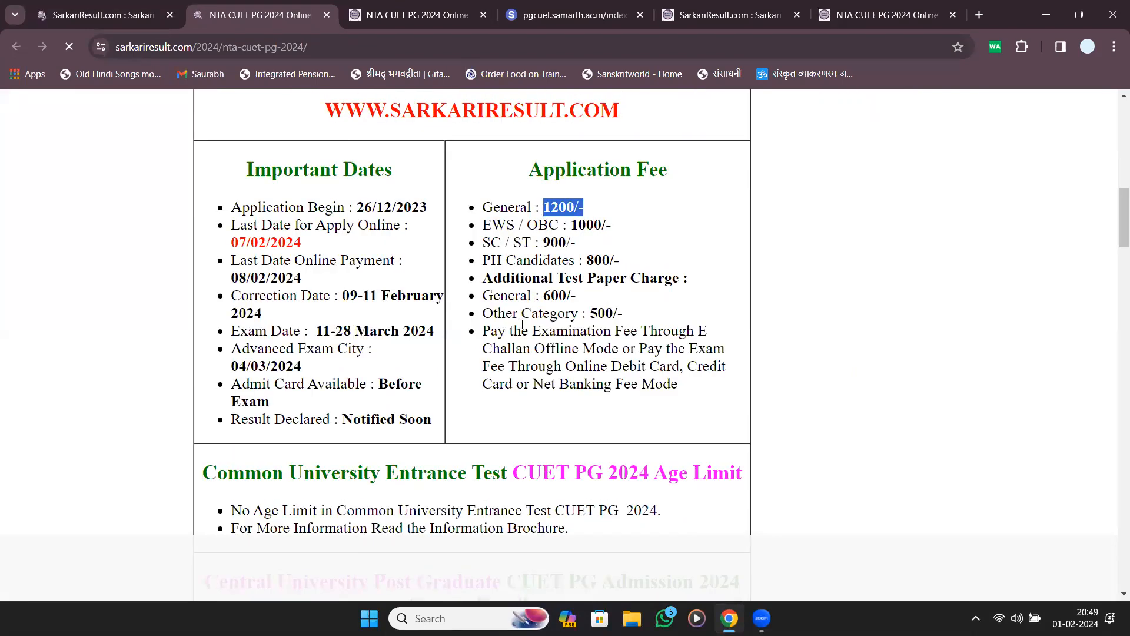
{"action": "left_click_drag", "start_coordinate": [576, 296], "coordinate": [500, 294]}
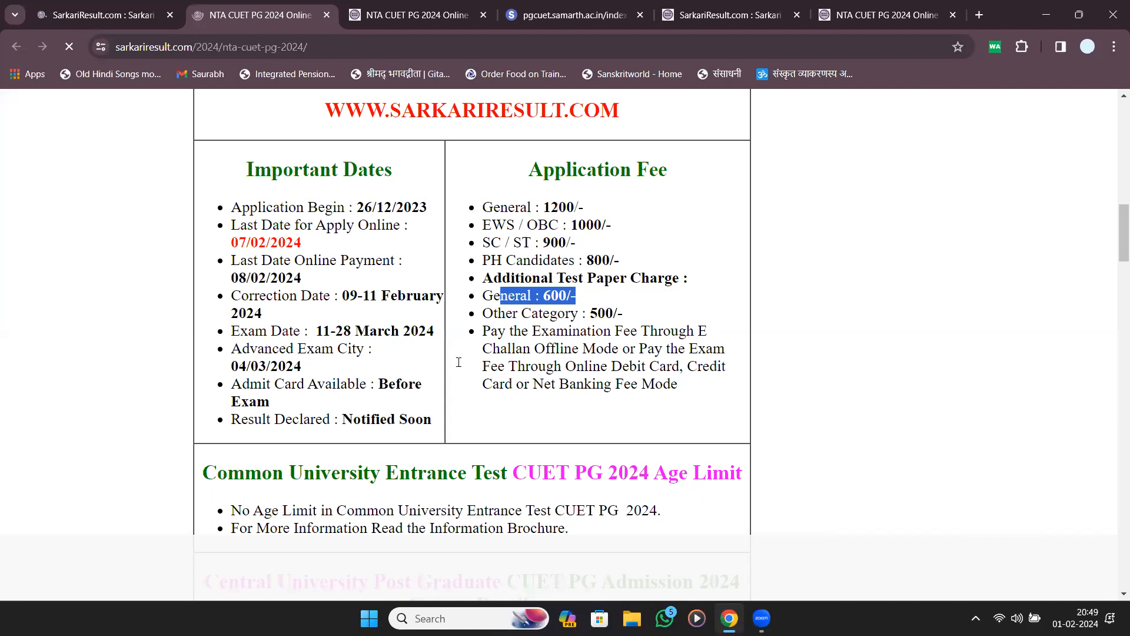
Close the newly opened CUET PG 2024 post and return to the Registration Payment page
{"action": "key", "text": "ctrl+shift+Tab"}
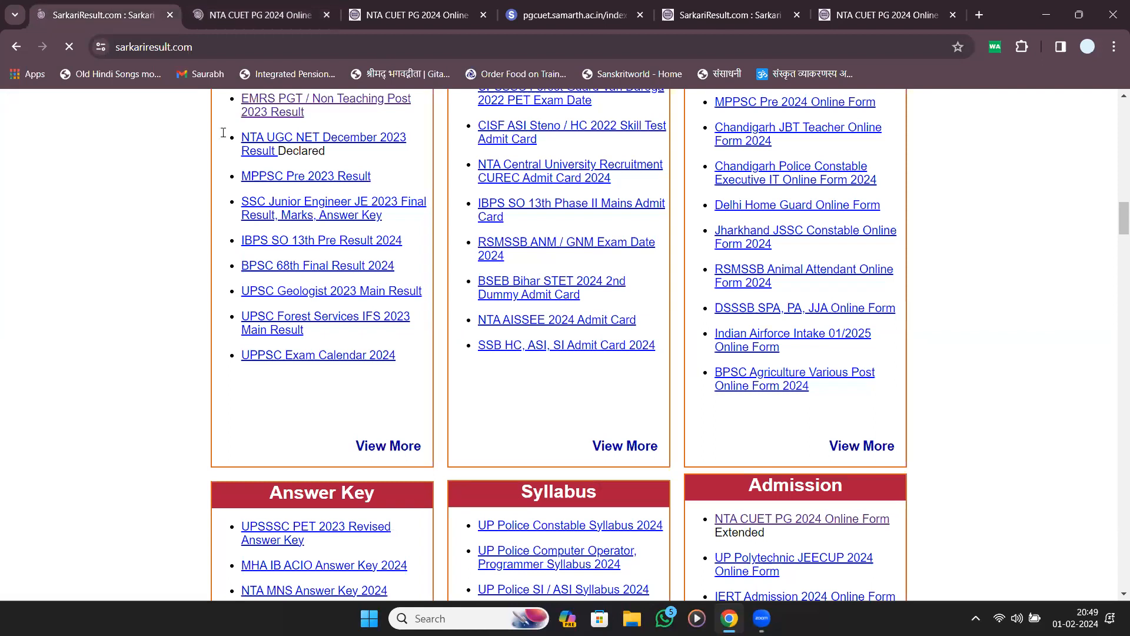
{"action": "key", "text": "ctrl+Tab"}
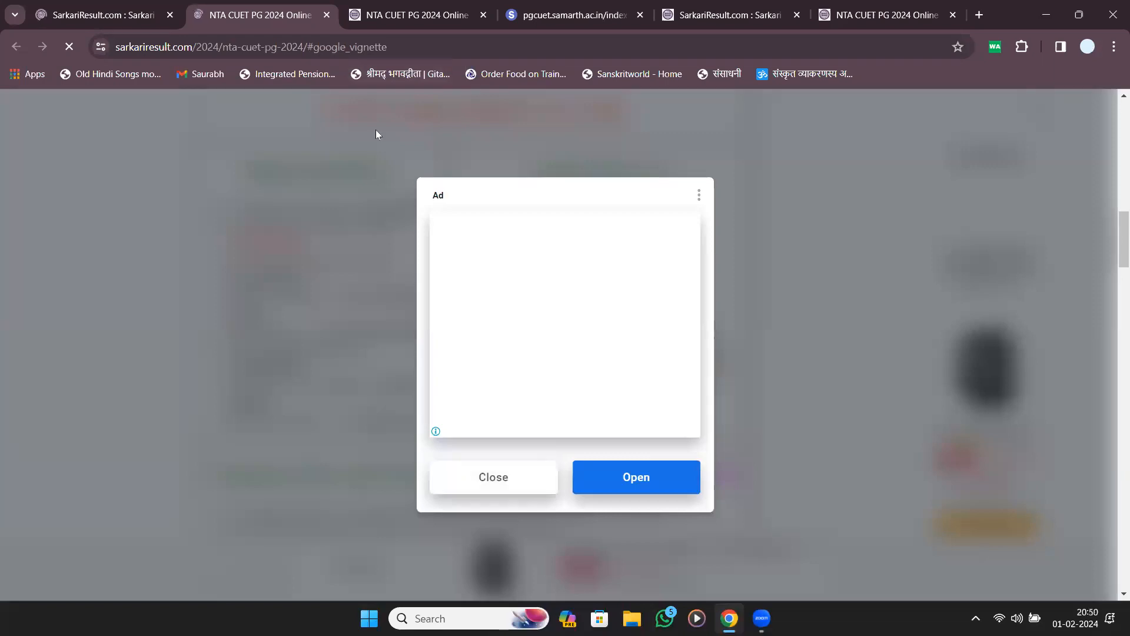
{"action": "key", "text": "ctrl+w"}
{"action": "key", "text": "ctrl+Tab"}
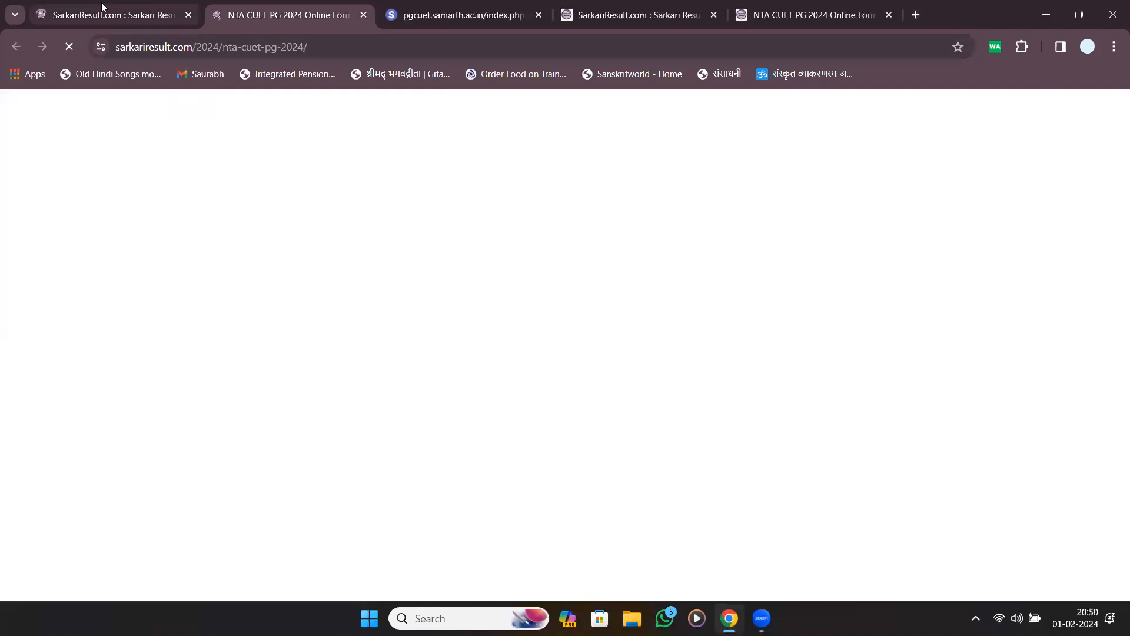
{"action": "key", "text": "ctrl+Tab"}
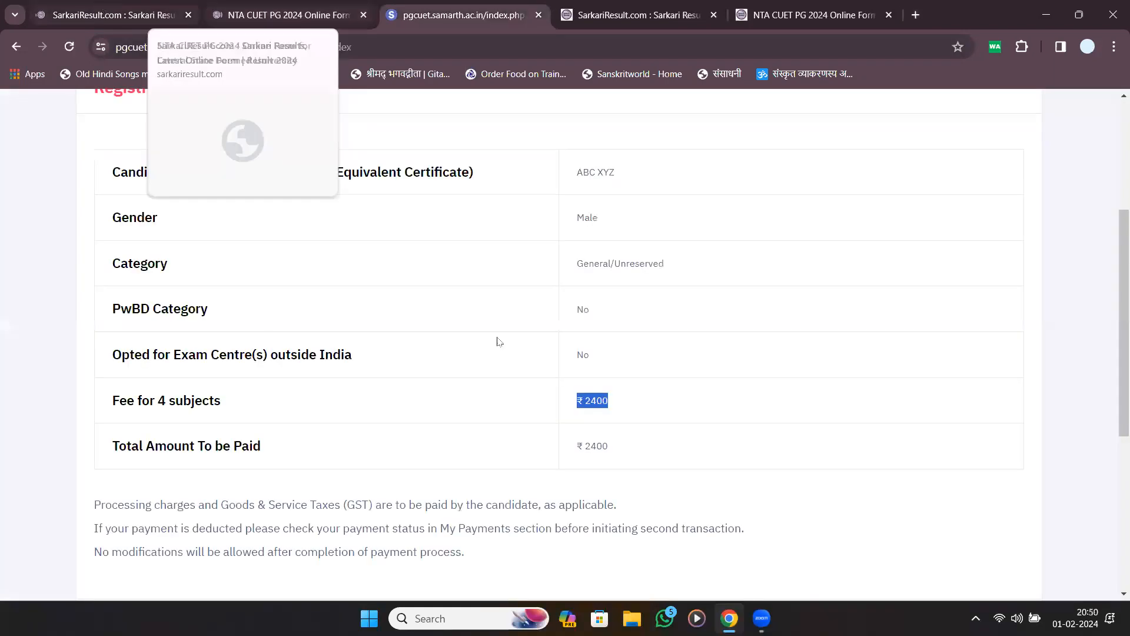
Choose State Bank of India (SBI) as the payment gateway and look over its net banking, card and other payment modes
{"action": "scroll", "coordinate": [498, 341], "scroll_direction": "down", "scroll_amount": 3}
{"action": "scroll", "coordinate": [499, 366], "scroll_direction": "down", "scroll_amount": 2}
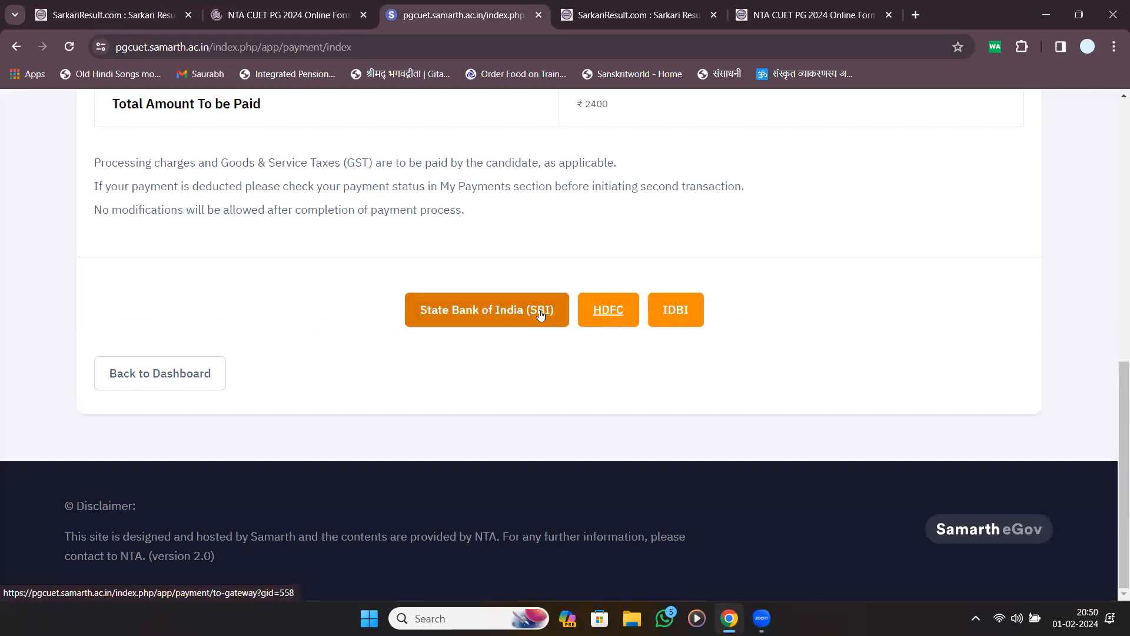
{"action": "left_click", "coordinate": [522, 307]}
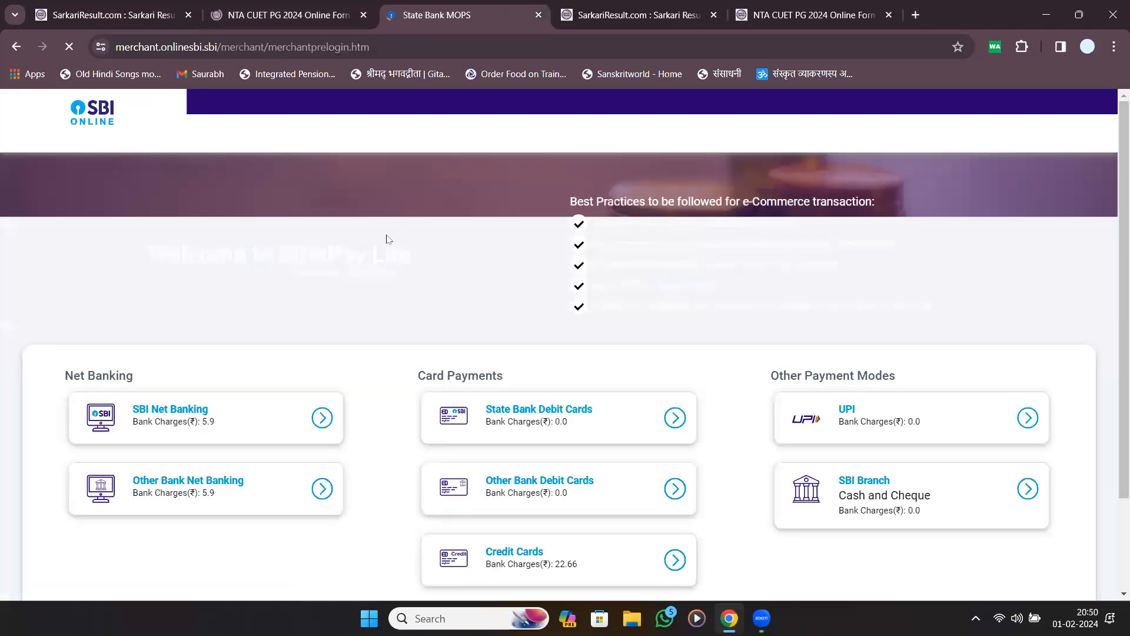
{"action": "scroll", "coordinate": [167, 278], "scroll_direction": "down", "scroll_amount": 2}
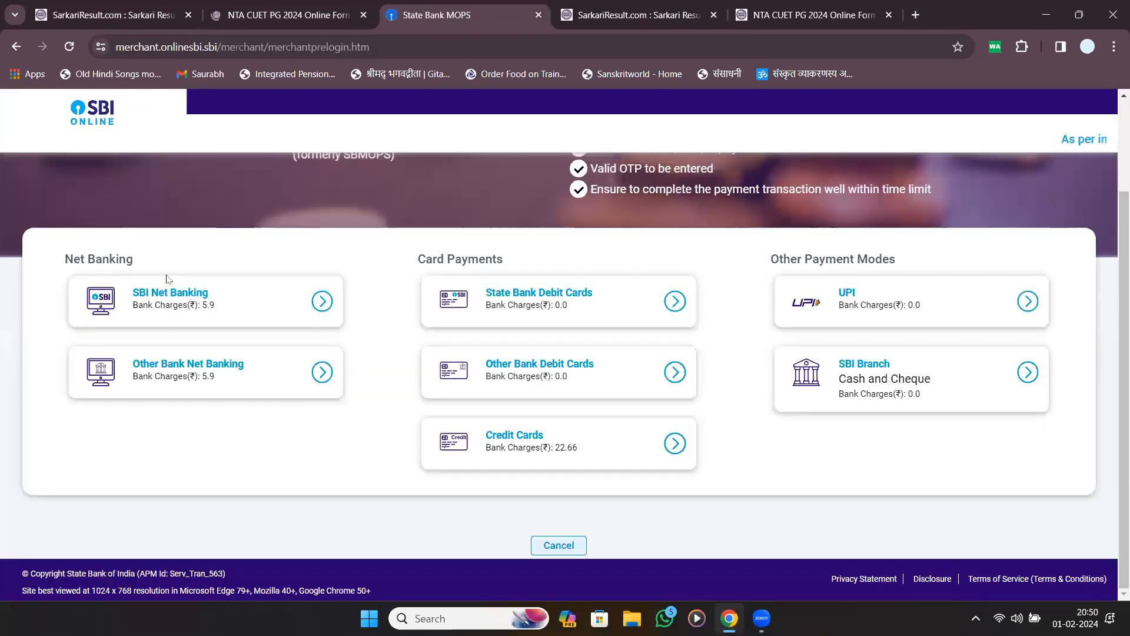
View the SBI Net Banking login page and go back through the payment modes to the Registration Payment page
{"action": "left_click", "coordinate": [210, 324]}
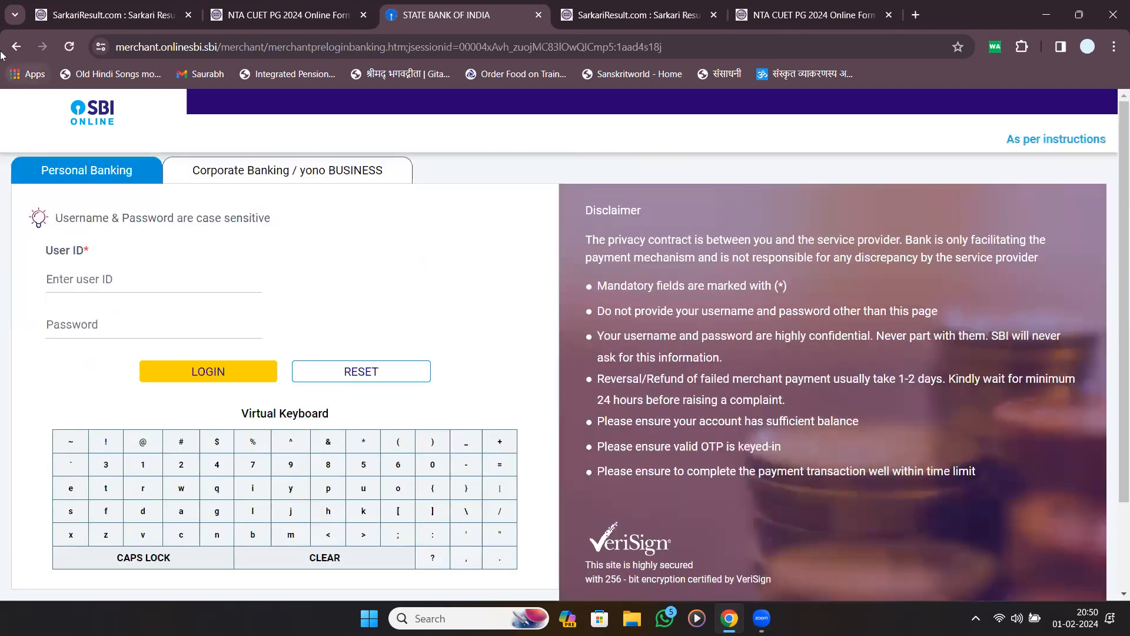
{"action": "left_click", "coordinate": [16, 47]}
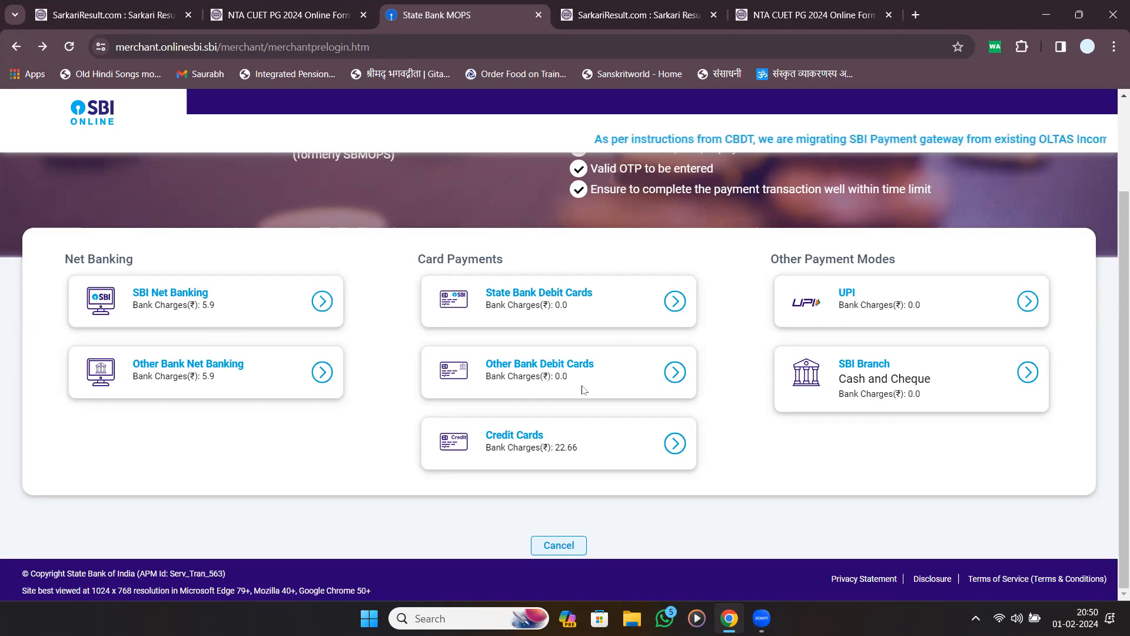
{"action": "scroll", "coordinate": [588, 398], "scroll_direction": "up", "scroll_amount": 2}
{"action": "scroll", "coordinate": [771, 342], "scroll_direction": "down", "scroll_amount": 2}
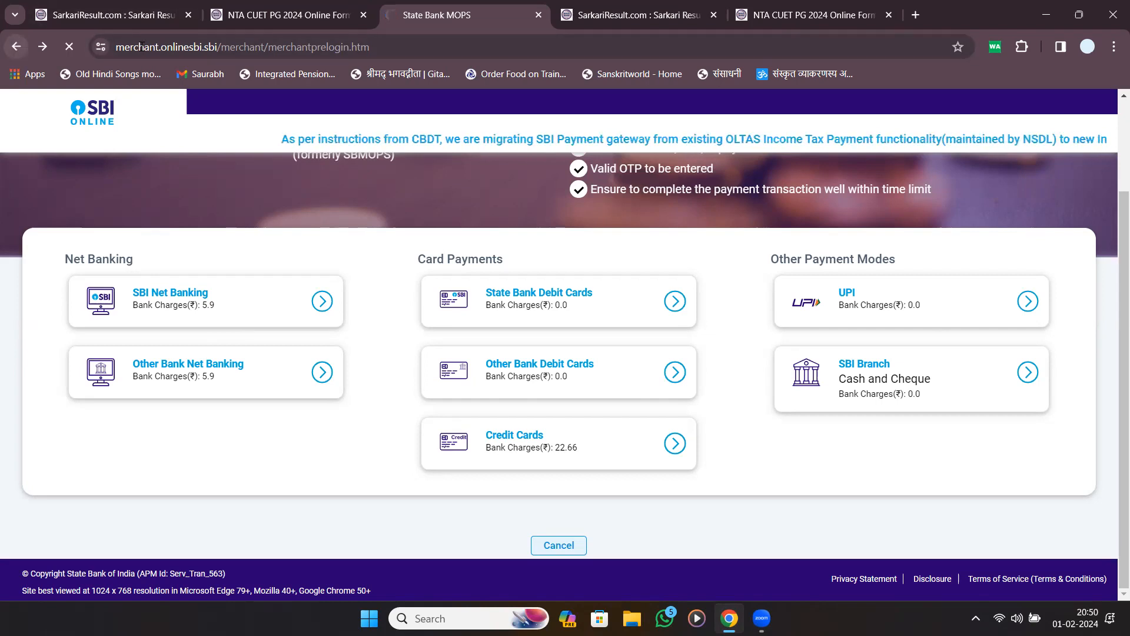
{"action": "left_click", "coordinate": [16, 47]}
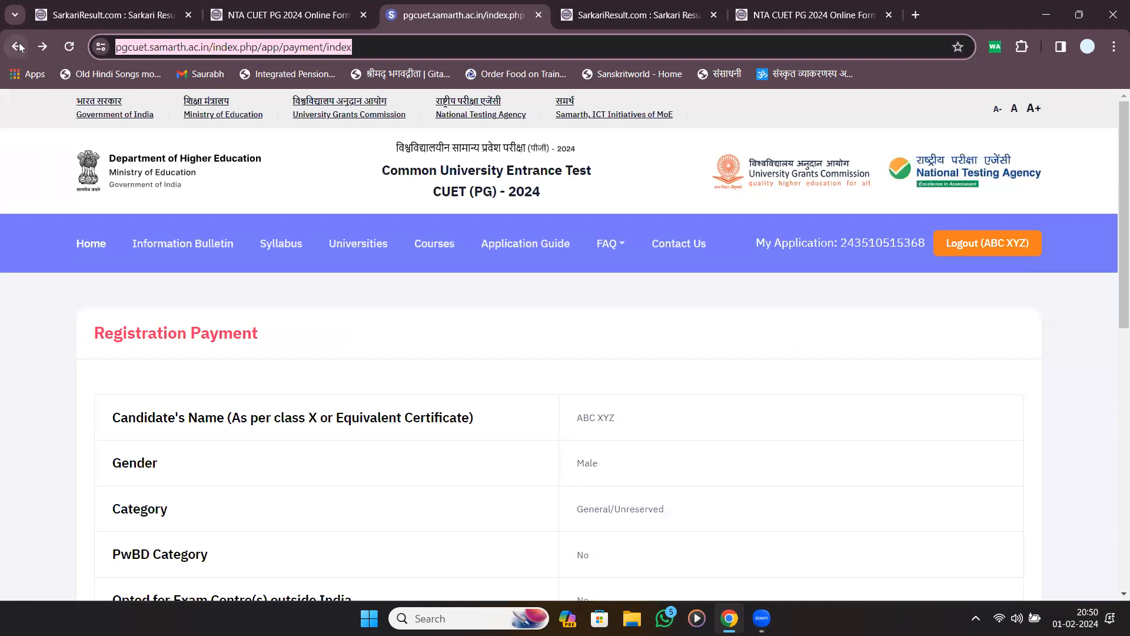
Return from the payment page to the dashboard and check the form status and application status
{"action": "scroll", "coordinate": [562, 237], "scroll_direction": "down", "scroll_amount": 2}
{"action": "scroll", "coordinate": [562, 237], "scroll_direction": "down", "scroll_amount": 5}
{"action": "scroll", "coordinate": [560, 235], "scroll_direction": "up", "scroll_amount": 4}
{"action": "scroll", "coordinate": [560, 235], "scroll_direction": "down", "scroll_amount": 4}
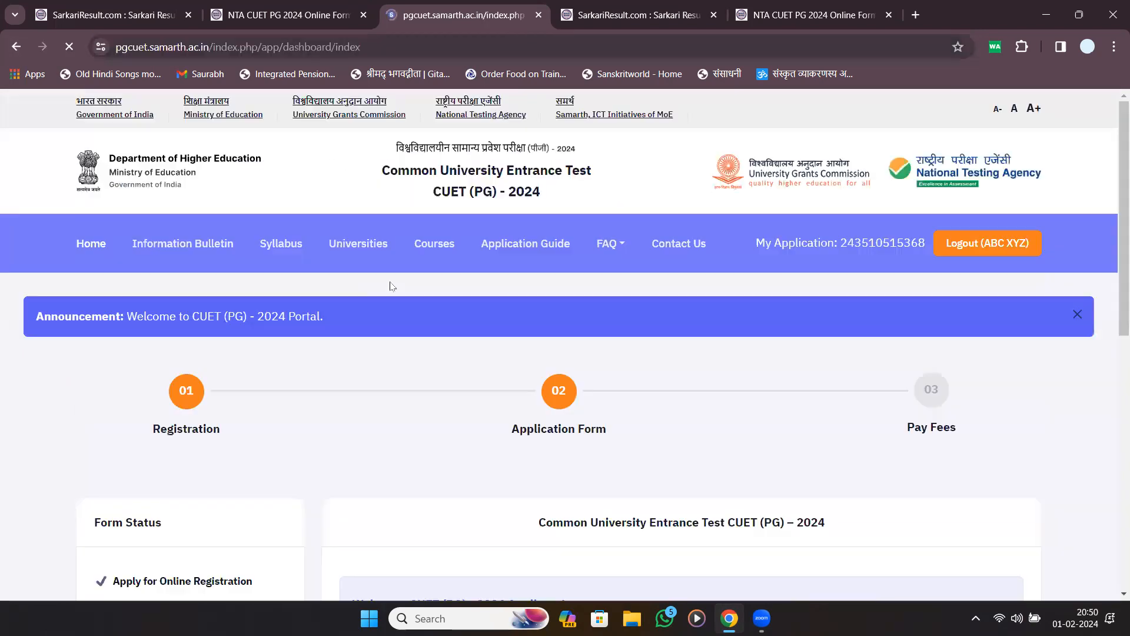
{"action": "scroll", "coordinate": [412, 285], "scroll_direction": "down", "scroll_amount": 9}
{"action": "scroll", "coordinate": [589, 294], "scroll_direction": "up", "scroll_amount": 4}
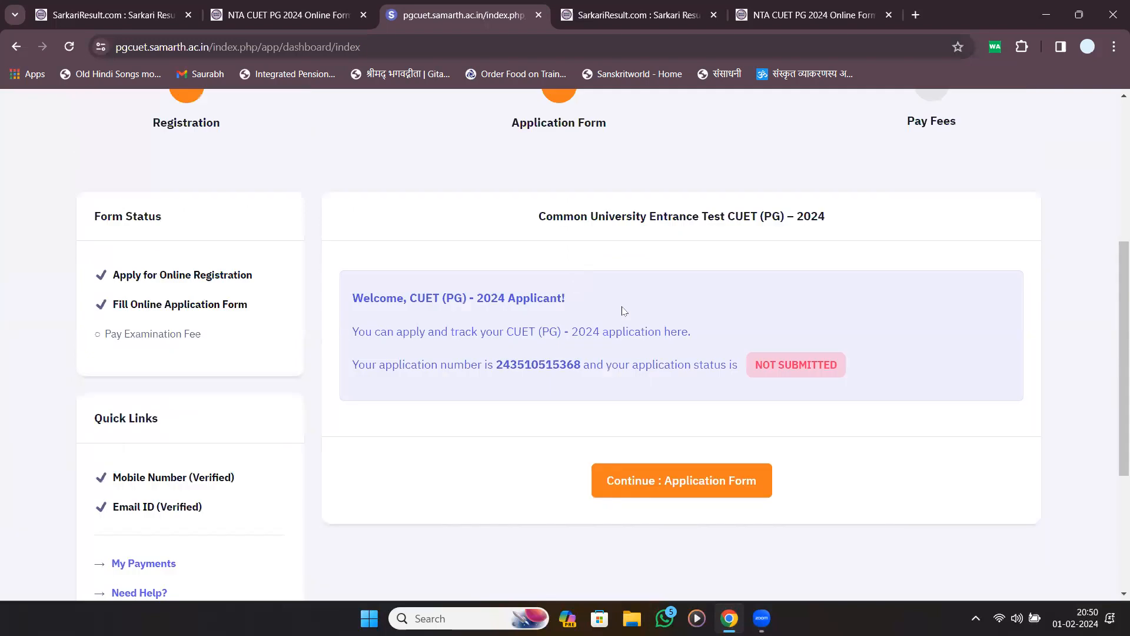
{"action": "scroll", "coordinate": [648, 318], "scroll_direction": "up", "scroll_amount": 5}
{"action": "scroll", "coordinate": [674, 322], "scroll_direction": "down", "scroll_amount": 8}
Continue from the dashboard to the application form's Personal Details review
{"action": "left_click", "coordinate": [664, 308]}
{"action": "scroll", "coordinate": [635, 295], "scroll_direction": "down", "scroll_amount": 8}
{"action": "scroll", "coordinate": [683, 285], "scroll_direction": "up", "scroll_amount": 8}
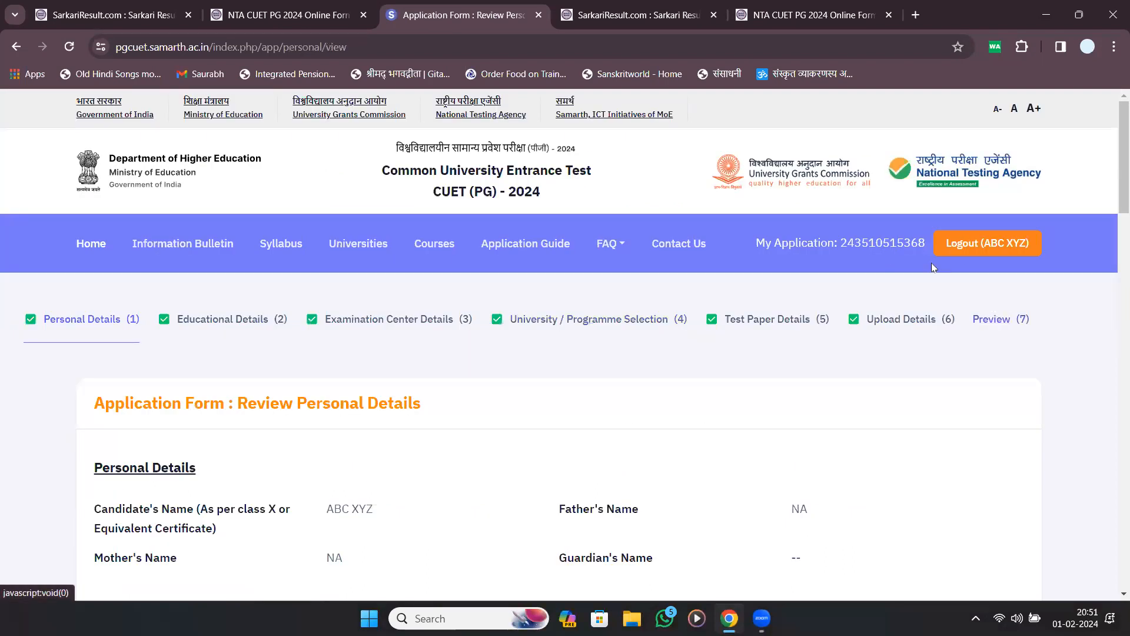